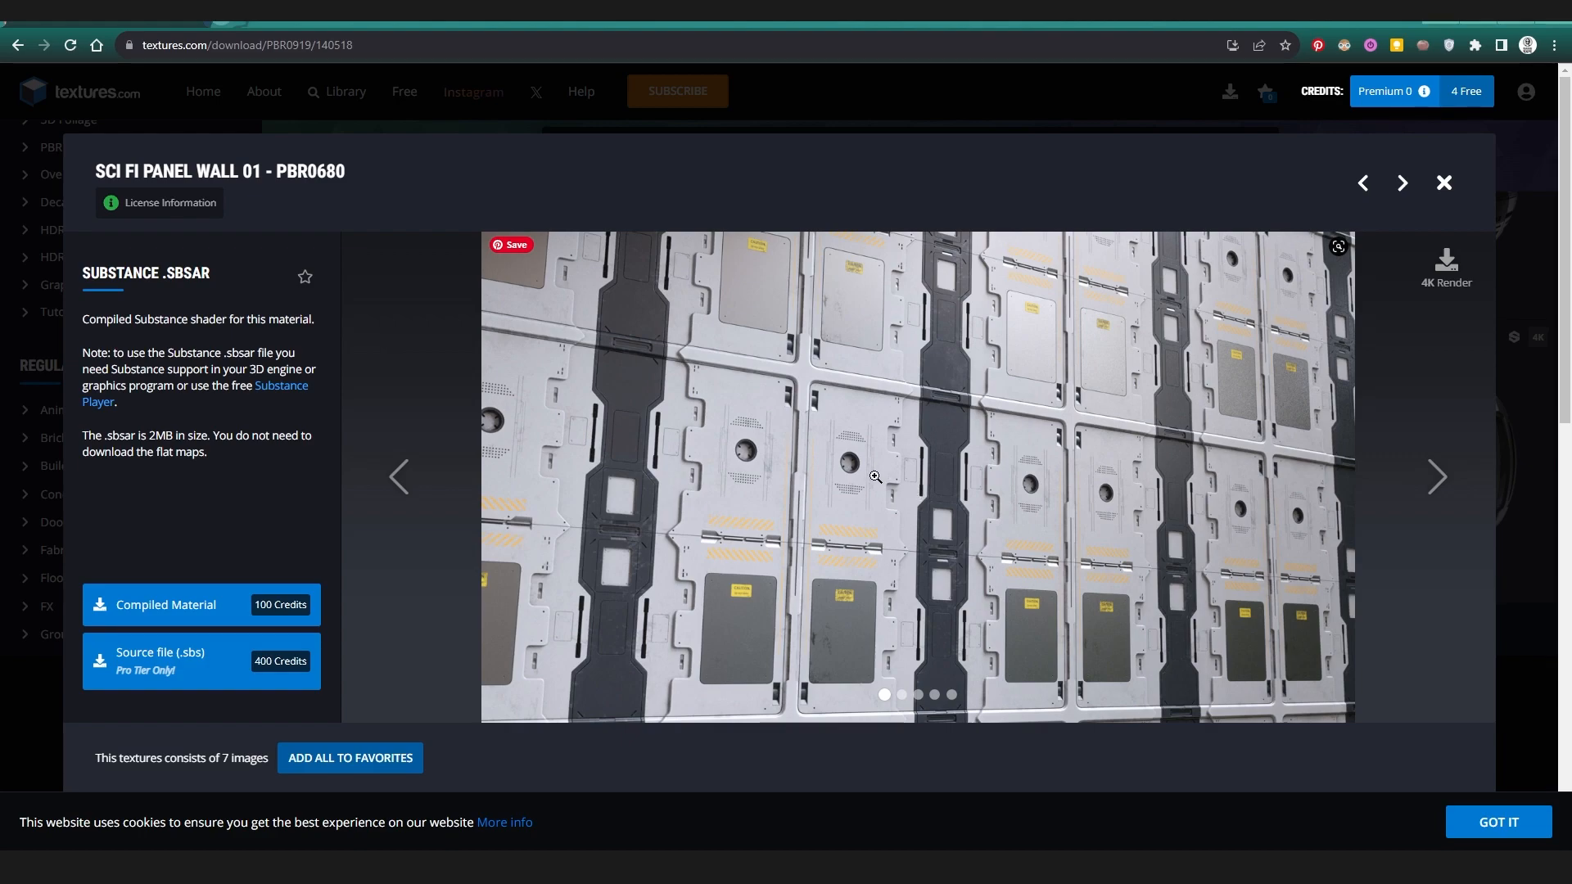
Look through the preview and flat maps offered for the Sci Fi Panel Wall 01 texture.
scroll(892, 461, "down", 7)
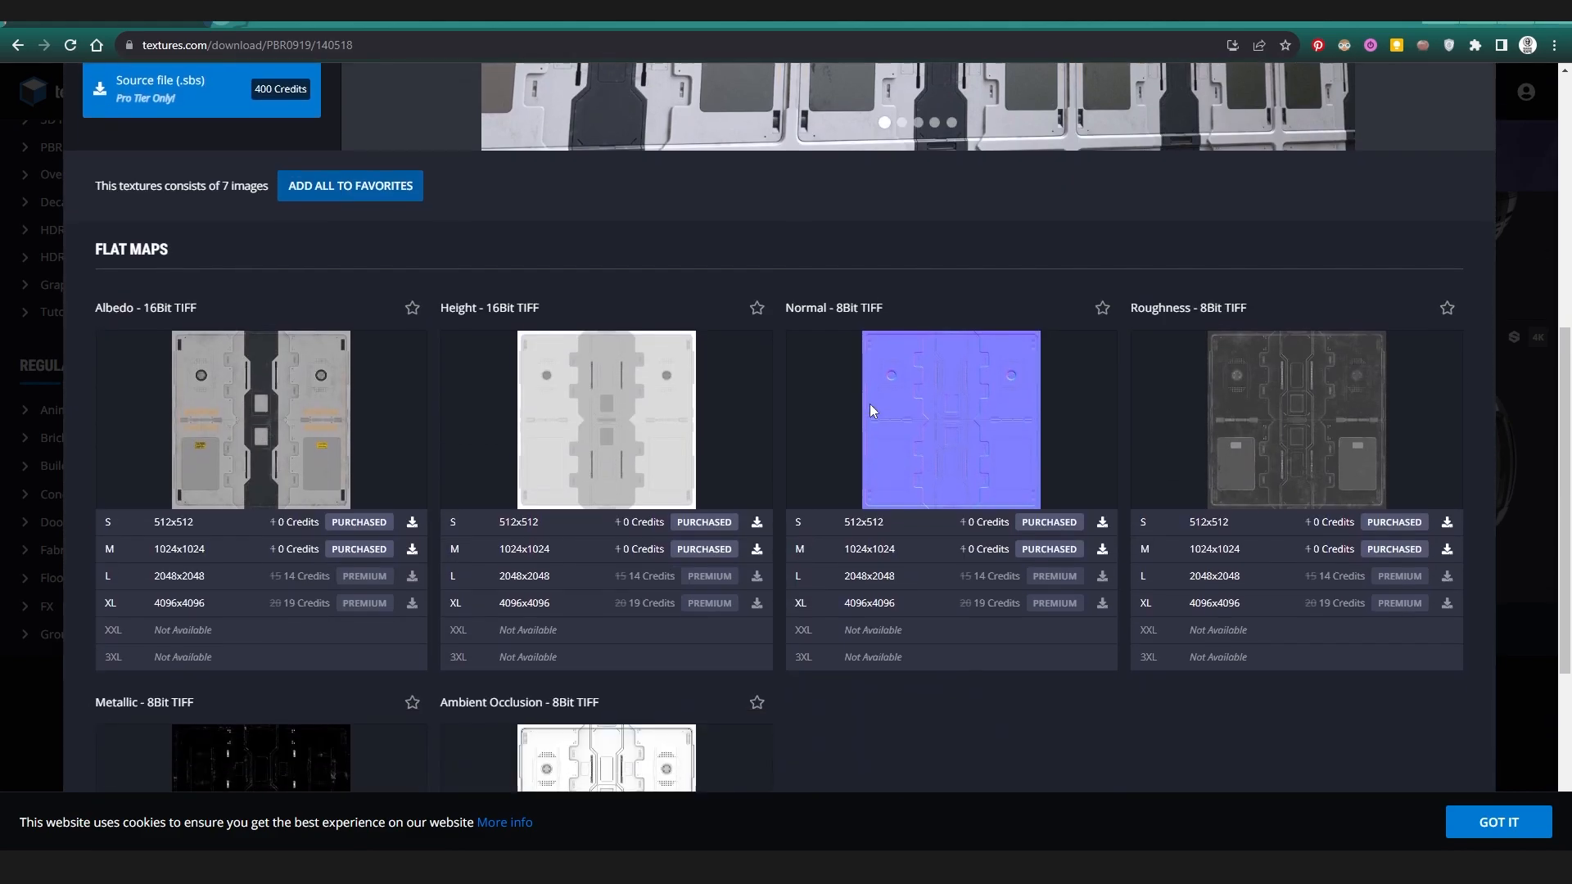
scroll(906, 440, "down", 2)
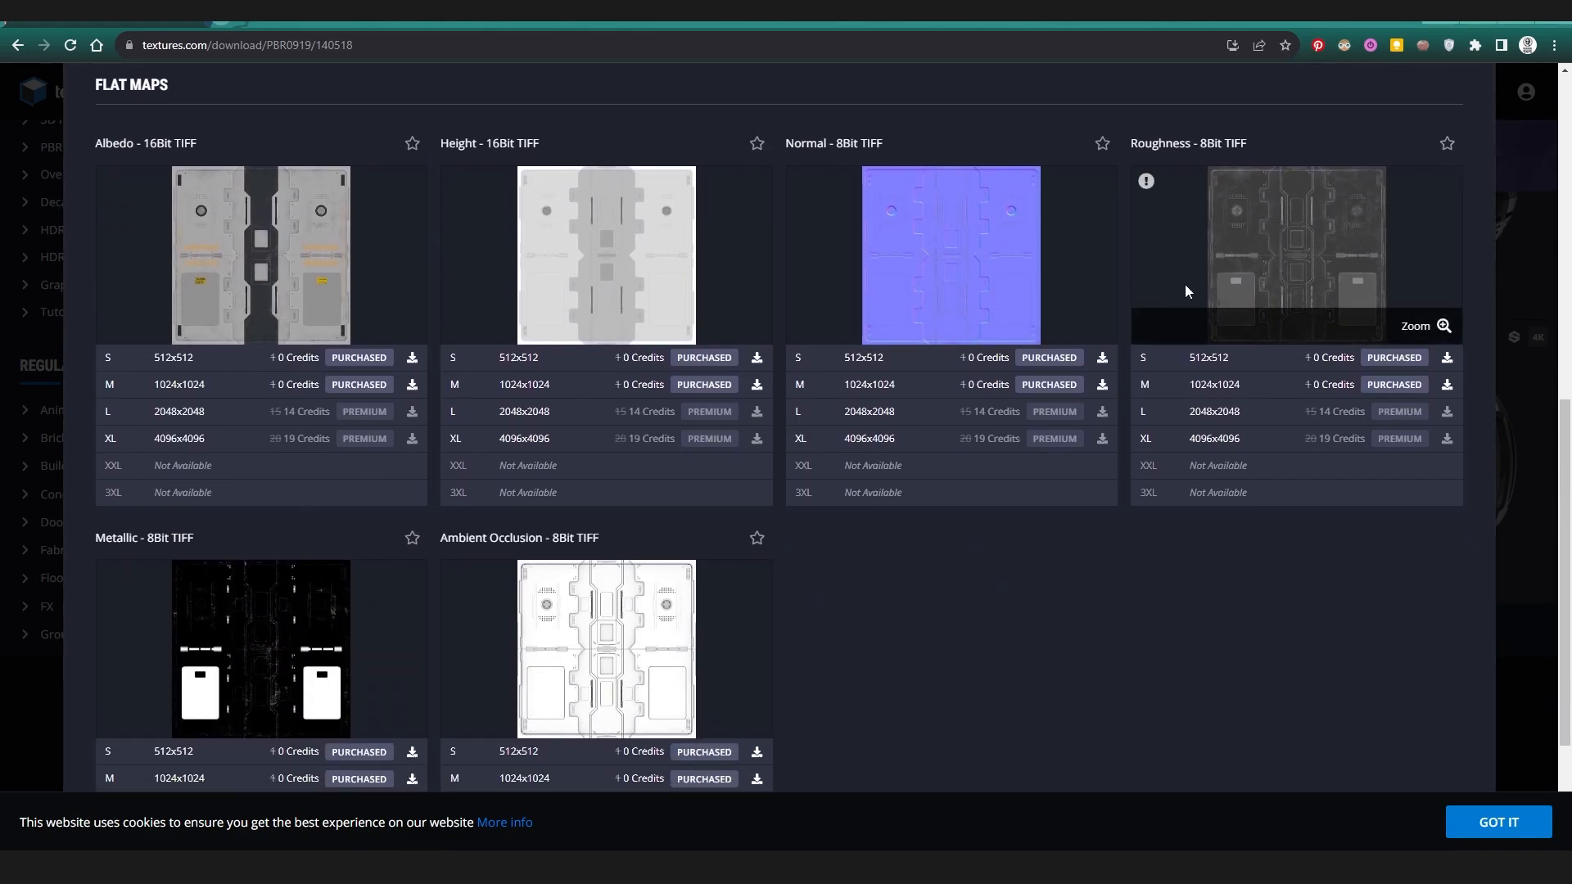
scroll(246, 270, "up", 1)
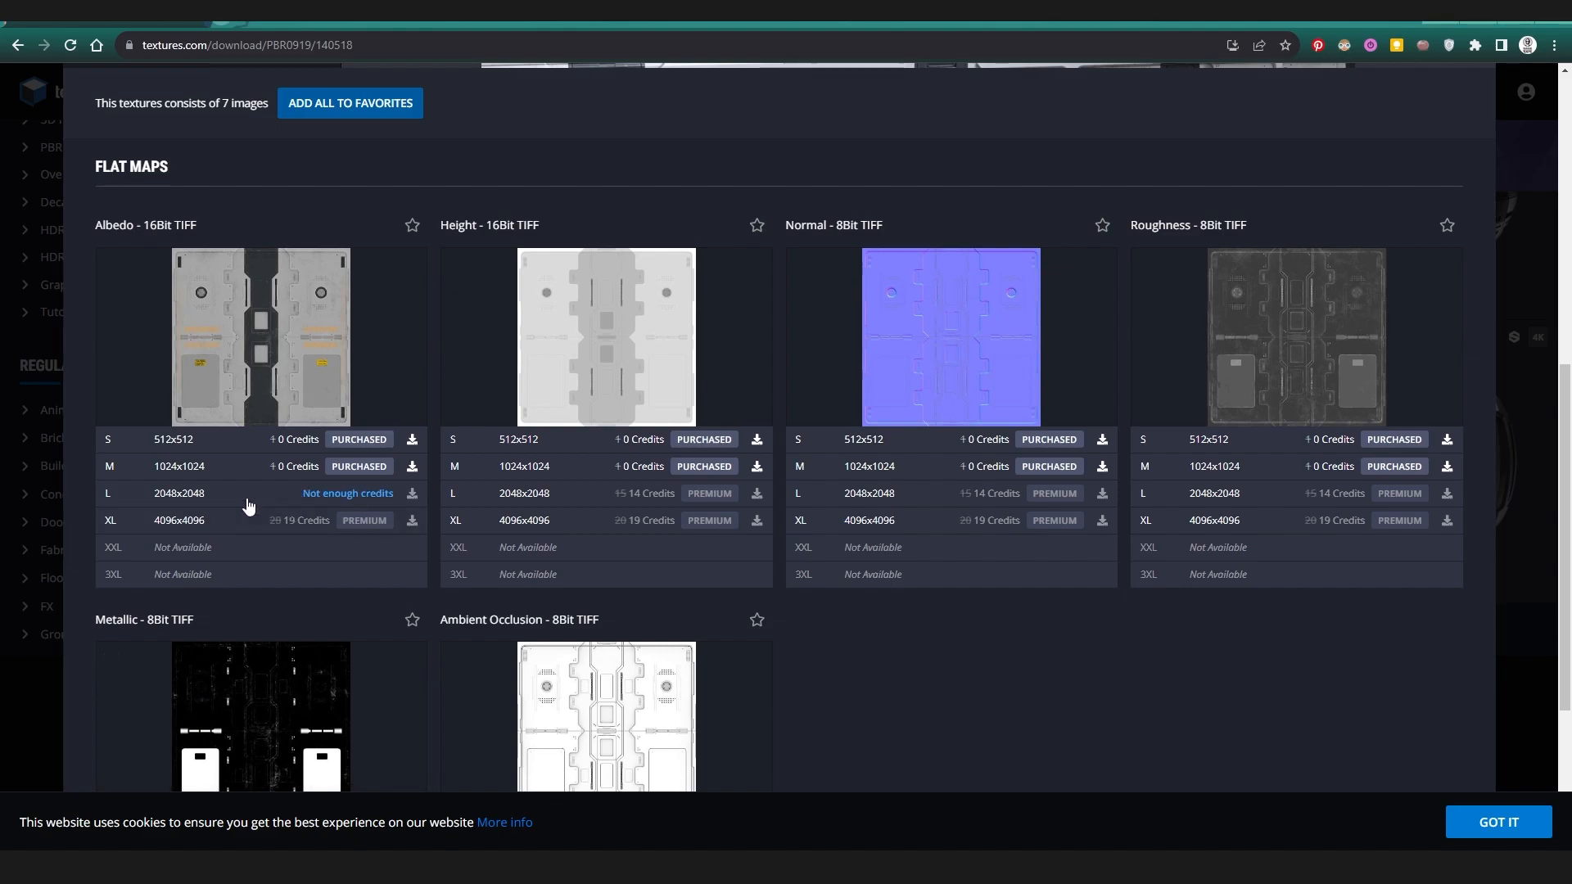
scroll(552, 511, "up", 5)
scroll(554, 512, "up", 3)
scroll(848, 454, "down", 7)
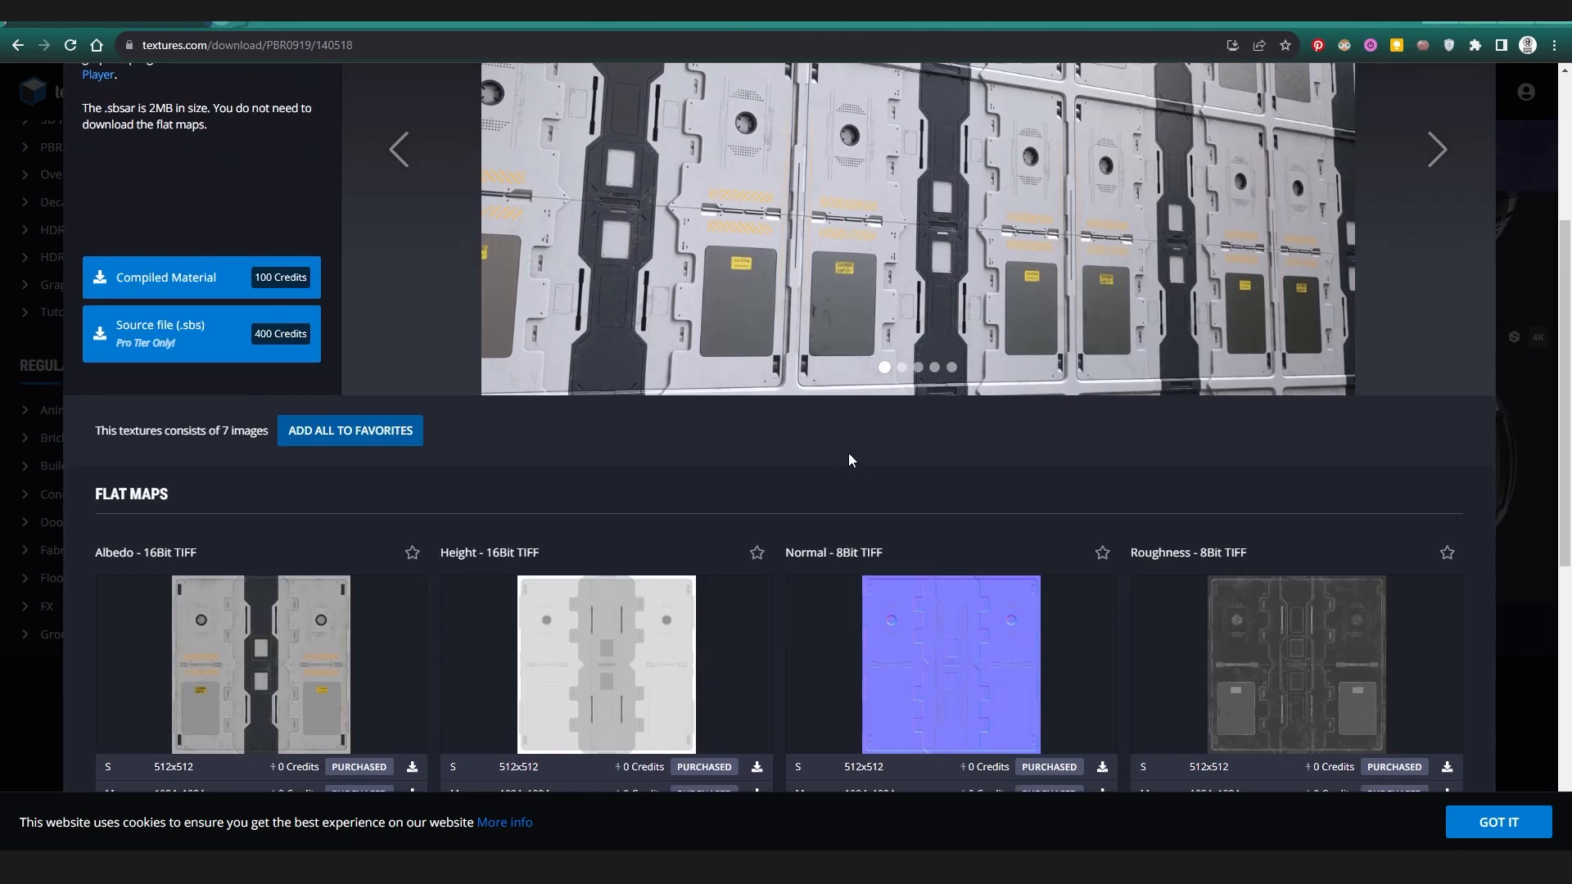
scroll(430, 435, "down", 2)
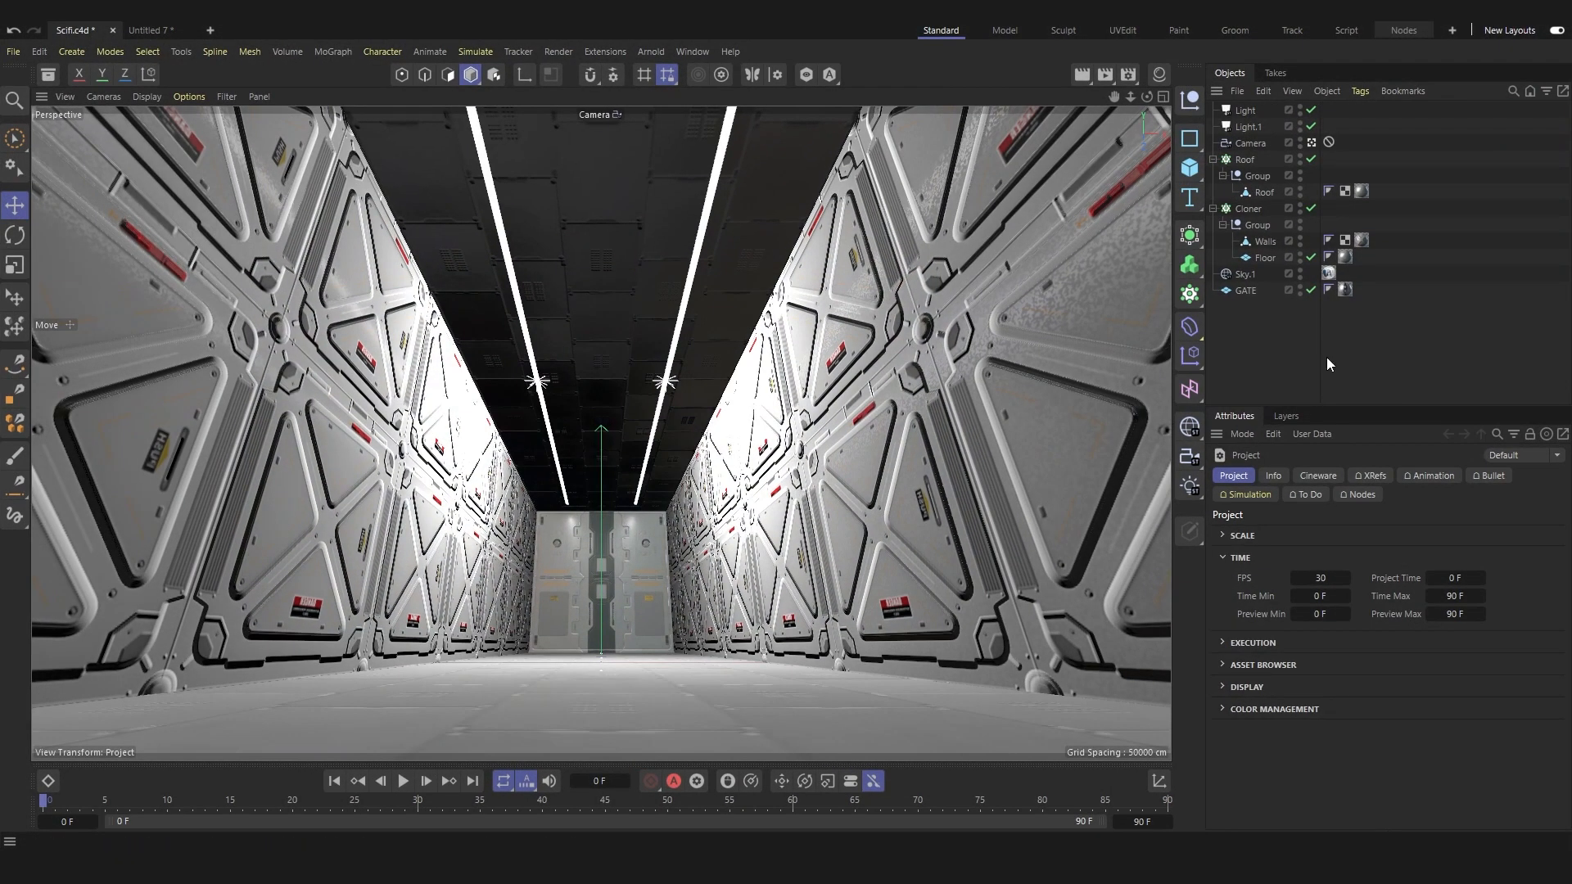
Switch to Cinema 4D, leave the scene camera and view the whole sci-fi corridor from outside.
left_click(1311, 144)
scroll(693, 458, "down", 5)
mouse_move(693, 459)
left_mouse_down("alt")
mouse_move(647, 455)
mouse_move(725, 452)
mouse_move(704, 458)
left_mouse_up("alt")
scroll(871, 386, "up", 1)
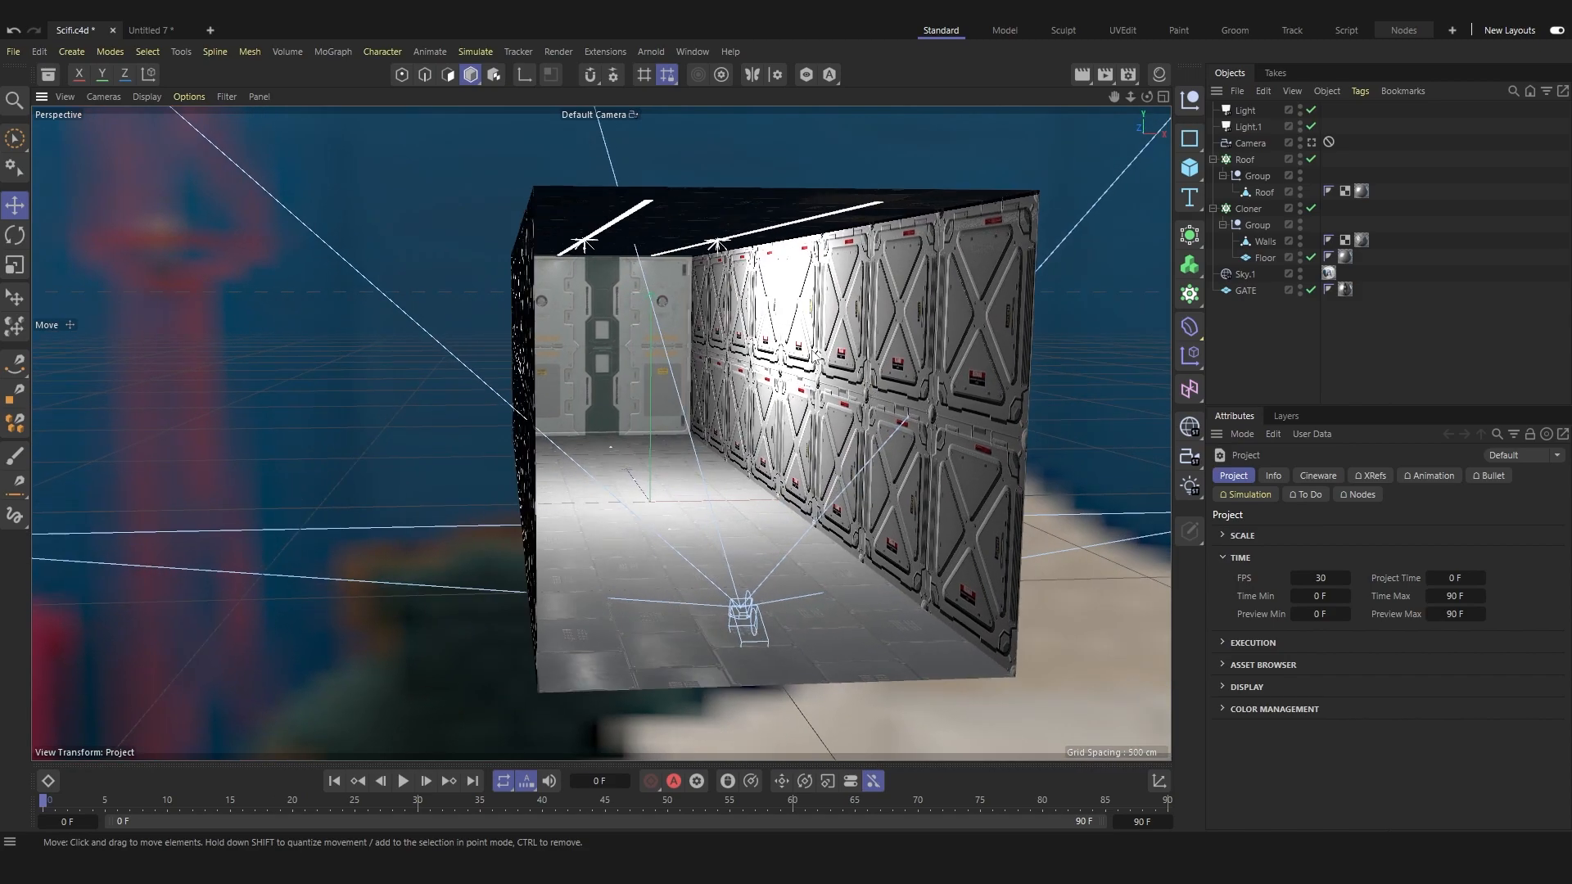
Turn off the viewport's Materials display to view the corridor as untextured geometry.
left_click(140, 98)
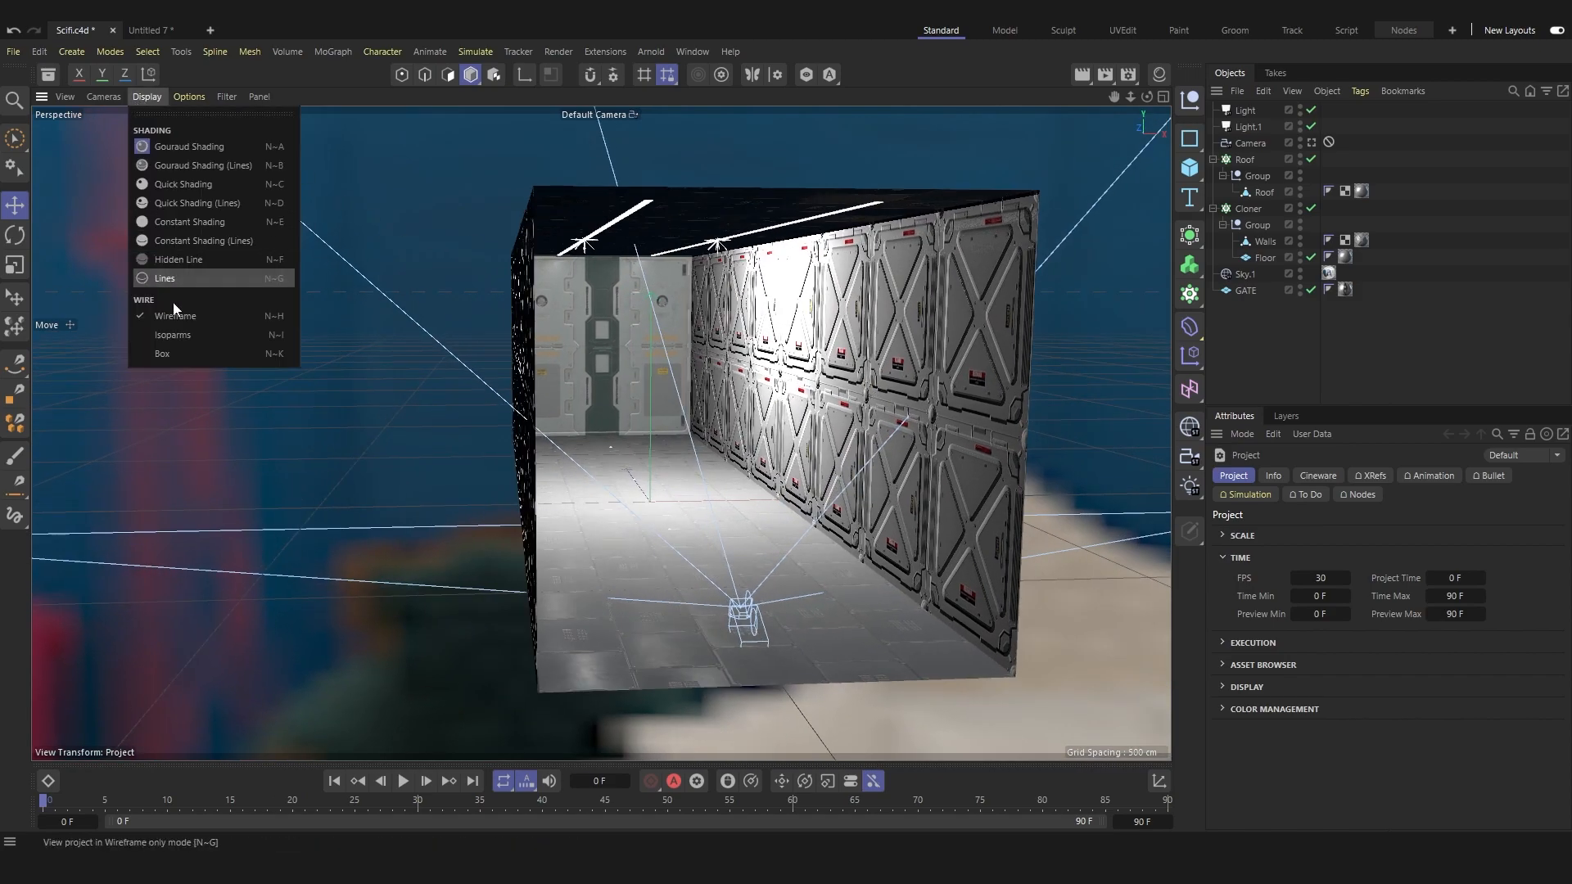
mouse_move(189, 96)
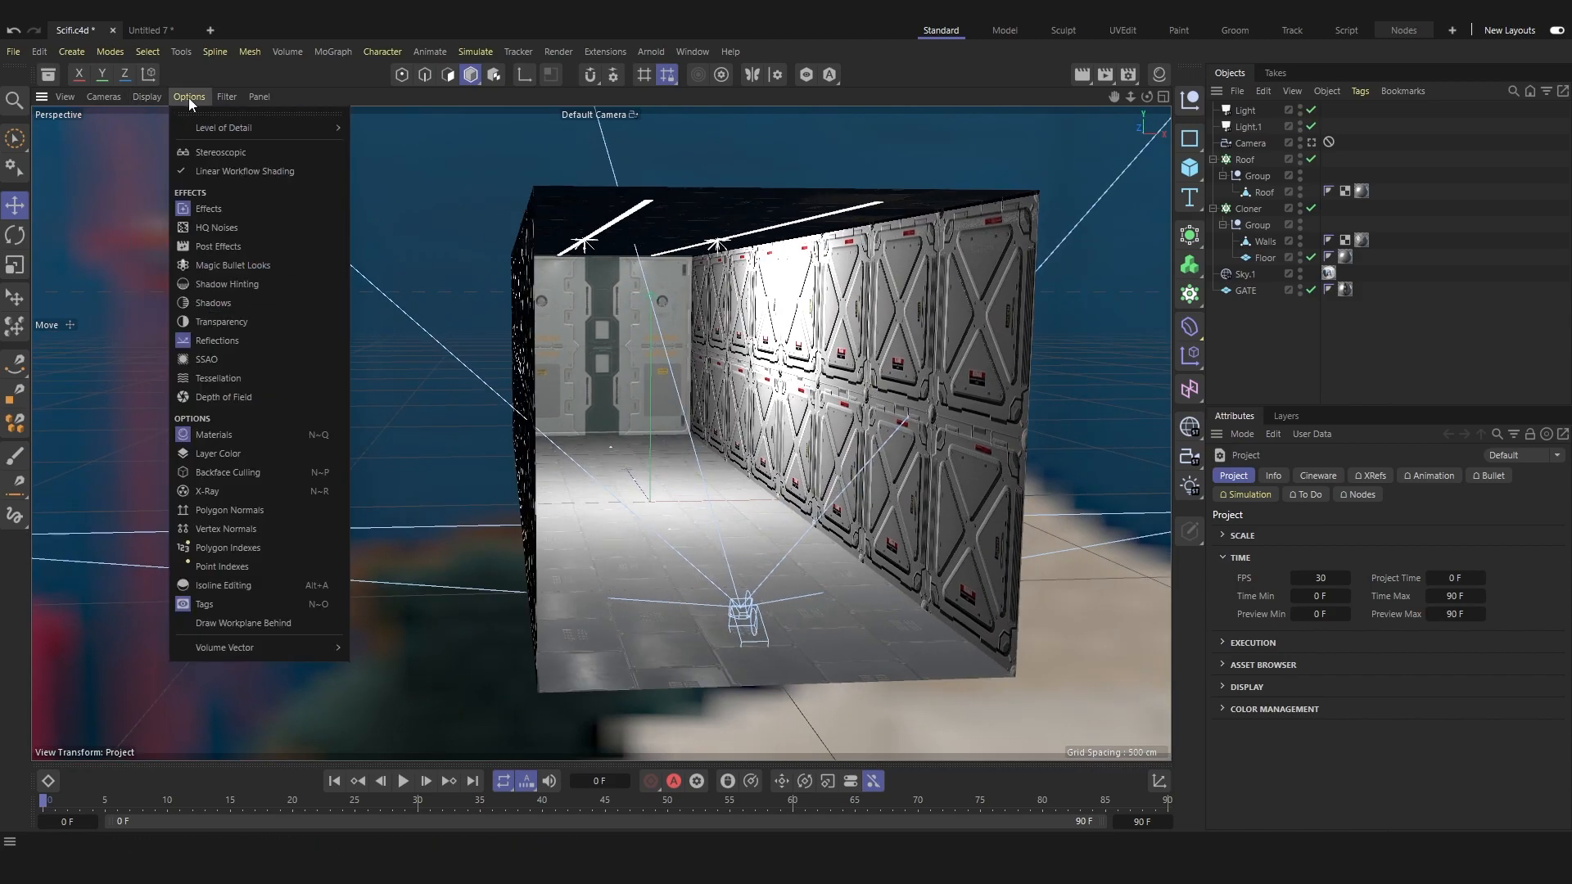
left_click(259, 434)
scroll(759, 469, "up", 3)
mouse_move(759, 469)
left_mouse_down("alt")
mouse_move(650, 451)
mouse_move(784, 445)
mouse_move(664, 455)
mouse_move(737, 461)
left_mouse_up("alt")
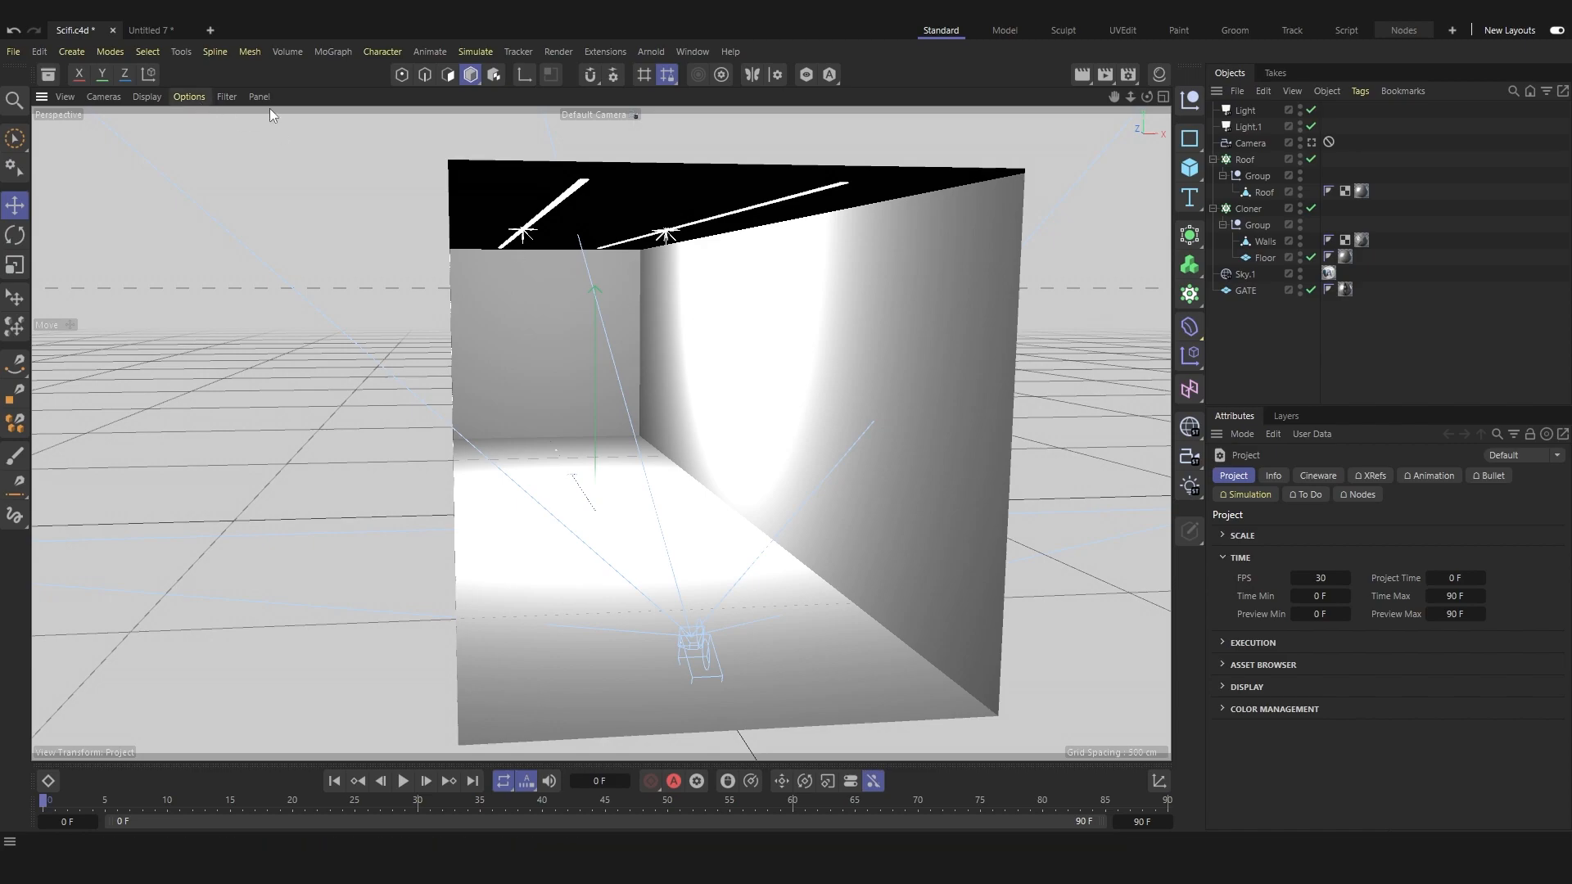
Switch to the Untitled 7 project and add a Plane, then deselect it.
left_click(151, 31)
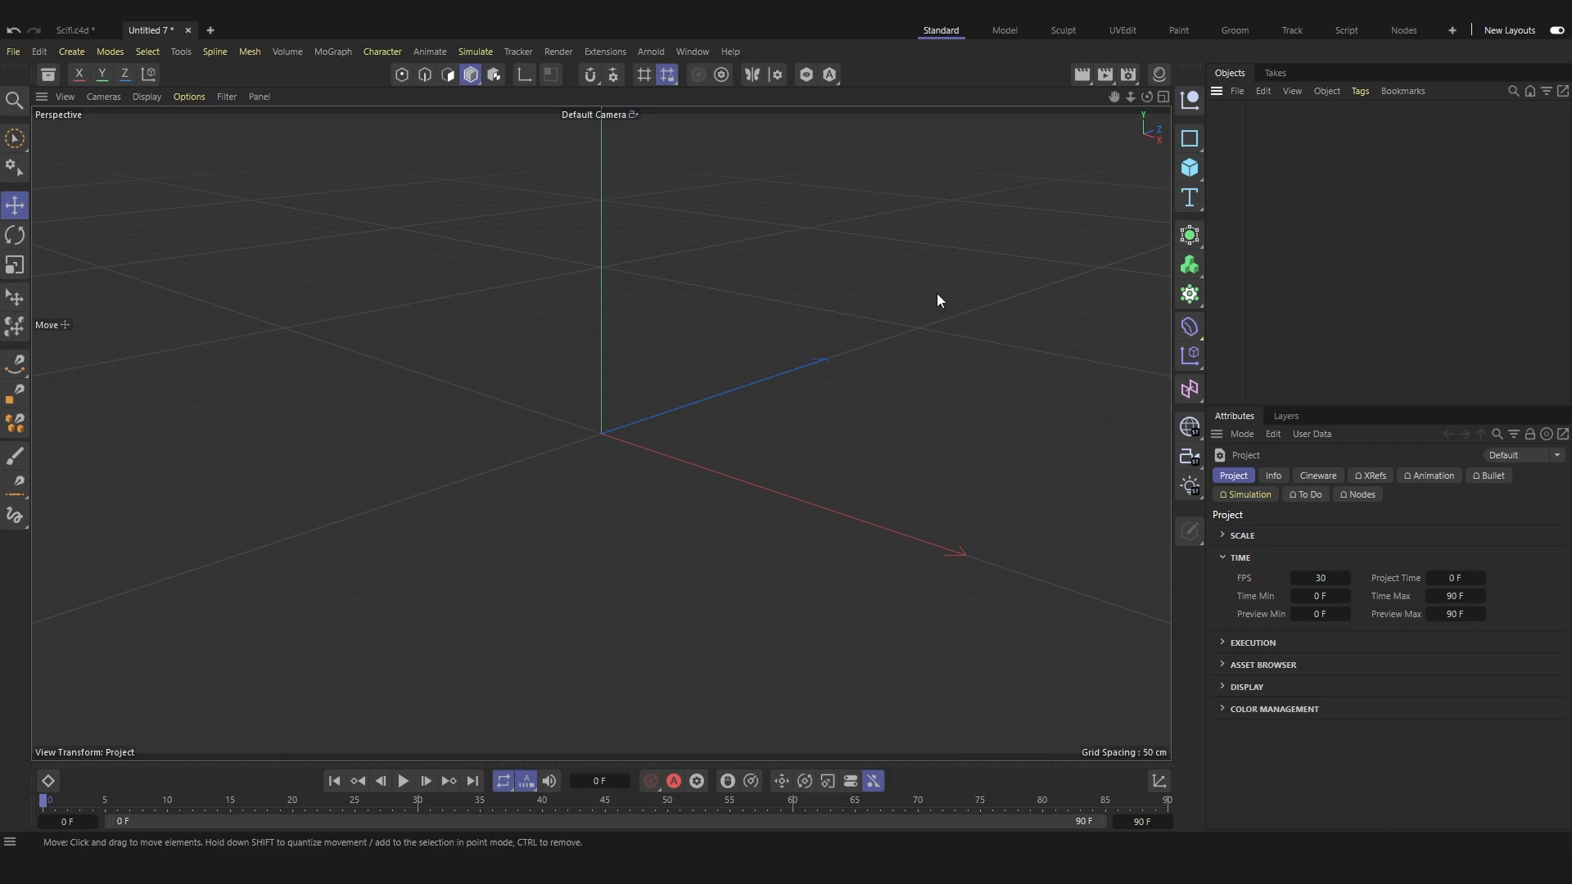
left_click(1189, 169)
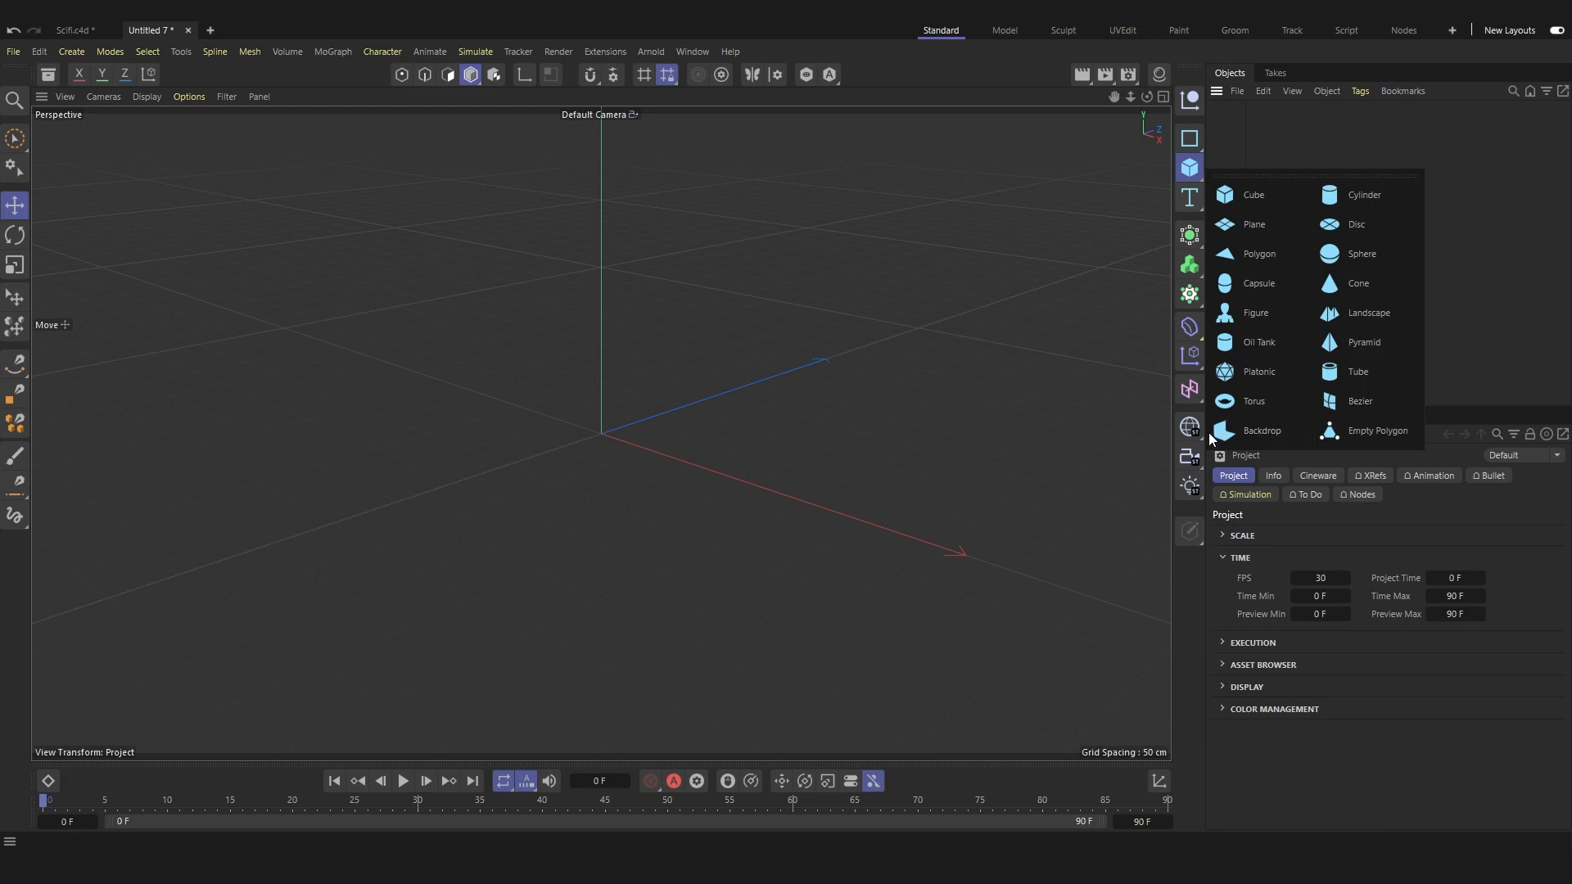
left_click(1245, 224)
mouse_move(902, 322)
left_mouse_down("alt")
mouse_move(773, 351)
mouse_move(804, 393)
mouse_move(896, 322)
left_mouse_up("alt")
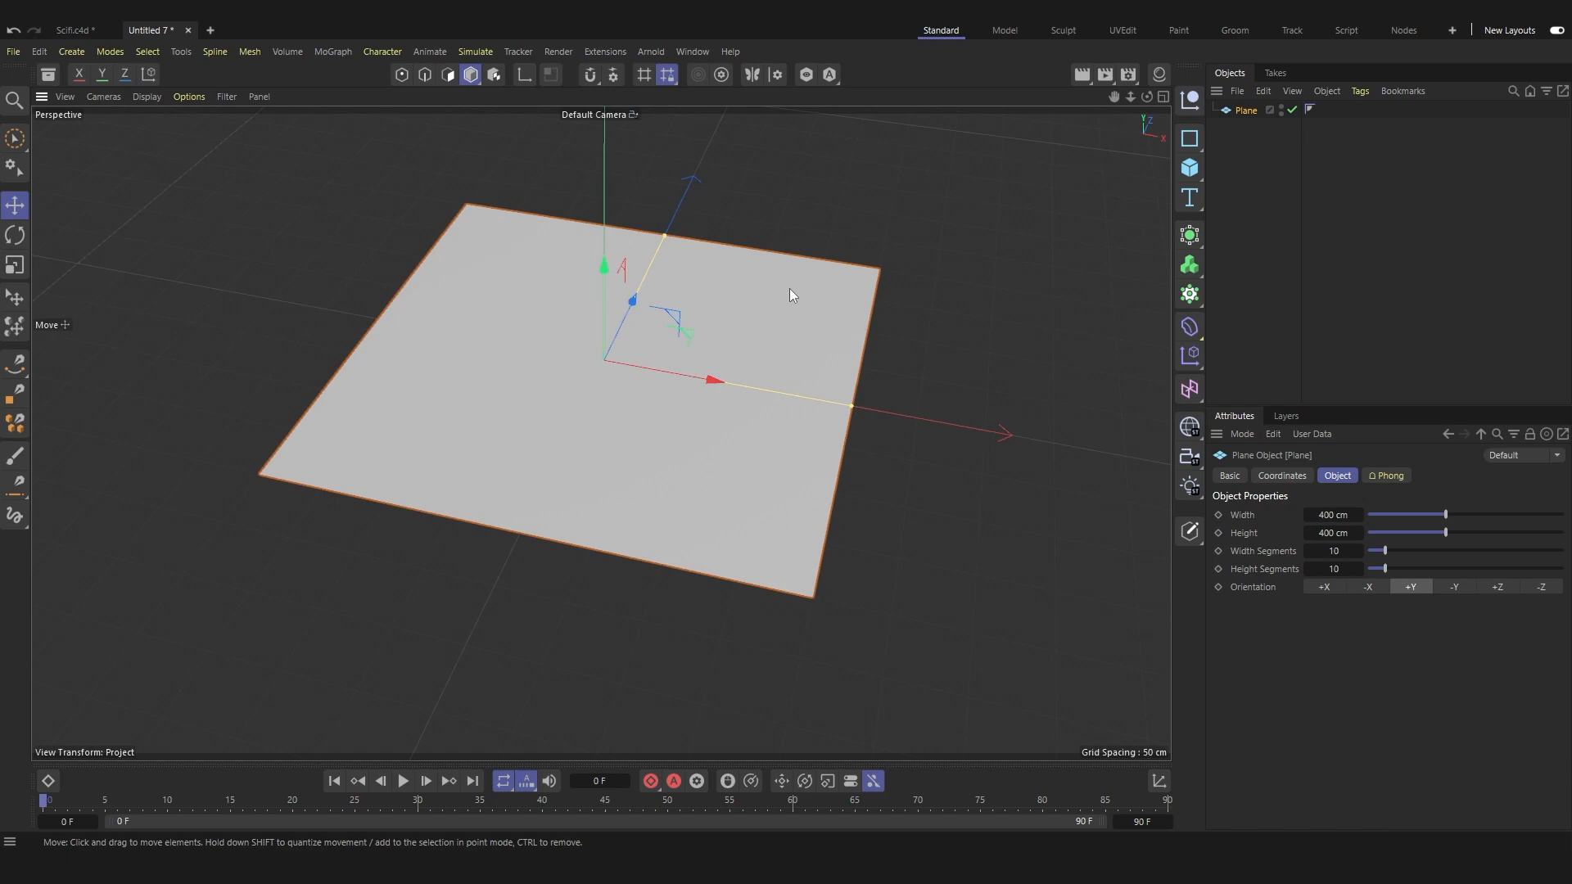
left_click(1398, 244)
Create a new PBR material with its Color channel enabled and Reflectance disabled.
left_click(1158, 76)
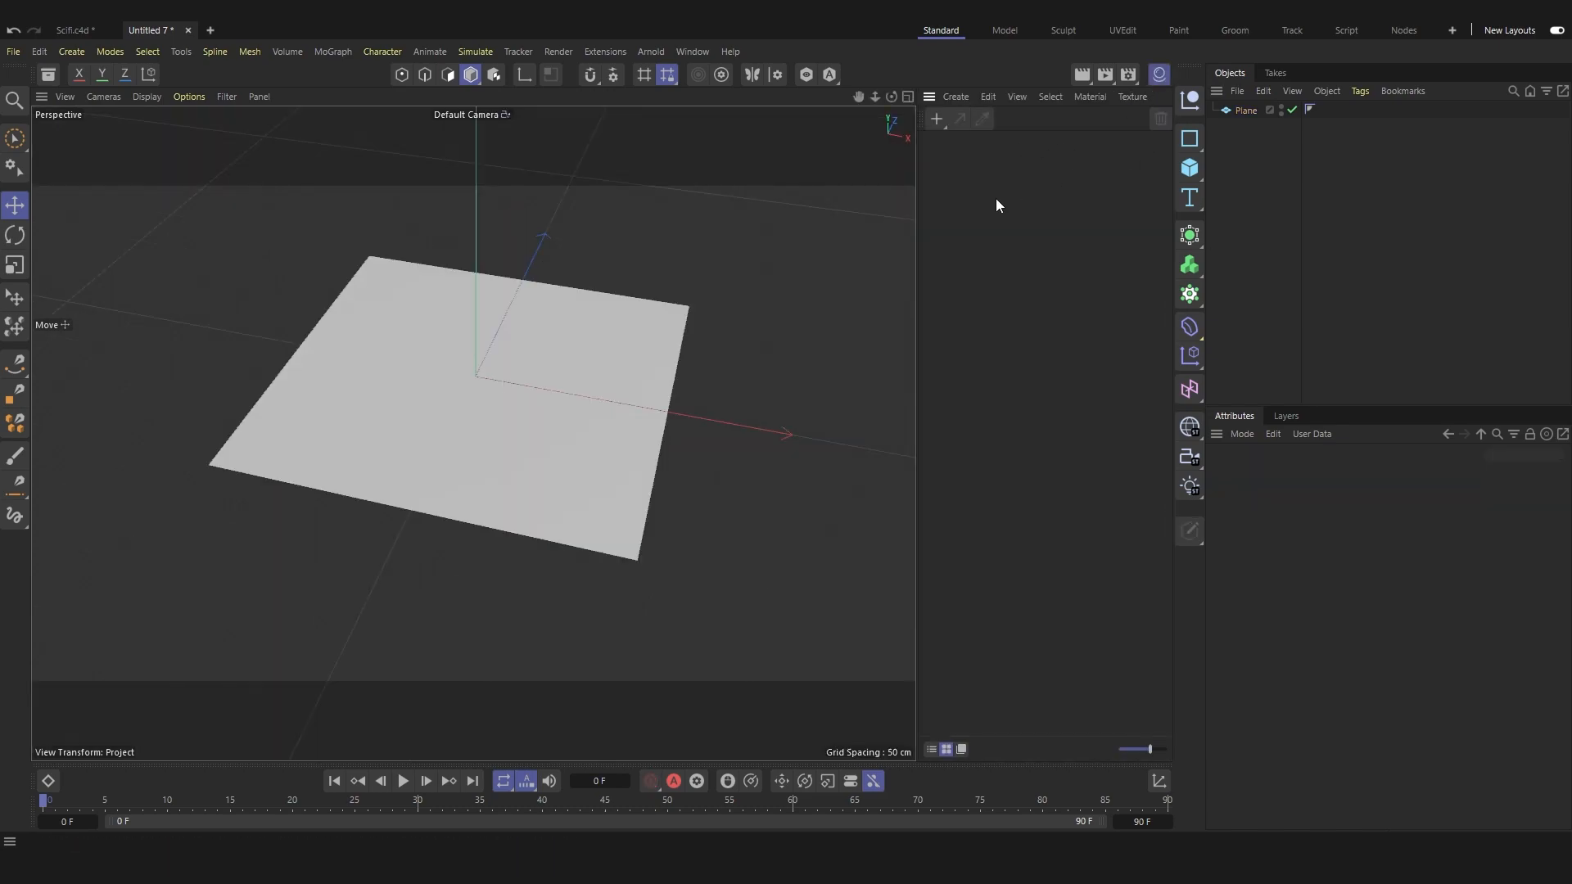
double_click(969, 212)
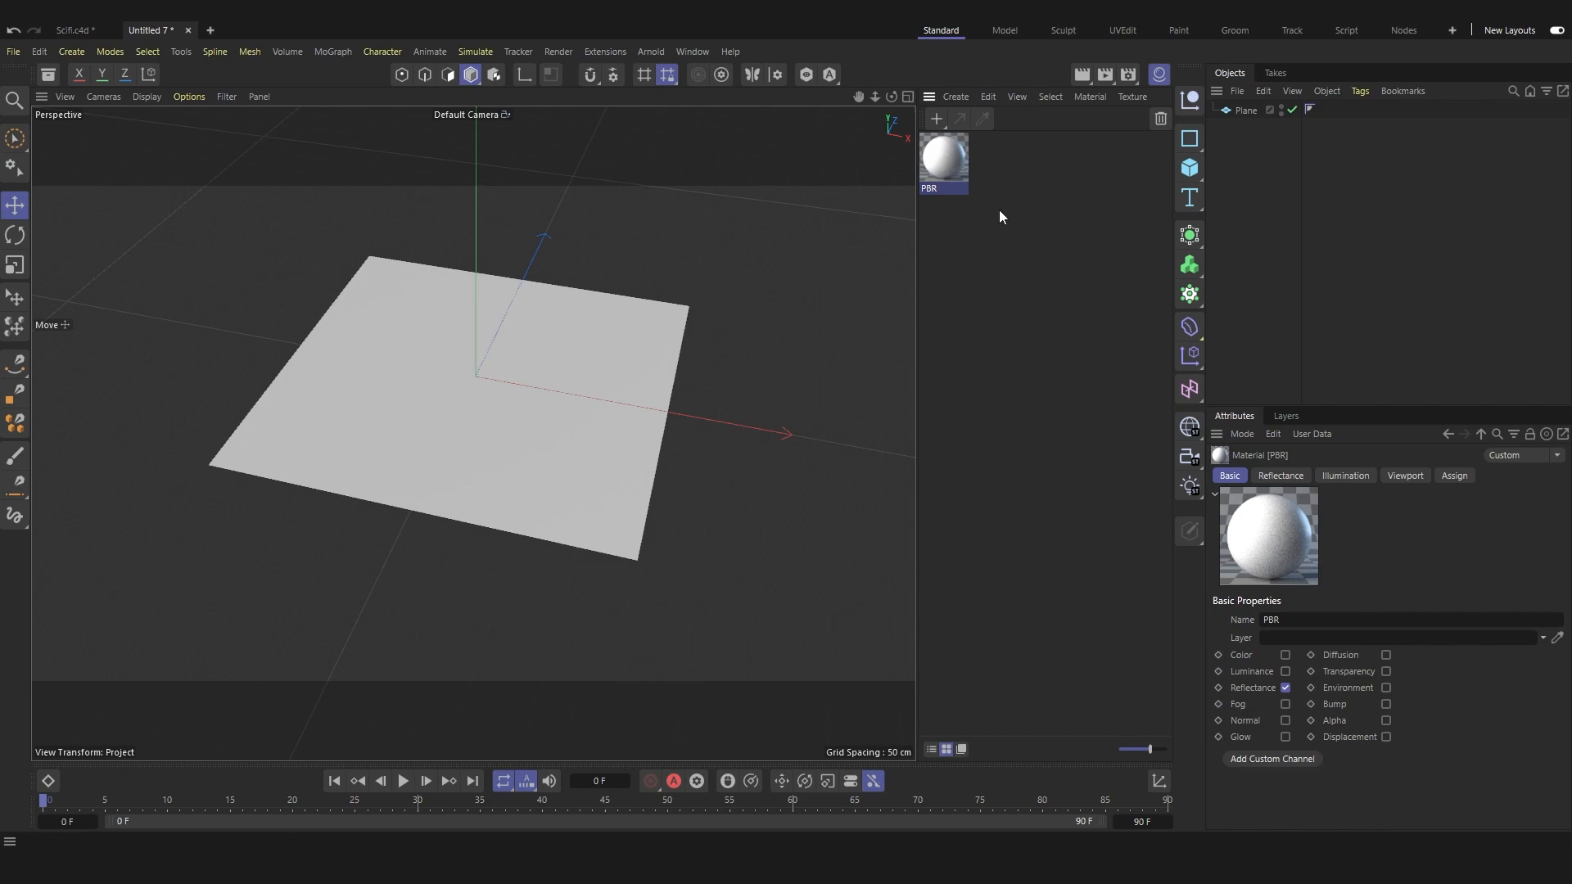
double_click(940, 151)
left_click_drag(1078, 140, 763, 103)
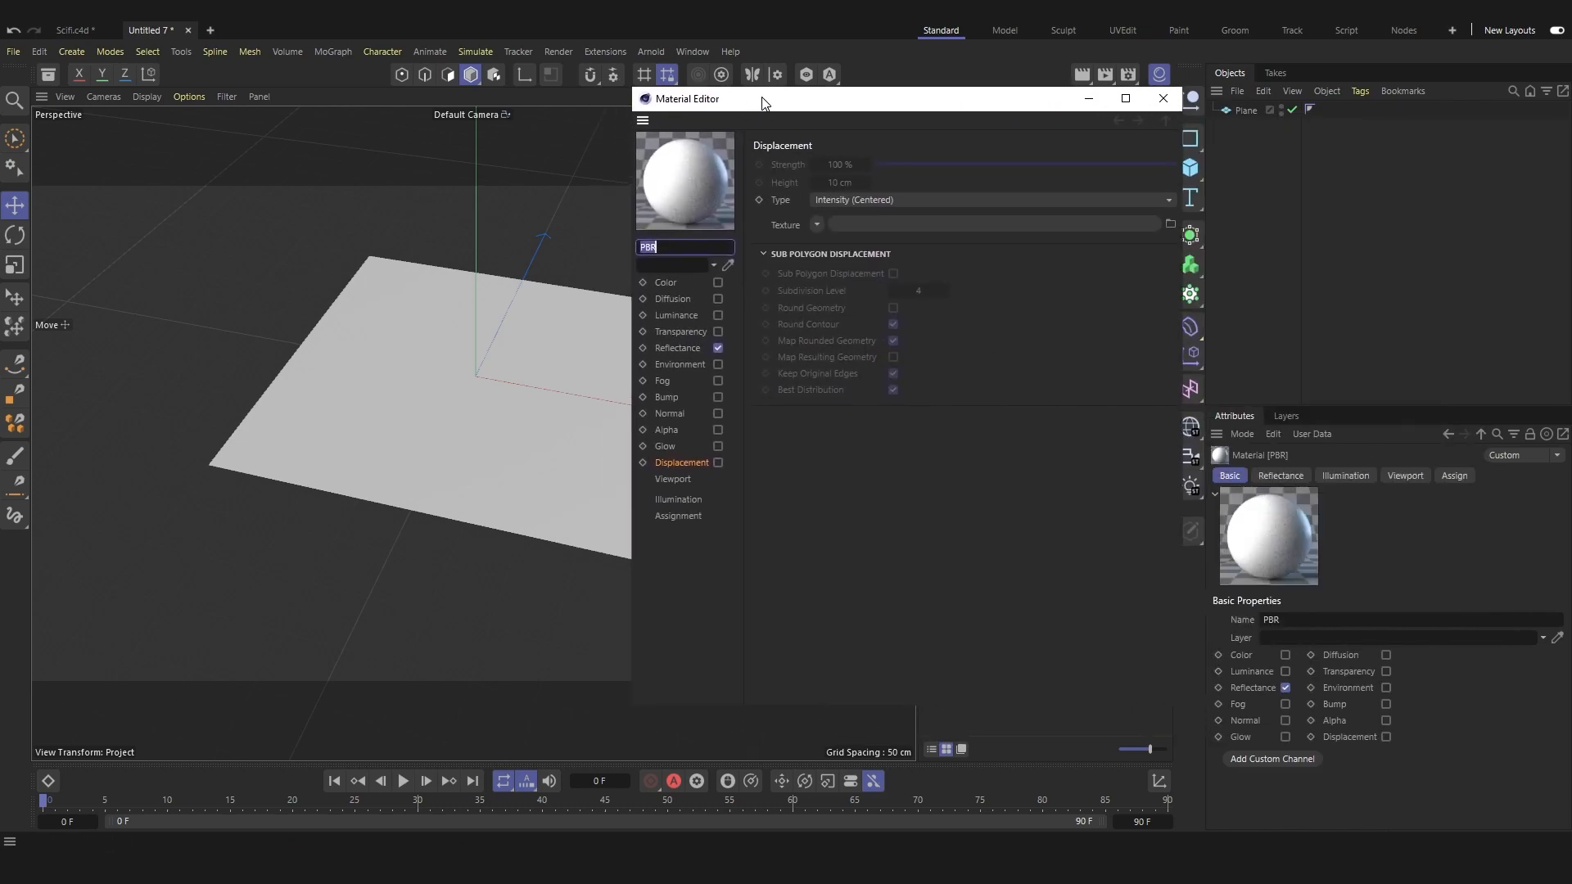
left_click(718, 283)
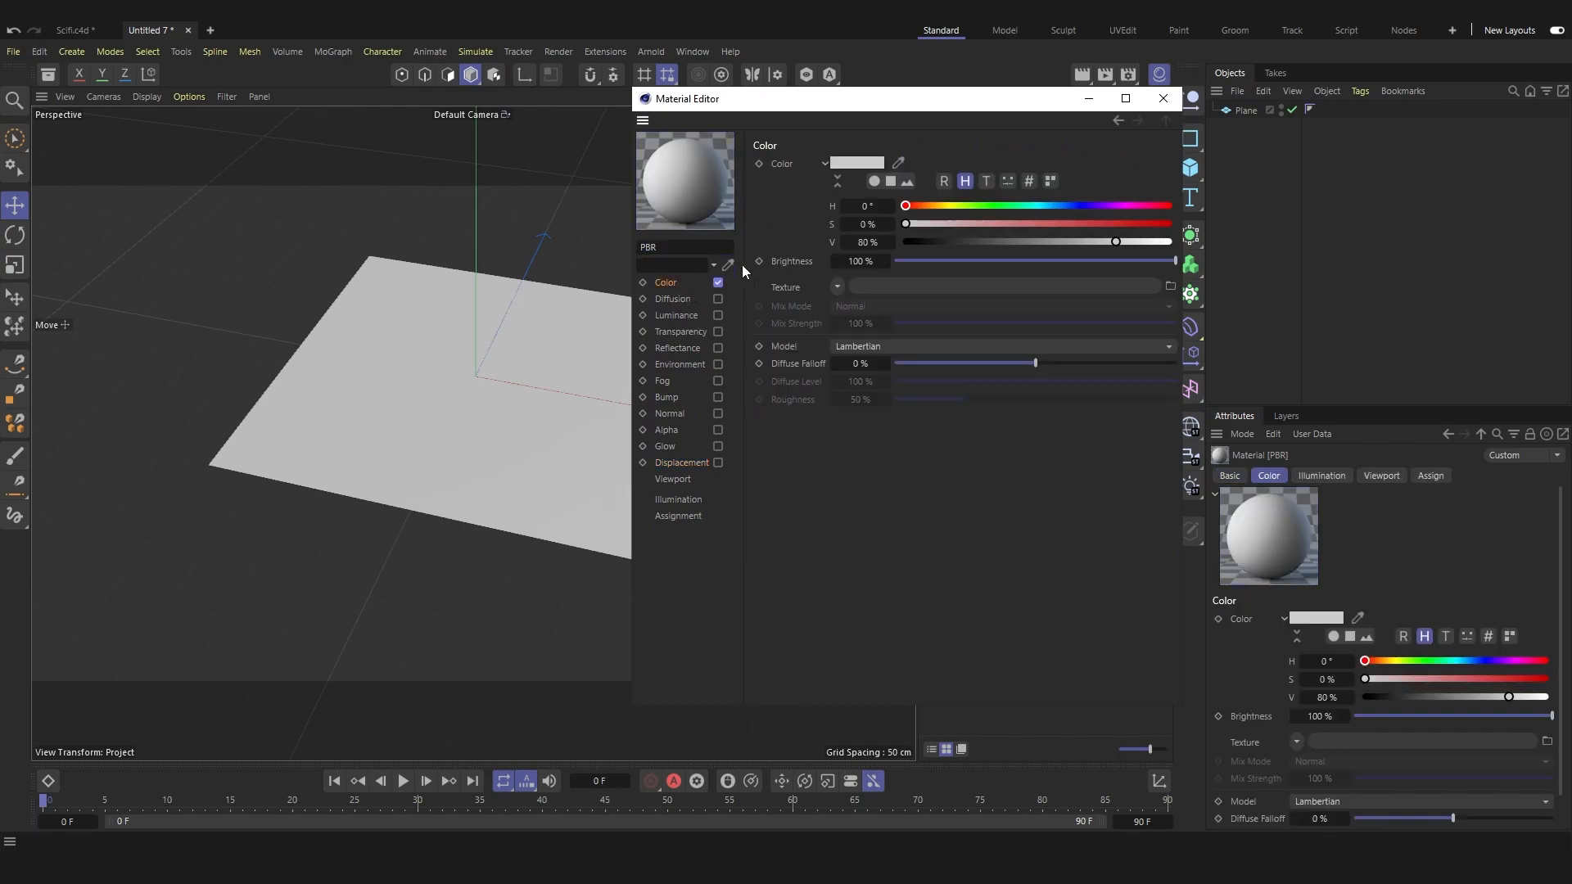
left_click_drag(789, 99, 895, 140)
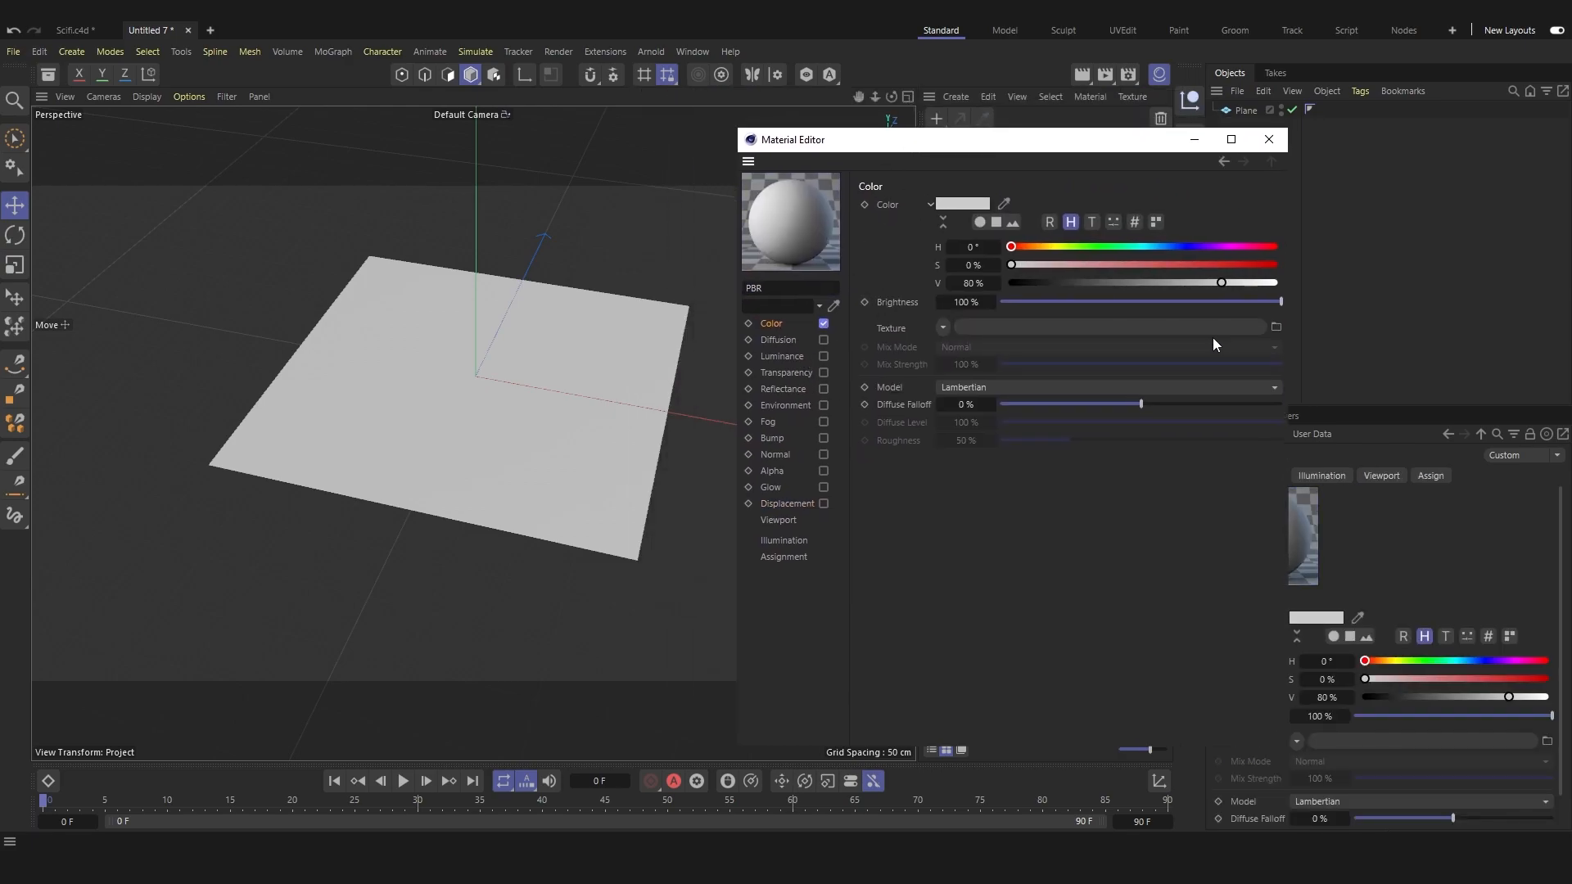
Load TexturesCom_SciFiPanels_01_1K_albedo from the Sci-Fi Gate folder as the Color texture, without copying it to the project.
left_click(1276, 326)
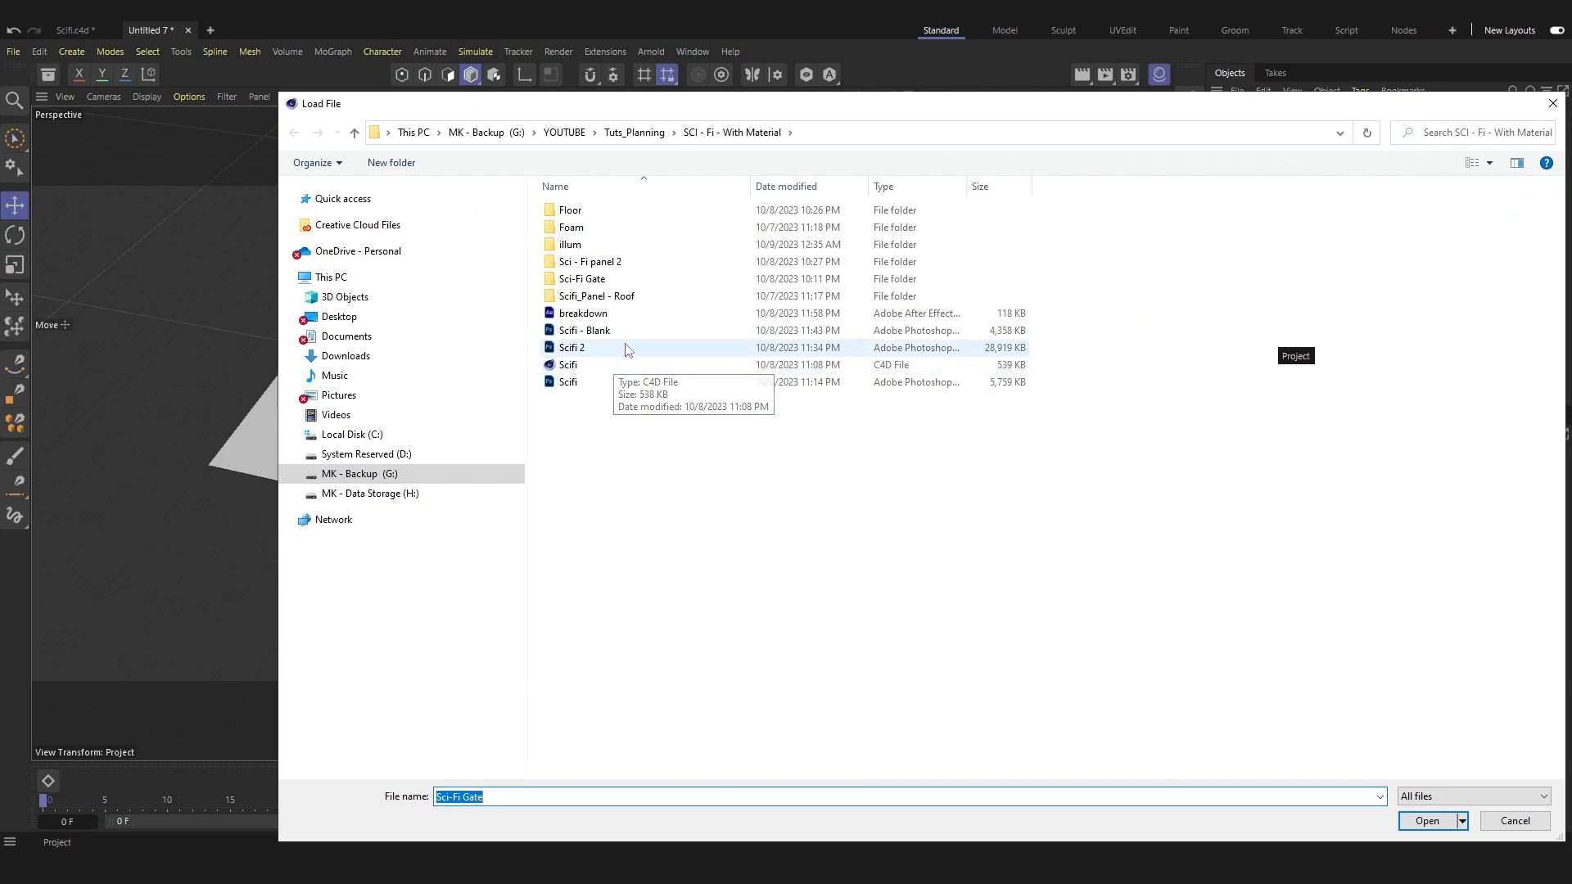
double_click(627, 280)
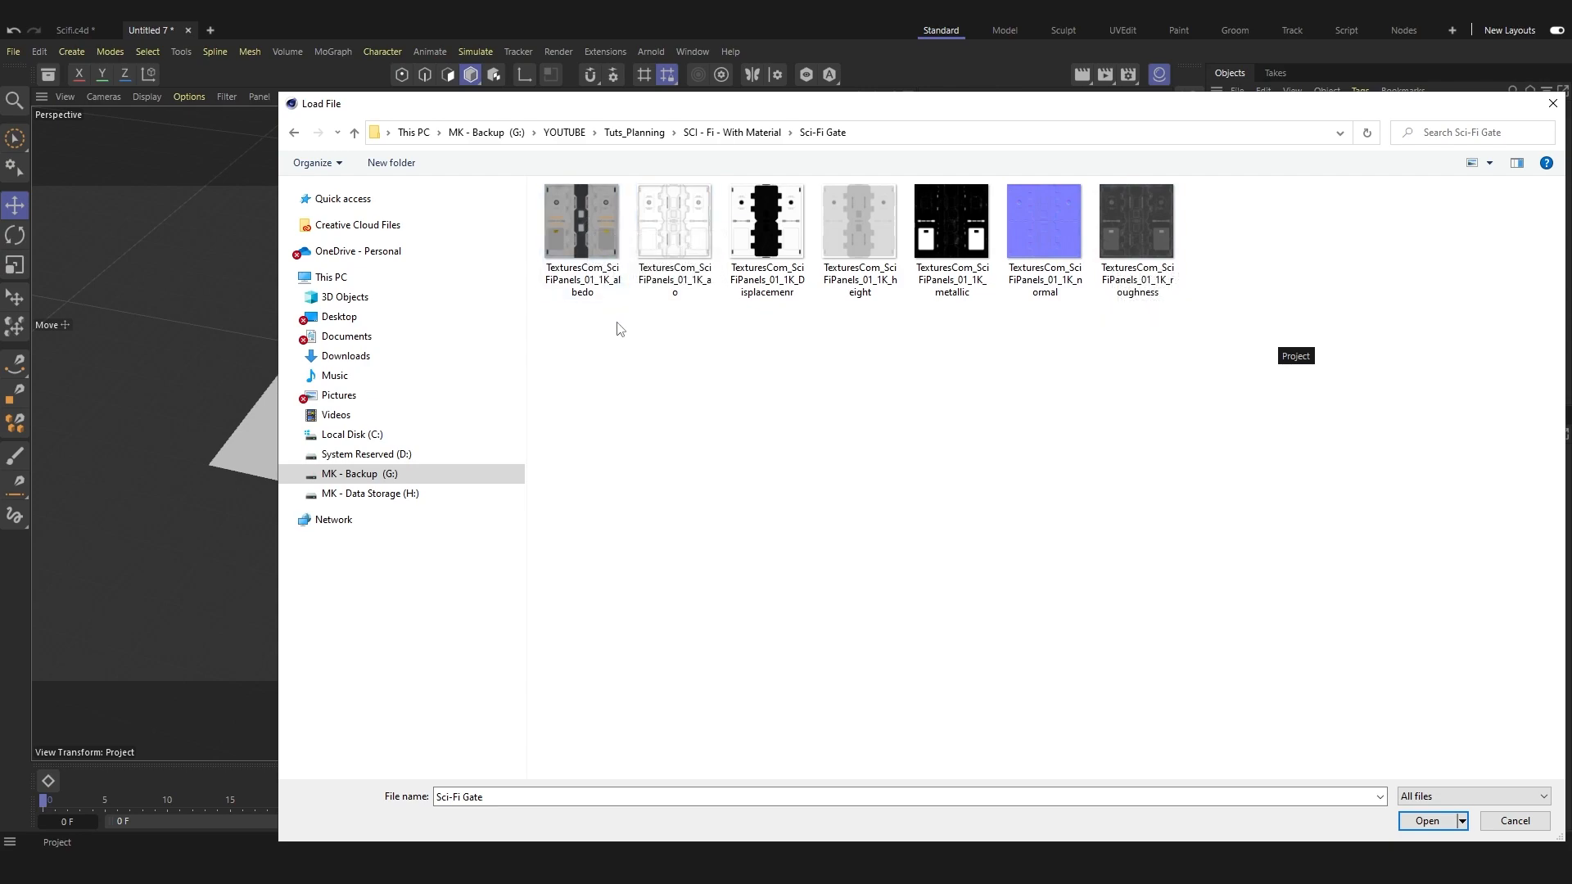
double_click(591, 232)
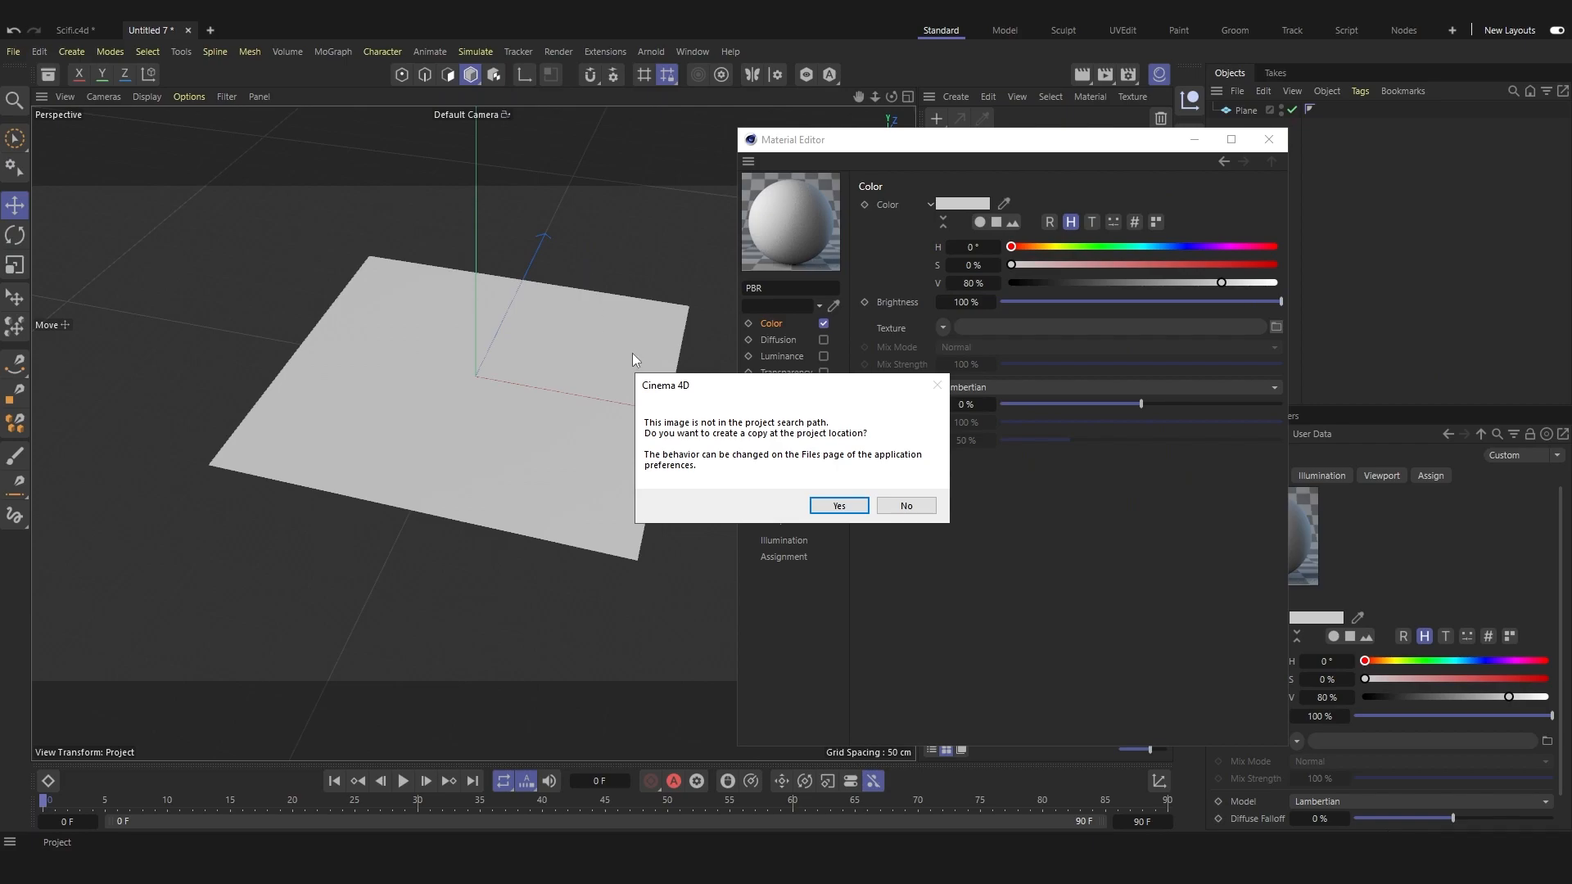
left_click(890, 503)
left_click_drag(876, 144, 927, 165)
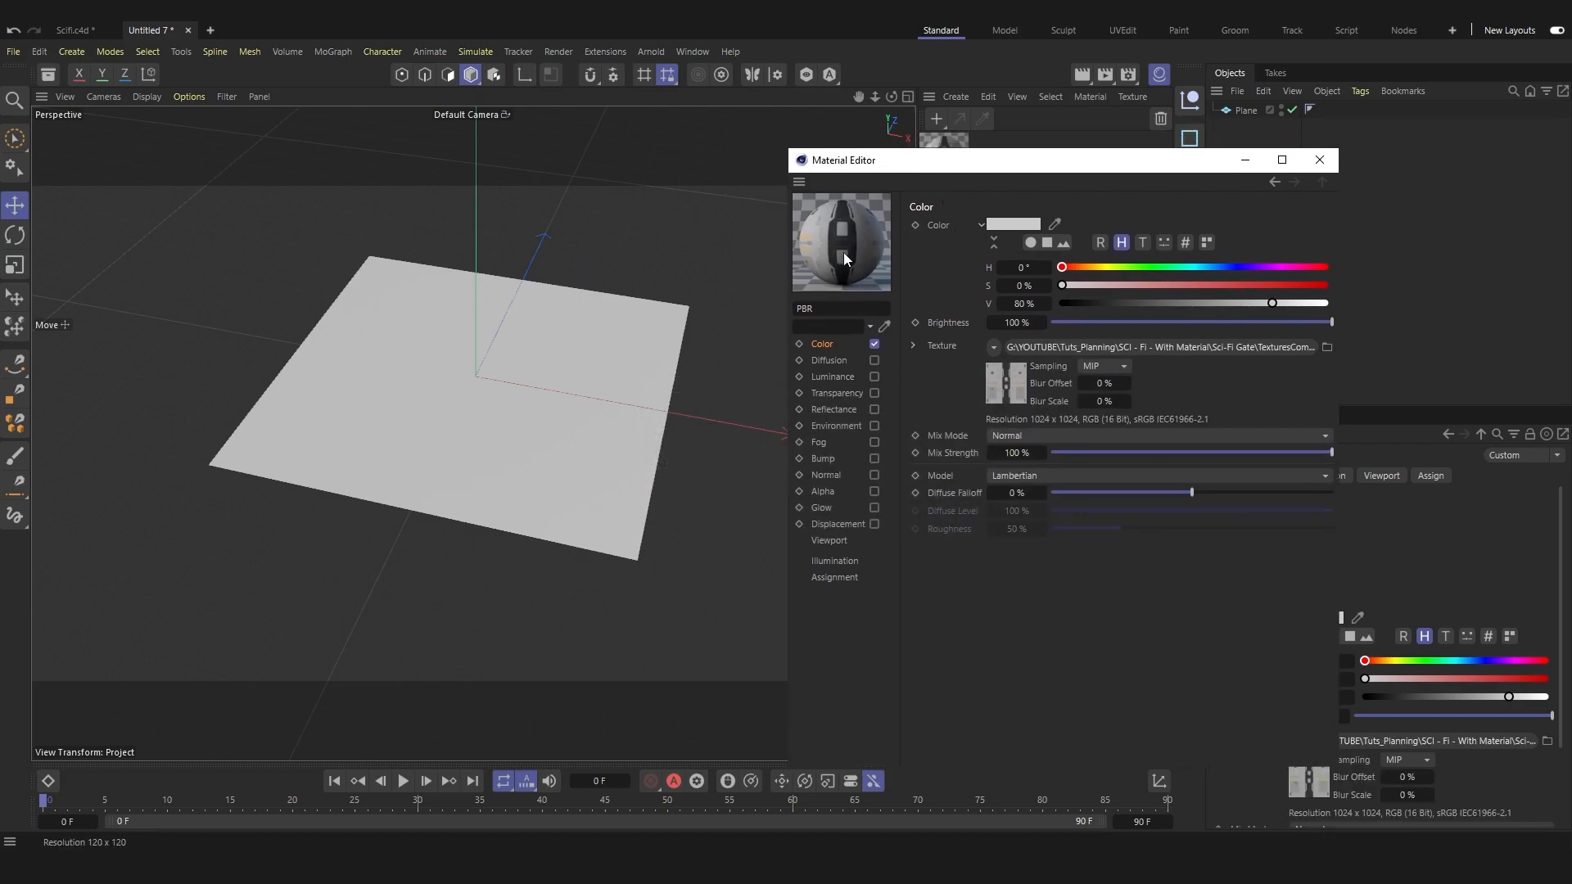
left_click(1318, 160)
Apply the PBR material to the plane and render it to the Picture Viewer.
left_click_drag(942, 162, 638, 466)
left_click(1104, 80)
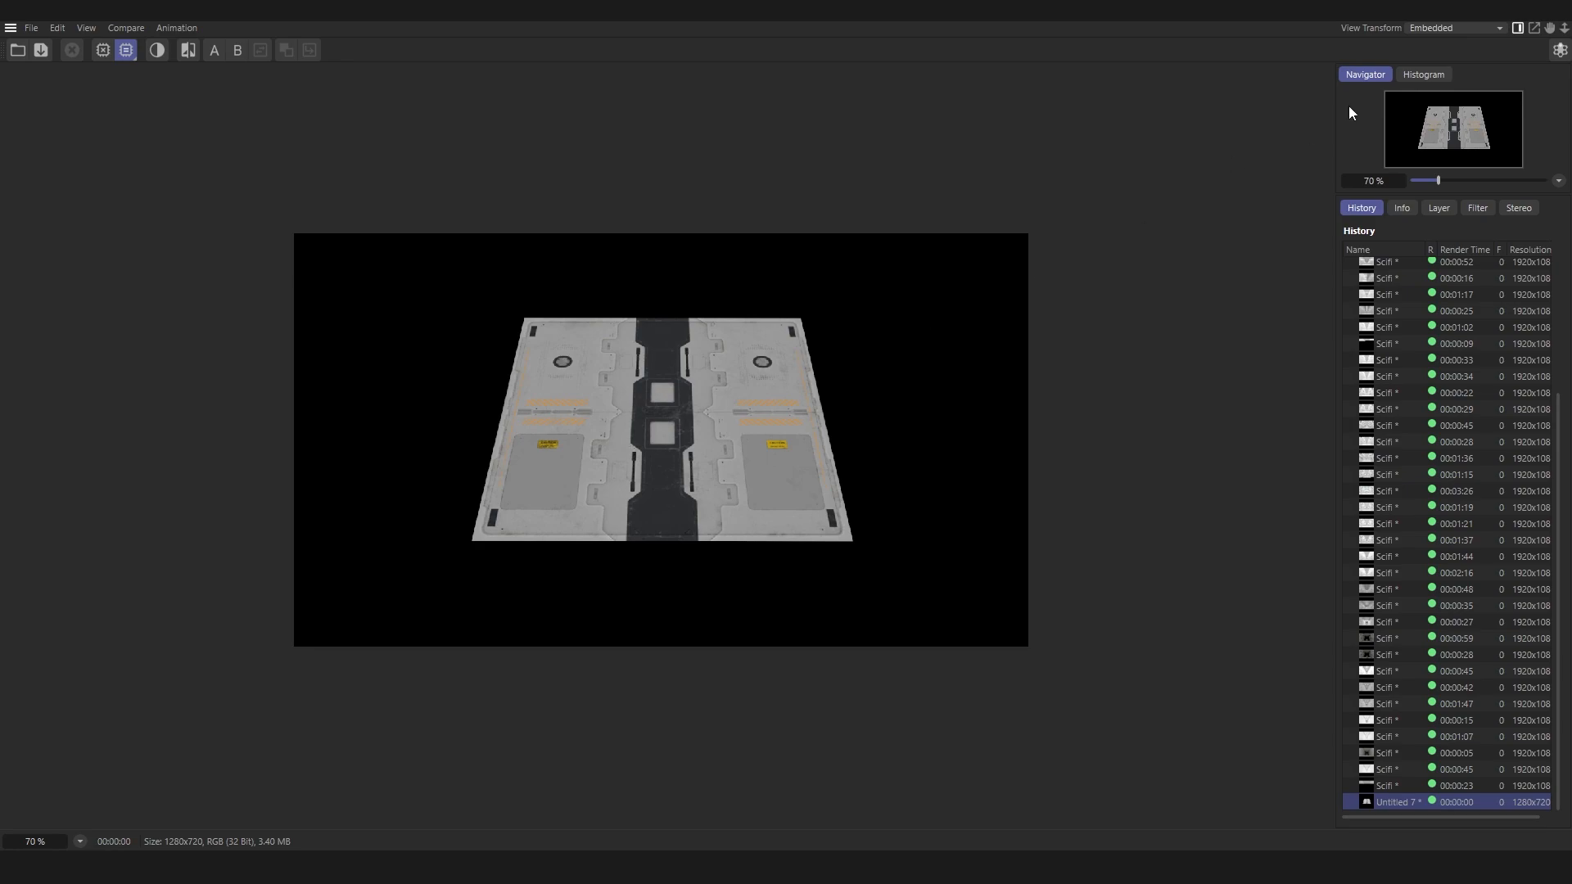
left_click(1484, 12)
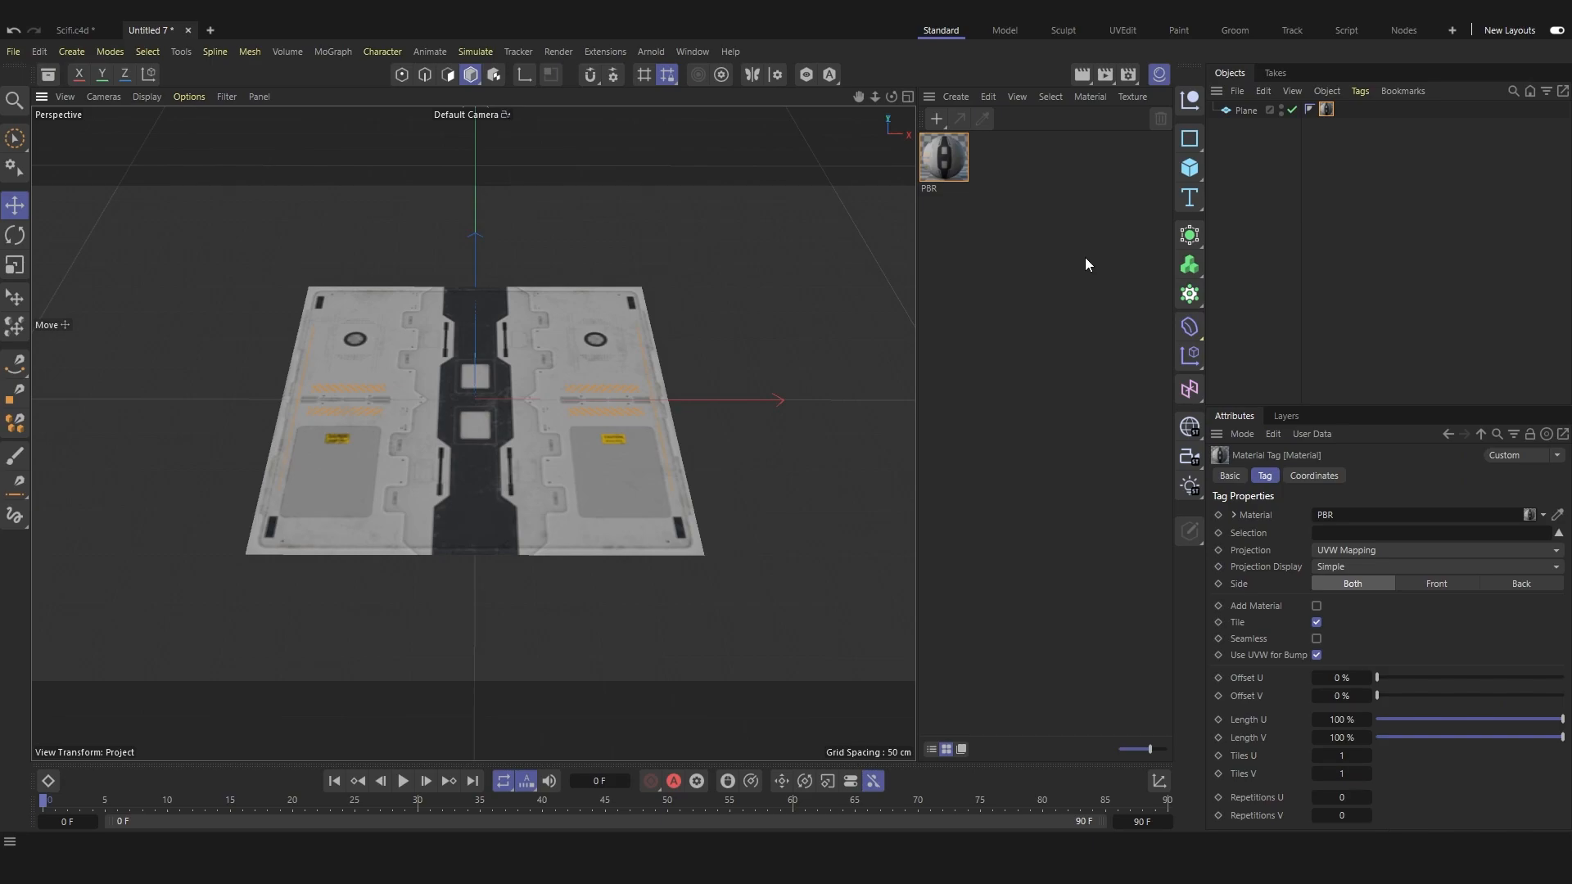
Enable the material's Normal channel and load TexturesCom_SciFiPanels_01_1K_normal as its texture, without copying it to the project.
double_click(950, 164)
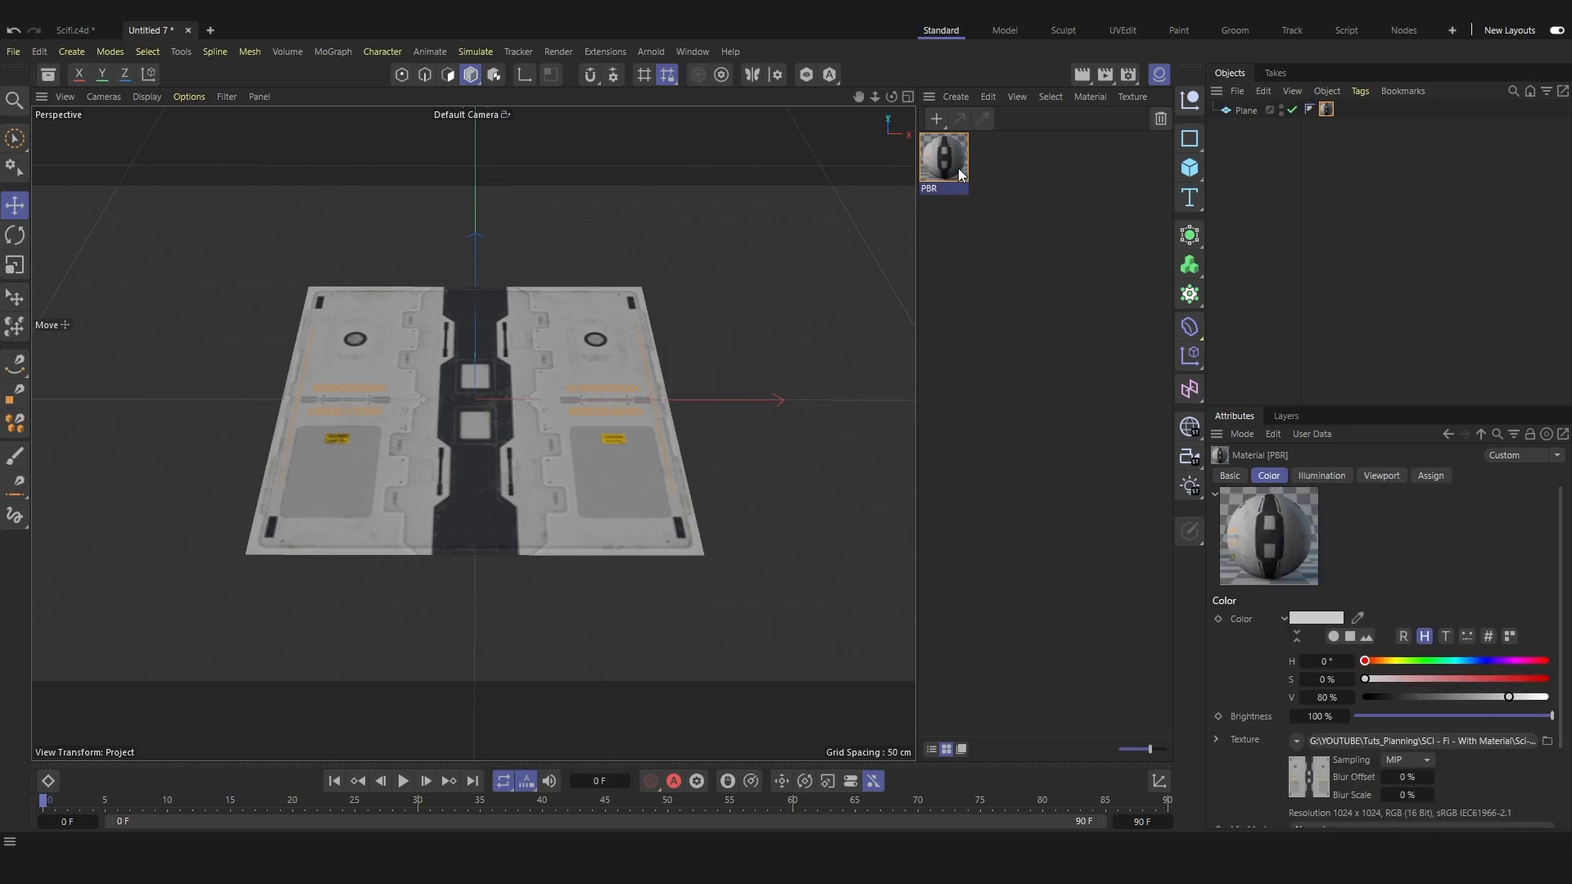
left_click_drag(1034, 157, 925, 140)
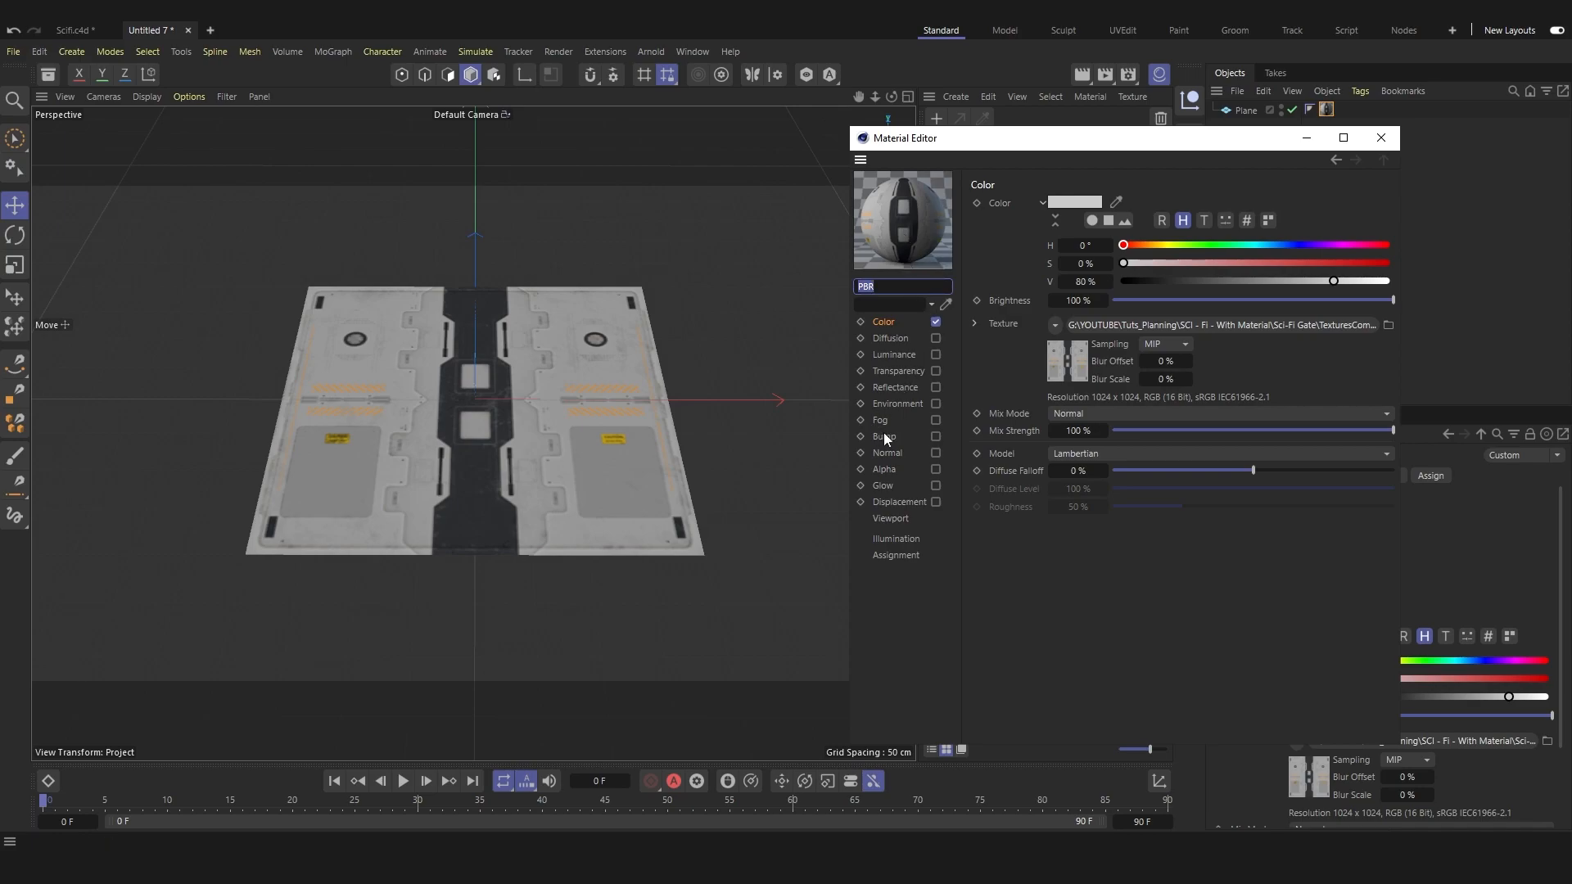
left_click(936, 453)
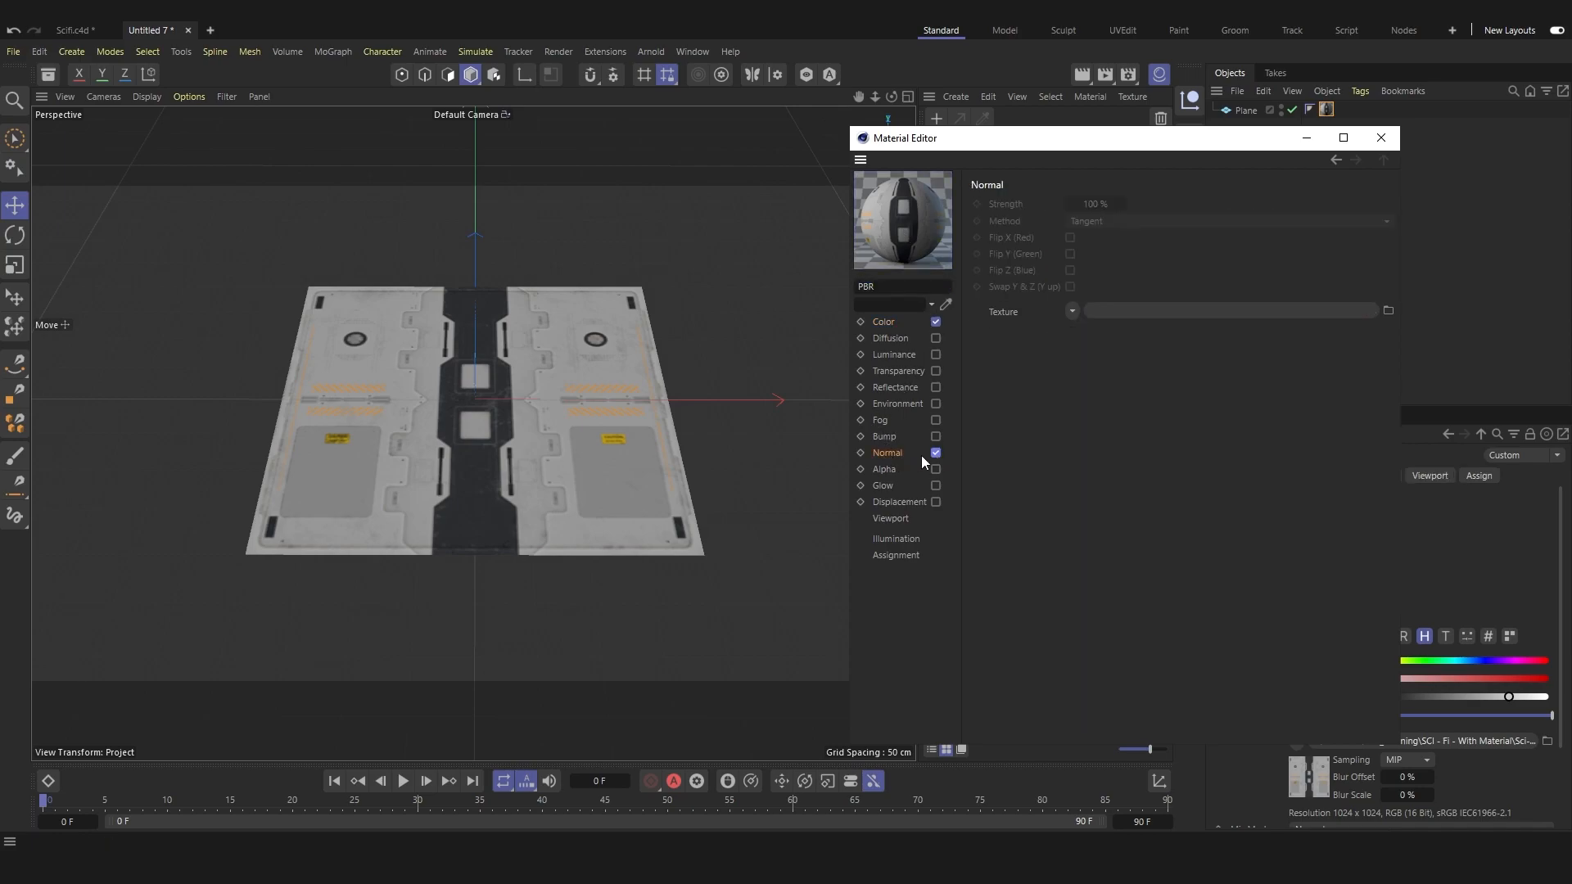
left_click(1387, 311)
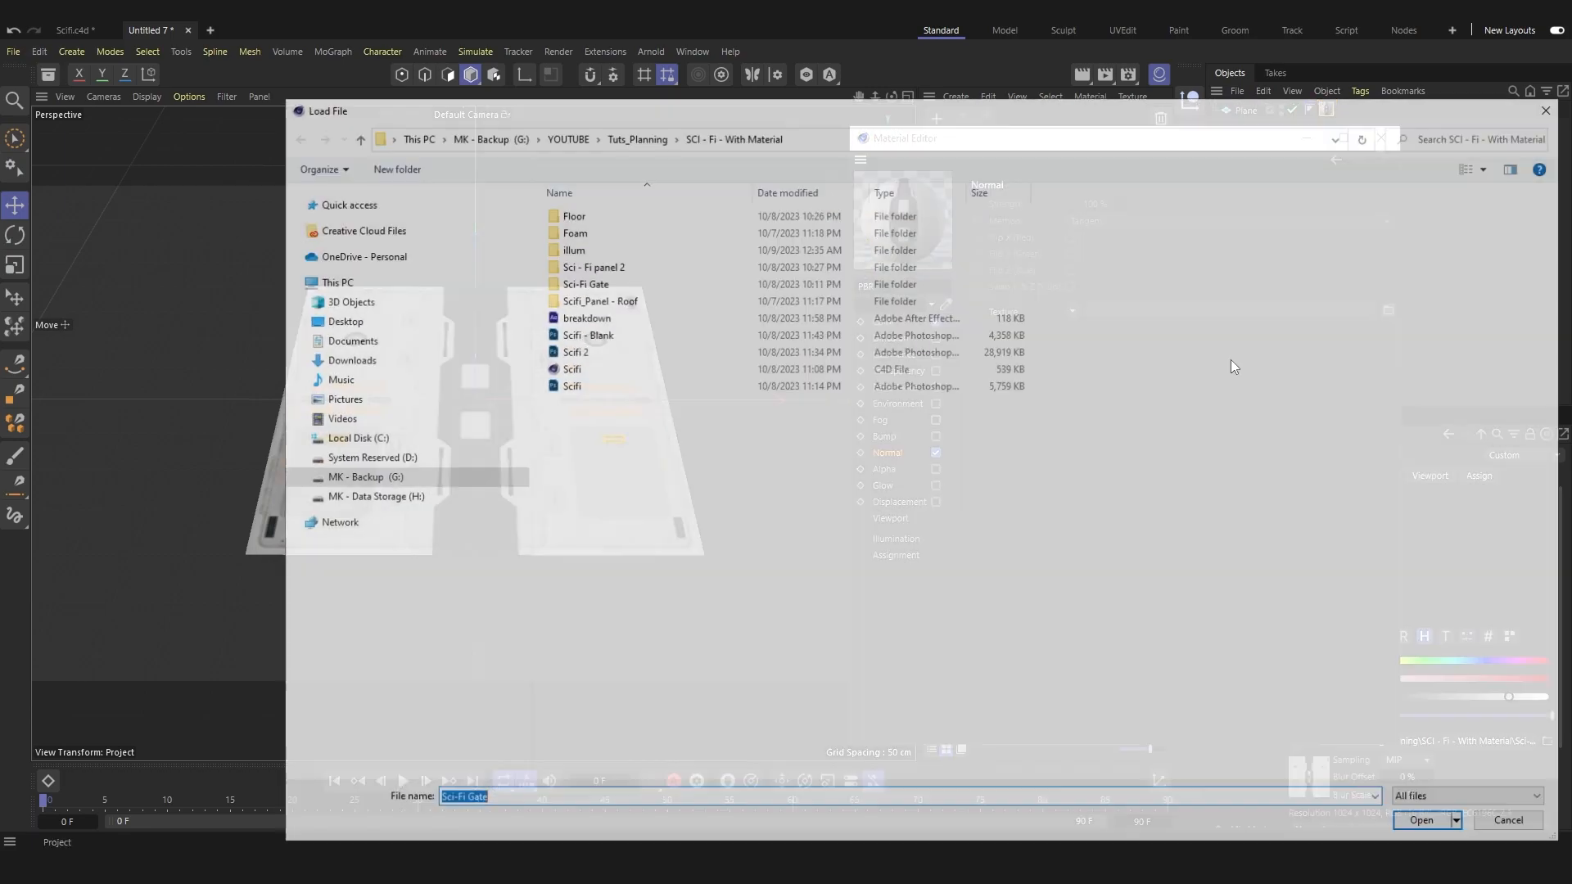
double_click(582, 278)
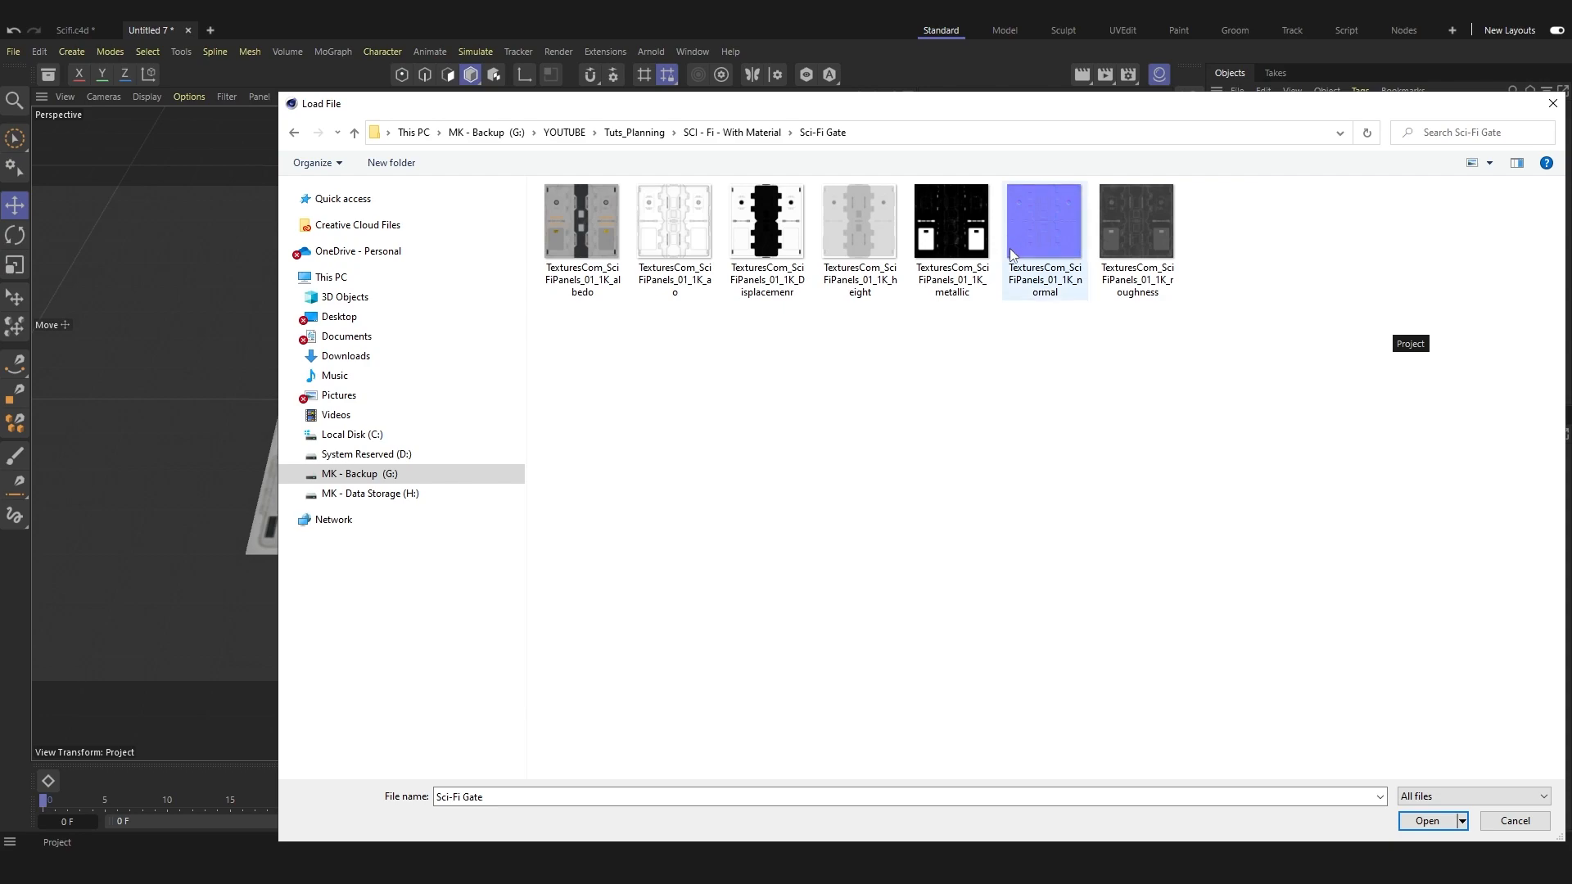
mouse_move(1079, 297)
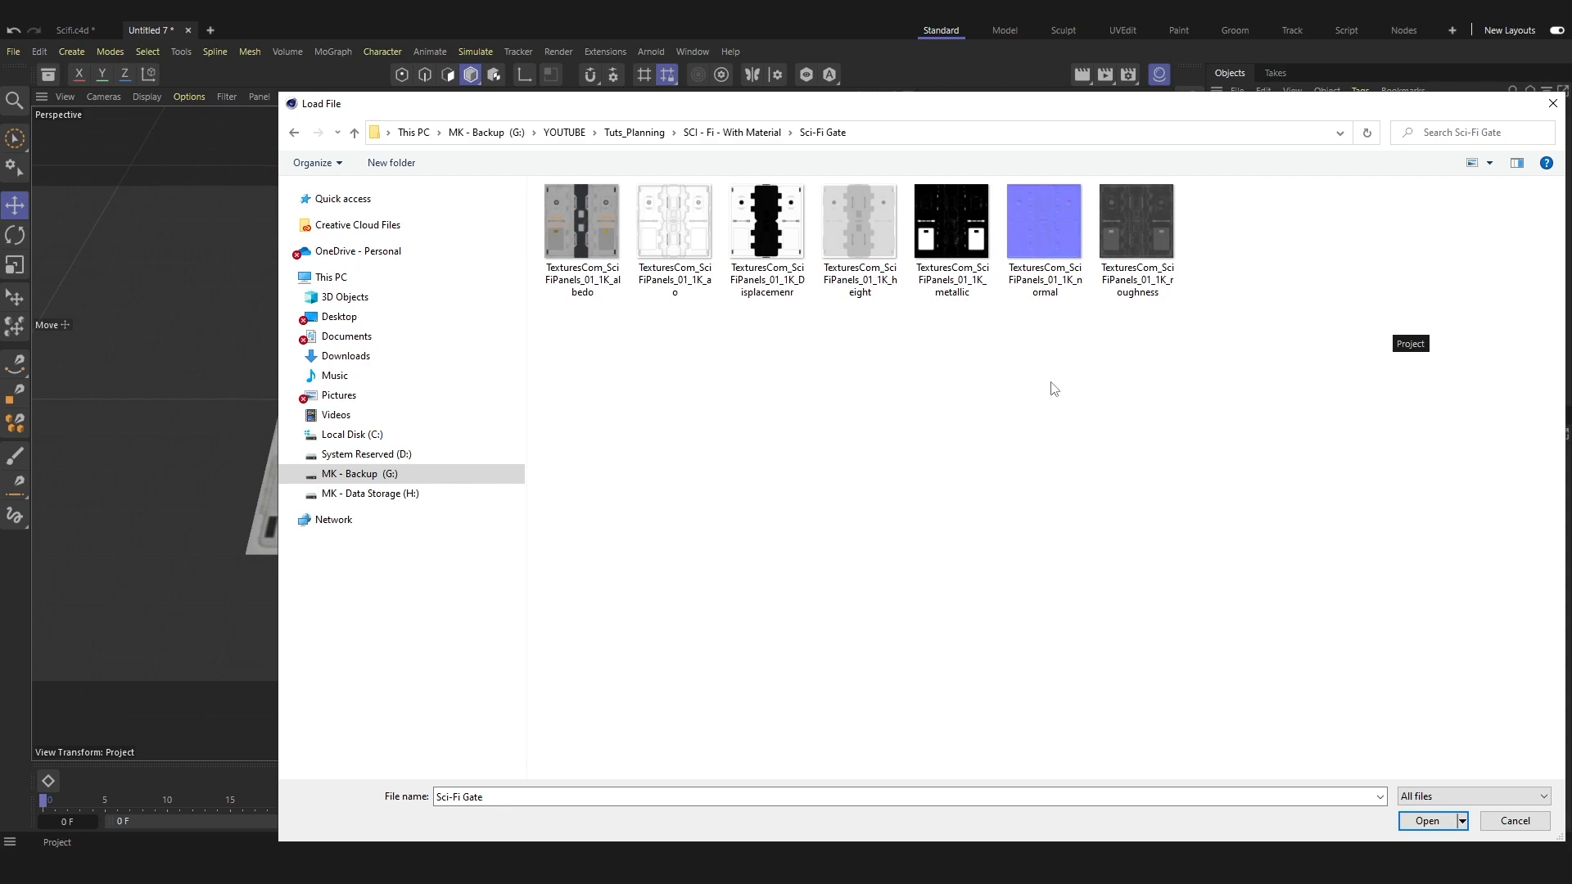
left_click_drag(910, 106, 880, 96)
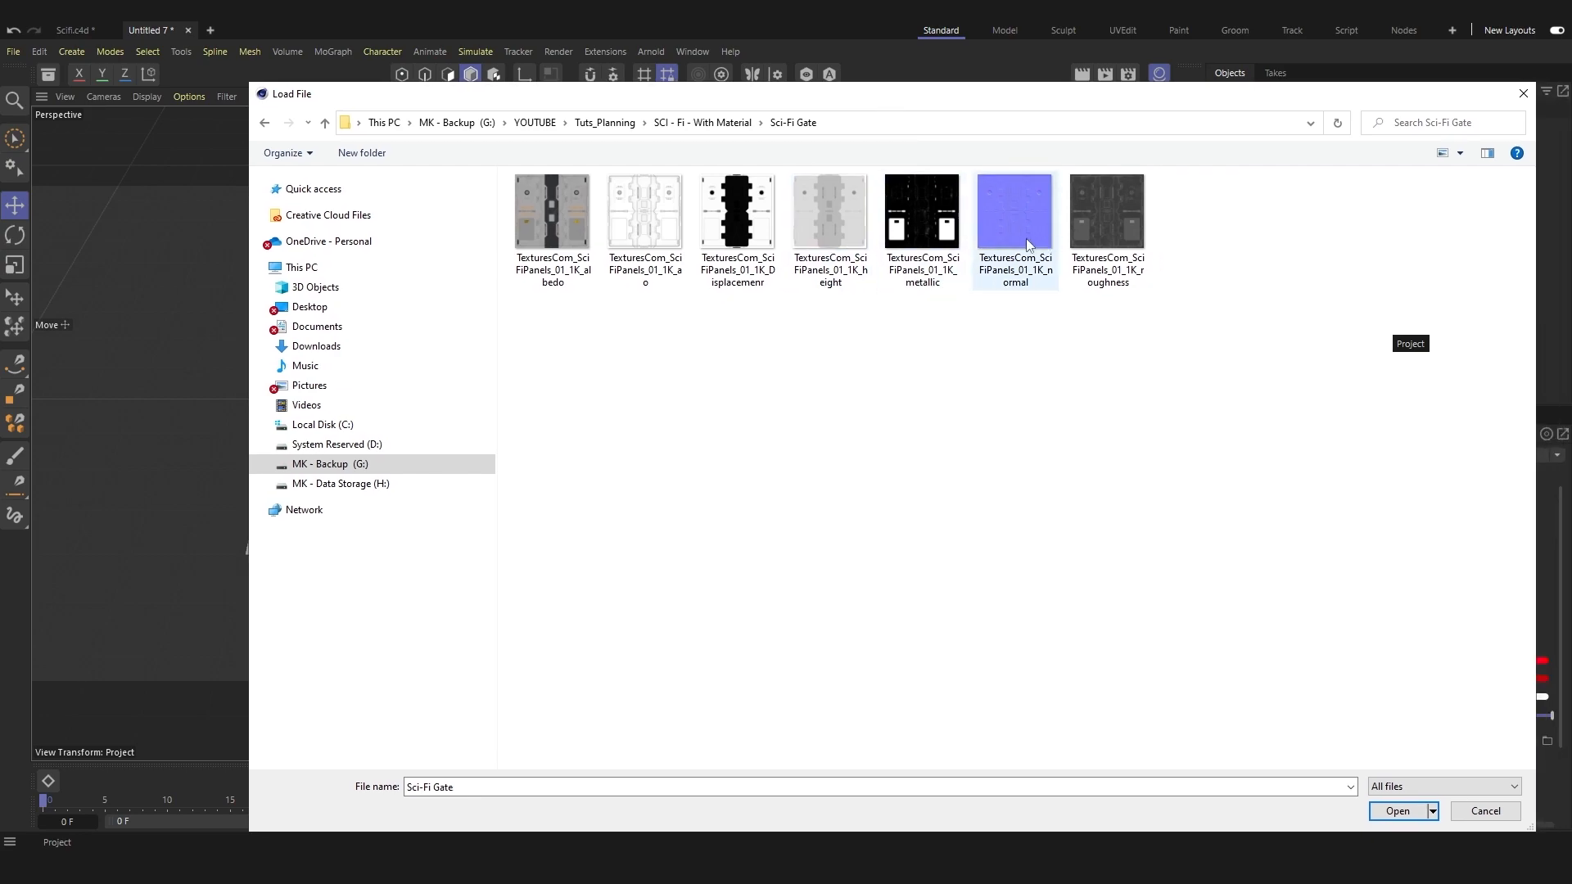
double_click(1009, 233)
left_click(906, 506)
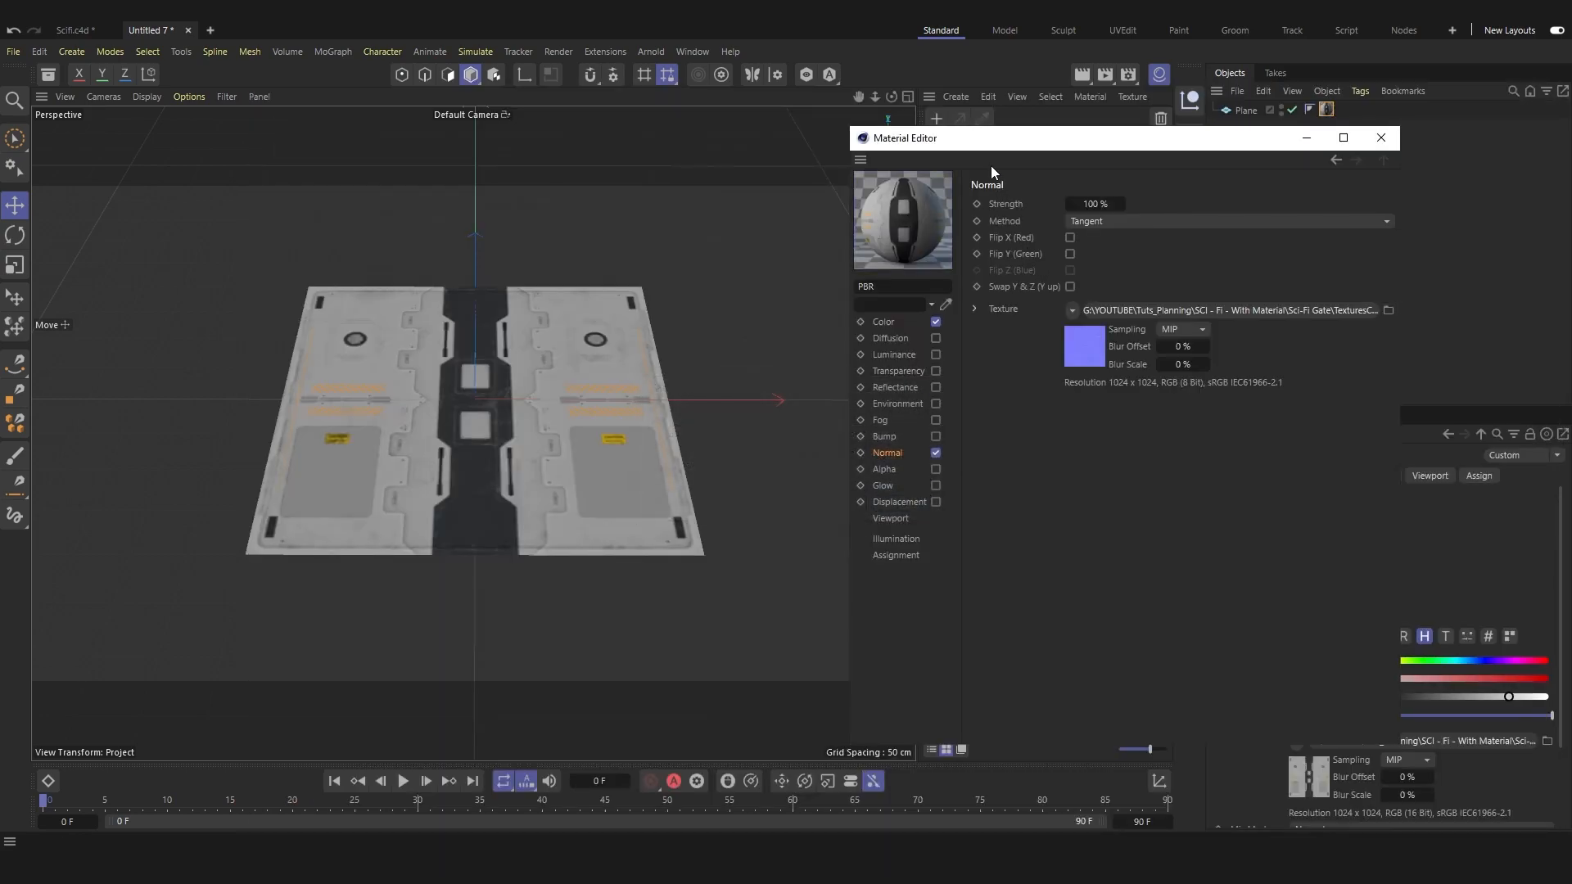
left_click_drag(992, 140, 876, 140)
left_click(1260, 137)
Render the plane with the normal map and compare it with the previous render in the history.
left_click(1107, 79)
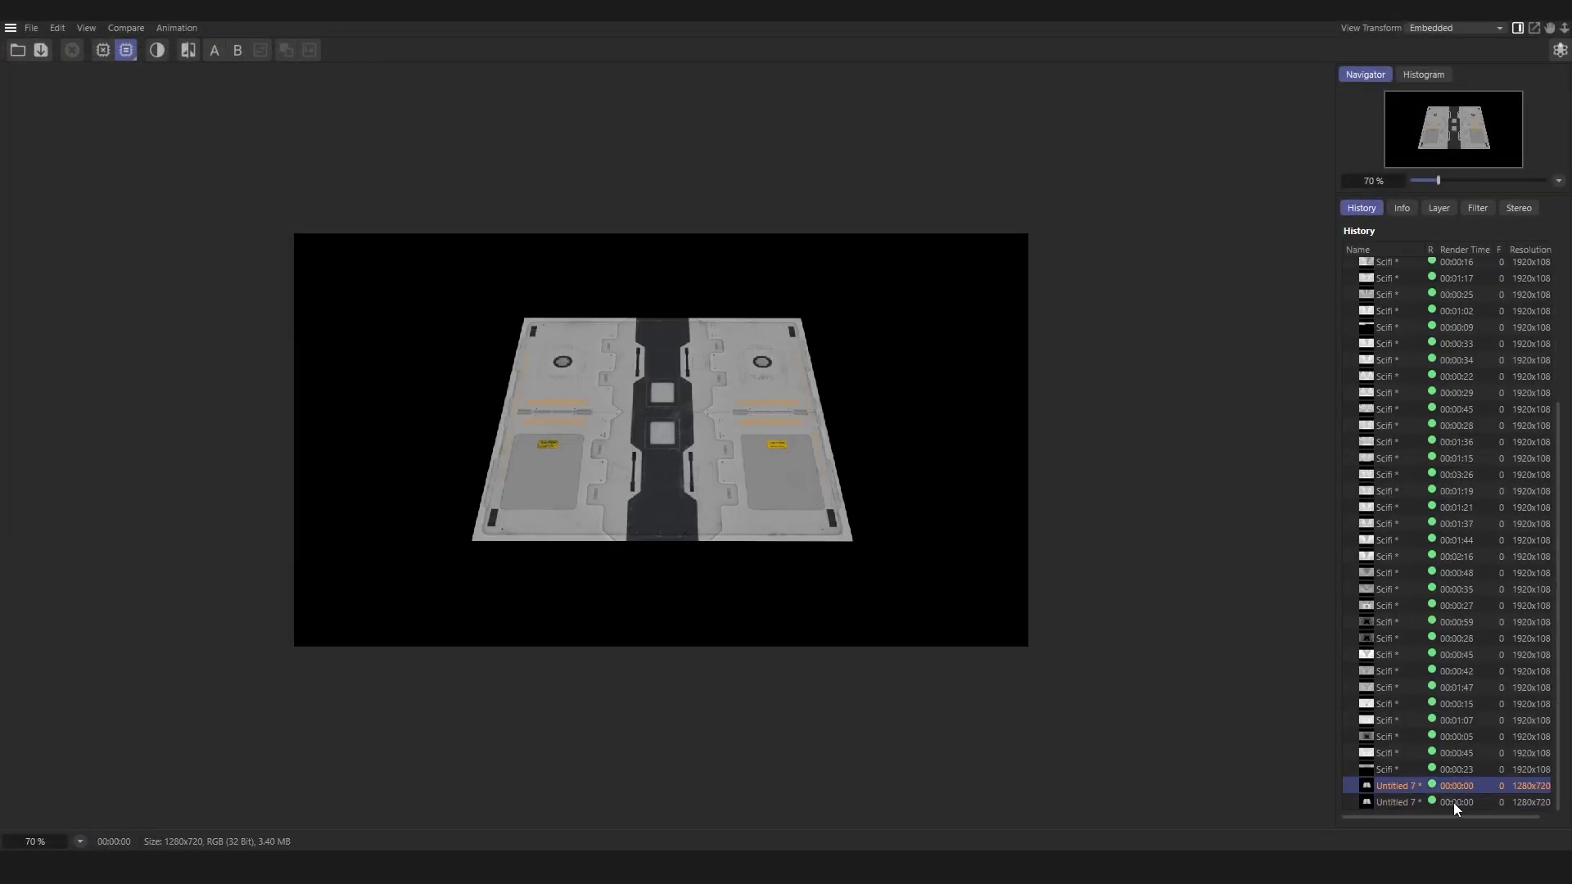
left_click(1436, 786)
left_click(1432, 800)
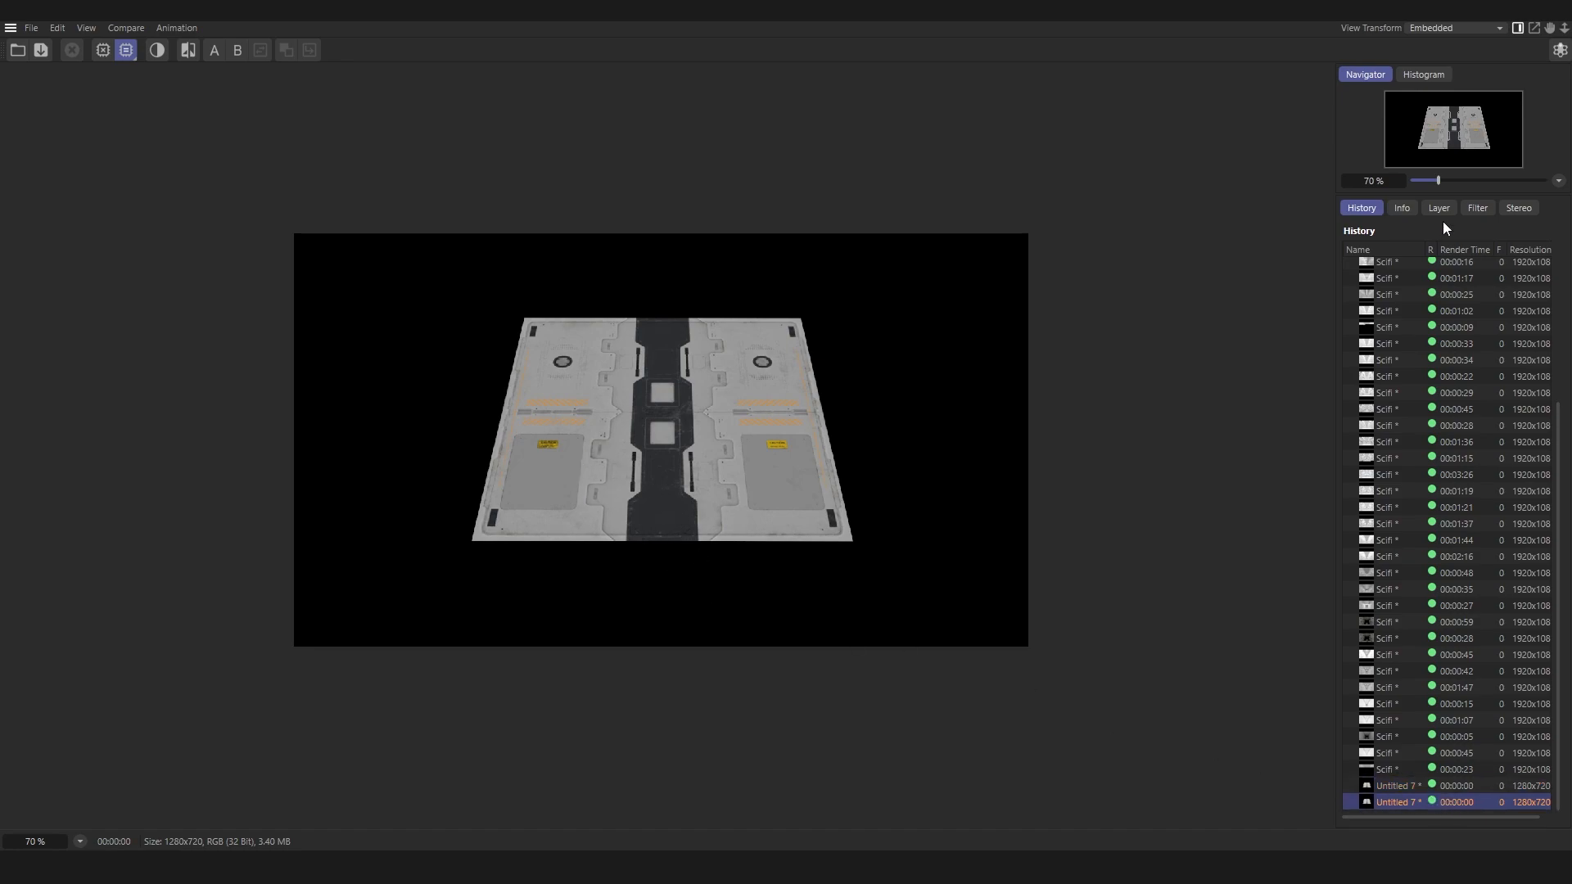
left_click(1475, 12)
Set the PBR material's Normal strength to 275%.
double_click(930, 160)
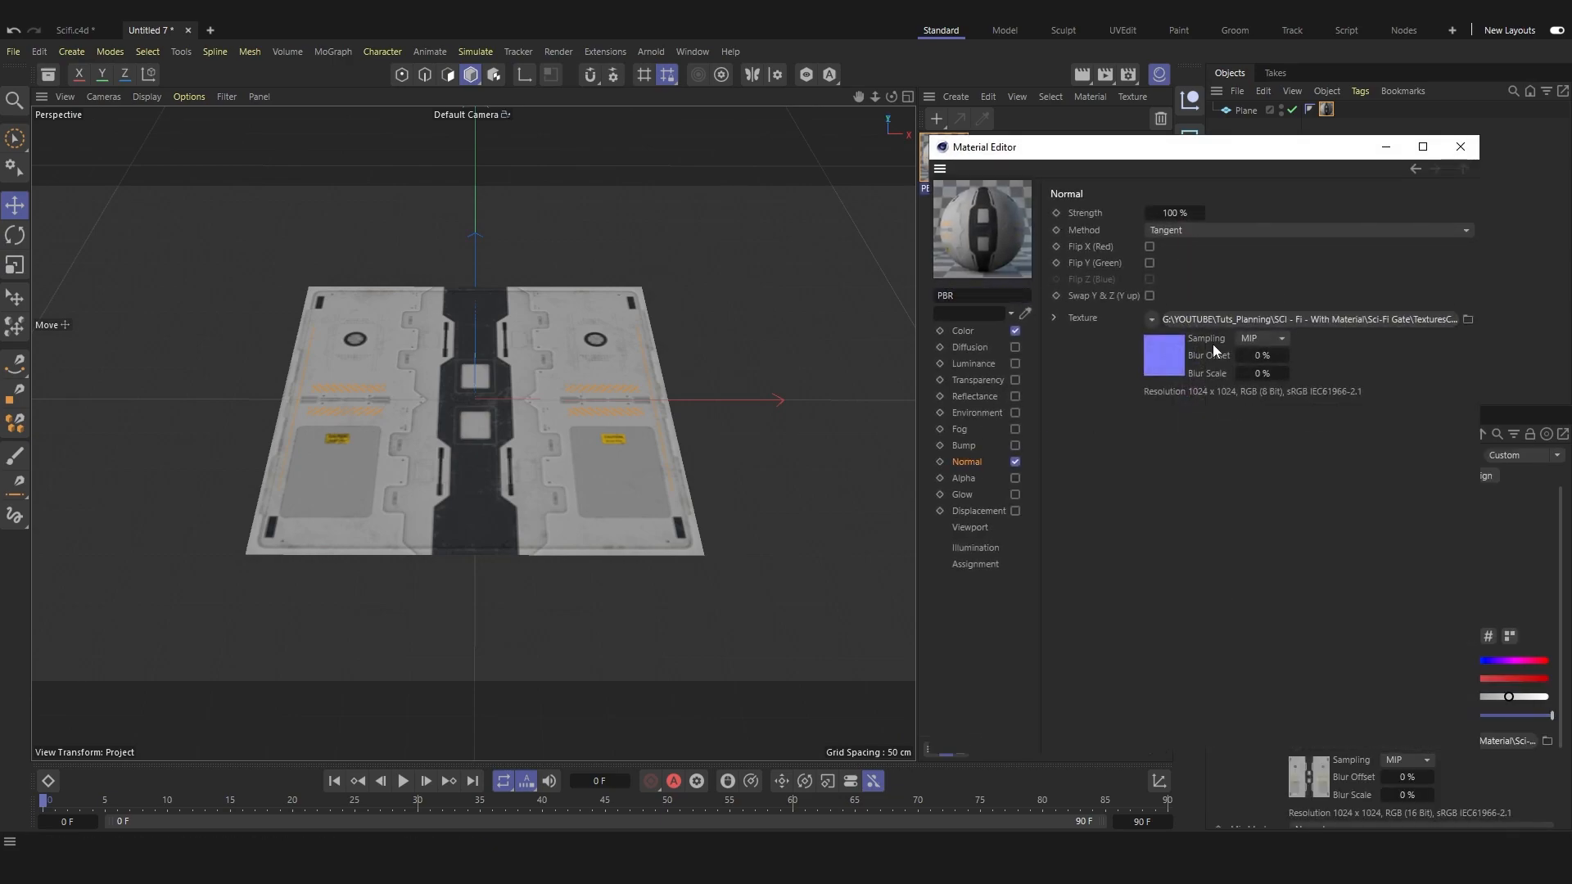
left_click(1173, 212)
type("275")
key("Return")
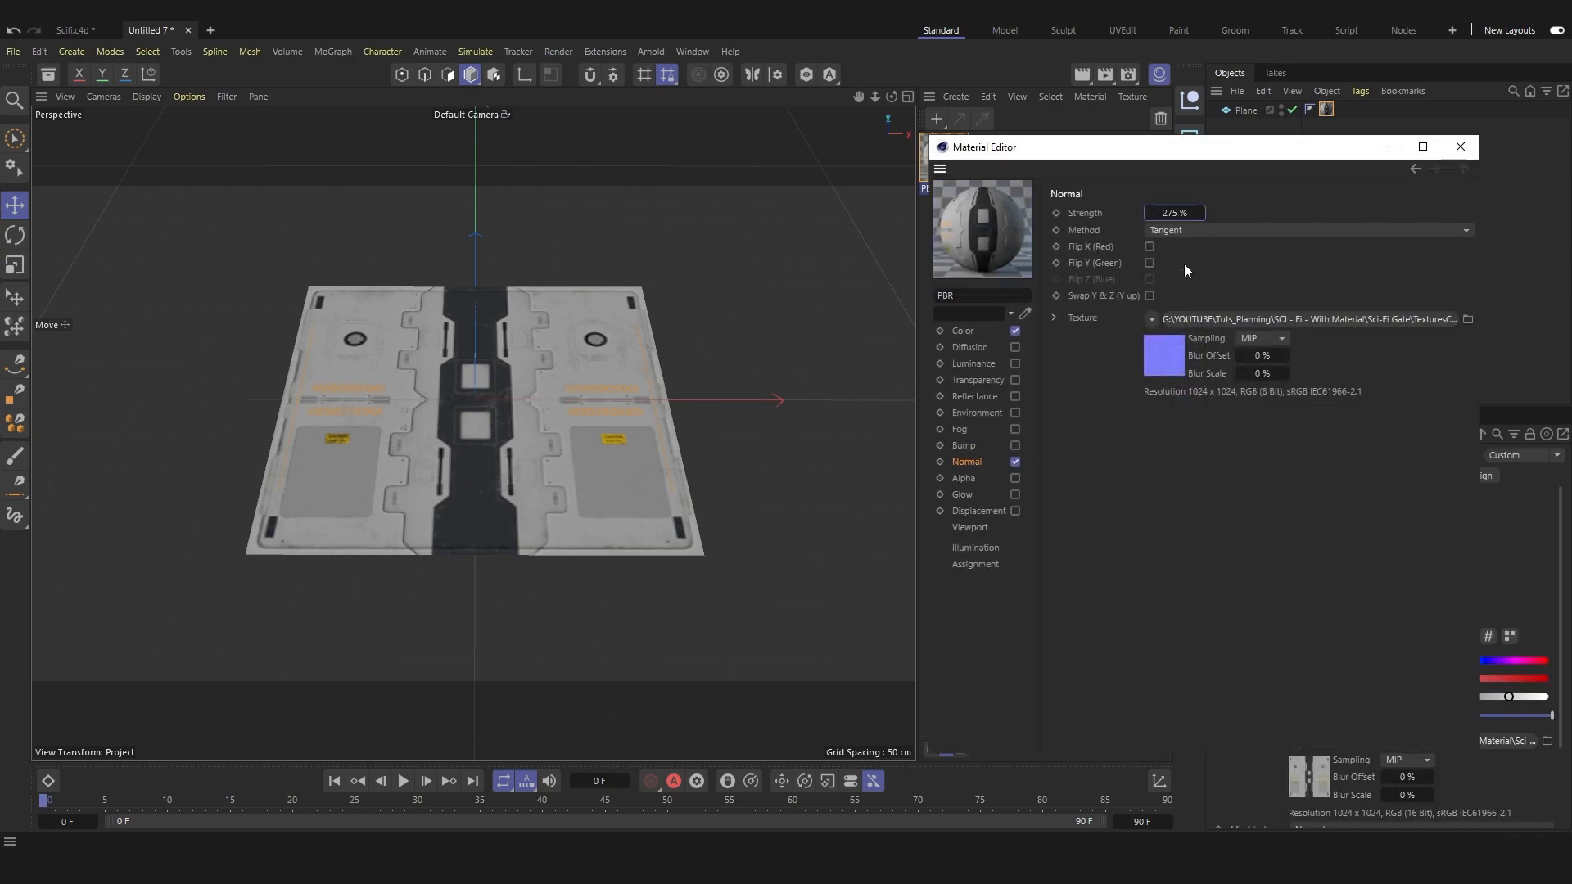
Set the PBR material's Normal strength to 500%.
left_click(1171, 211)
type("500")
key("Return")
left_click_drag(1043, 147, 894, 125)
Enable the material's Bump channel and load TexturesCom_SciFiPanels_01_1K_height as its texture, without copying it to the project.
left_click(865, 423)
left_click(818, 423)
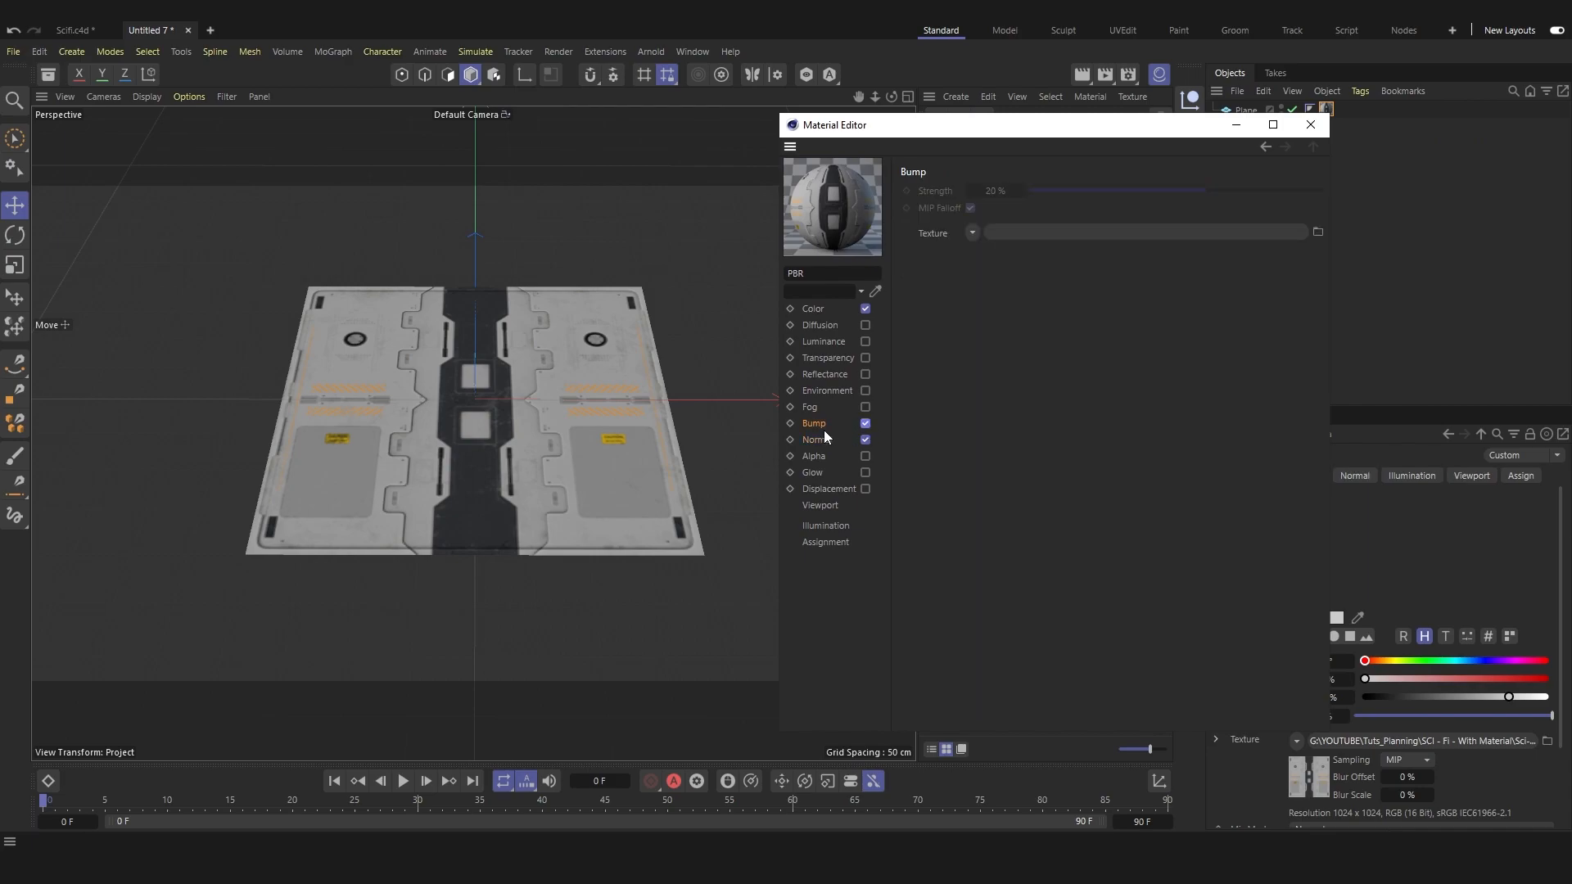
left_click(1318, 233)
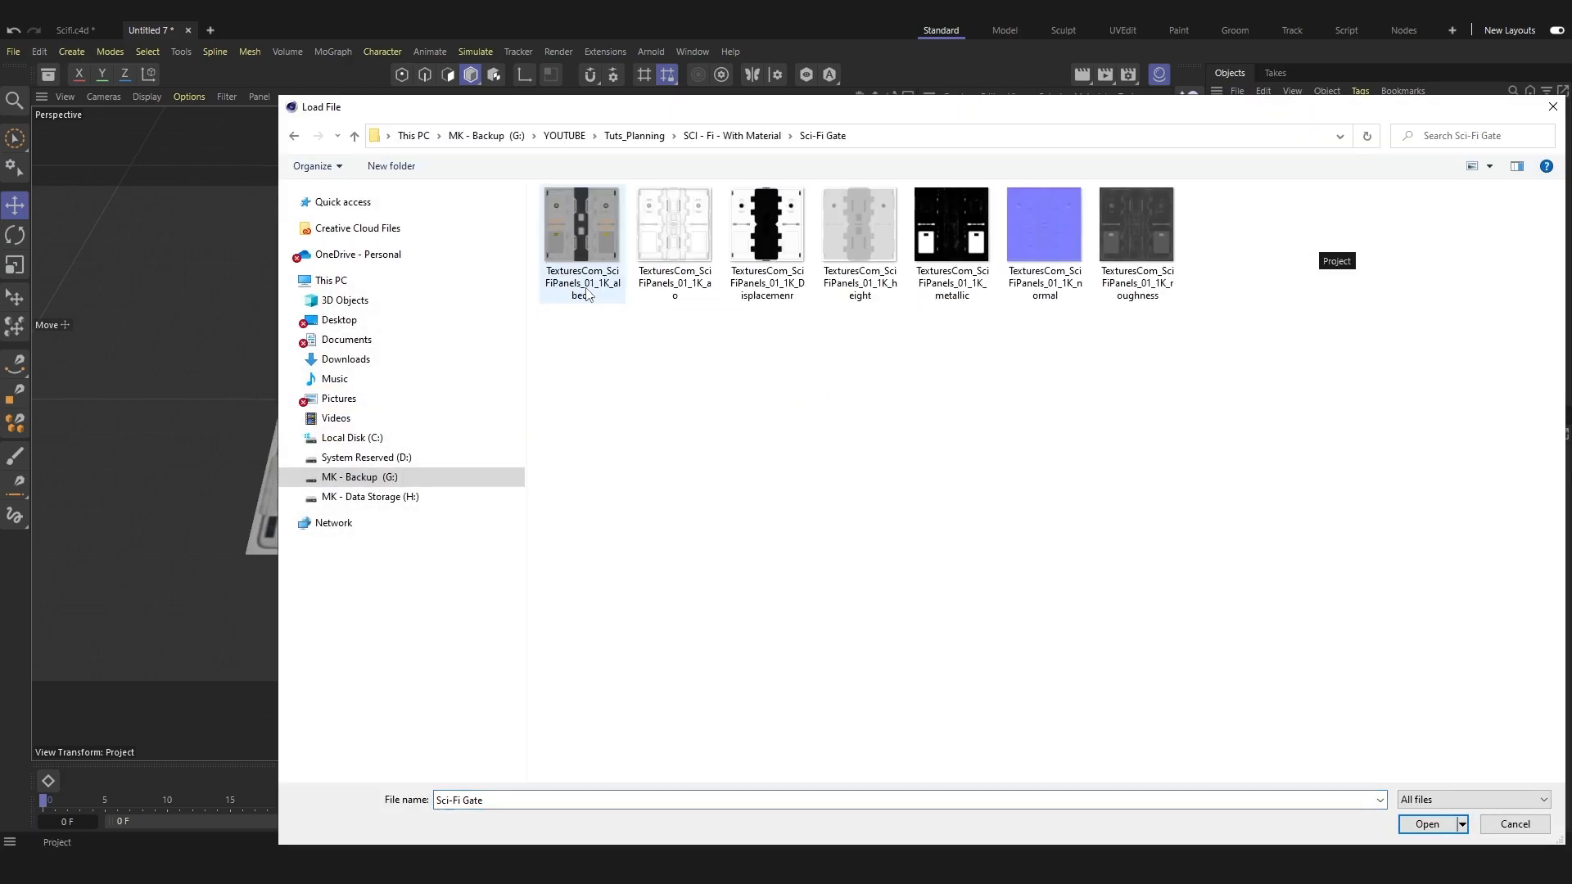
left_click(874, 234)
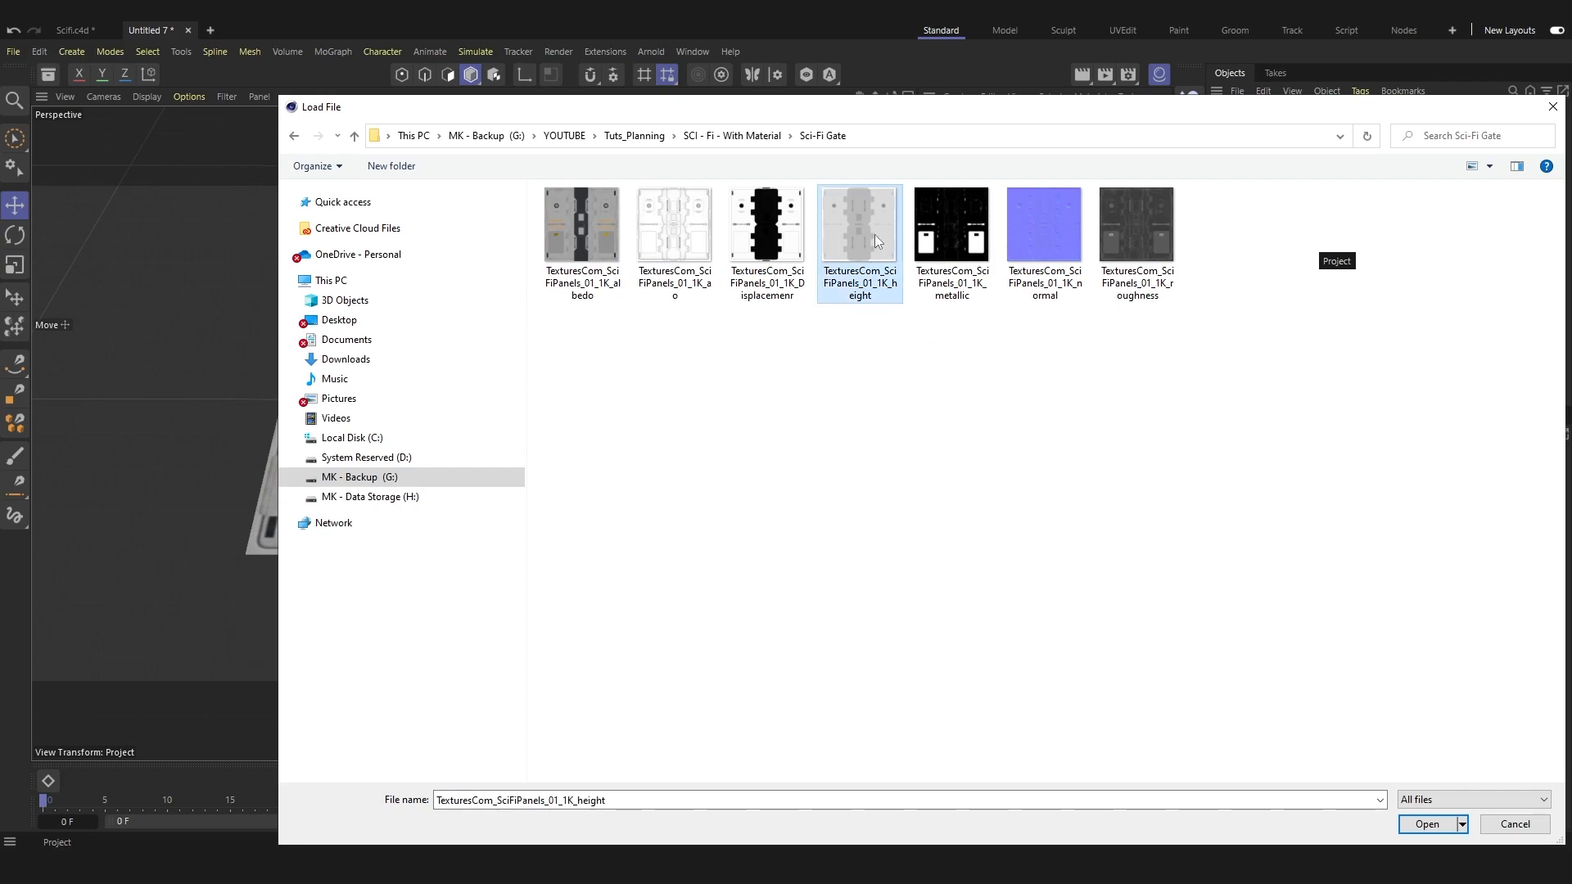
double_click(875, 234)
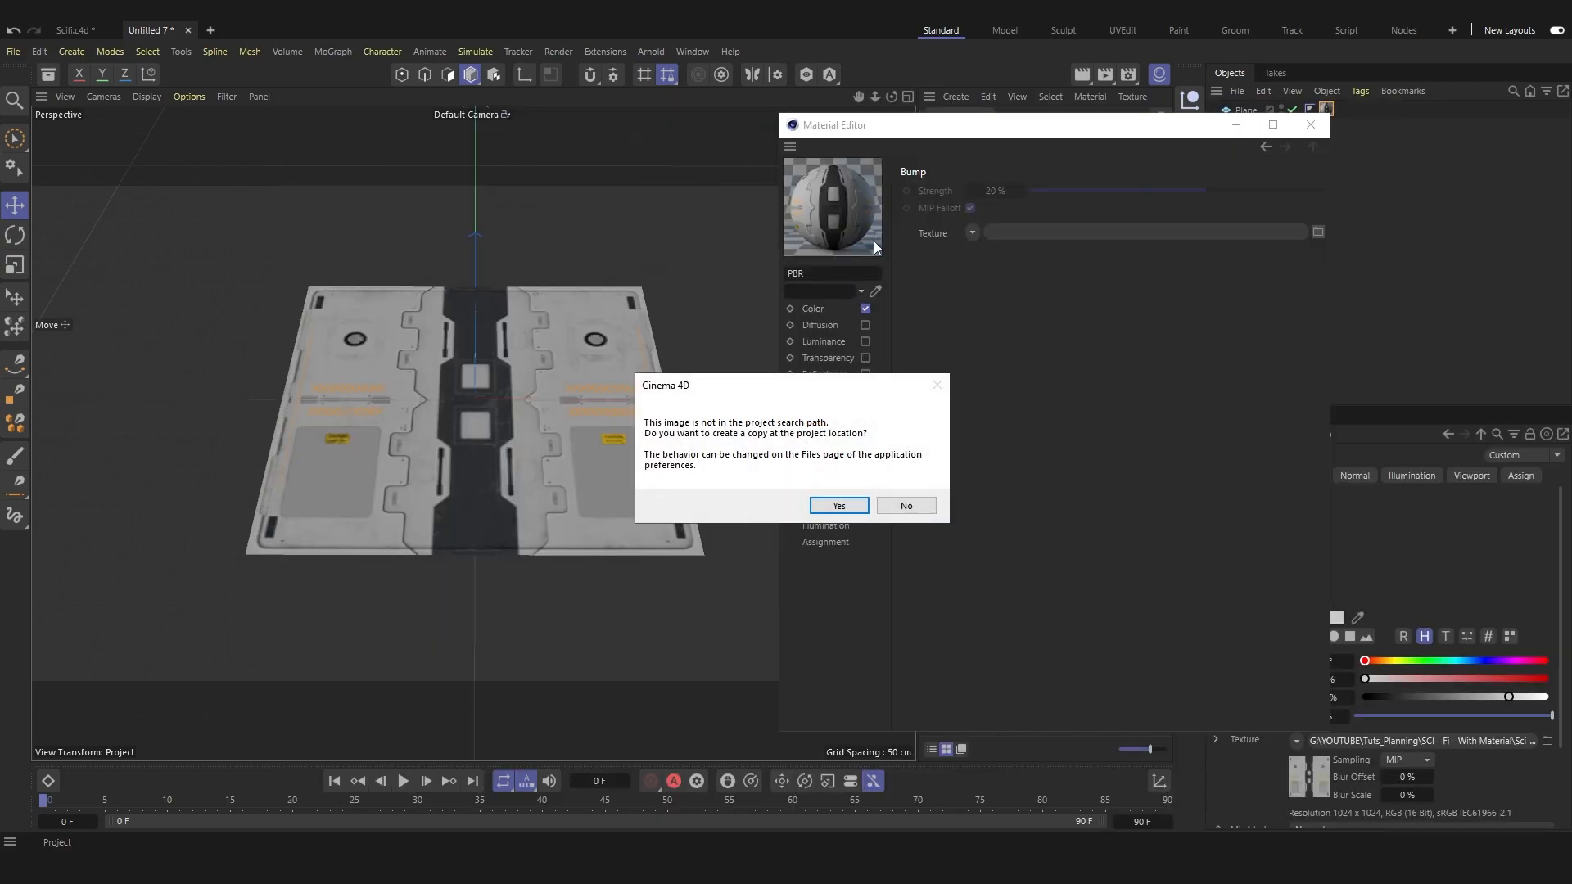
left_click(906, 506)
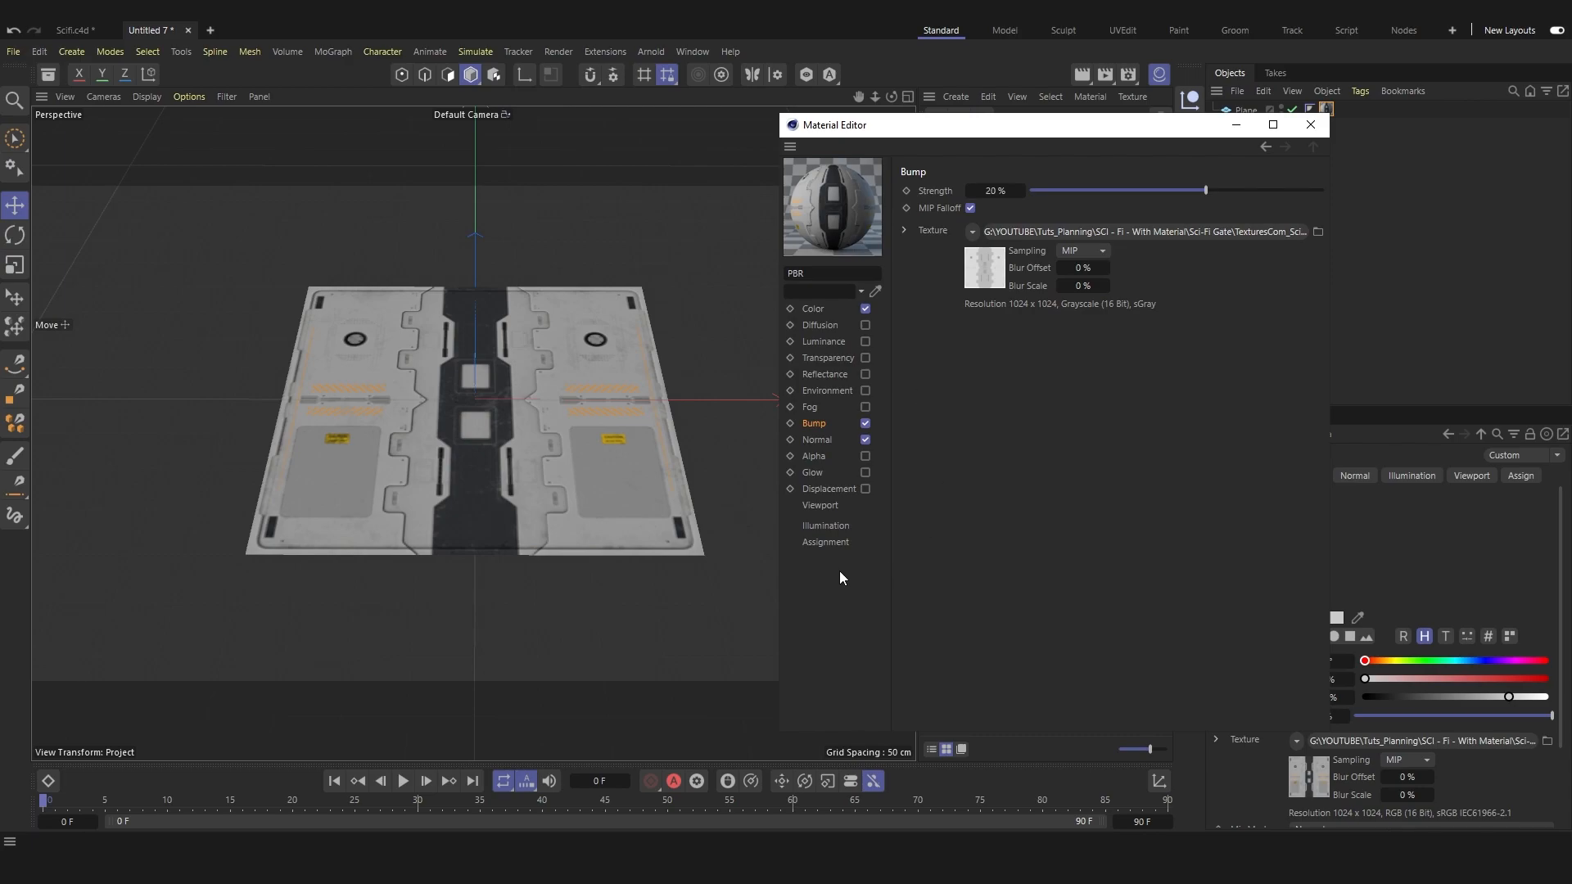
Enable the Displacement channel and load TexturesCom_SciFiPanels_01_1K_Displacemenr as its texture, without copying it to the project.
left_click(864, 489)
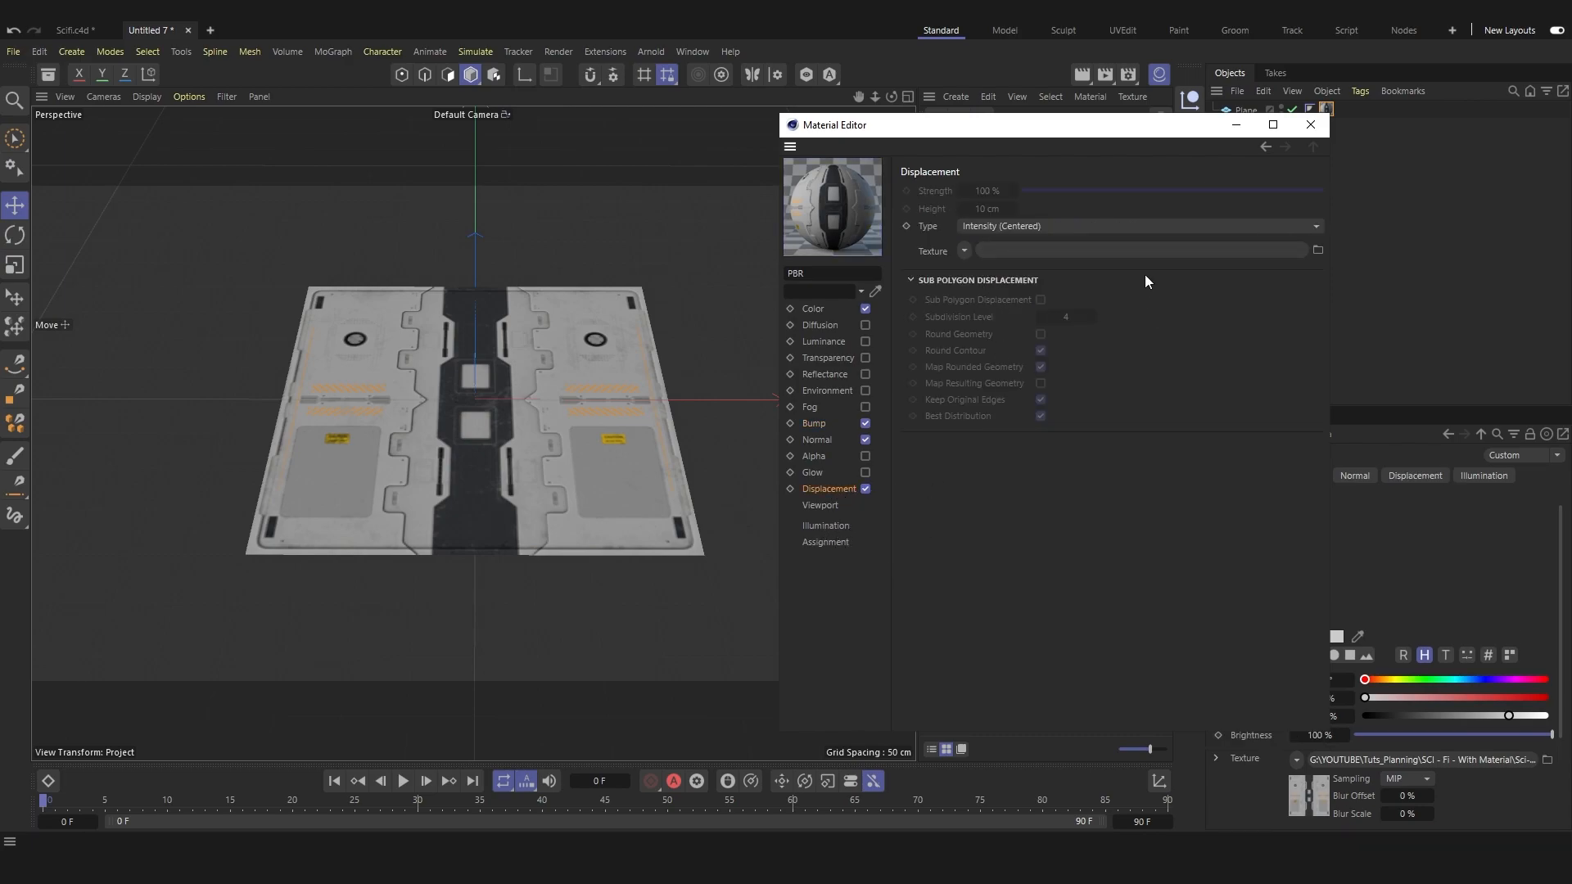
left_click(1167, 249)
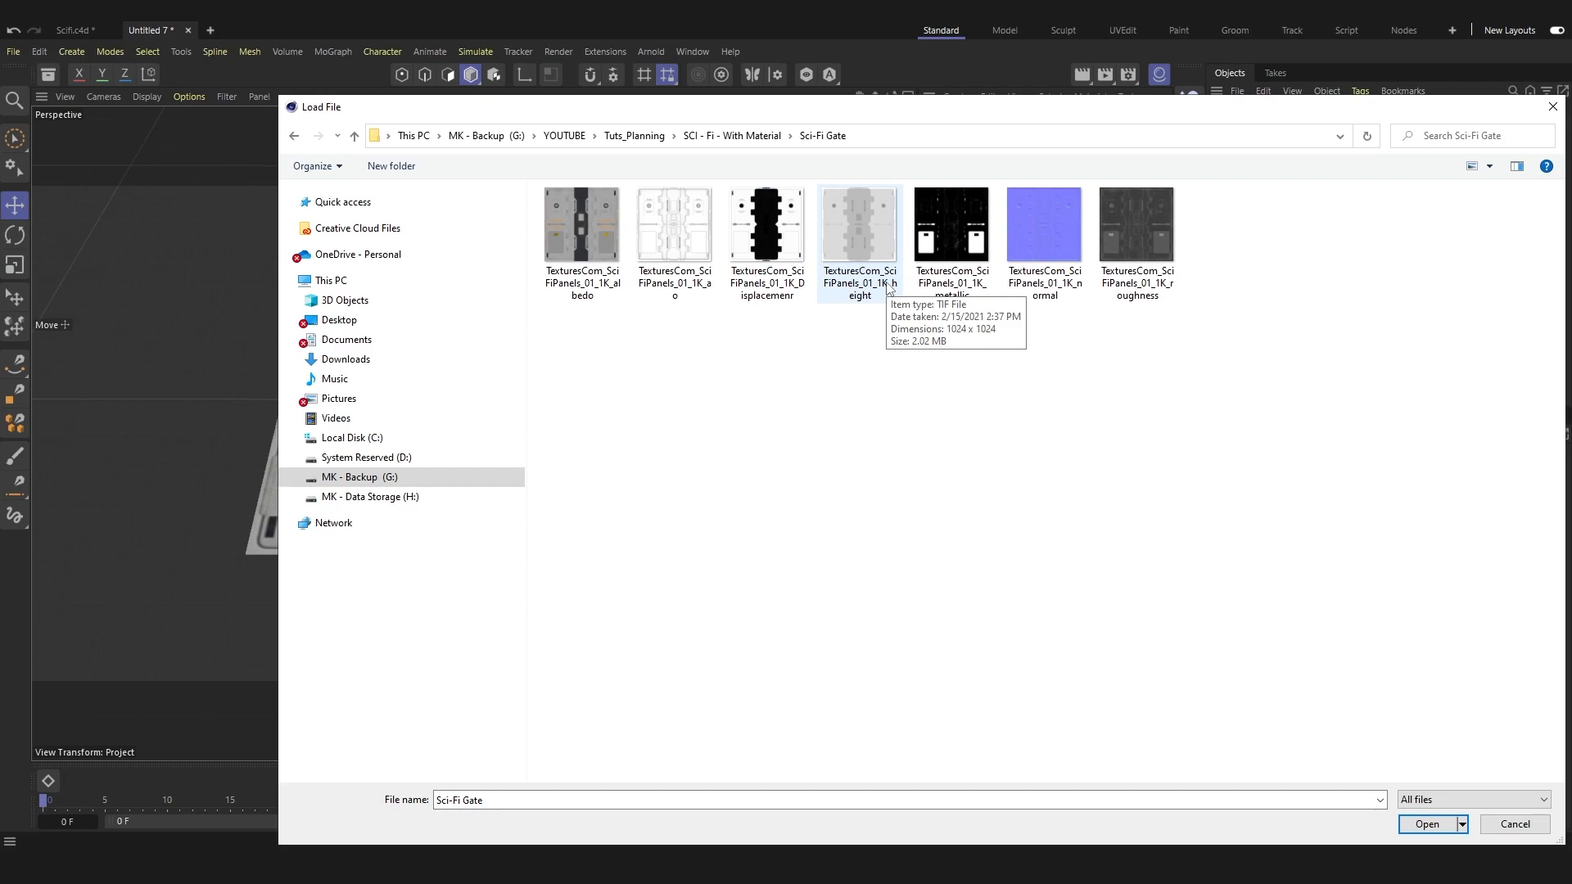
double_click(777, 235)
left_click(901, 509)
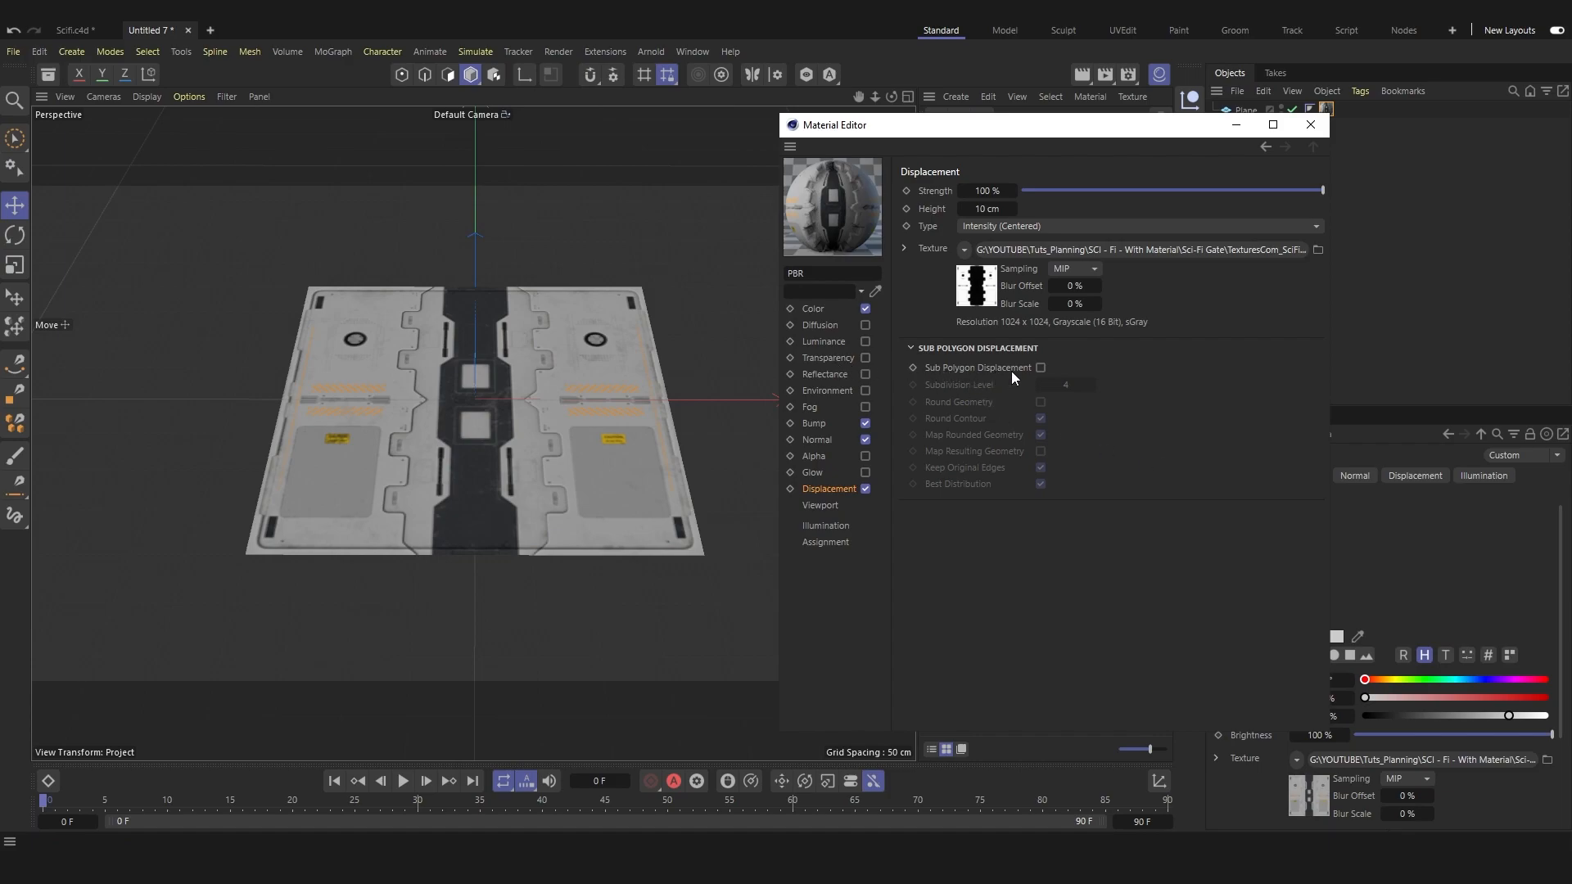
Turn on Sub Polygon Displacement for the PBR material and set the displacement strength to 50%.
left_click(1041, 368)
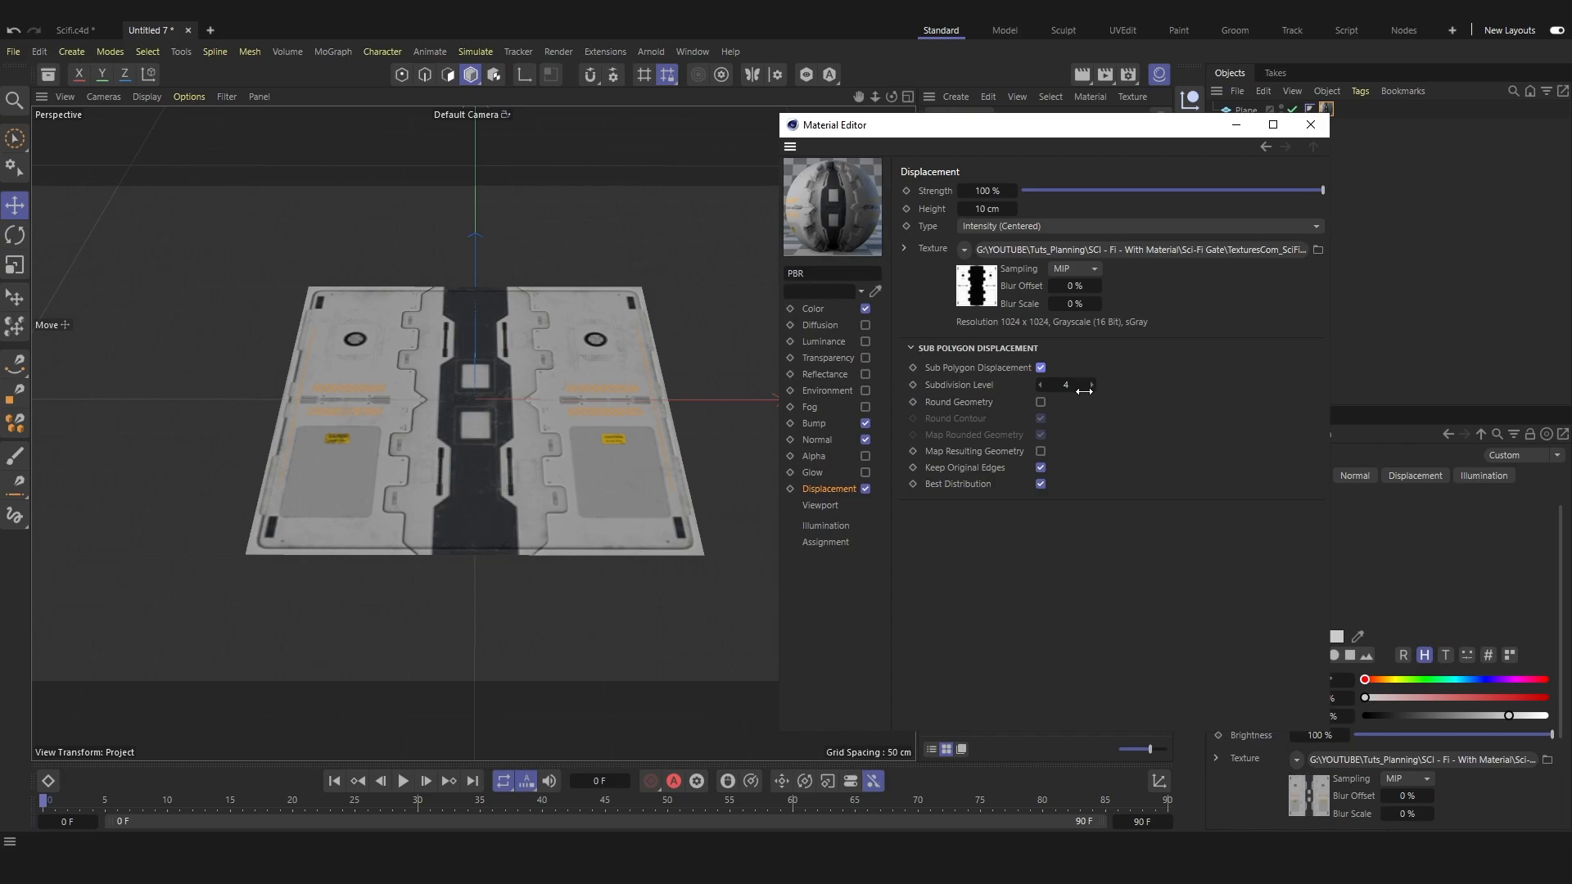
mouse_move(1264, 191)
left_mouse_down()
mouse_move(1221, 192)
mouse_move(1247, 191)
left_mouse_up()
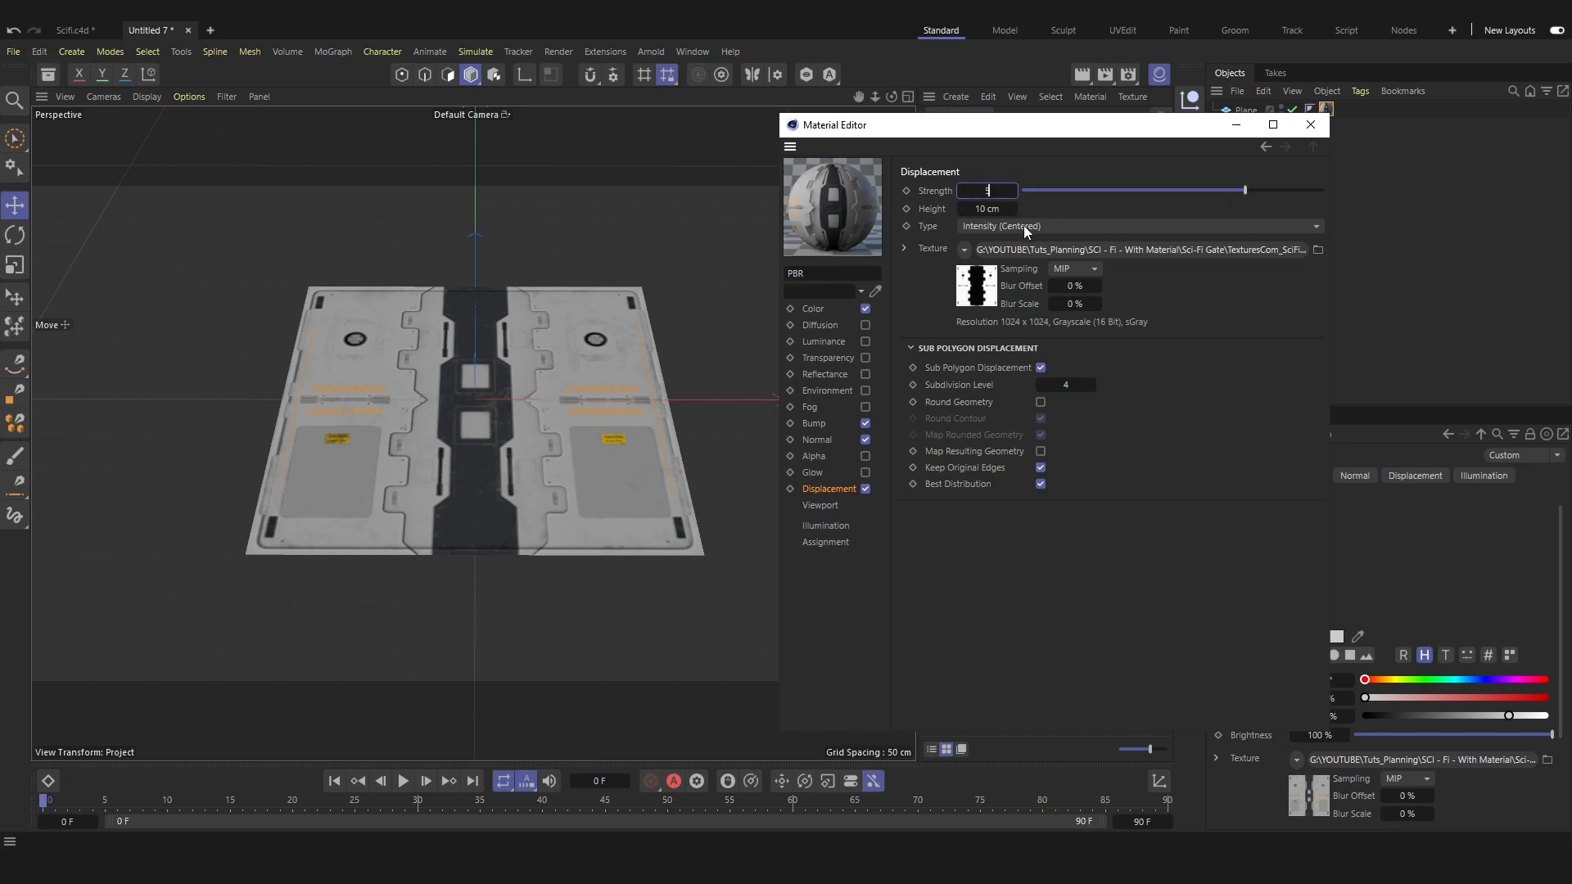
left_click(1310, 124)
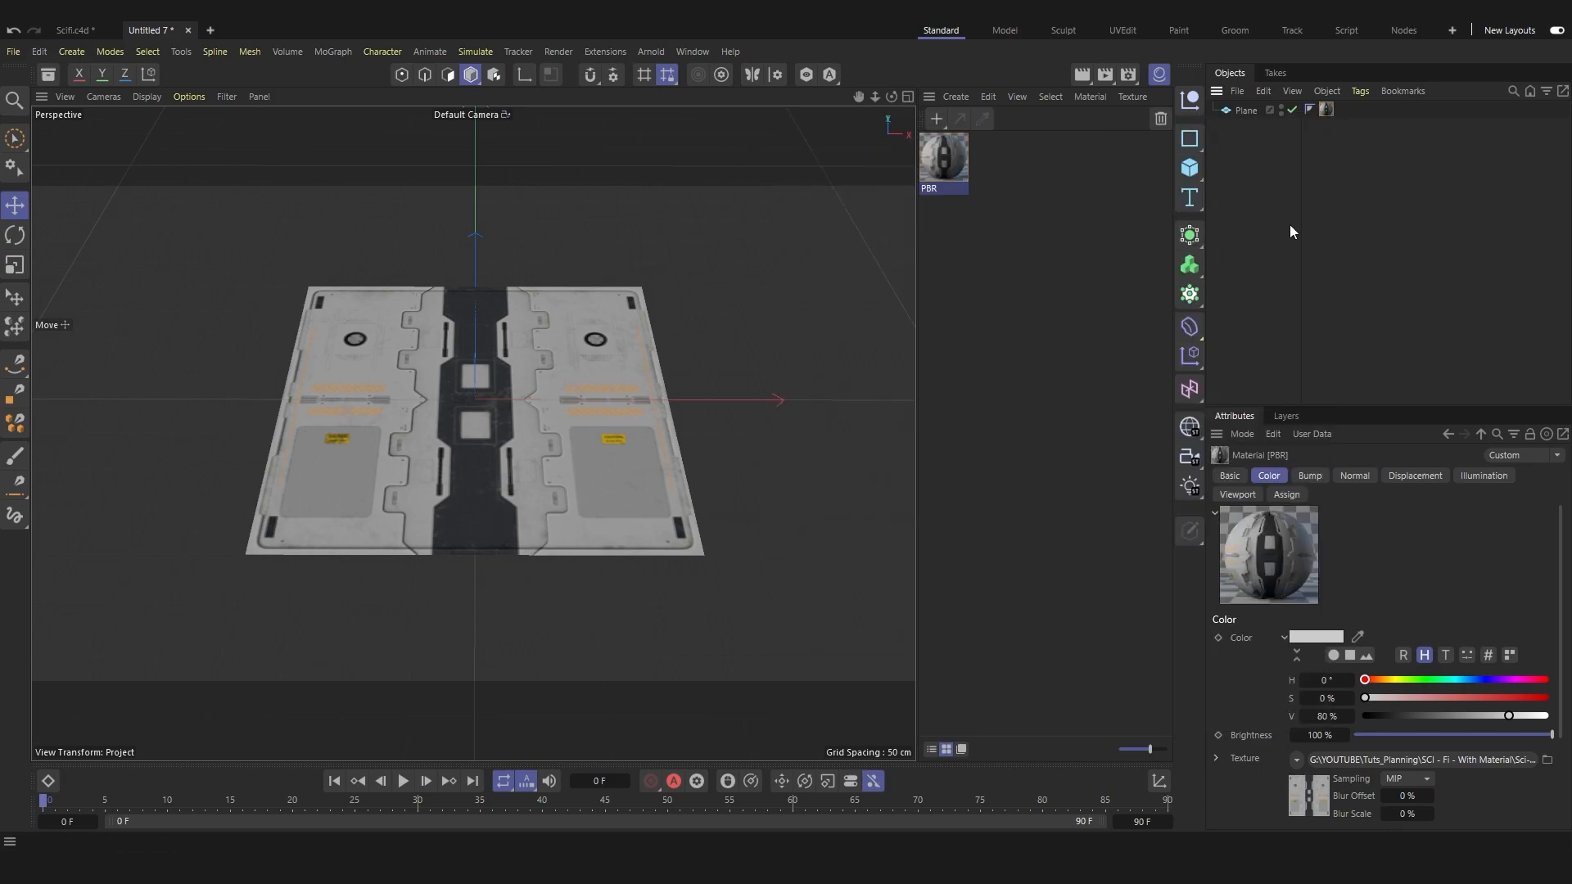
Render the displaced plane to the Picture Viewer and compare it with the previous render in the history.
left_click(1105, 75)
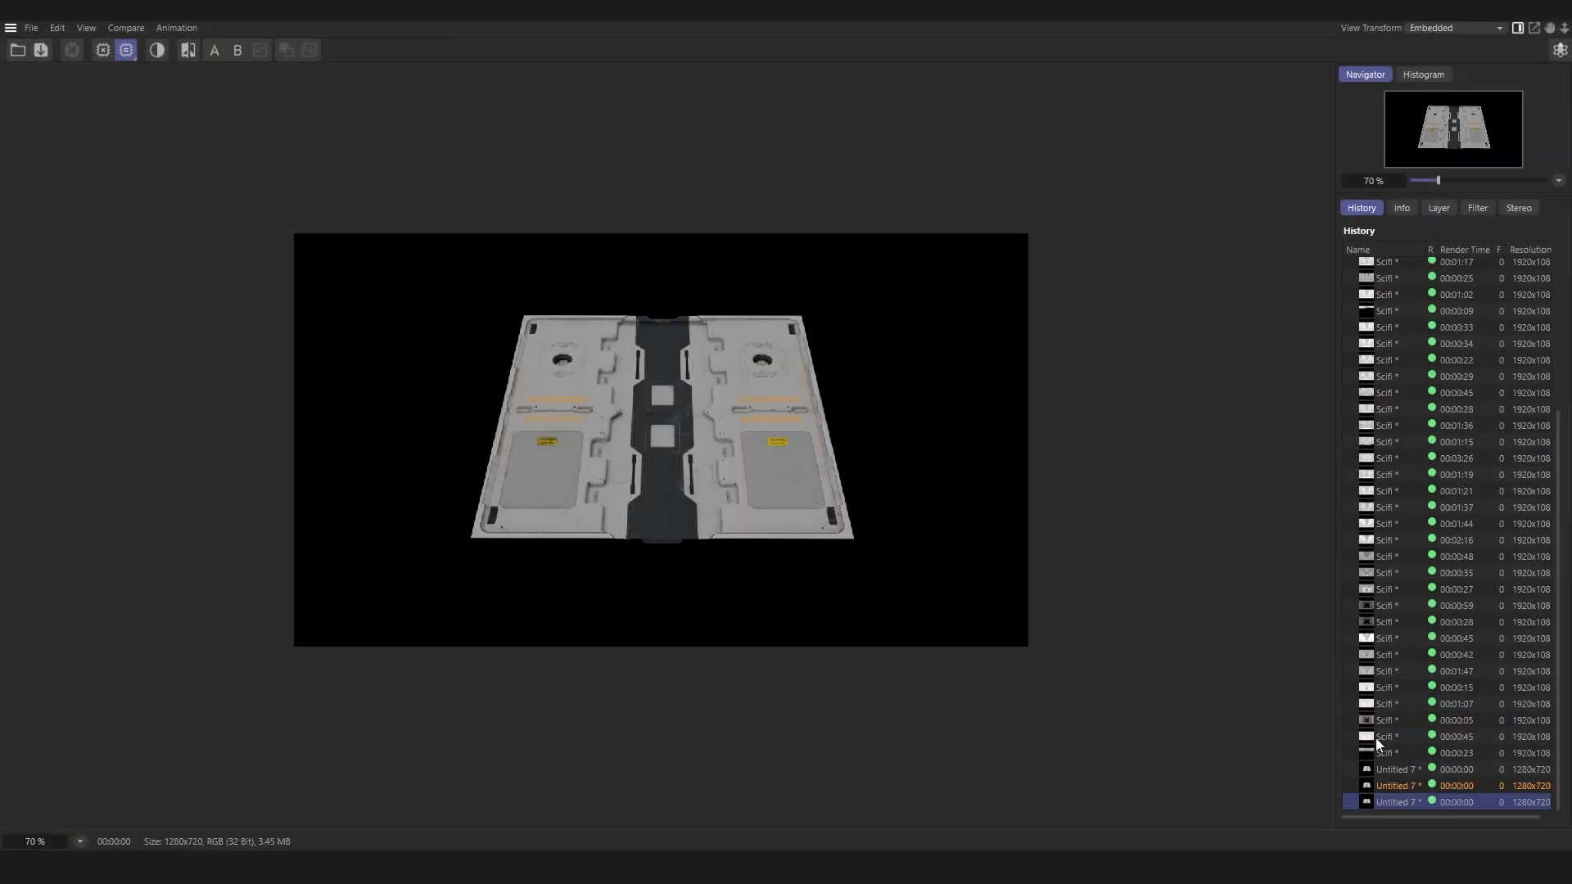
left_click(1397, 787)
left_click(1393, 805)
left_click(1398, 791)
left_click(1398, 800)
left_click(1553, 12)
Set the PBR material's Sub Polygon Displacement subdivision level to 6.
double_click(942, 159)
left_click(1244, 412)
type("6")
key("Return")
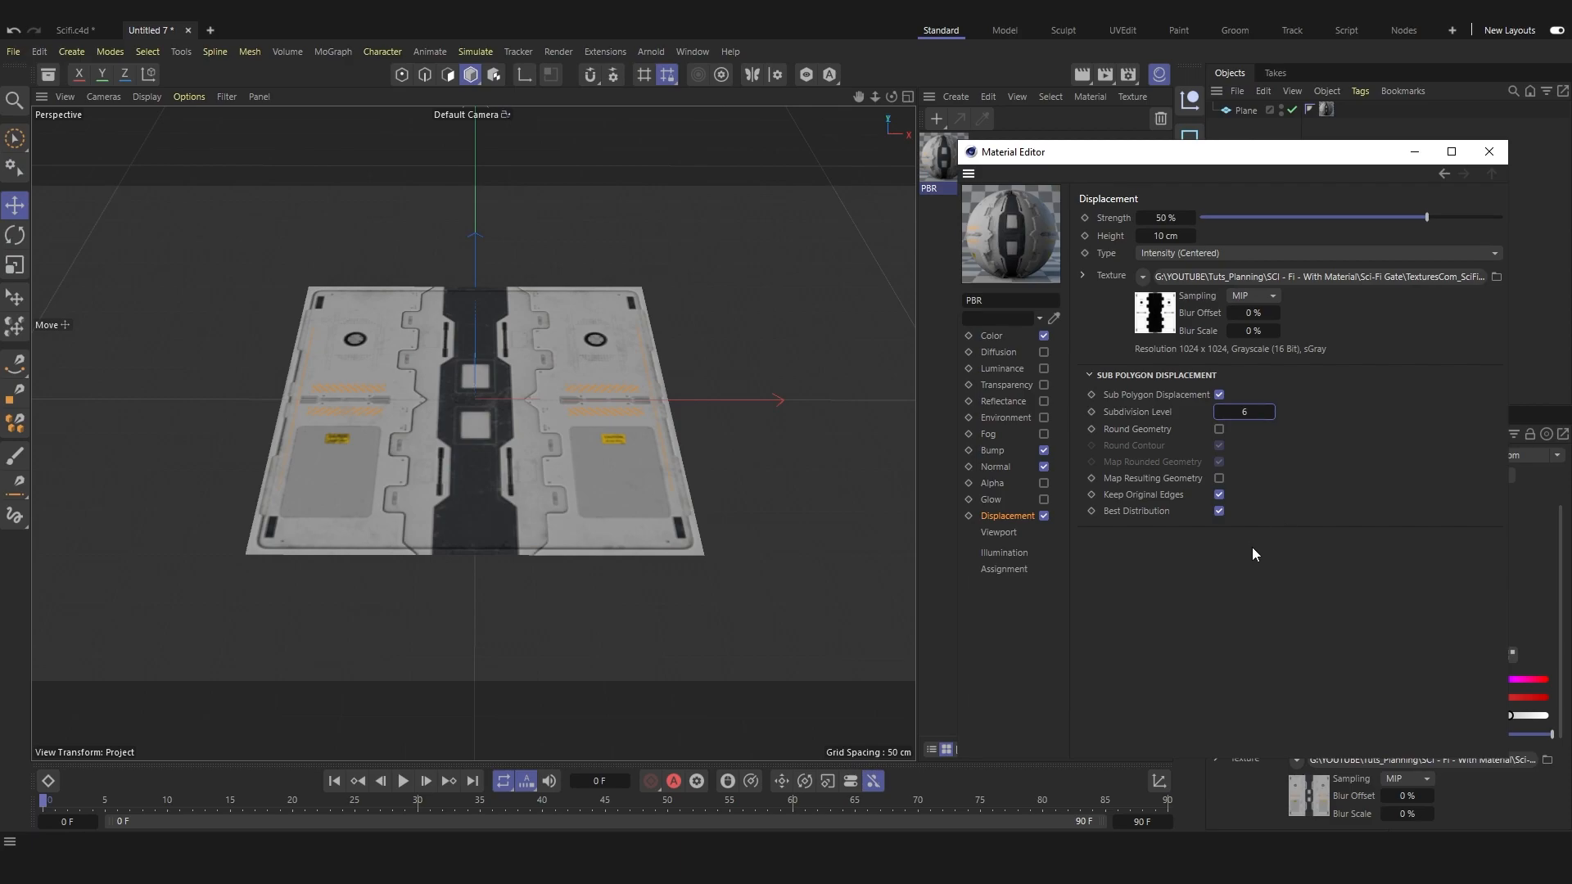
left_click(1488, 152)
Render the plane with the finer displacement subdivision and compare it with the previous render.
left_click(1097, 78)
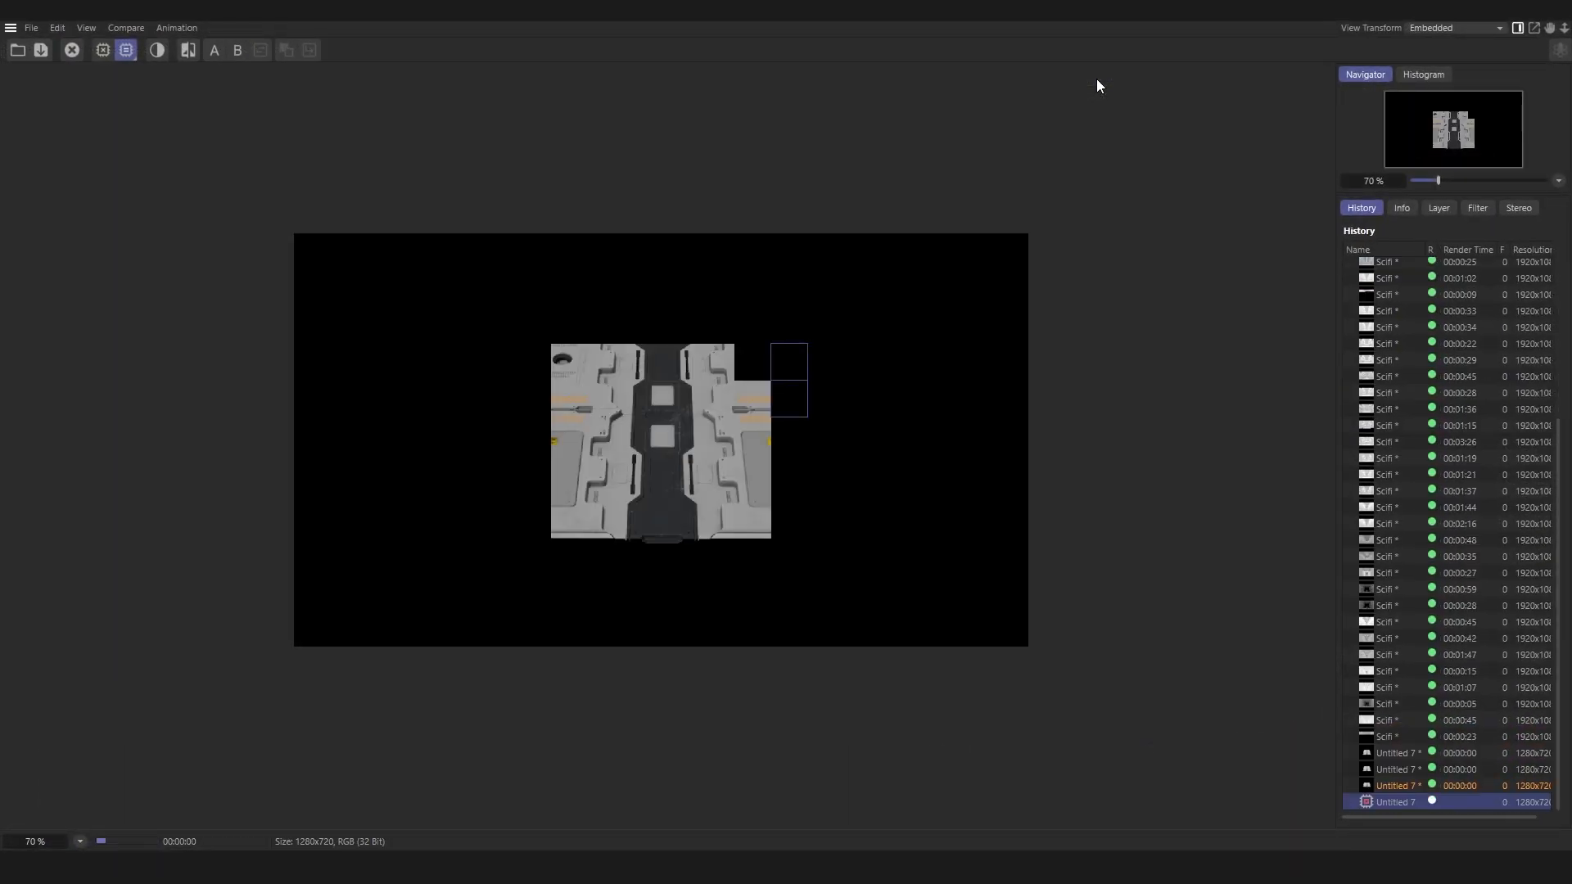
left_click(1414, 786)
left_click(1412, 805)
left_click(1416, 789)
left_click(1410, 804)
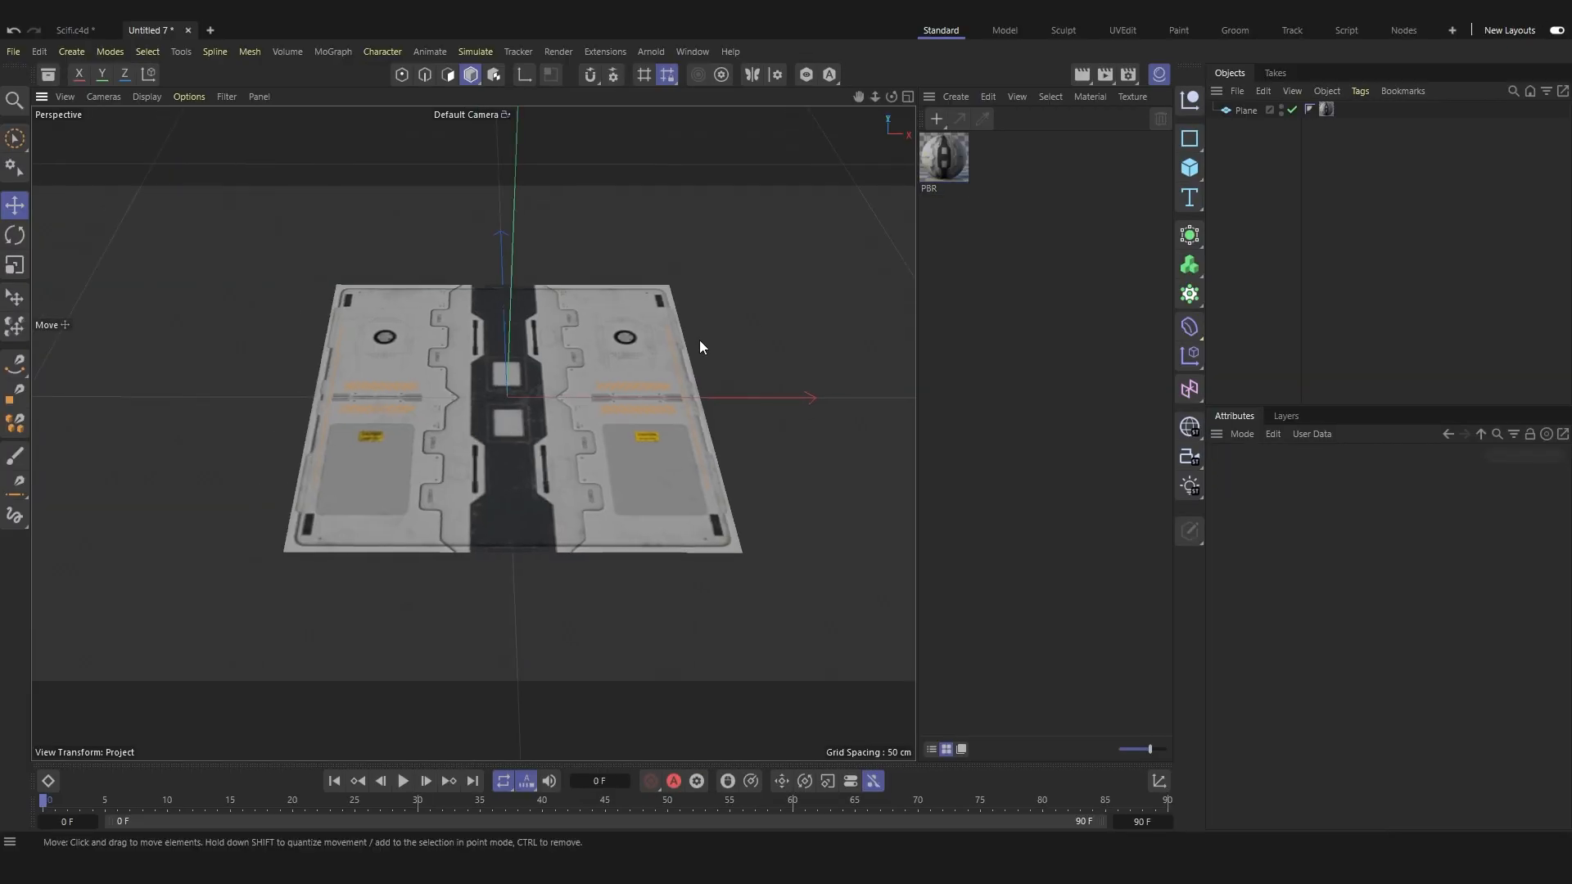
Add a Sky object and create a new material with Reflectance off and Luminance on.
left_click(1186, 428)
double_click(1069, 258)
double_click(944, 159)
left_click(1030, 394)
left_click(1030, 361)
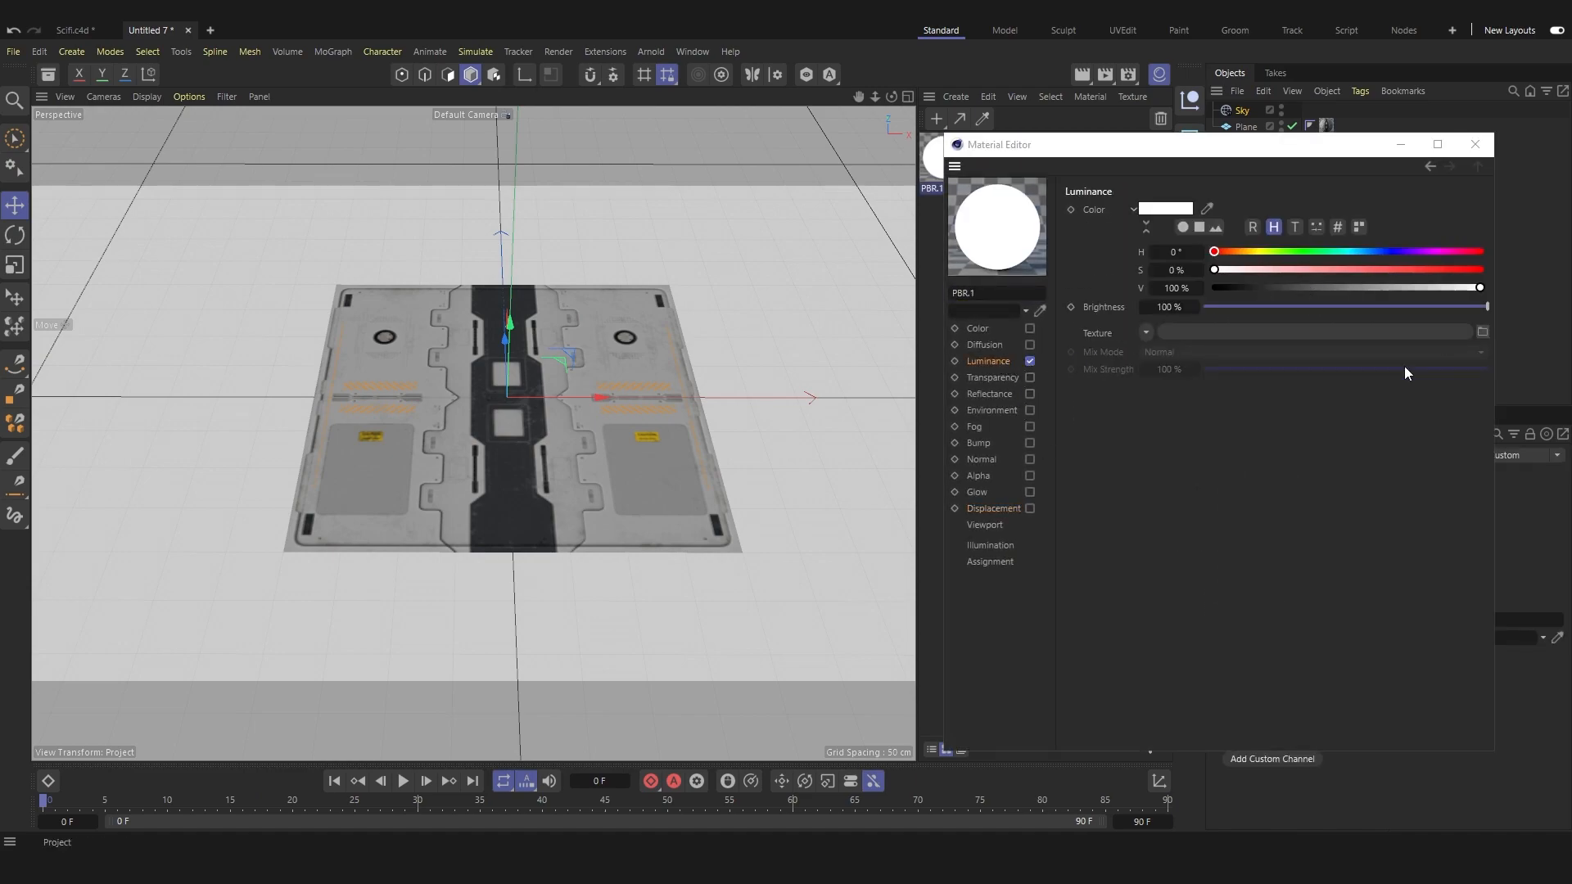
Load provence_studio_4k.exr as the new material's Luminance texture without copying it, and apply the material to the Sky.
left_click(1482, 331)
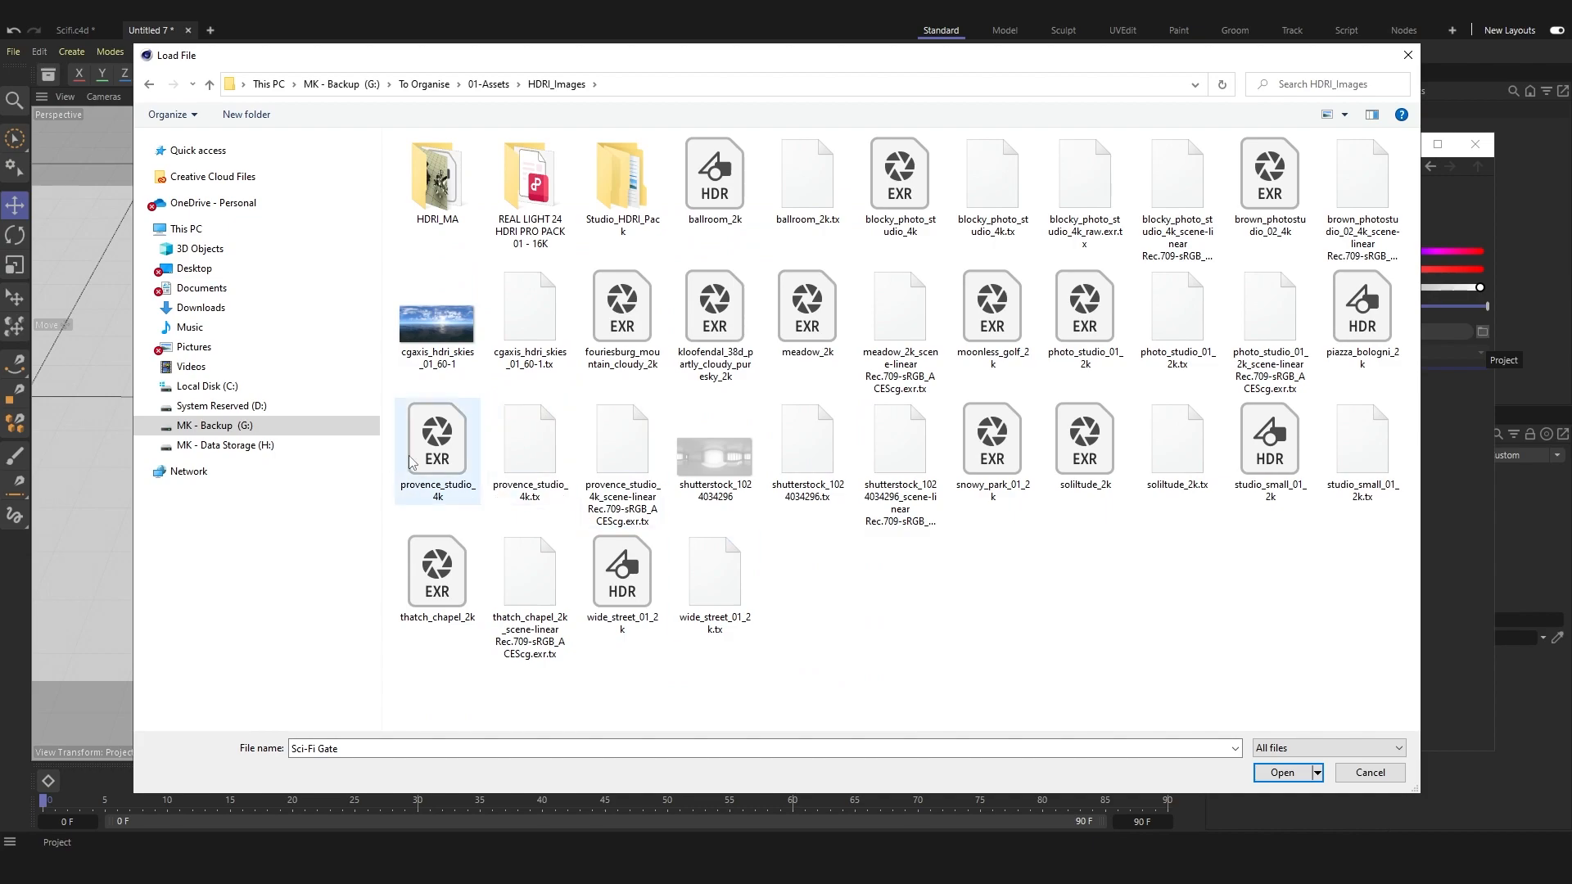
double_click(442, 458)
left_click(888, 504)
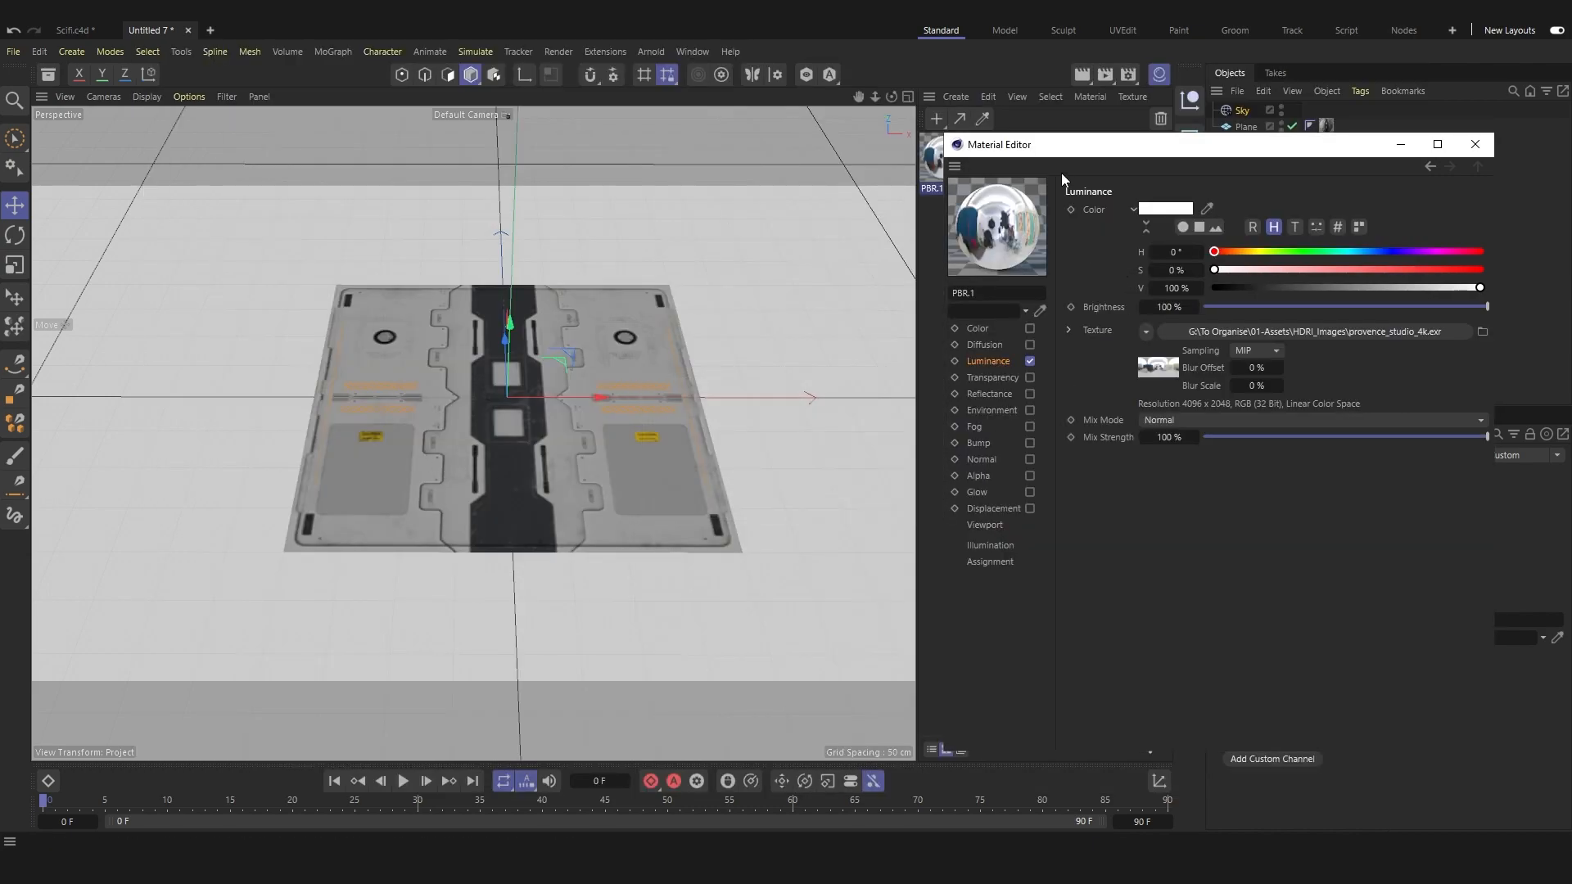
left_click_drag(1060, 146, 640, 153)
left_click(1051, 153)
left_click(1073, 280)
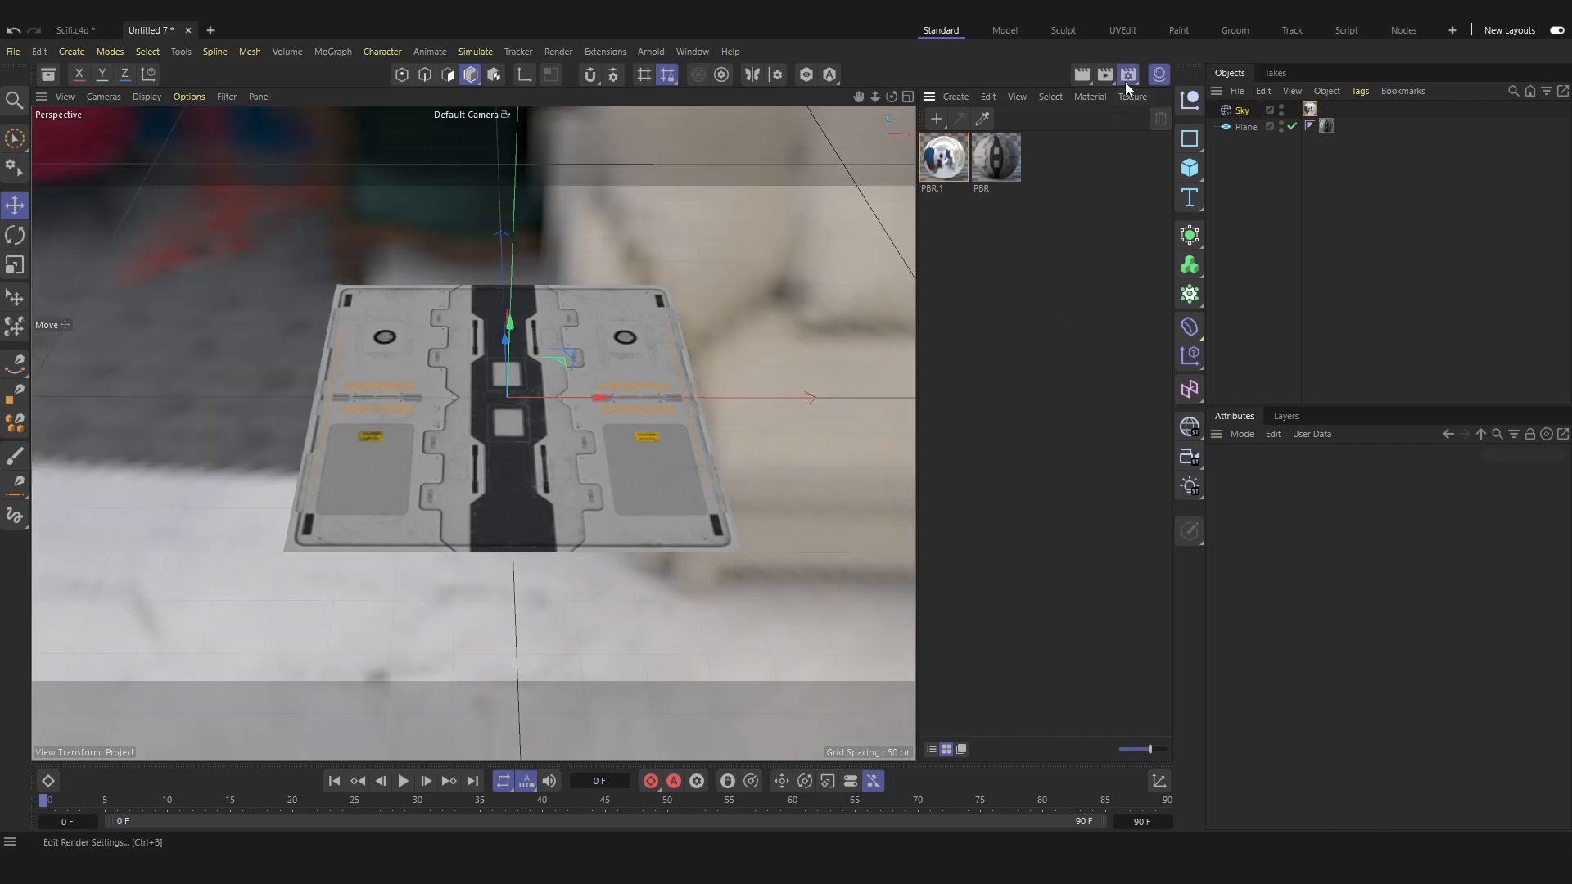
Add the Ambient Occlusion and Global Illumination effects to the render settings.
left_click(1128, 74)
left_click_drag(1107, 75, 710, 83)
left_click(676, 521)
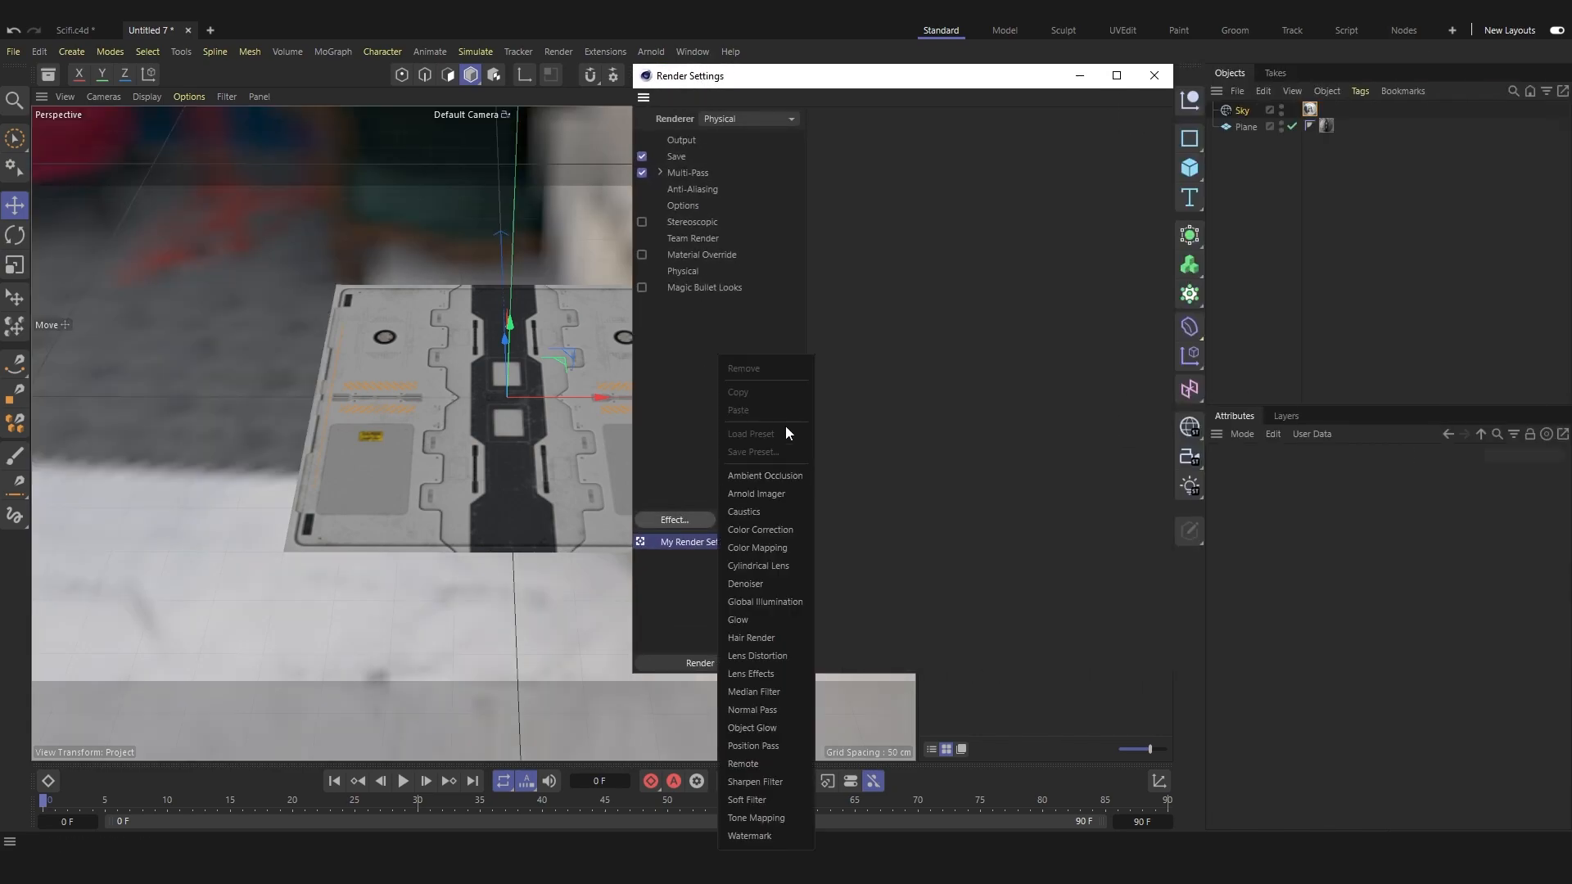
left_click(783, 477)
left_click(675, 519)
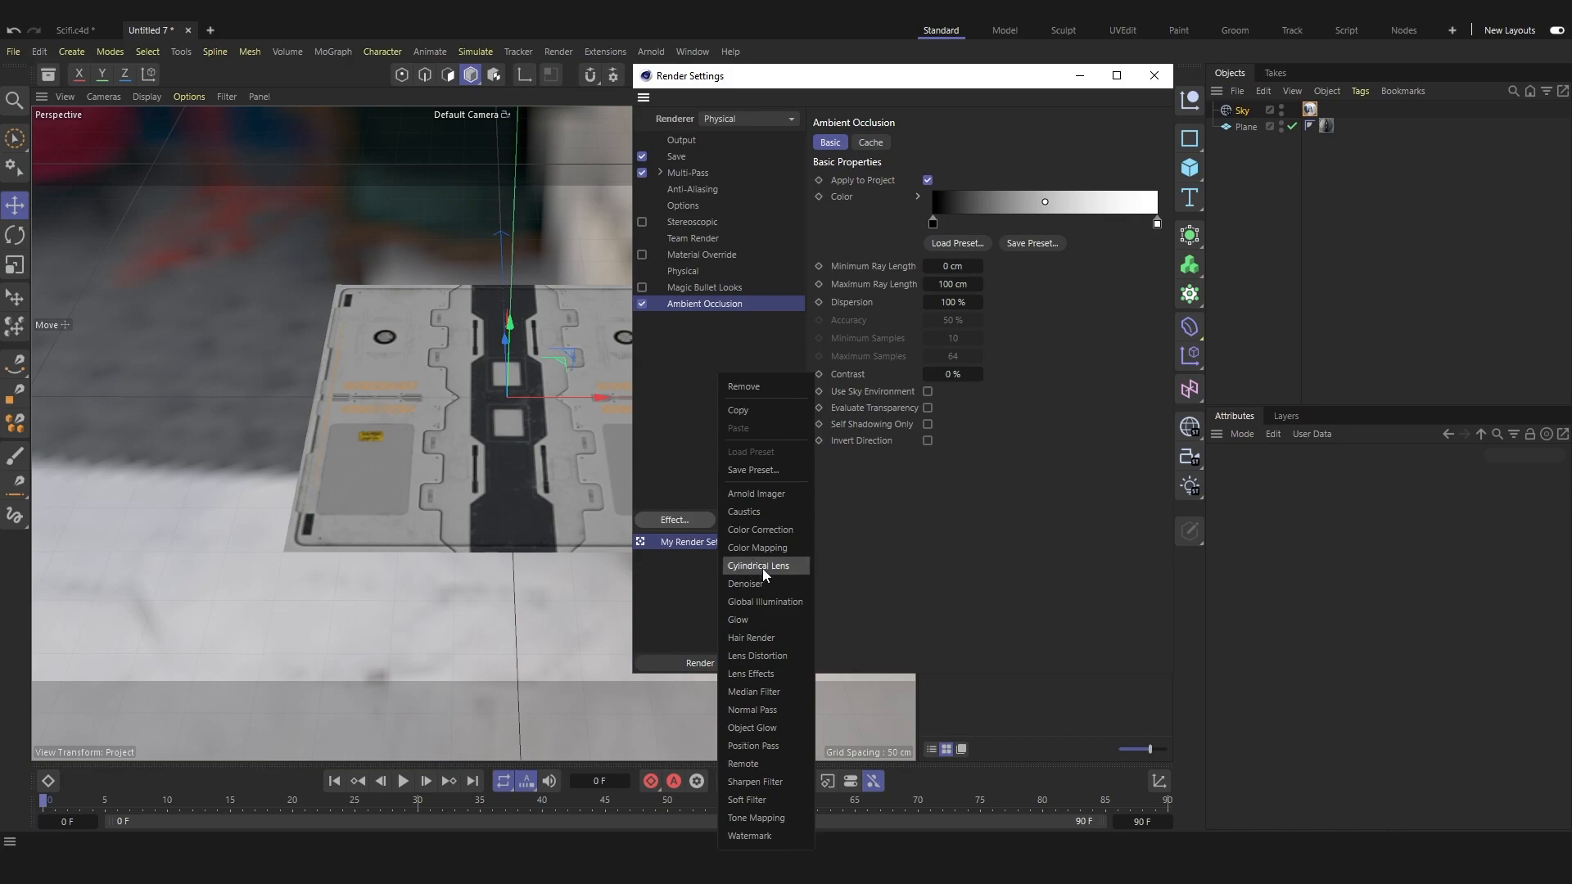
left_click(777, 602)
Set Global Illumination to Irradiance Cache as primary method and Radiosity Maps as secondary method.
left_click_drag(895, 83, 819, 91)
left_click(941, 213)
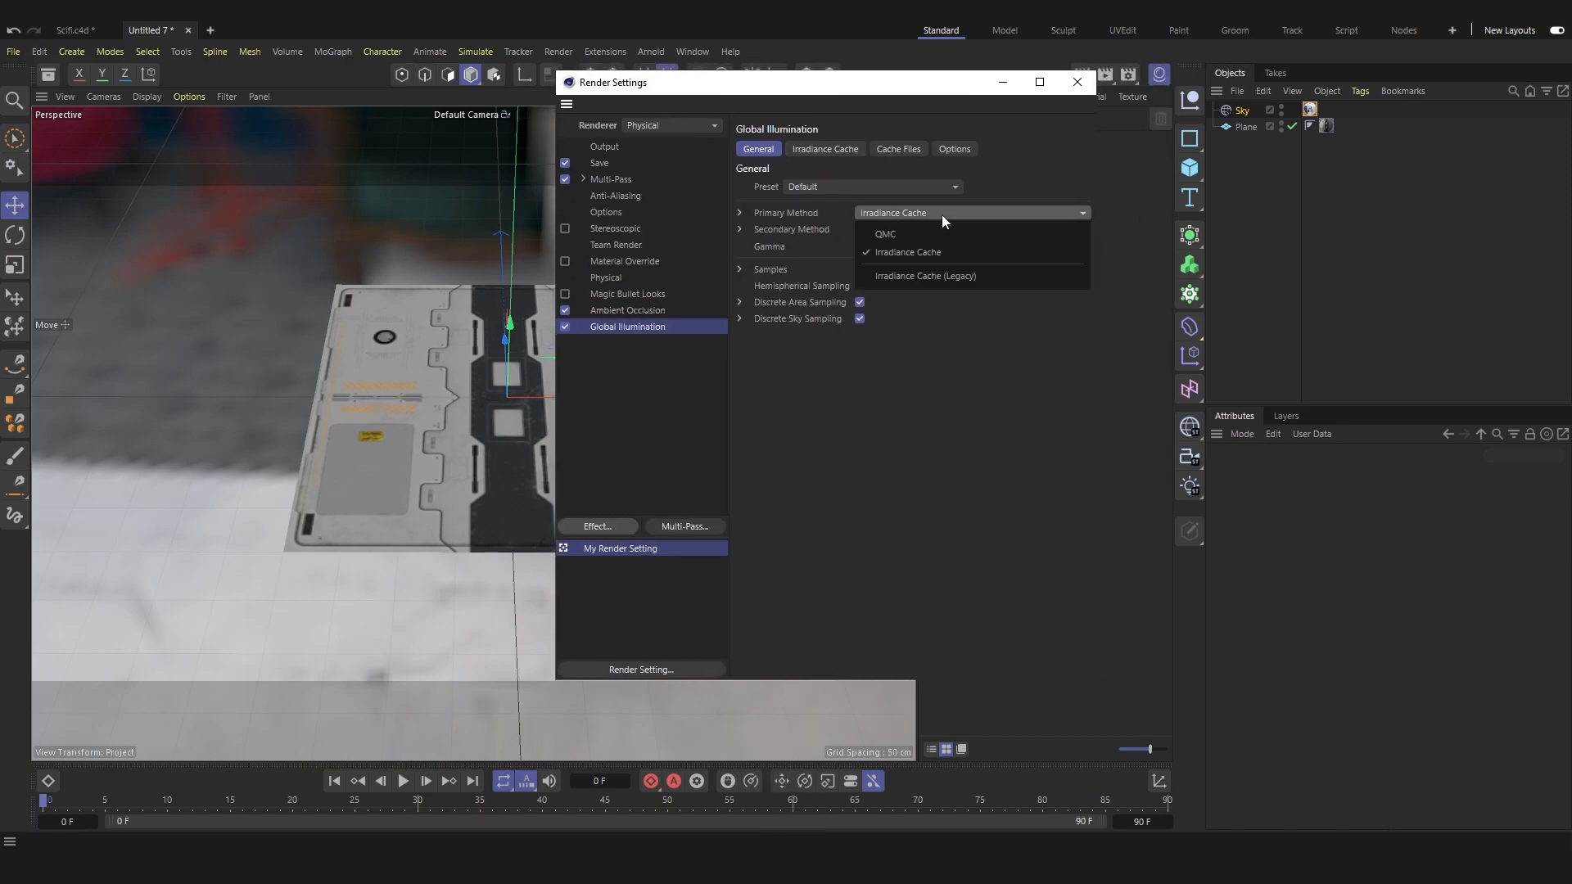
left_click(931, 252)
left_click(917, 229)
left_click(922, 282)
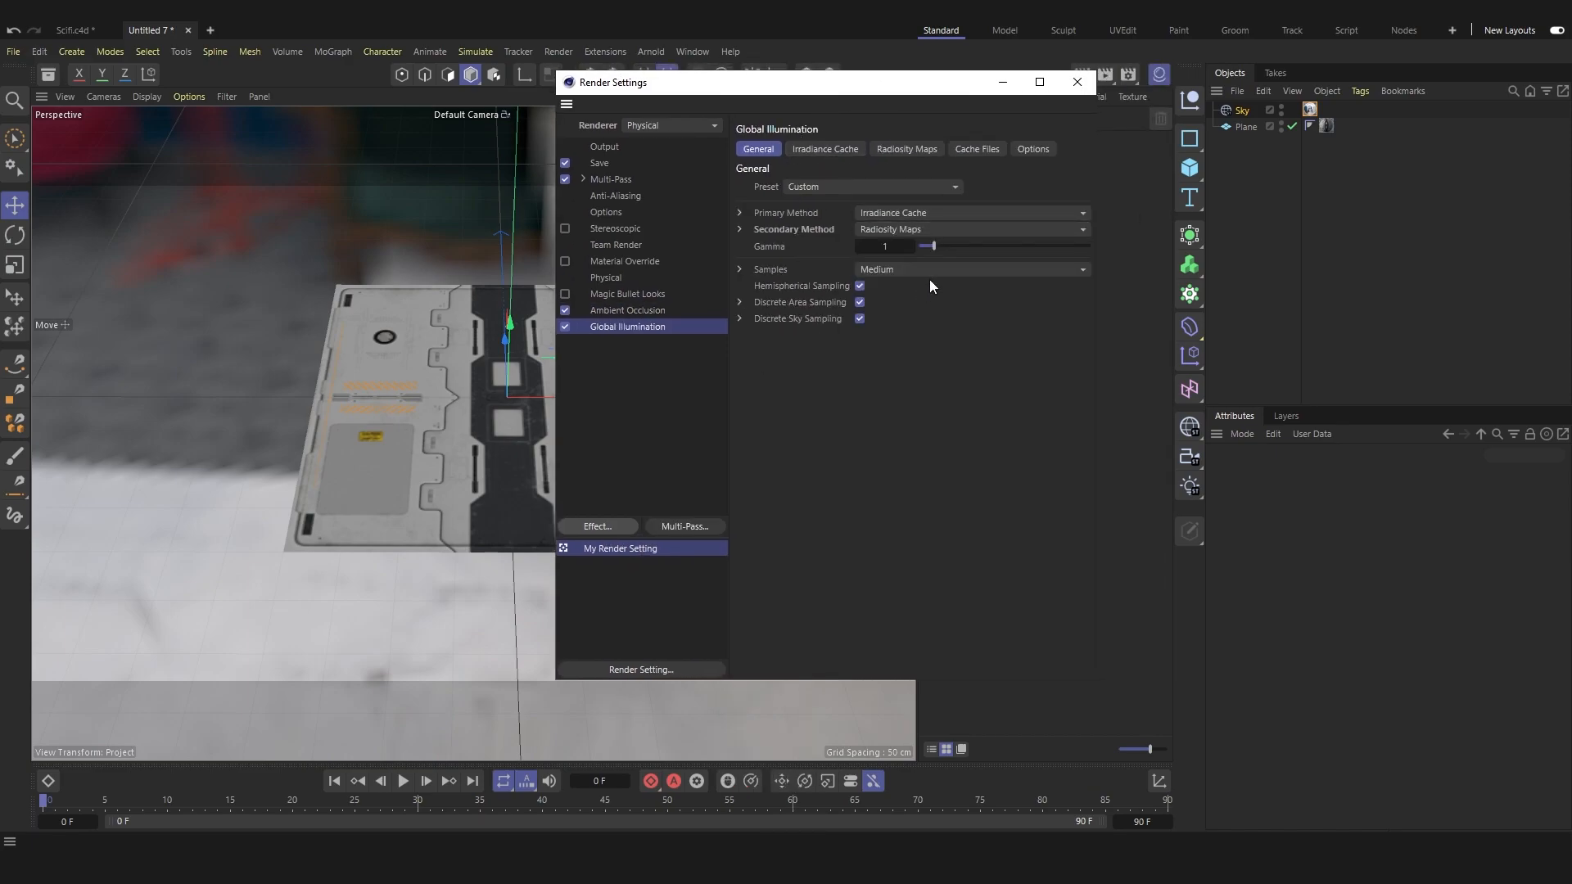
Keep the Physical renderer's sampler on Adaptive and set its sampling quality to Medium.
left_click(626, 278)
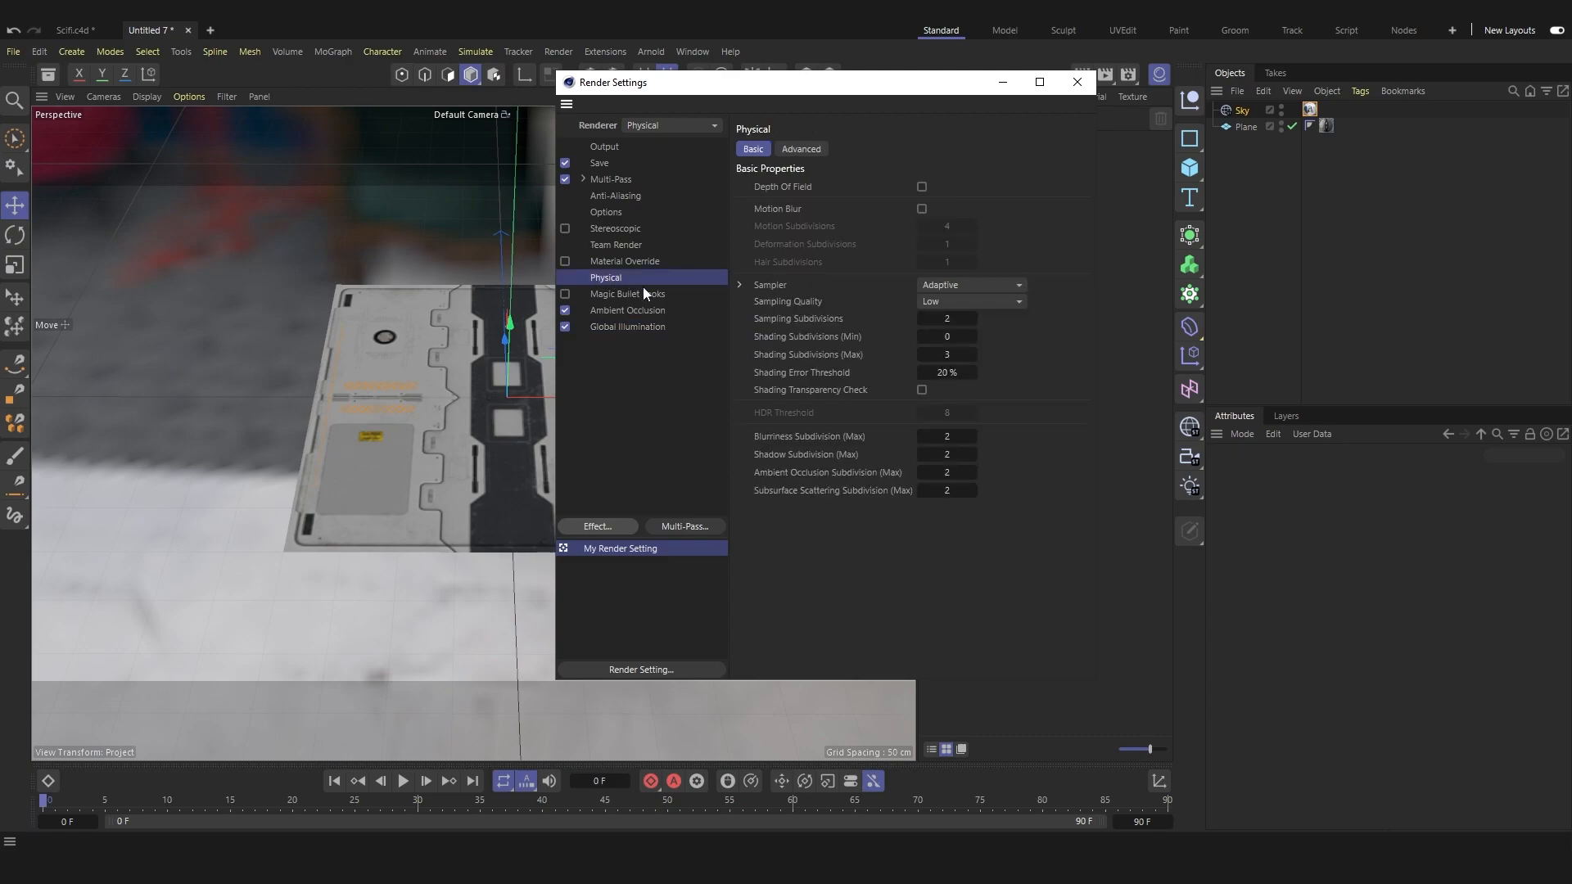
left_click(956, 285)
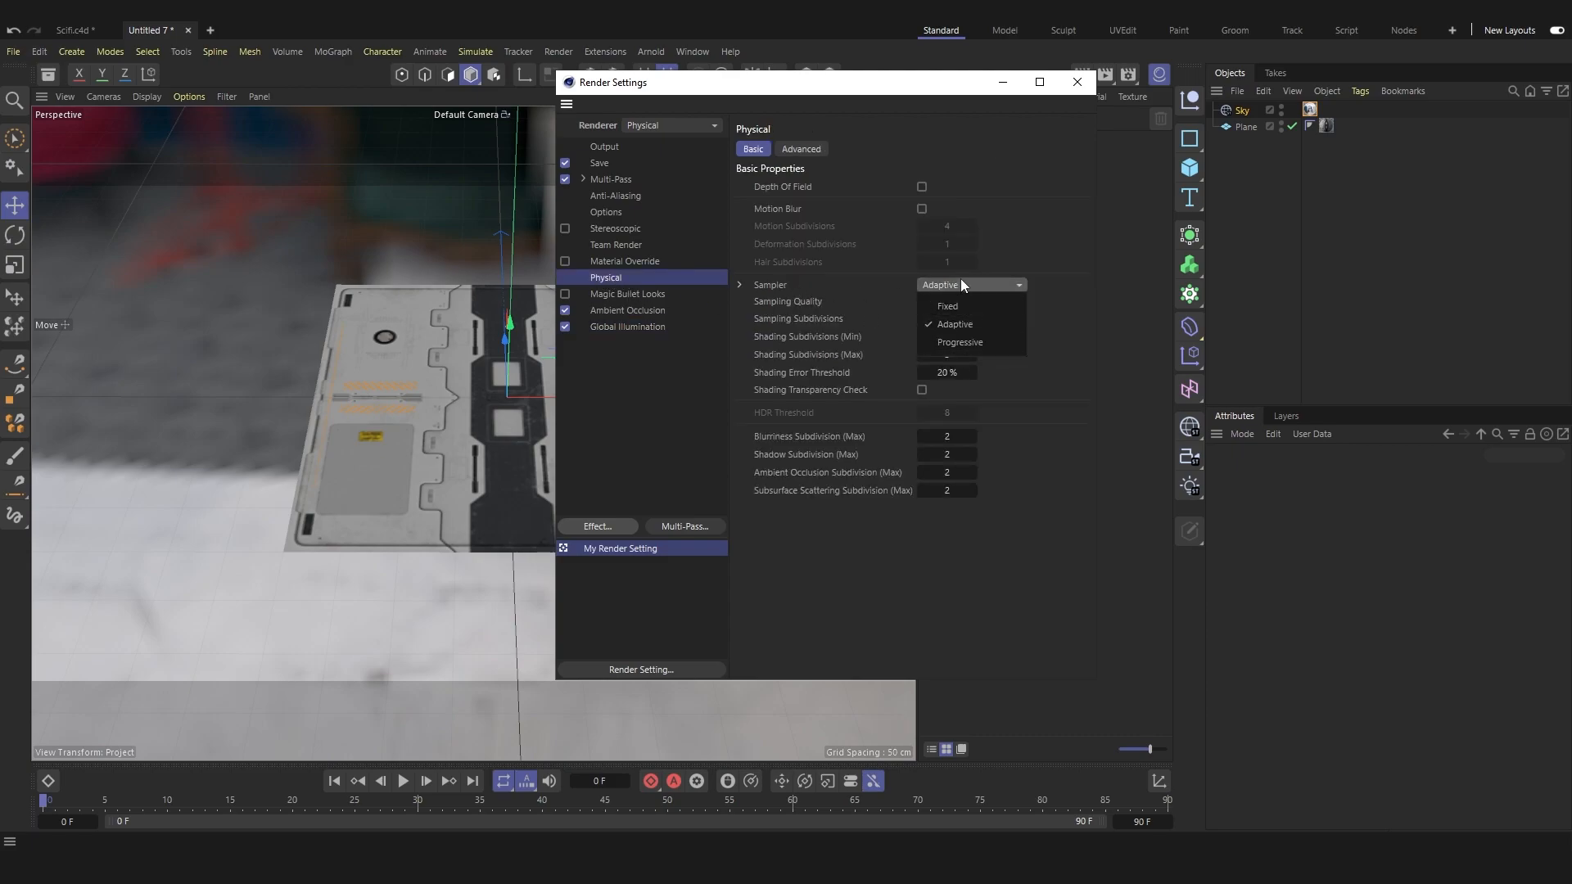
left_click(988, 326)
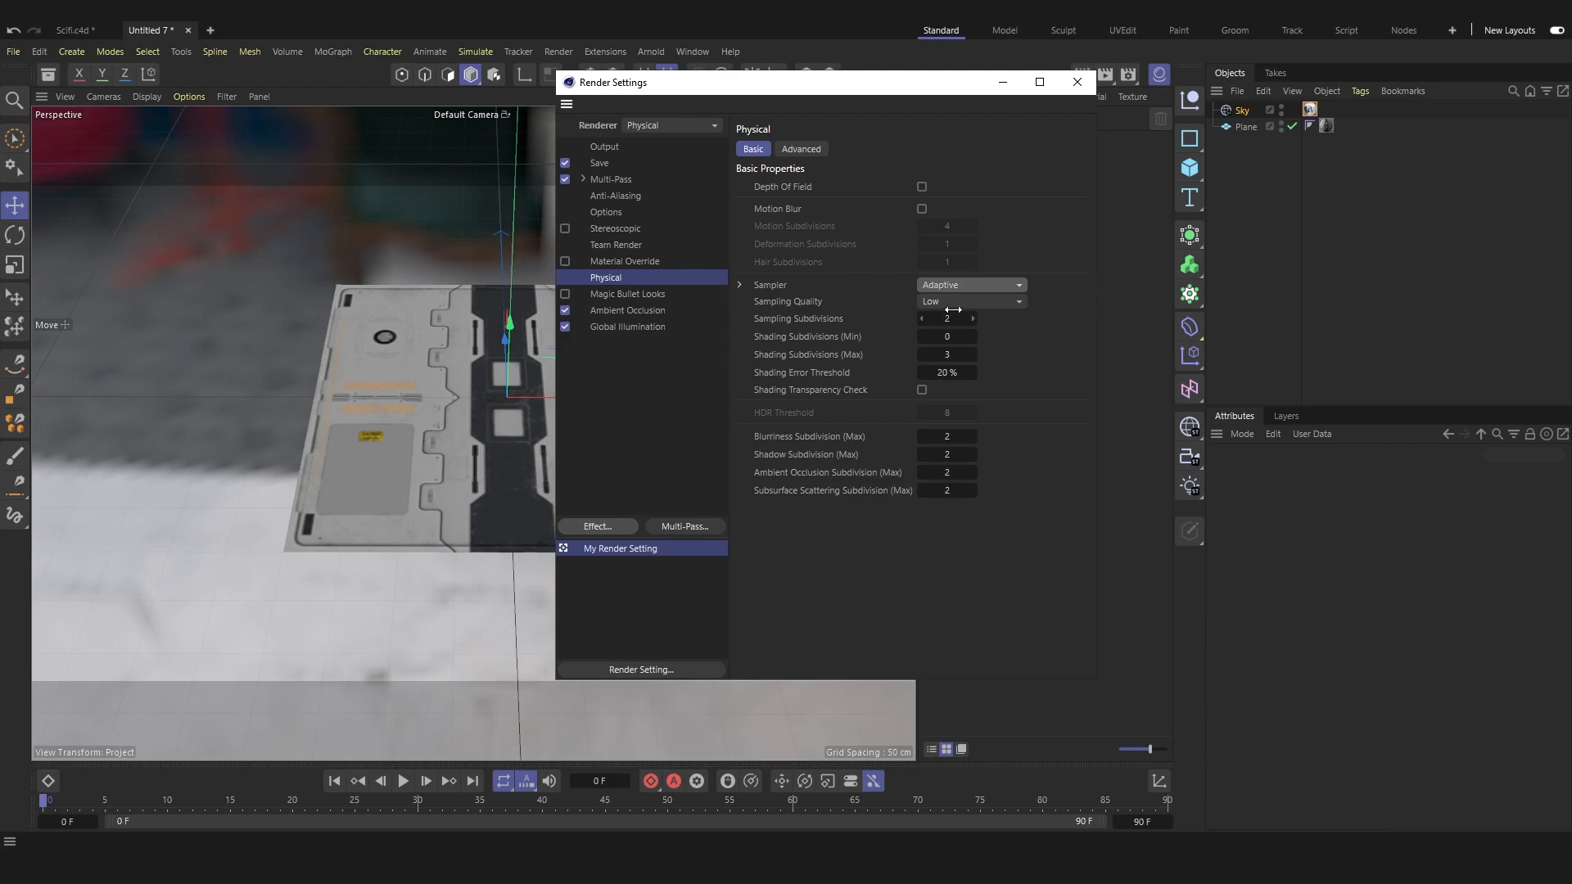
left_click(969, 302)
left_click(970, 357)
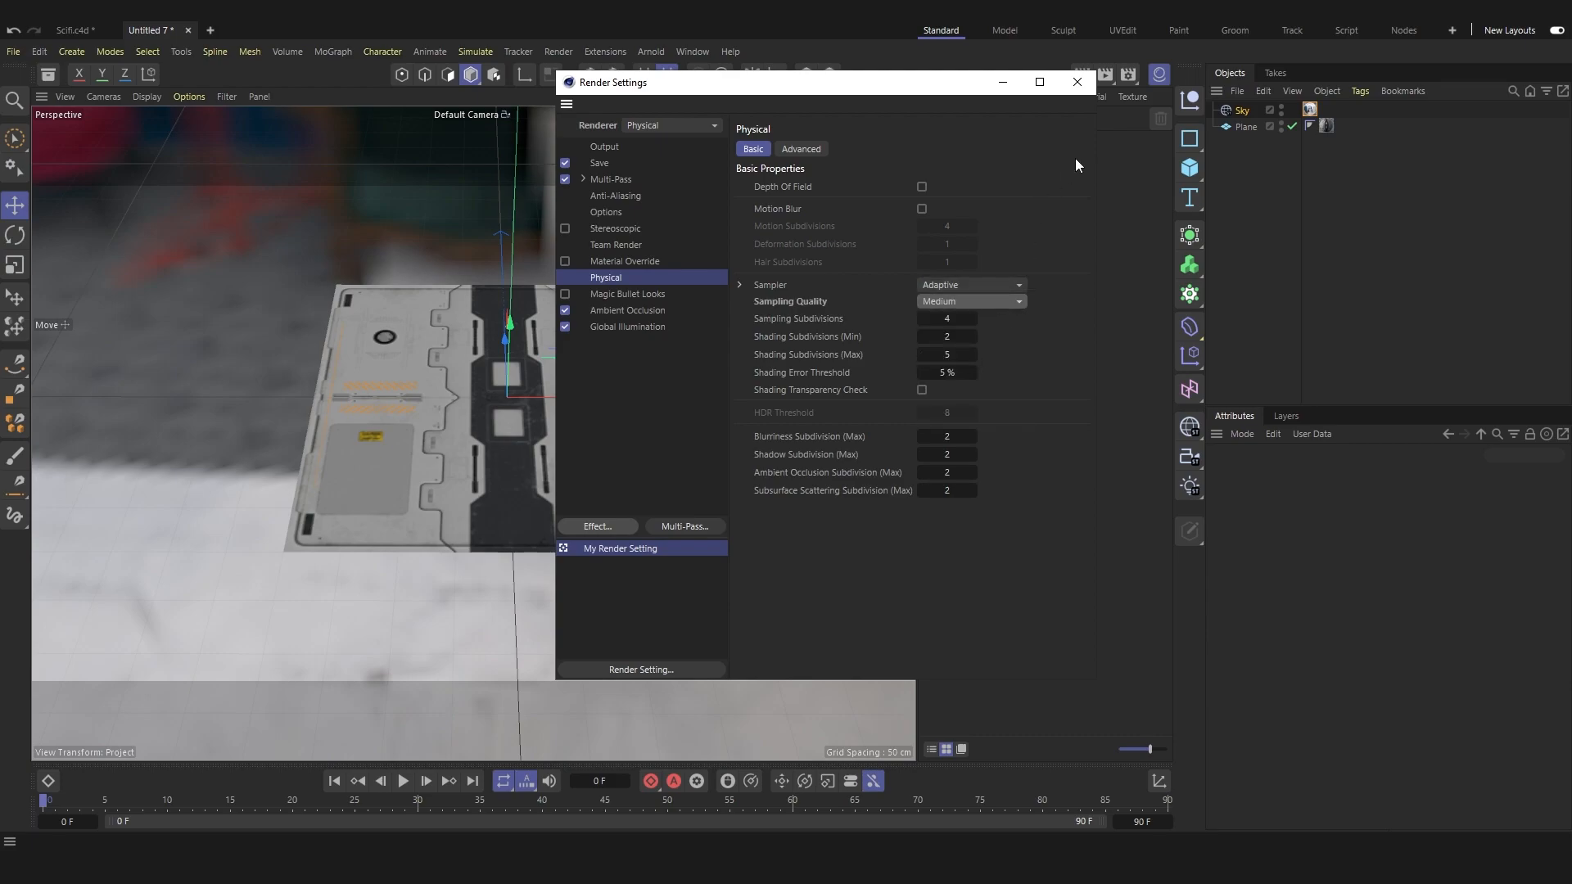
left_click(1077, 82)
Render the HDRI-lit plane to the Picture Viewer and inspect the result.
left_click(1108, 80)
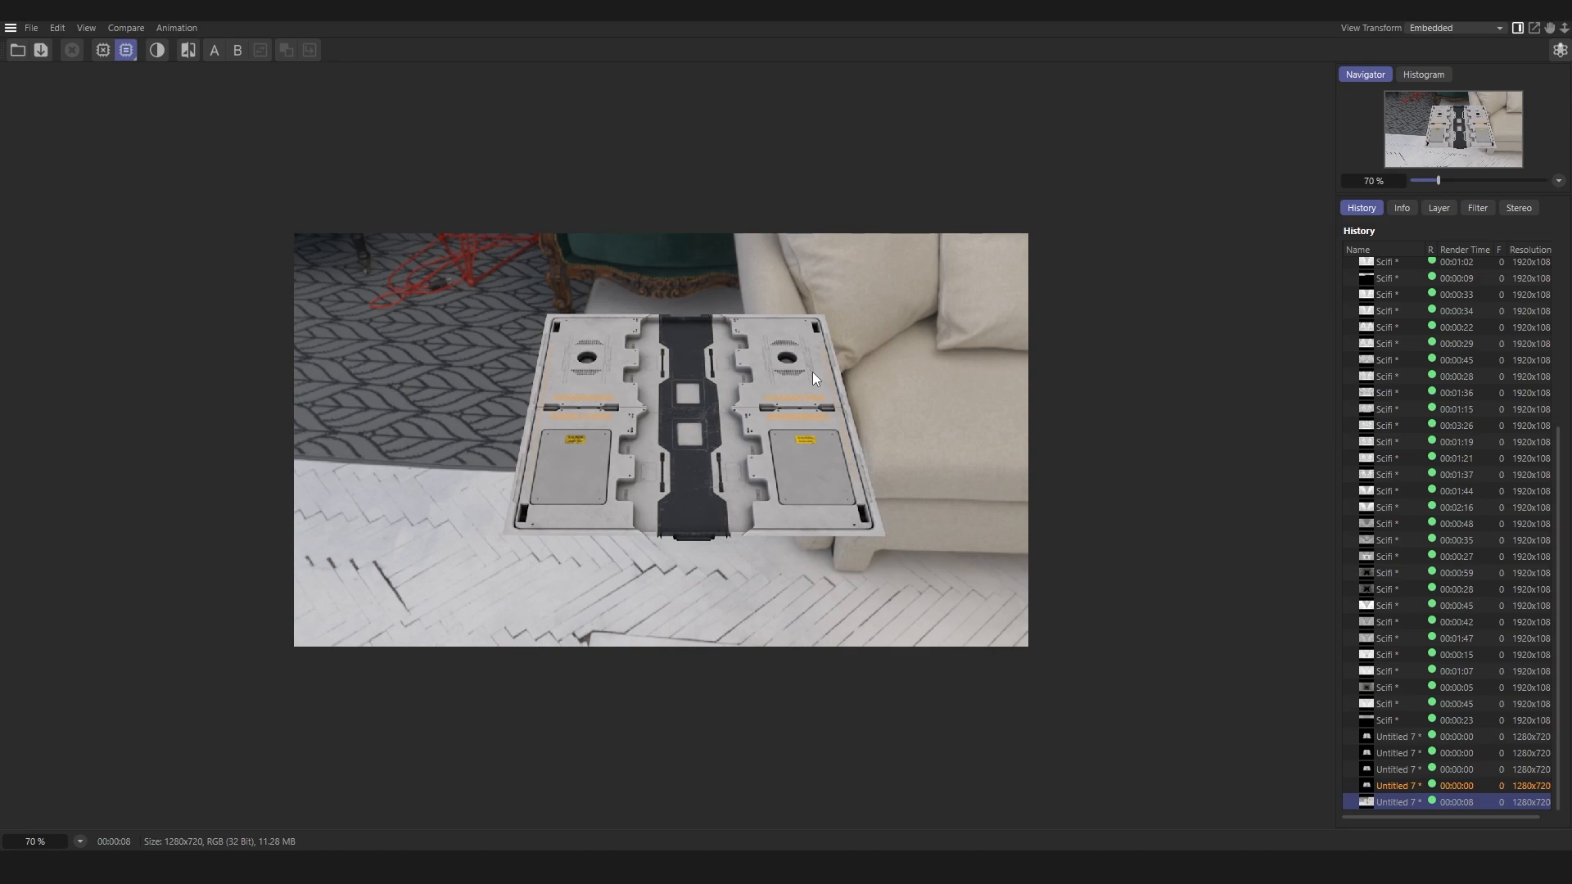
left_click(1555, 12)
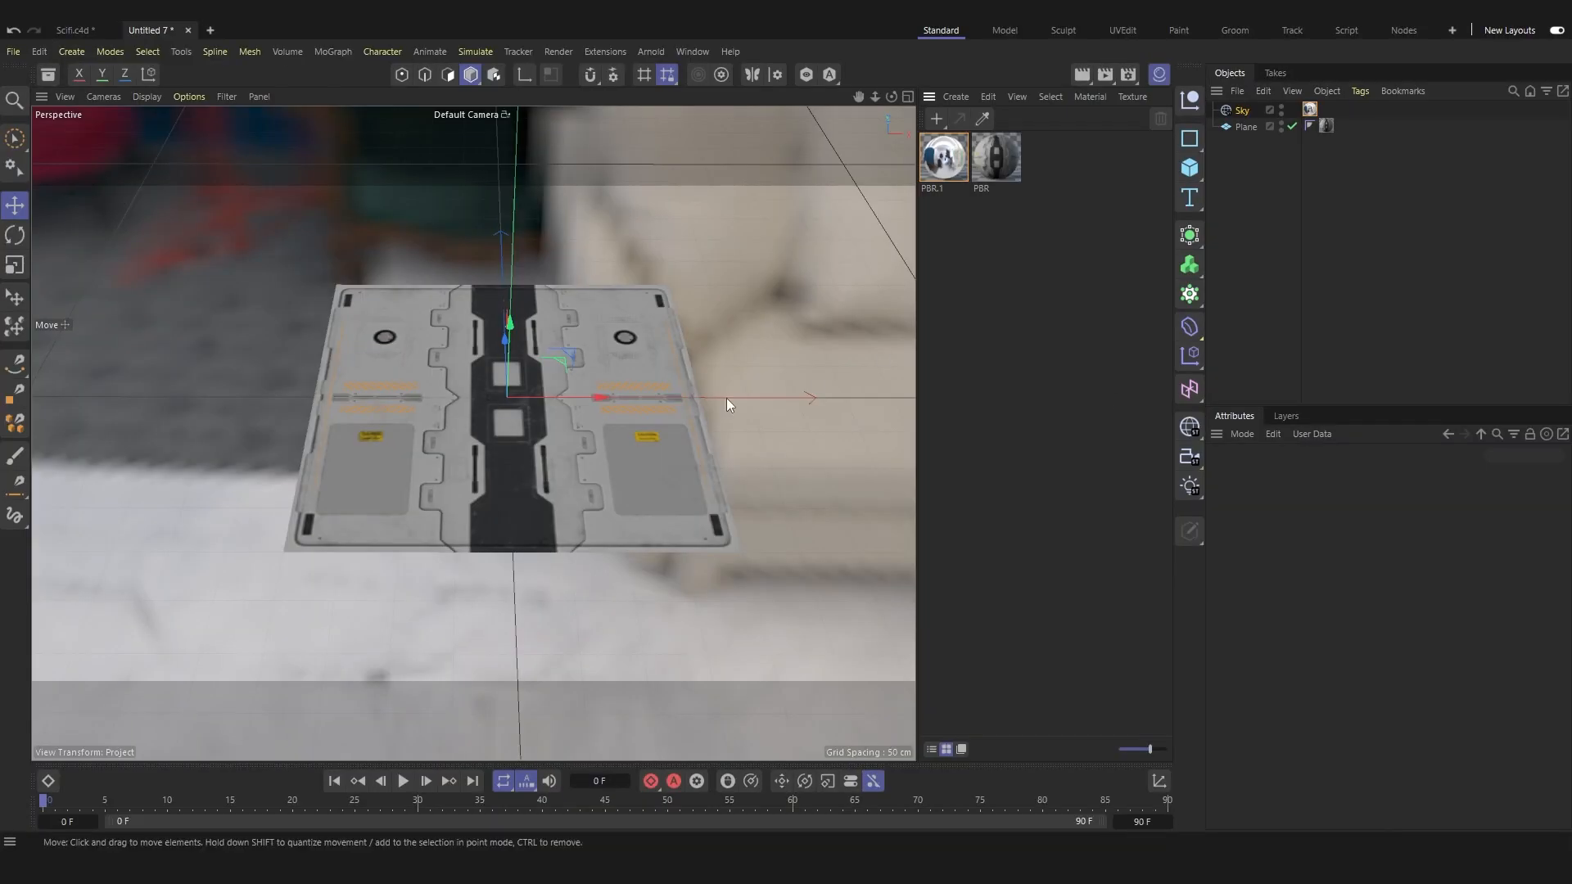
Rename the plane object as Gate.
double_click(1250, 128)
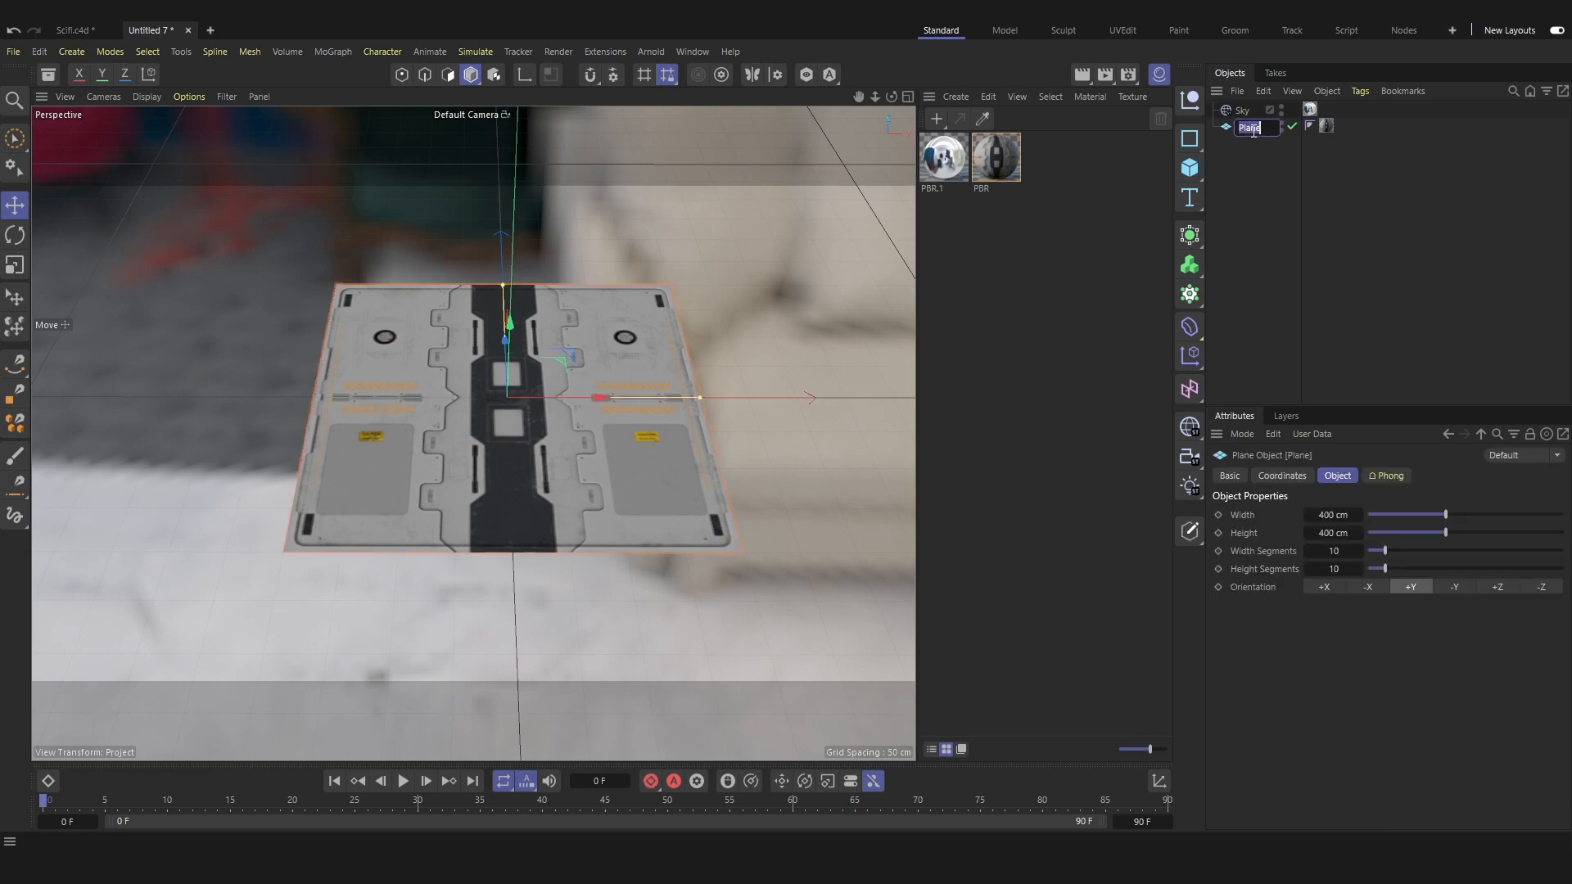
type("Gate")
key("Return")
Rotate the Gate upright and raise it until its lower edge stands at floor grid level.
left_click_drag(442, 377, 438, 582, "alt")
key("r")
key("e")
left_click_drag(512, 365, 488, 172)
left_click_drag(551, 417, 689, 356, "alt")
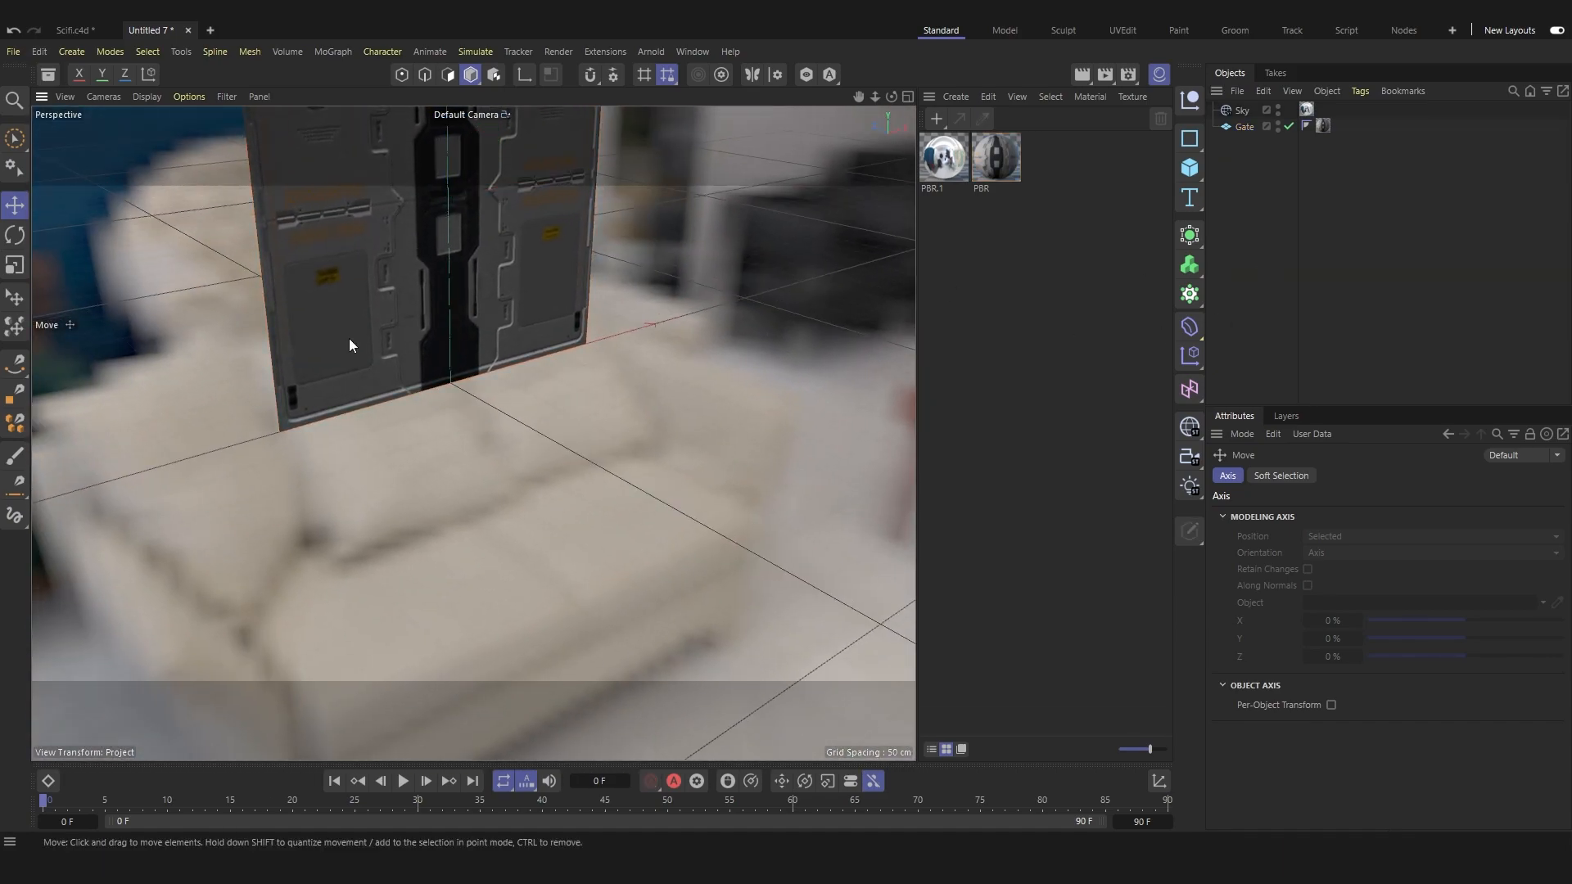
Add a new horizontal Plane primitive at the base of the Gate.
left_click_drag(353, 340, 484, 357, "alt")
scroll(484, 357, "down", 3)
middle_click_drag(484, 357, 527, 444, "alt")
left_click_drag(527, 443, 500, 442, "alt")
left_click_drag(1189, 169, 1189, 213)
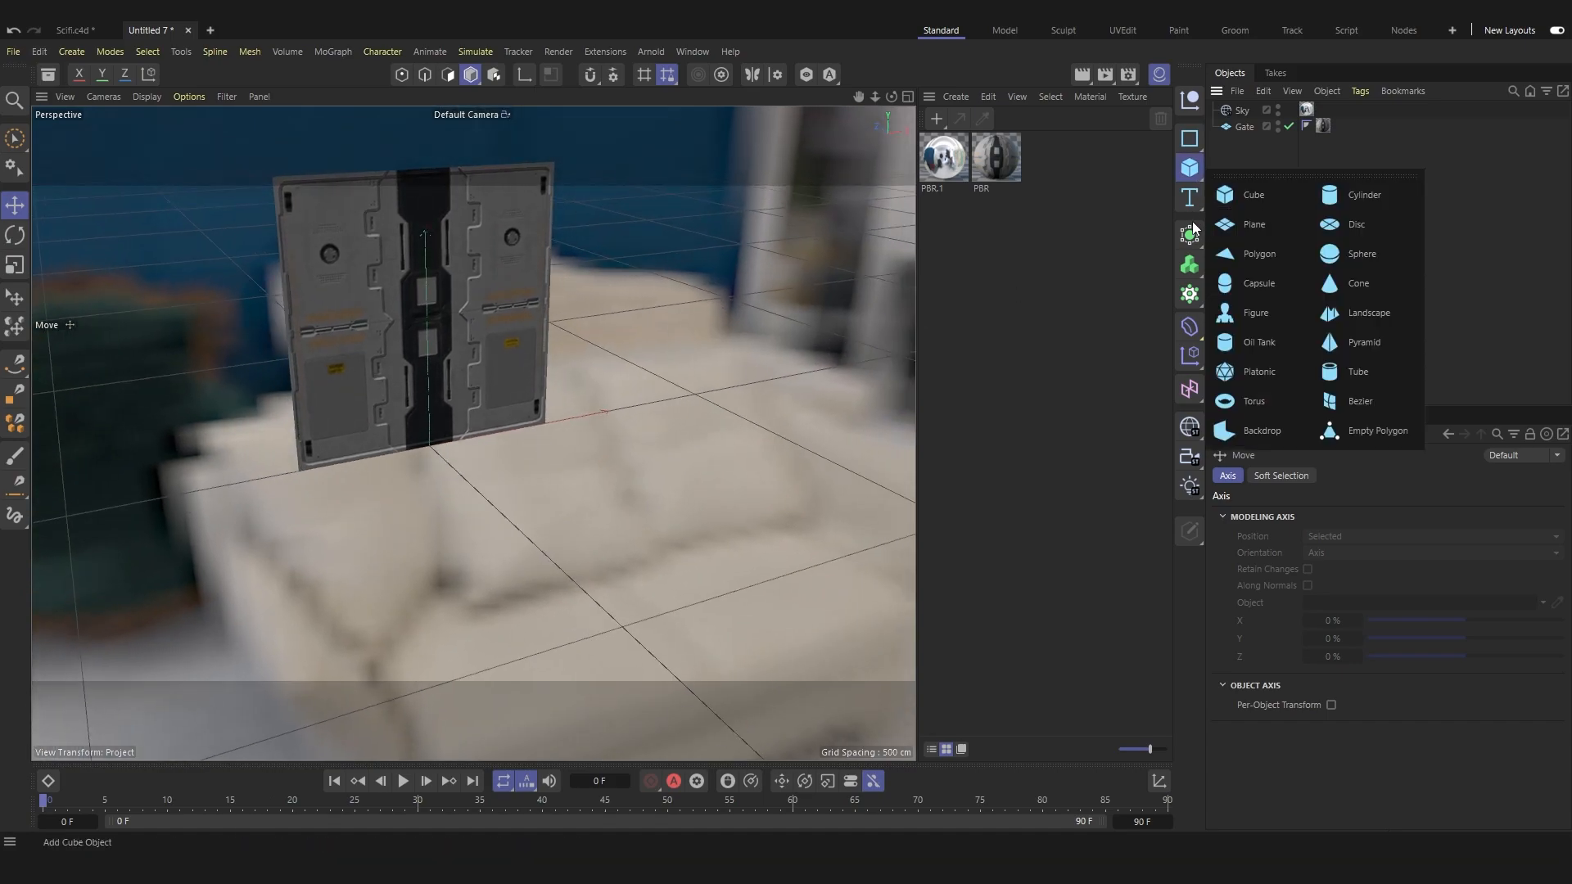
left_click(1257, 224)
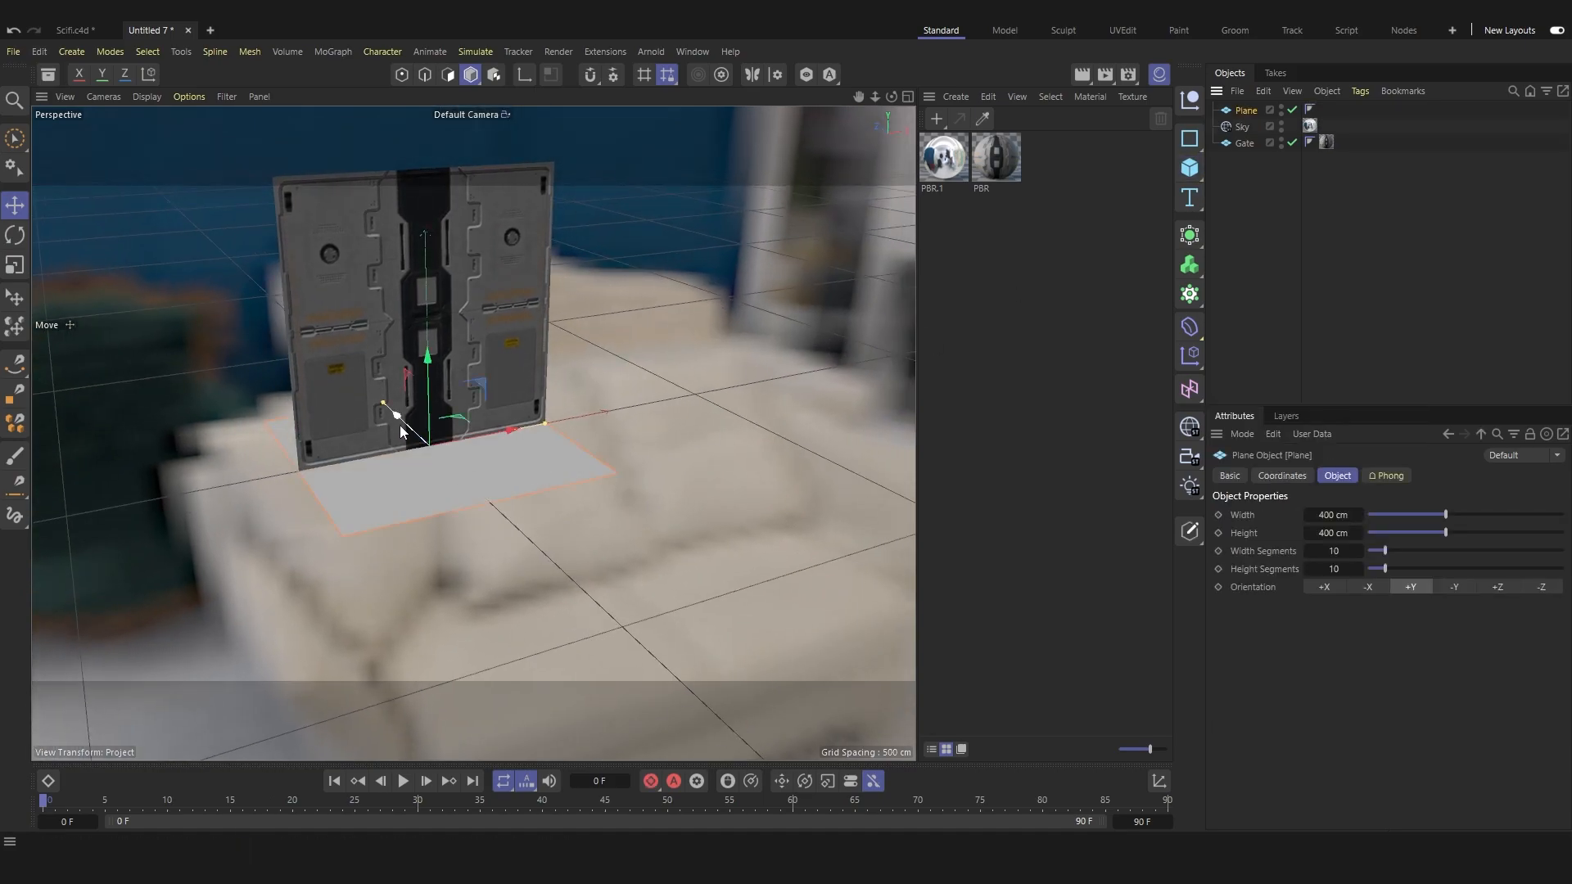
left_click(1295, 222)
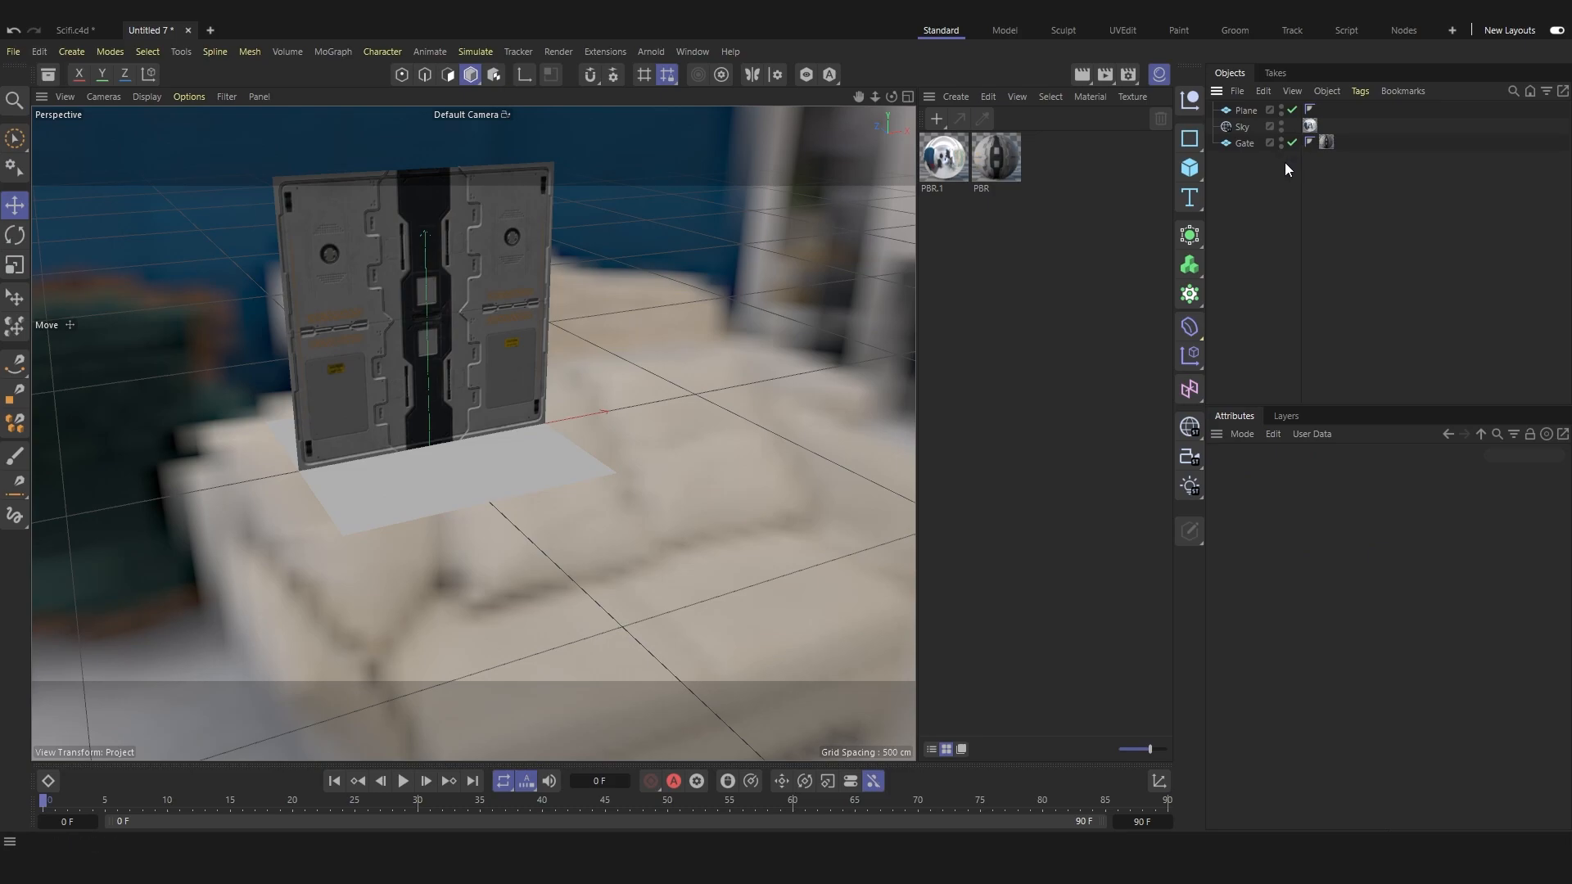
Hide the Gate object so only the new plane shows in front of the sky.
left_click(1281, 140)
scroll(371, 431, "up", 3)
scroll(372, 431, "up", 2)
Rename the gate's material as Gate.
left_click(989, 190)
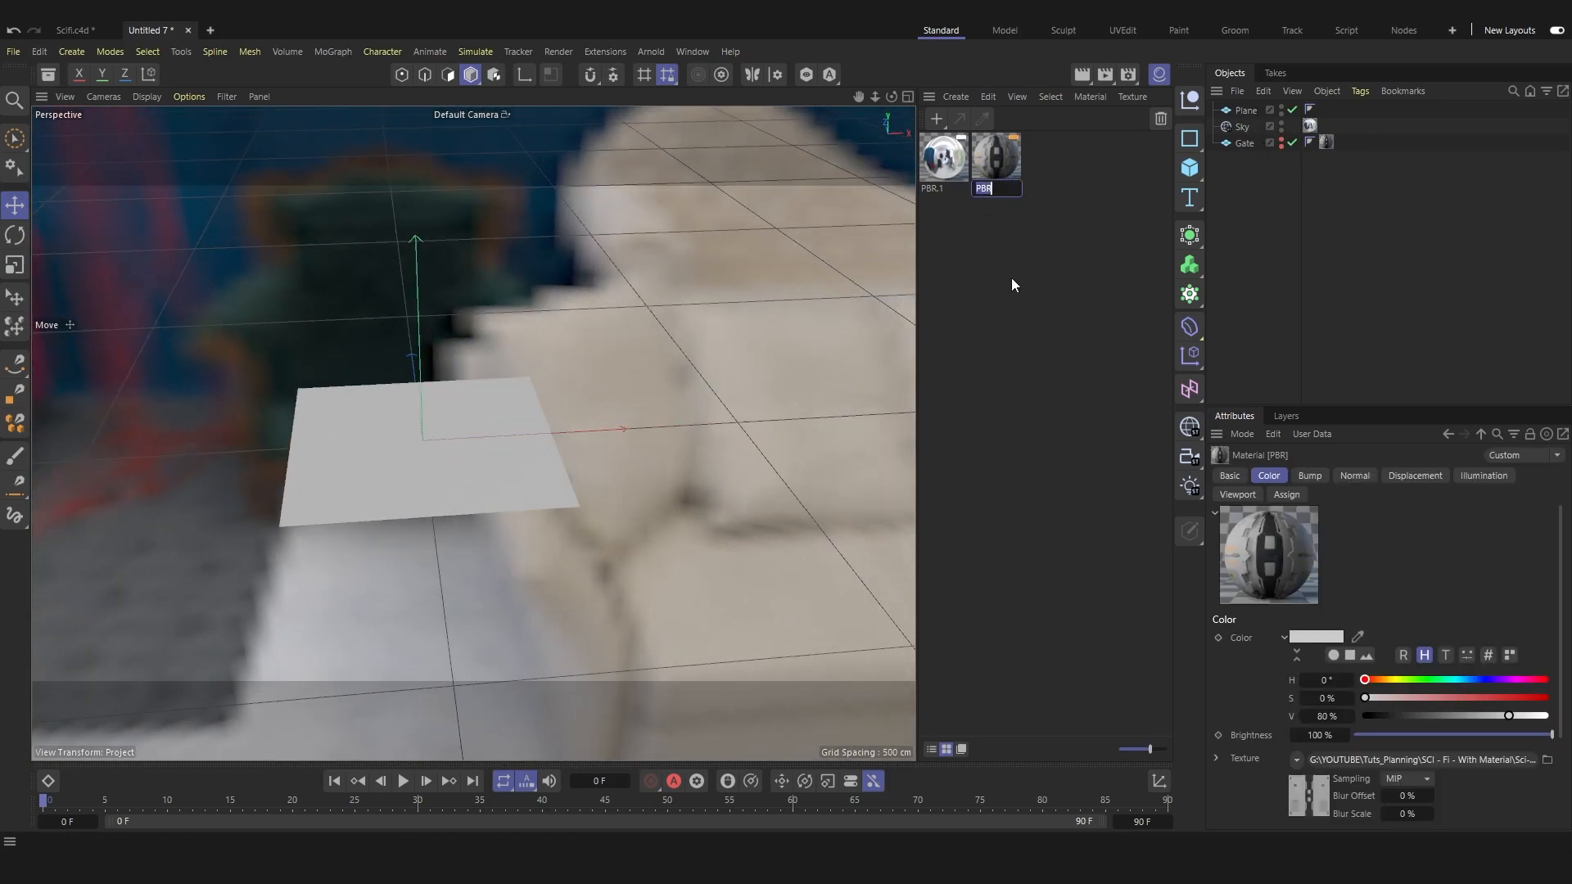
type("Gate")
key("Return")
Create a new PBR material with Reflectance off and Color on, using the albedo map from the Sci - Fi panel 2 folder without copying it.
double_click(1018, 288)
double_click(952, 155)
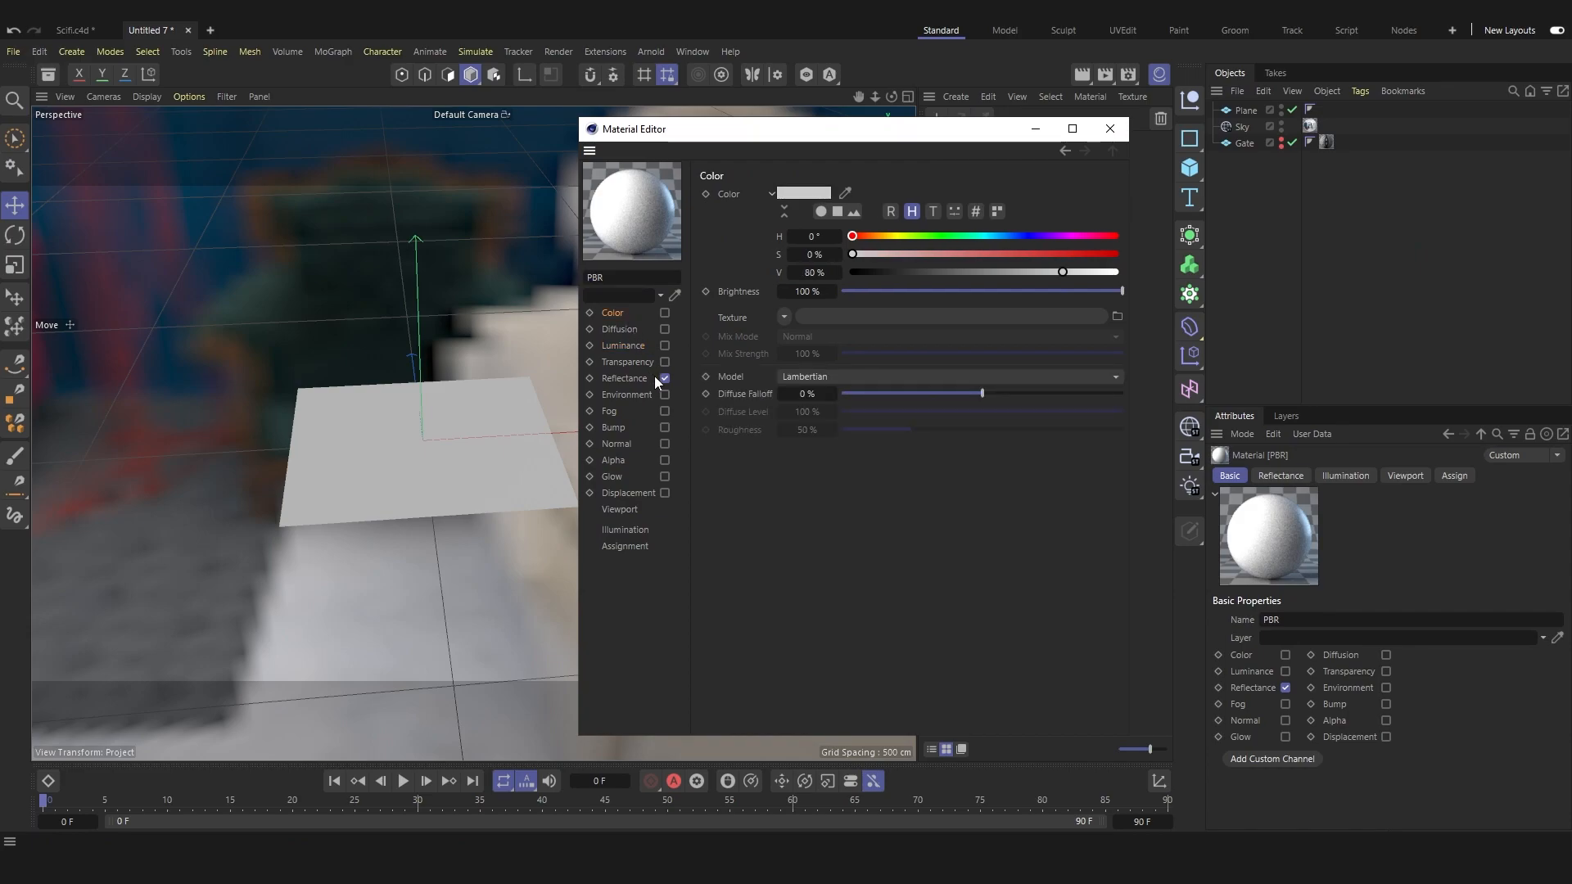
left_click(664, 378)
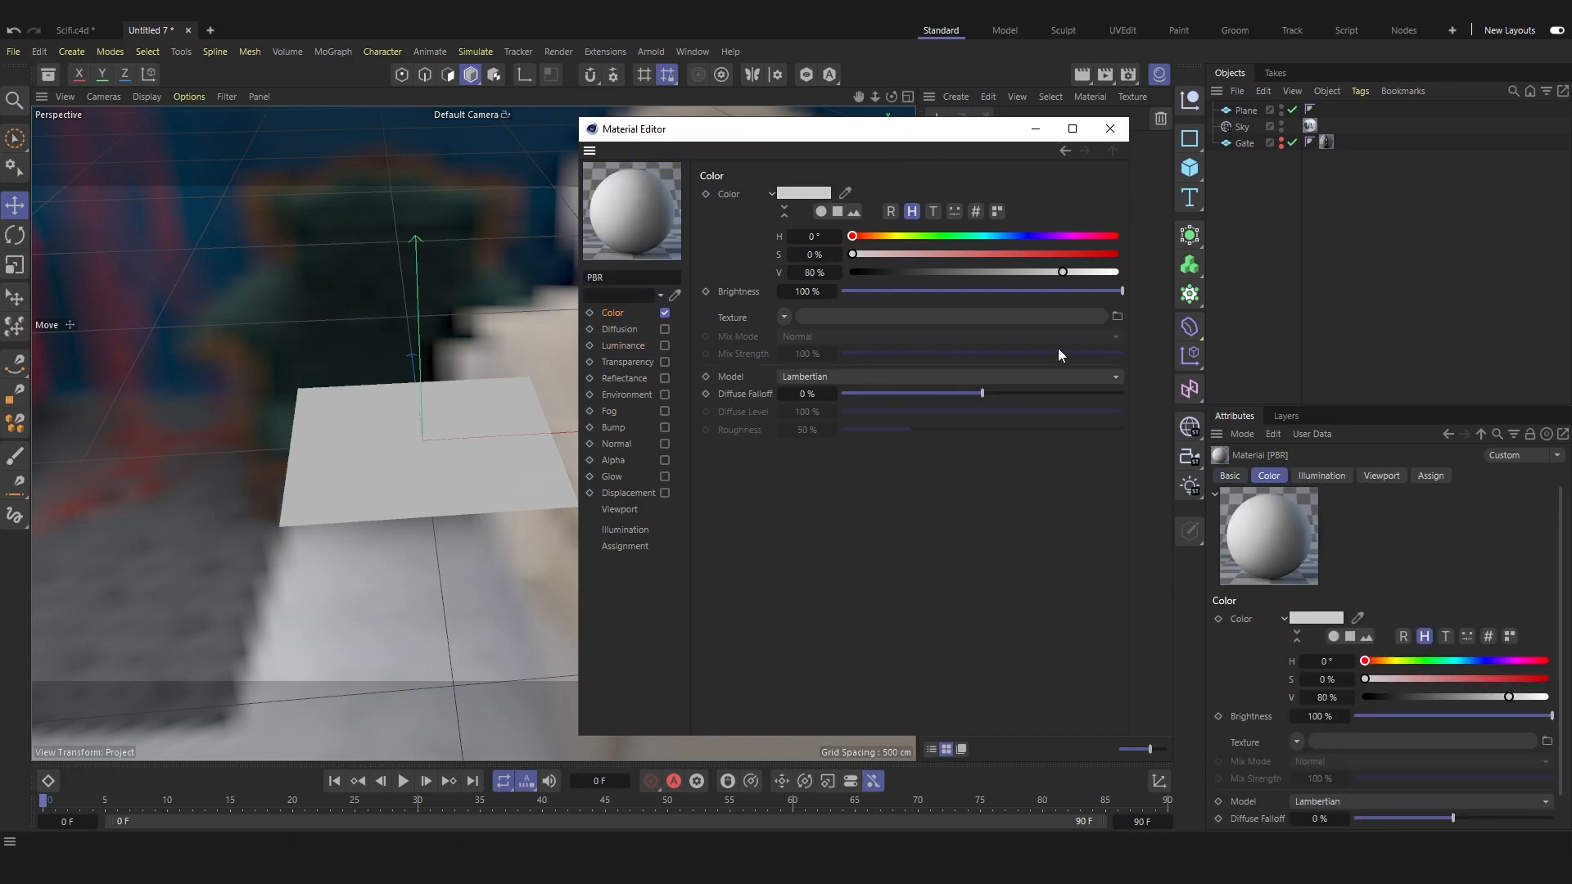
left_click(1117, 317)
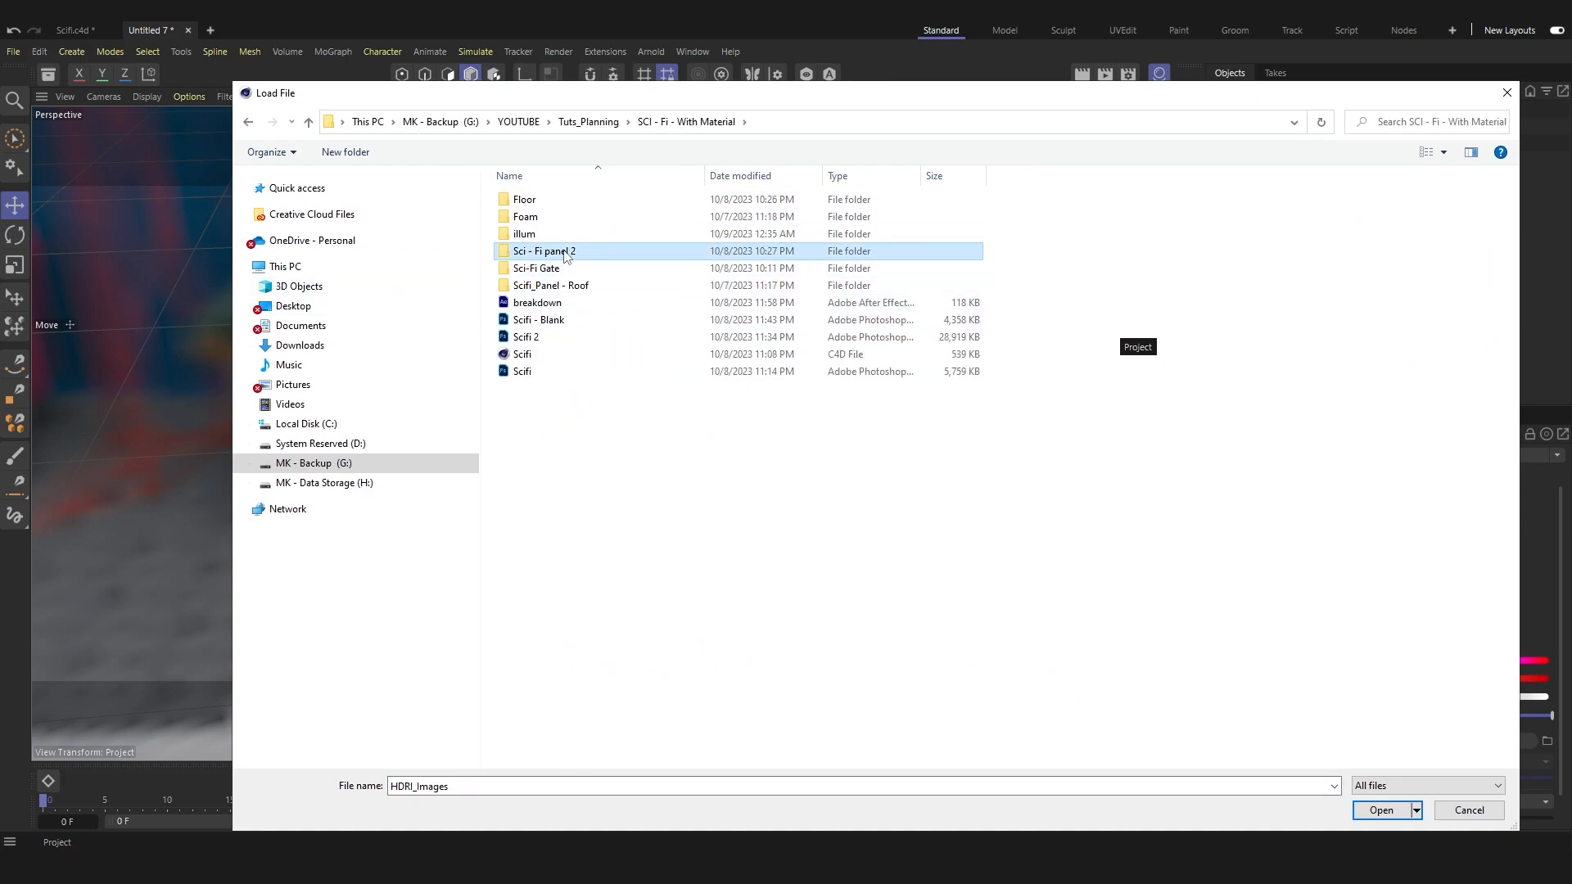
double_click(540, 255)
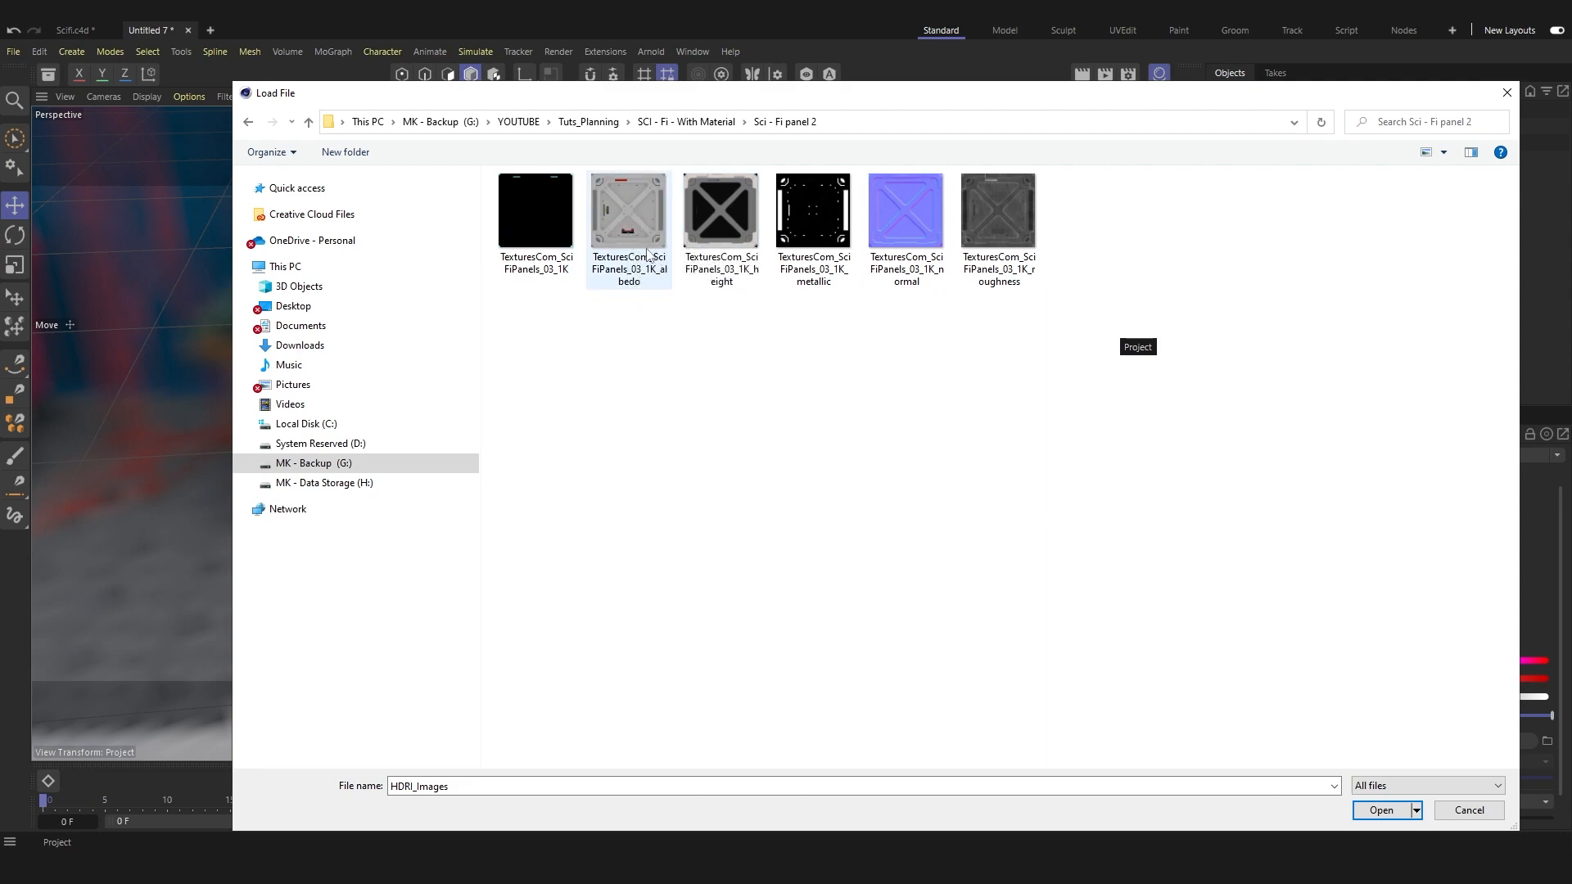
double_click(630, 217)
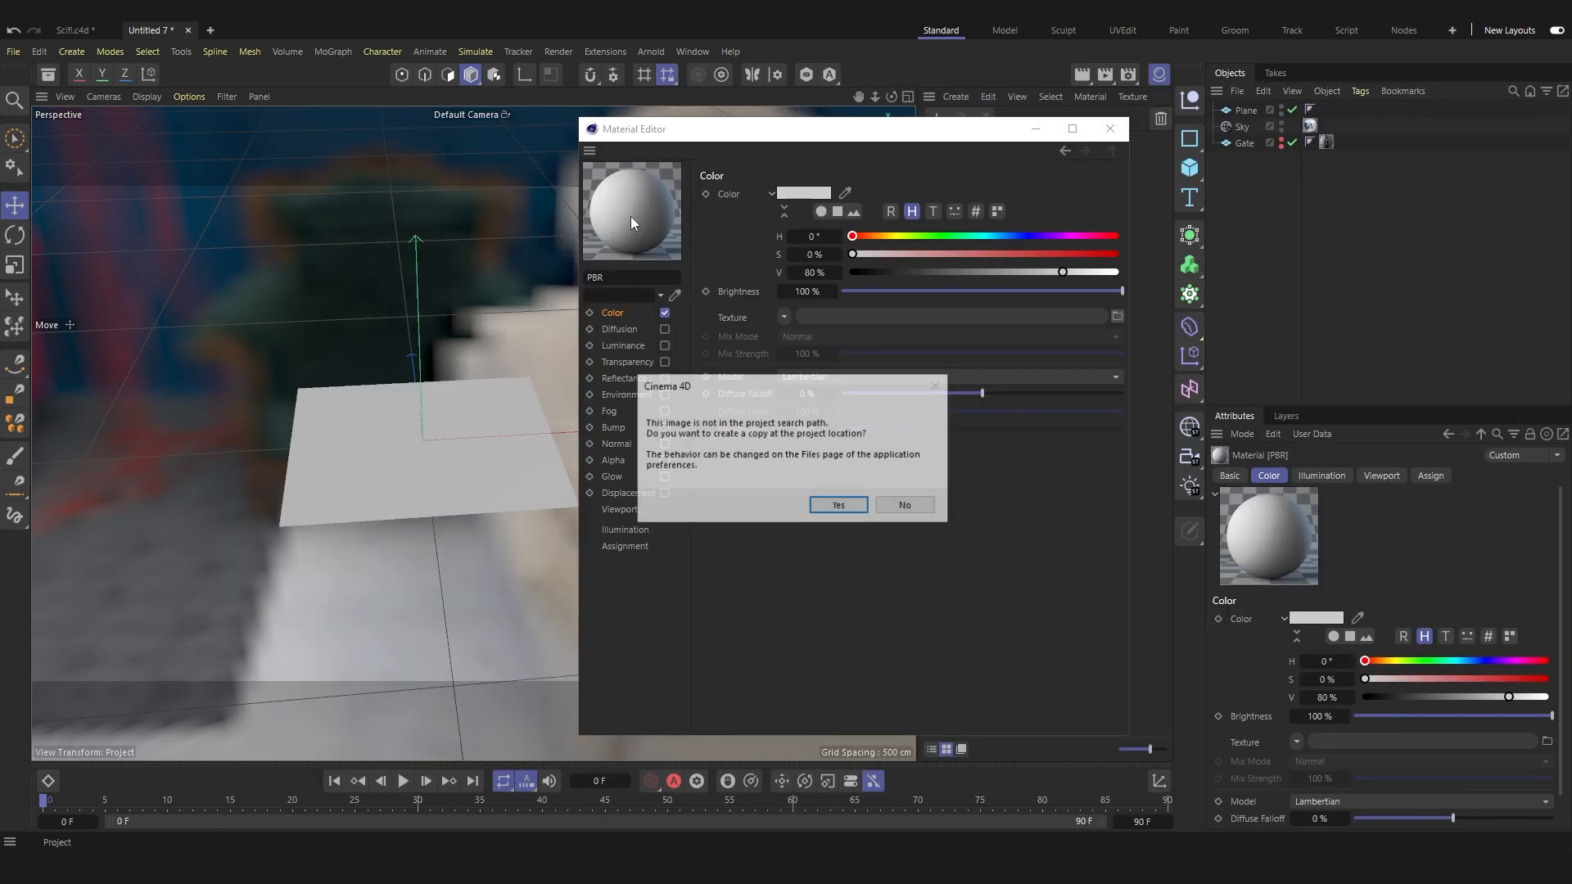
left_click(906, 505)
left_click(1109, 128)
Apply the new panel material to the horizontal plane and render it from a higher viewing angle.
left_click_drag(943, 157, 512, 493)
middle_click_drag(513, 493, 564, 500, "alt")
left_click_drag(565, 500, 561, 523, "alt")
left_click(1081, 277)
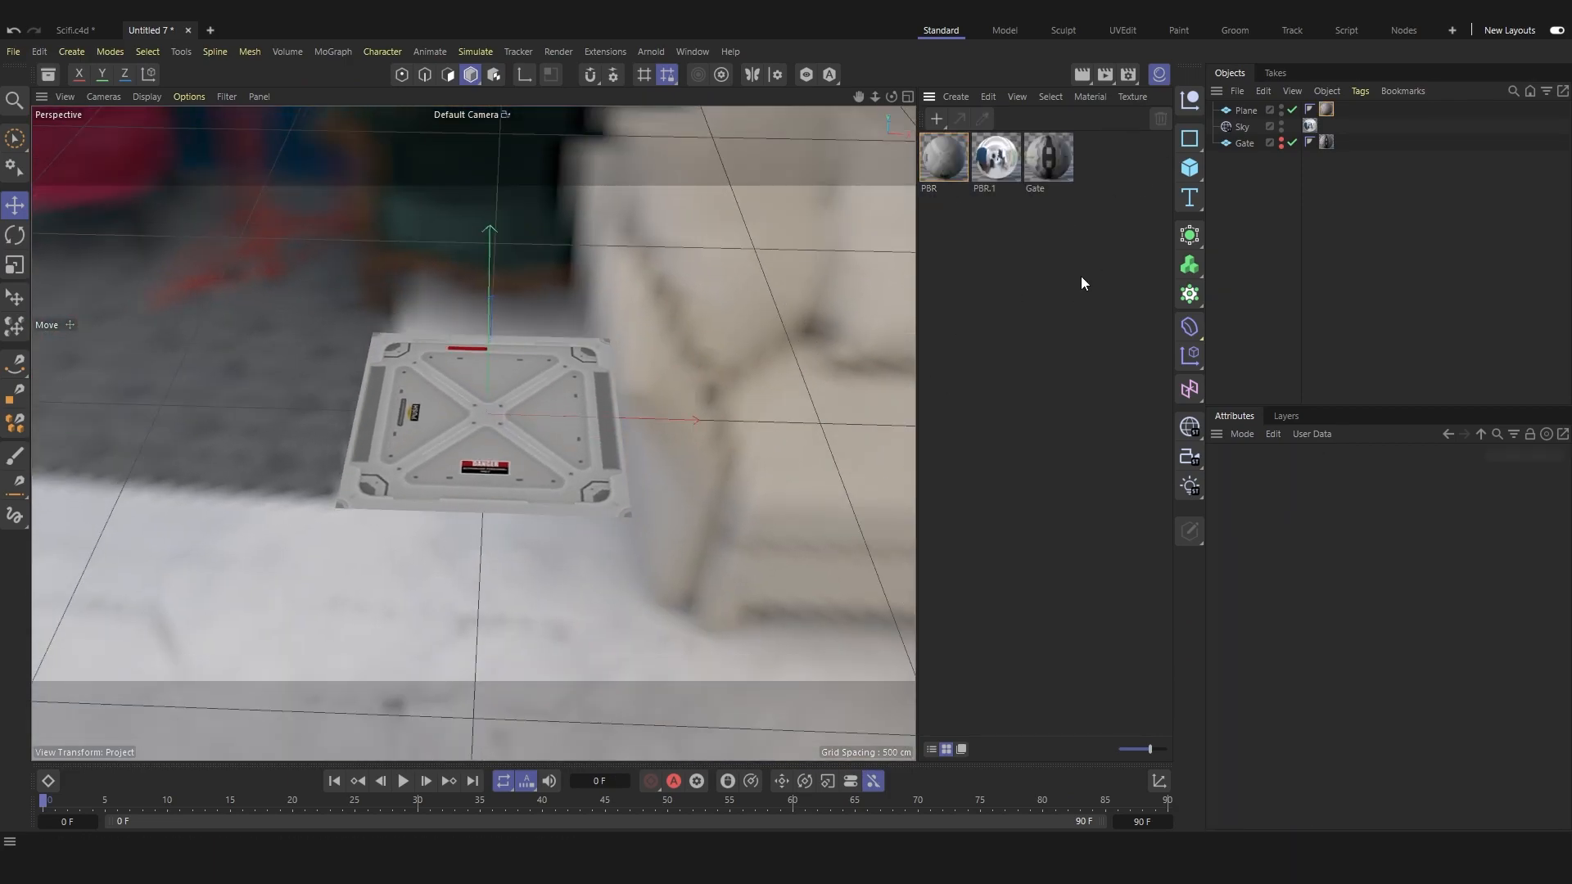
left_click(1103, 76)
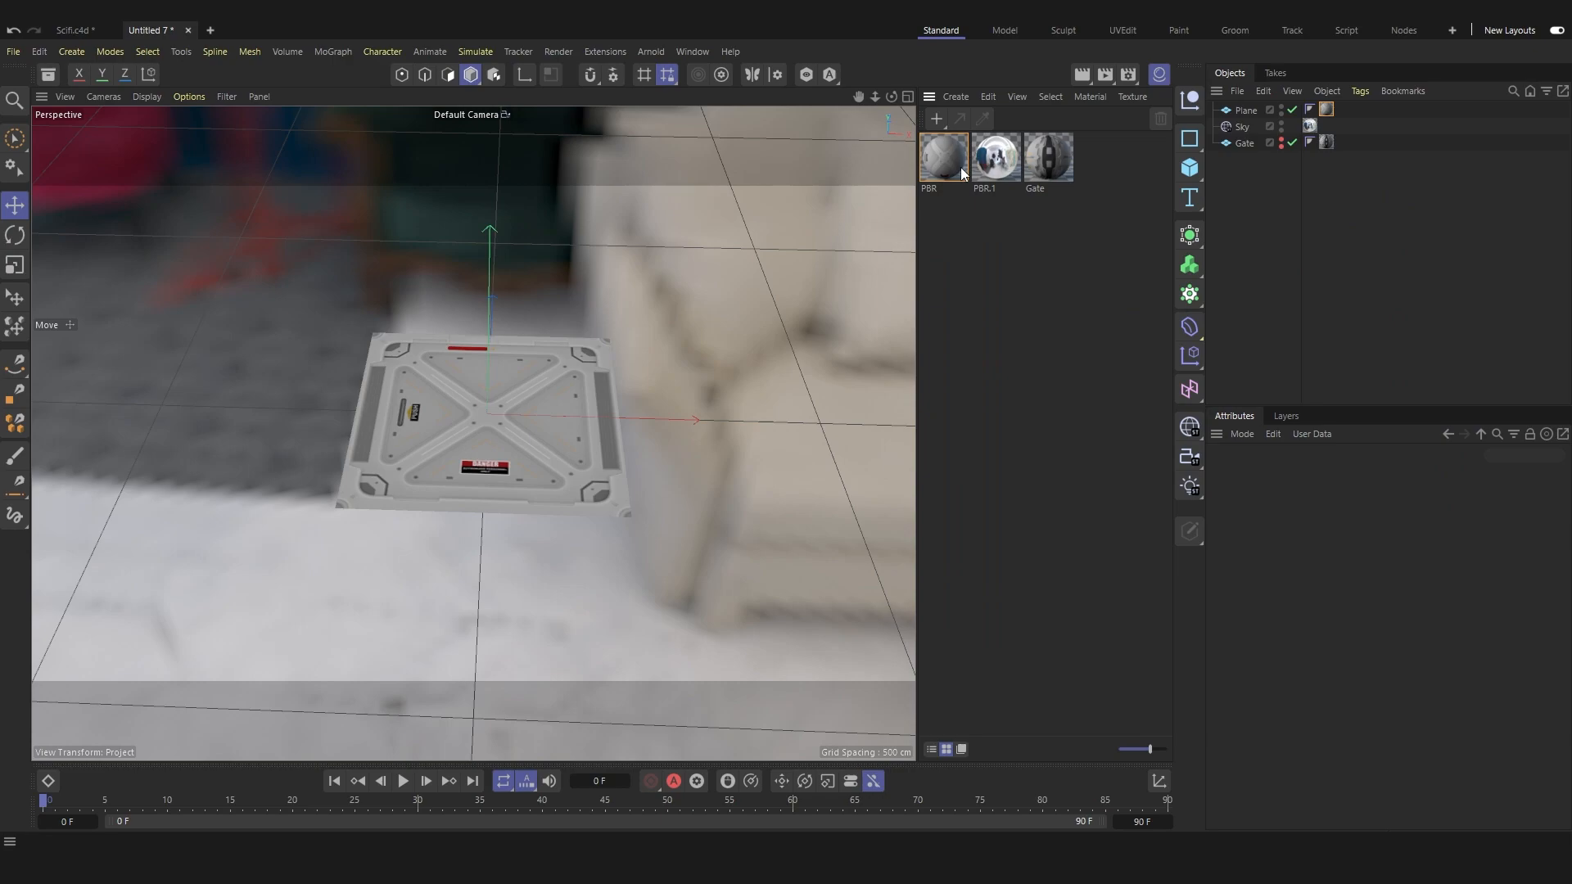
Enable Bump in the panel material and load the Sci - Fi panel 2 height map without copying it to the project.
double_click(960, 167)
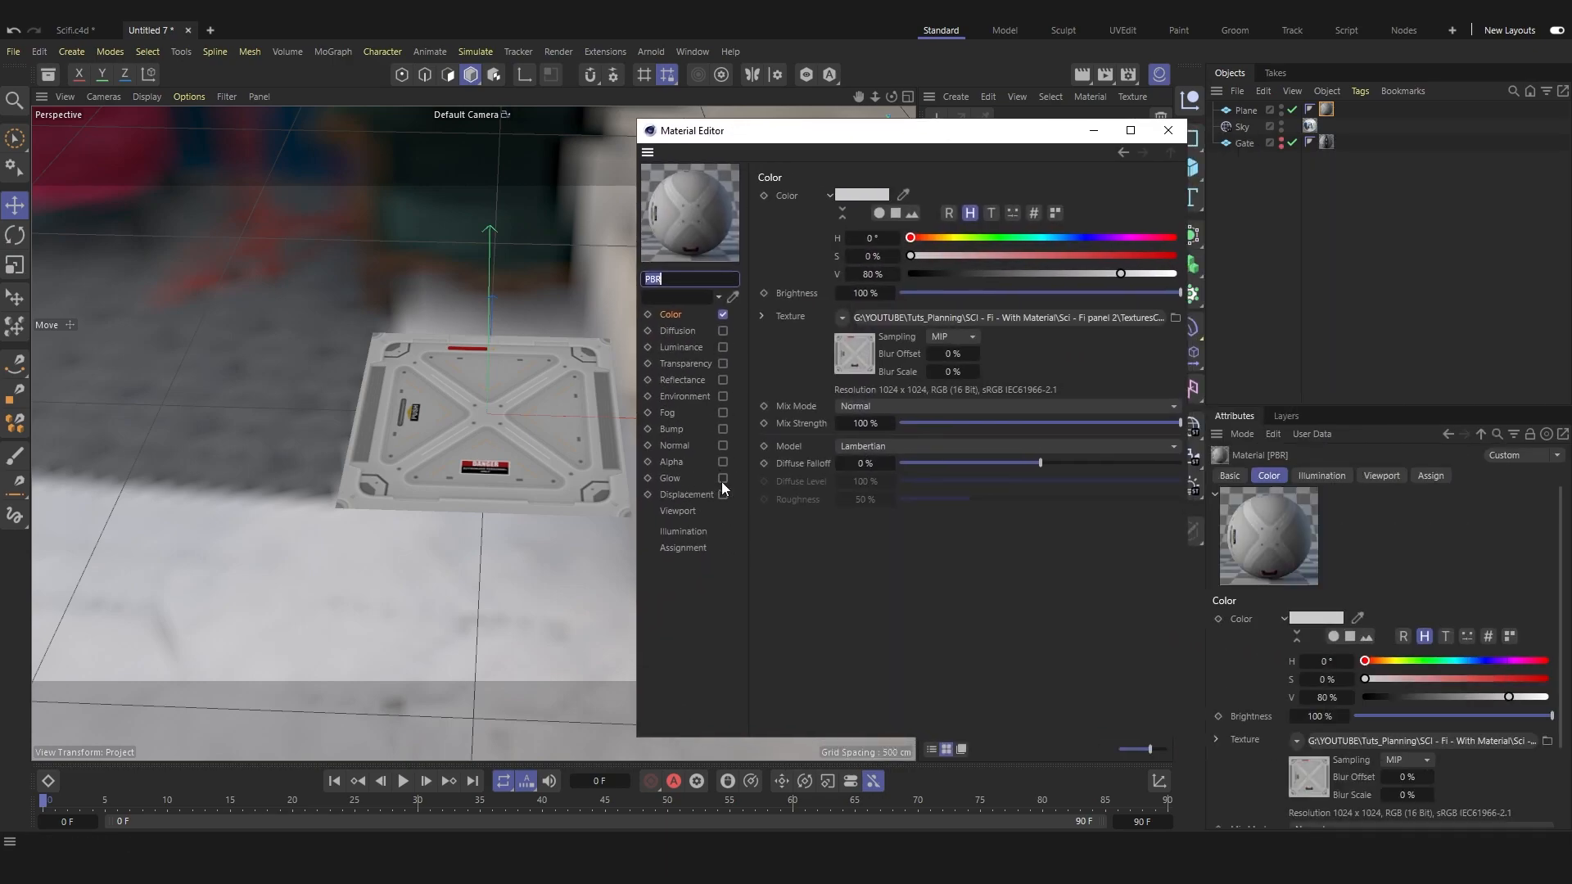
left_click(723, 429)
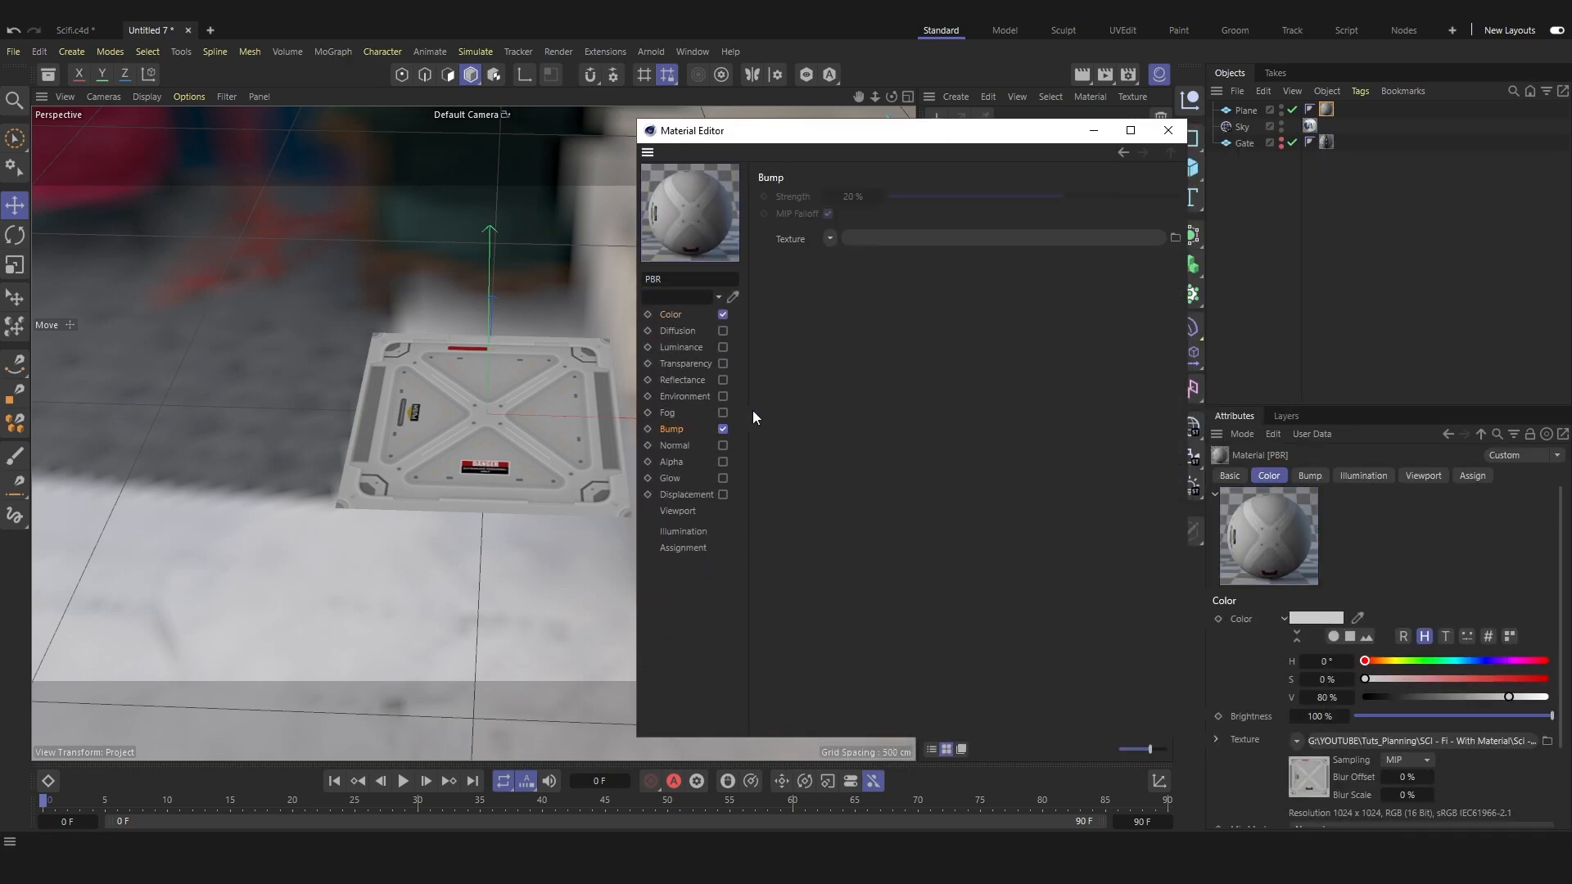
left_click(1175, 238)
left_click(596, 265)
double_click(596, 265)
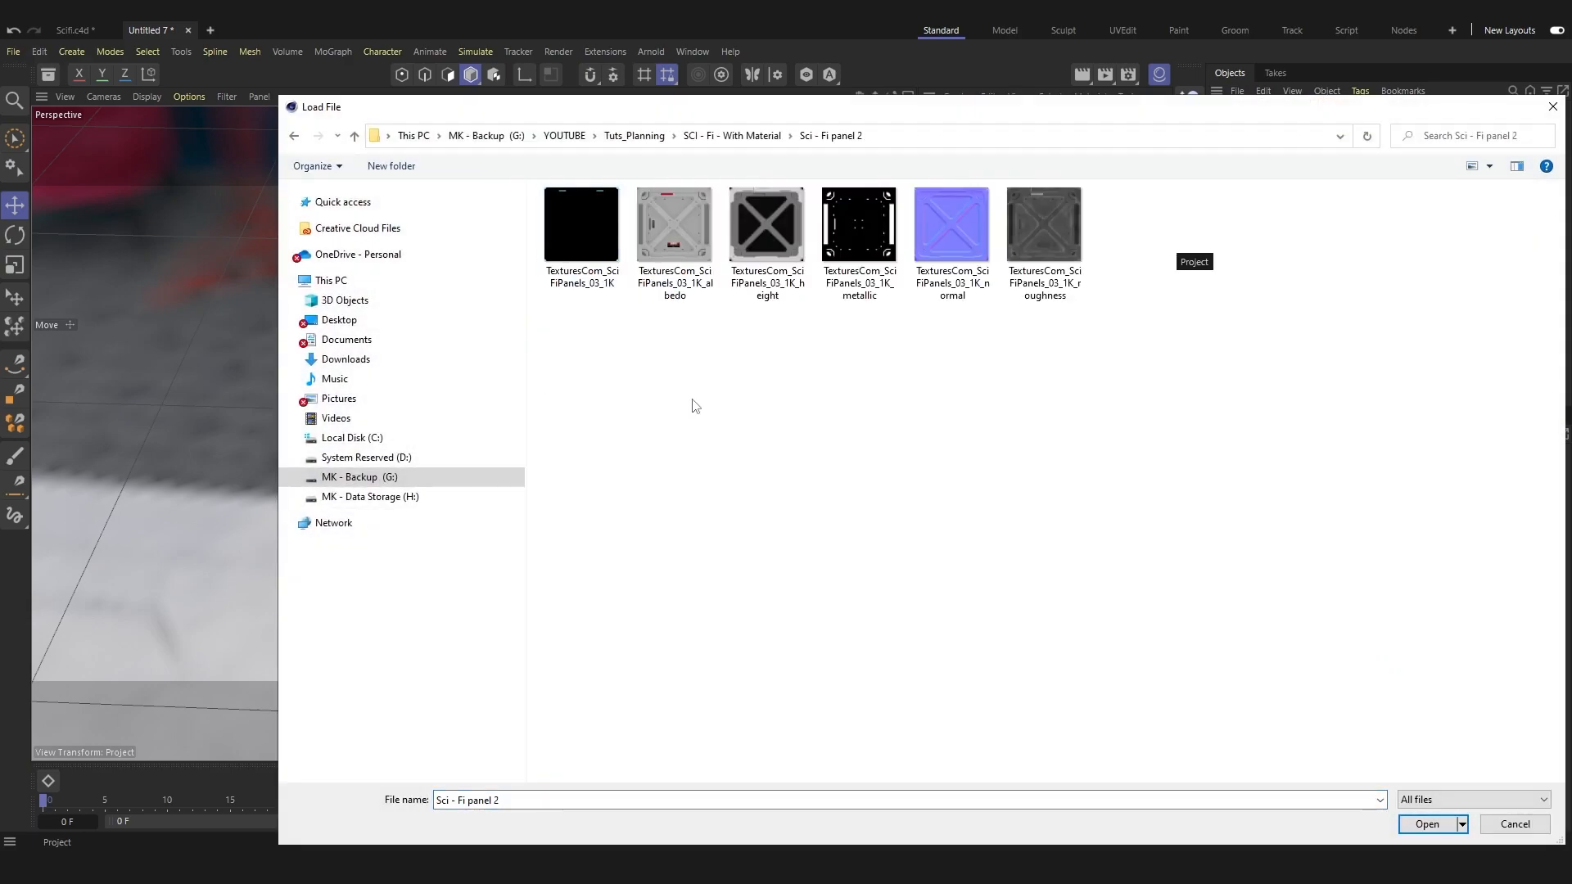
double_click(764, 219)
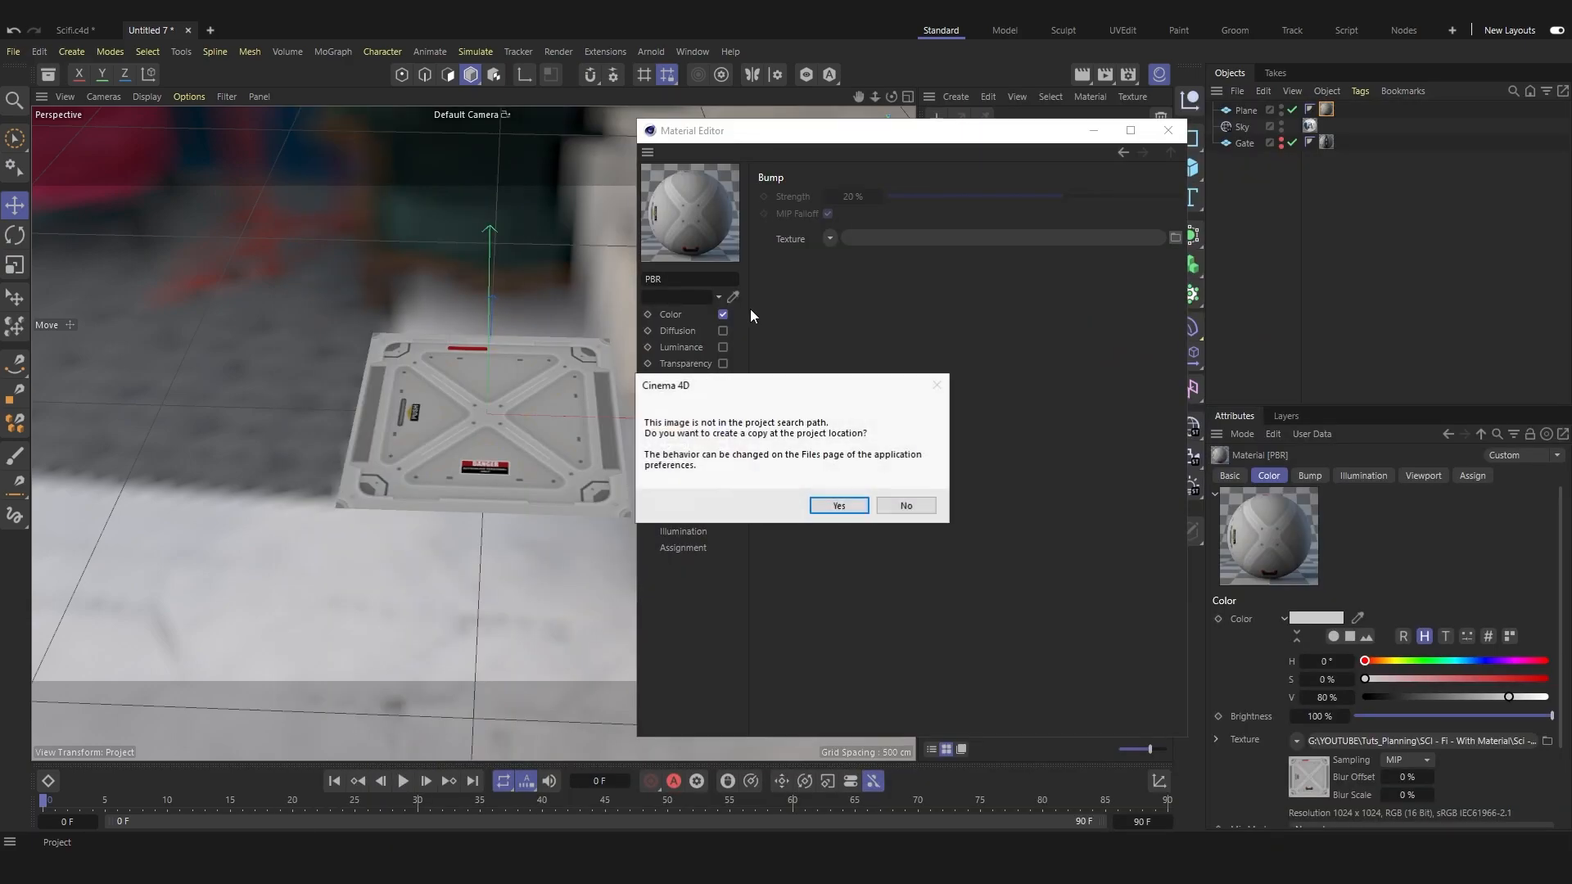
left_click(905, 505)
Enable the panel material's Normal channel and load the Sci - Fi panel 2 normal map without copying it.
left_click(666, 443)
left_click(1171, 299)
double_click(589, 265)
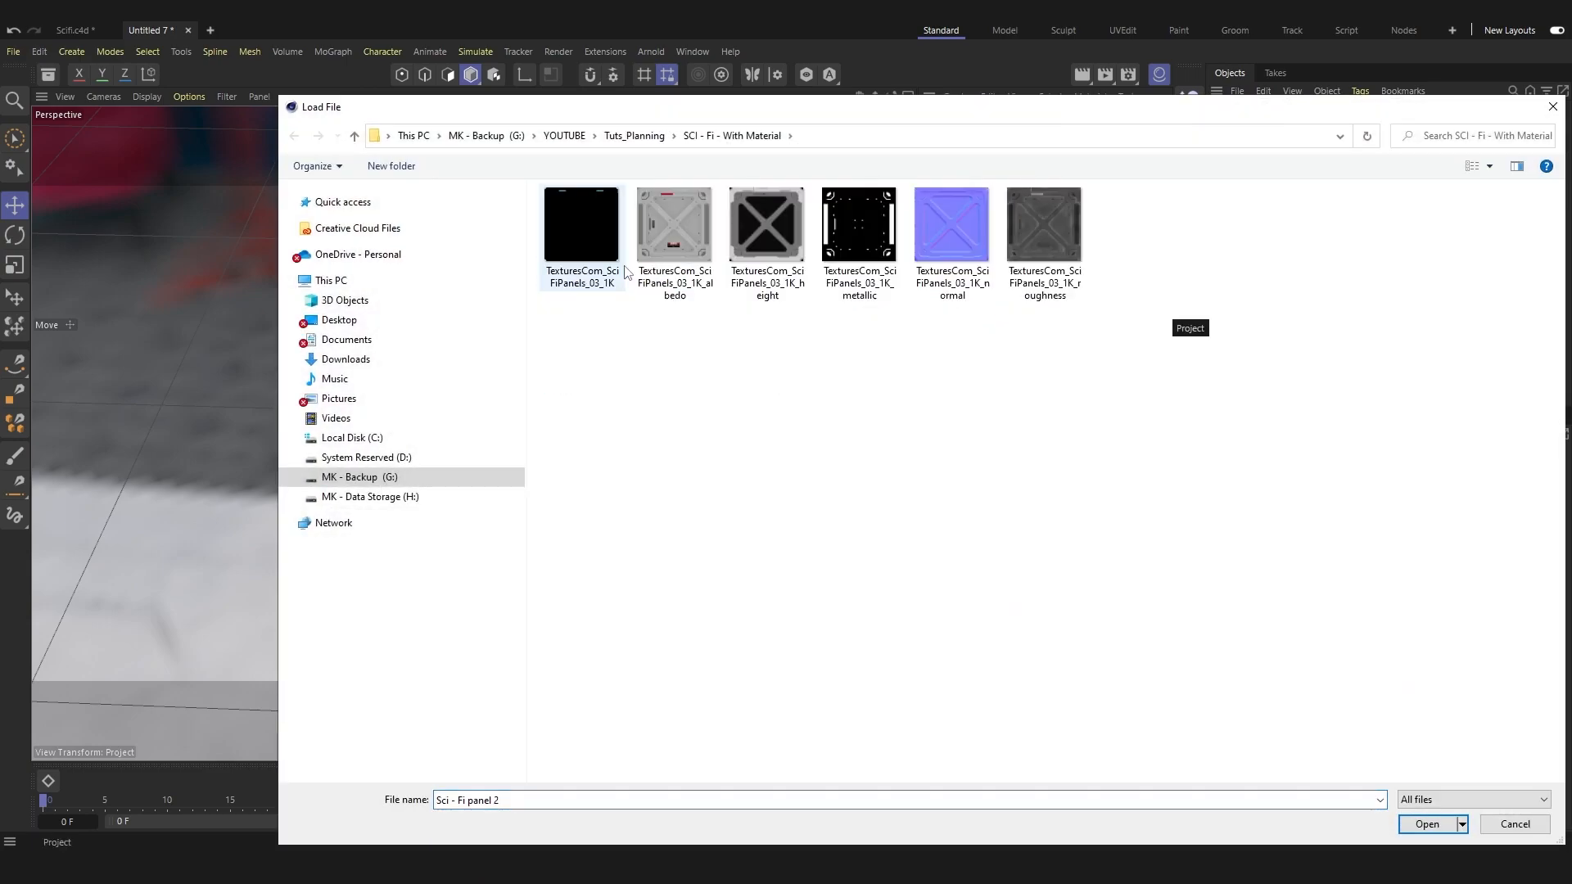
double_click(969, 236)
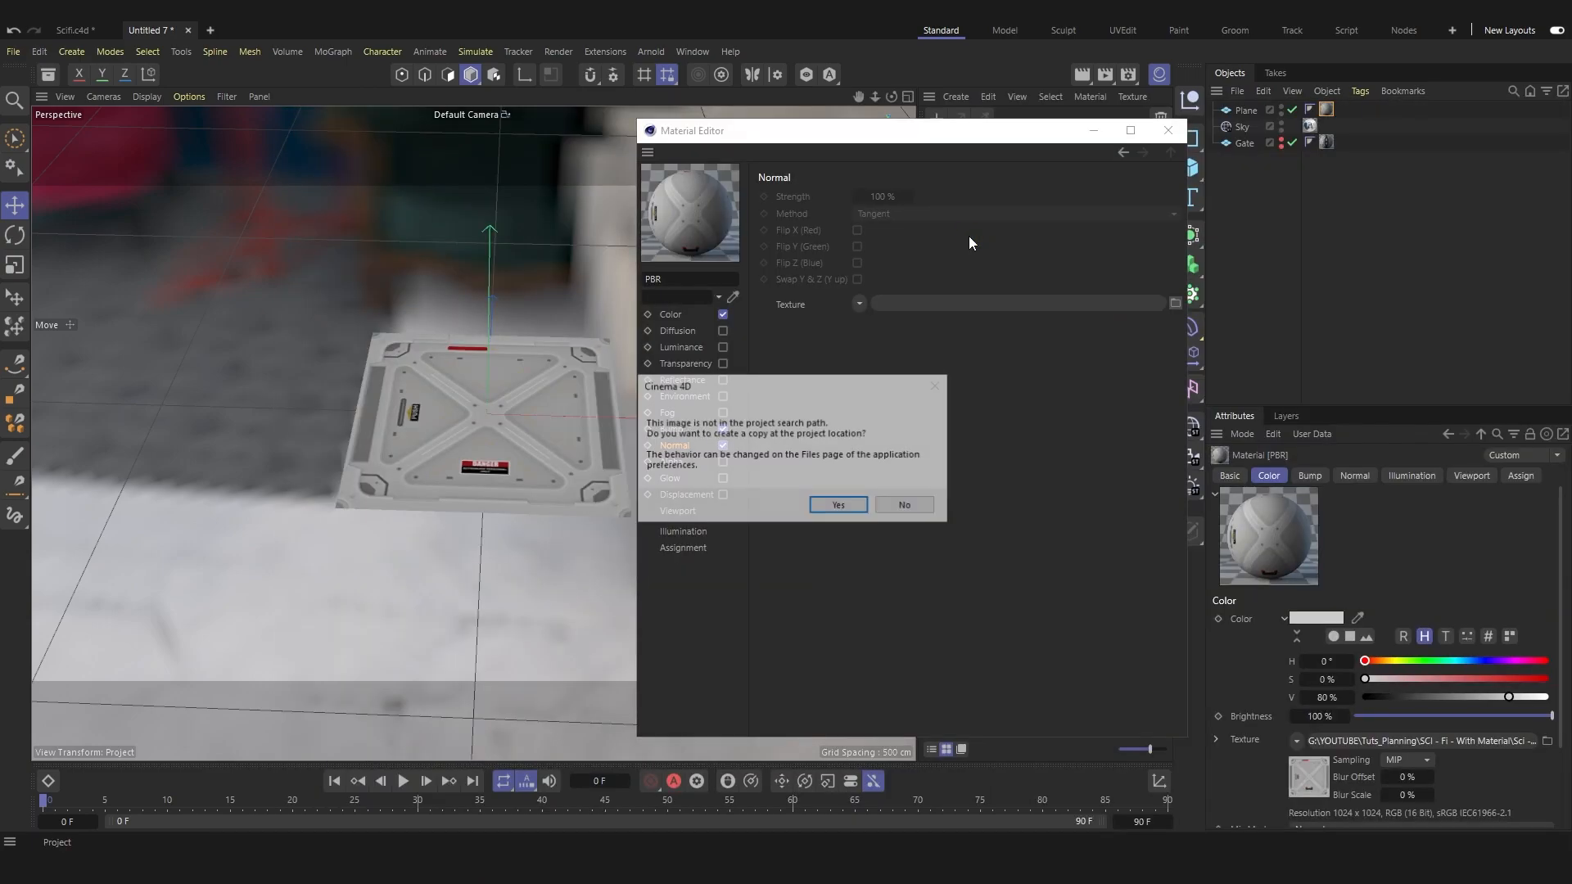
left_click(901, 505)
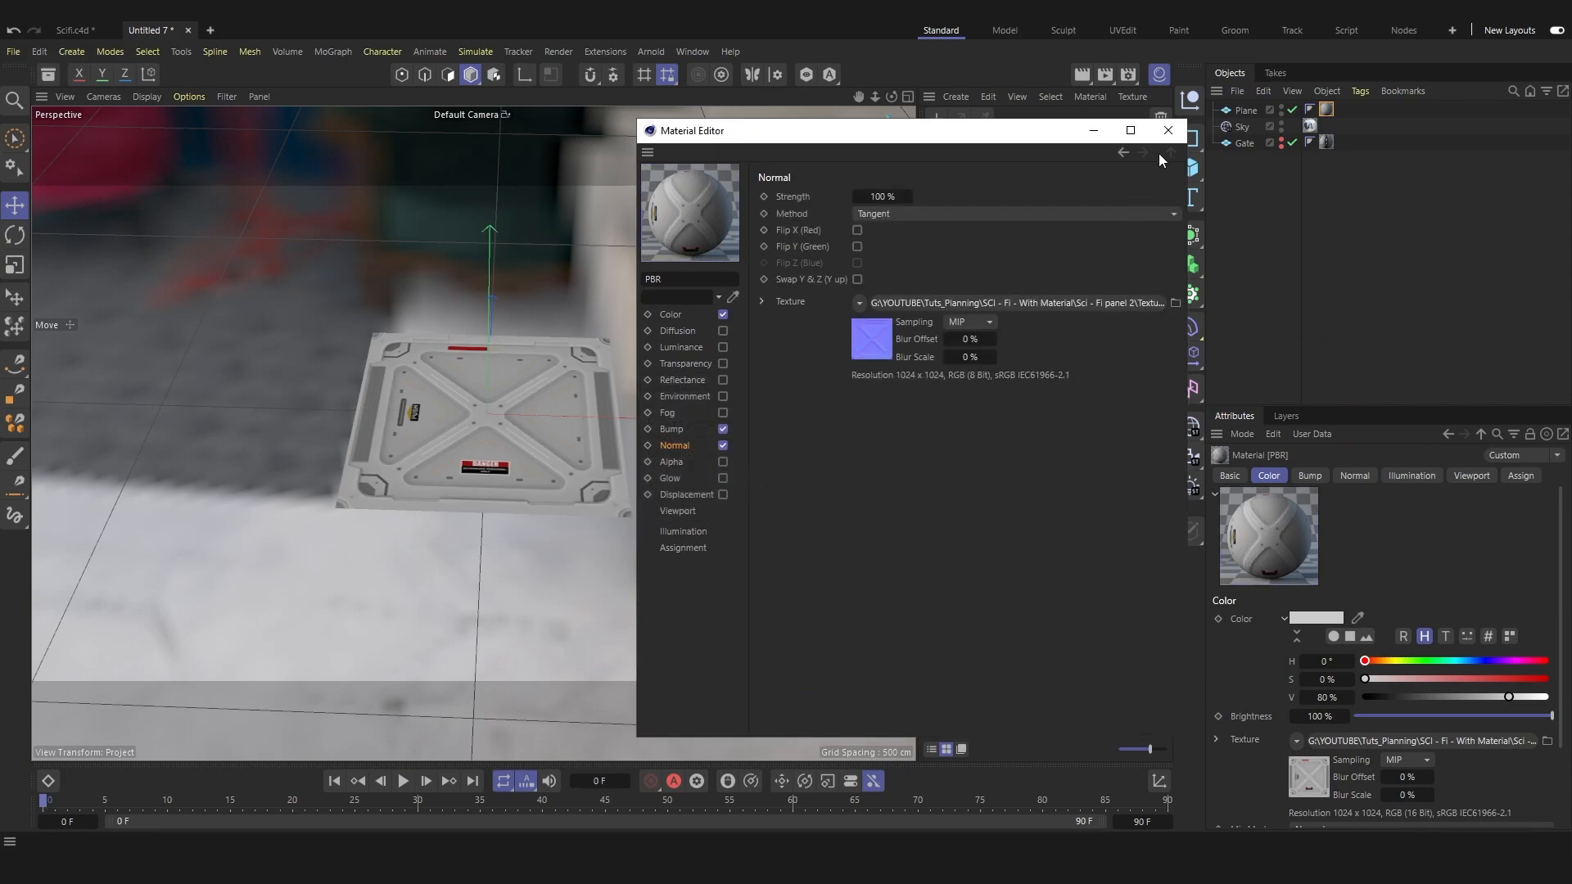
left_click(1168, 131)
Render the plane to the Picture Viewer to check the bump and normal maps.
left_click(1116, 145)
left_click(1101, 77)
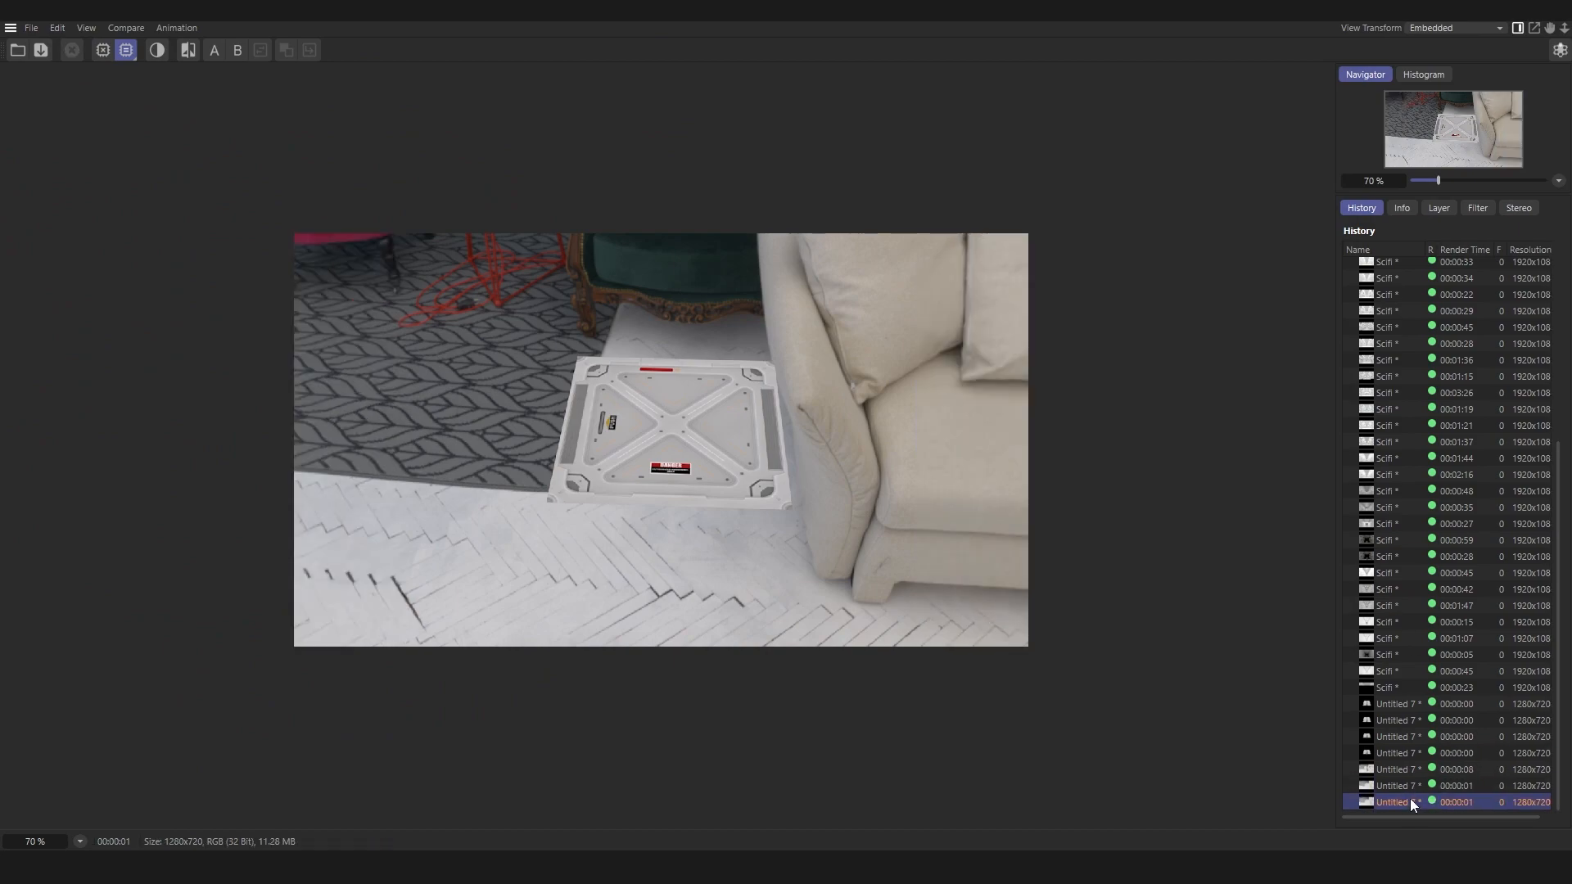
left_click_drag(1232, 14, 1139, 28)
left_click(1469, 31)
Set the panel material's normal map strength to 400 % and check the Bump channel settings.
double_click(955, 164)
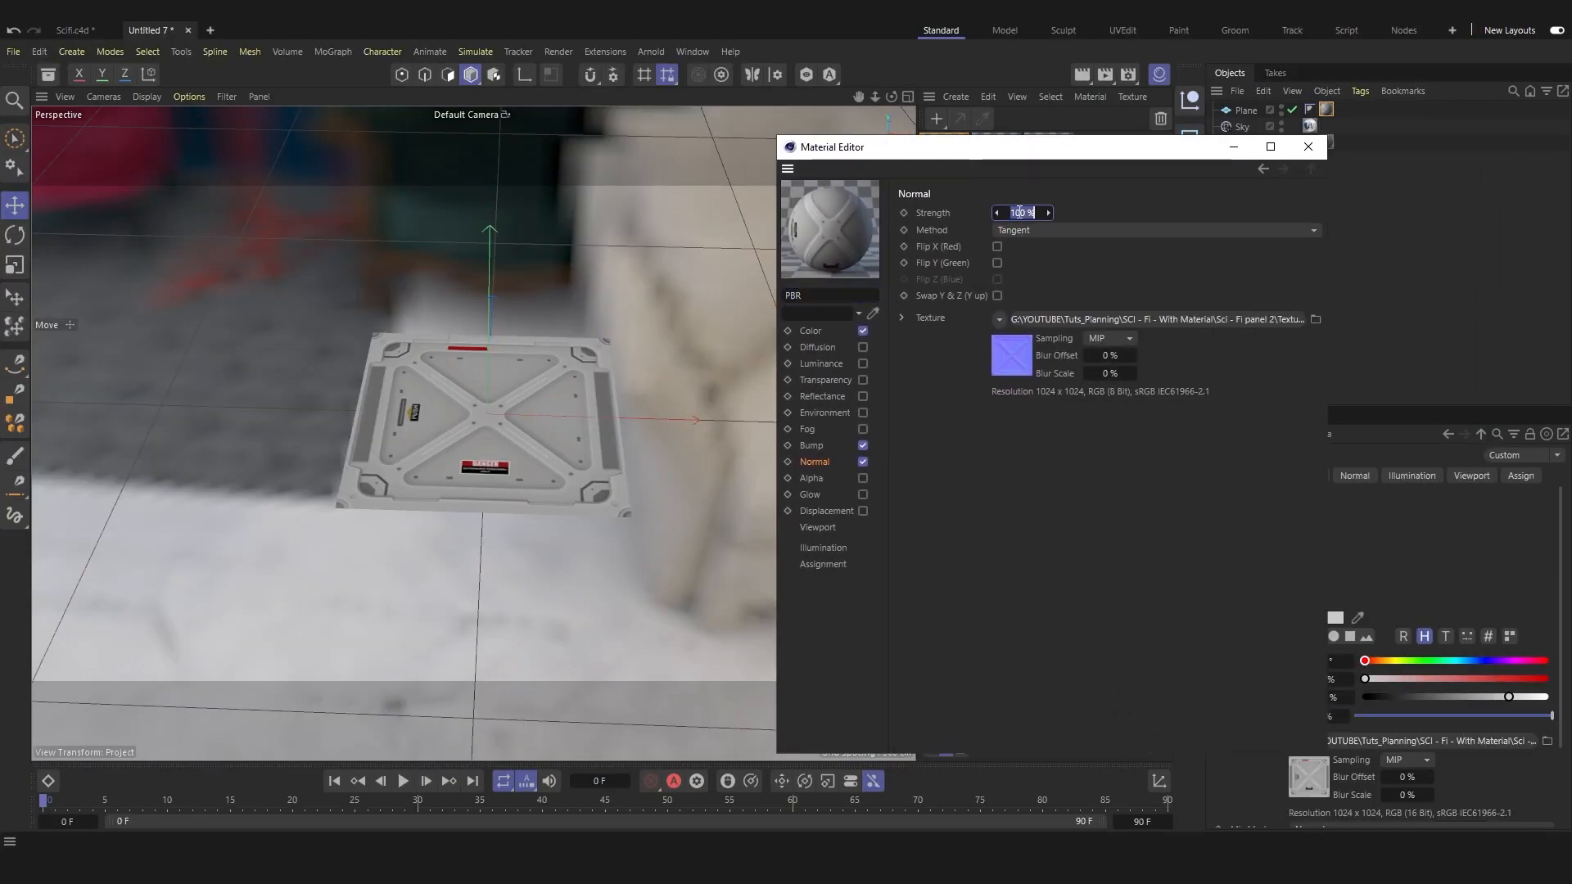
left_click_drag(1025, 213, 1018, 215)
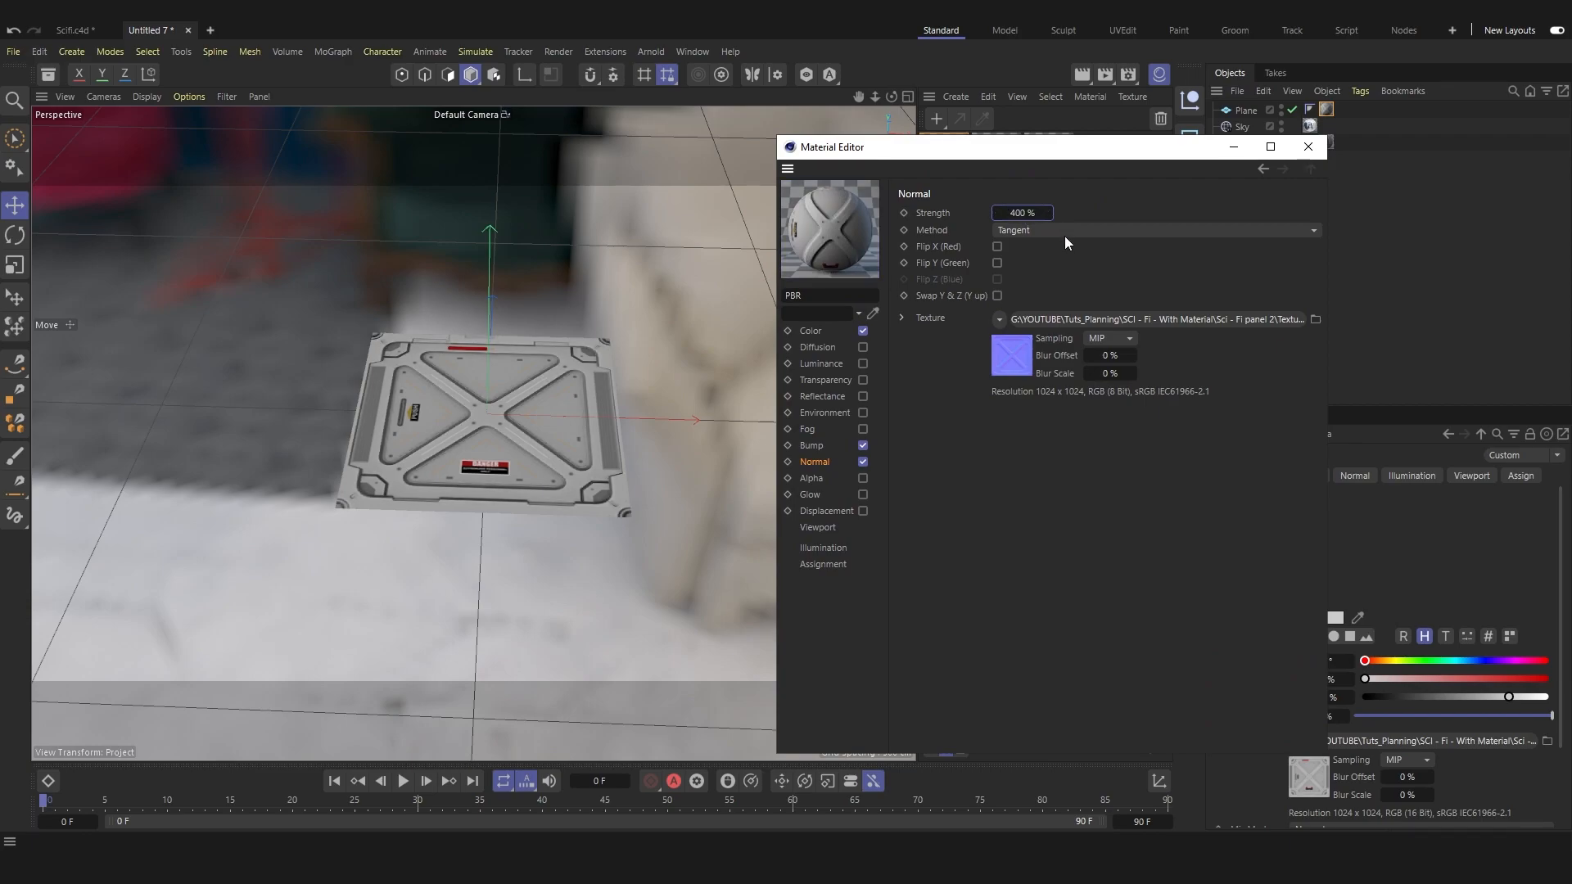
left_click(812, 445)
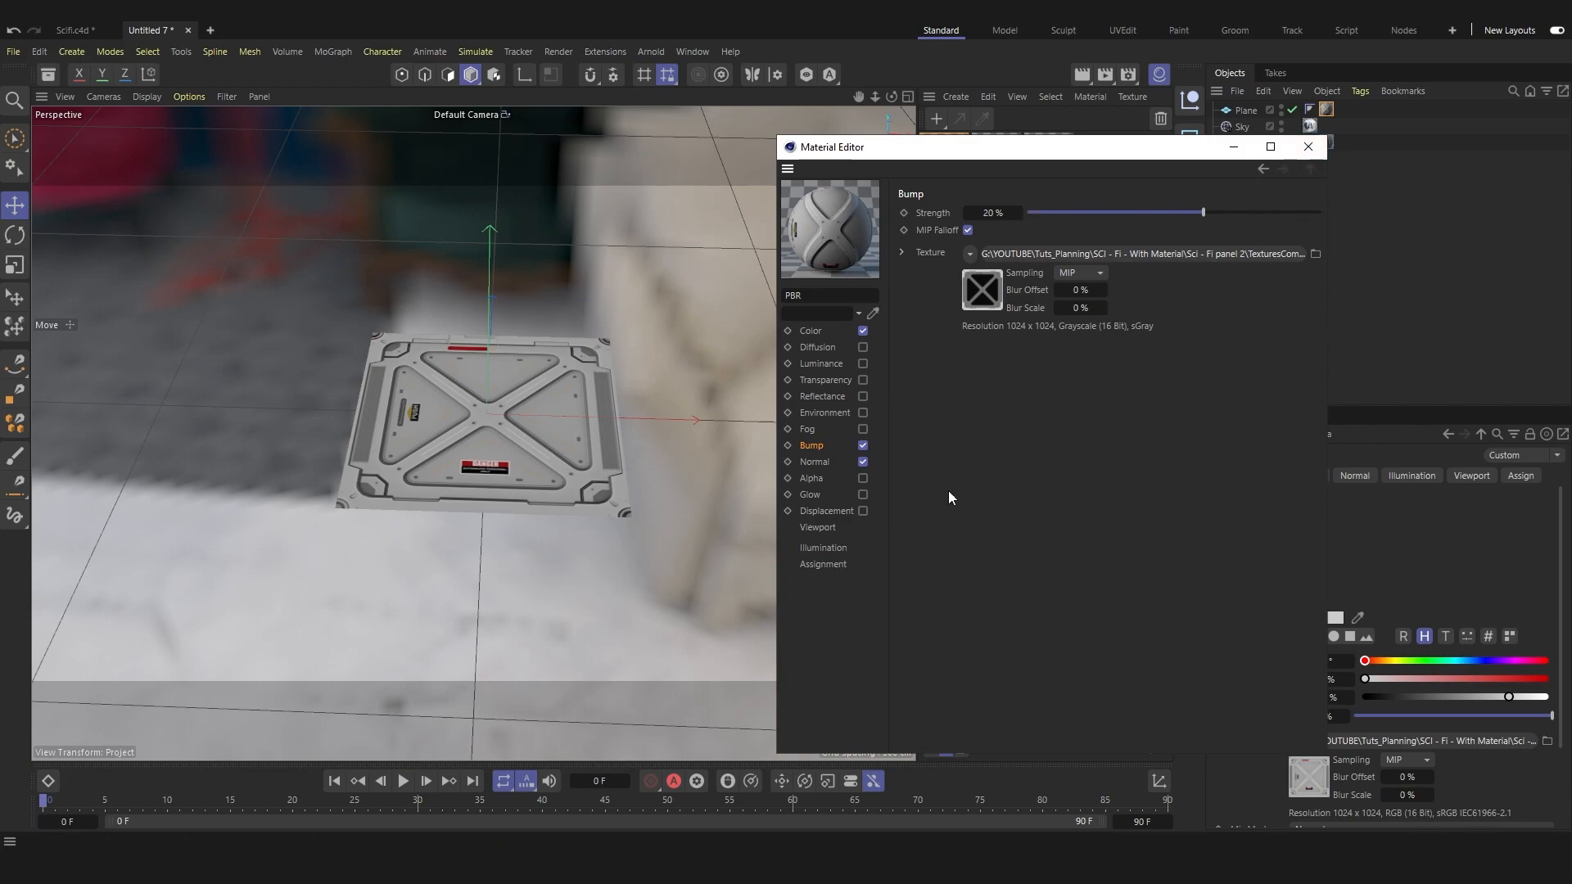
Enable Displacement in the panel material and load the Sci - Fi panel 2 height map as its texture.
left_click(863, 512)
left_click(1315, 272)
double_click(595, 267)
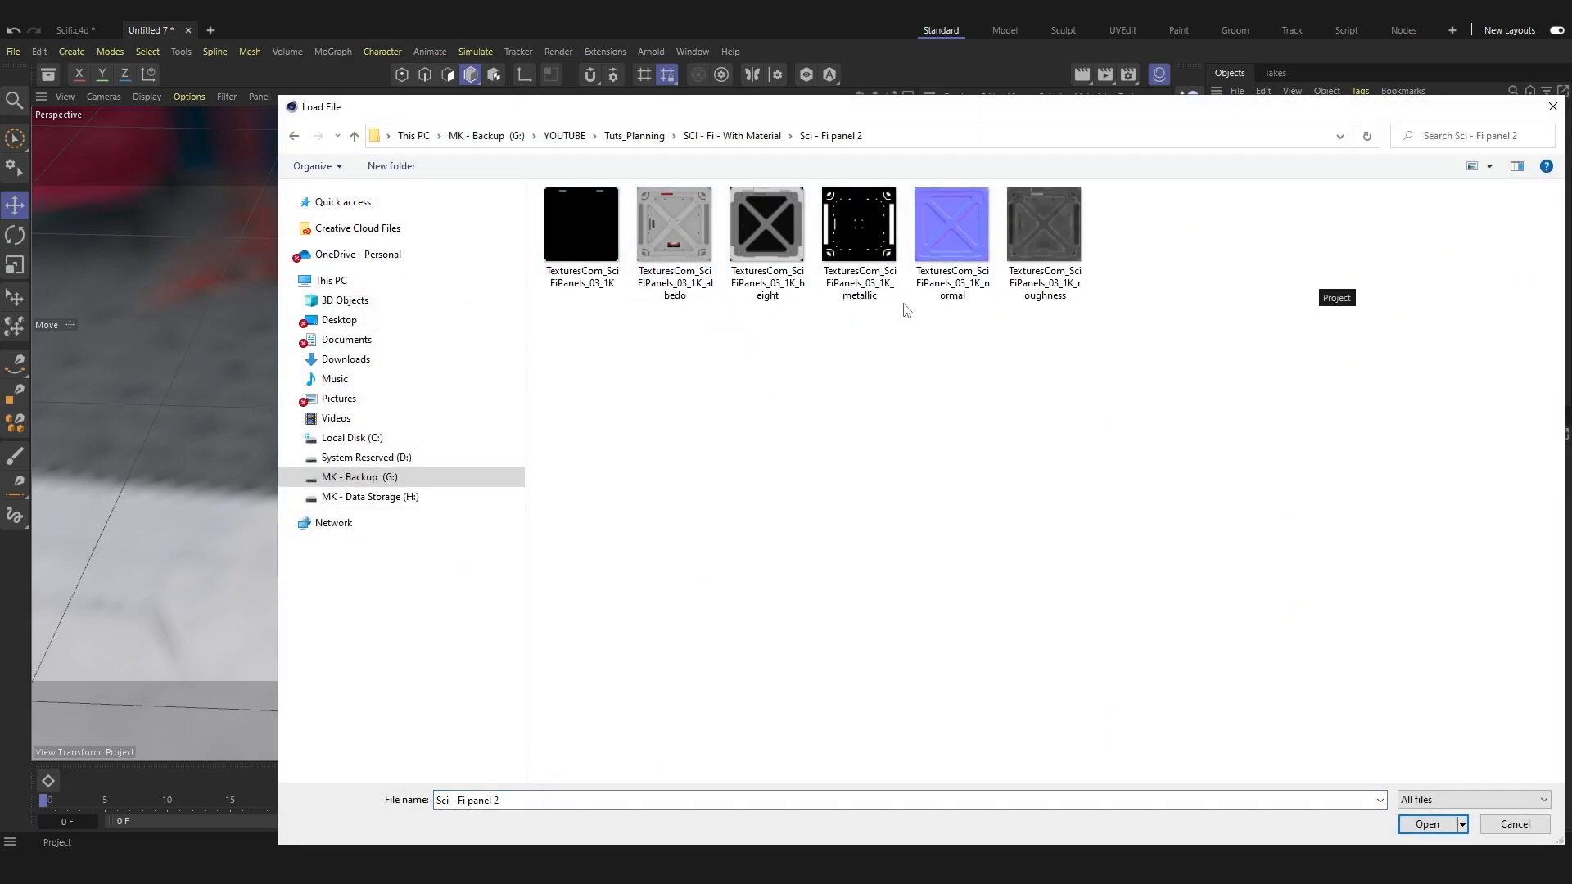
double_click(768, 230)
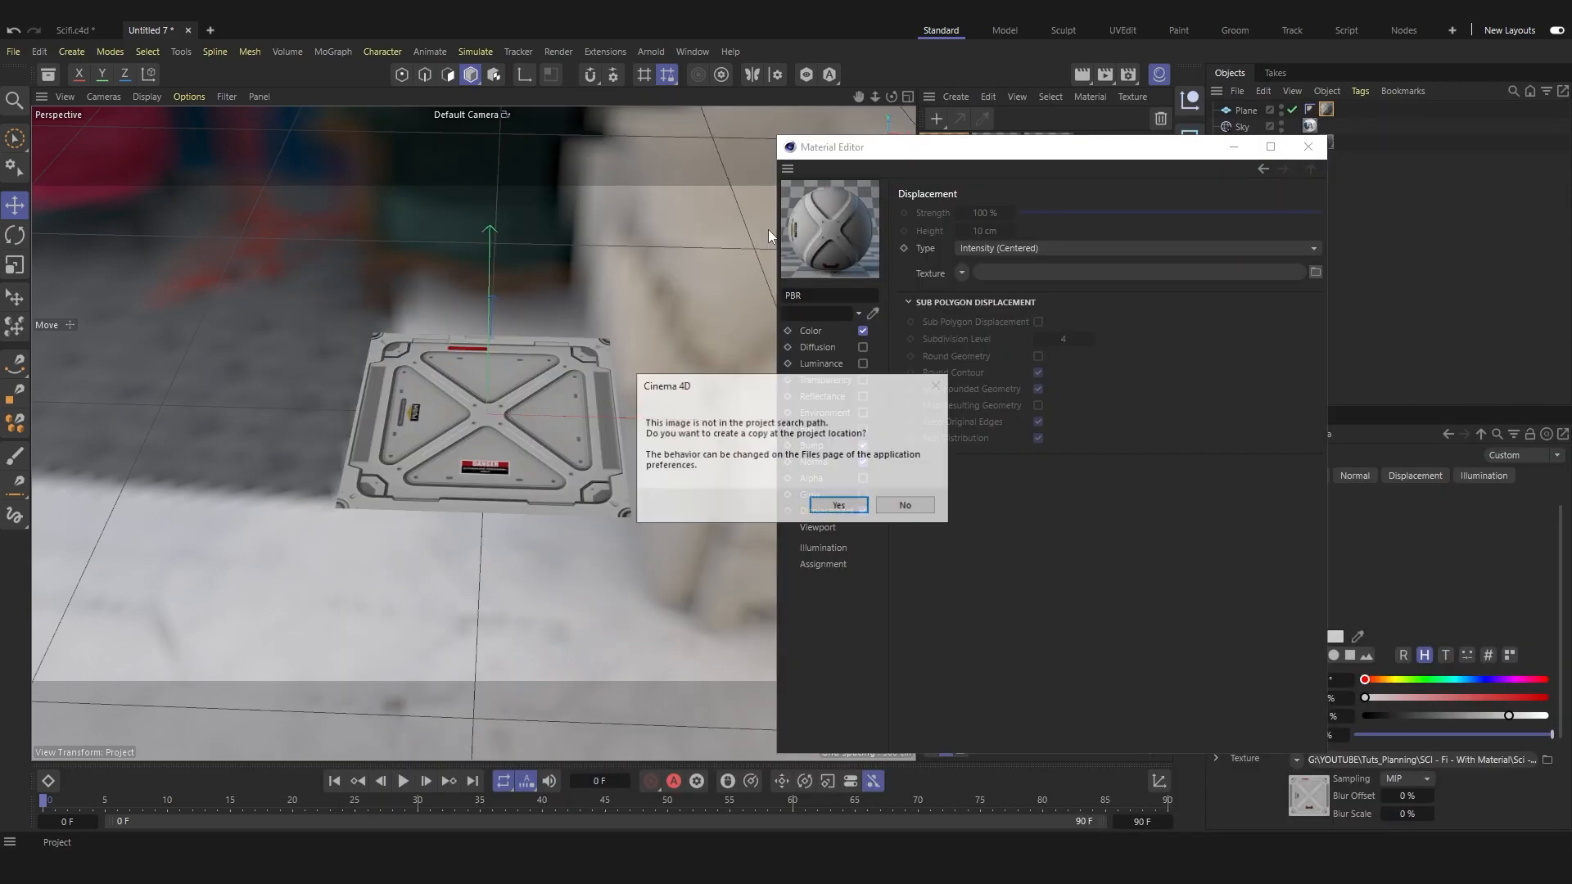
left_click(826, 511)
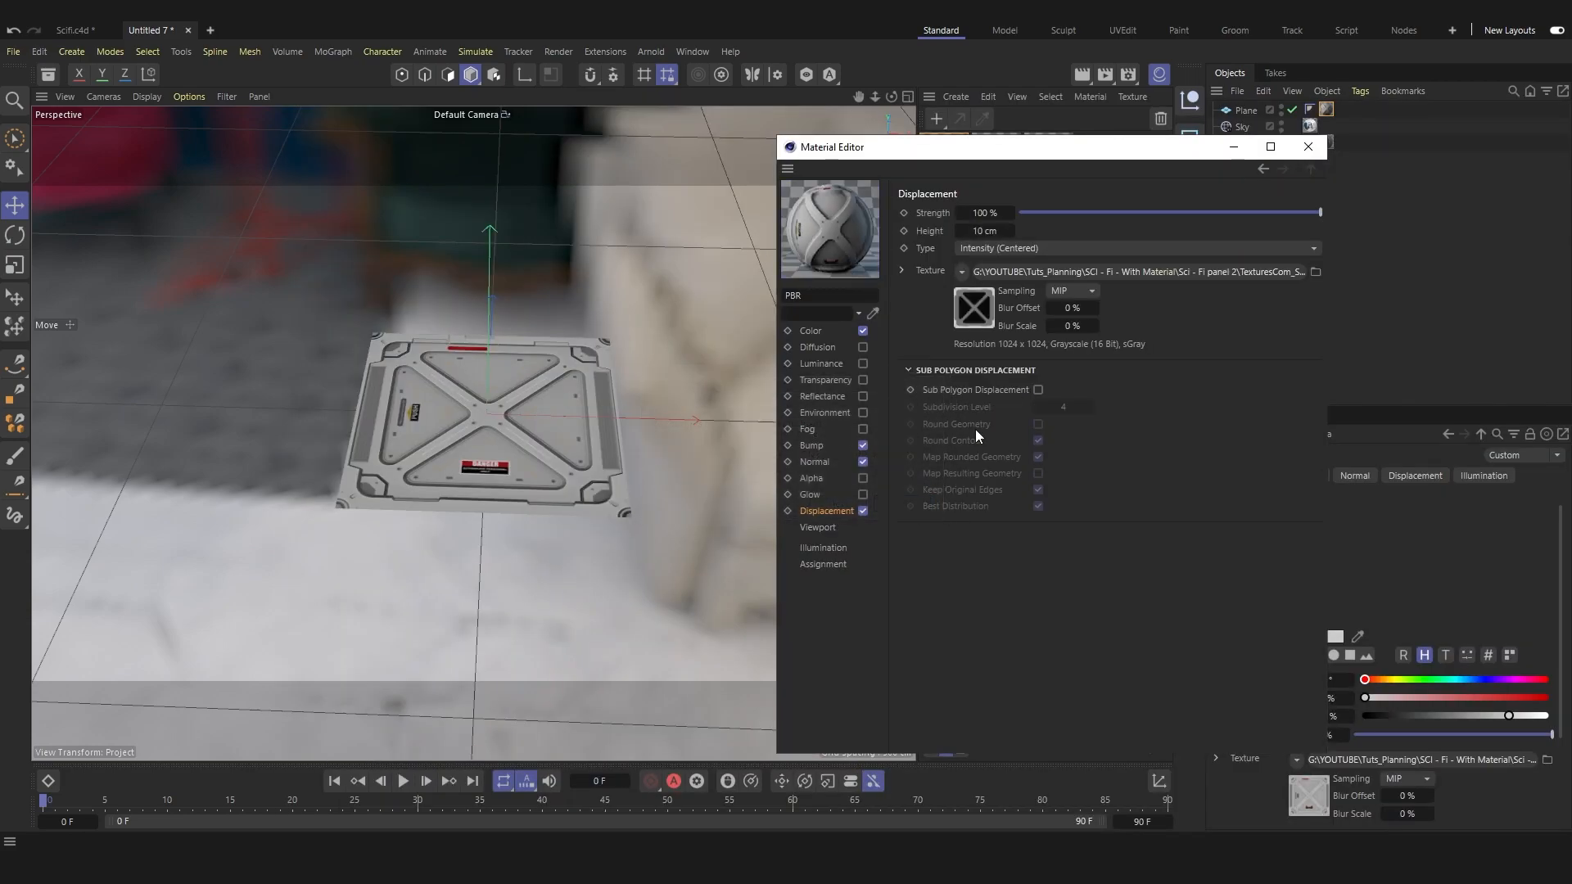
left_click(1307, 146)
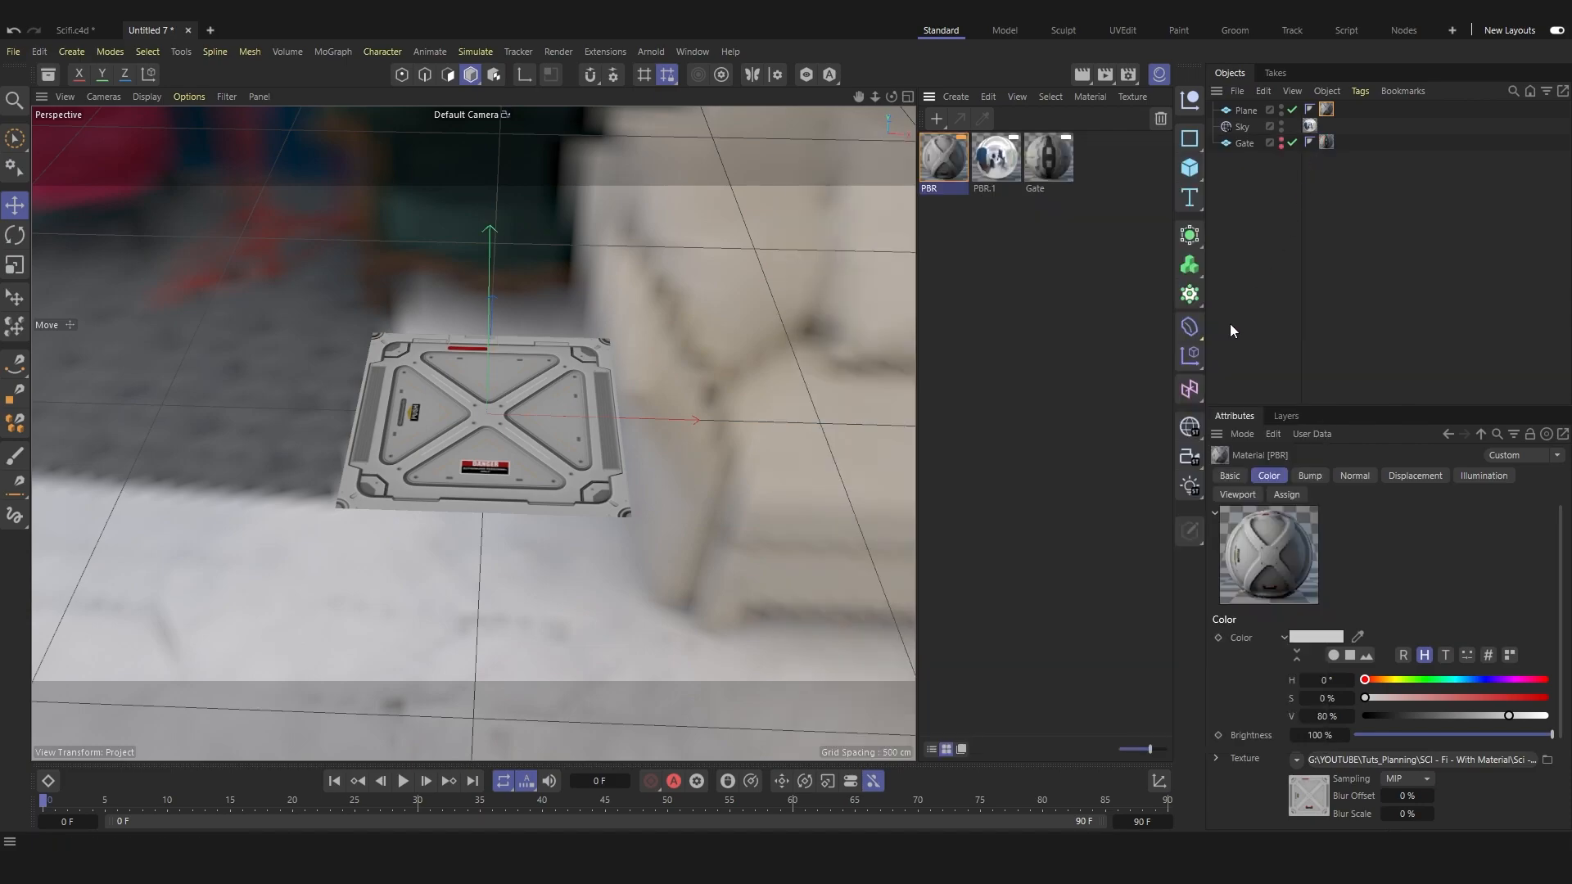
Render the plane to the Picture Viewer to check the displacement.
left_click(1030, 316)
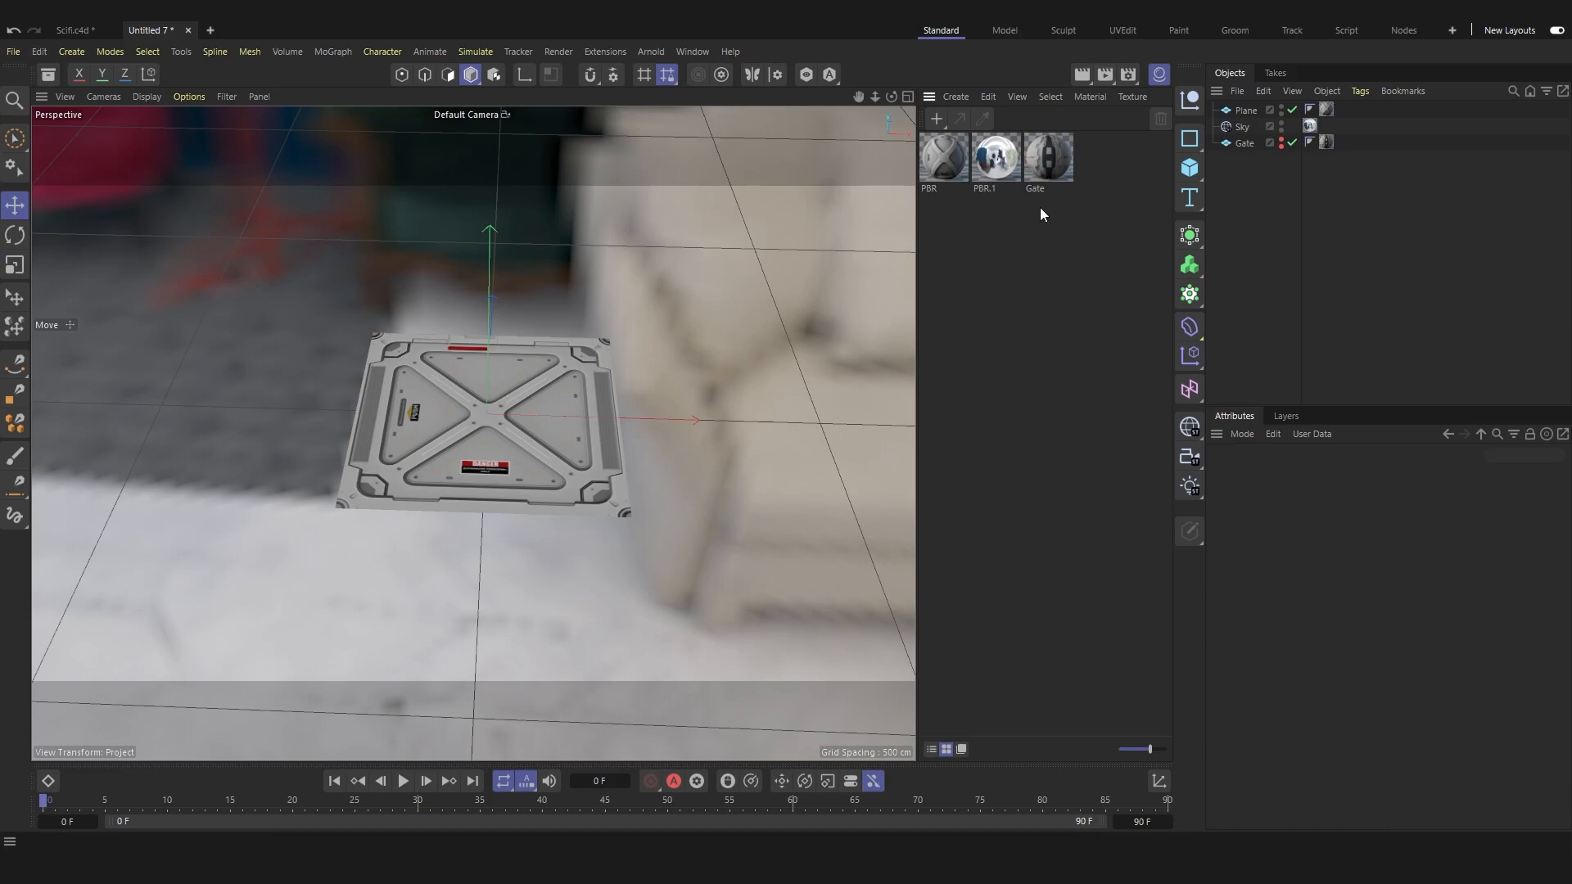
left_click(1105, 74)
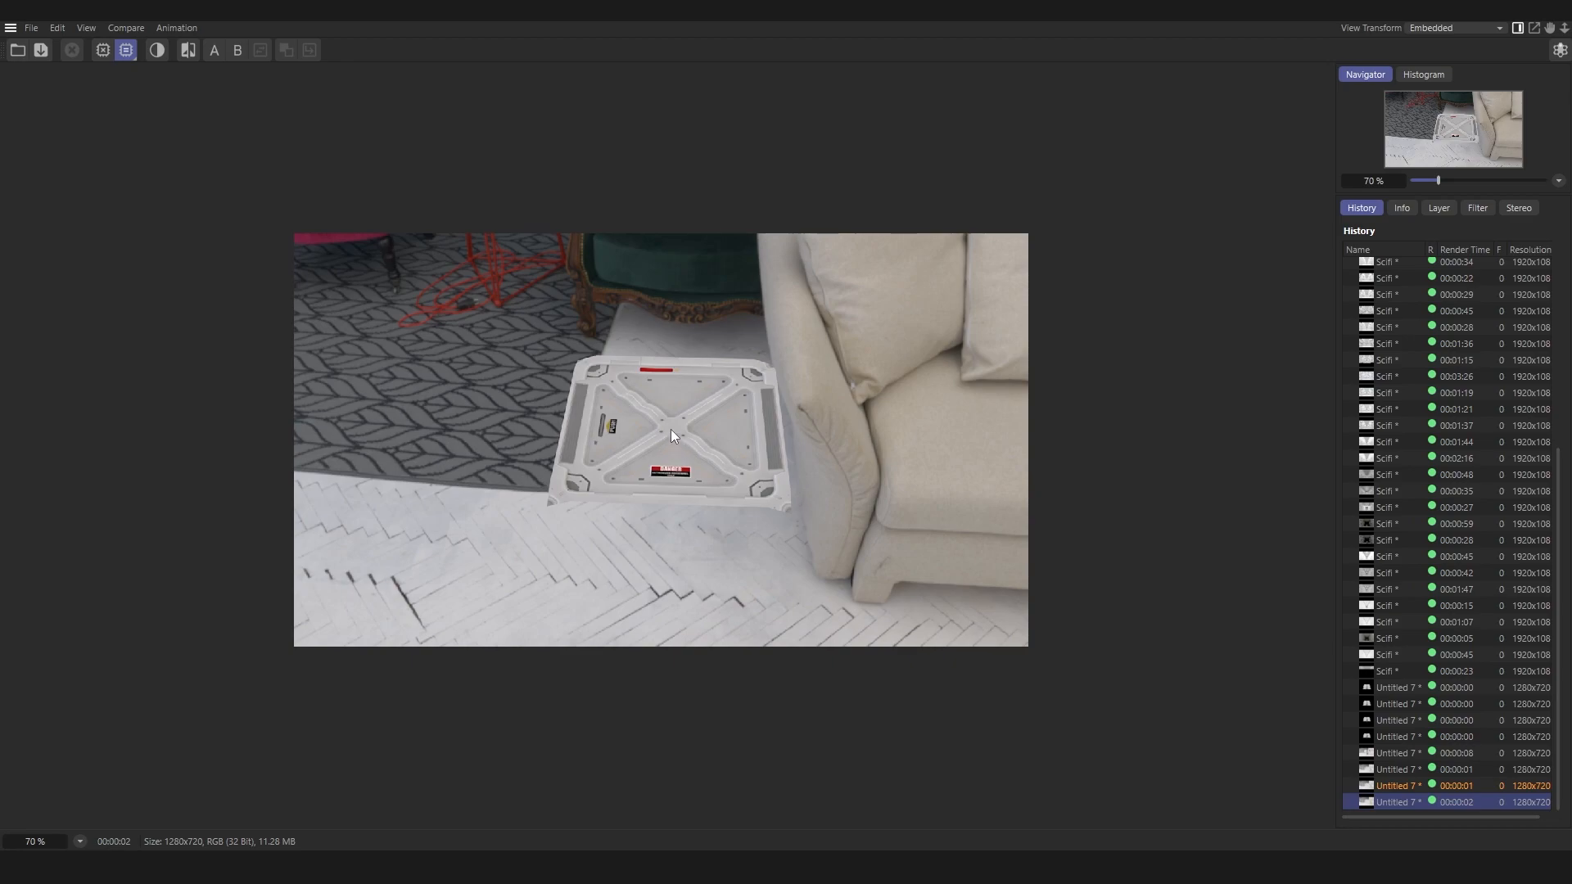
left_click(1553, 12)
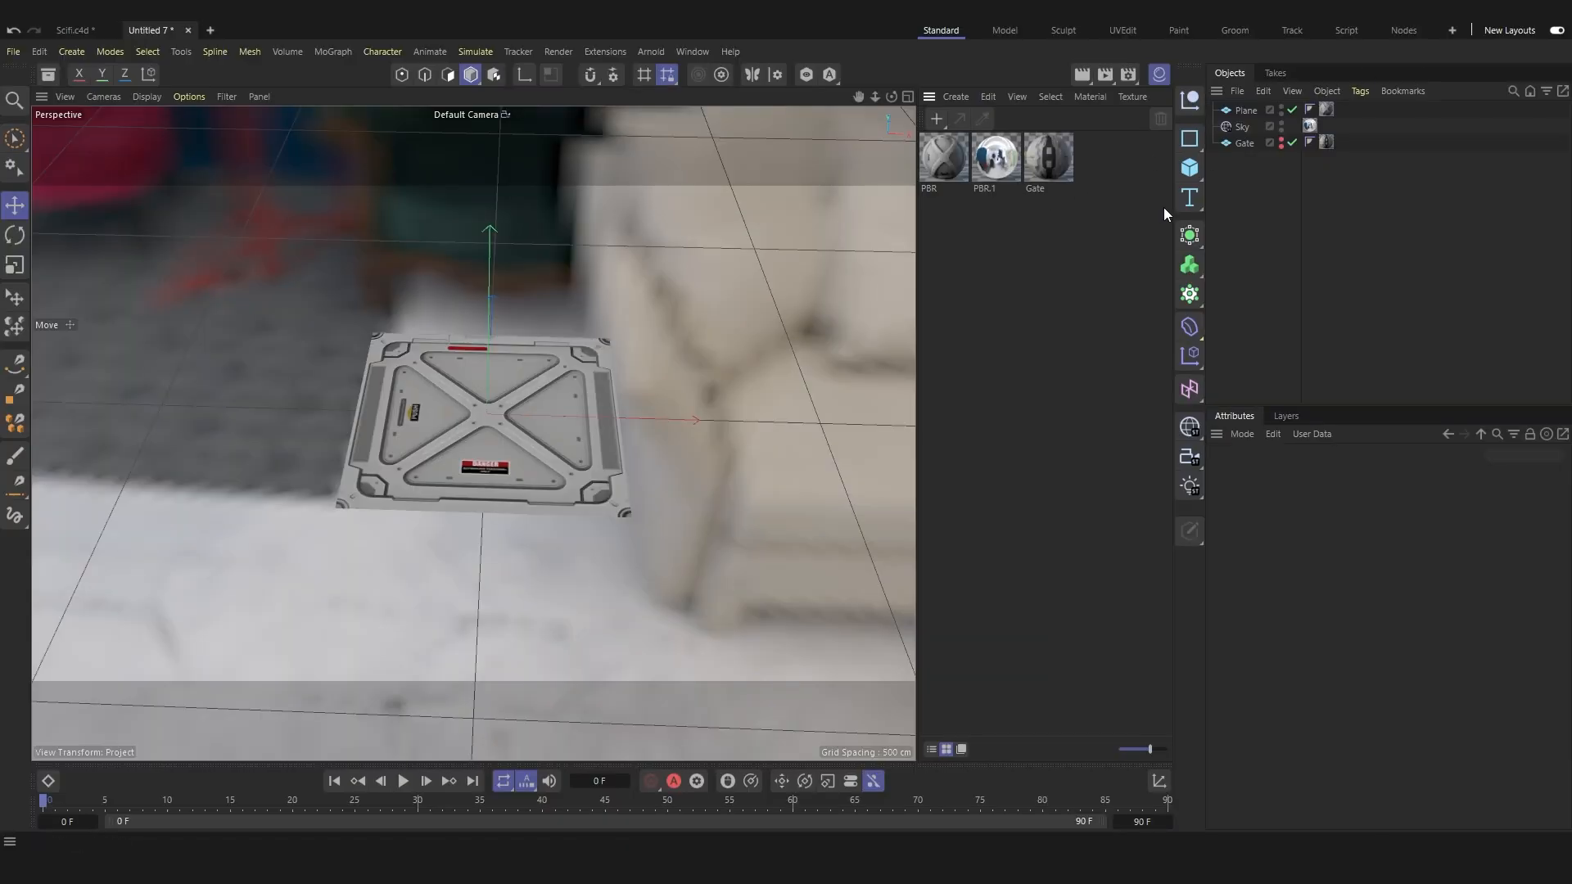
Enable Sub Polygon Displacement in the panel material's Displacement channel.
double_click(951, 161)
left_click(1213, 390)
left_click_drag(1146, 148, 980, 167)
left_click(1320, 166)
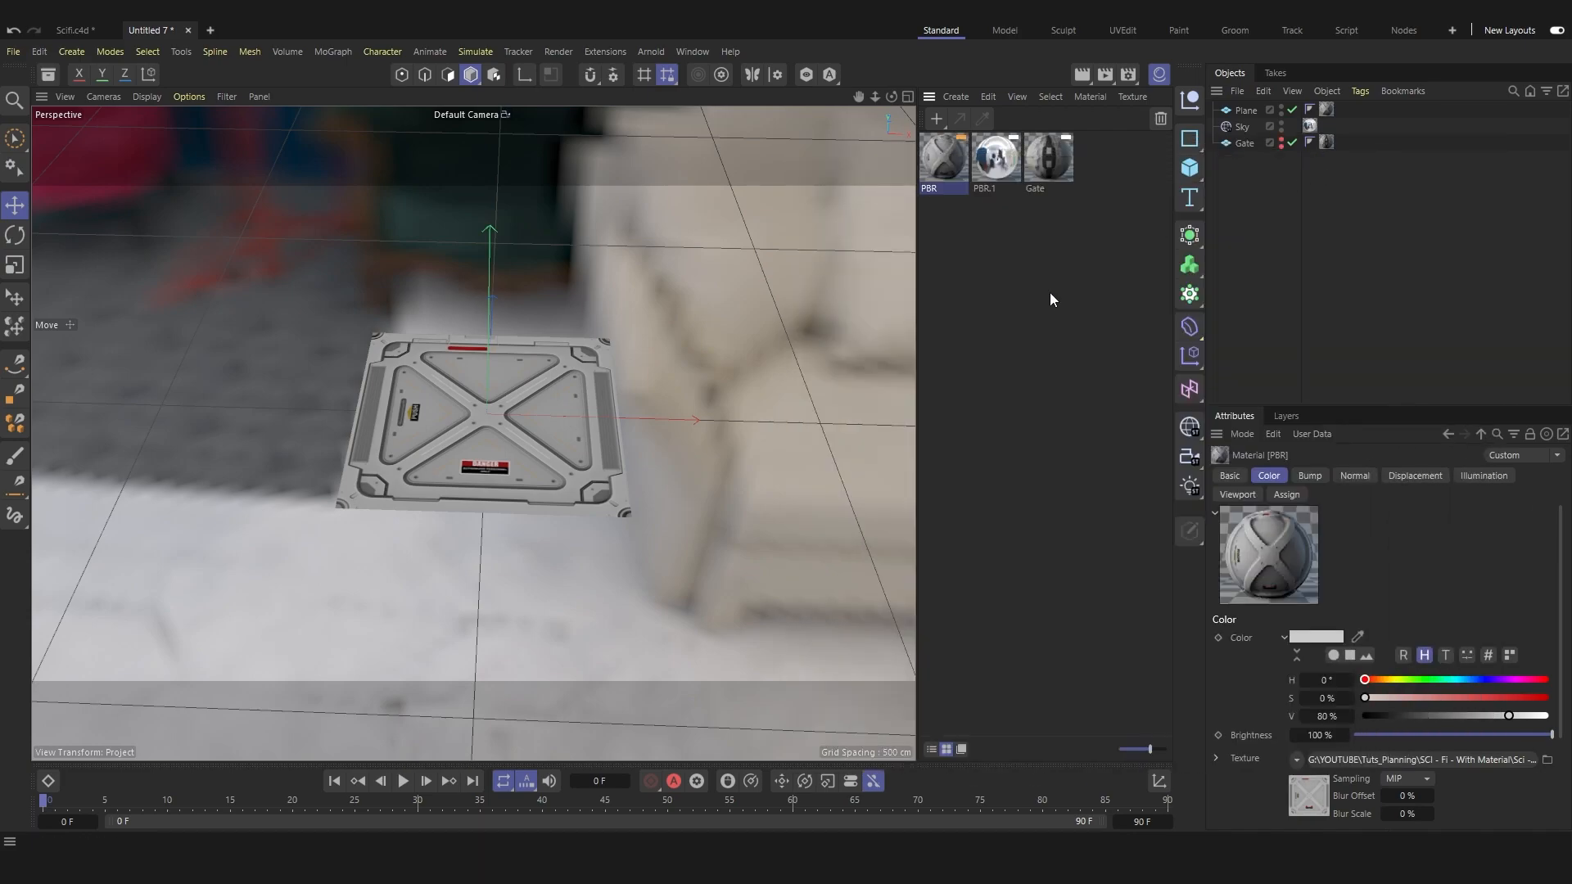
Check the sub-polygon displacement with a viewport render and a closer render in the Picture Viewer.
left_click(1080, 76)
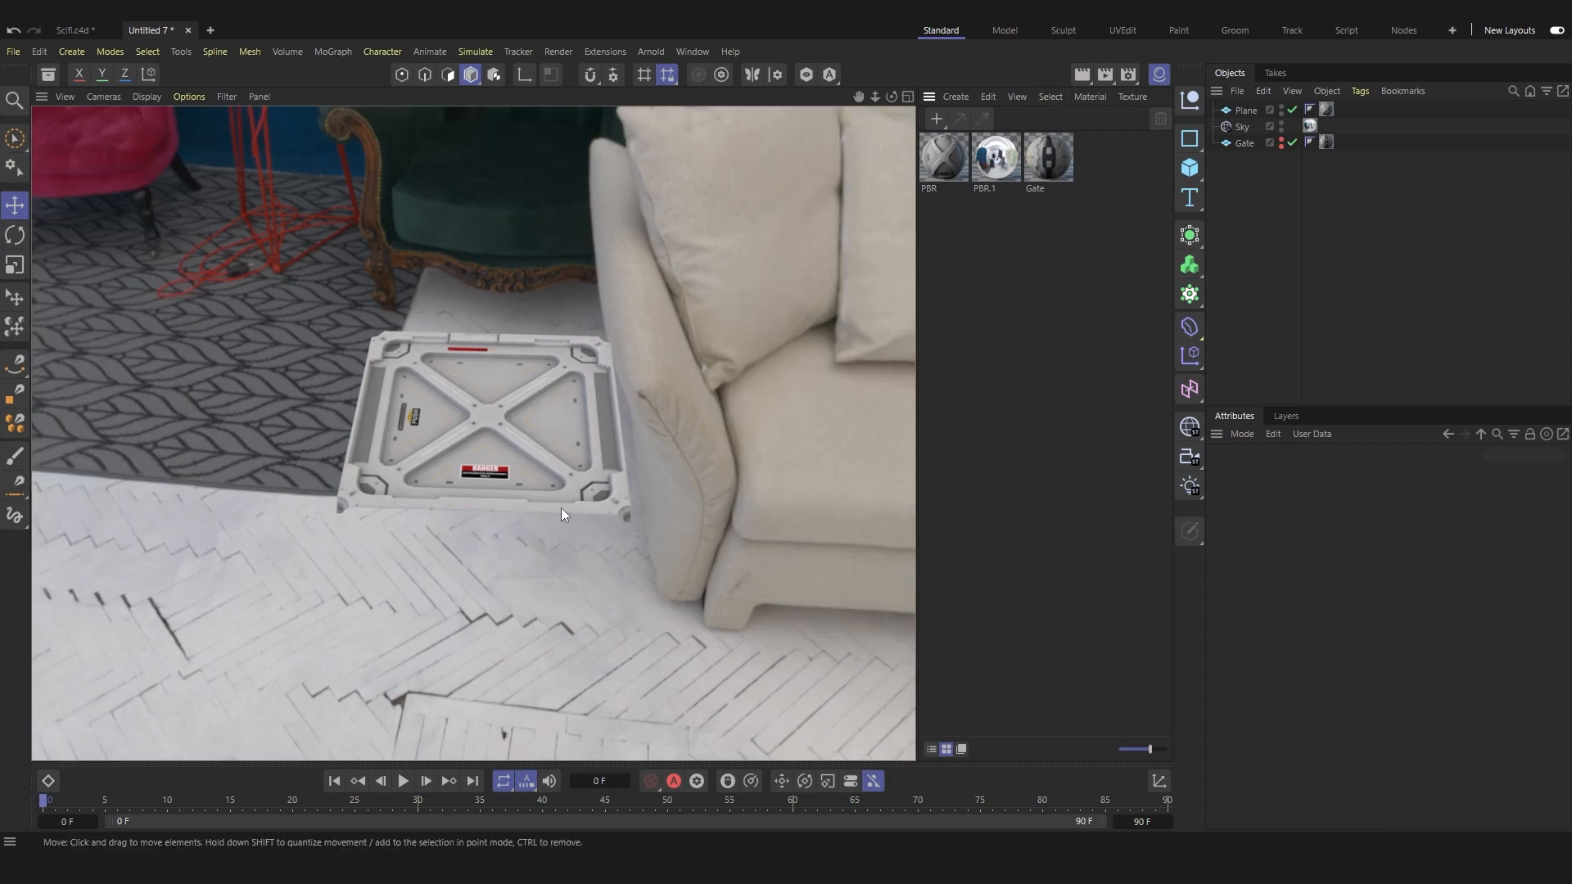
left_click(483, 442)
left_click(1151, 303)
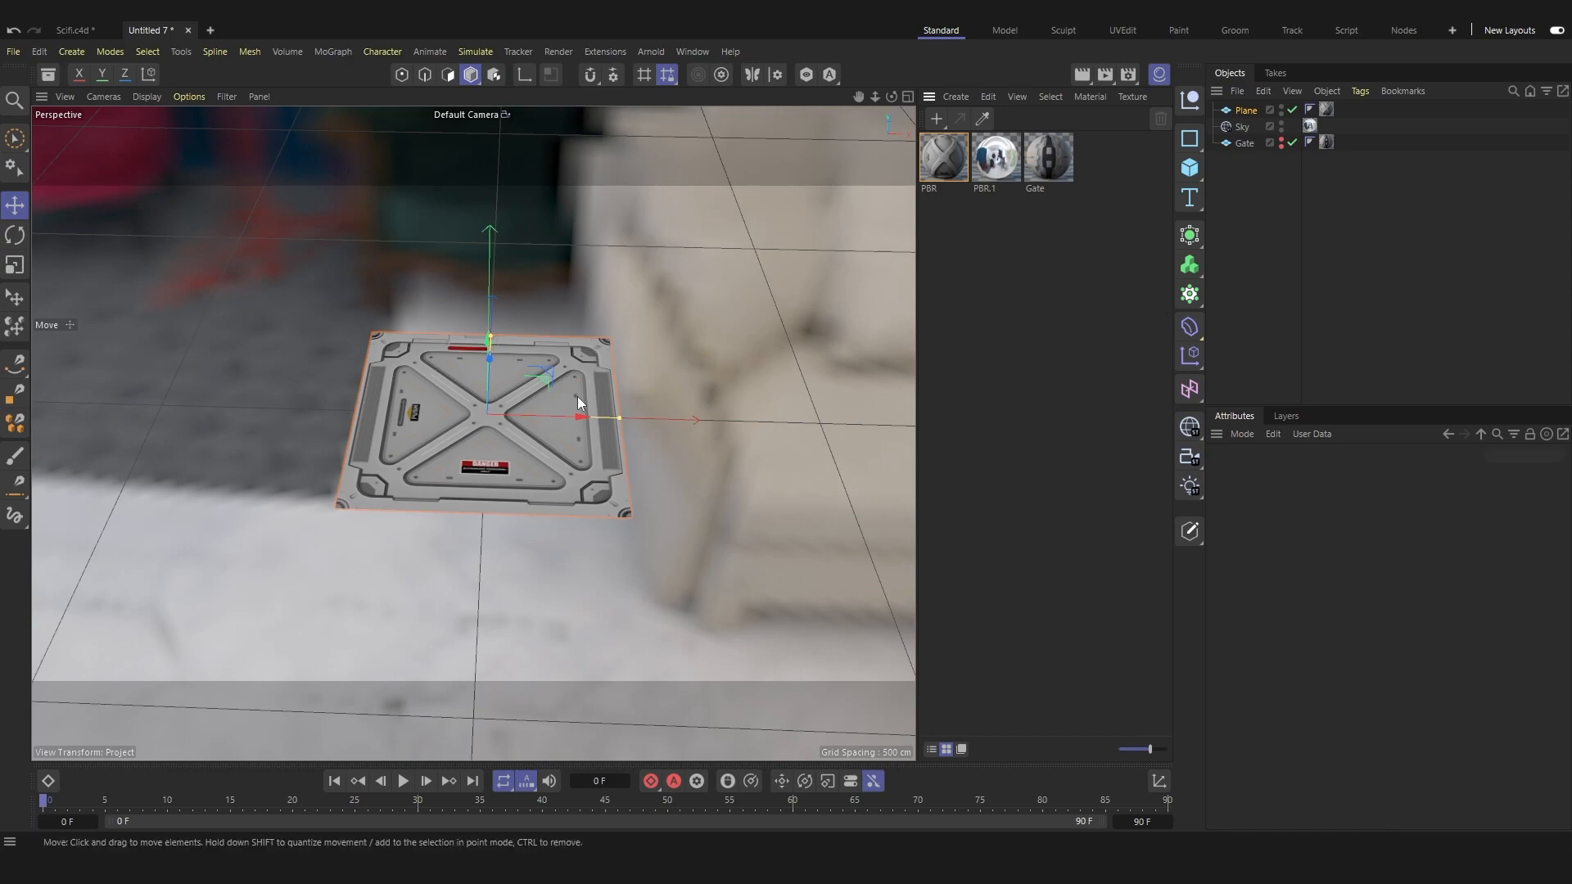
mouse_move(558, 489)
left_mouse_down("alt")
mouse_move(543, 354)
mouse_move(568, 495)
mouse_move(734, 421)
mouse_move(719, 371)
mouse_move(517, 454)
mouse_move(539, 514)
mouse_move(510, 456)
mouse_move(518, 321)
mouse_move(509, 410)
mouse_move(643, 402)
mouse_move(726, 354)
mouse_move(513, 417)
mouse_move(519, 496)
mouse_move(540, 475)
left_mouse_up("alt")
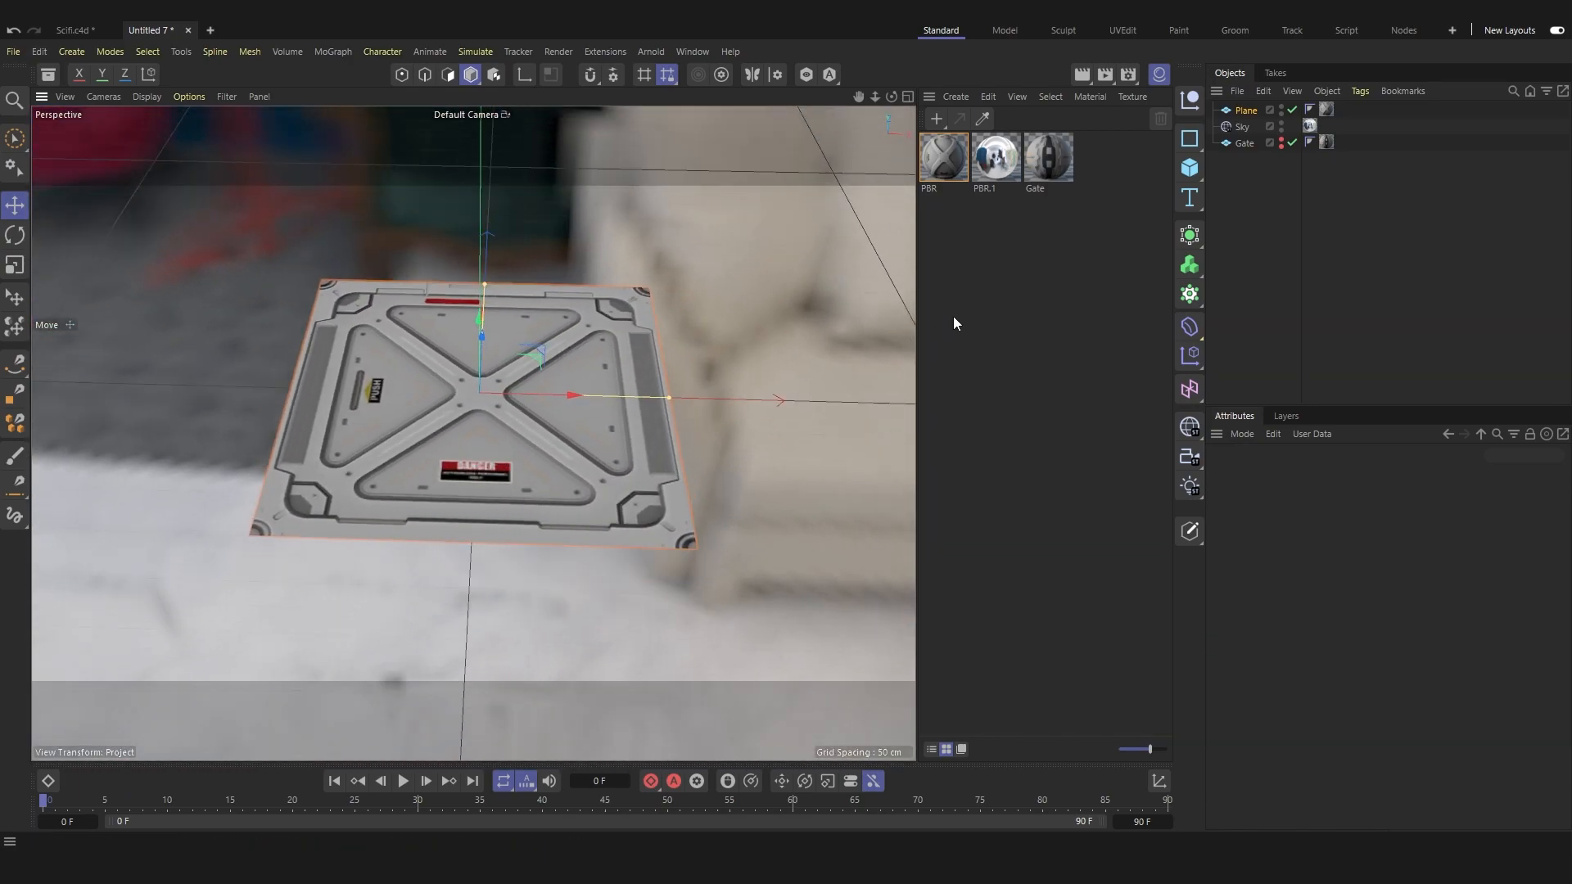
left_click(1104, 75)
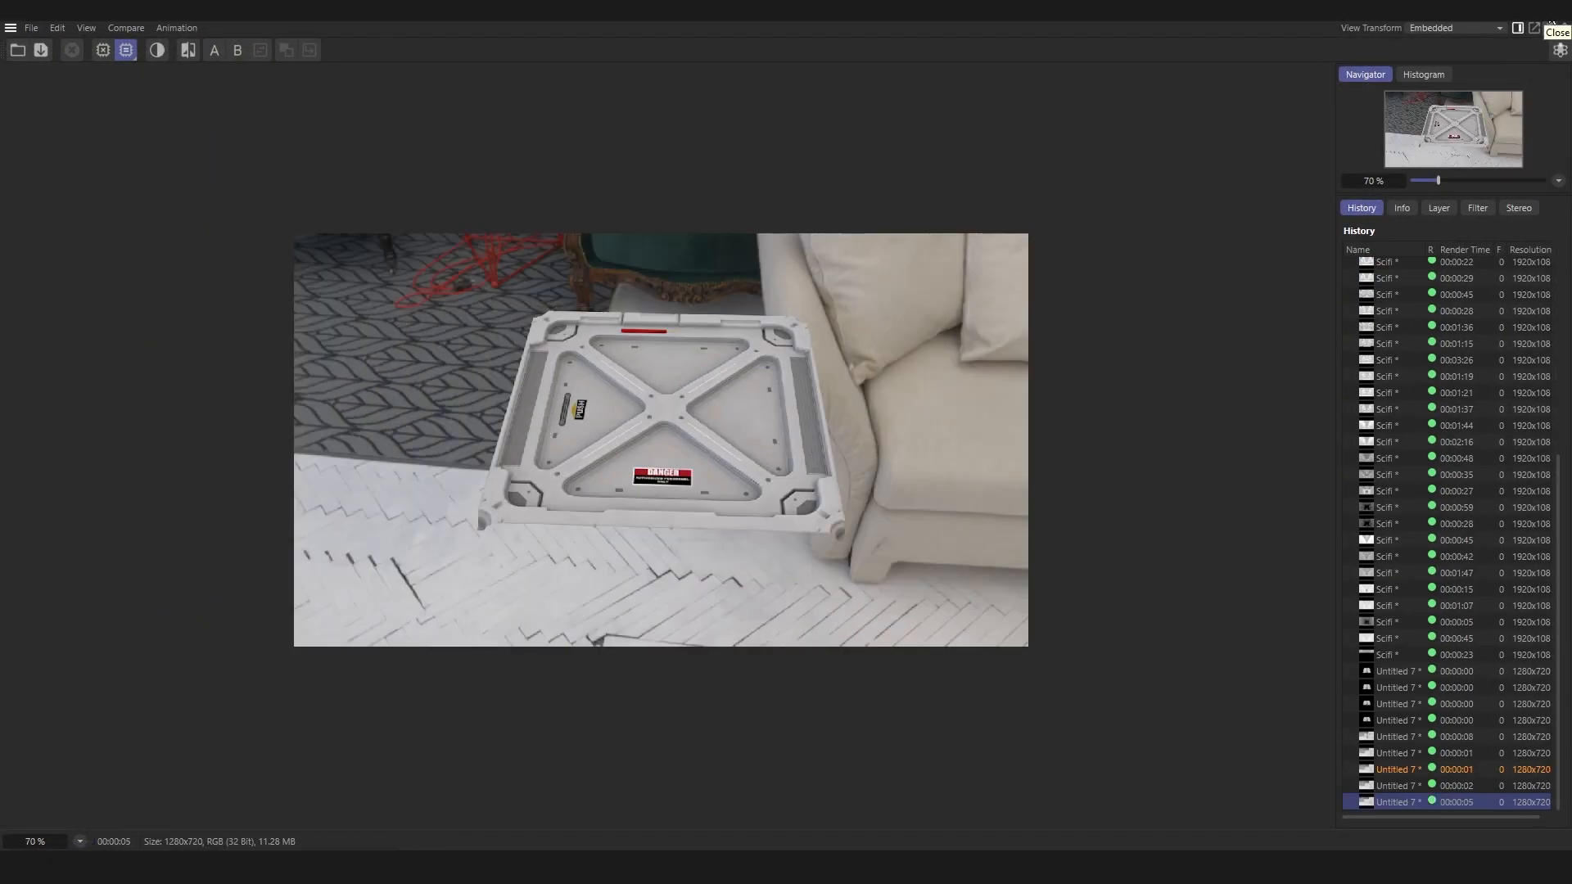
left_click(1550, 25)
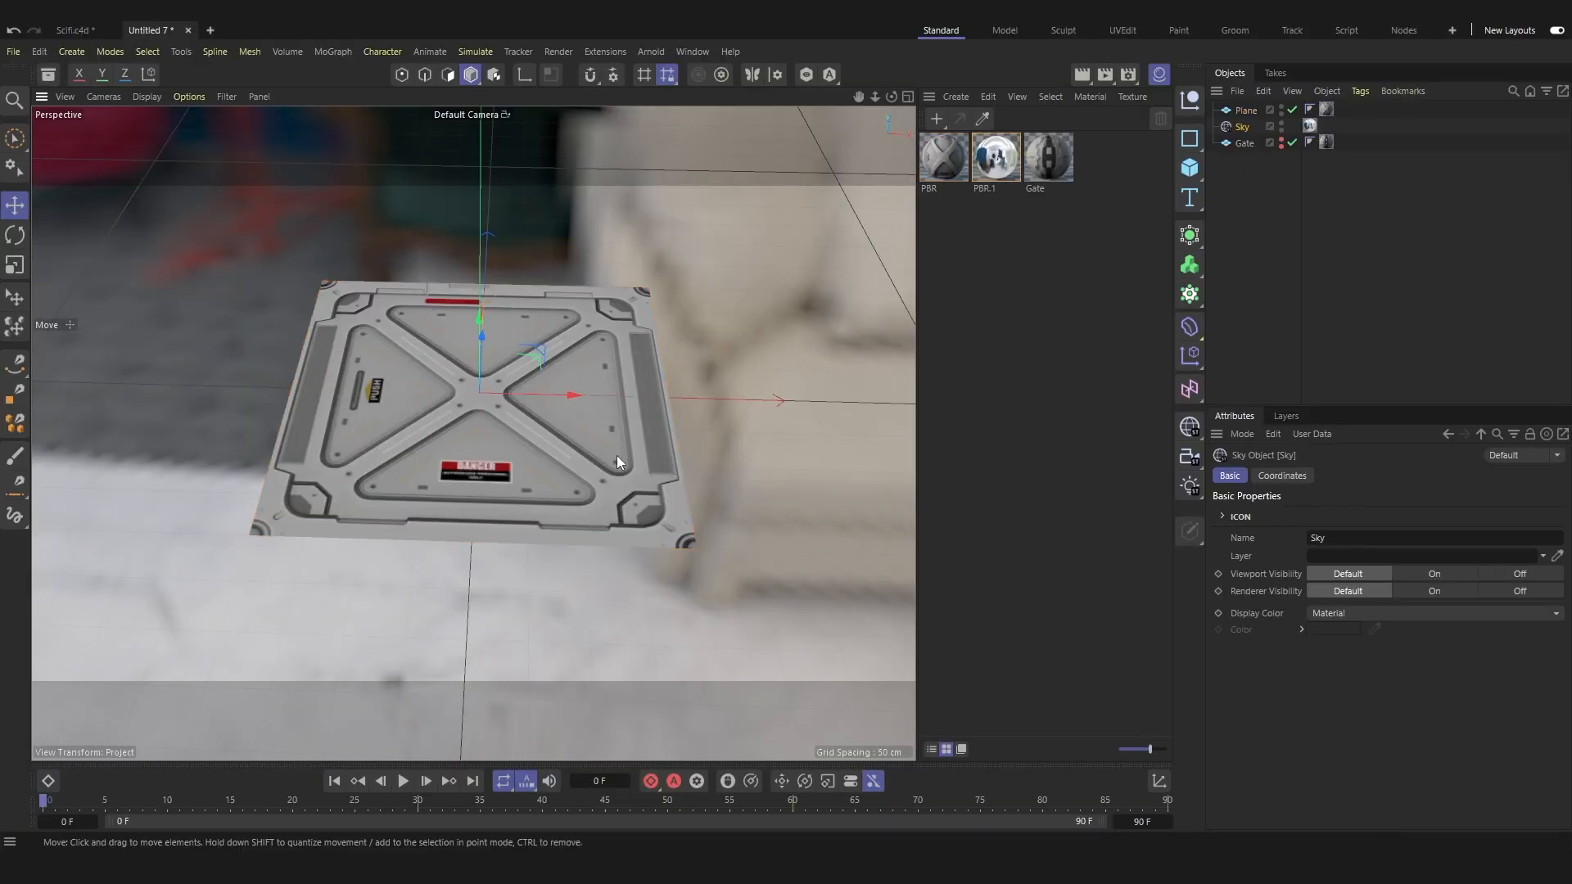
Rename the panel-textured plane object as Wall.
left_click(1289, 229)
left_click(1241, 146)
left_click(1064, 273)
double_click(1246, 111)
type("Wall")
key("Return")
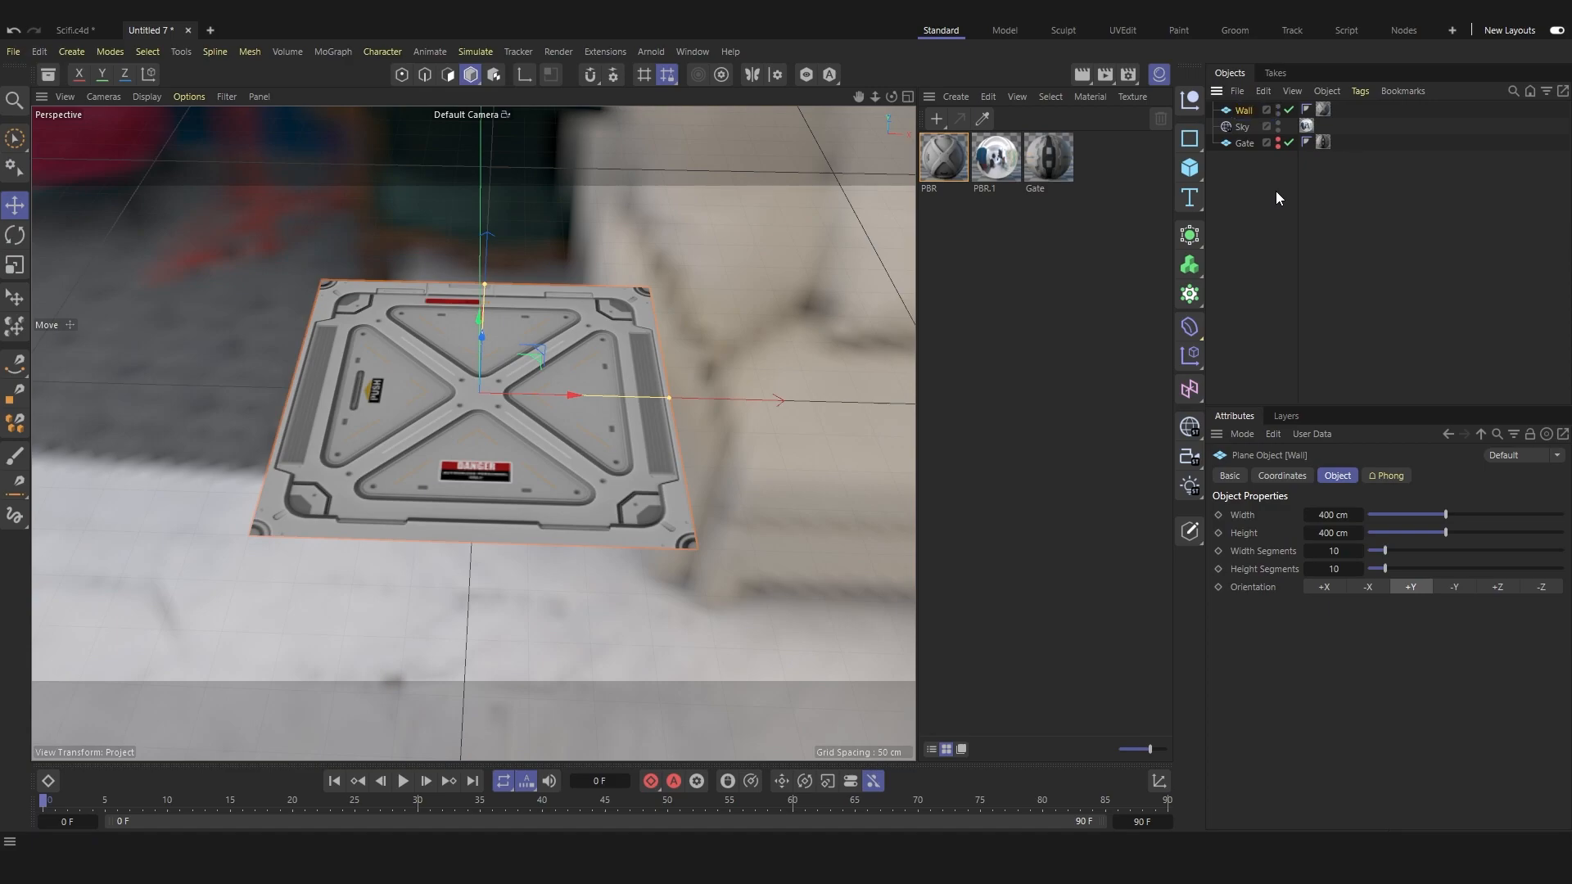
left_click(1280, 195)
Set the Wall plane's material tiling to 50% Length U and 50% Length V.
left_click_drag(733, 386, 589, 431, "alt")
left_click(589, 430)
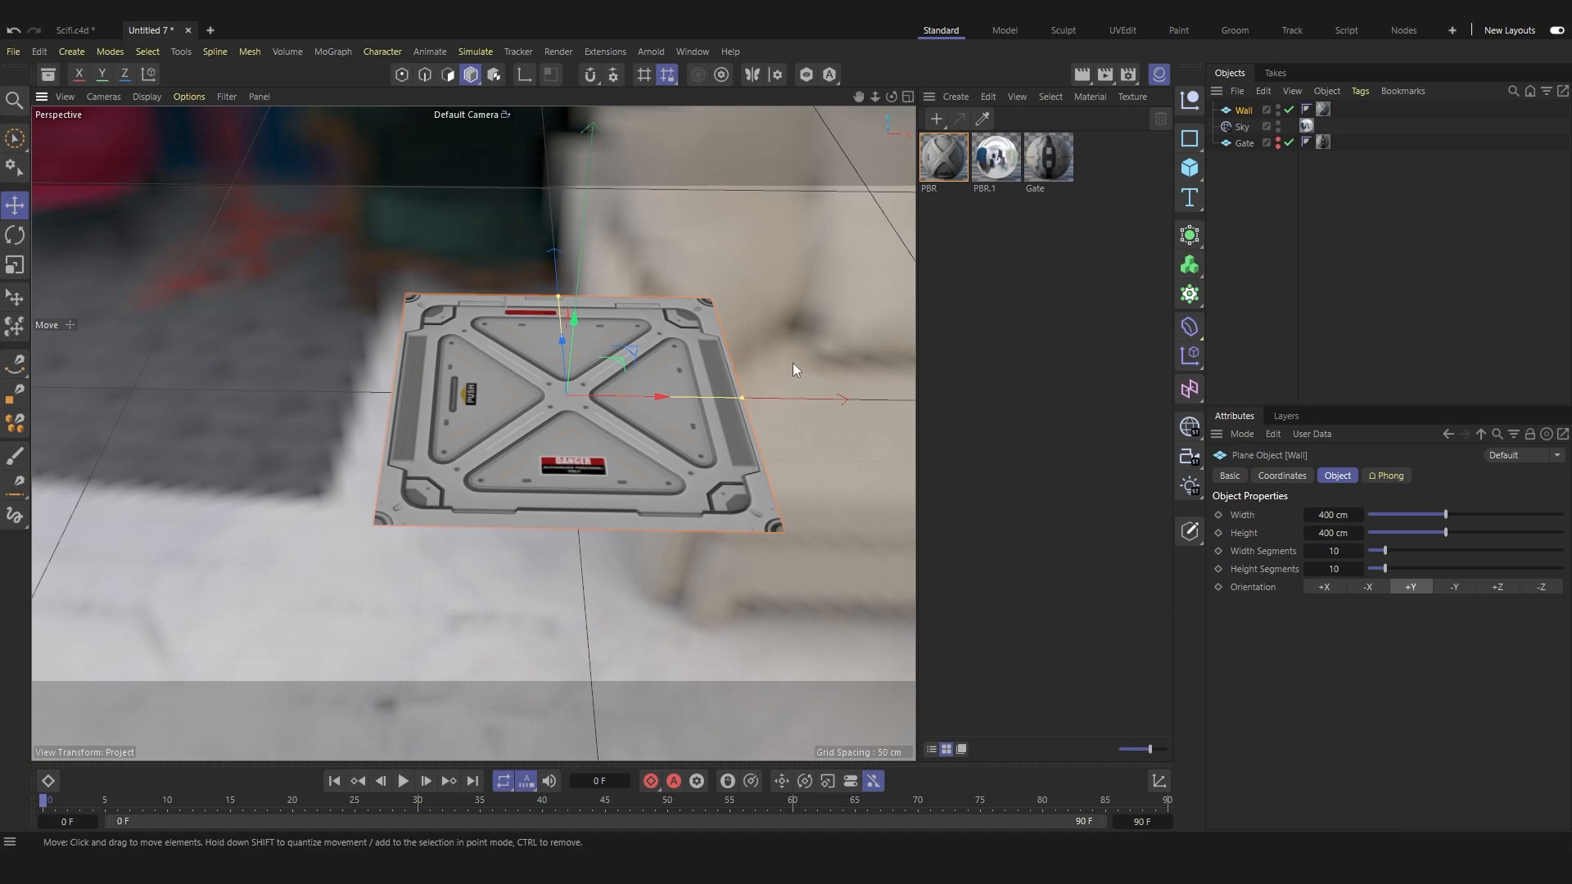
left_click(1322, 110)
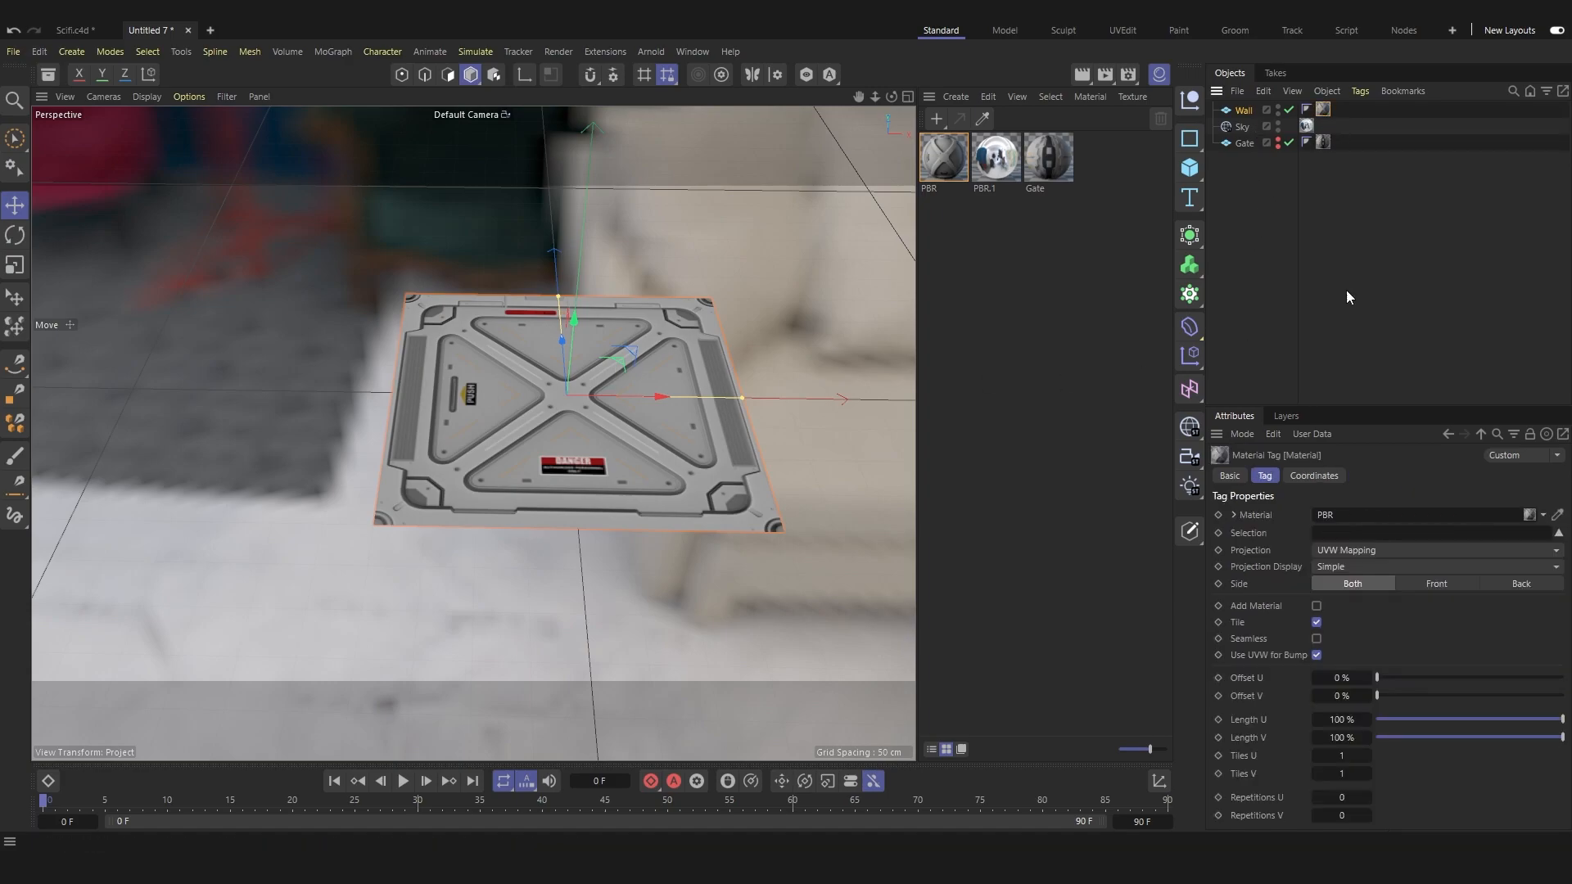
left_click_drag(1361, 407, 1331, 252)
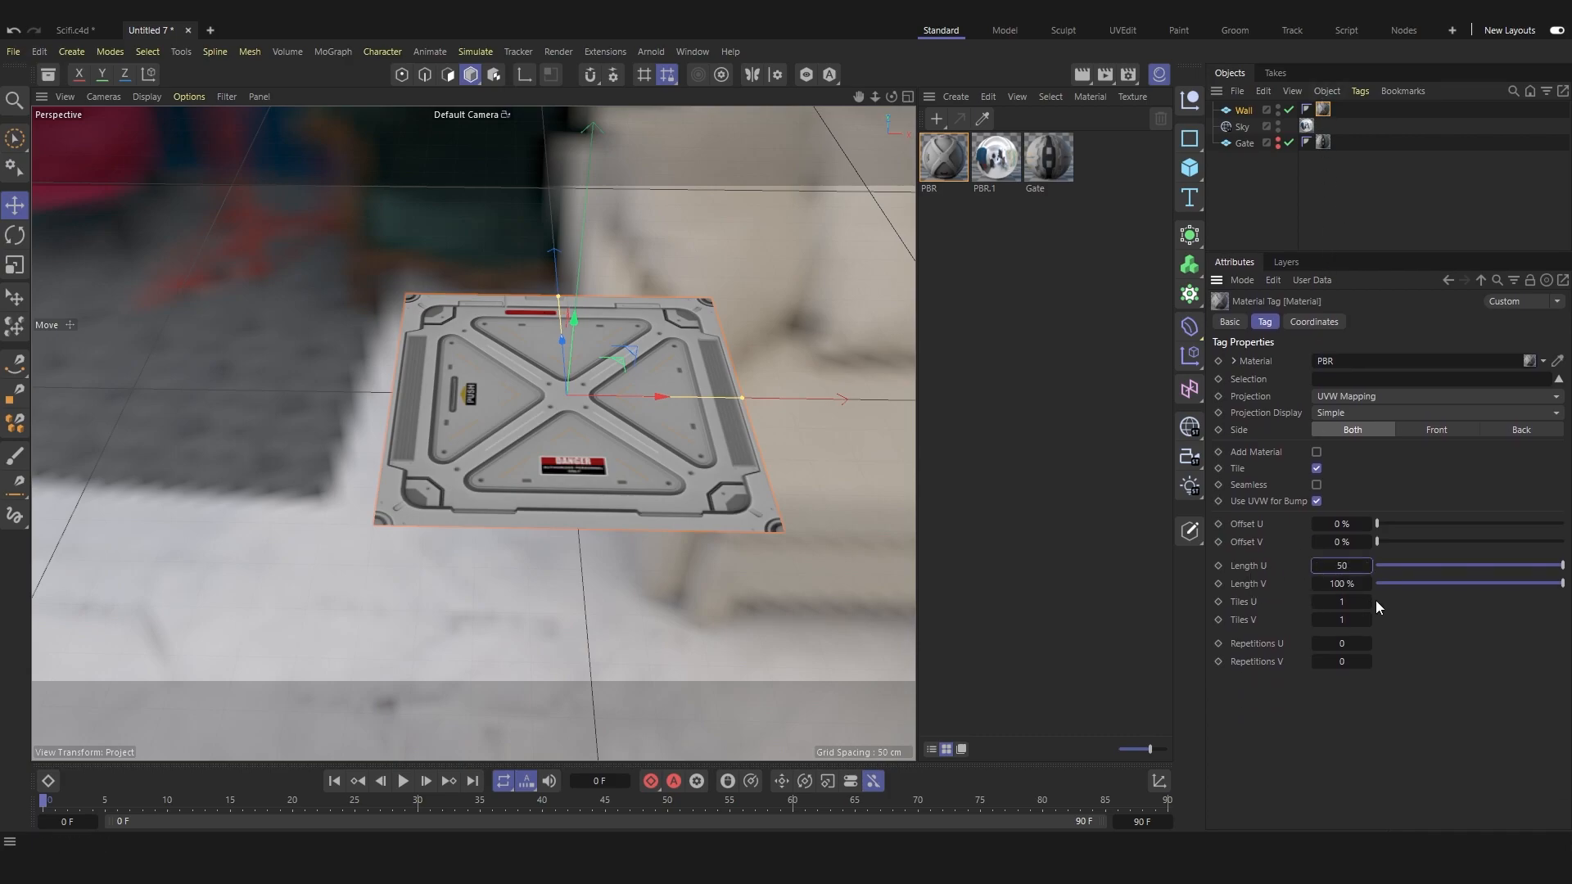
key("Tab")
type("50")
key("Return")
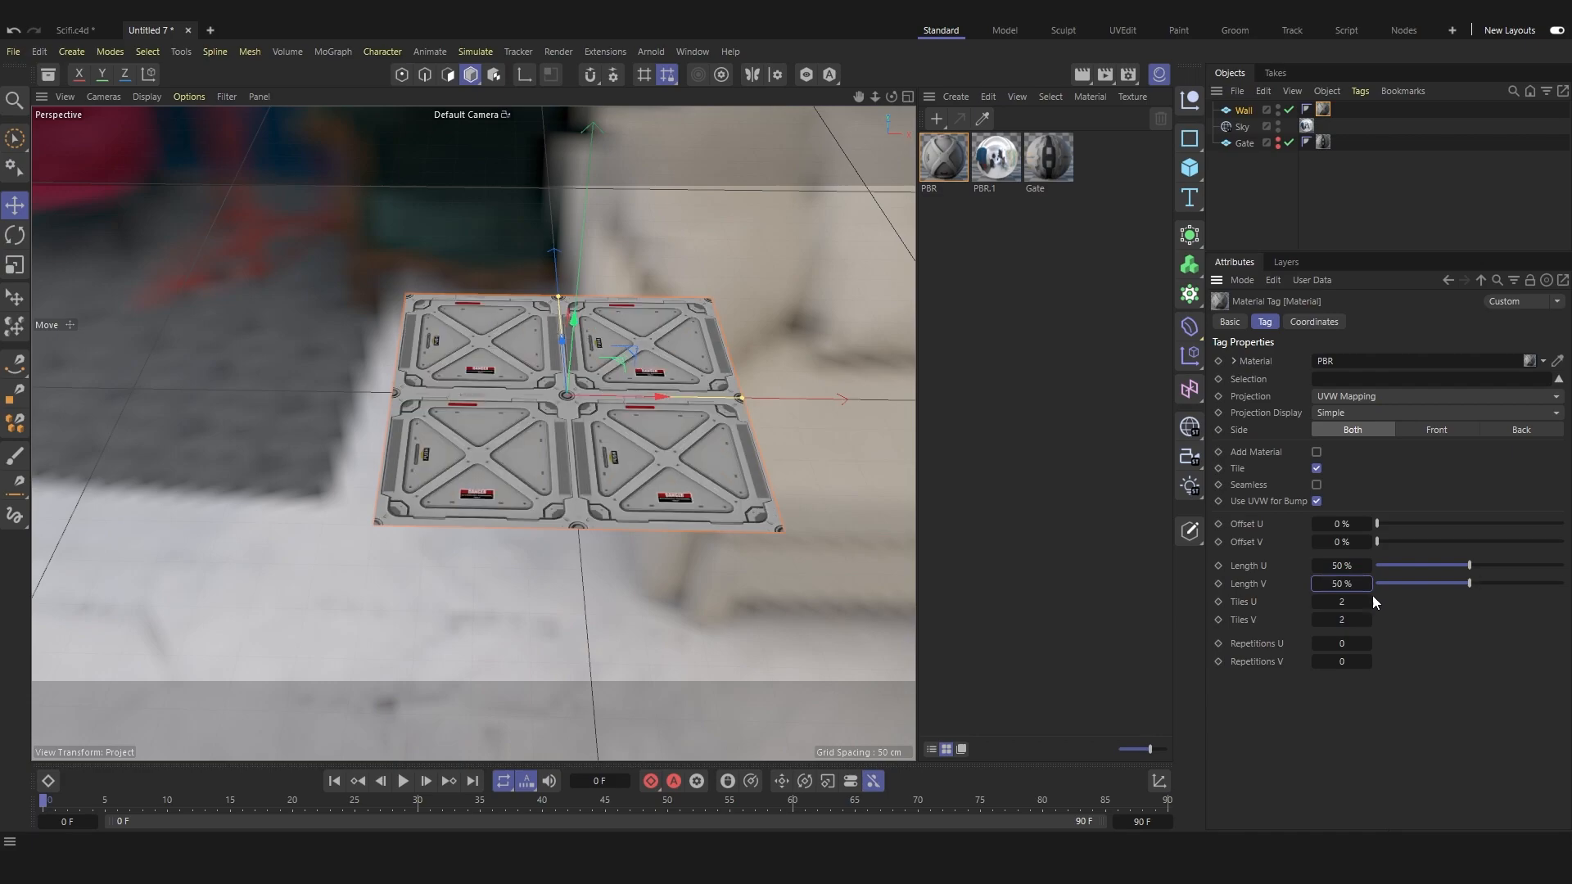
left_click(1277, 217)
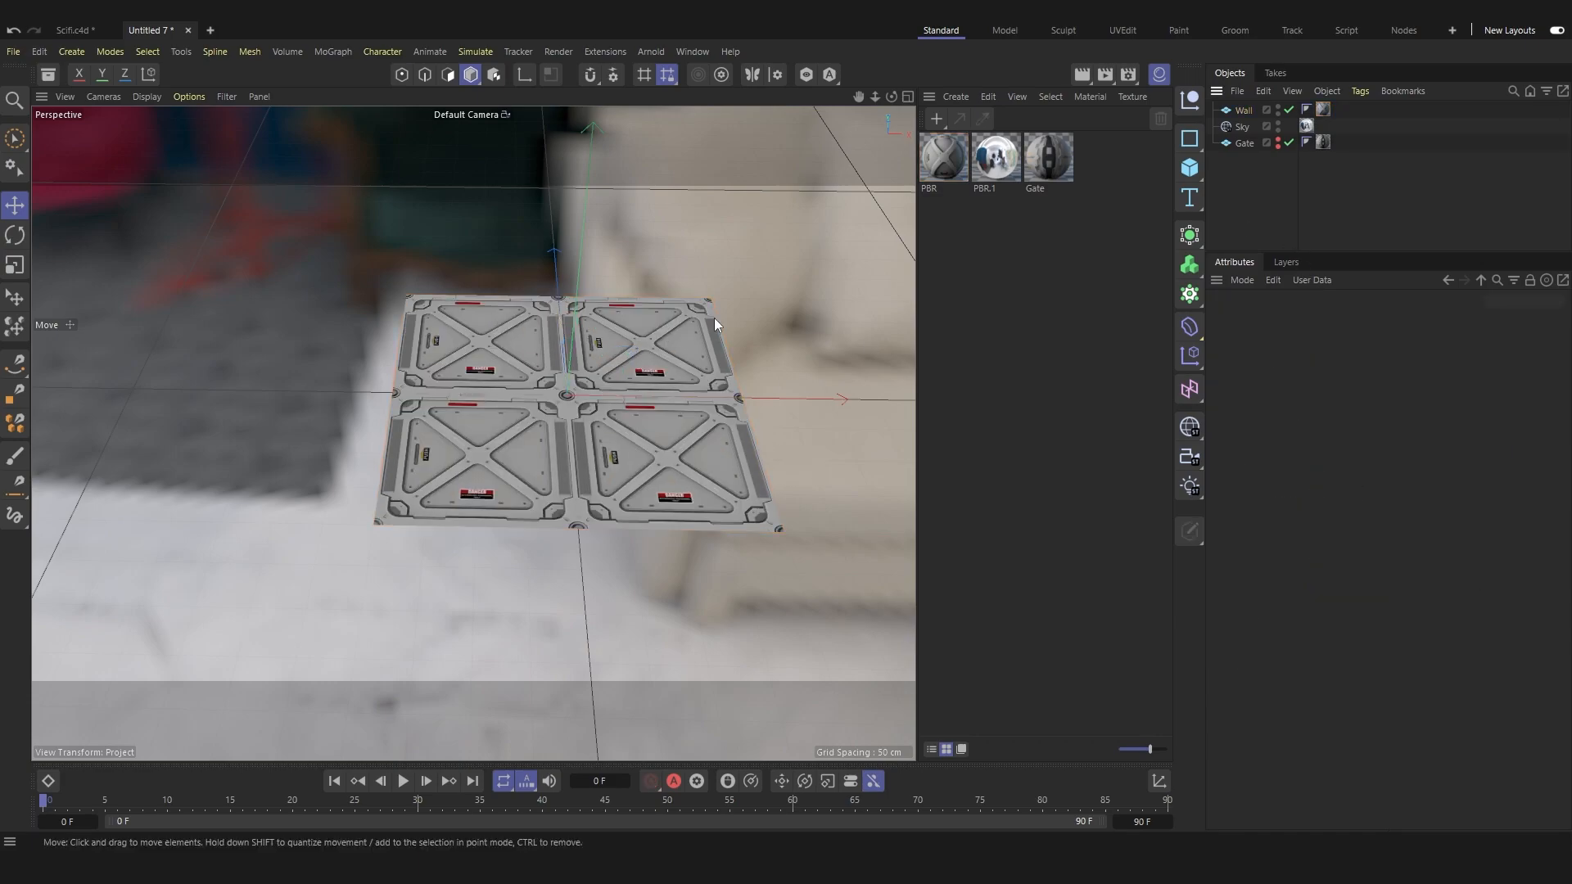
left_click(1243, 143)
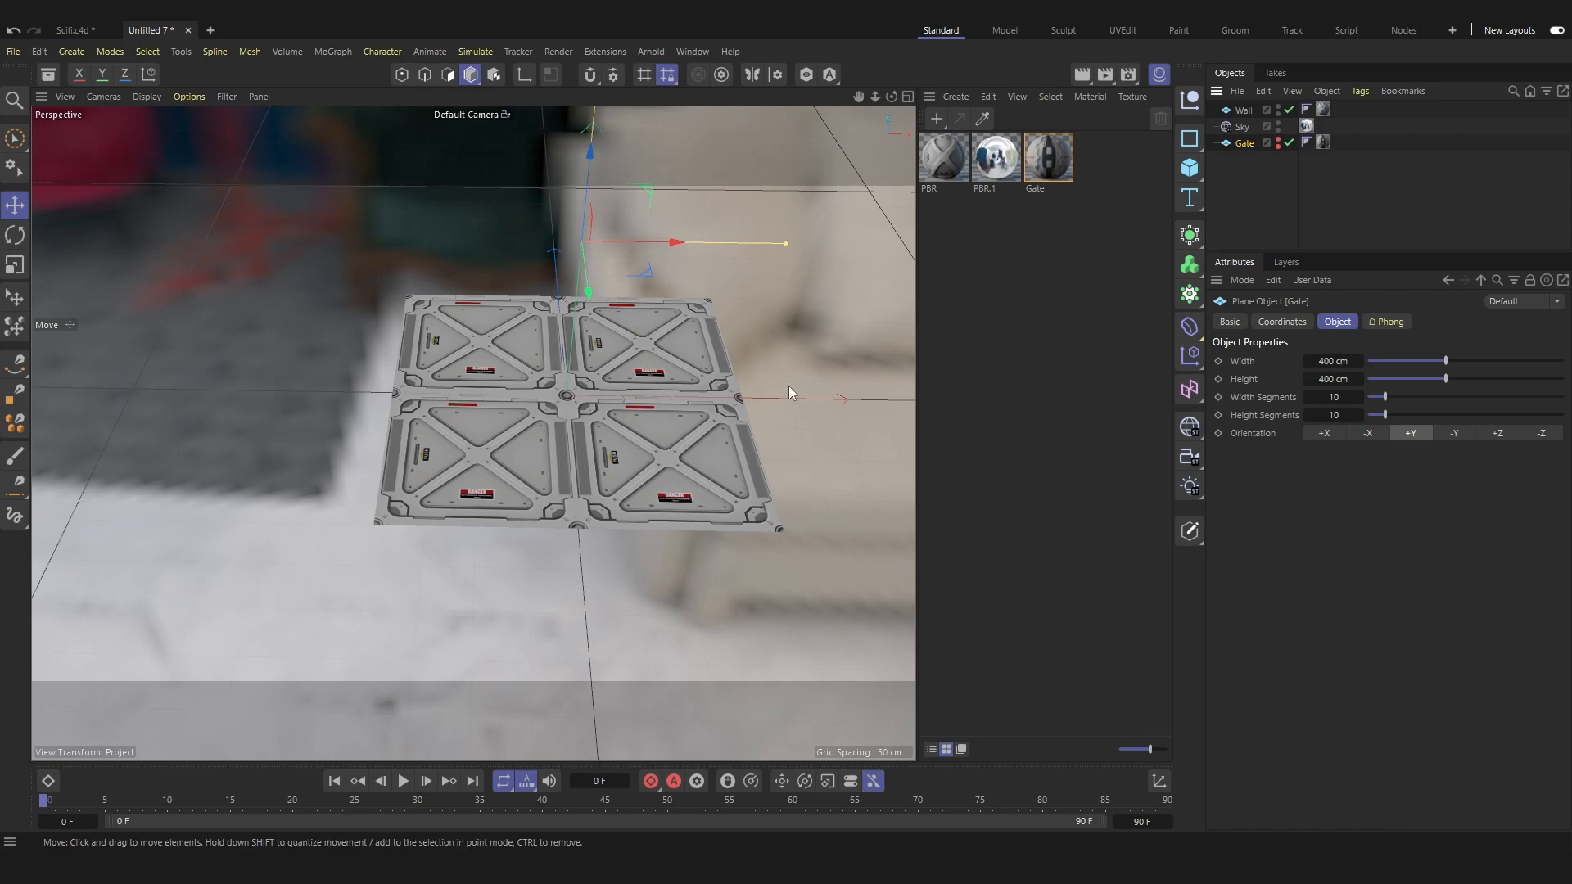
left_click(1259, 188)
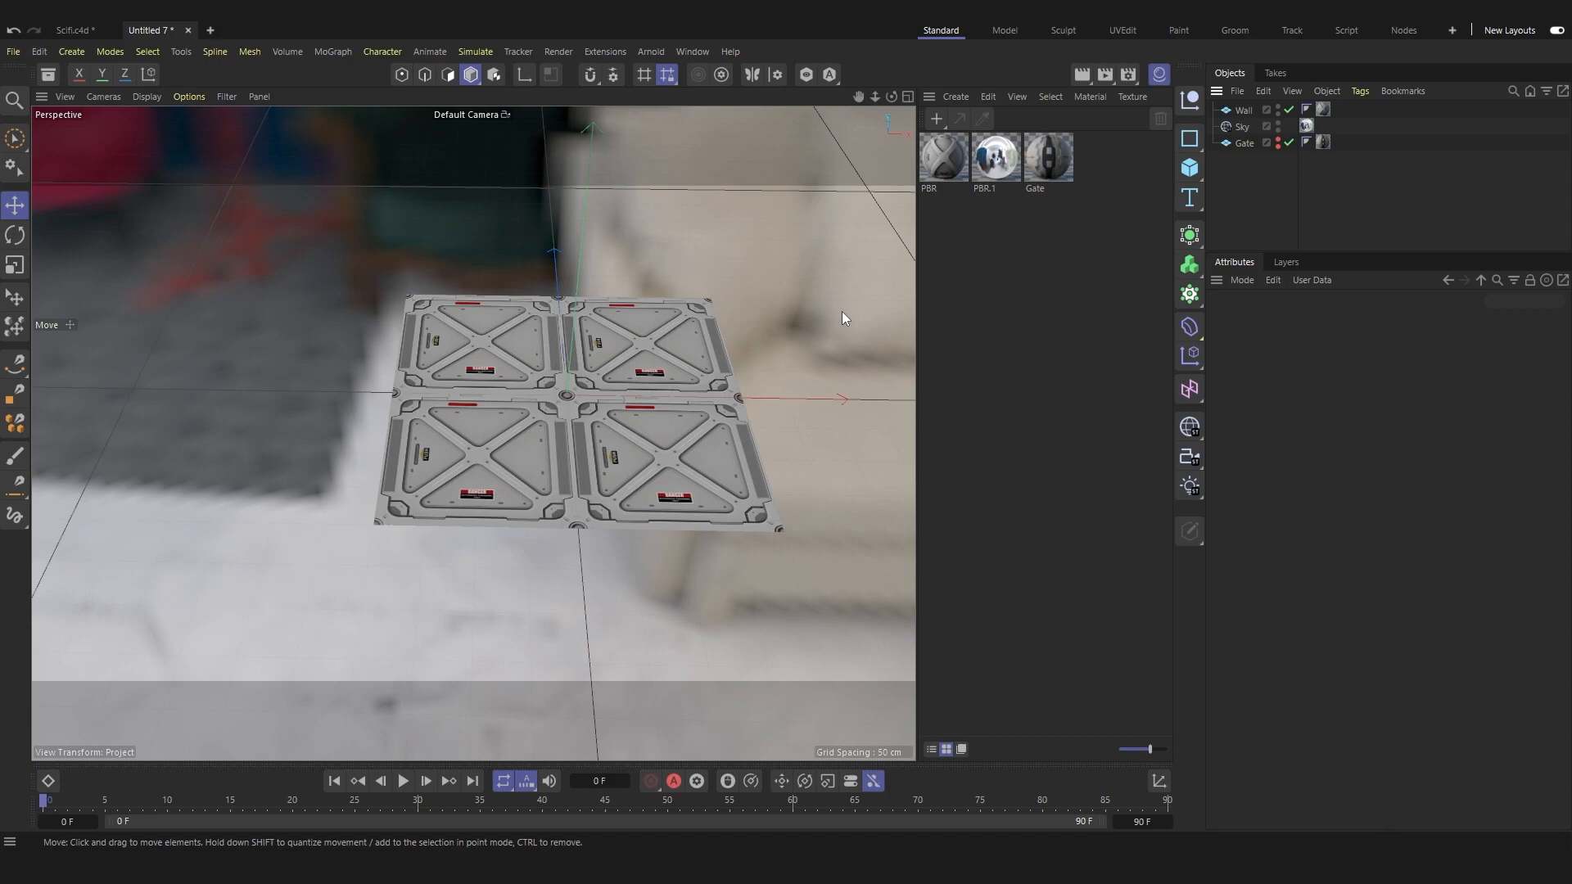
left_click(573, 342)
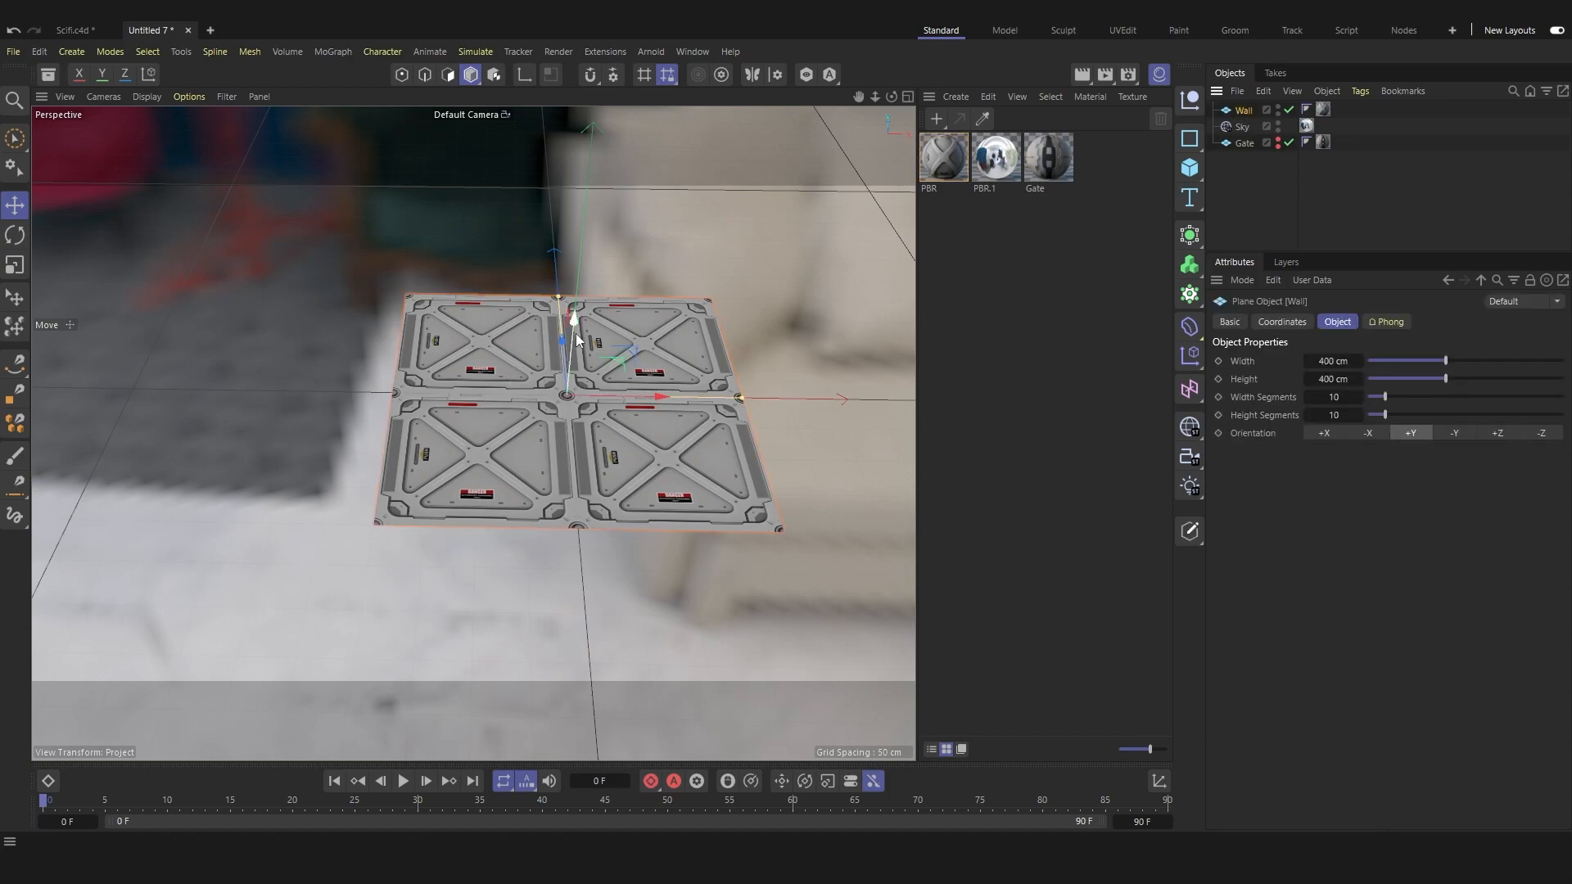
left_click(802, 322)
left_click_drag(565, 484, 563, 443, "alt")
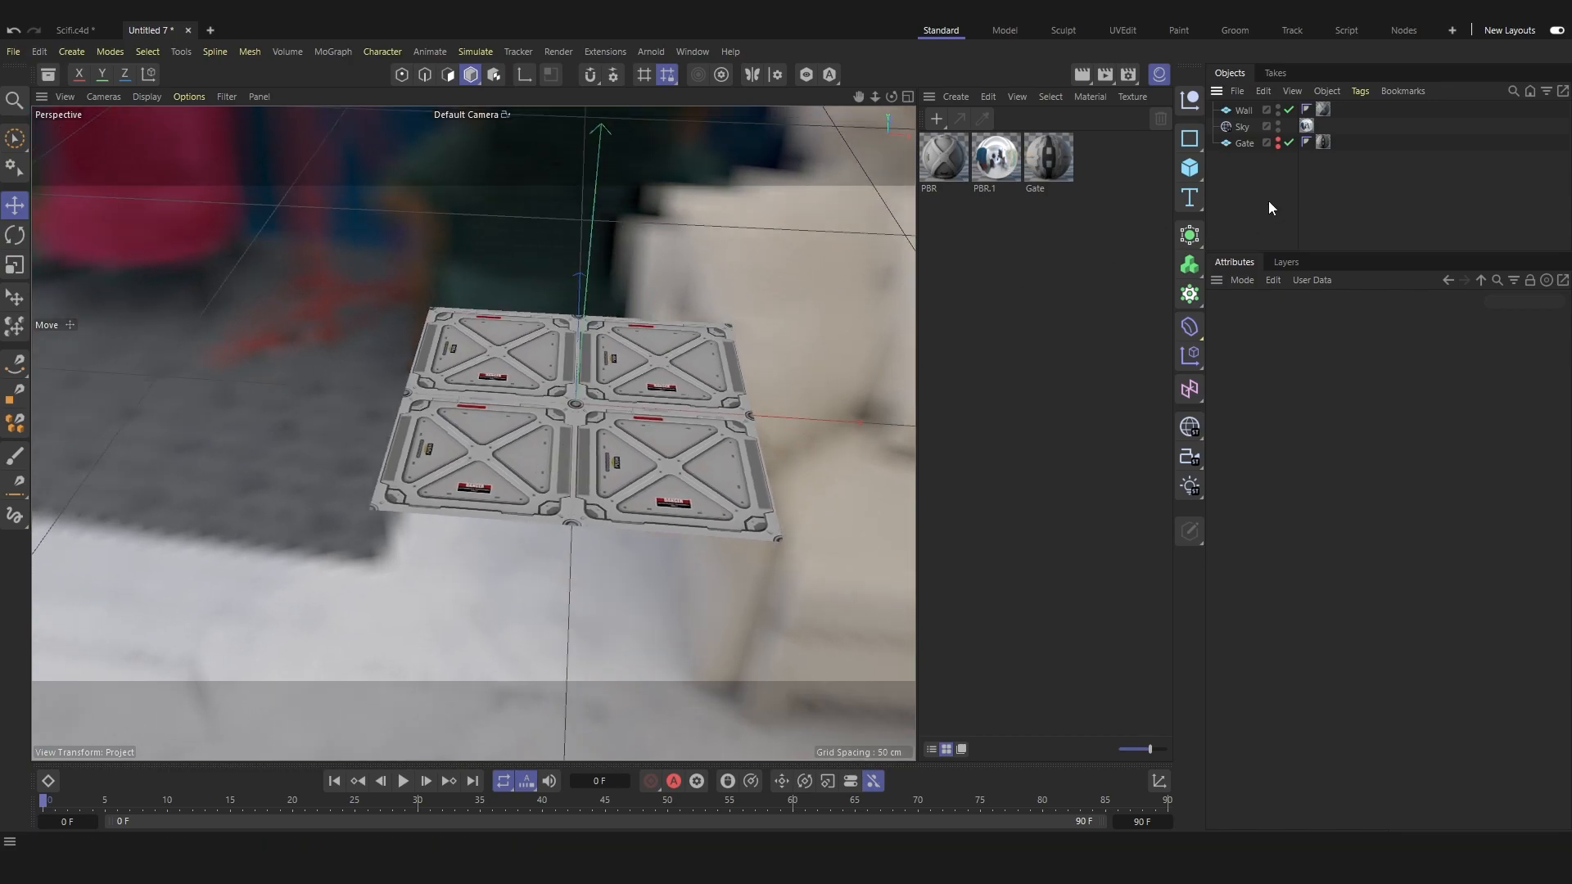
left_click(1243, 110)
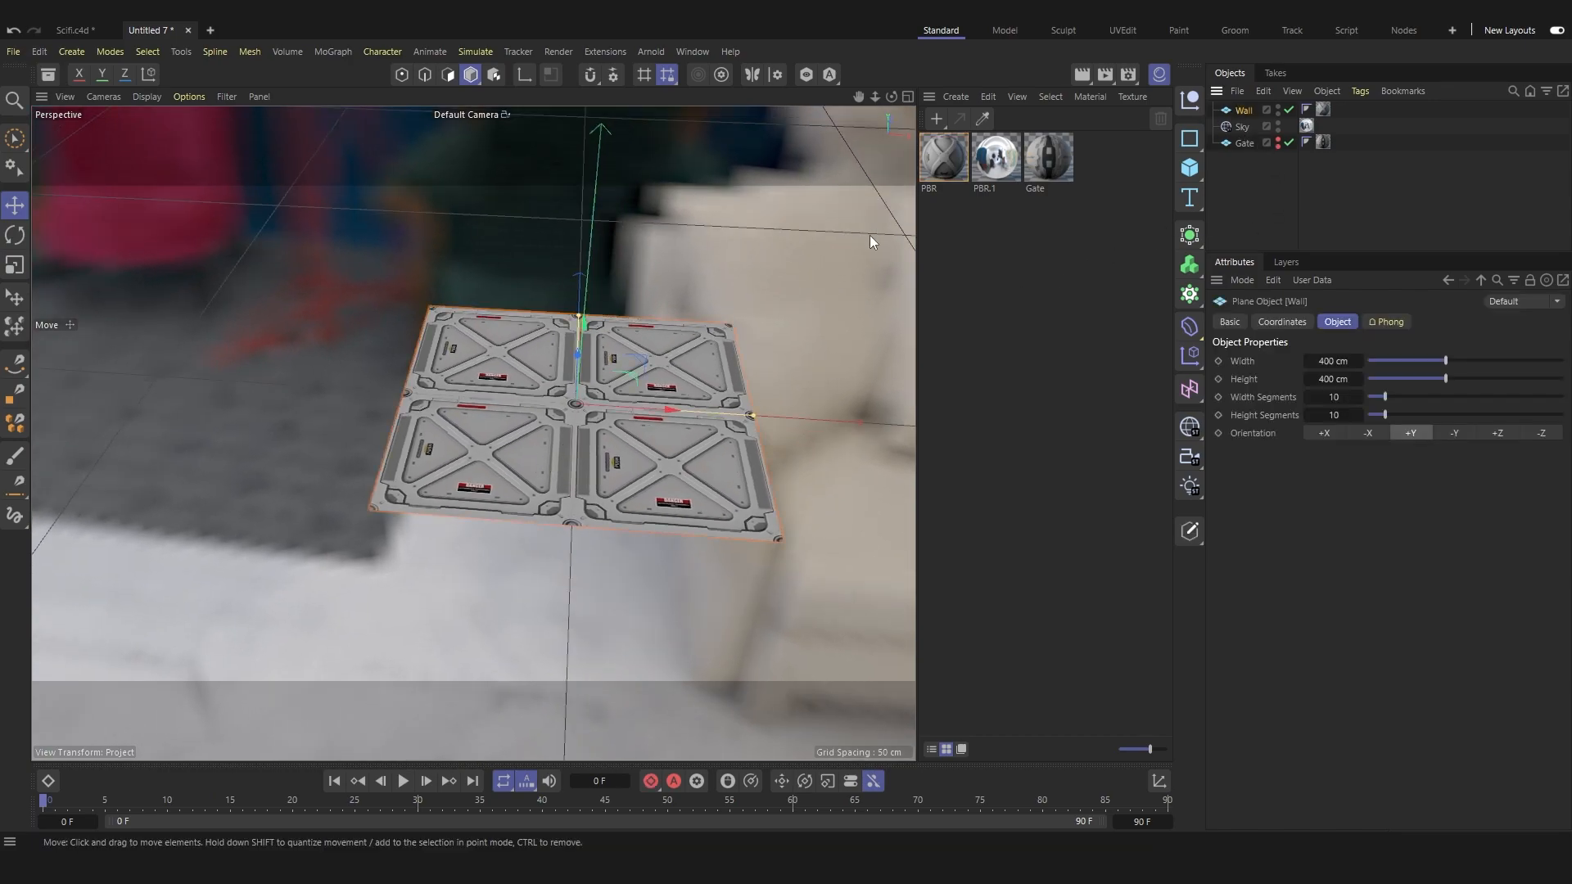
left_click(1267, 174)
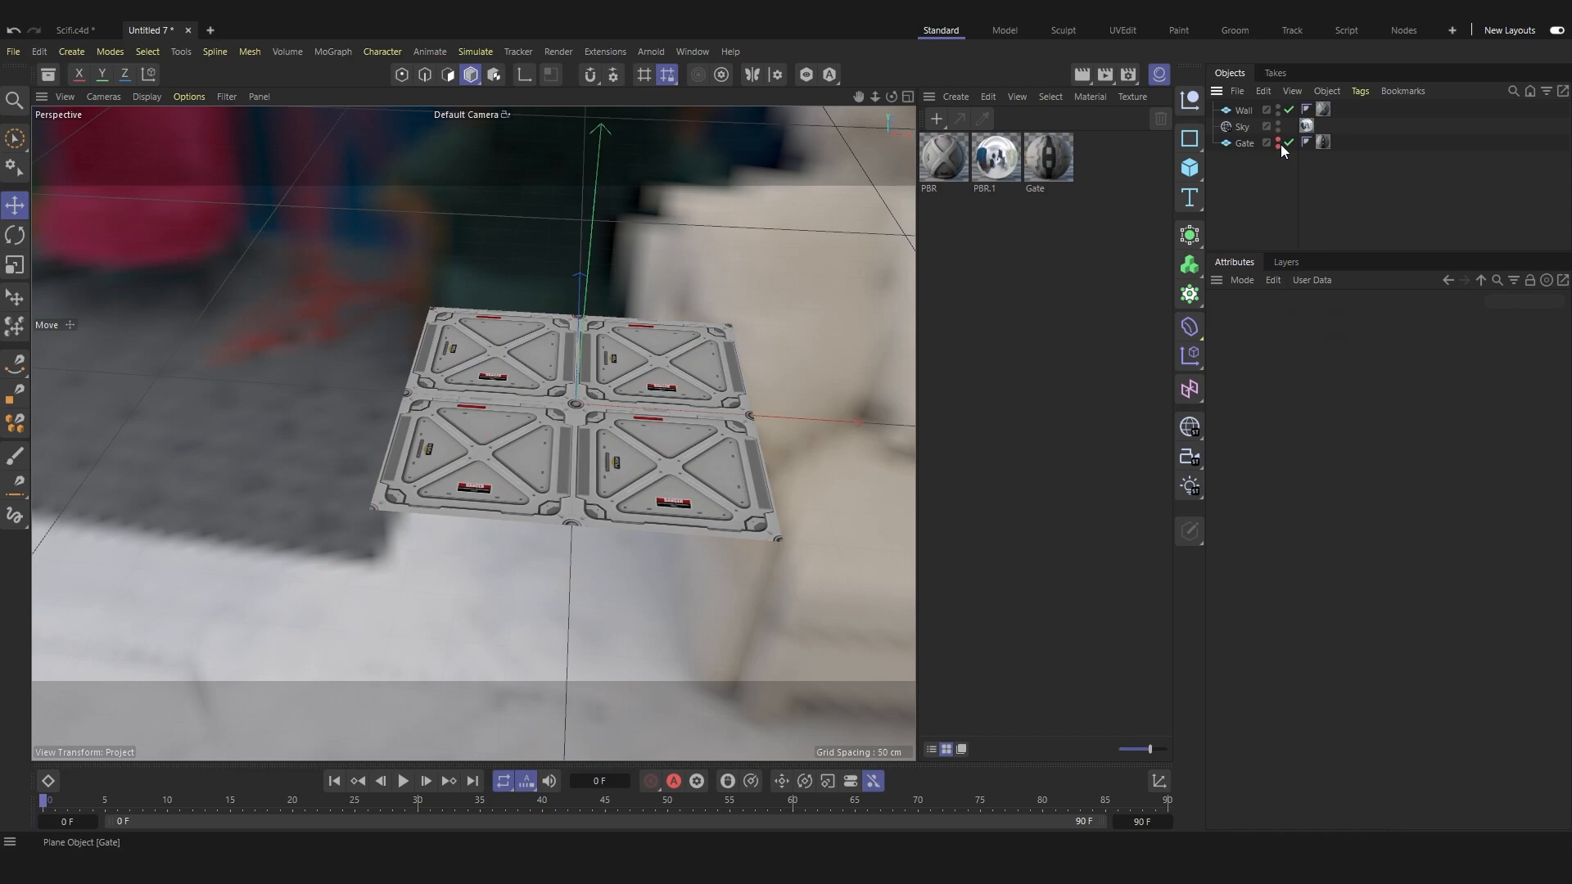
Make the Gate plane visible again and move the Wall plane sideways, clear of the gate.
left_click(1286, 143)
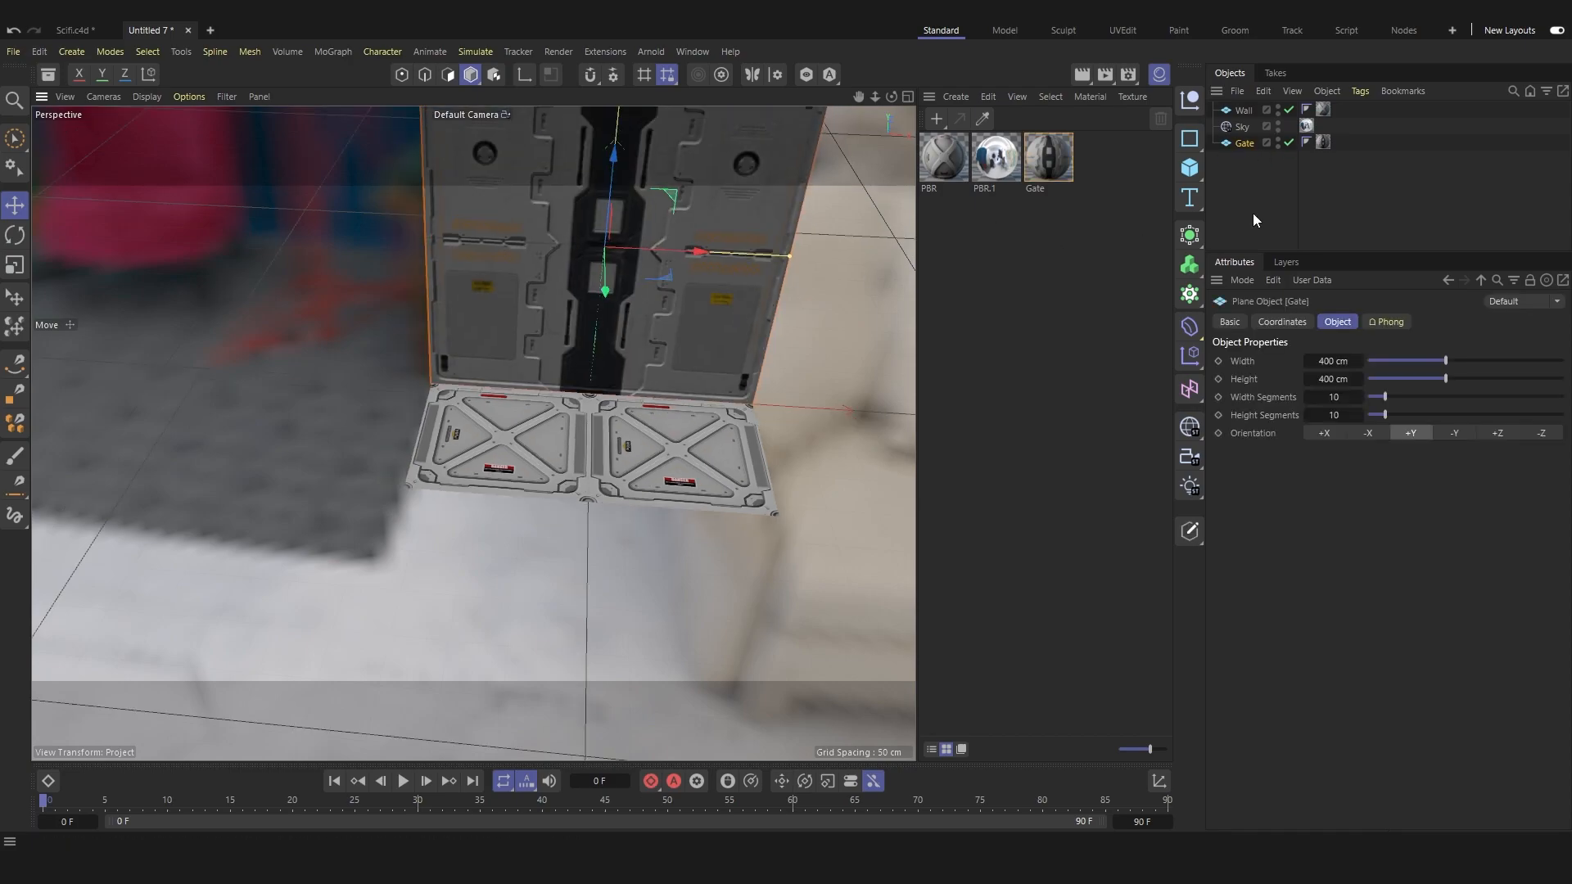
left_click(1248, 111)
scroll(871, 337, "down", 1)
middle_click_drag(870, 337, 769, 339, "alt")
left_click_drag(602, 398, 895, 450)
middle_click_drag(804, 458, 734, 460, "alt")
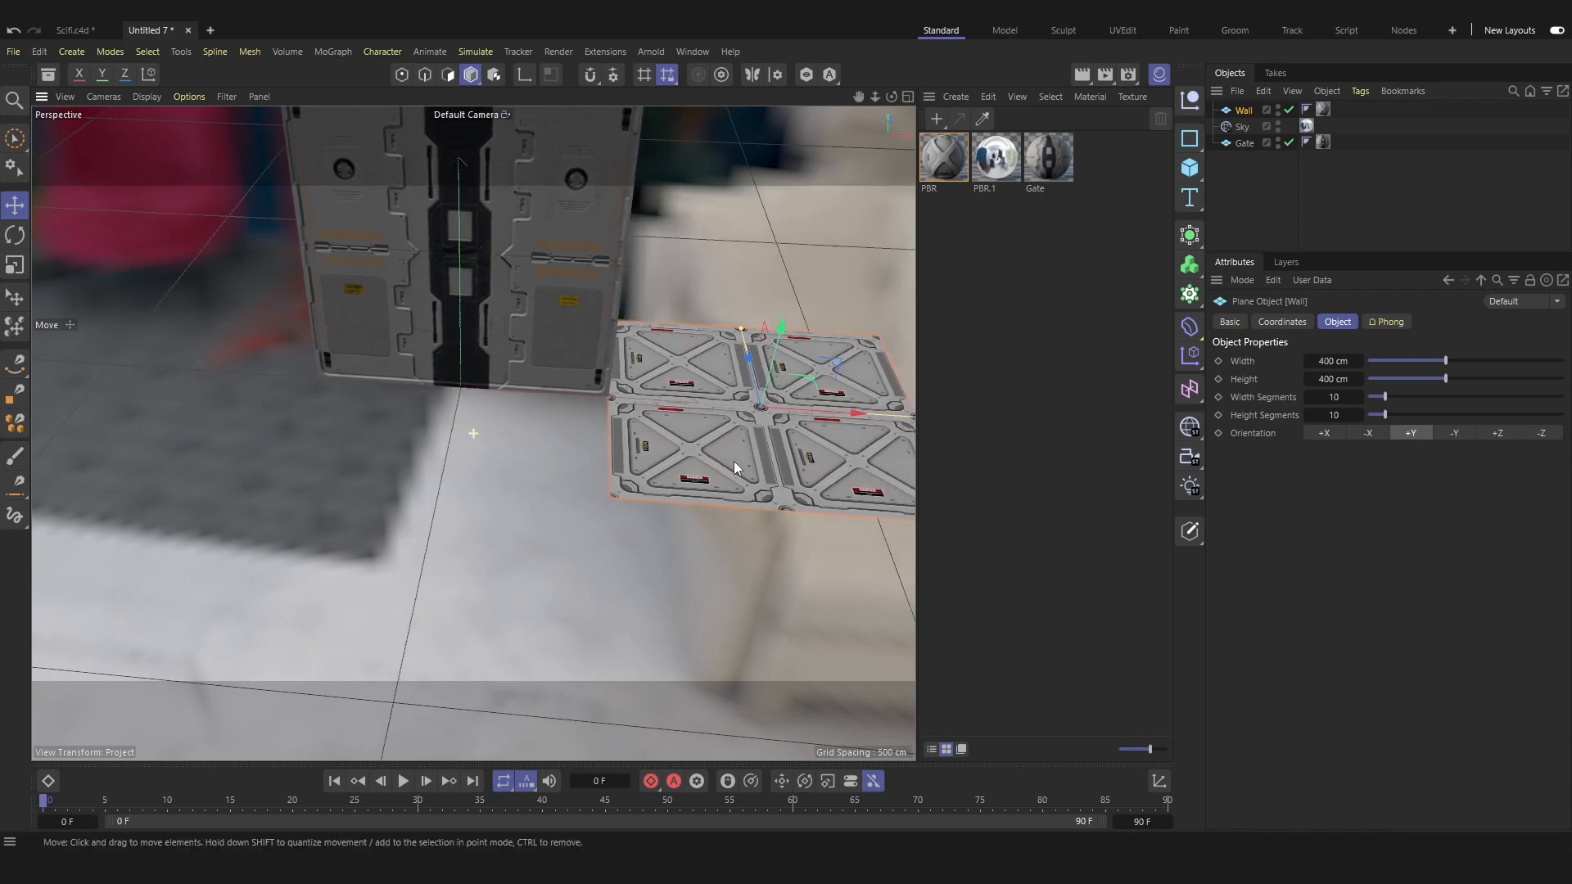
Rotate the Wall plane upright and align it with the gate's right edge, perpendicular to the gate.
key("r")
left_click_drag(761, 370, 622, 435)
key("F4")
key("e")
left_click_drag(655, 498, 521, 491)
left_click_drag(589, 300, 589, 301)
key("ctrl+z")
left_click_drag(566, 424, 687, 266)
key("F1")
left_click_drag(503, 236, 615, 260)
mouse_move(550, 394)
left_mouse_down("alt")
mouse_move(512, 407)
mouse_move(503, 388)
mouse_move(547, 388)
mouse_move(575, 410)
left_mouse_up("alt")
scroll(548, 388, "down", 2)
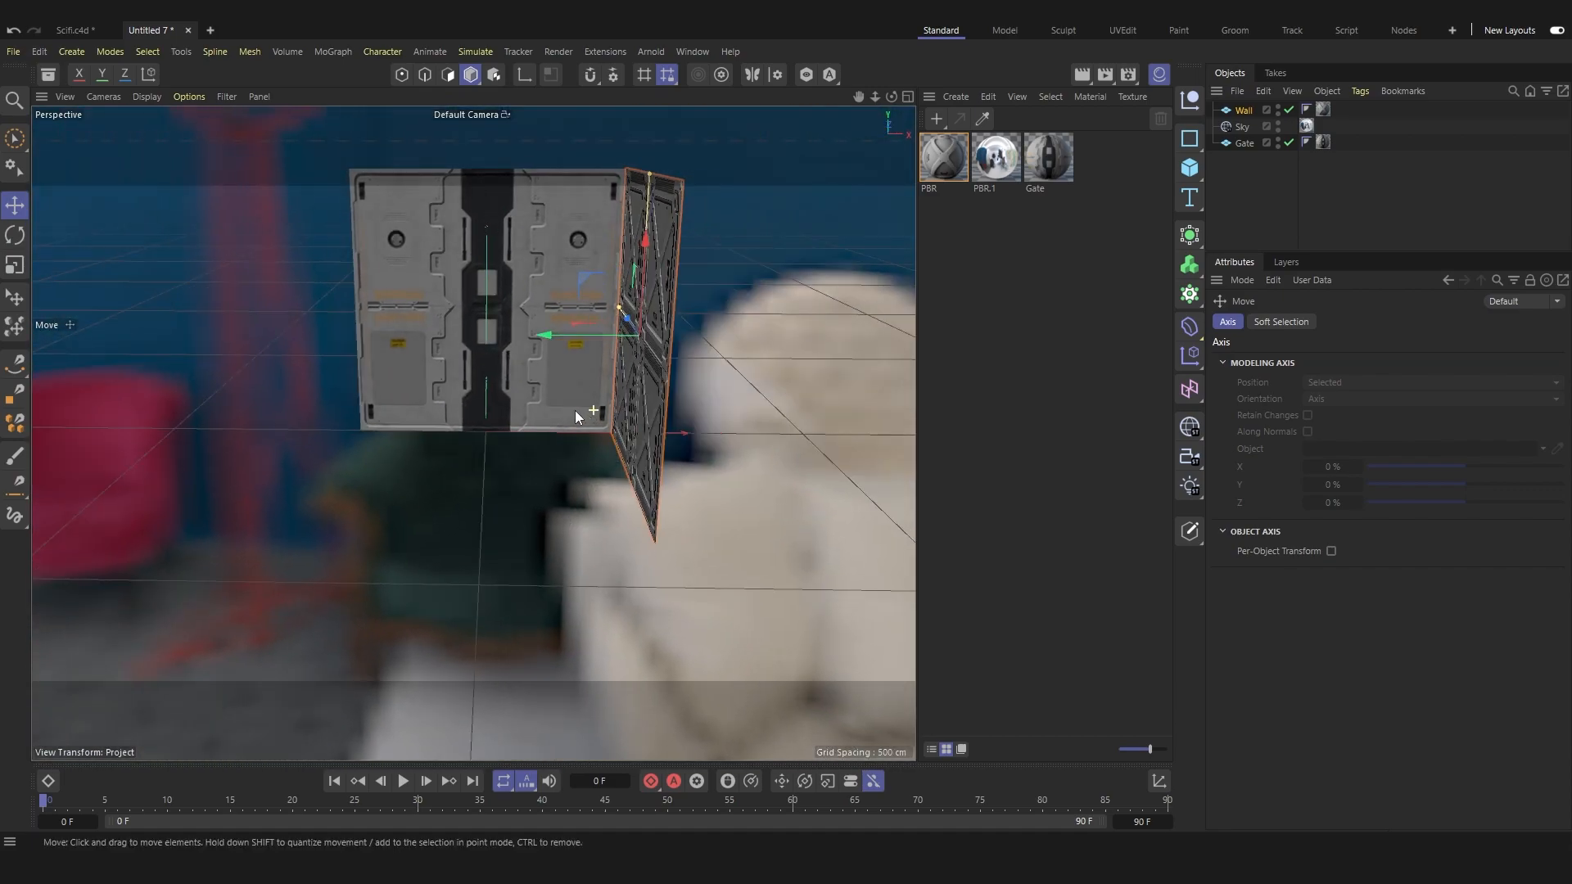
Duplicate the Wall plane to the gate's opposite edge and rotate the copy to face inward.
left_click_drag(568, 337, 259, 335)
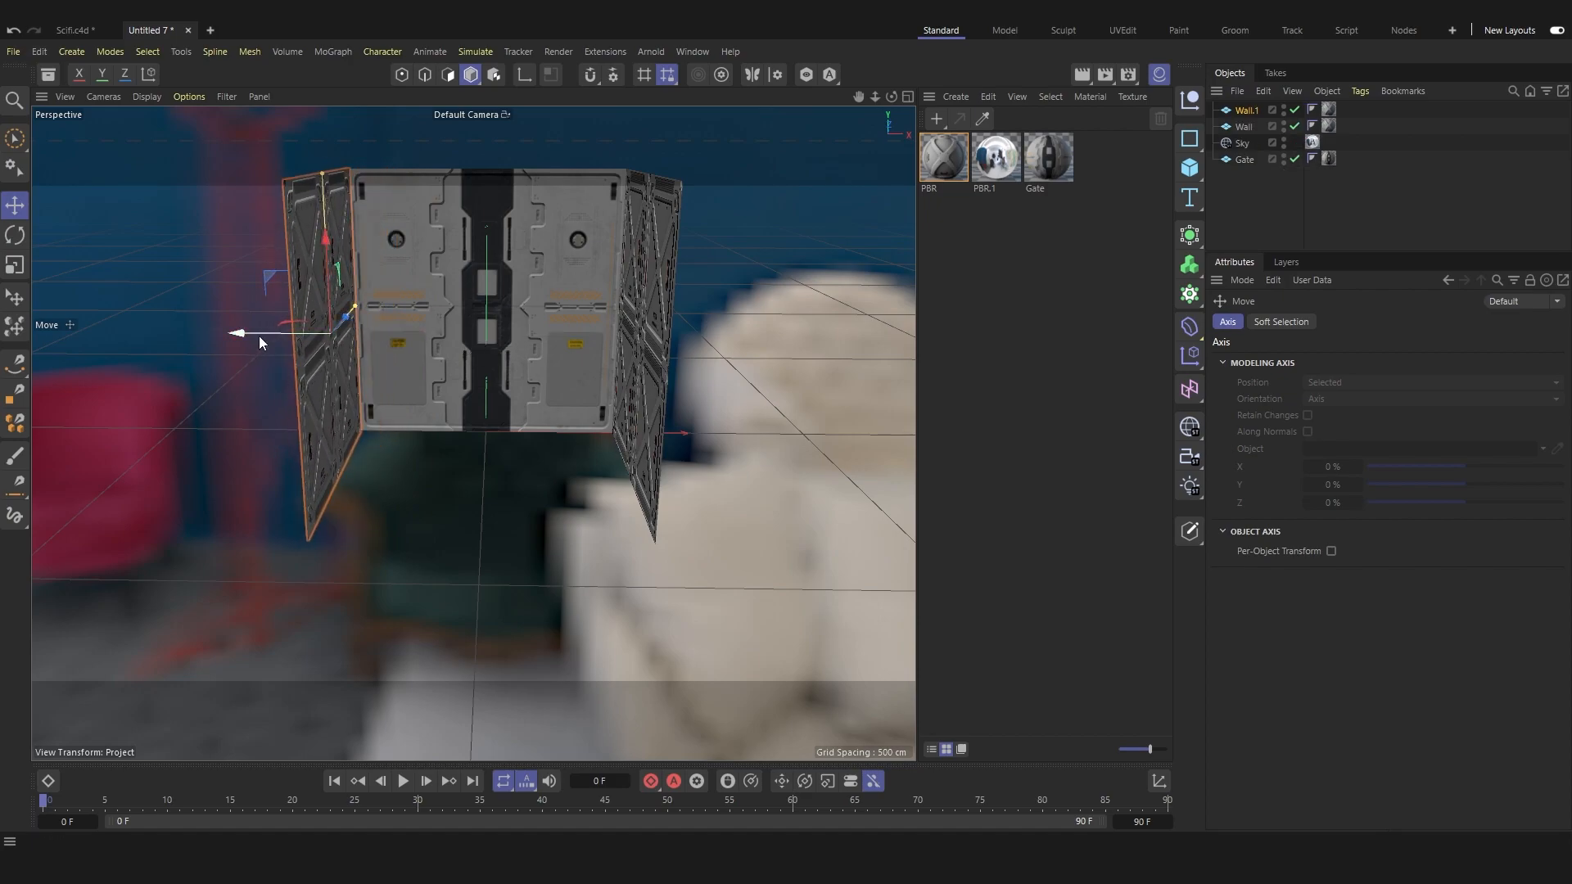
key("r")
left_click_drag(360, 297, 257, 425)
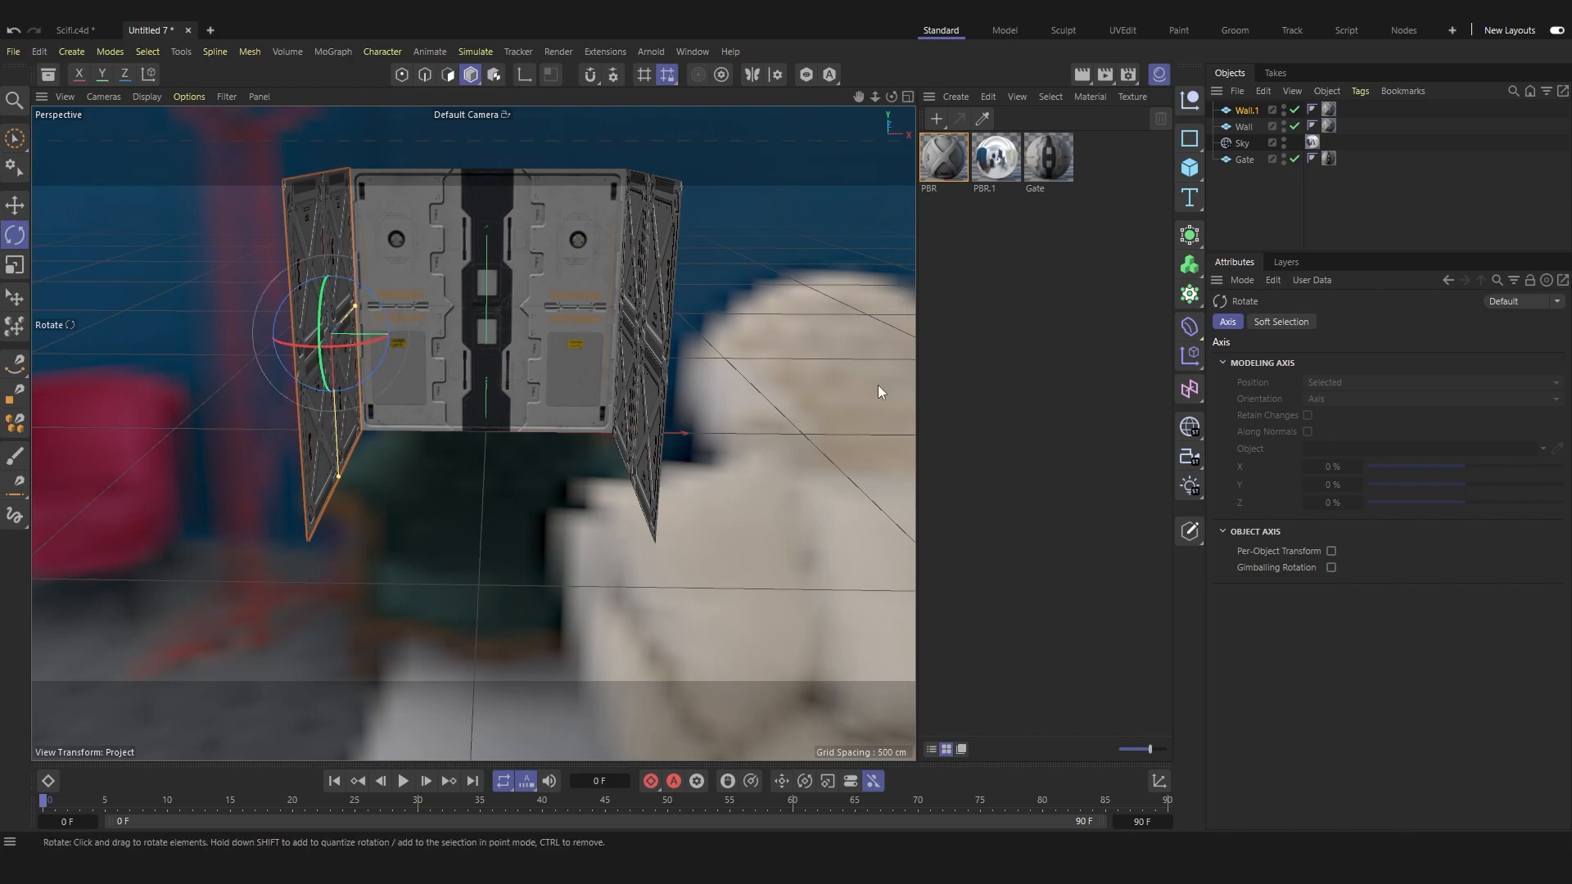
left_click(946, 326)
left_click_drag(671, 327, 639, 337, "alt")
left_click(1233, 215)
Duplicate both wall planes together along the corridor, away from the gate, to extend each side.
left_click_drag(860, 348, 700, 334, "alt")
left_click(394, 260)
left_click(183, 441, "shift")
key("e")
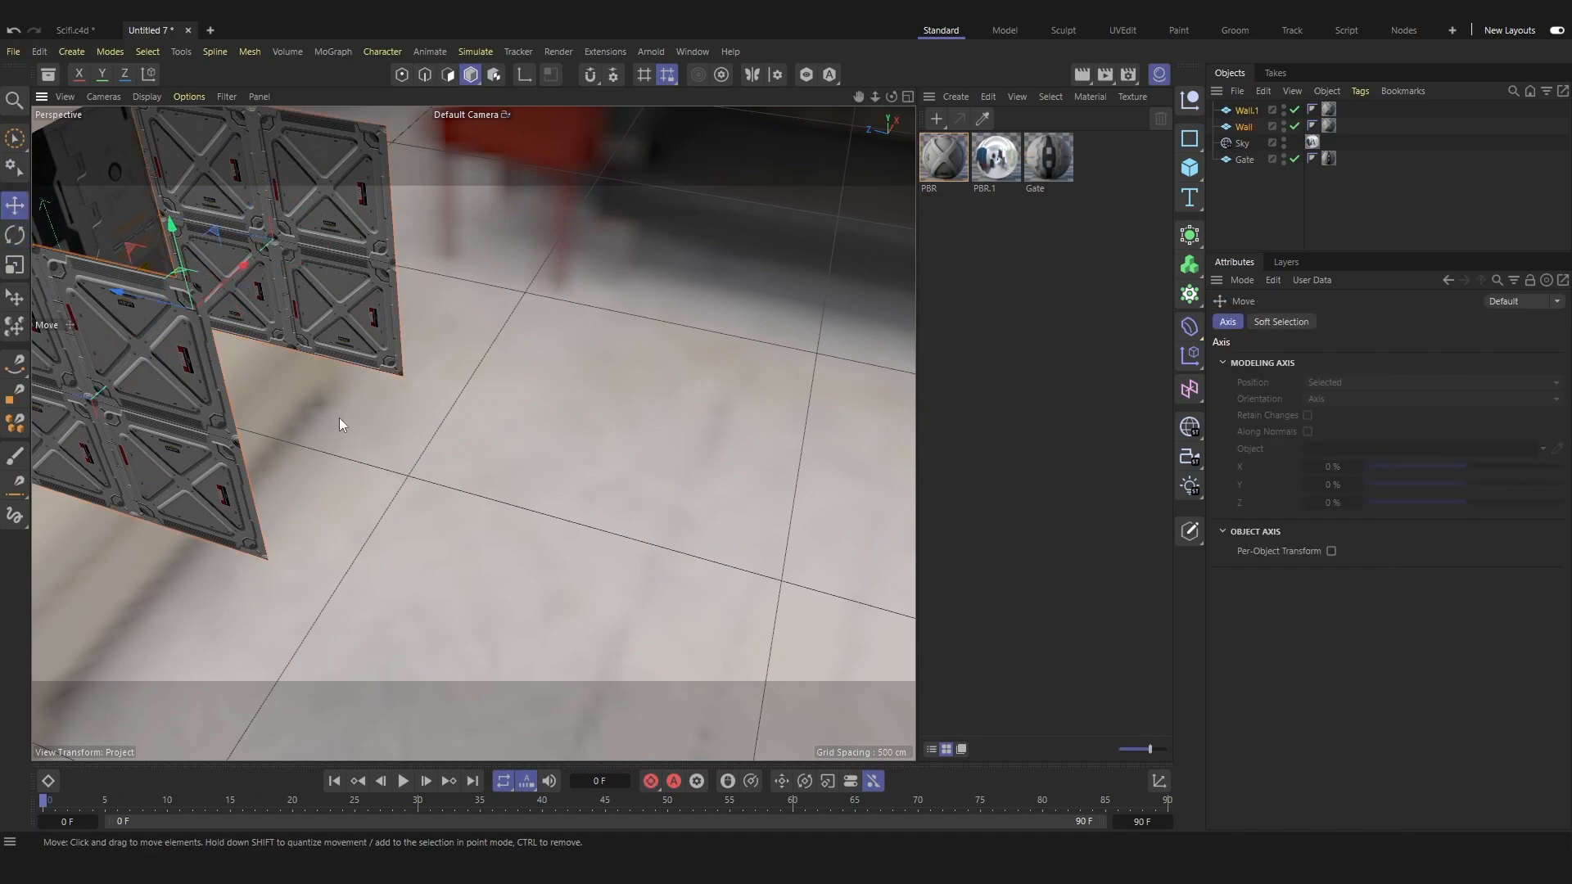
left_click_drag(155, 326, 395, 379)
scroll(365, 380, "down", 2)
scroll(365, 380, "down", 1)
Select all four wall planes and duplicate them along the corridor to double its length.
left_click(295, 427)
left_click(190, 405, "shift")
left_click(368, 262, "shift")
left_click(255, 244, "shift")
scroll(377, 343, "down", 1)
left_click_drag(244, 328, 632, 406, "ctrl")
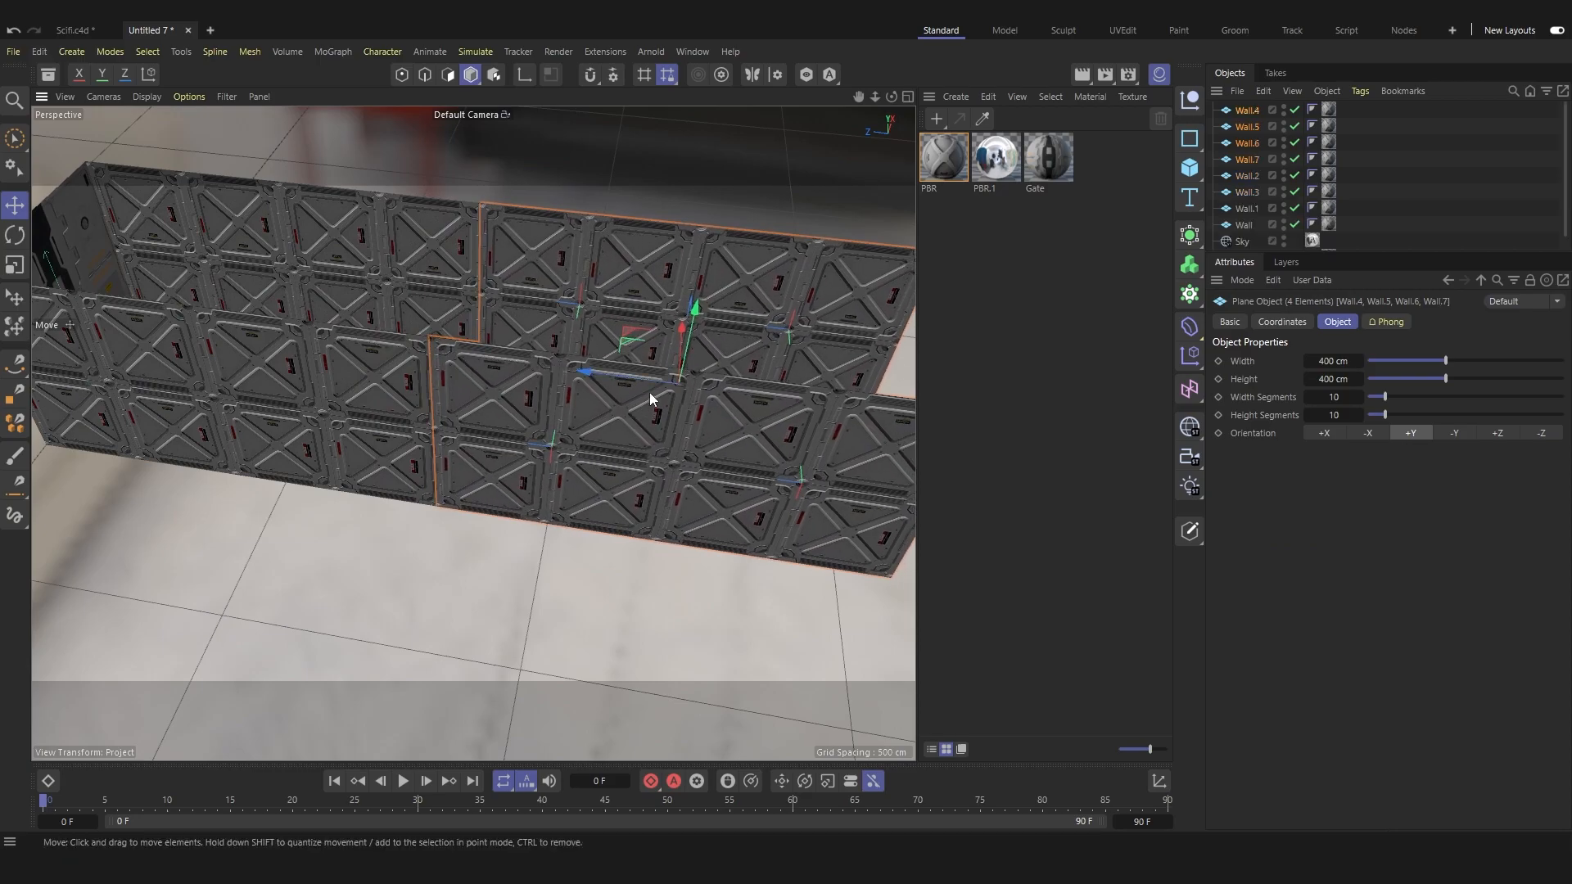
left_click(993, 297)
Frame the corridor from inside facing the gate and render it in the viewport.
left_click_drag(633, 289, 509, 276, "alt")
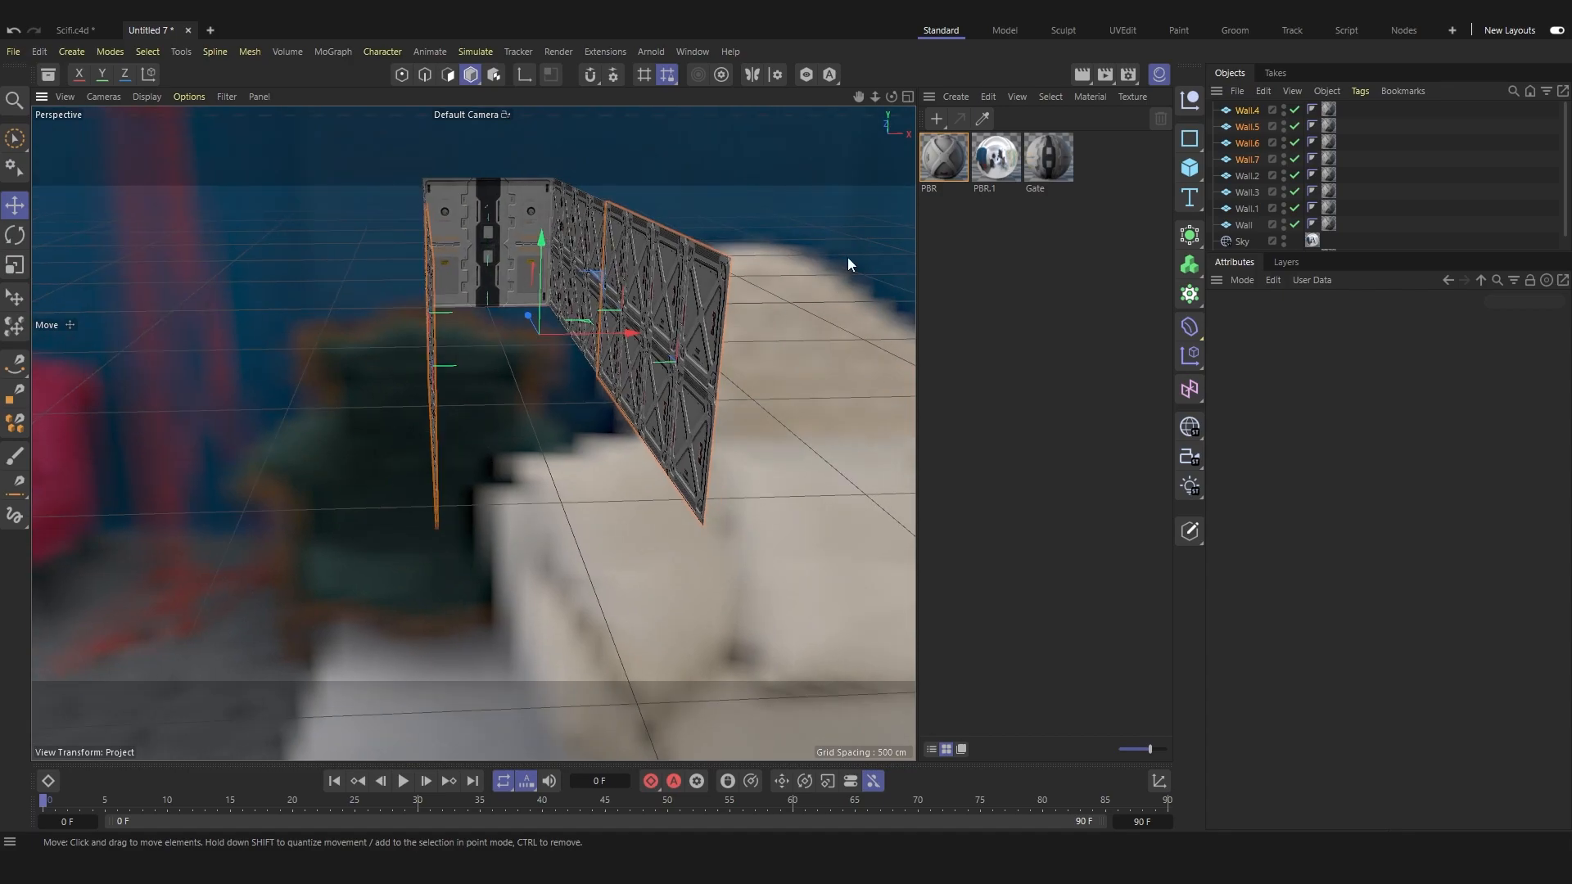
left_click(847, 257)
scroll(582, 362, "up", 5)
left_click_drag(582, 363, 631, 391, "alt")
left_click(1083, 76)
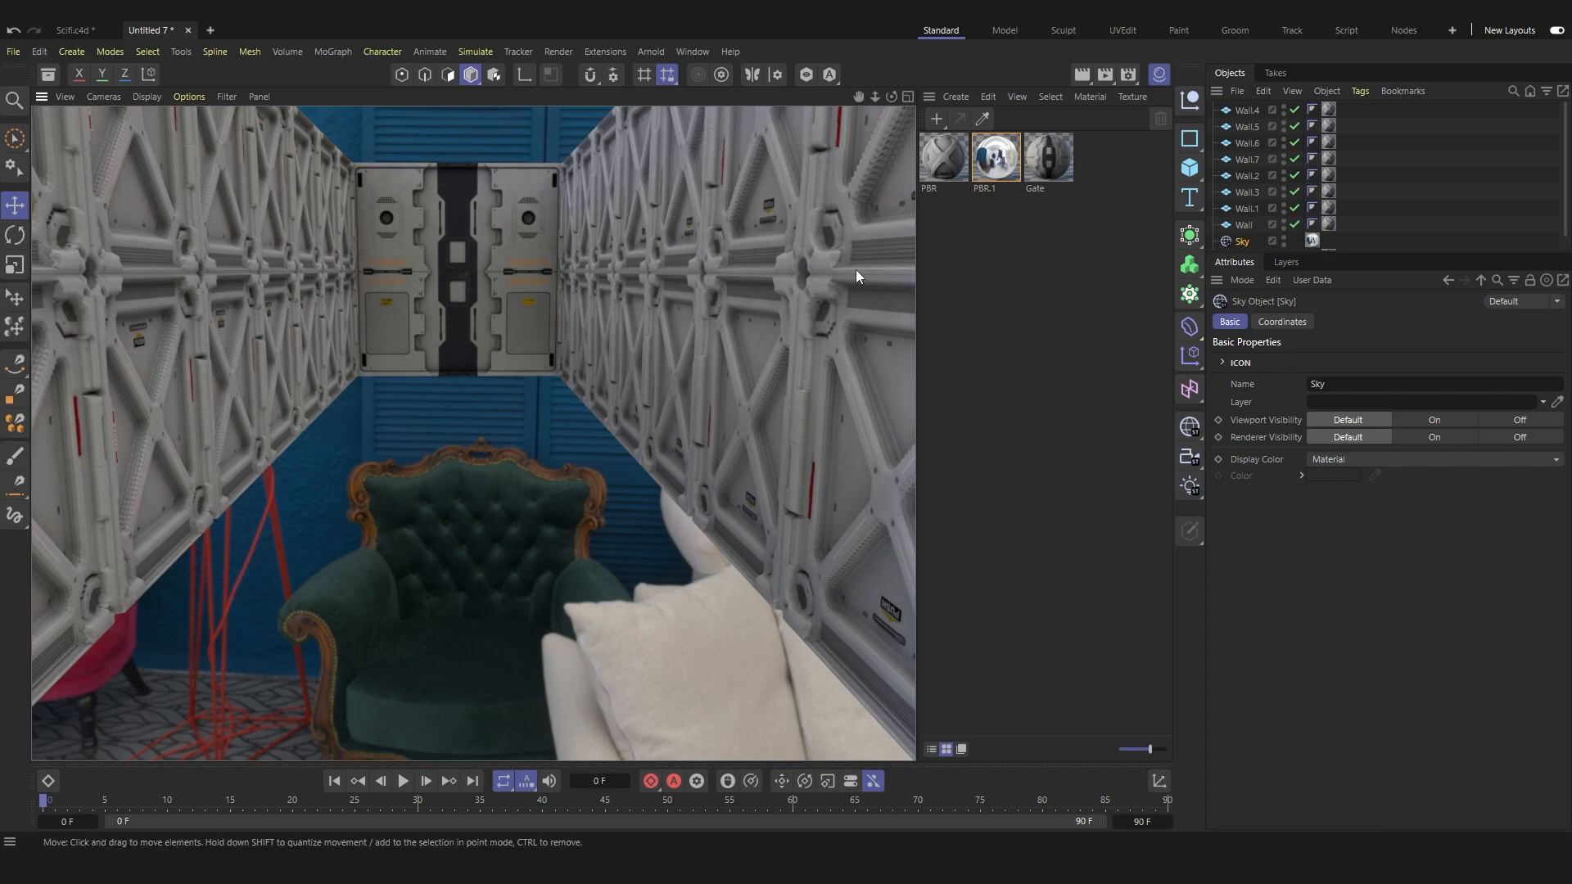
Set the PBR panel material's Displacement strength to -100%.
double_click(954, 170)
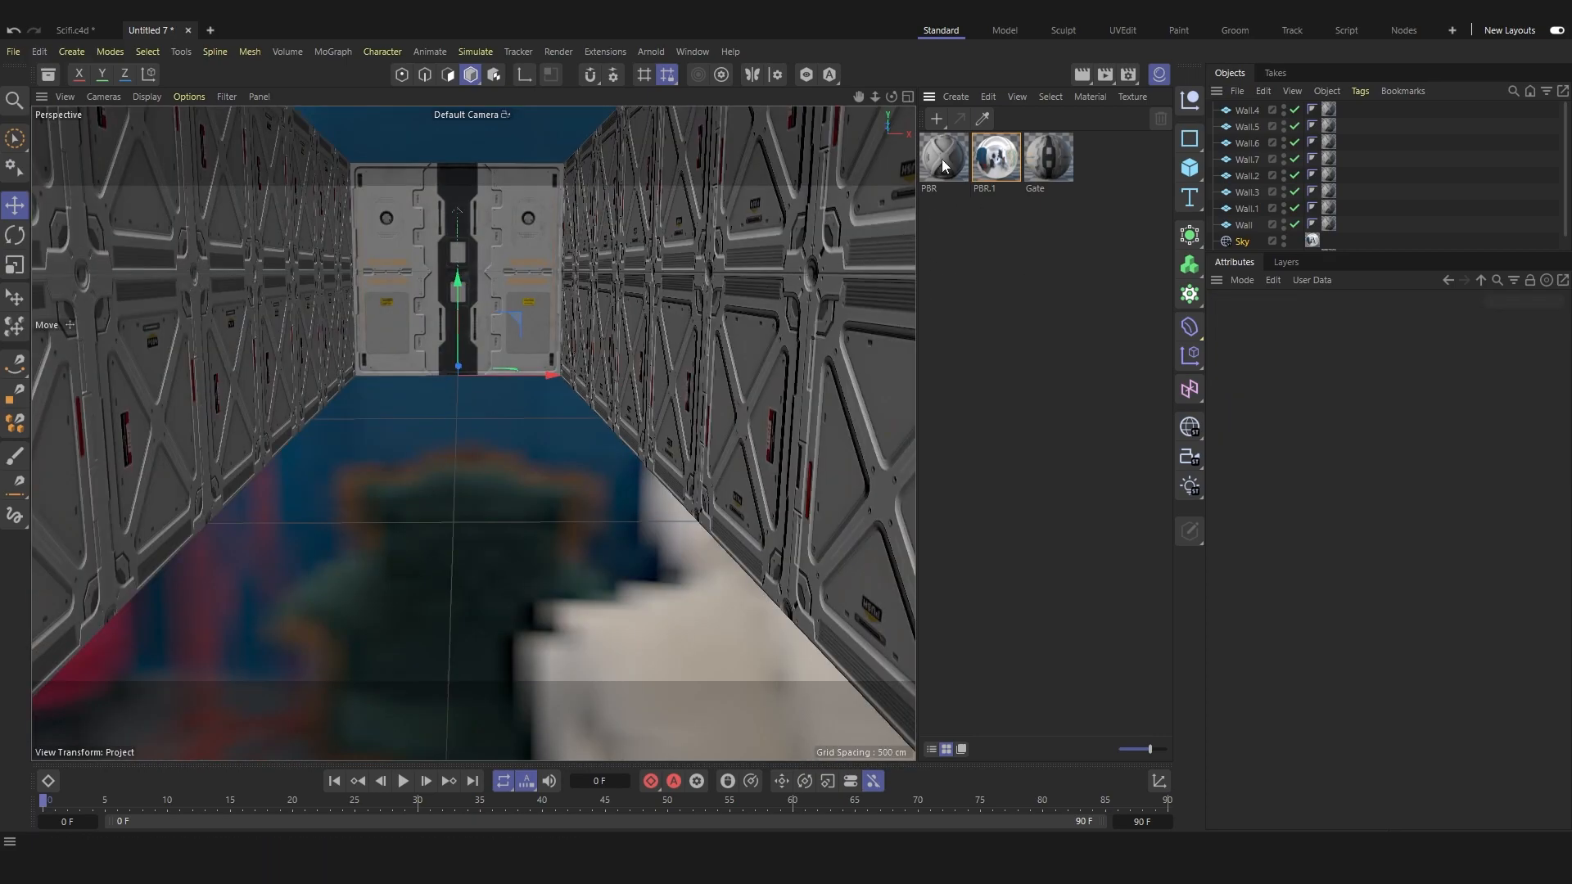
left_click(1005, 503)
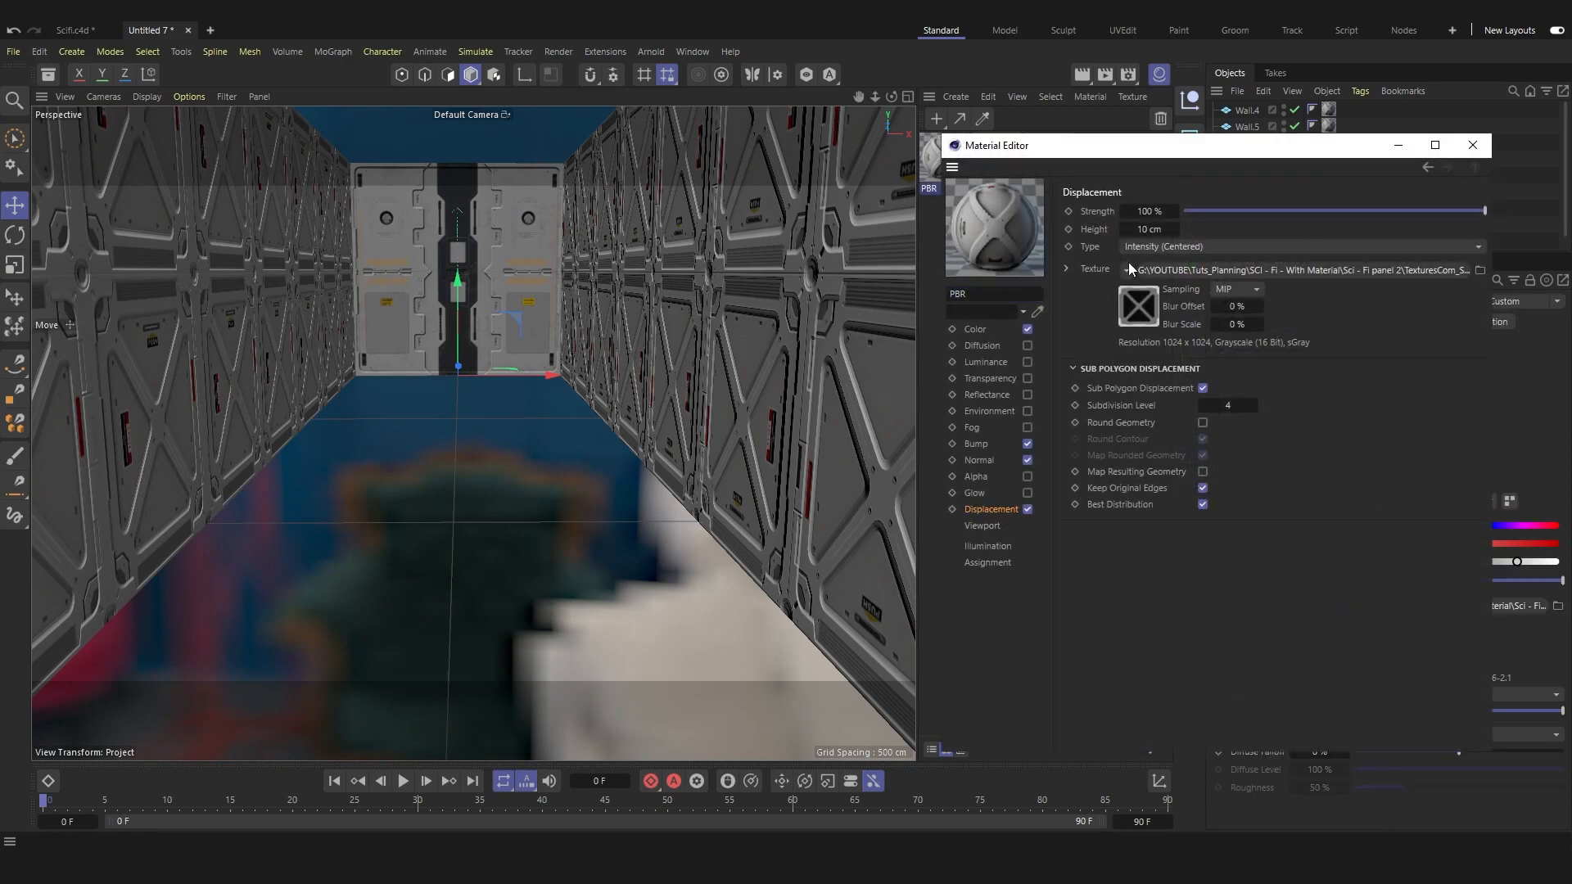
left_click_drag(1136, 164, 1052, 181)
left_click(1063, 229)
left_click(1051, 229)
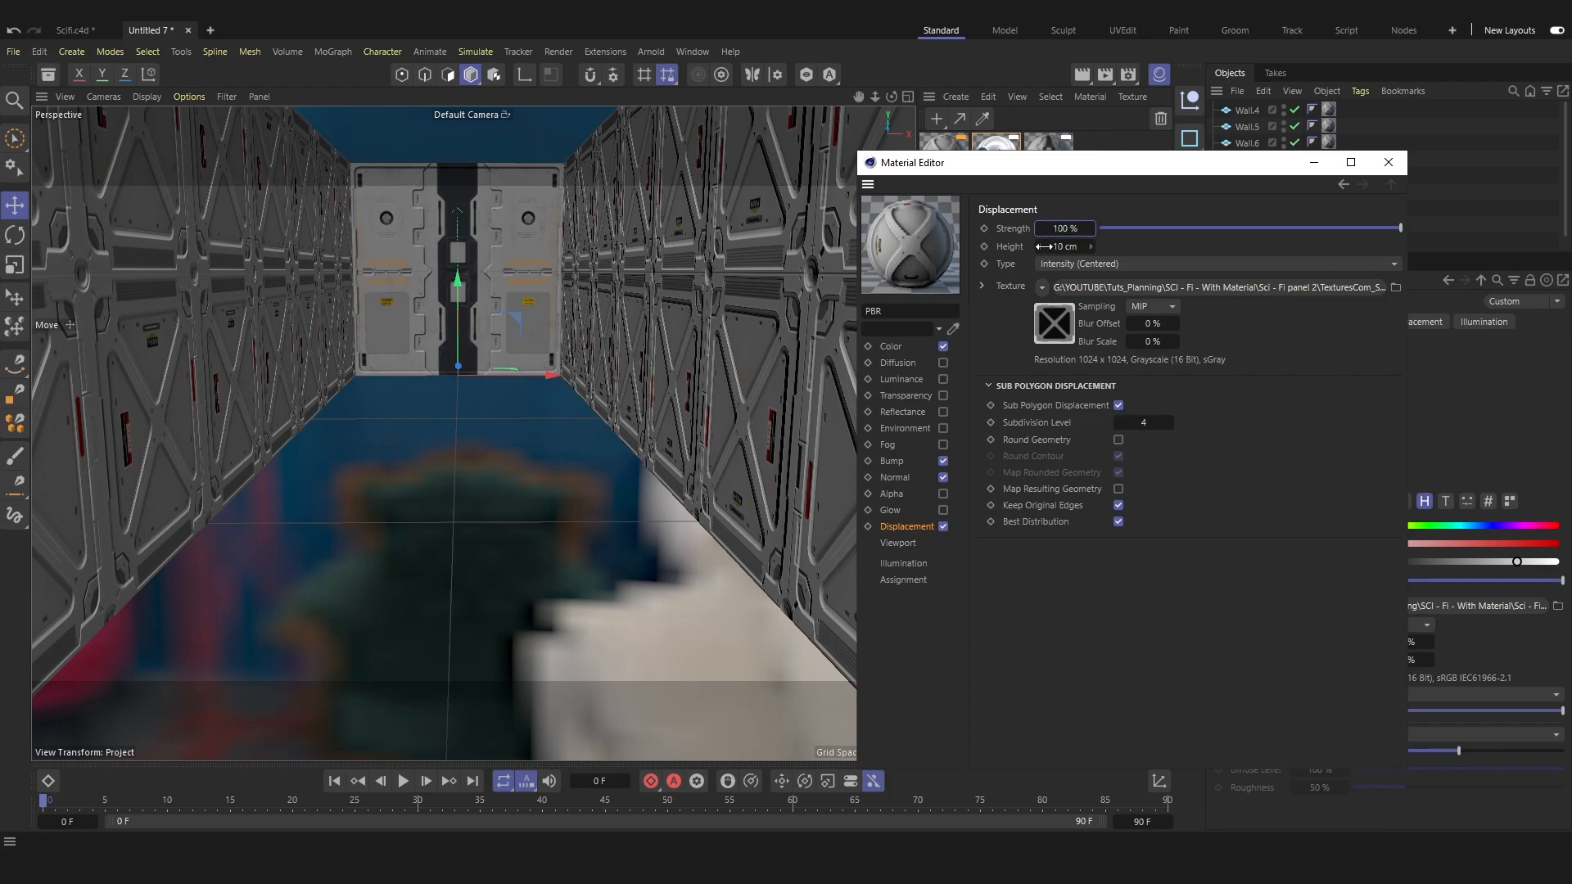
type("-")
key("Return")
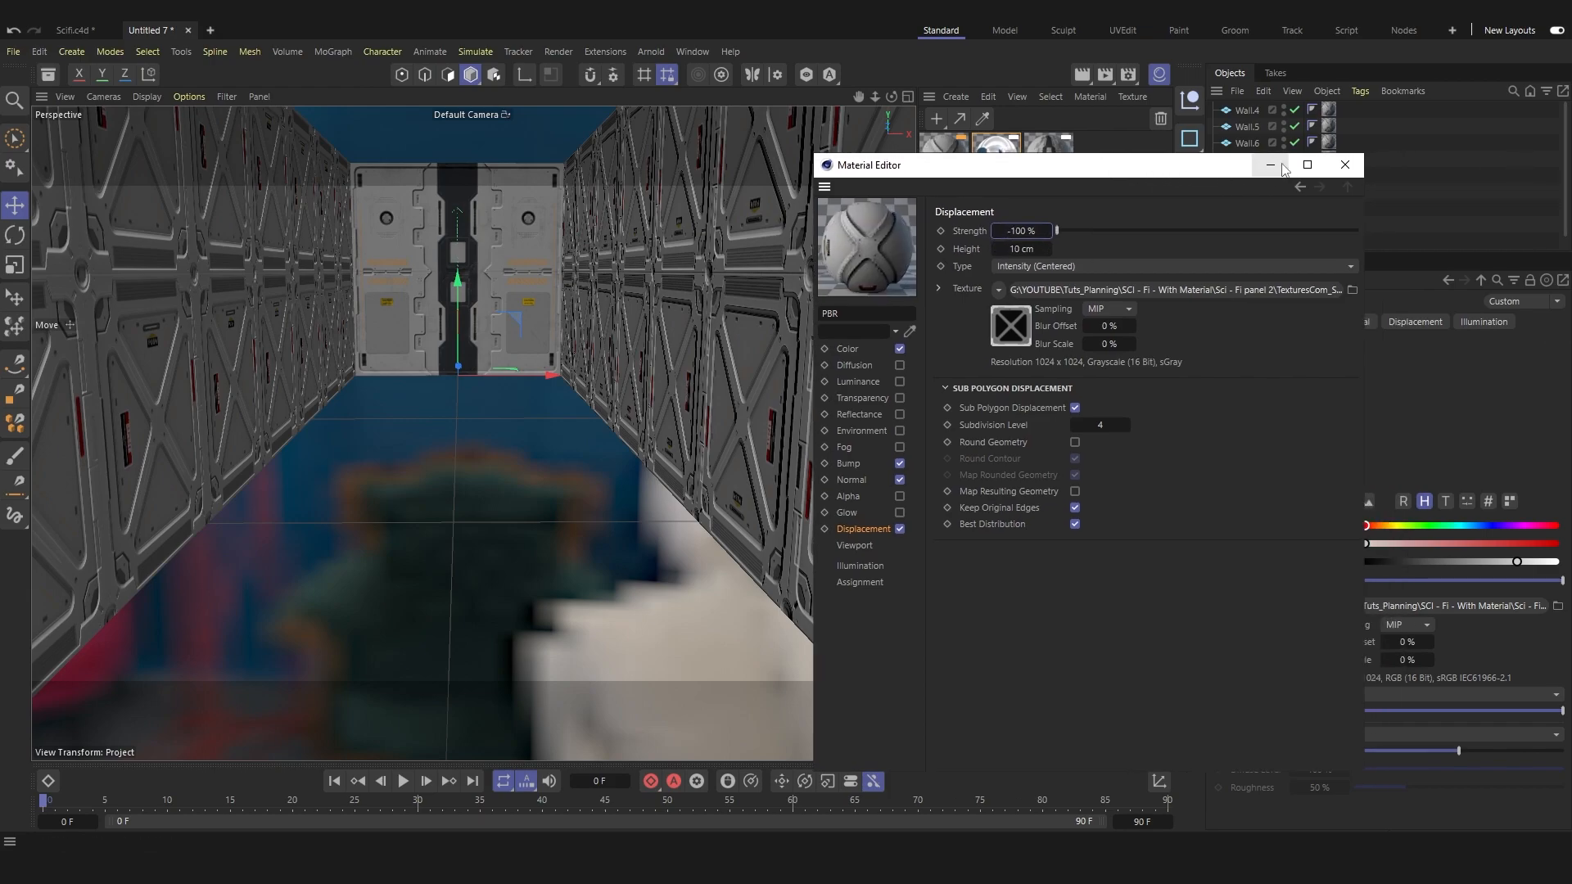
left_click(1341, 163)
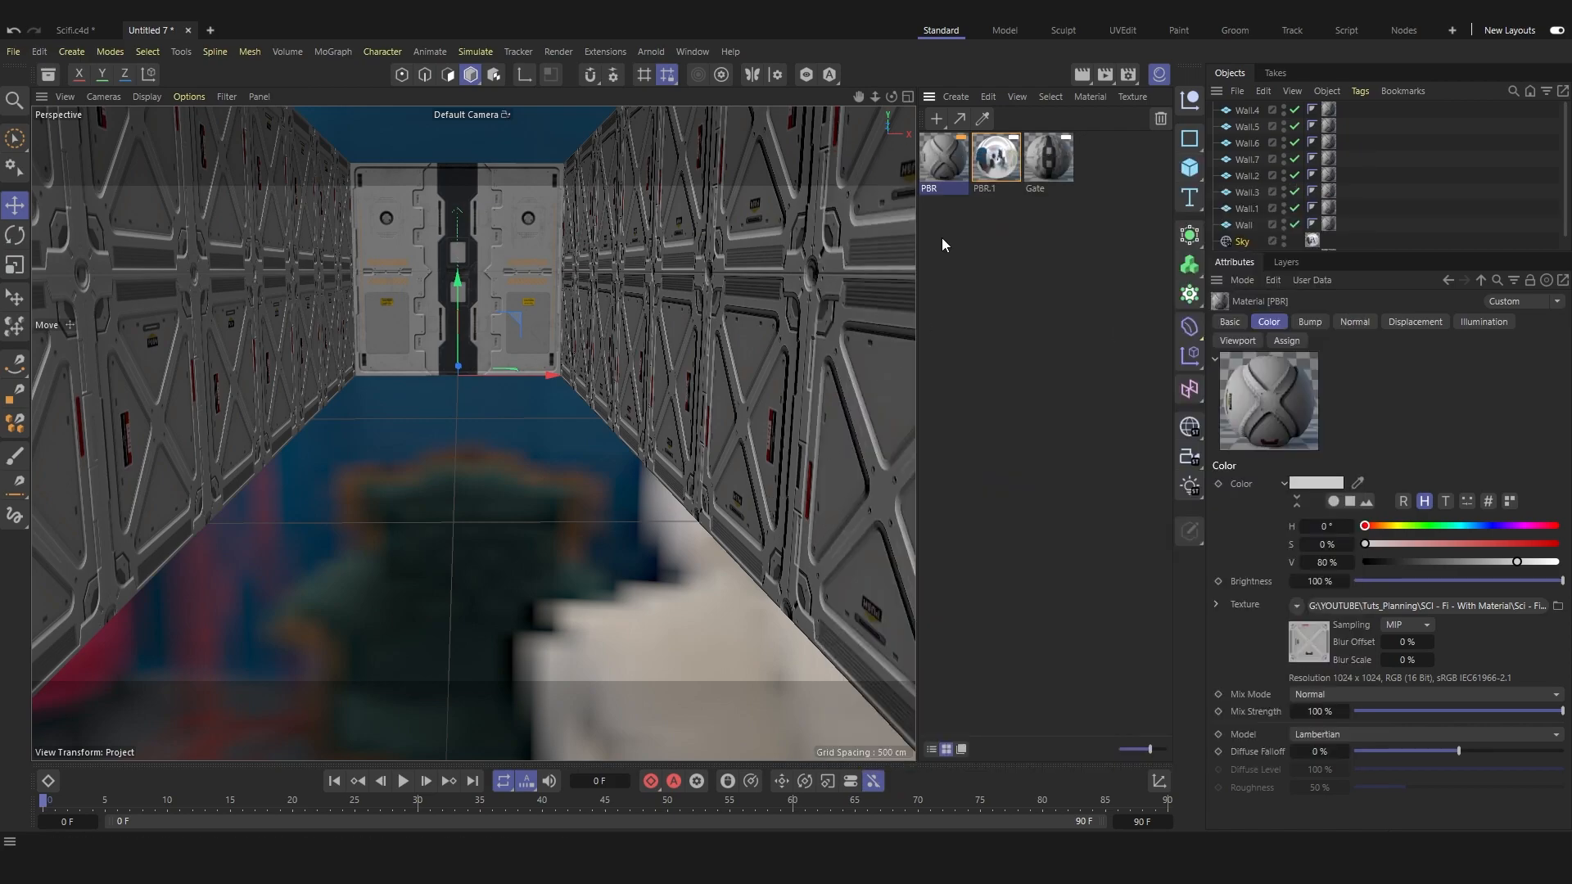
Open the Subdivision Level setting in the PBR material's displacement.
double_click(944, 170)
left_click(1241, 410)
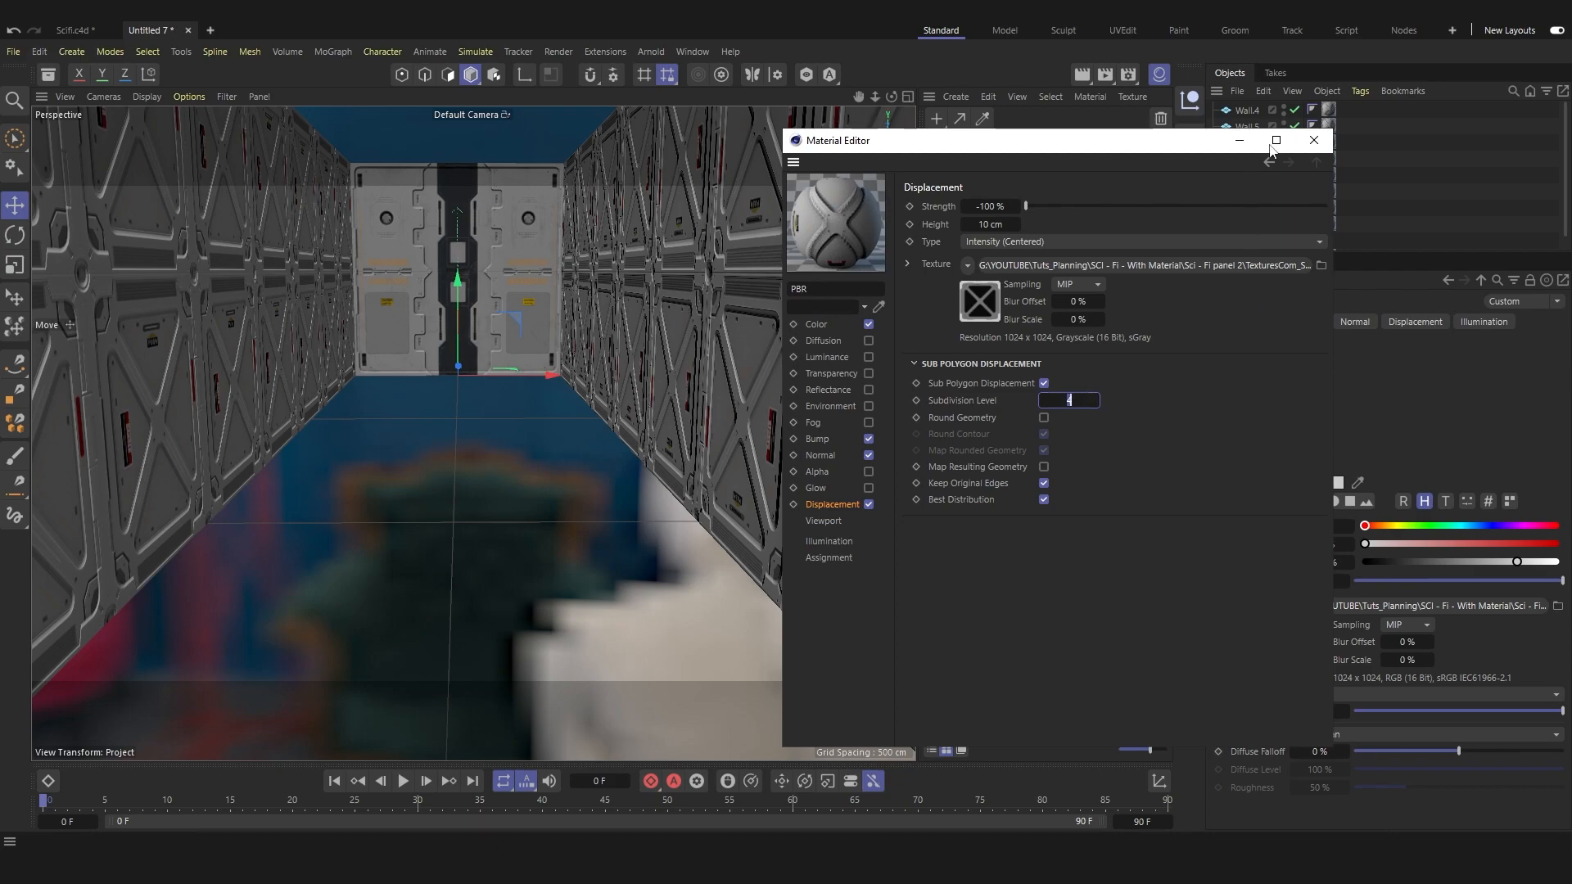
left_click(1314, 140)
Render a region of the right corridor wall to check the inverted displacement.
left_click_drag(591, 336, 664, 353, "alt")
left_click_drag(1082, 75, 1162, 159)
left_click_drag(562, 260, 856, 669)
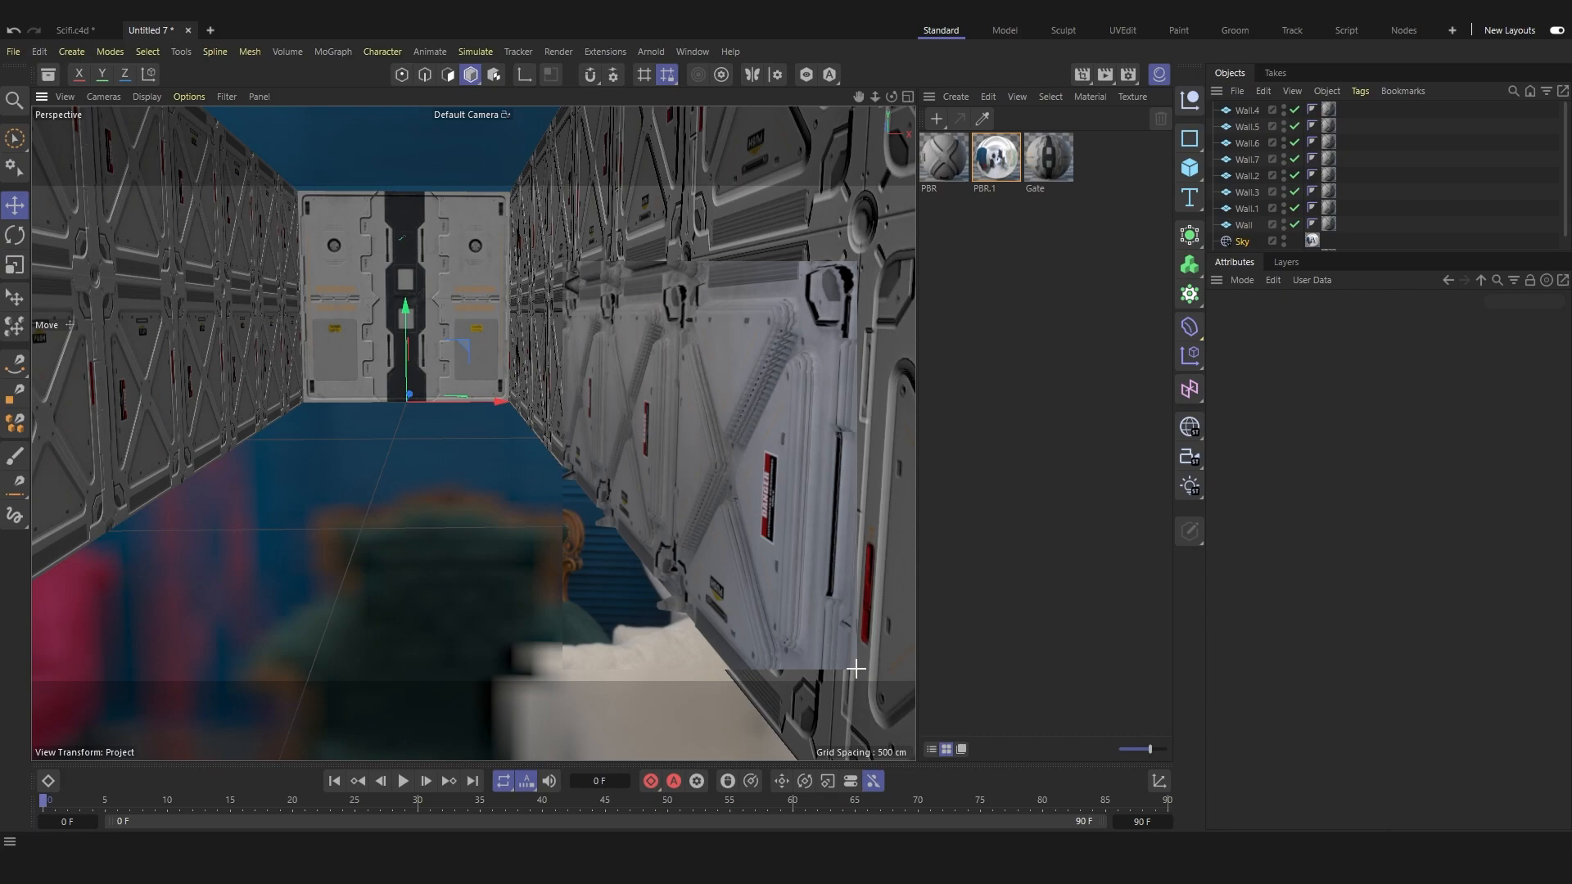
left_click(985, 345)
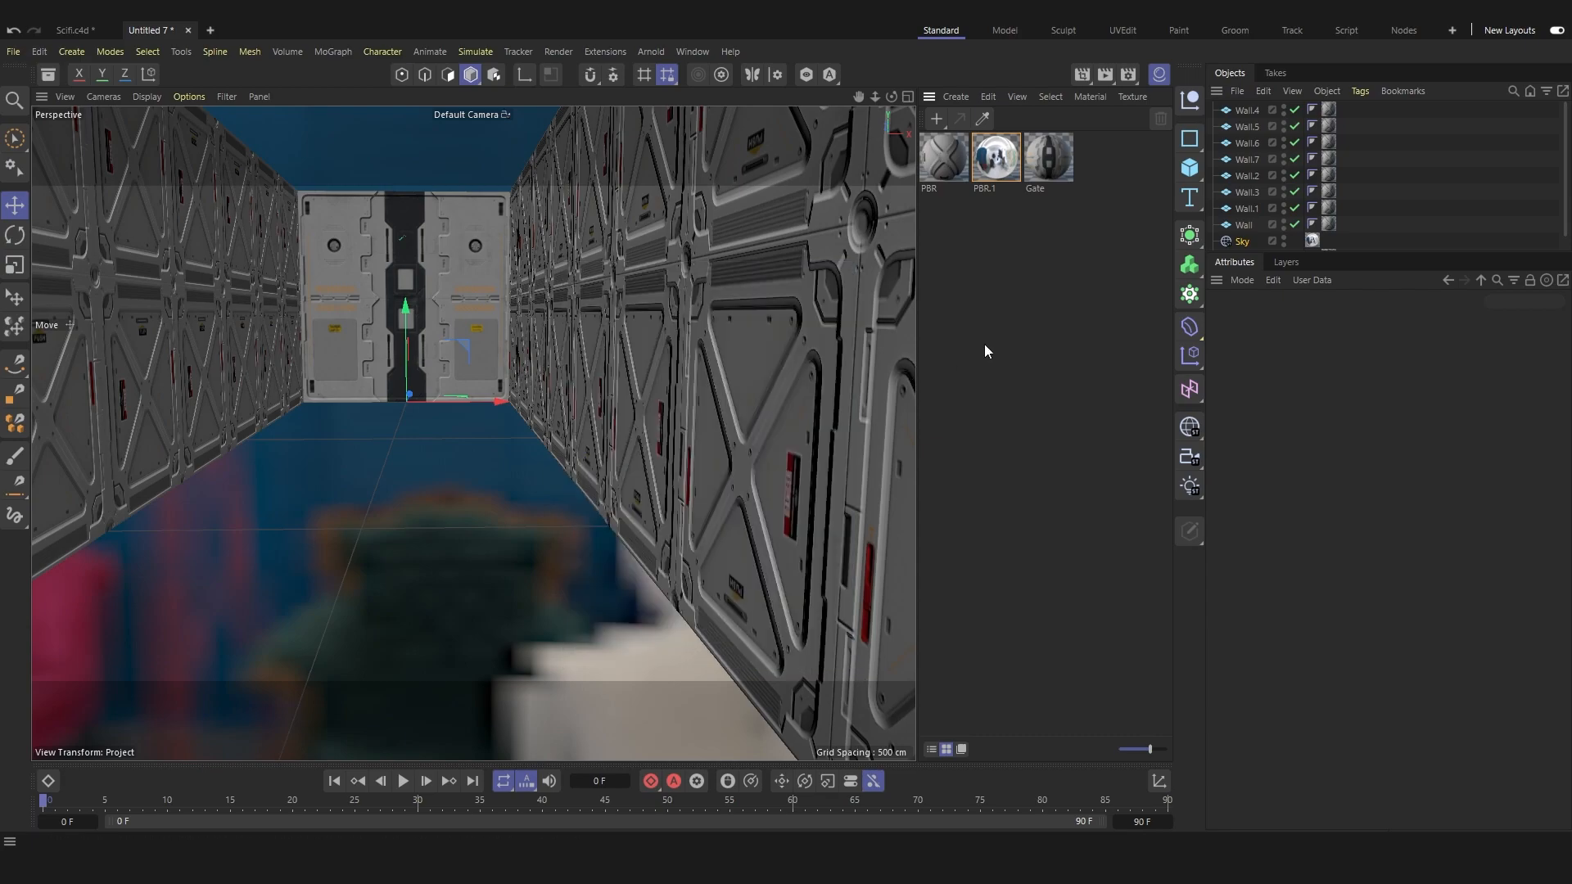
Render a region of the left corridor wall to compare its displacement.
left_click(943, 158)
left_click_drag(705, 235, 735, 256, "alt")
left_click(1082, 78)
left_click_drag(284, 323, 465, 451, "alt")
scroll(245, 344, "down", 3)
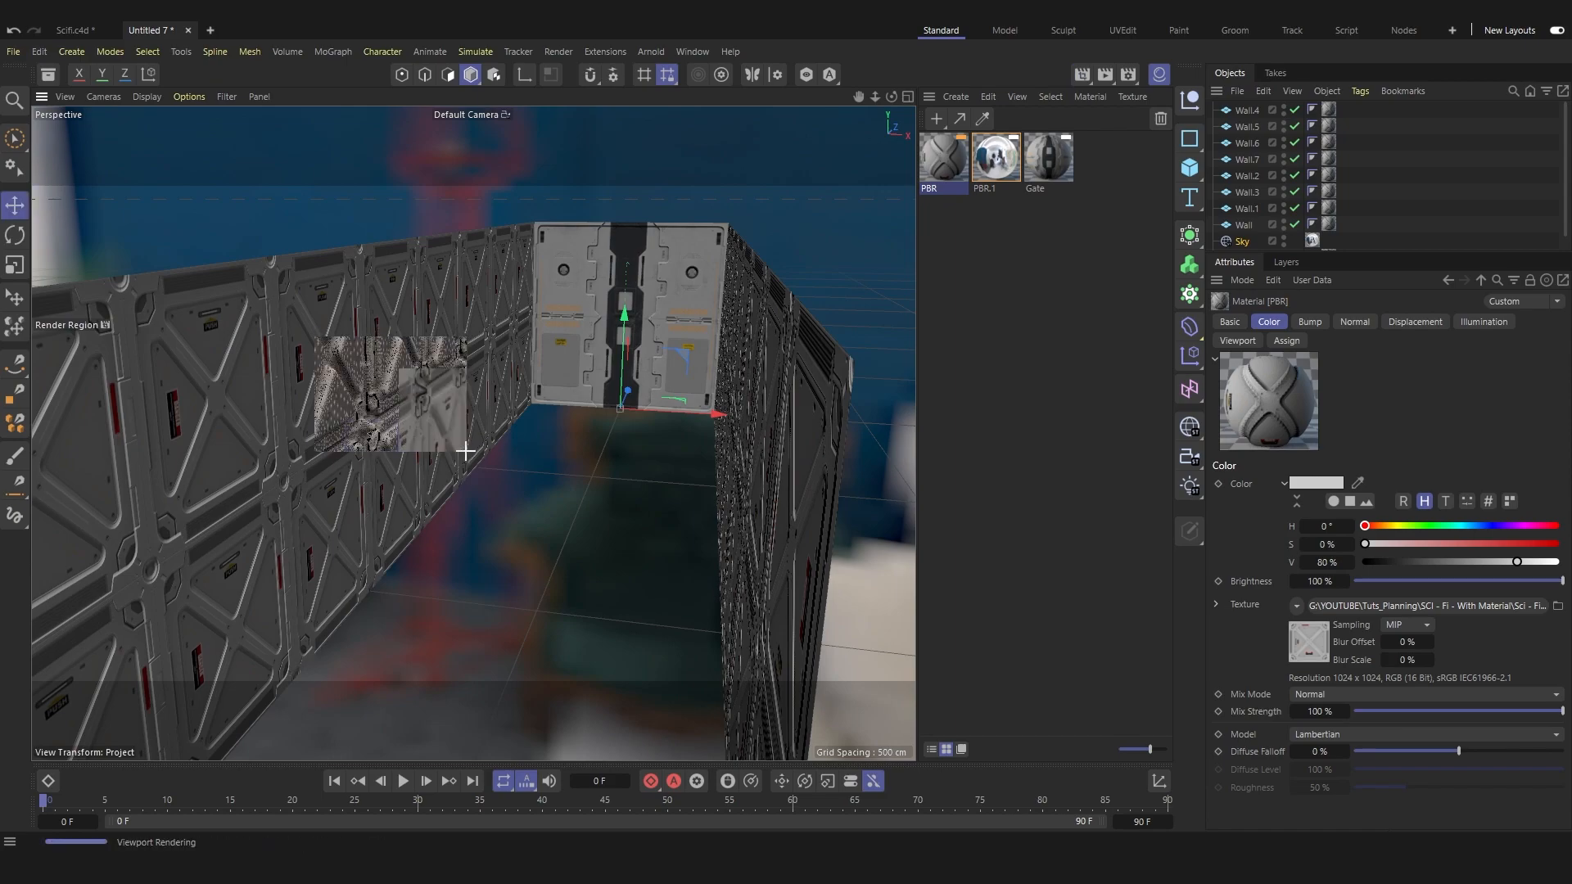
left_click(1072, 358)
Group all the wall planes under a null and rename the group as Wall.
left_click_drag(432, 440, 473, 445, "alt")
left_click_drag(523, 360, 571, 239, "alt")
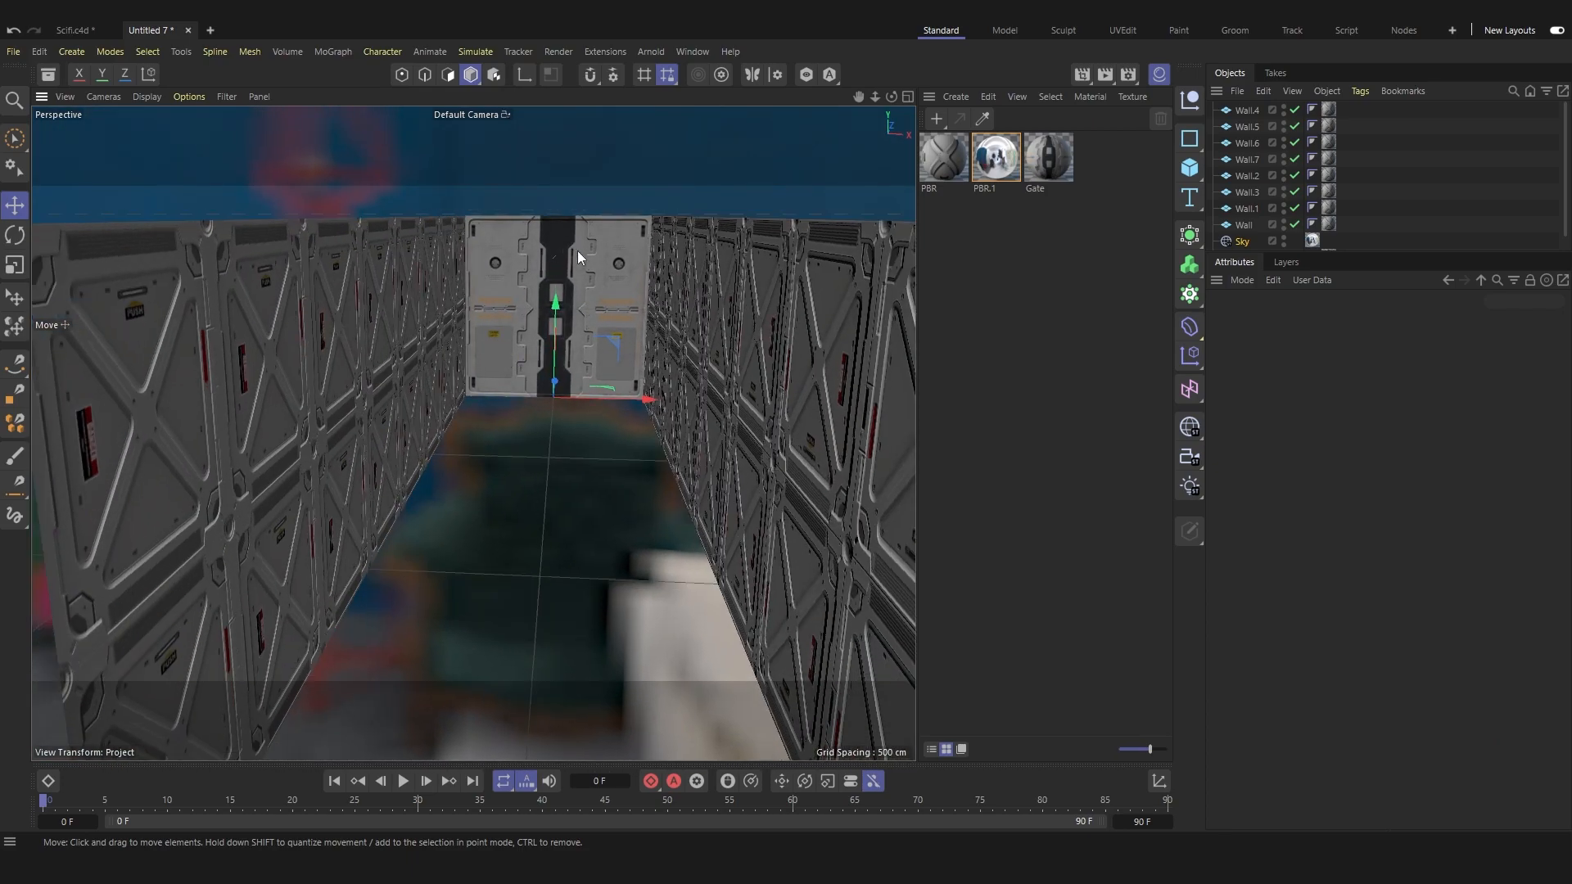
left_click_drag(660, 385, 594, 416, "alt")
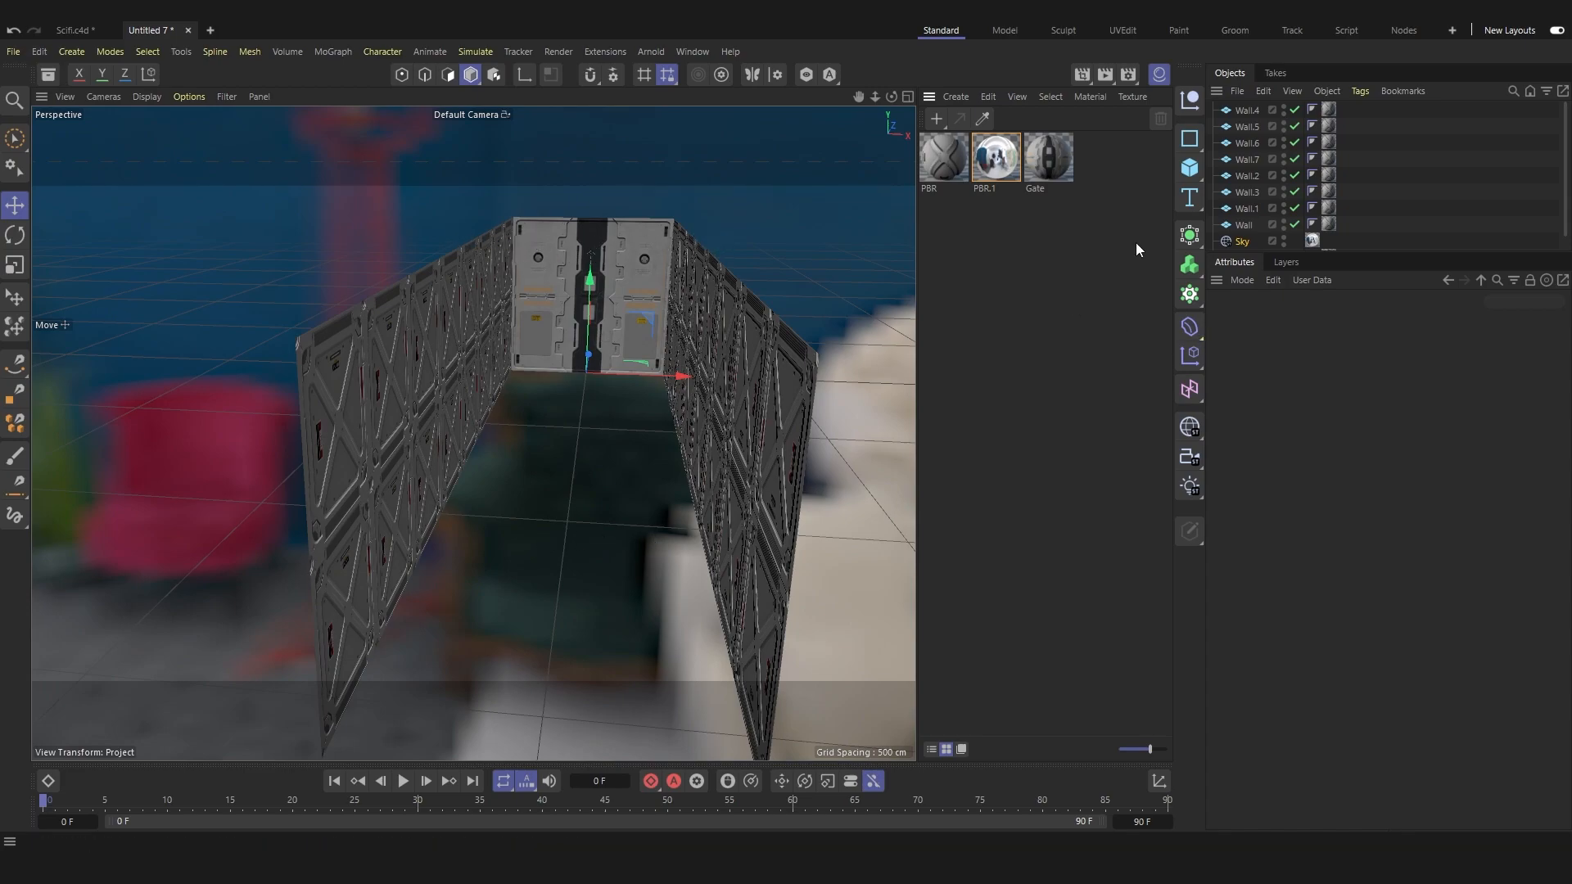
left_click(1243, 224)
left_click(1245, 111, "shift")
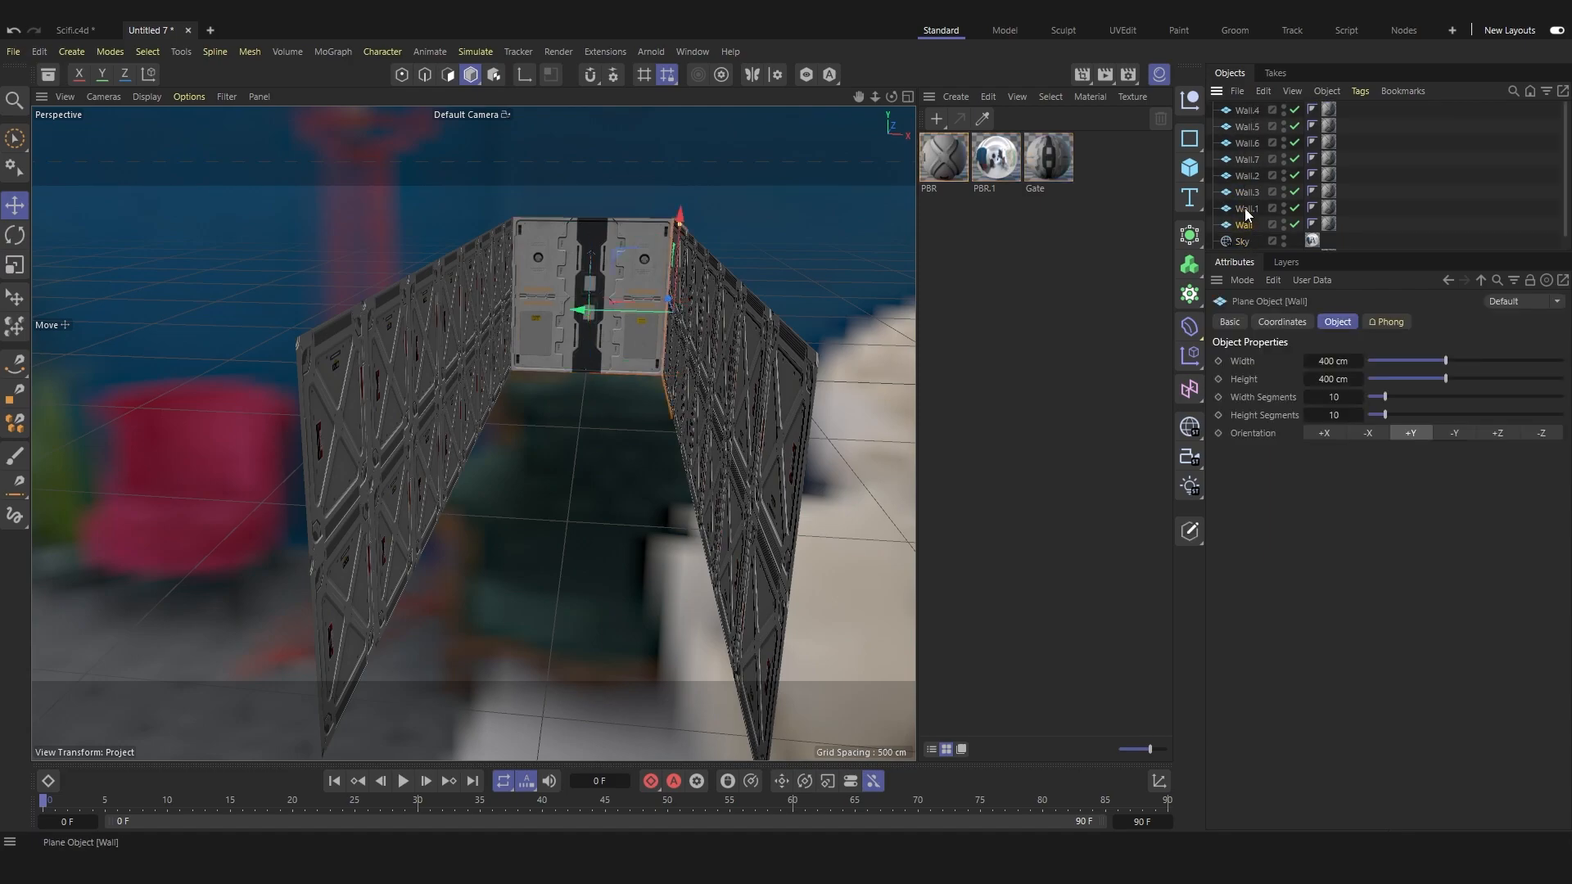
key("alt+g")
double_click(1245, 110)
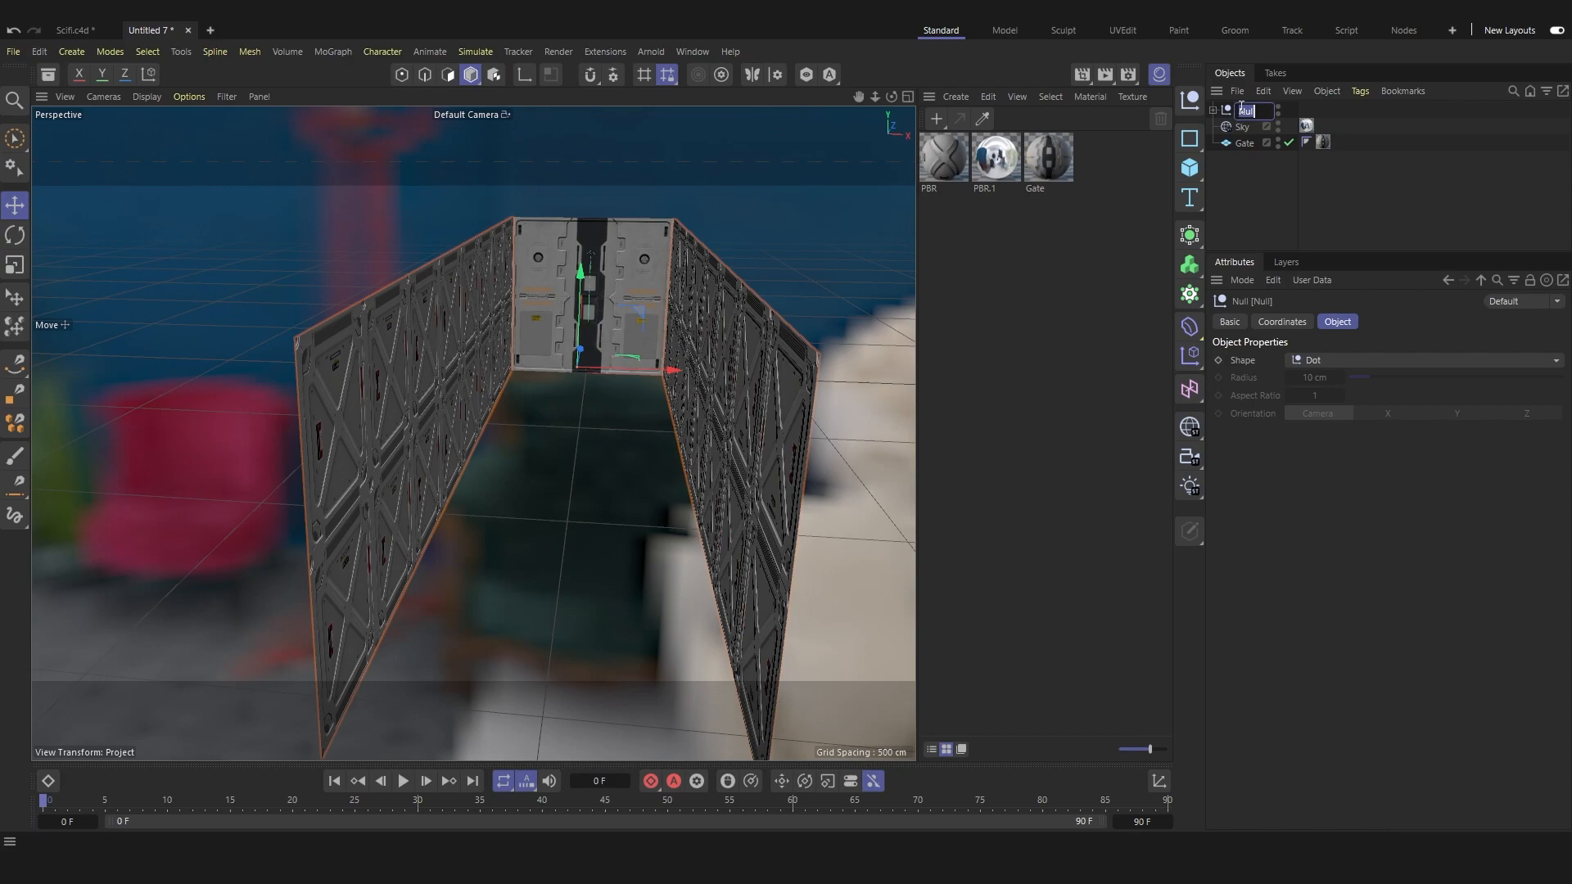
type("Wall")
key("Return")
Delete the material tags from all planes inside the Wall group and apply the PBR material to the group instead.
left_click(1213, 111)
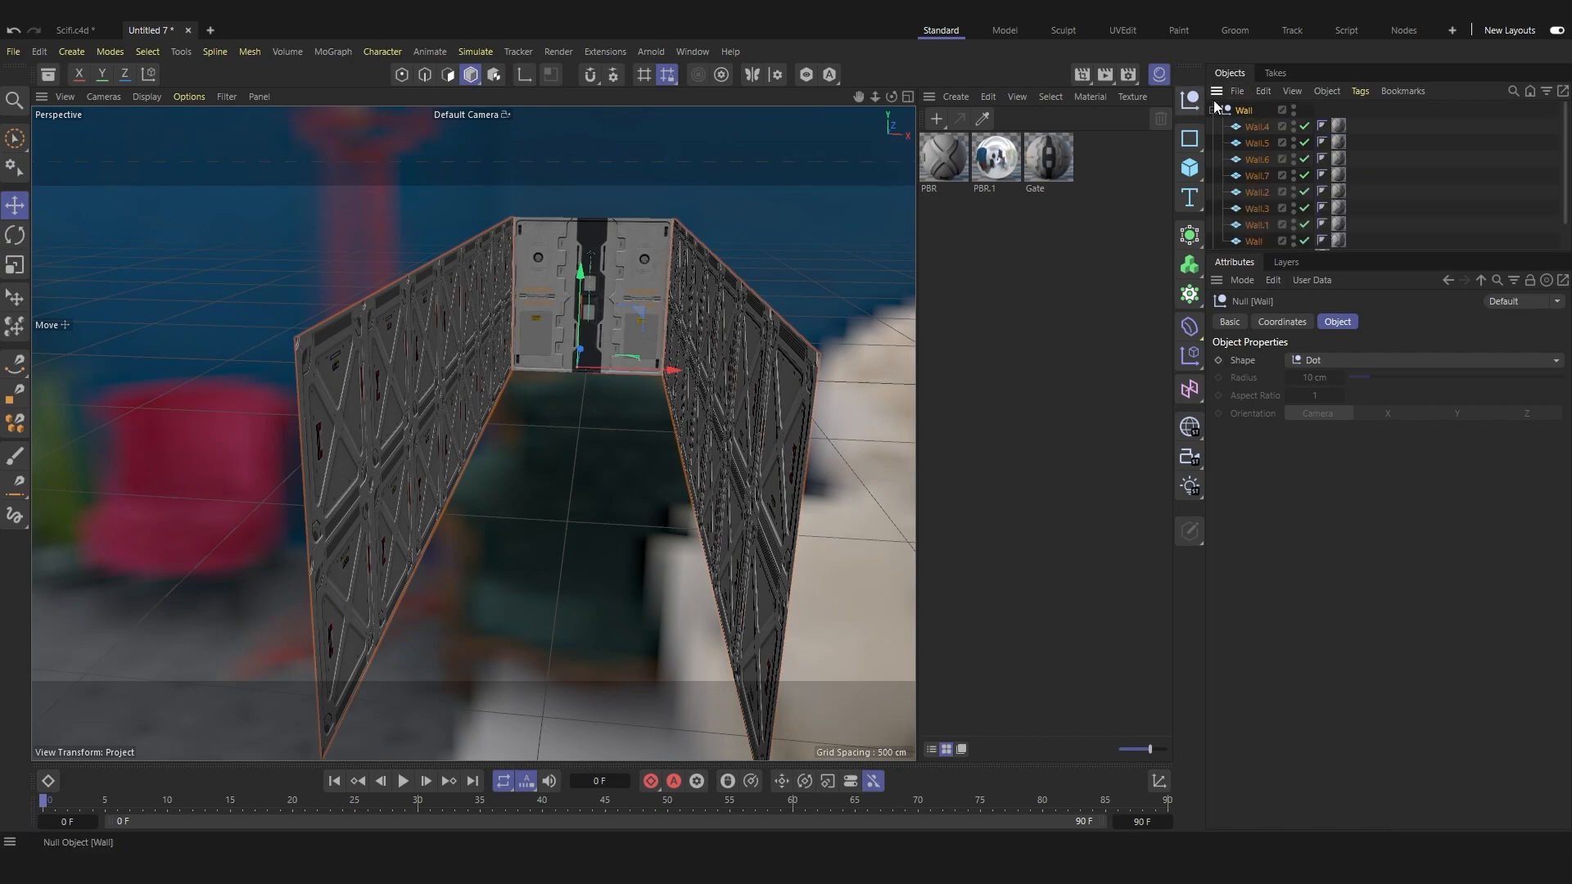
left_click(1339, 126)
scroll(1338, 193, "down", 1)
left_click(1340, 208, "shift")
scroll(1339, 207, "up", 1)
key("Delete")
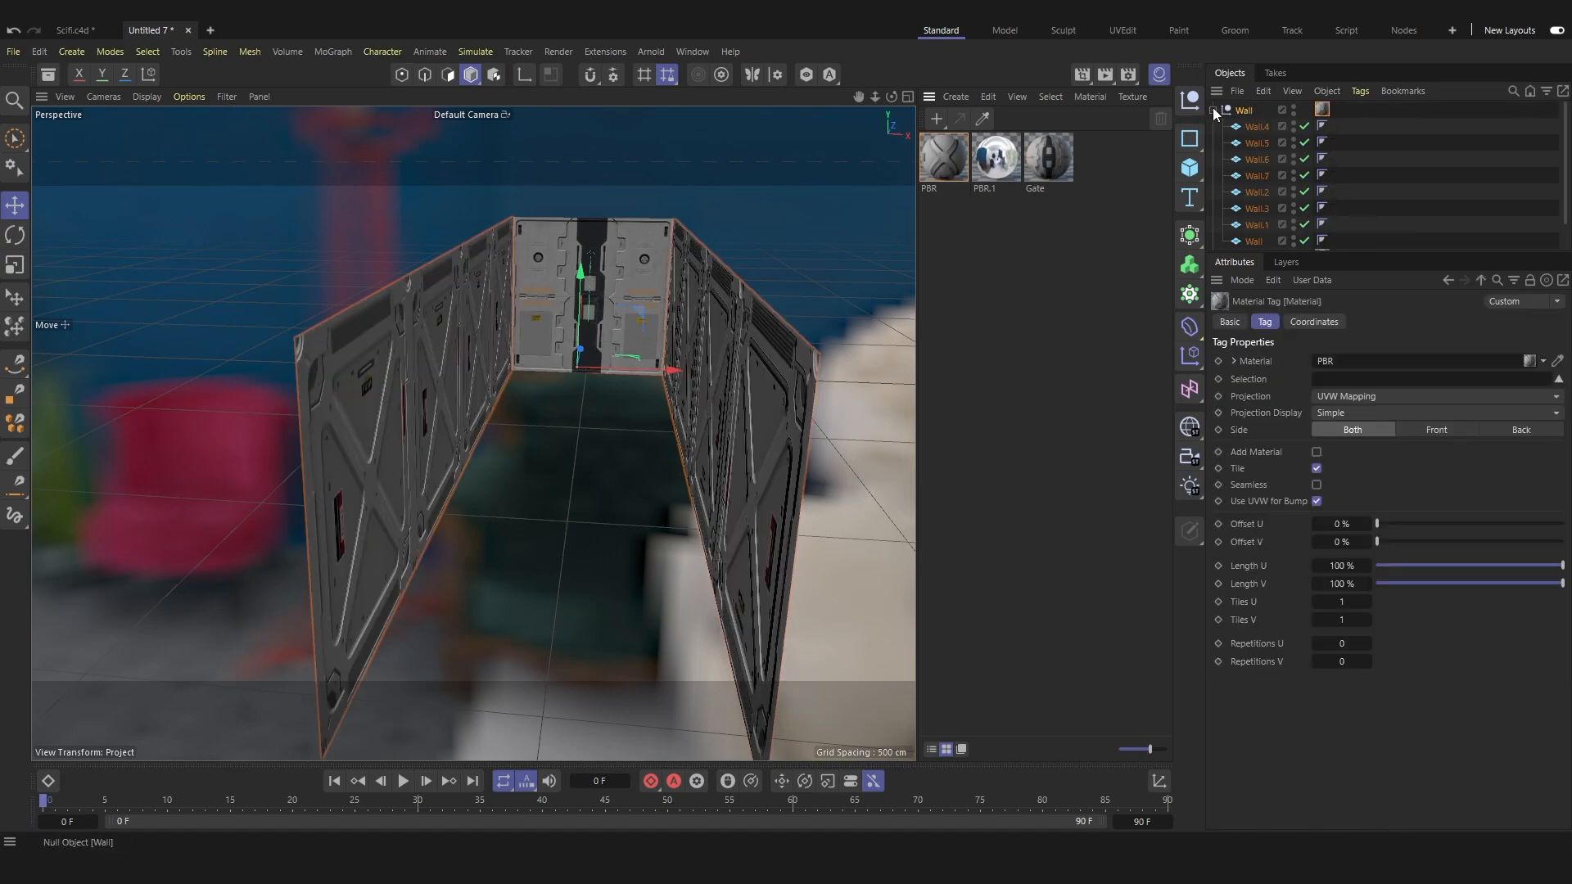
Collapse the Wall group and hide both the Wall group and the Gate from the scene.
left_click(1213, 109)
left_click(1277, 193)
left_click_drag(606, 357, 710, 356, "alt")
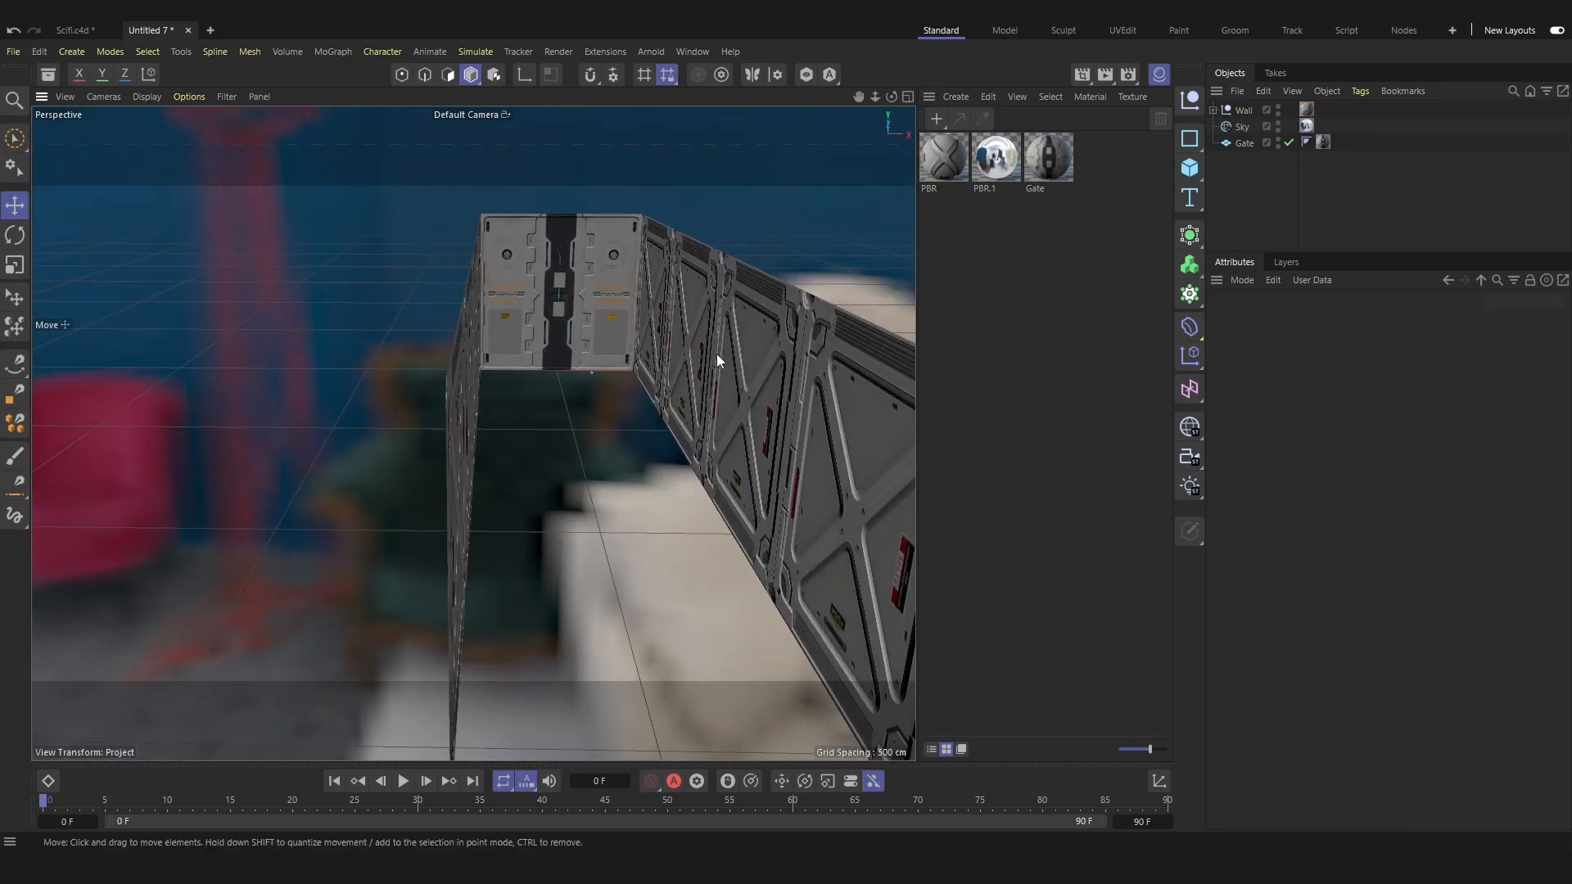
left_click(1278, 109)
left_click(1278, 142)
left_click(1189, 168)
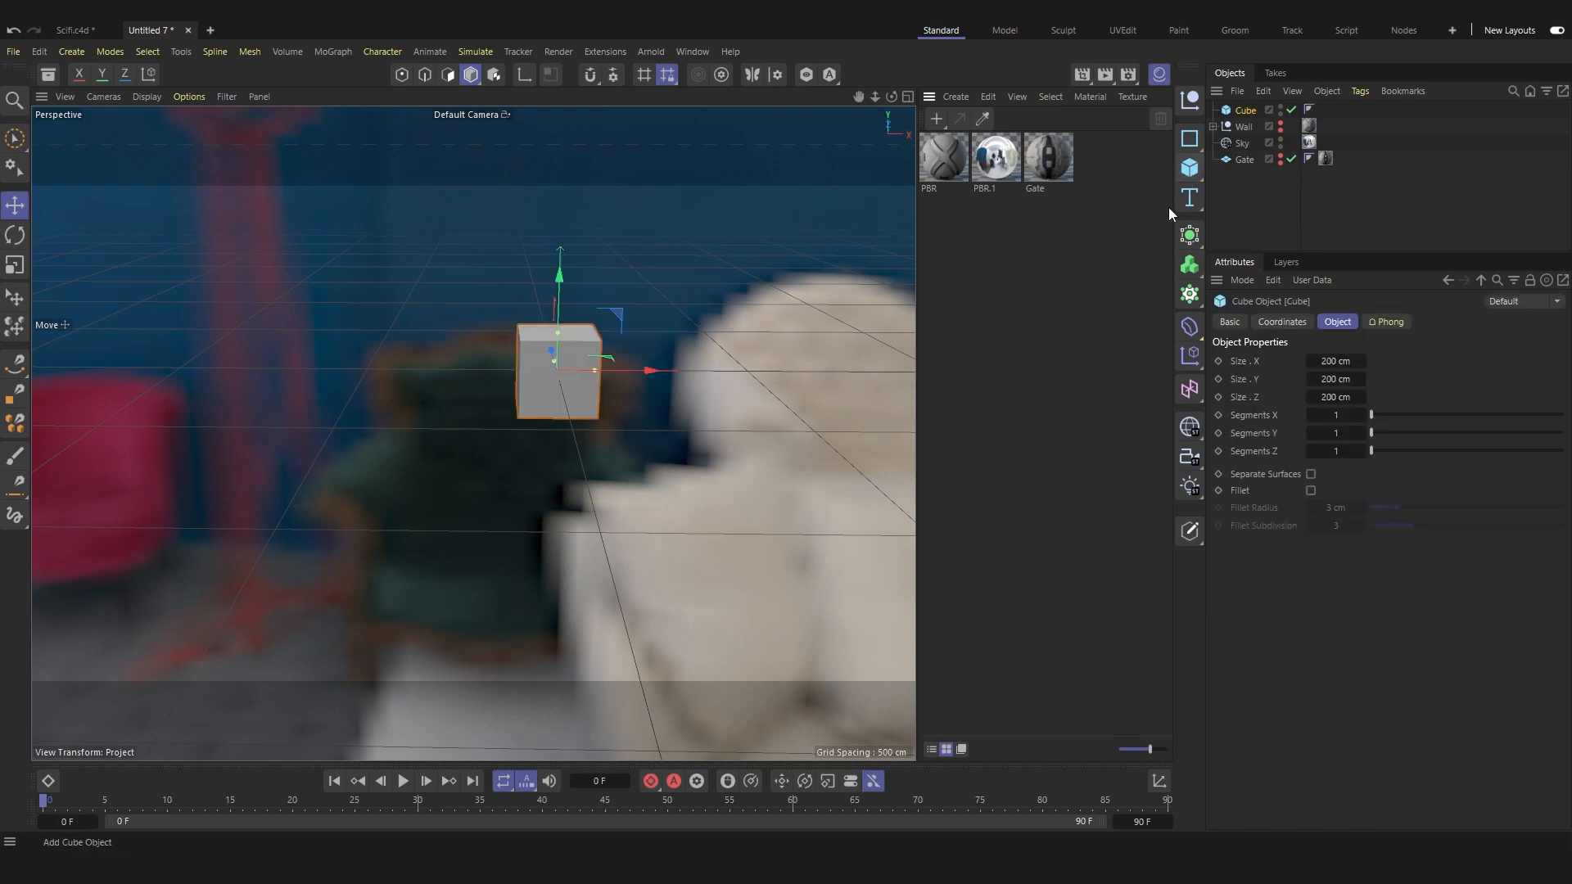
key("ctrl+z")
left_click(1195, 151)
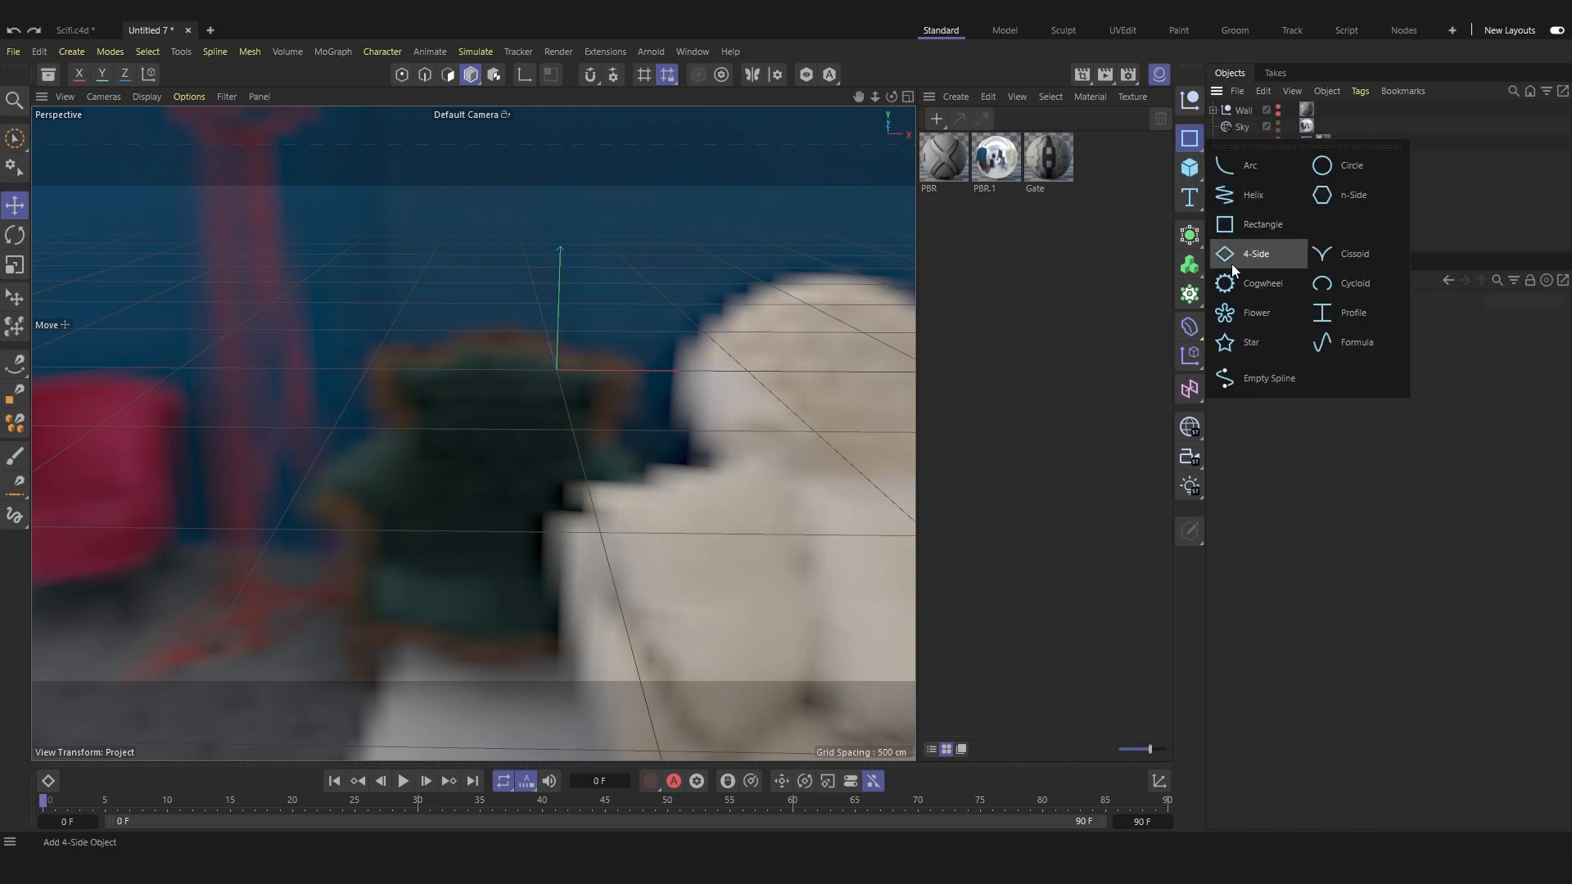
Add a horizontal plane primitive at the scene origin.
left_click(1189, 168)
left_click(1273, 228)
left_click_drag(604, 315, 628, 475, "alt")
scroll(629, 356, "up", 3)
left_click_drag(546, 405, 556, 387, "alt")
Create a new PBR material, turn off its Reflectance channel and enable its Color channel.
double_click(1005, 311)
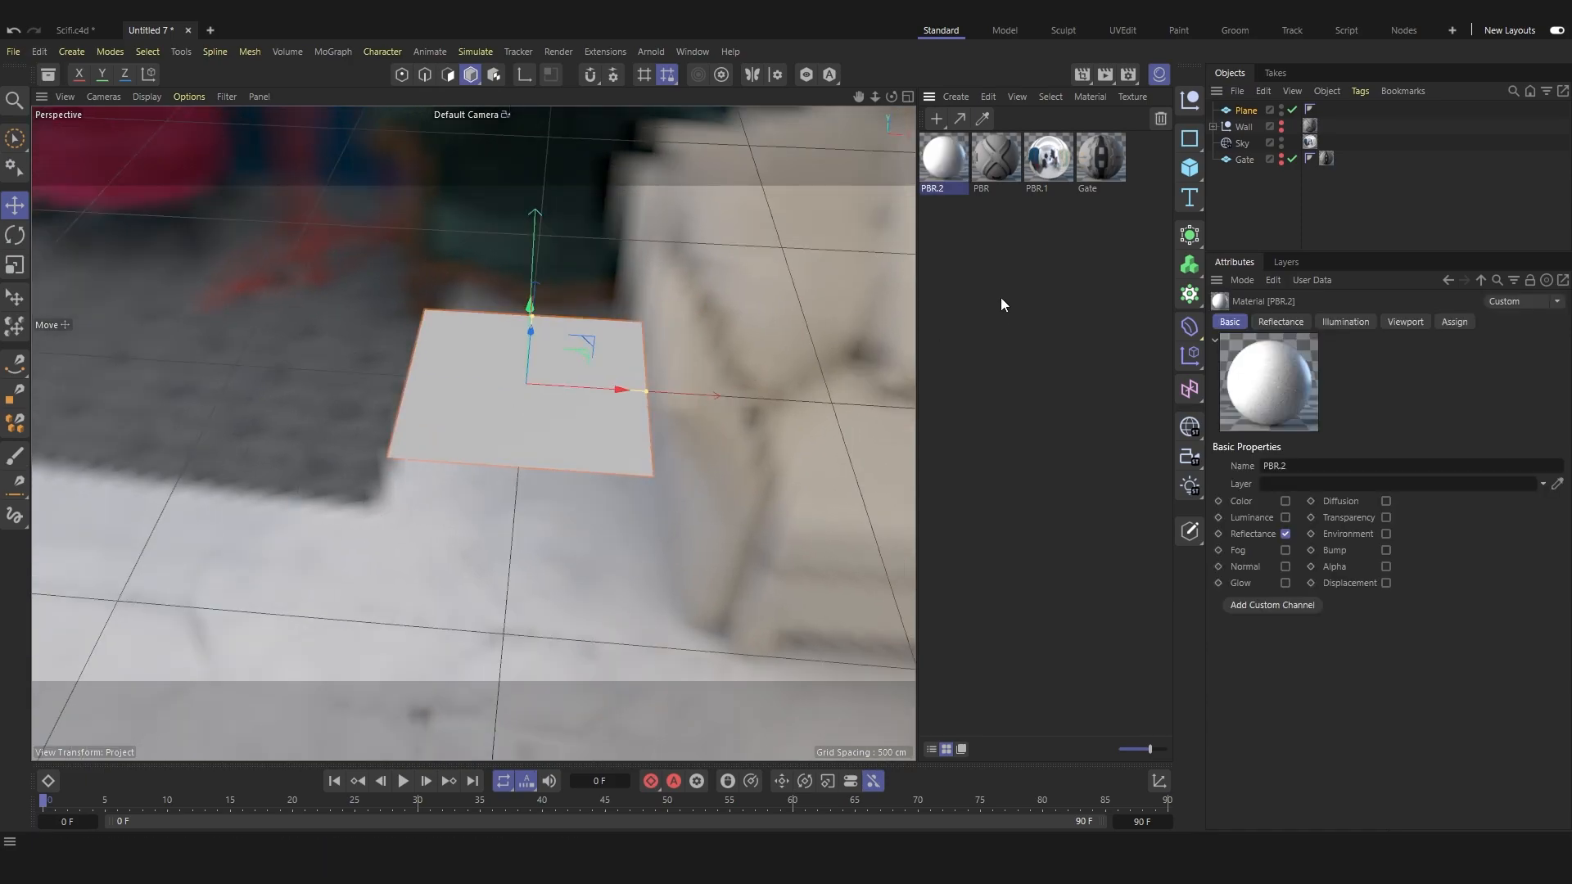
double_click(943, 180)
left_click_drag(1015, 150, 834, 151)
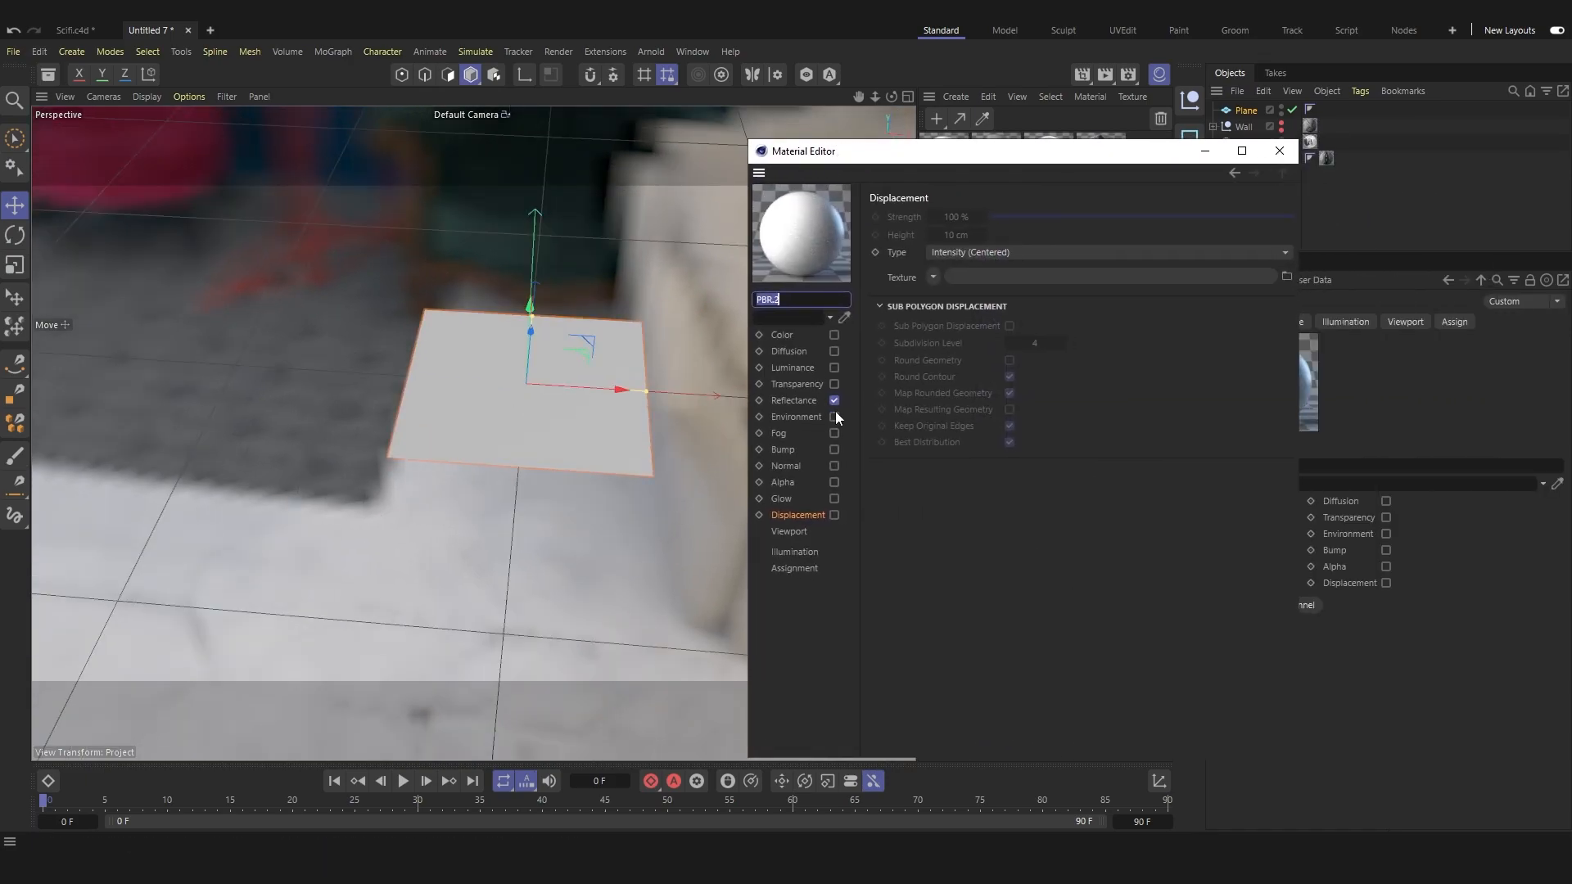
left_click(834, 335)
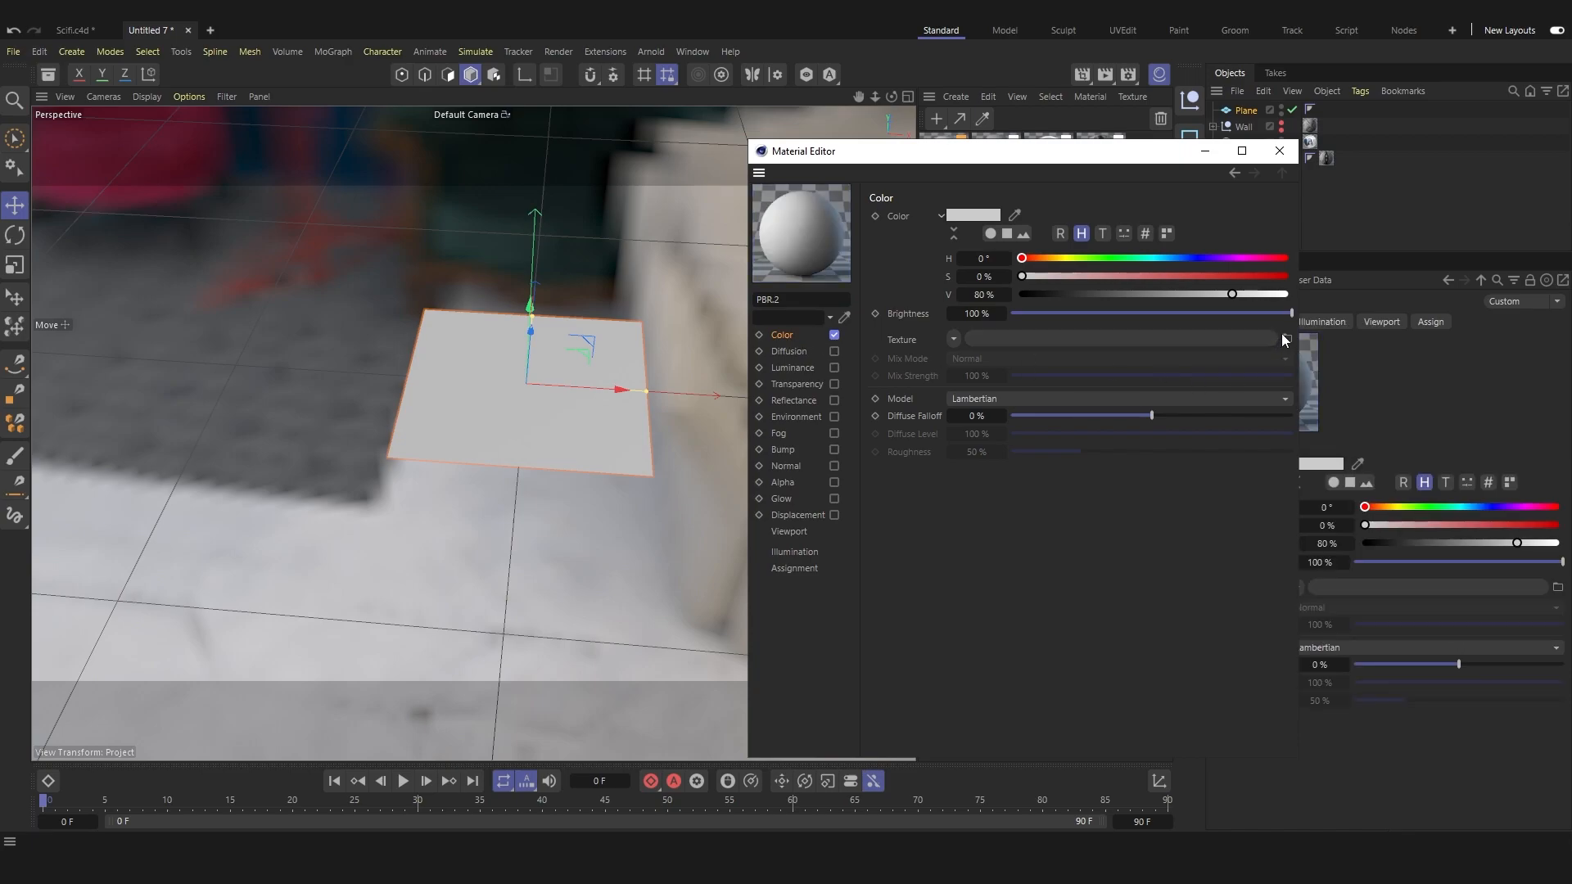
Load the albedo image from the Scifi_Panel - Roof folder as the Color texture and apply the material to the plane.
left_click(1284, 339)
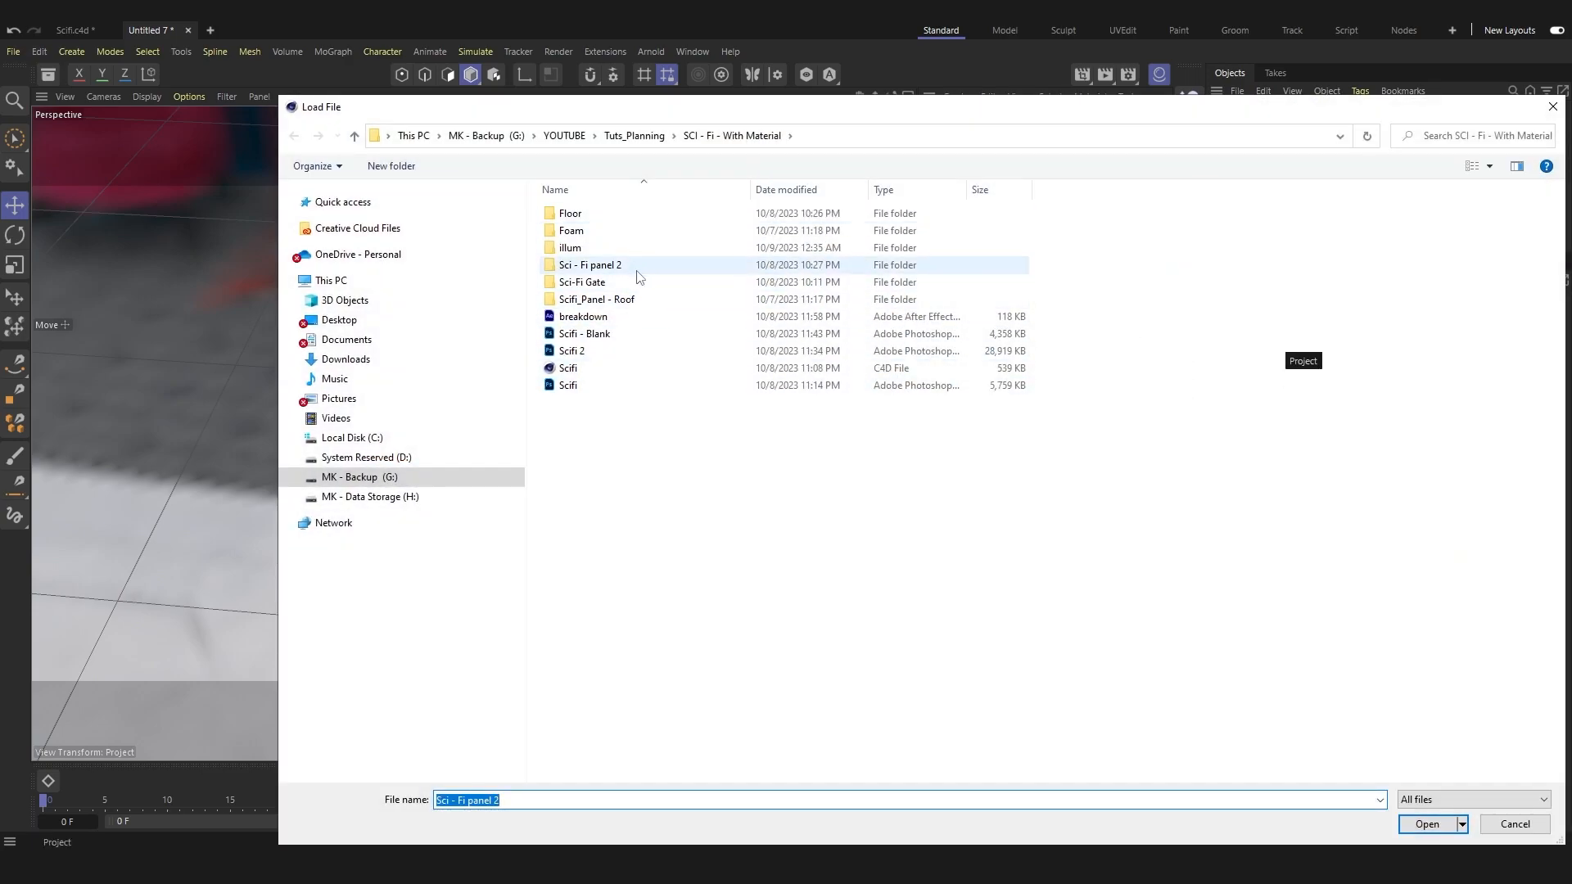
double_click(637, 267)
left_click_drag(750, 151, 750, 148)
left_click(748, 137)
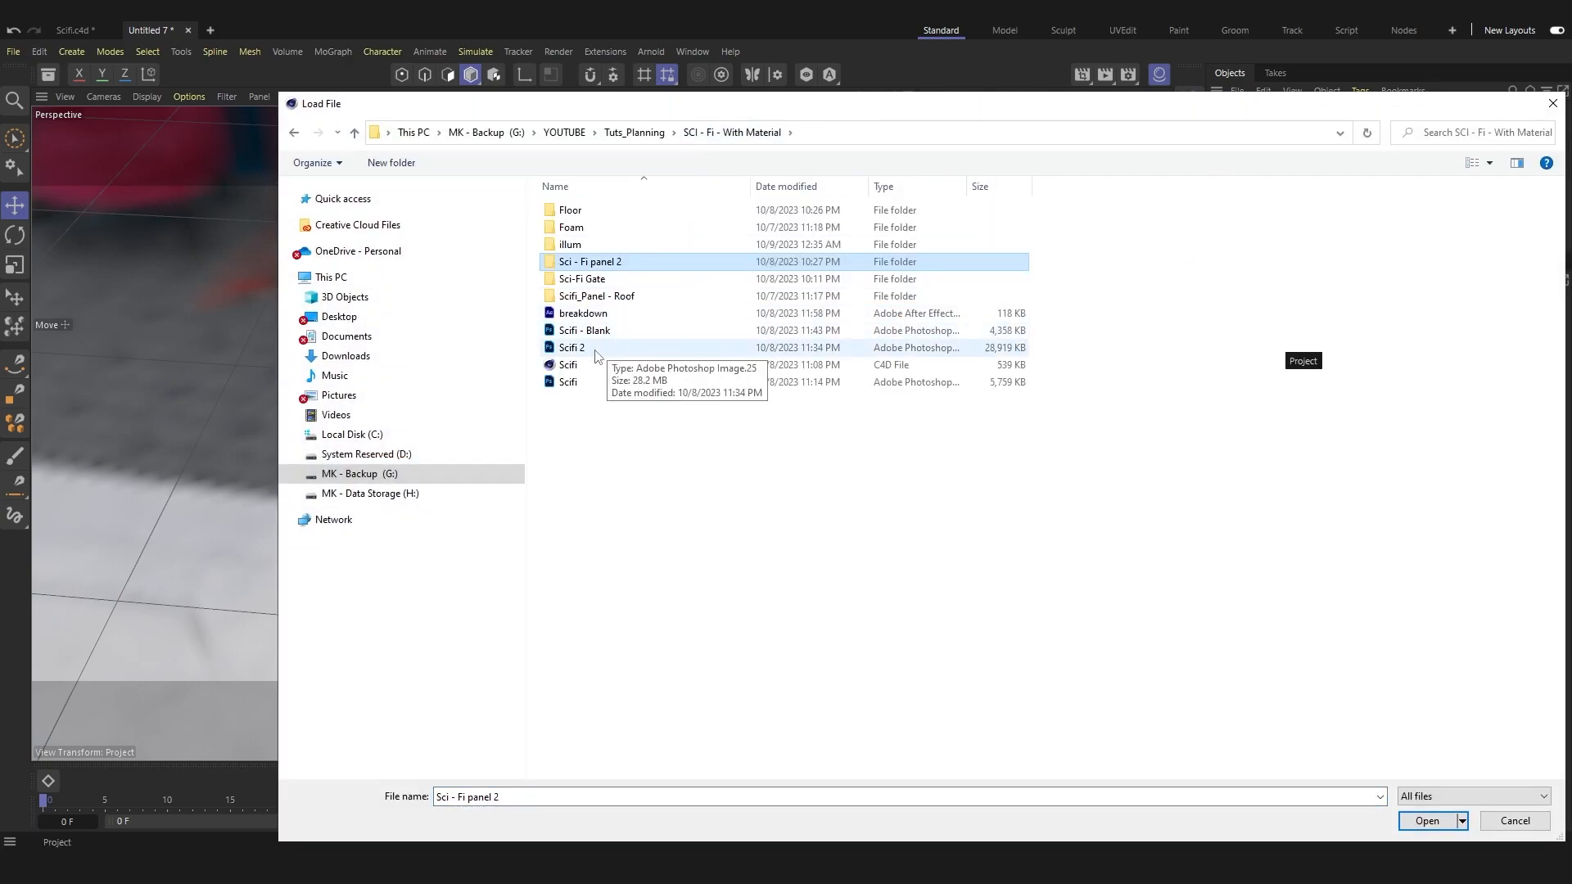
double_click(606, 279)
left_click(758, 136)
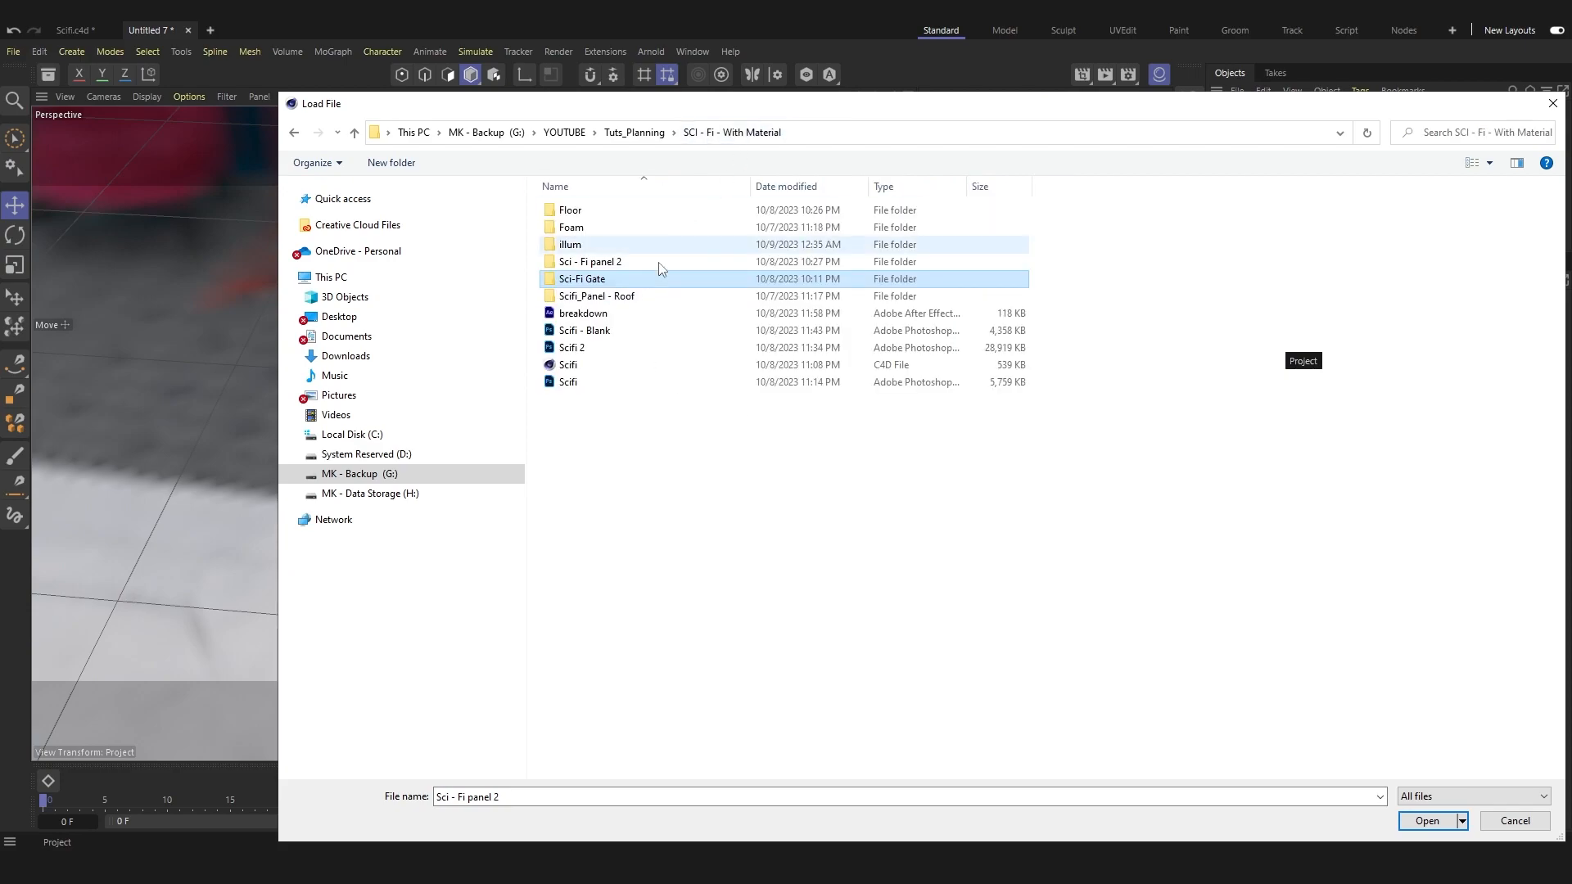
double_click(602, 296)
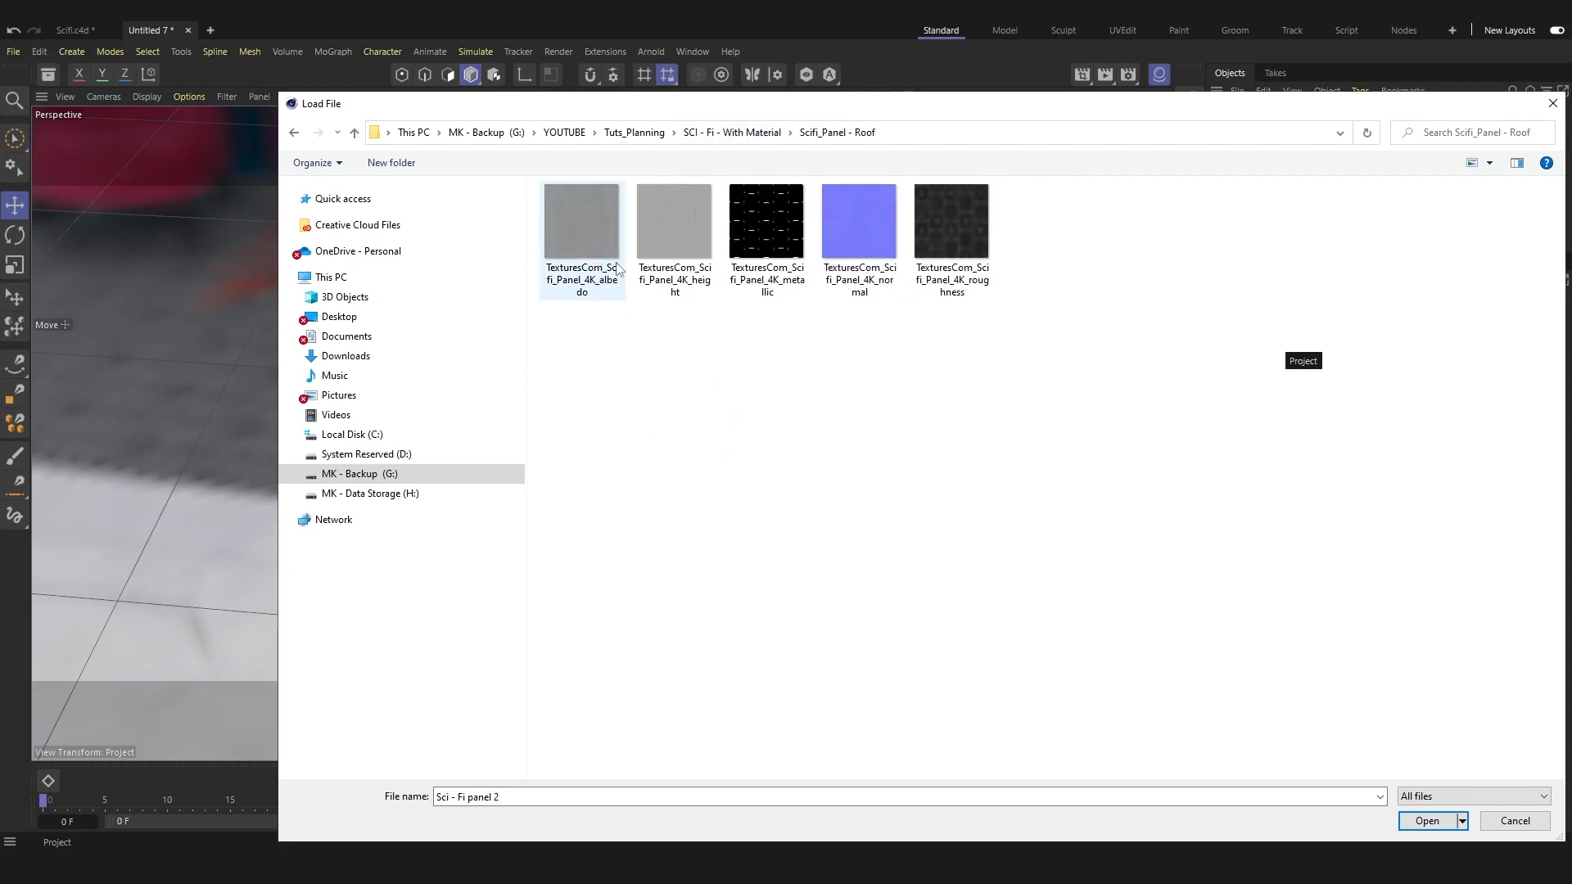
double_click(610, 221)
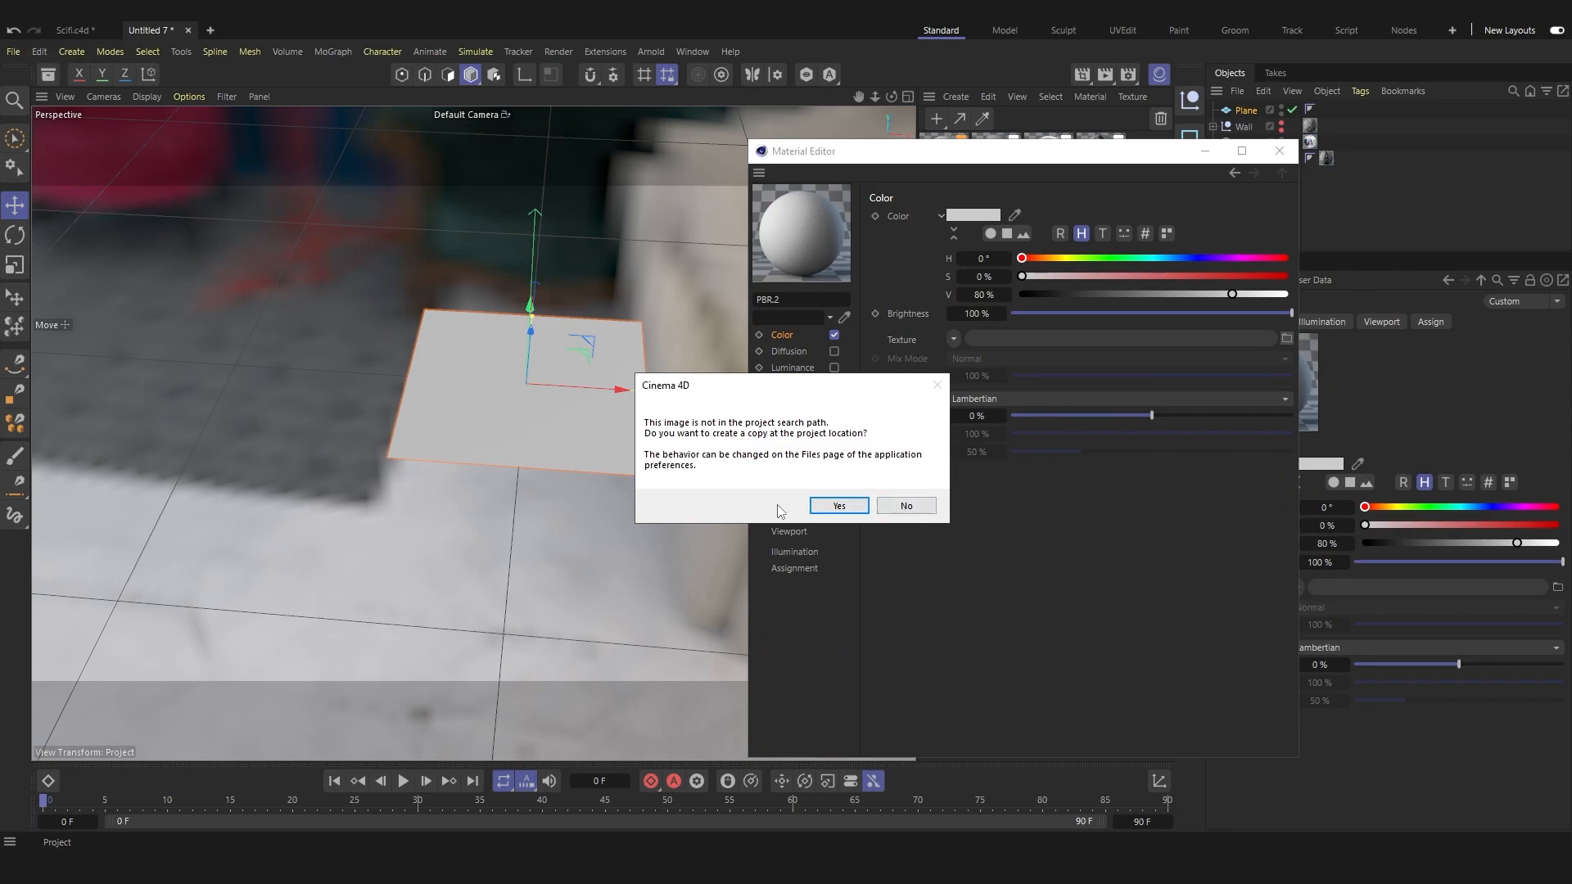
left_click(851, 509)
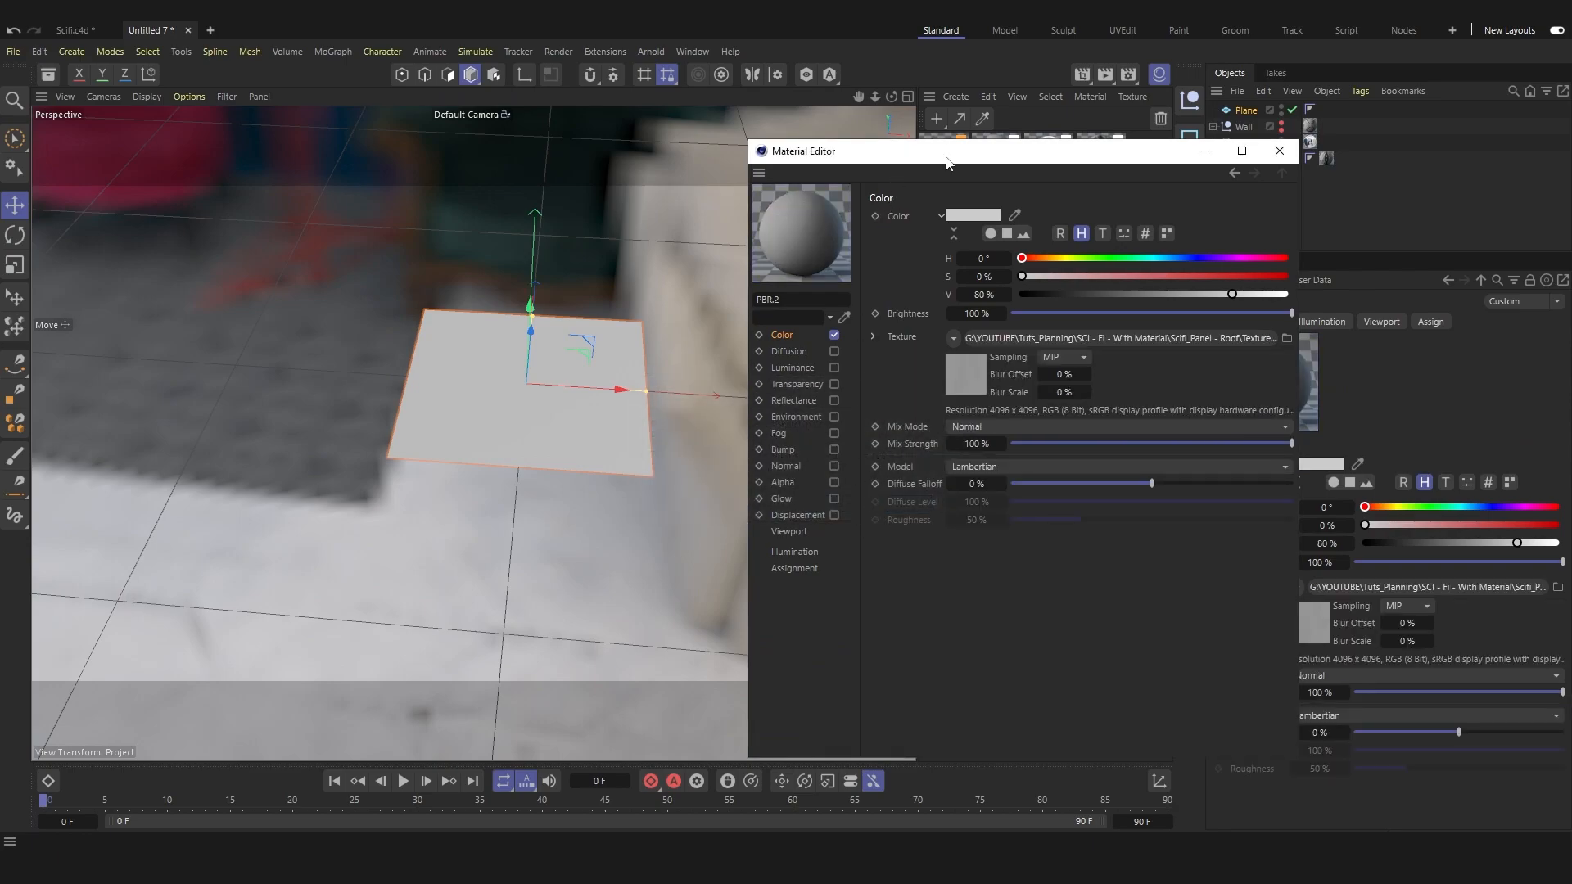
left_click(1278, 151)
left_click_drag(626, 354, 627, 356)
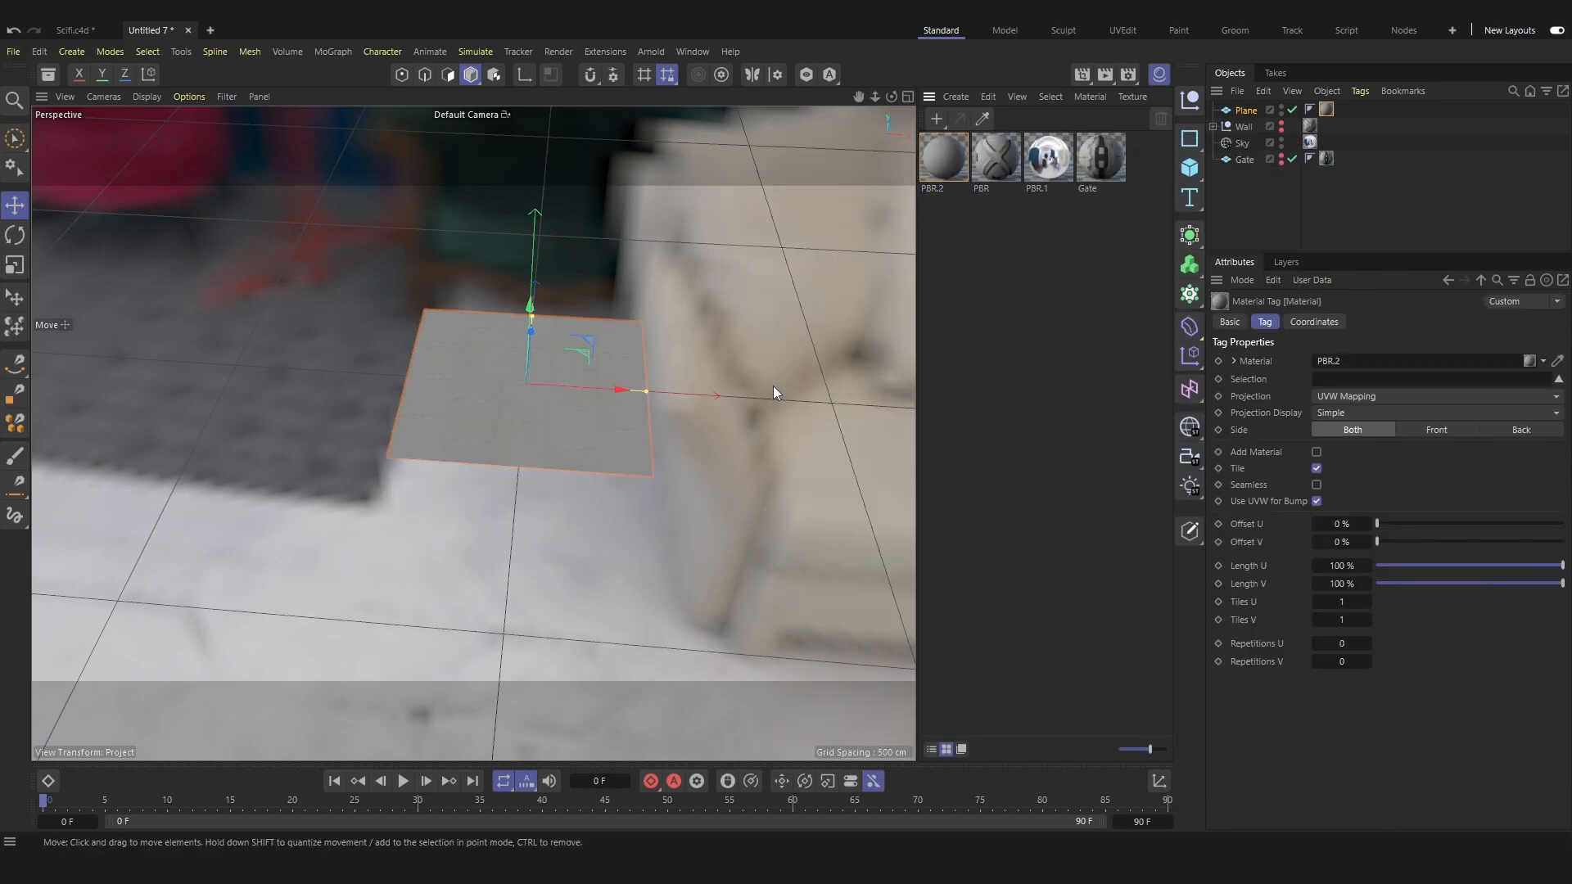
Load the roof panel's normal map into the PBR.2 material's Normal channel without copying it to the project.
double_click(944, 158)
left_click_drag(1047, 155, 872, 153)
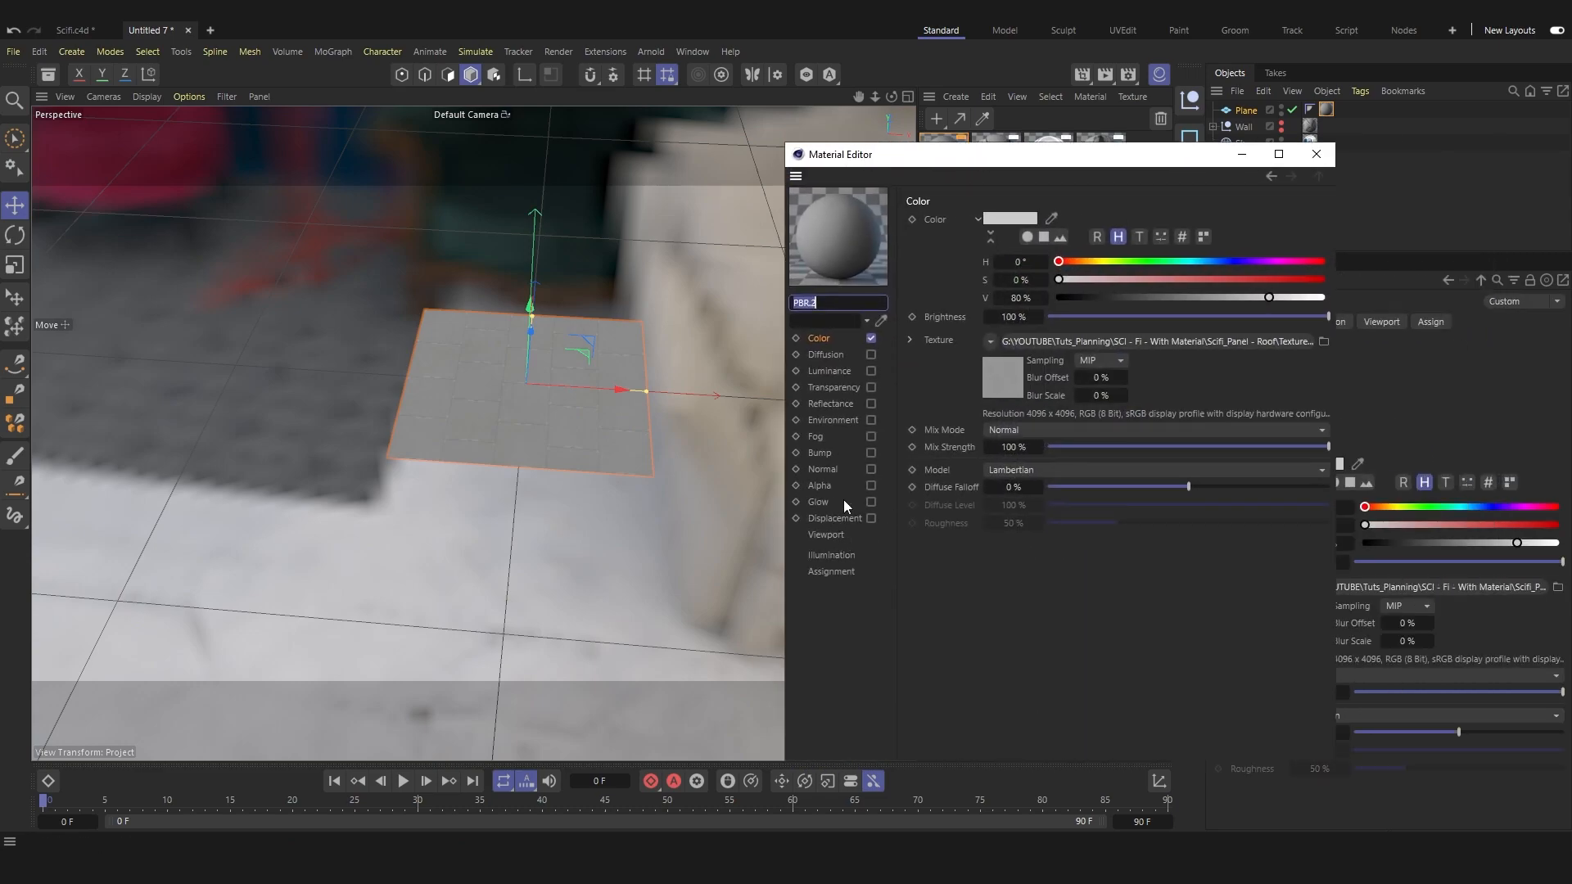
left_click(837, 469)
left_click(1324, 327)
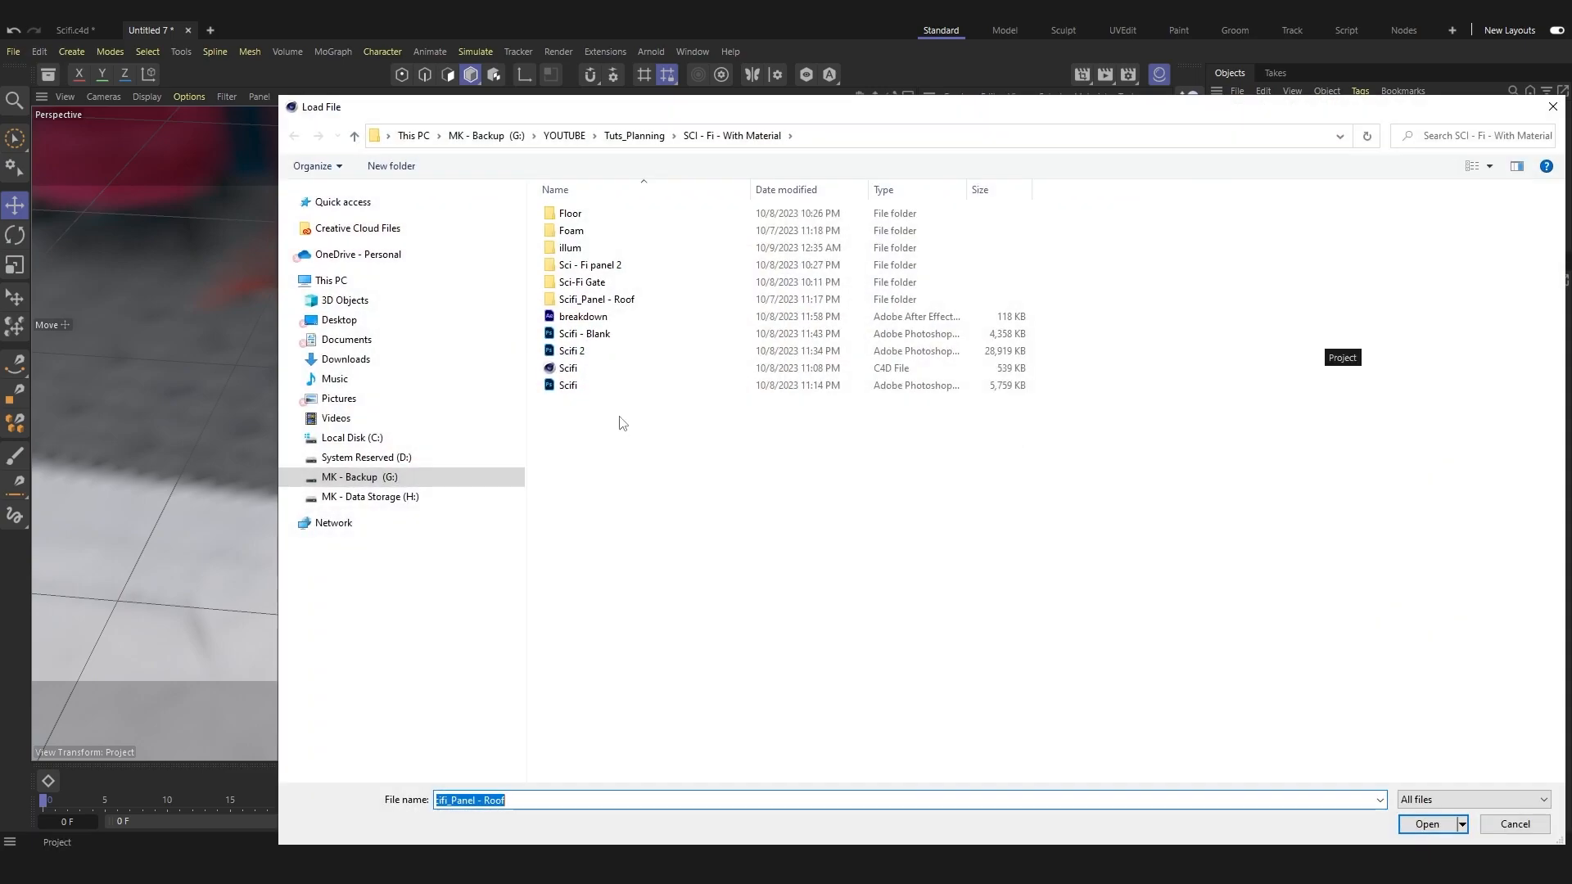
double_click(606, 301)
double_click(859, 223)
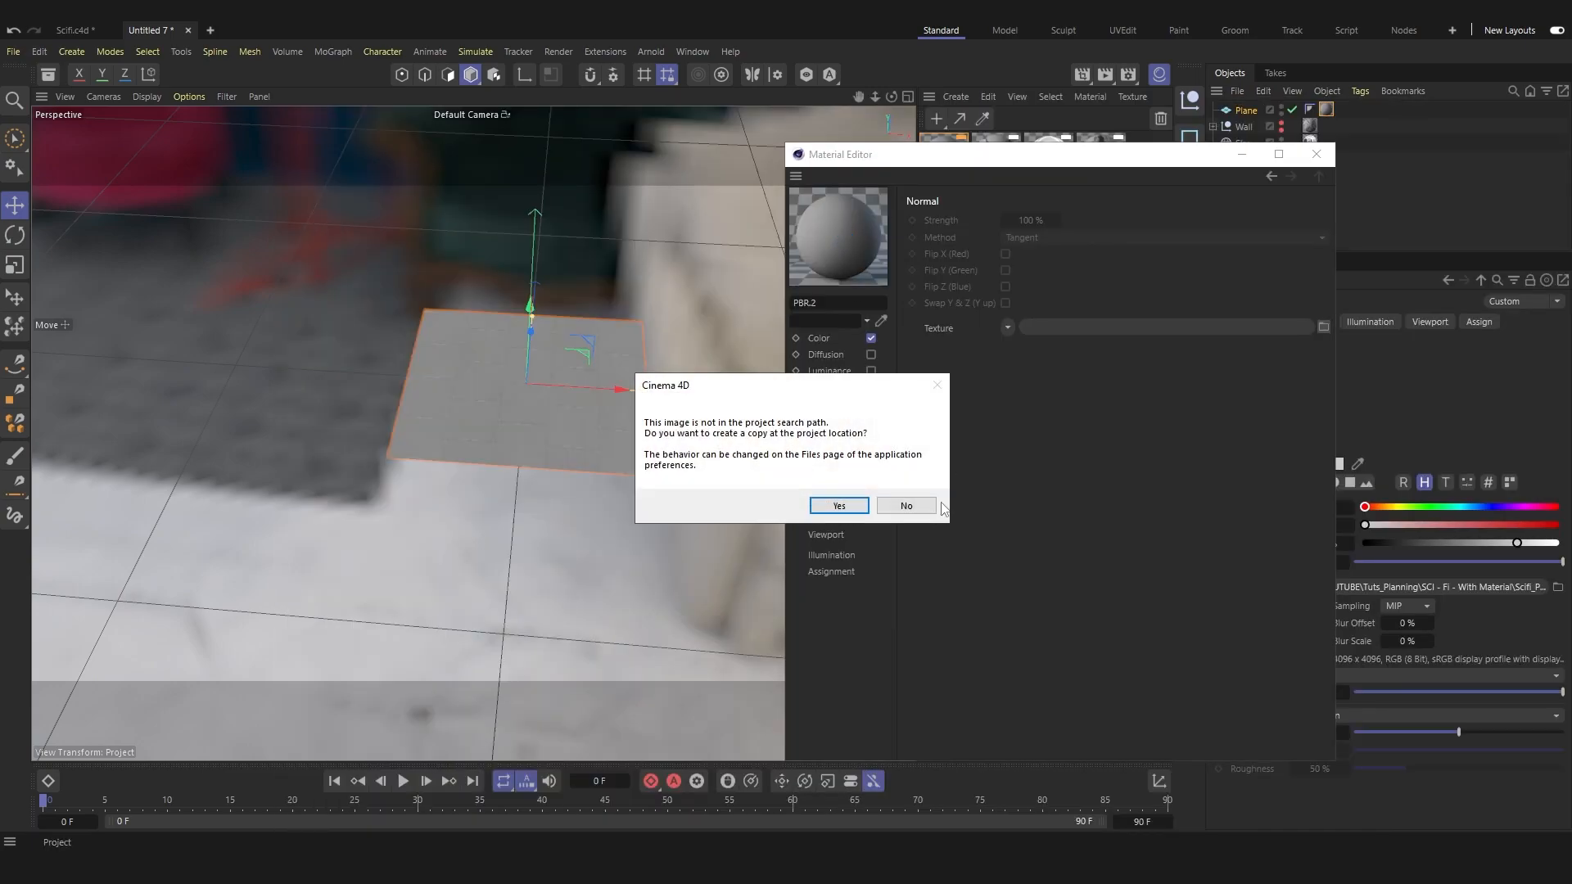
left_click(905, 502)
left_click_drag(945, 169, 926, 170)
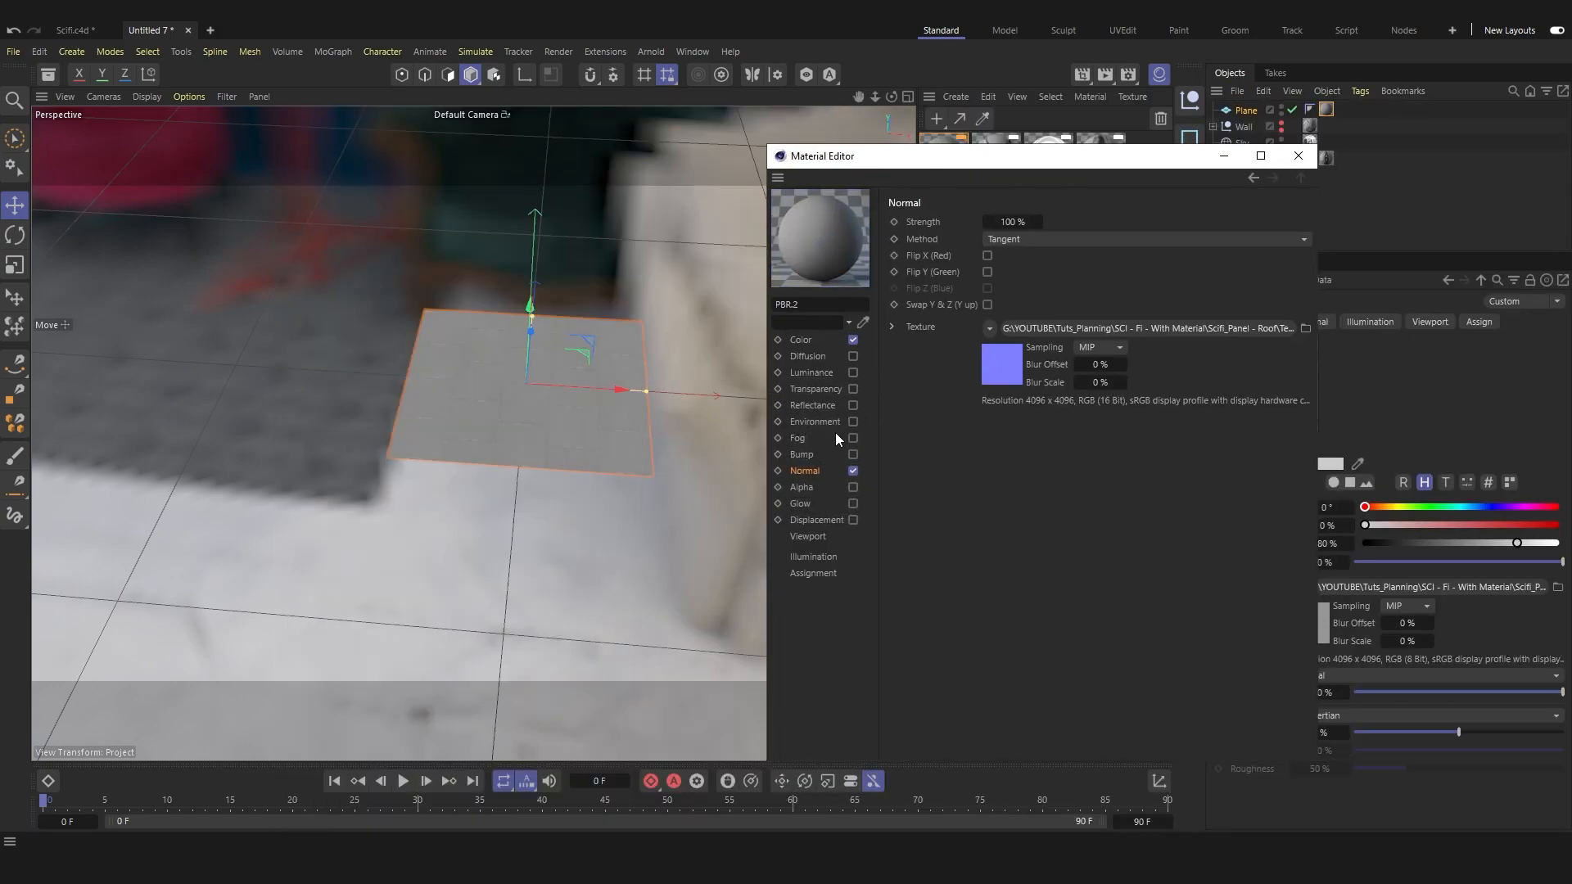
Enable Reflectance on PBR.2, remove the Default Diffuse layer and show the Default Reflection layer's settings.
left_click(853, 406)
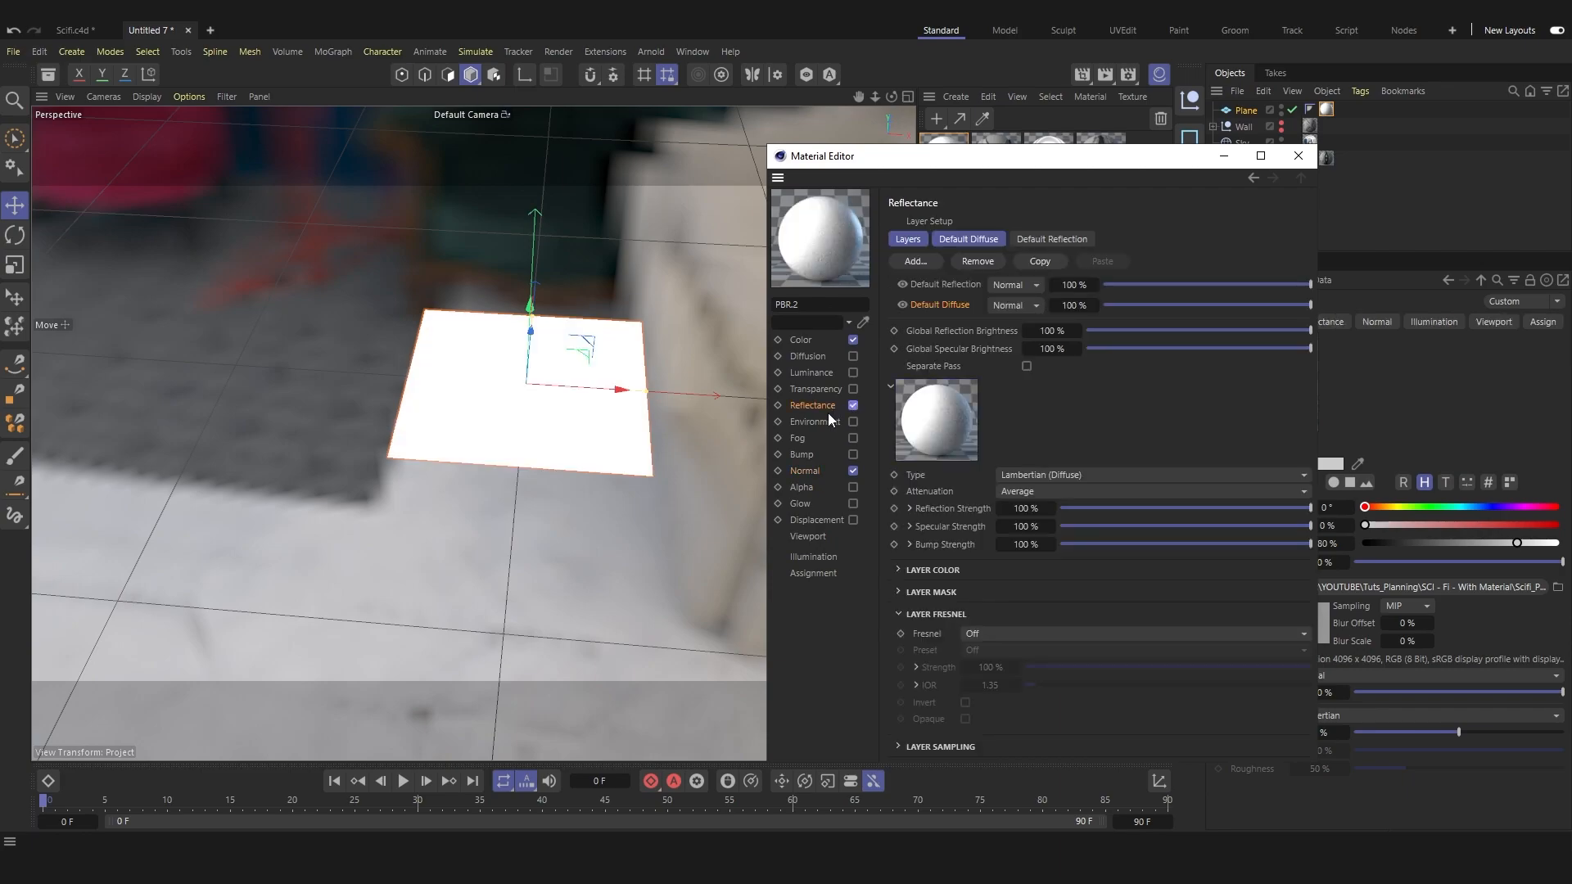
right_click(933, 309)
left_click(940, 314)
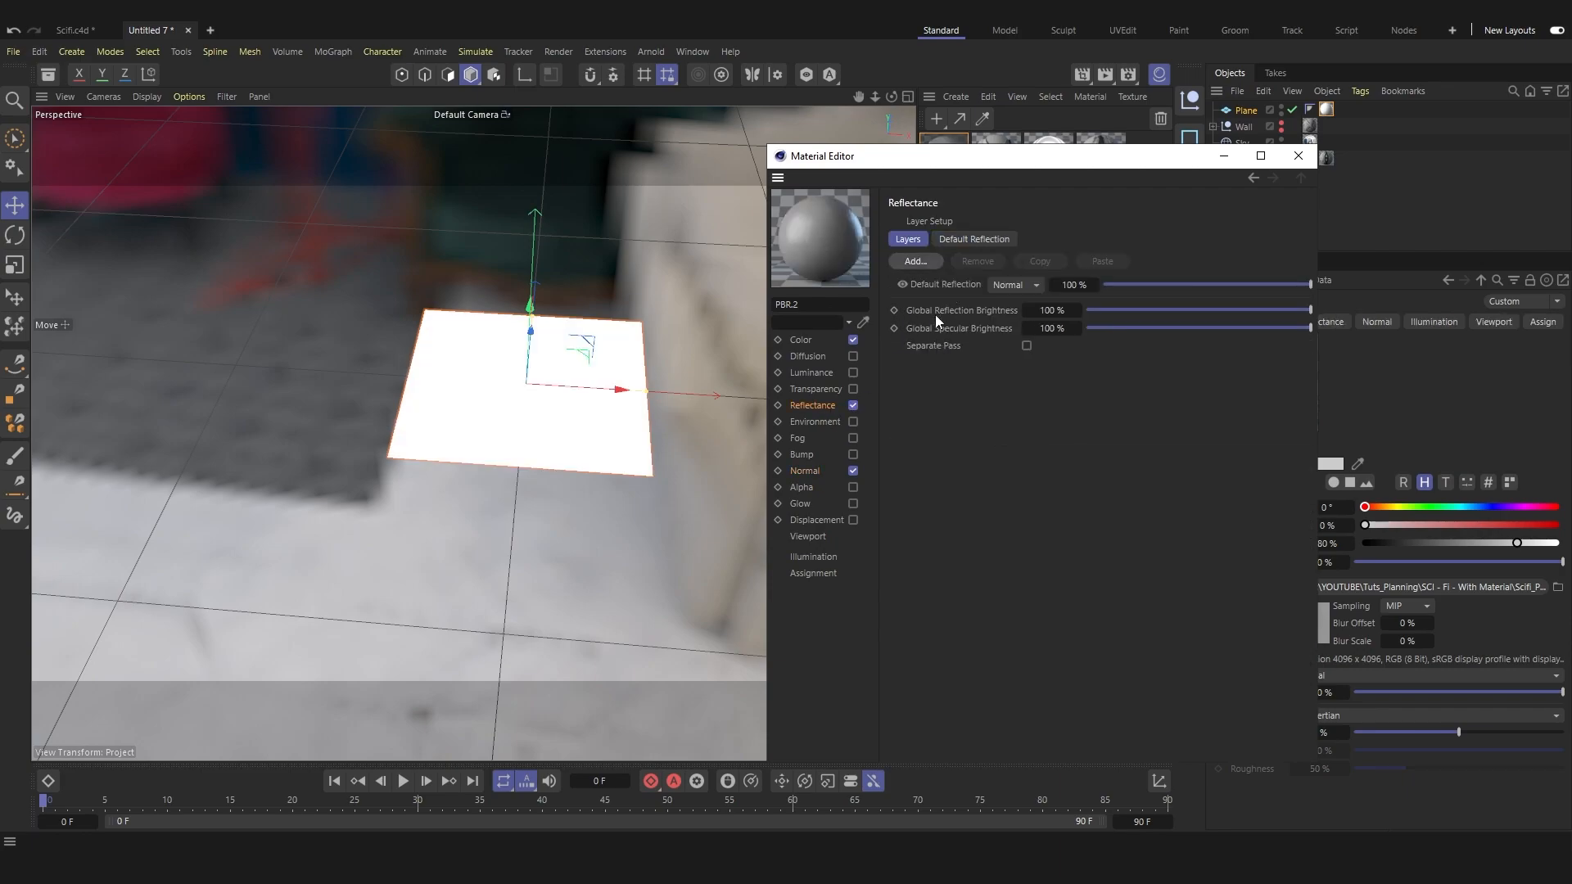
left_click(930, 287)
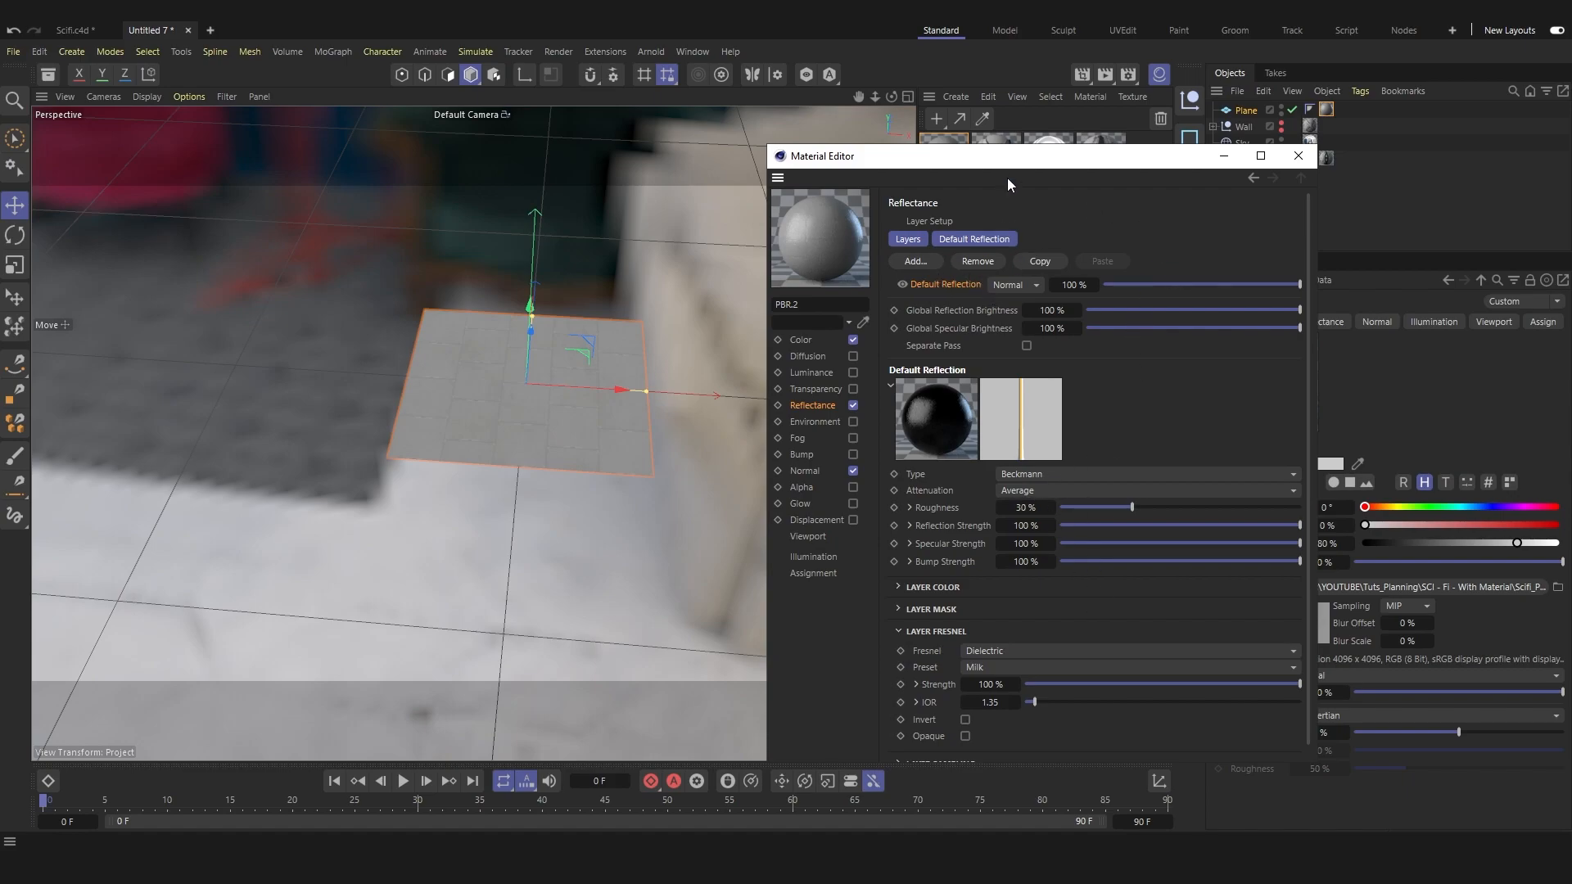
Load the roof panel's metallic map as the layer Fresnel strength texture and set the Default Reflection layer to 6%.
left_click_drag(1007, 181, 874, 116)
scroll(1167, 420, "down", 1)
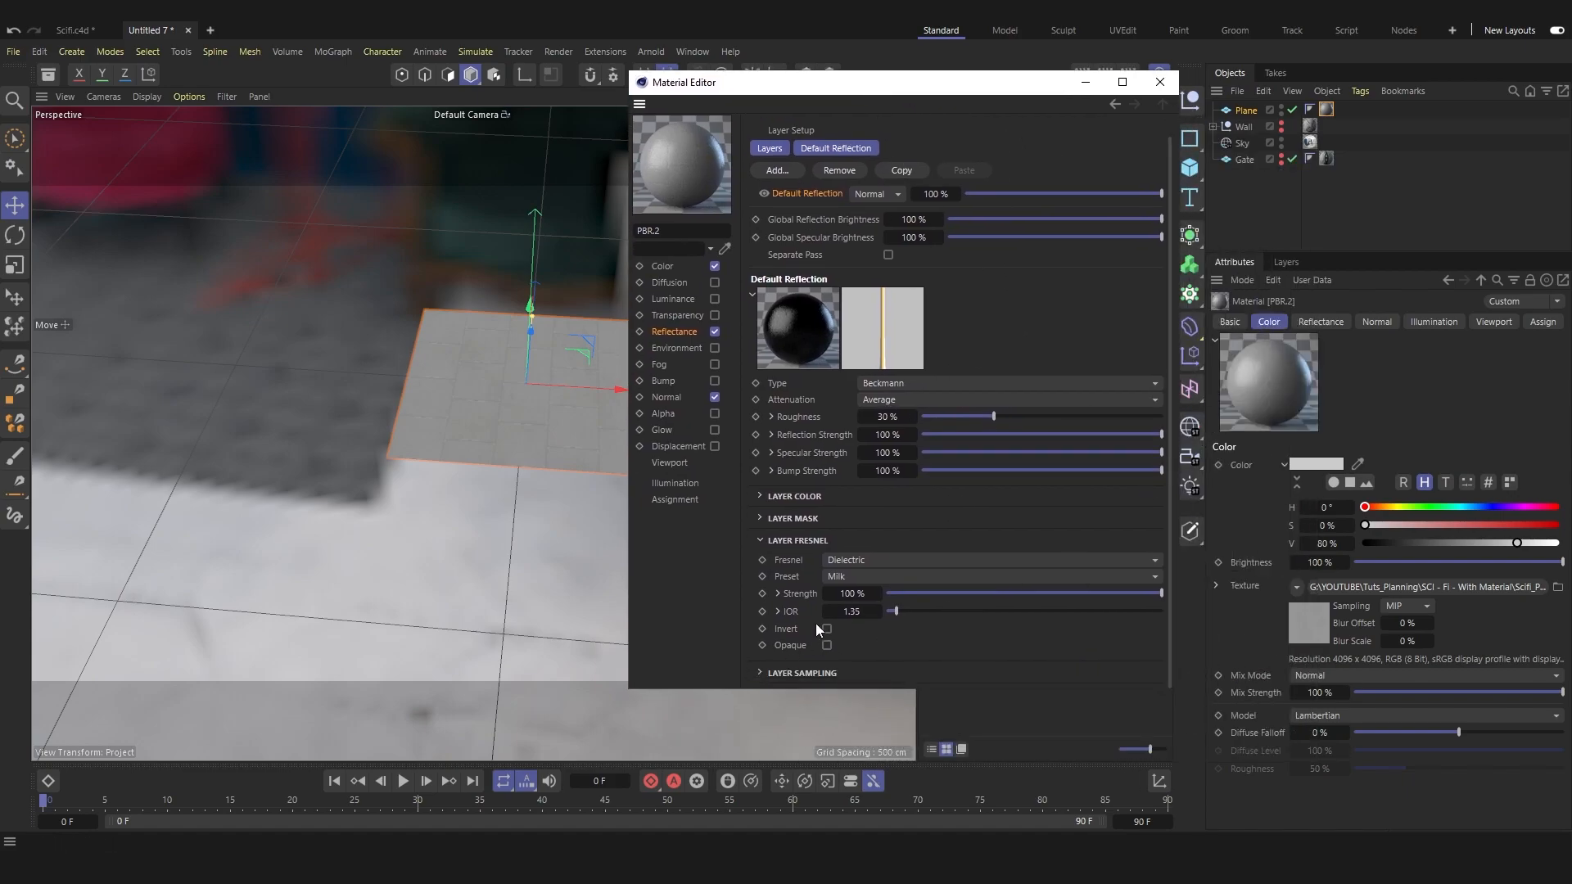
left_click(852, 562)
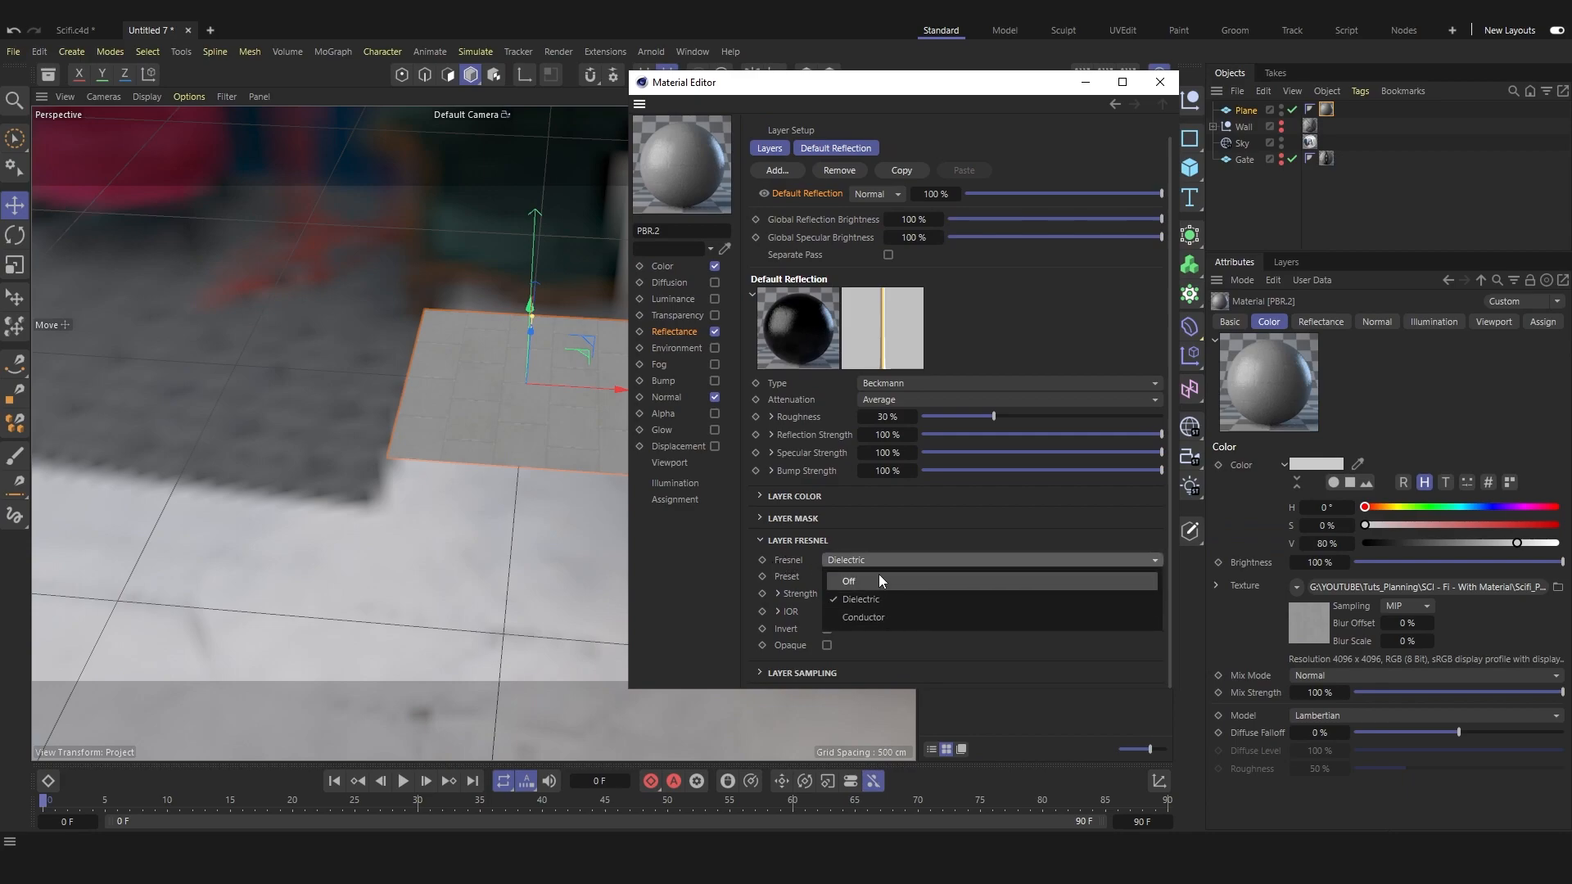
left_click(896, 538)
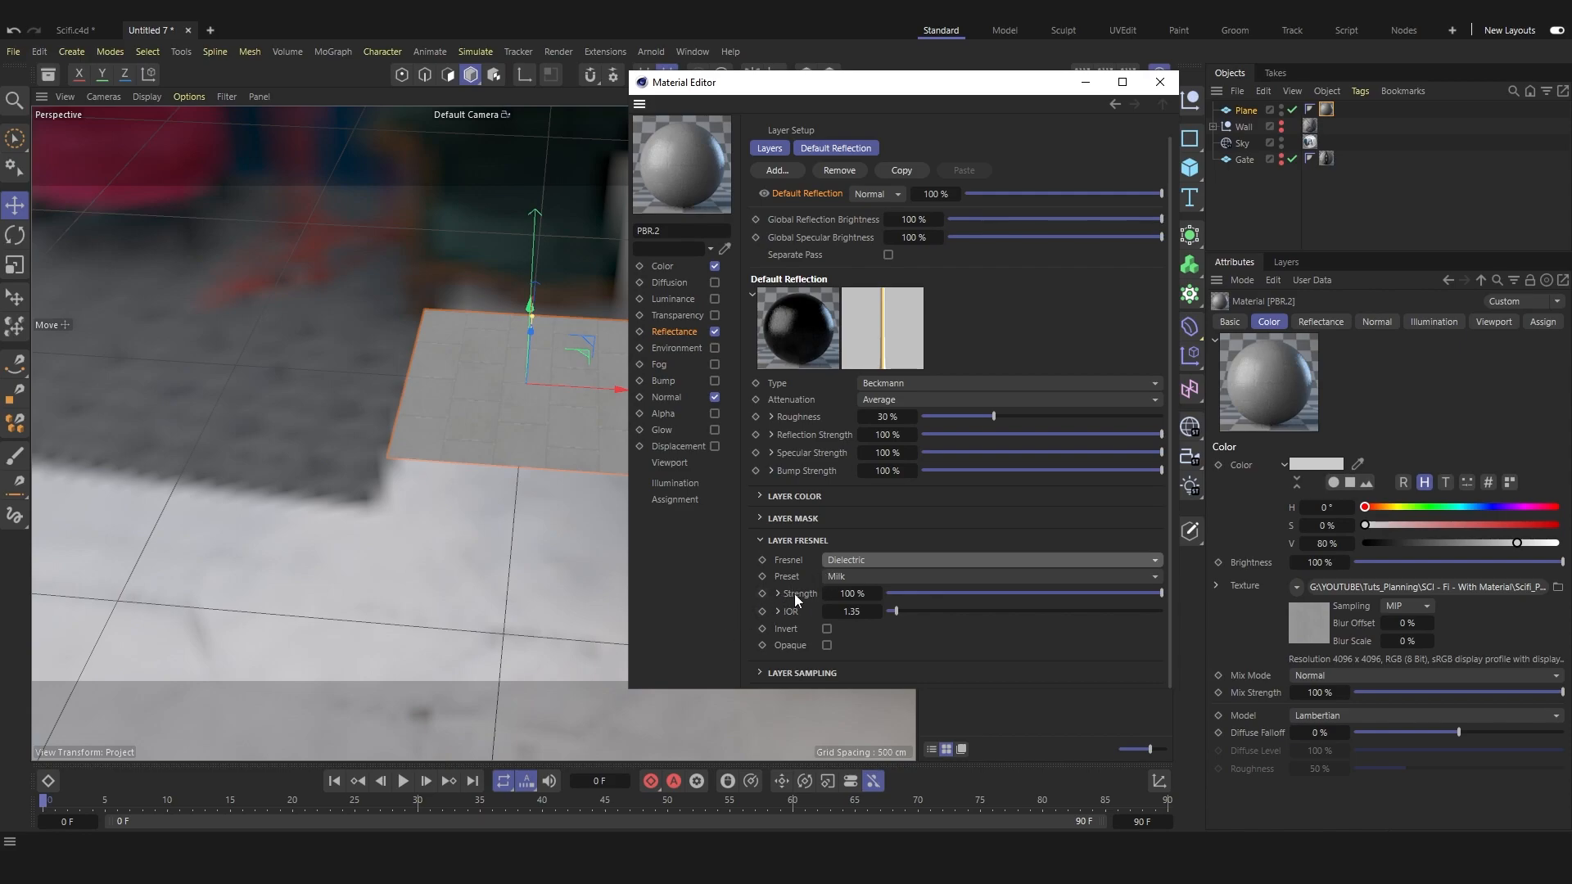
left_click(778, 594)
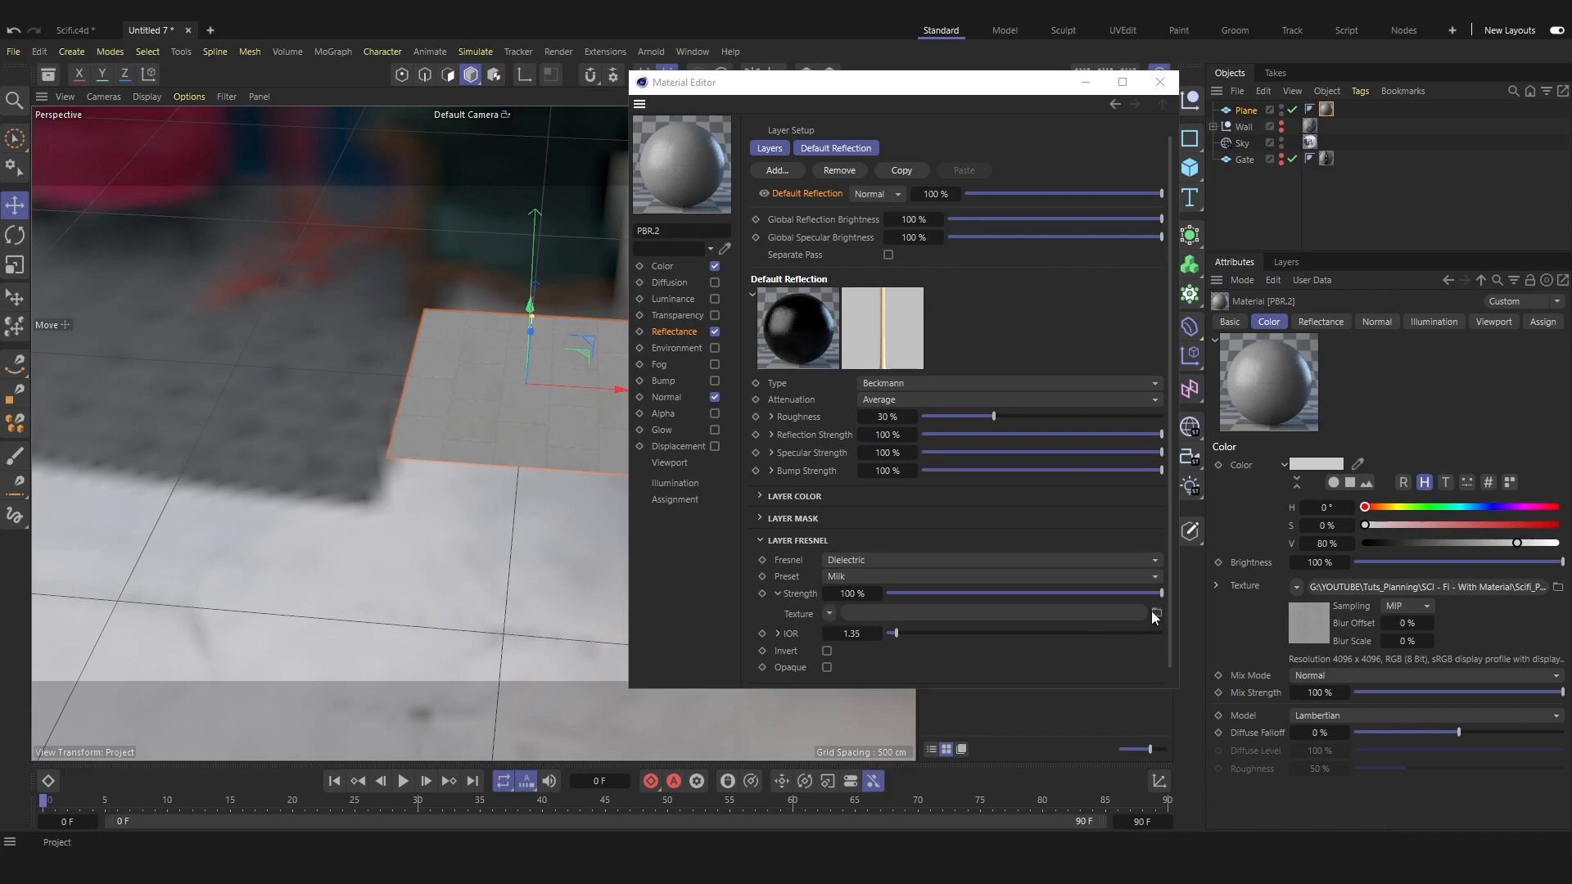
left_click(1155, 612)
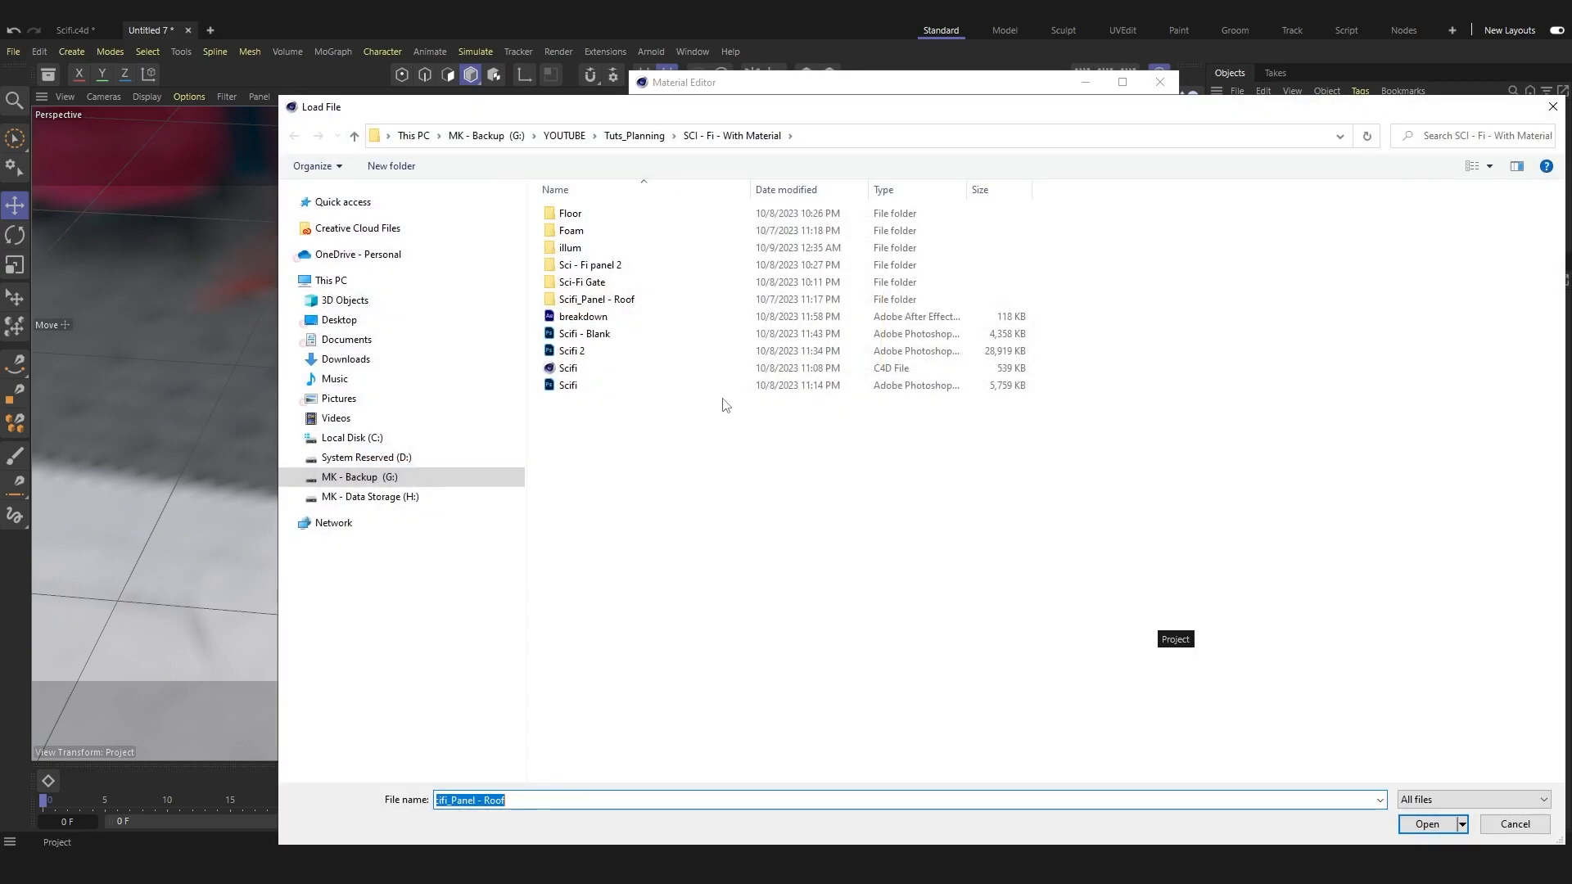
double_click(597, 299)
double_click(769, 222)
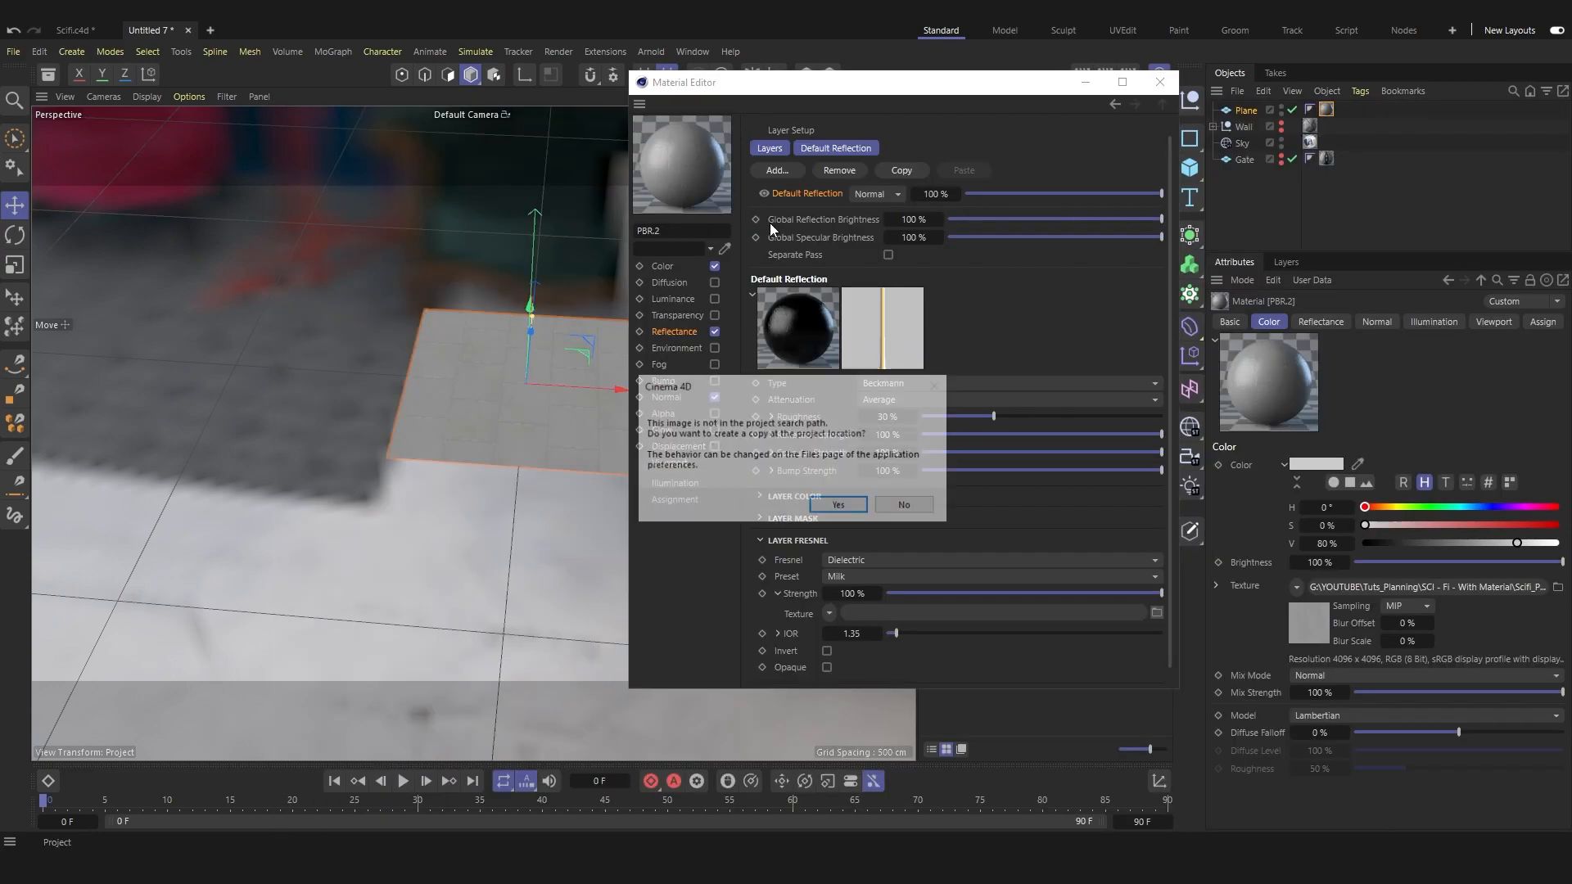
left_click(902, 504)
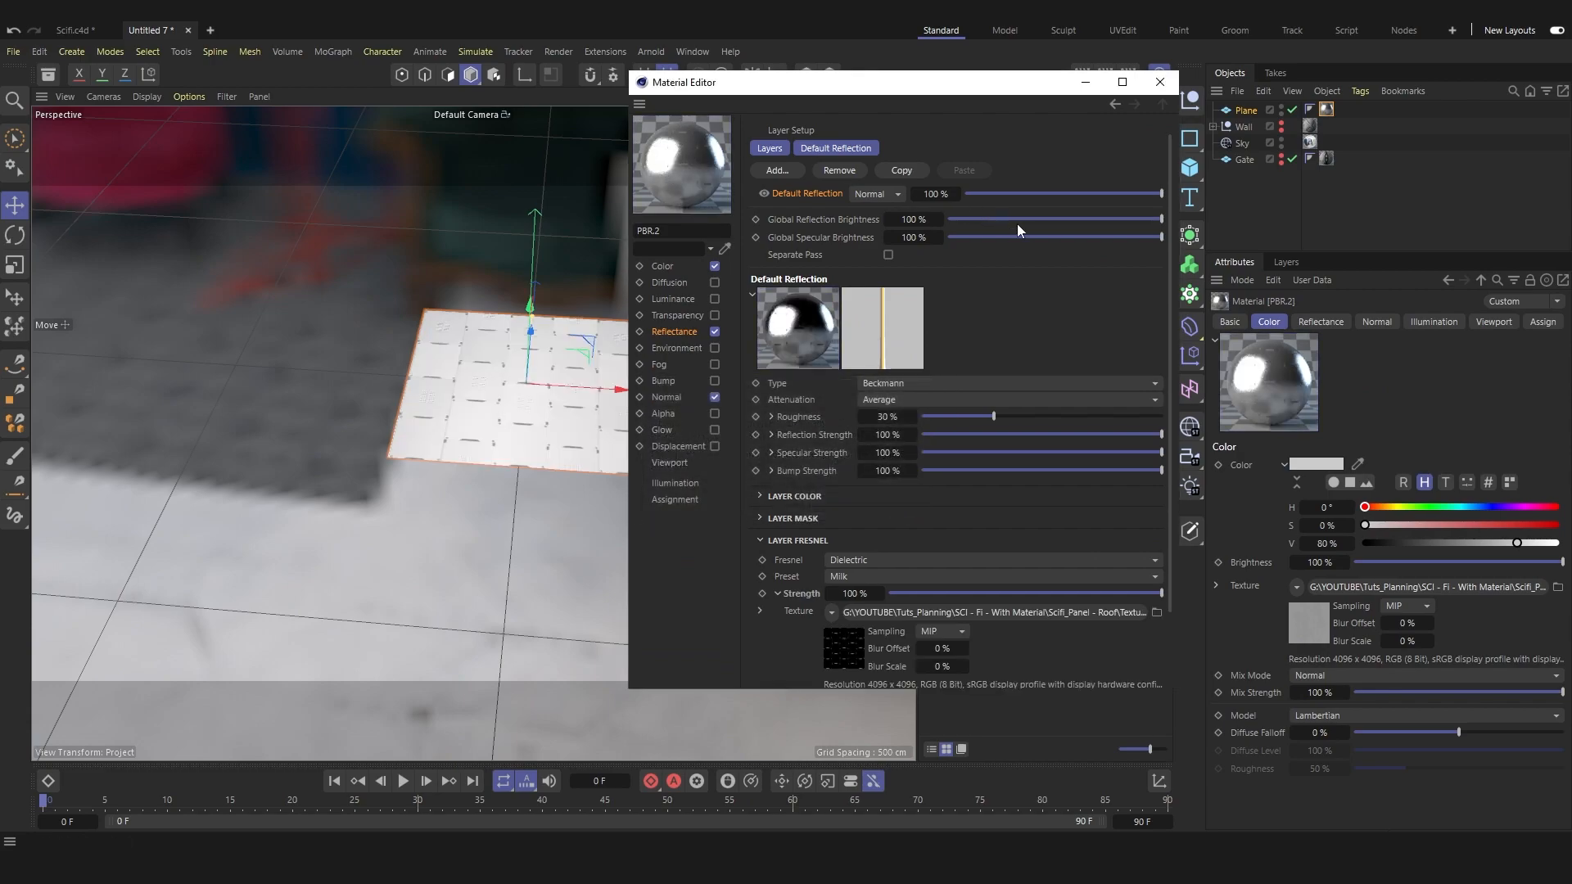
left_click_drag(1033, 195, 976, 193)
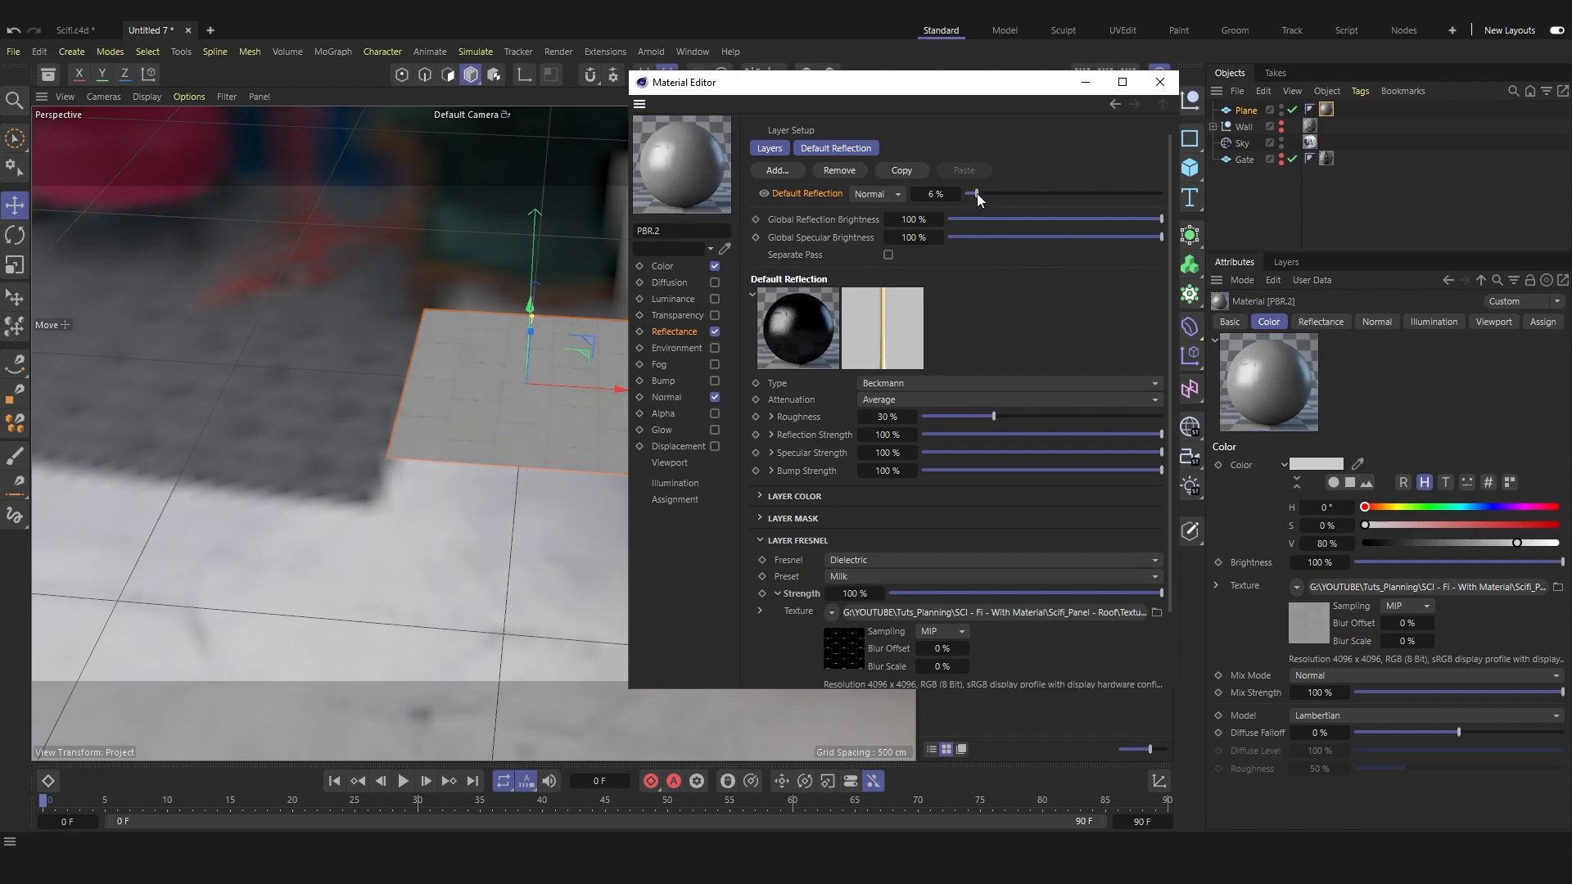
Load the roof panel's roughness map as the reflection's Roughness texture and set Roughness to 80%.
left_click(762, 417)
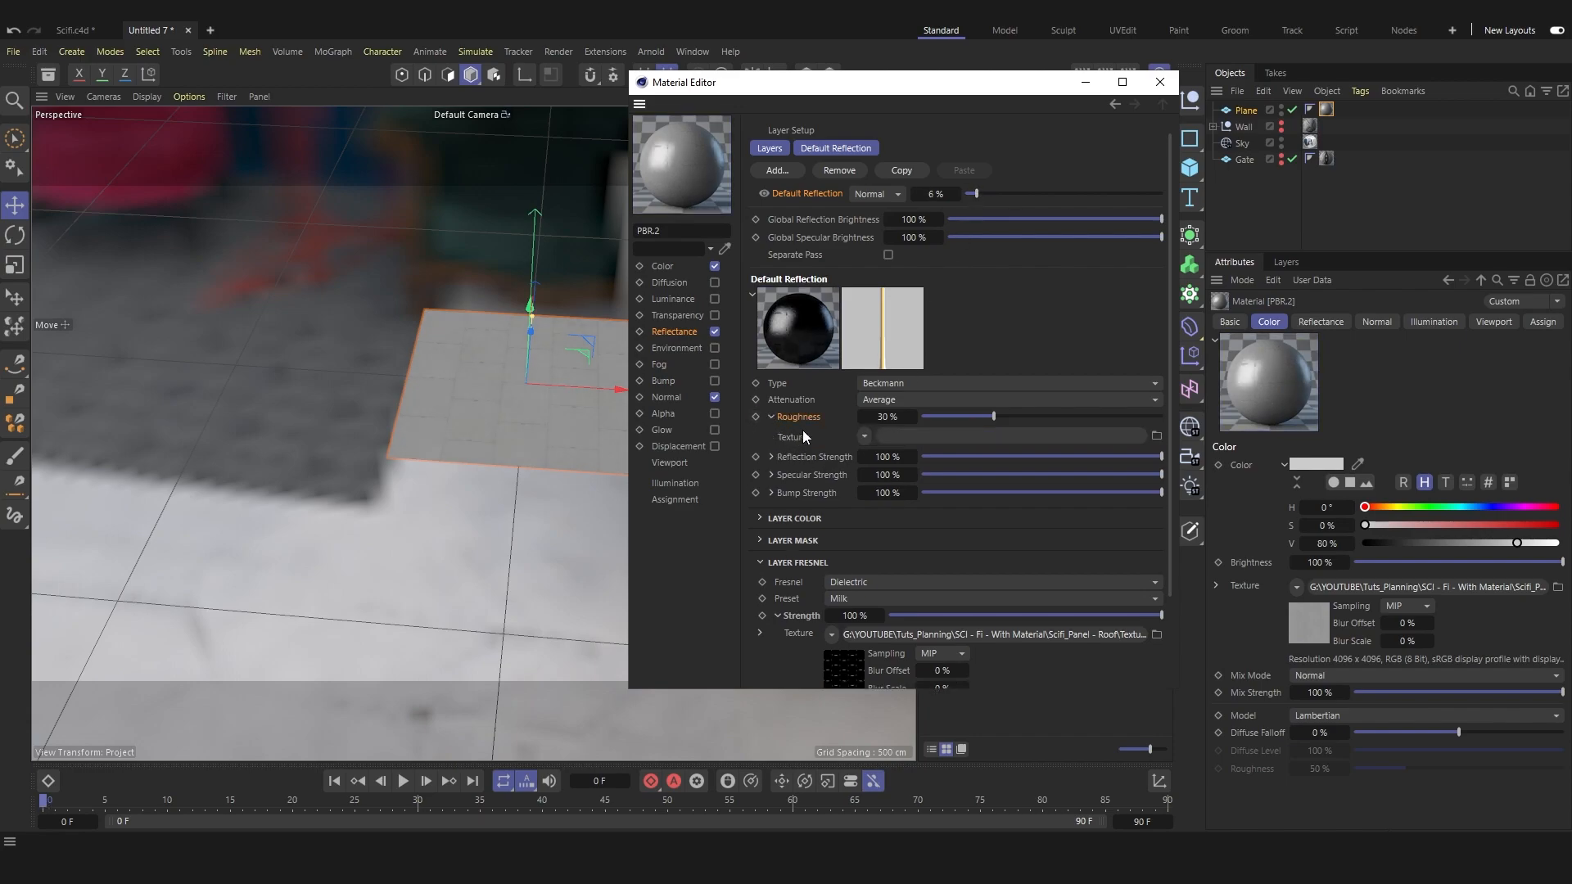
left_click(1153, 434)
double_click(596, 299)
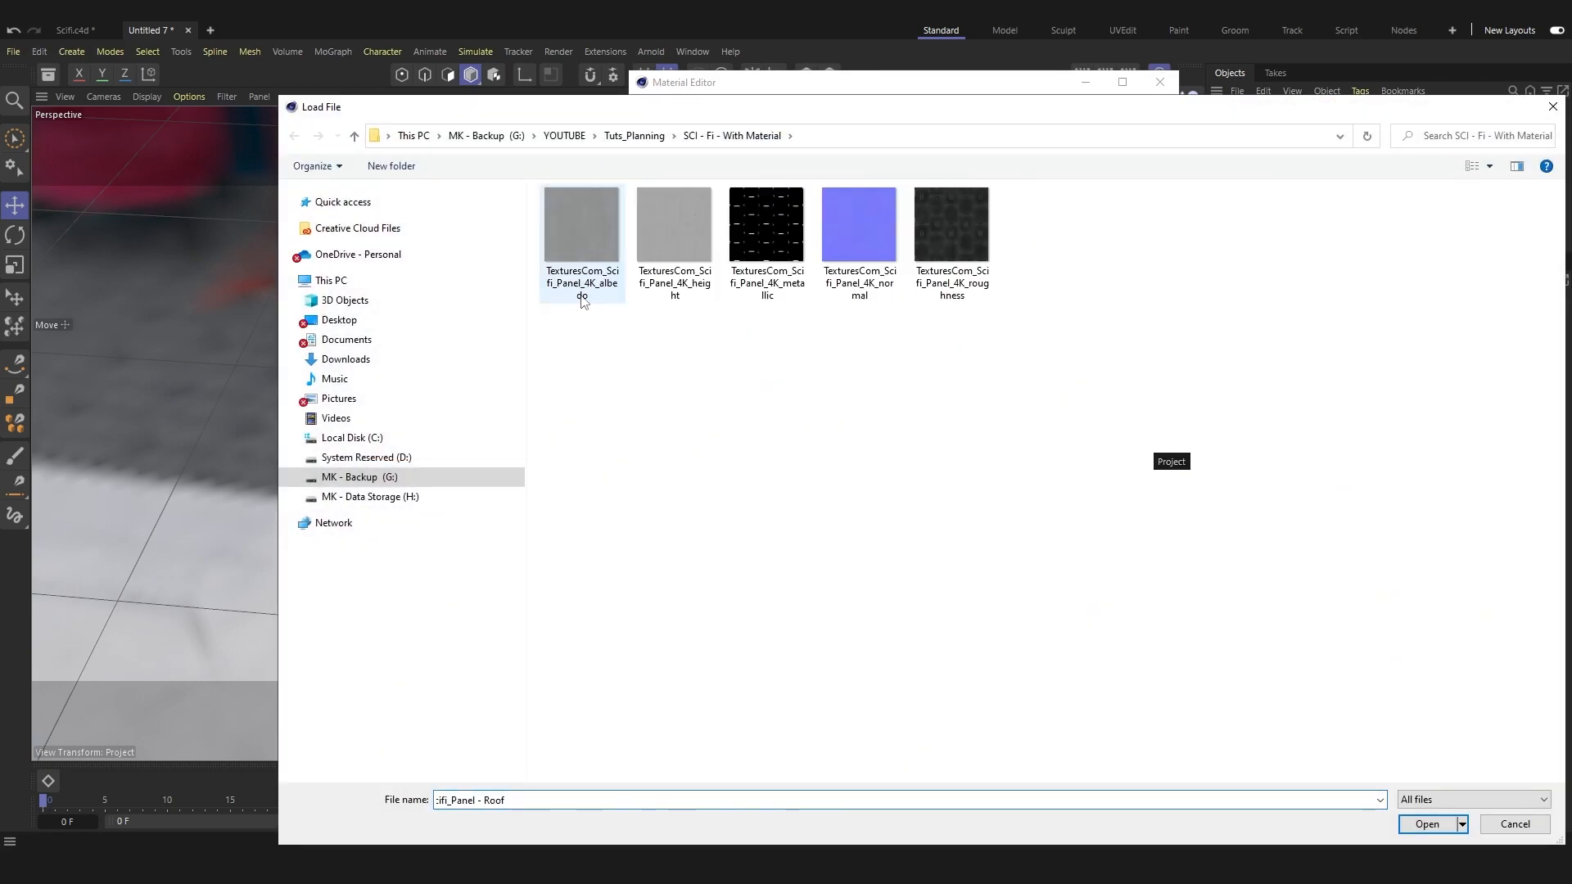
left_click(952, 223)
double_click(952, 216)
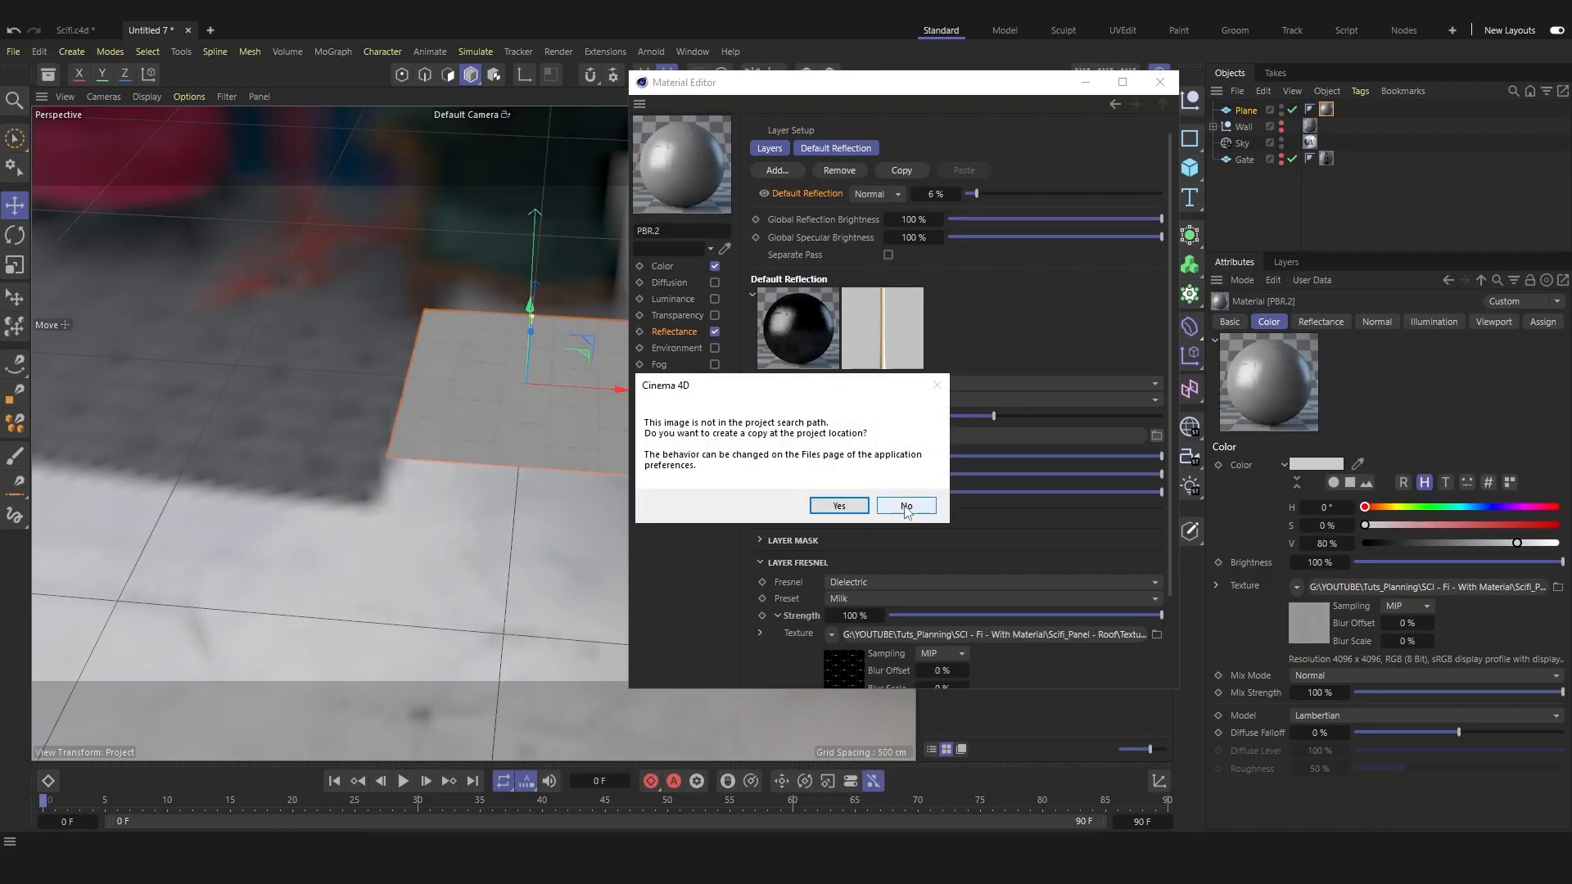
left_click(906, 510)
left_click_drag(992, 420, 1097, 427)
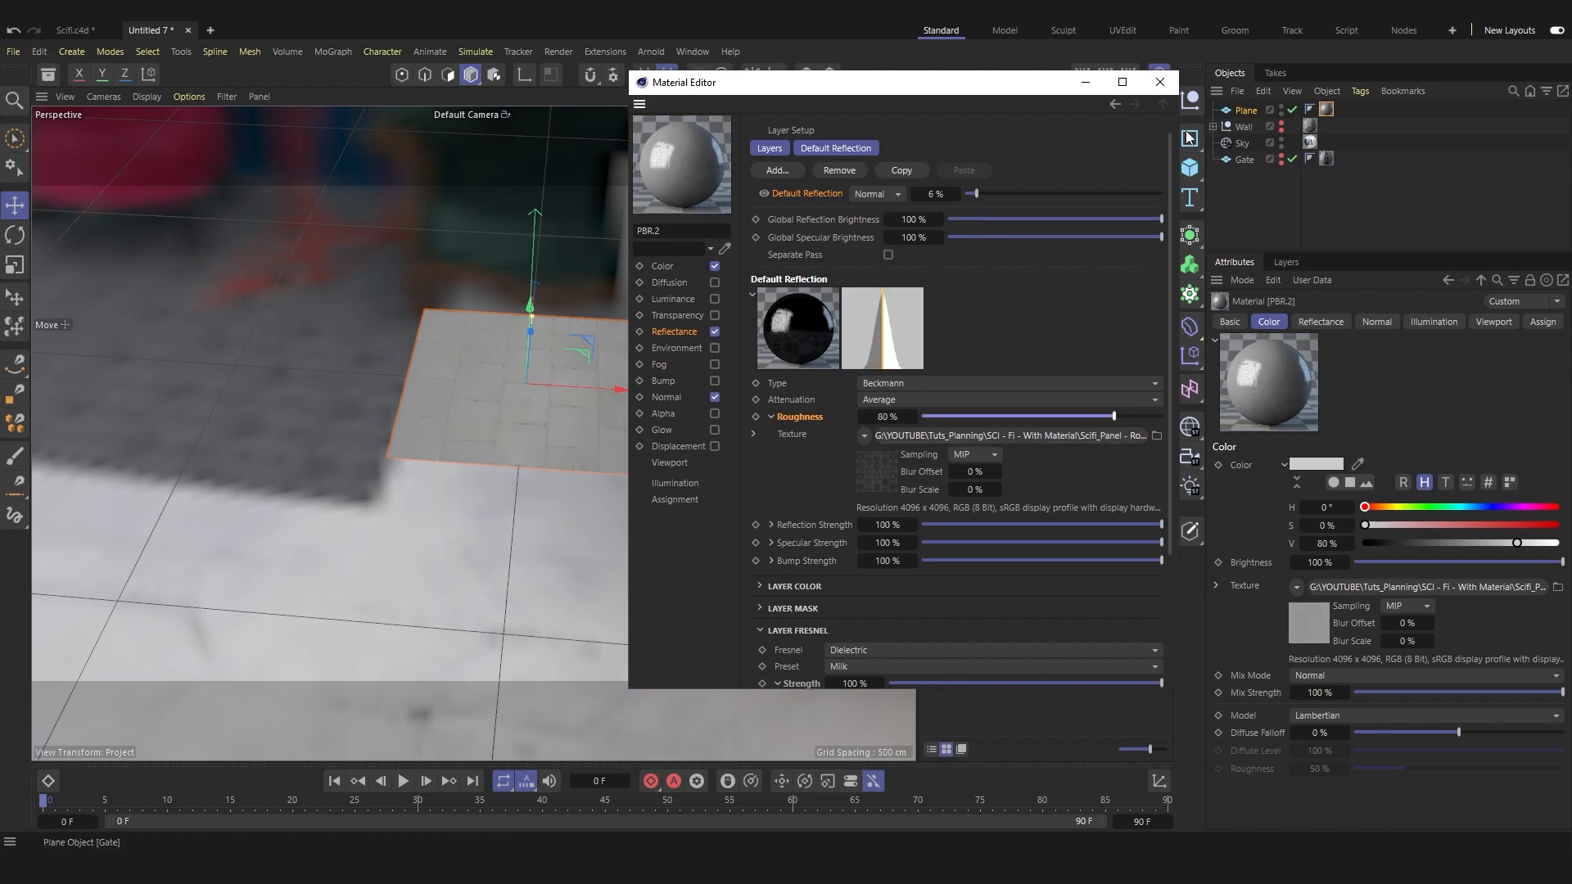
Close the material settings and render the scene in the Picture Viewer to check the plane's material.
left_click(1160, 82)
left_click(1248, 198)
left_click(1096, 81)
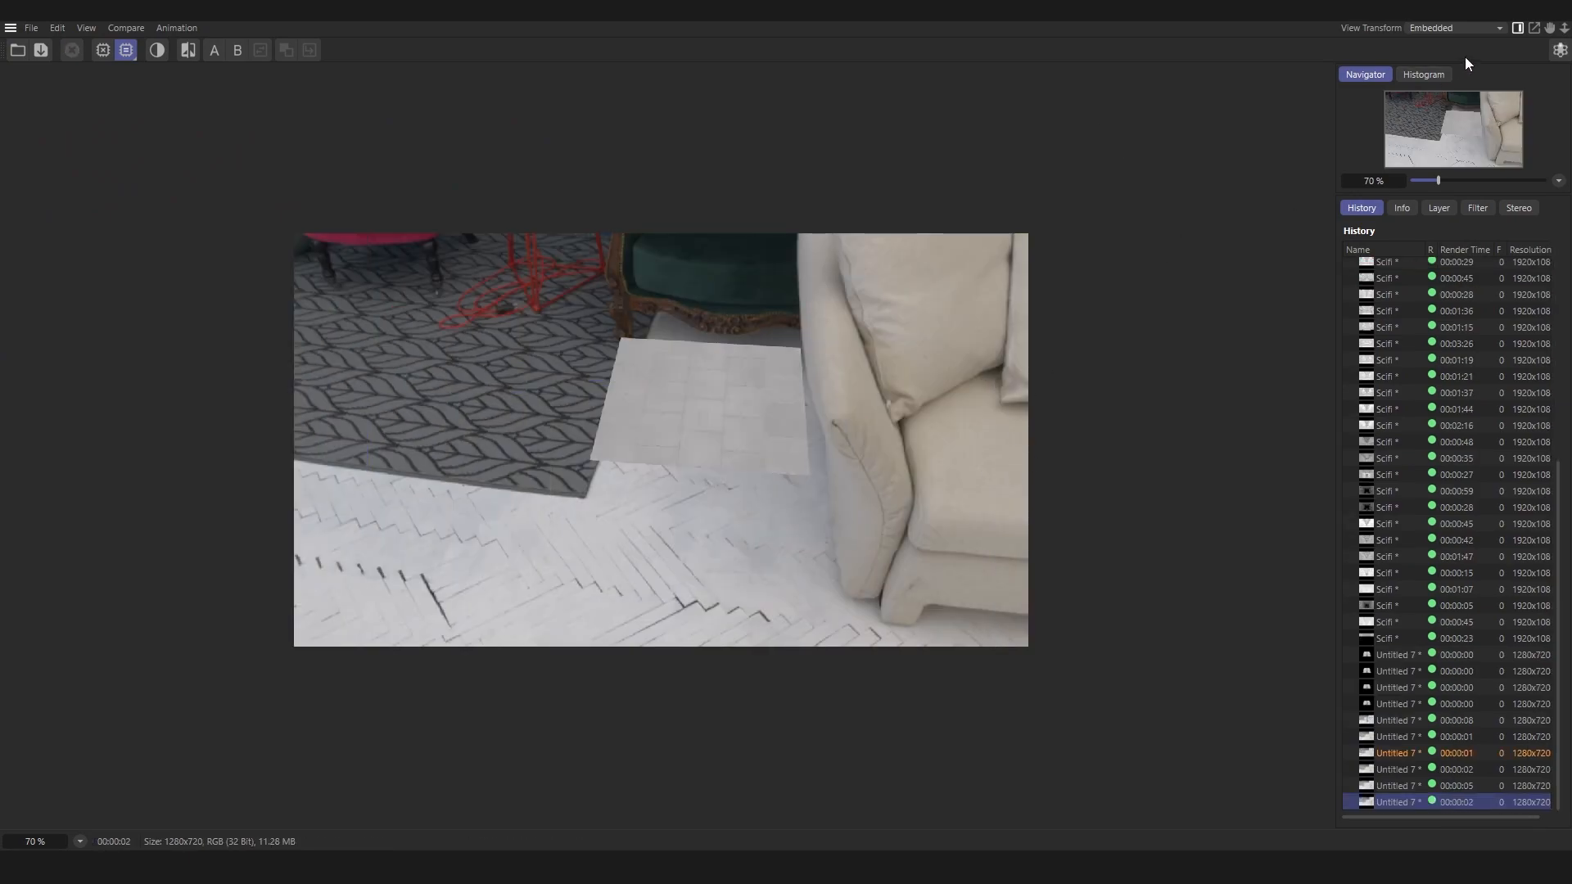
left_click(1549, 10)
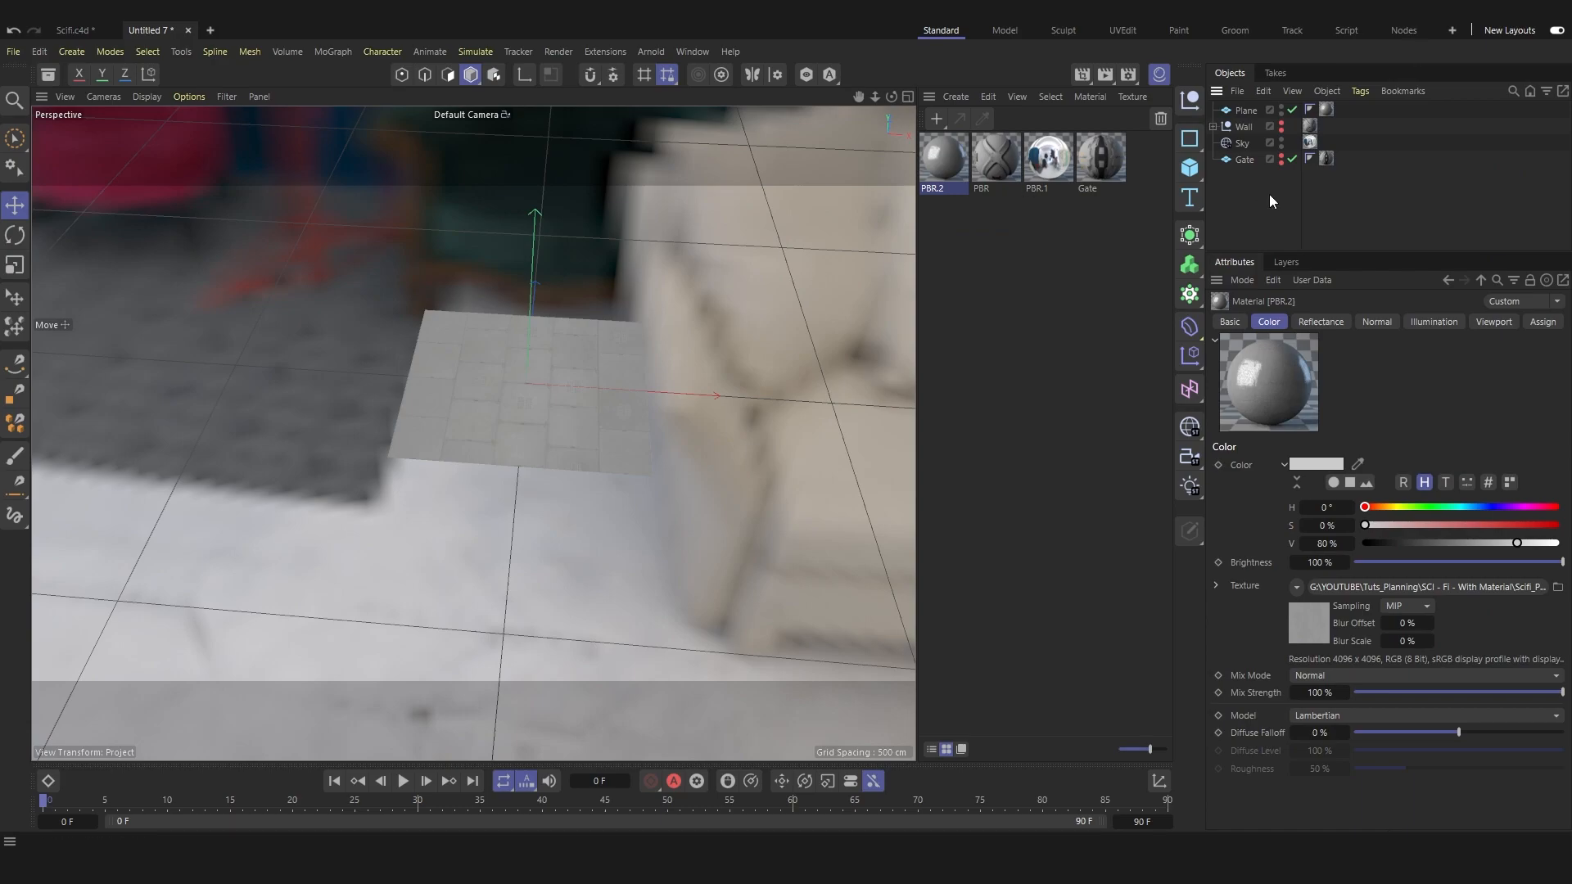
Make the Wall group and the Gate visible again and select the new textured plane.
left_click(1280, 128, "alt")
mouse_move(397, 263)
left_mouse_down("alt")
mouse_move(339, 262)
mouse_move(414, 267)
left_mouse_up("alt")
left_click(1280, 162, "alt")
left_click_drag(483, 318, 586, 120, "alt")
left_click(597, 419)
left_click_drag(456, 200, 528, 226, "alt")
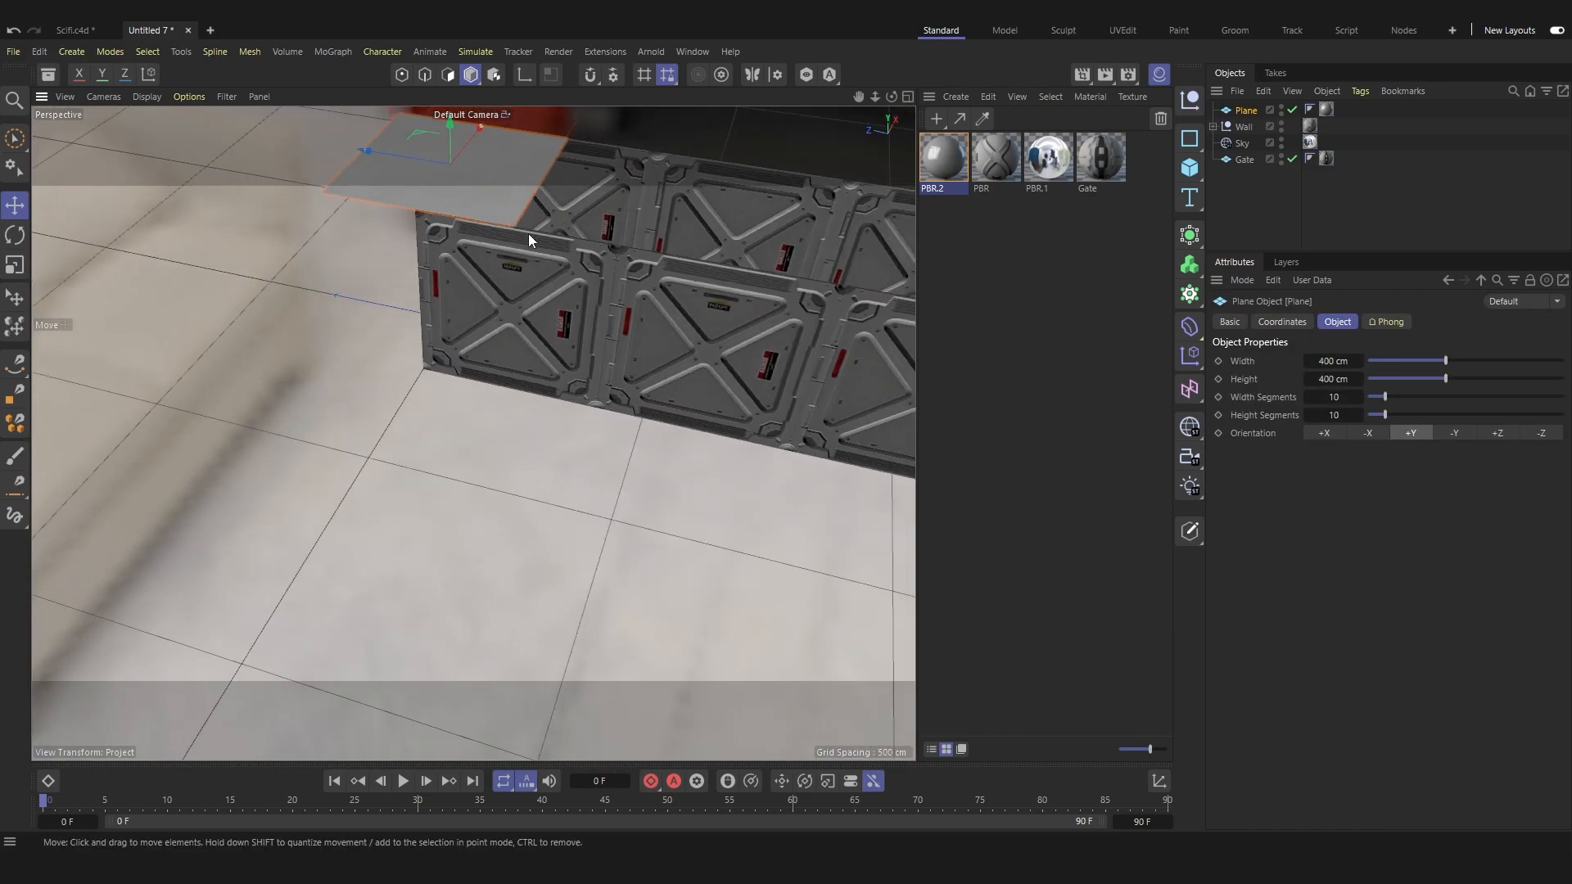
Duplicate the textured roof plane three times end to end along the corridor so four planes cover the walls.
middle_click_drag(528, 226, 564, 334, "alt")
left_click_drag(424, 278, 513, 303)
scroll(513, 303, "down", 3)
middle_click_drag(523, 365, 334, 356, "alt")
left_click_drag(318, 287, 488, 331, "ctrl")
scroll(487, 332, "down", 1)
middle_click_drag(517, 367, 371, 351, "alt")
left_click_drag(371, 351, 341, 365, "alt")
left_click_drag(330, 301, 440, 347)
left_click(1251, 225)
left_click_drag(643, 413, 701, 570, "alt")
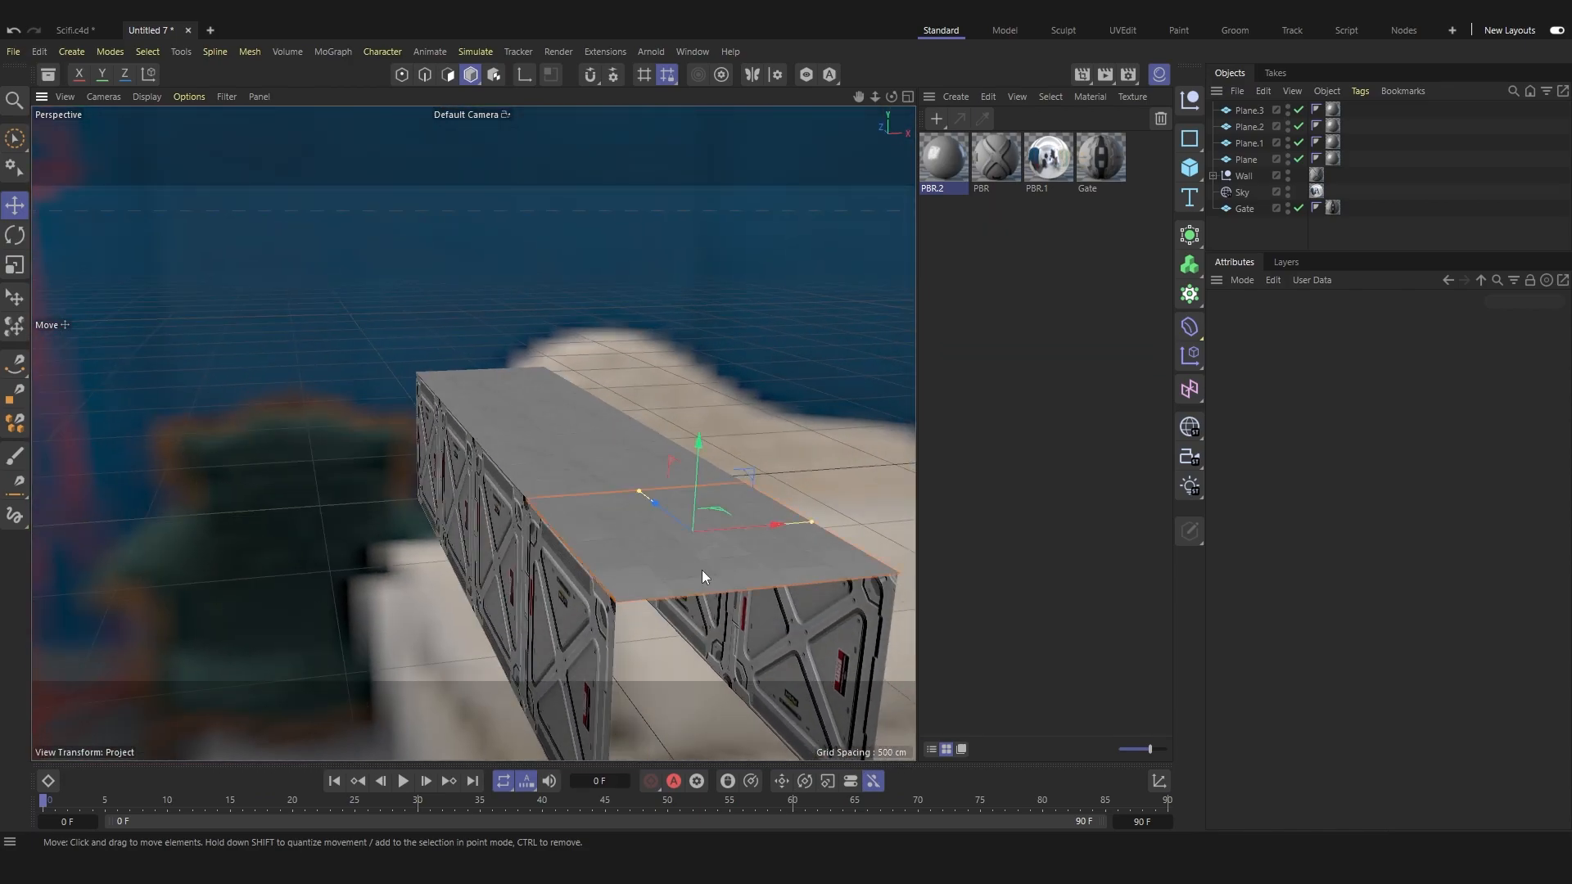
Select the four roof planes and copy them straight down to the corridor's floor level.
left_click(701, 570)
left_click(597, 478, "shift")
left_click(527, 403, "shift")
left_click(493, 383, "shift")
left_click_drag(553, 469, 509, 446, "alt")
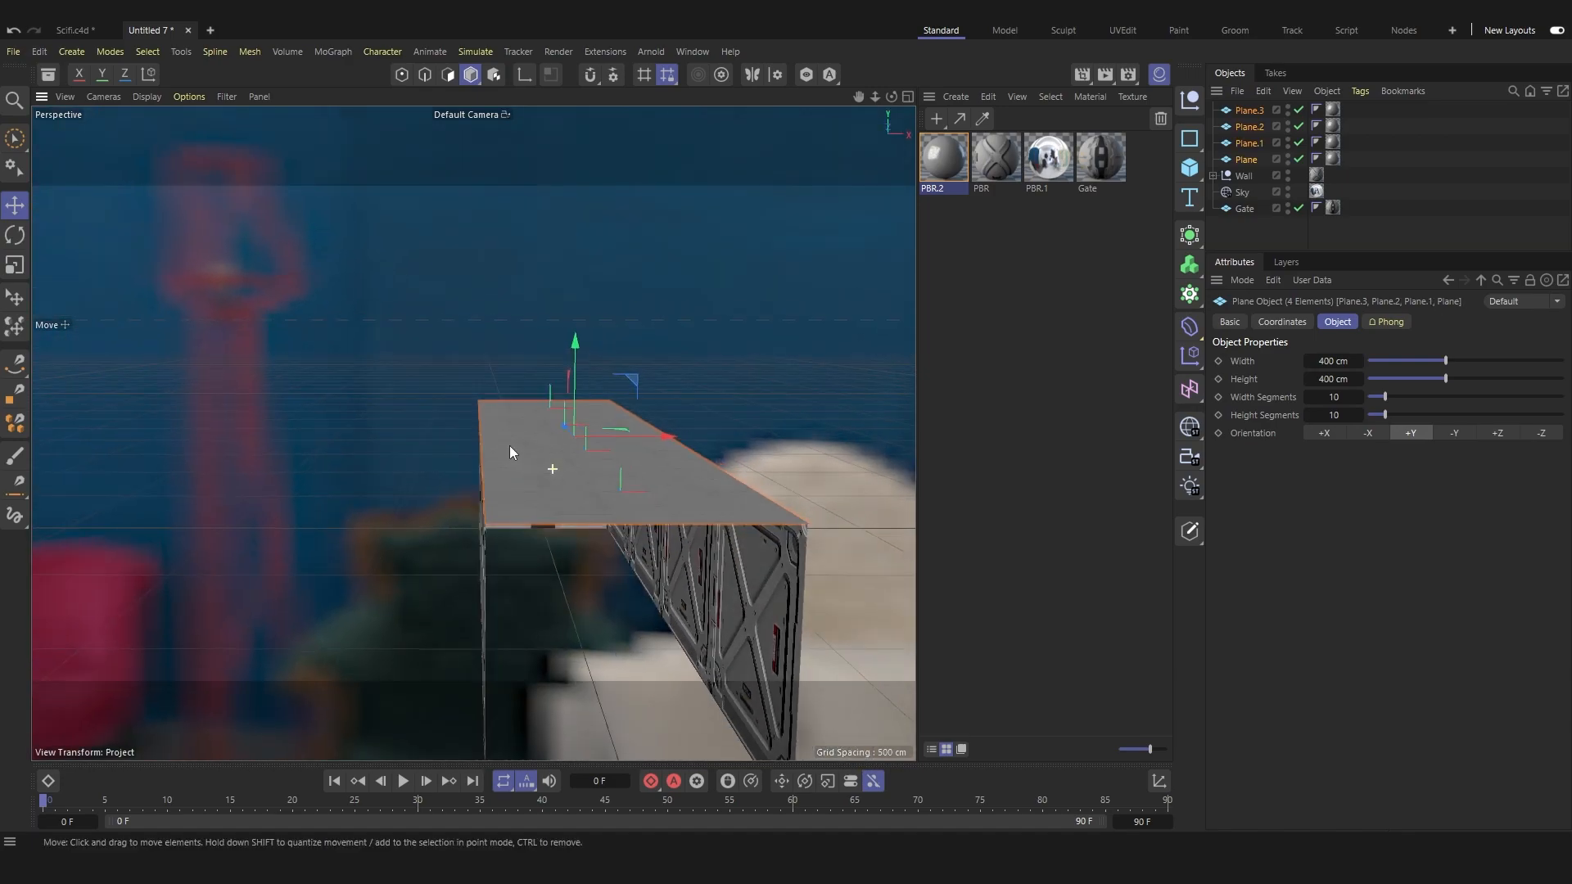
left_click_drag(578, 347, 602, 527)
left_click(824, 520)
left_click_drag(824, 520, 676, 541, "alt")
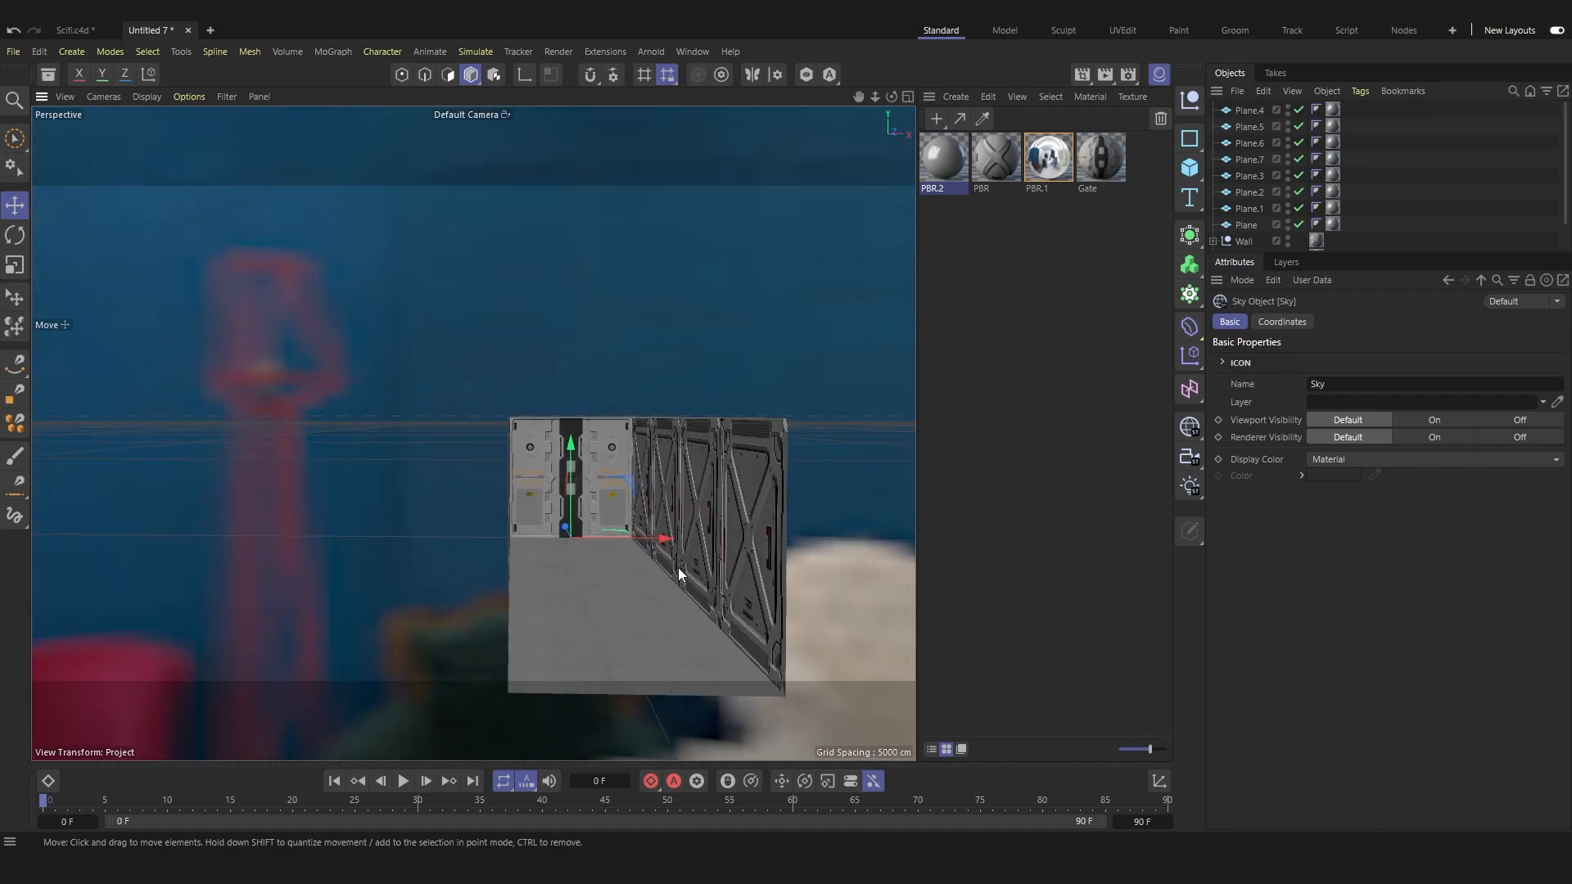
Delete the four copied planes at floor level one by one.
left_click(642, 632)
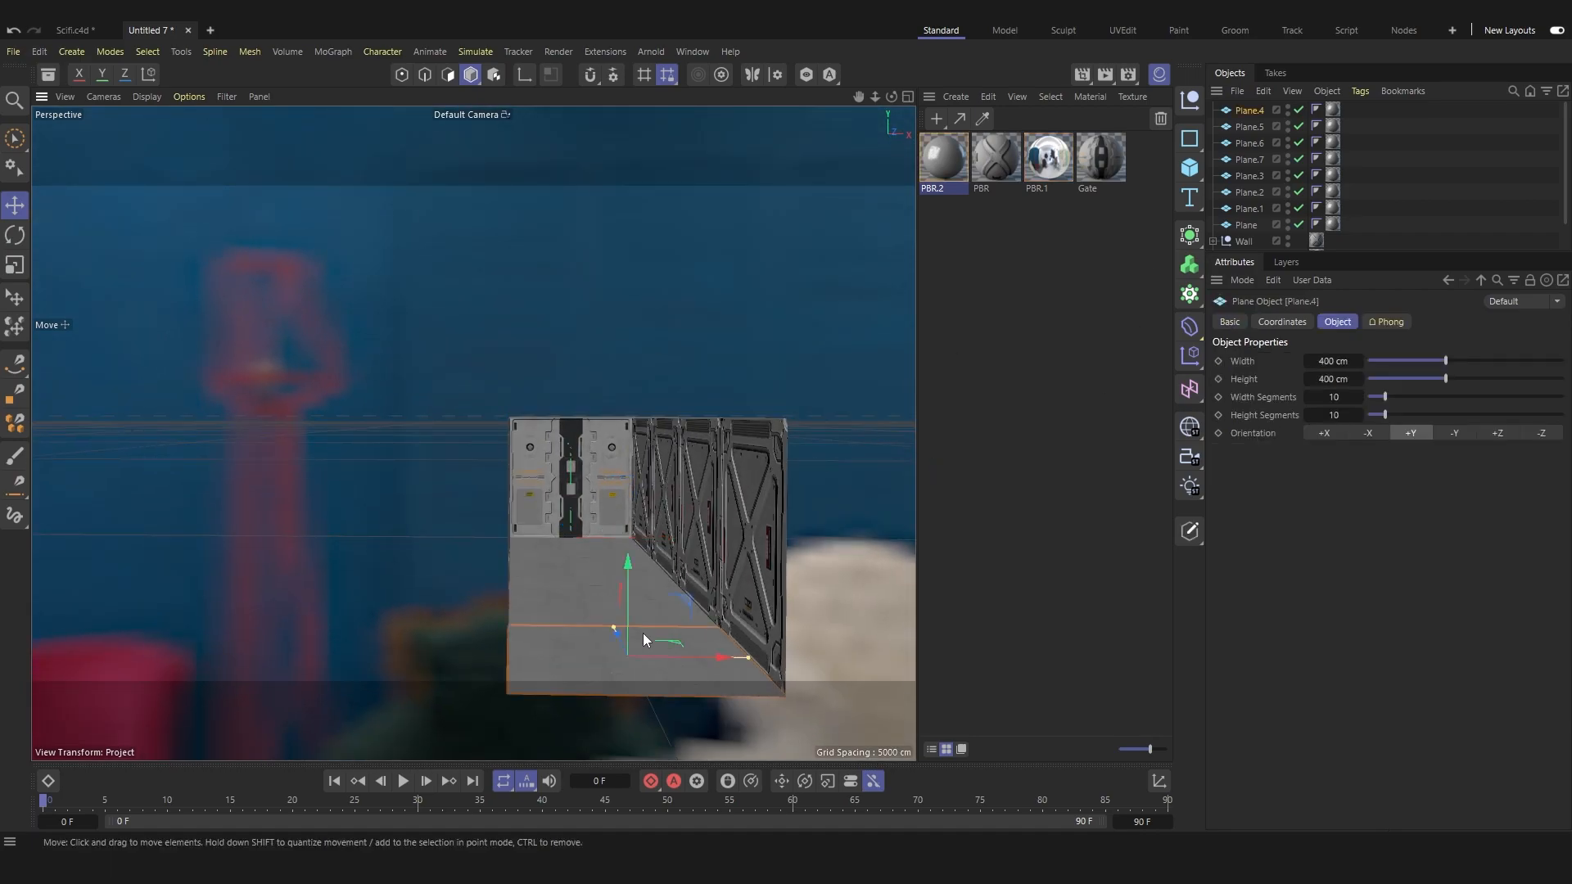
key("Delete")
left_click(607, 603)
key("Delete")
left_click(592, 571)
key("Delete")
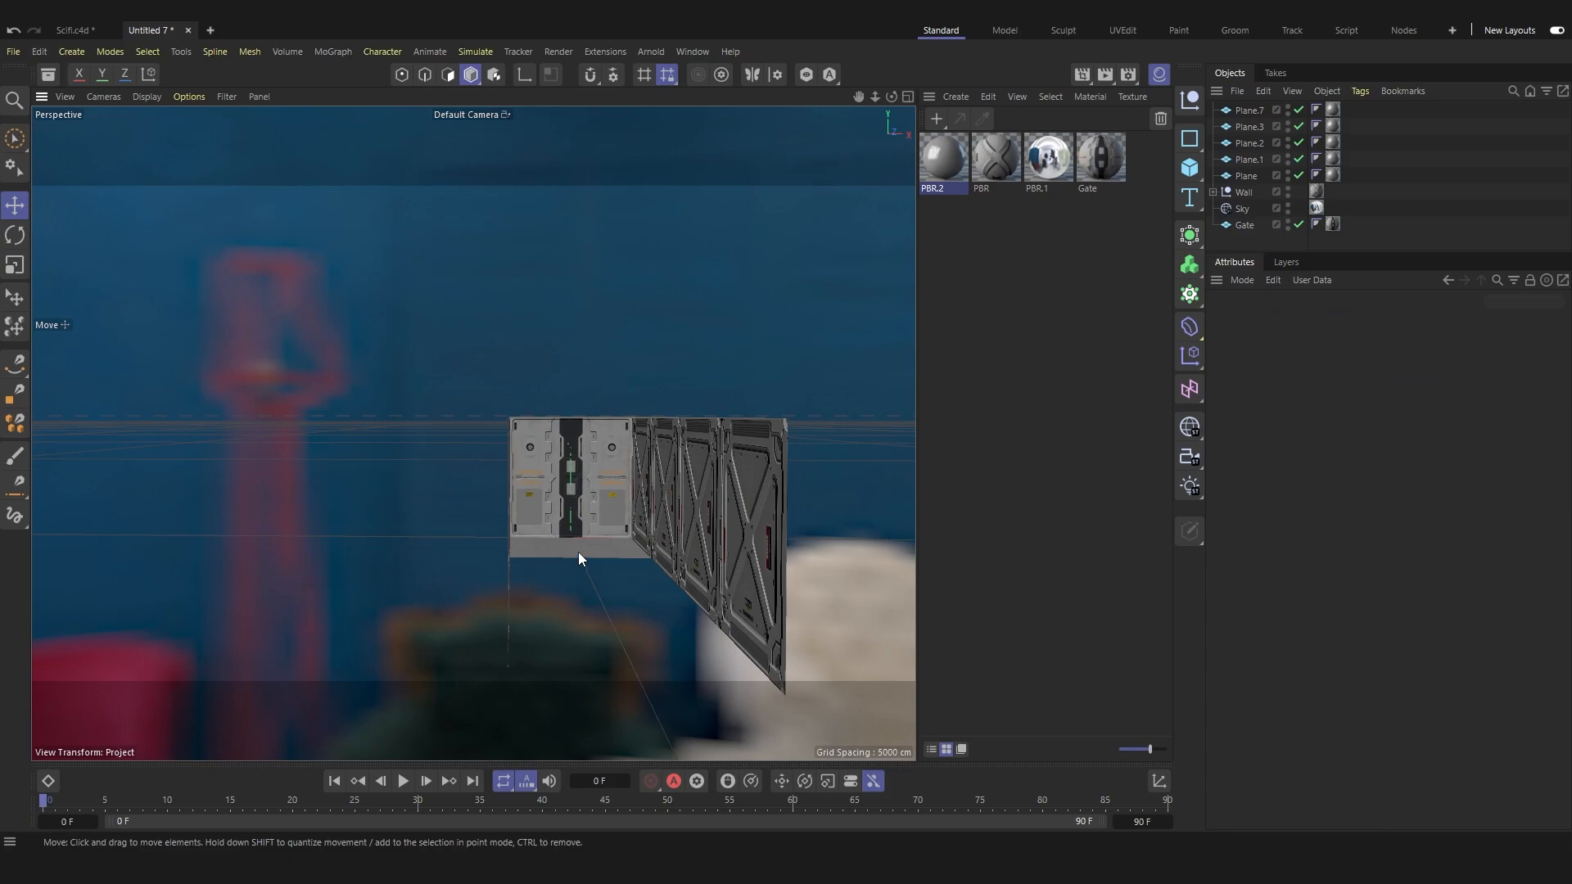
left_click(577, 552)
key("Delete")
left_click_drag(591, 580, 500, 523, "alt")
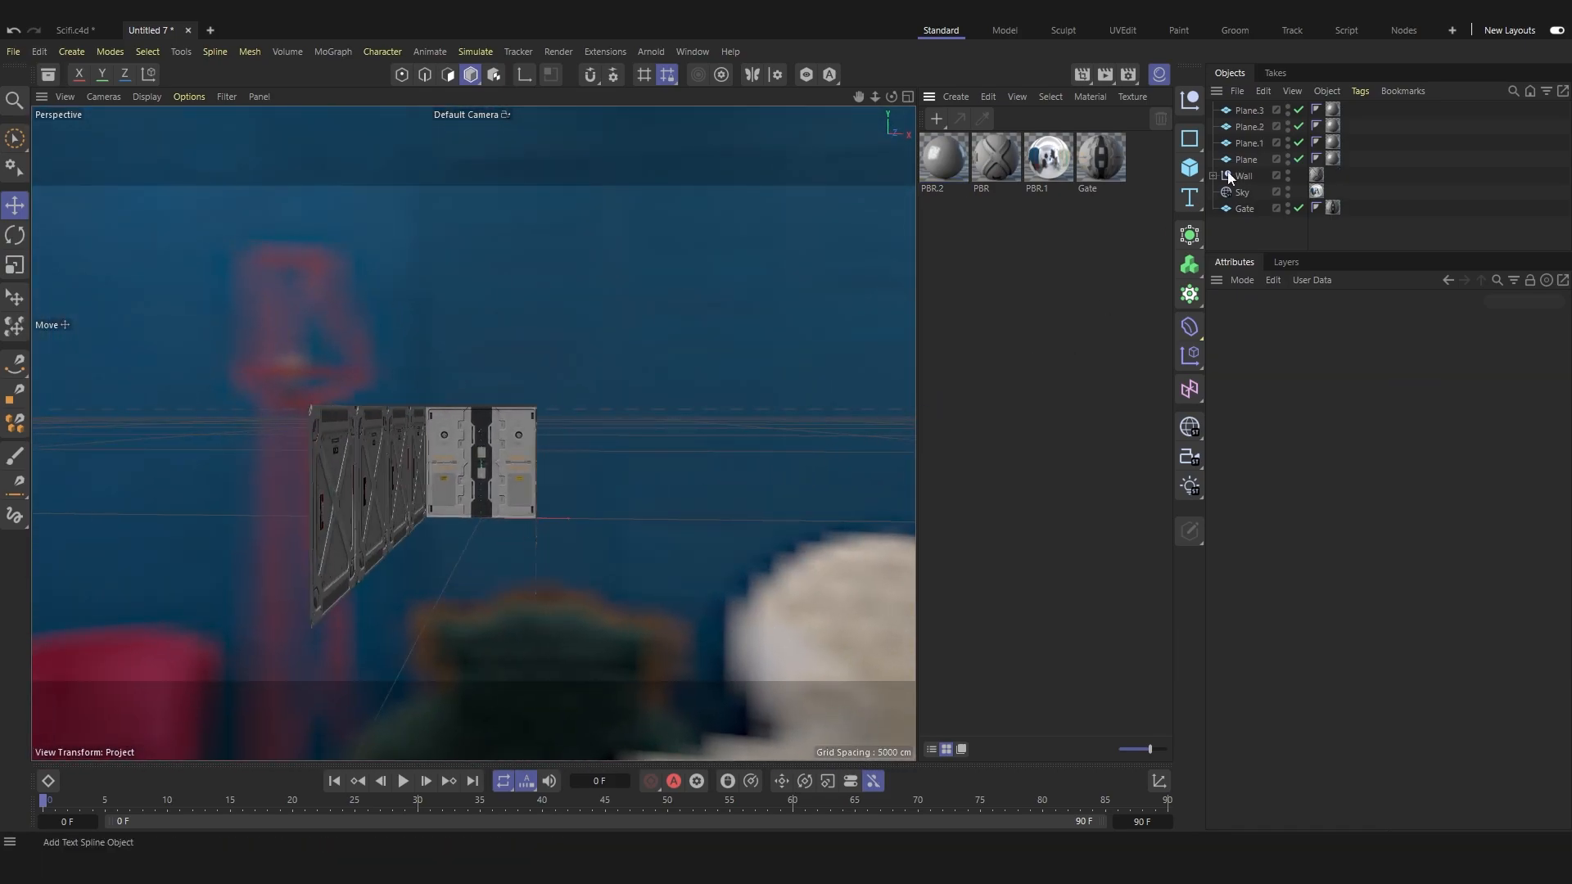
Group the four roof planes under a null and name it Roof.
left_click(1255, 157)
left_click(1250, 113, "shift")
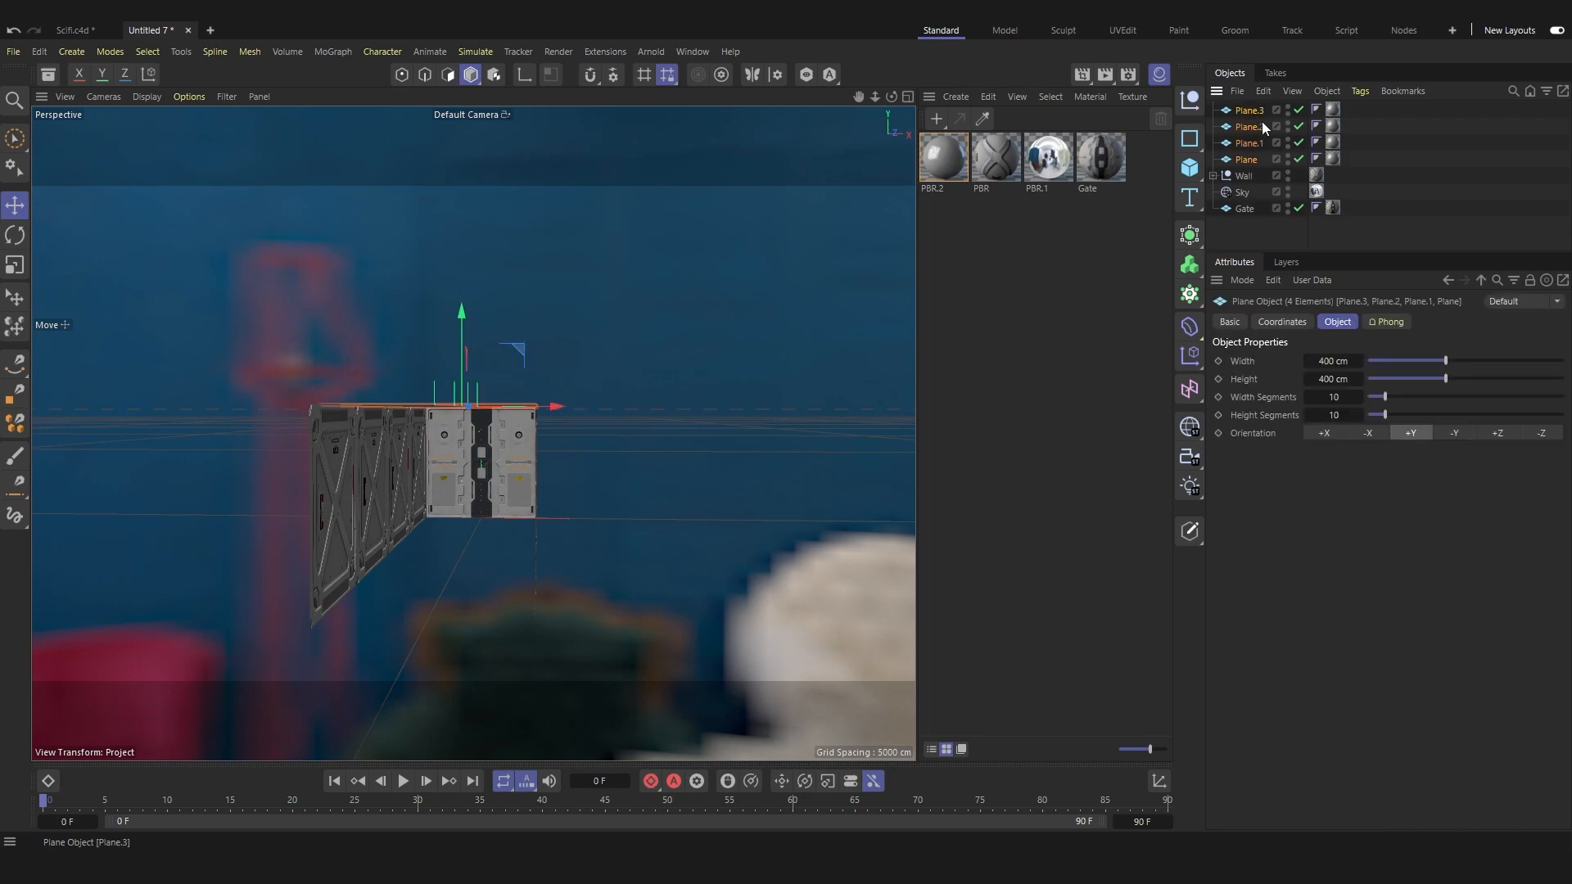
key("alt+g")
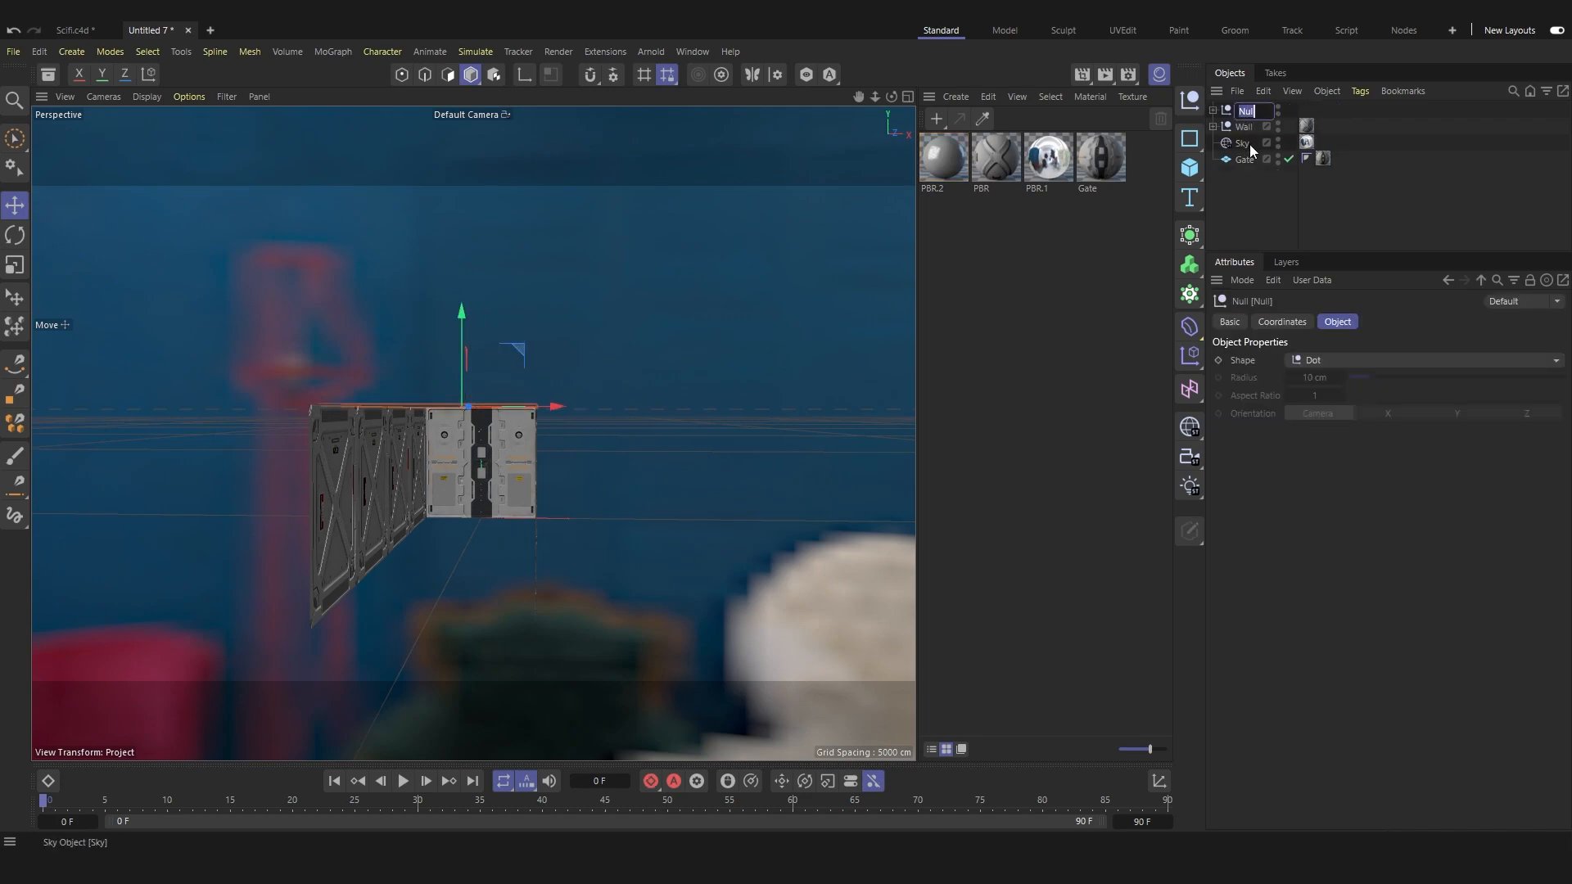
type("Roof")
key("Return")
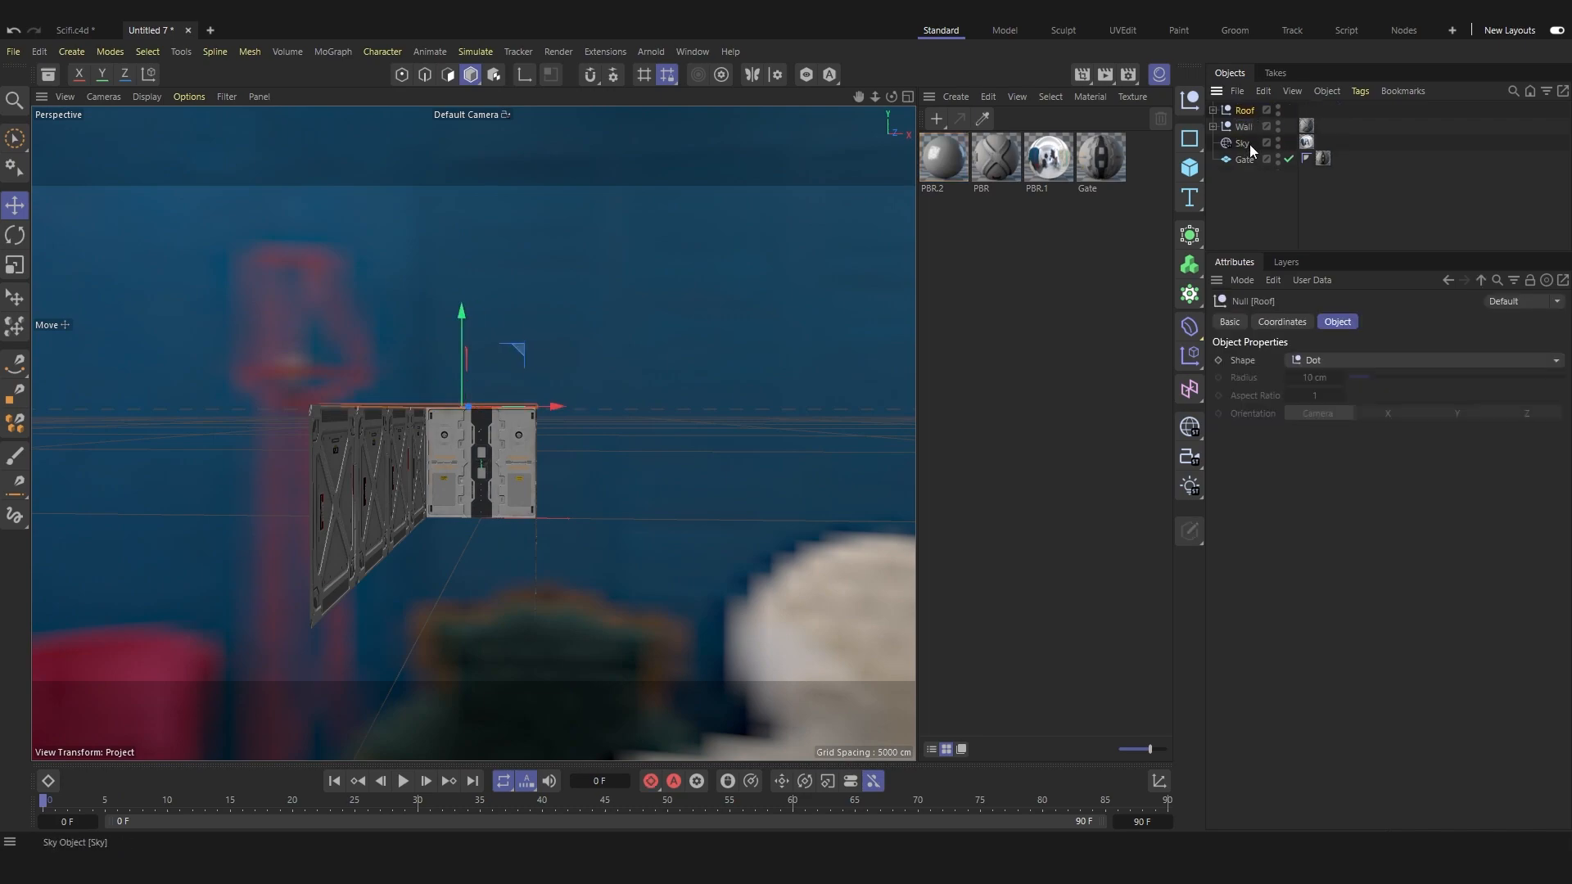
Move one roof plane's material tag onto the Roof group and delete the material tags of its other planes.
left_click(1213, 109)
left_click_drag(1341, 121, 1336, 112)
left_click(1342, 143)
left_click(1345, 173, "shift")
key("Delete")
left_click(1213, 110)
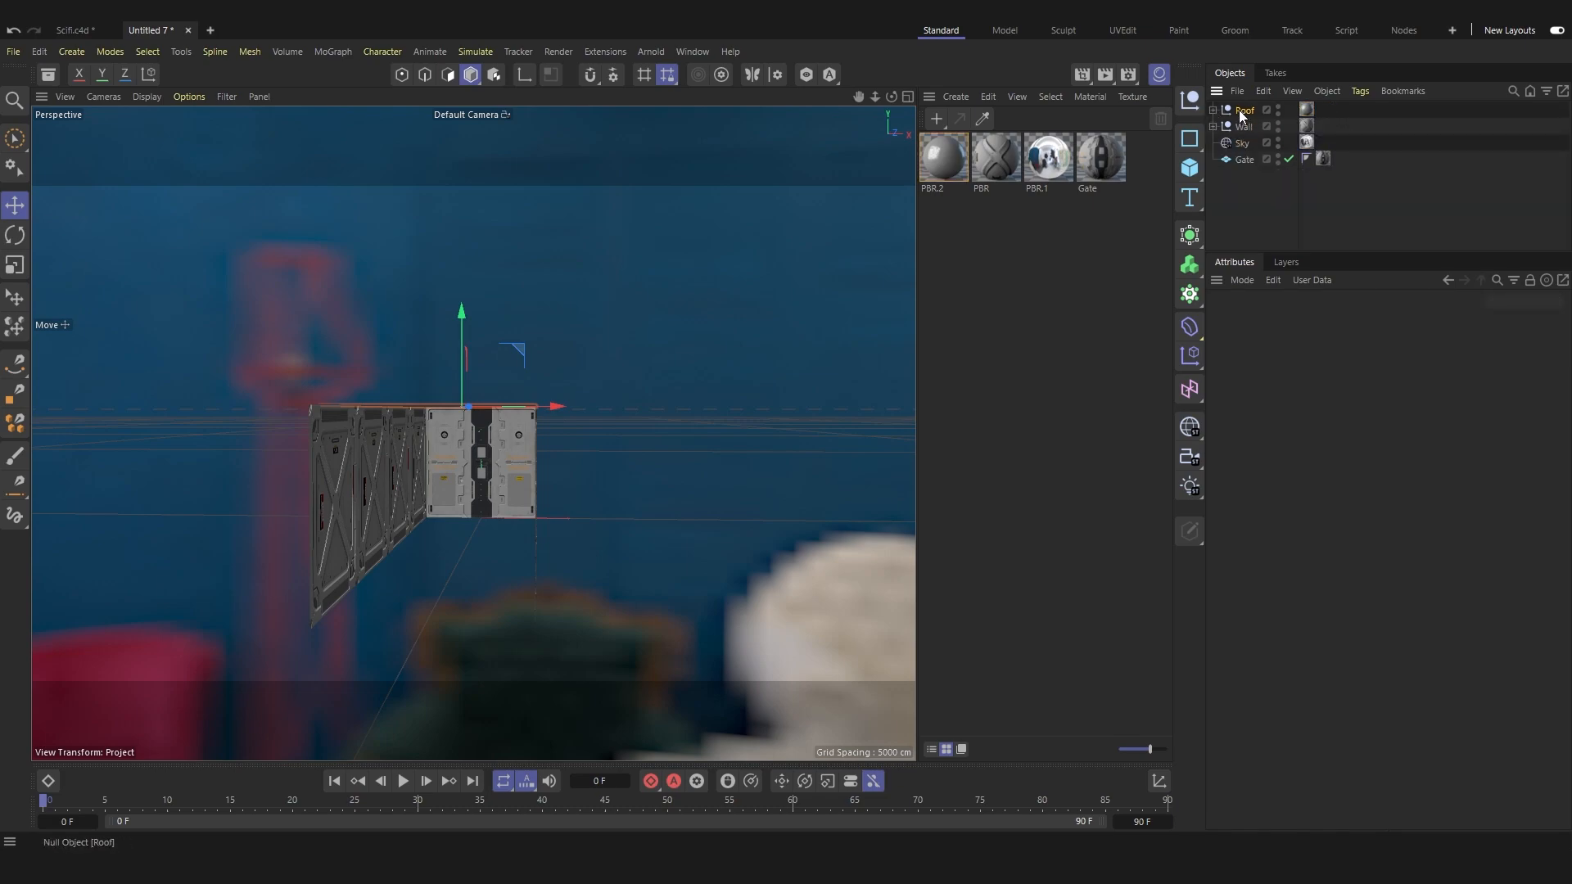
Duplicate the Roof group straight down to the bottom of the walls and rename the copy Floor.
left_click_drag(455, 331, 497, 506)
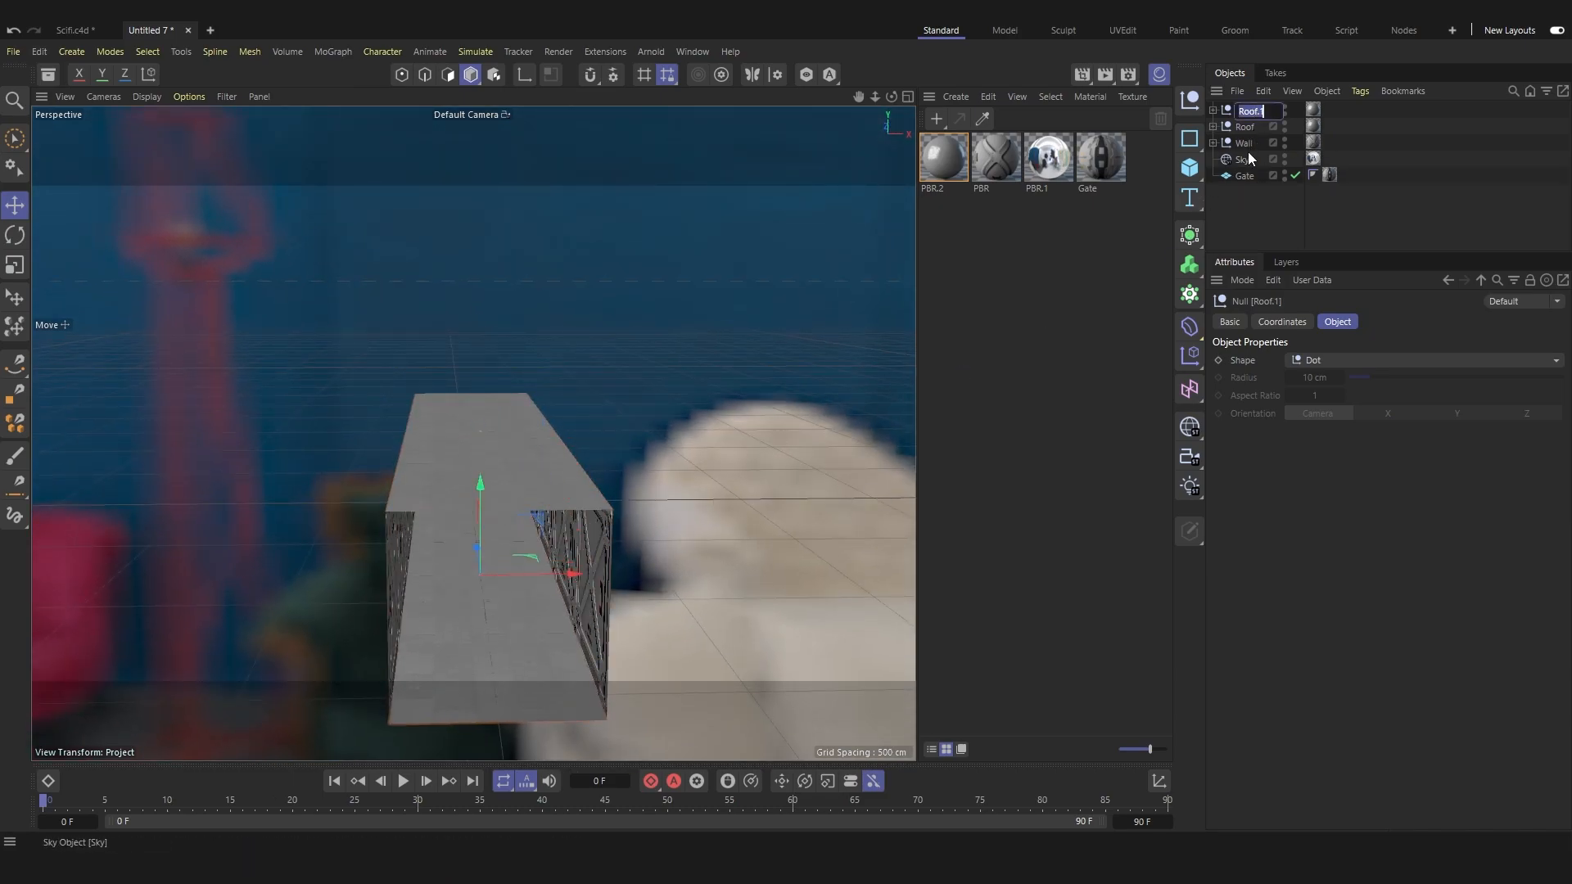
type("Floor")
key("Return")
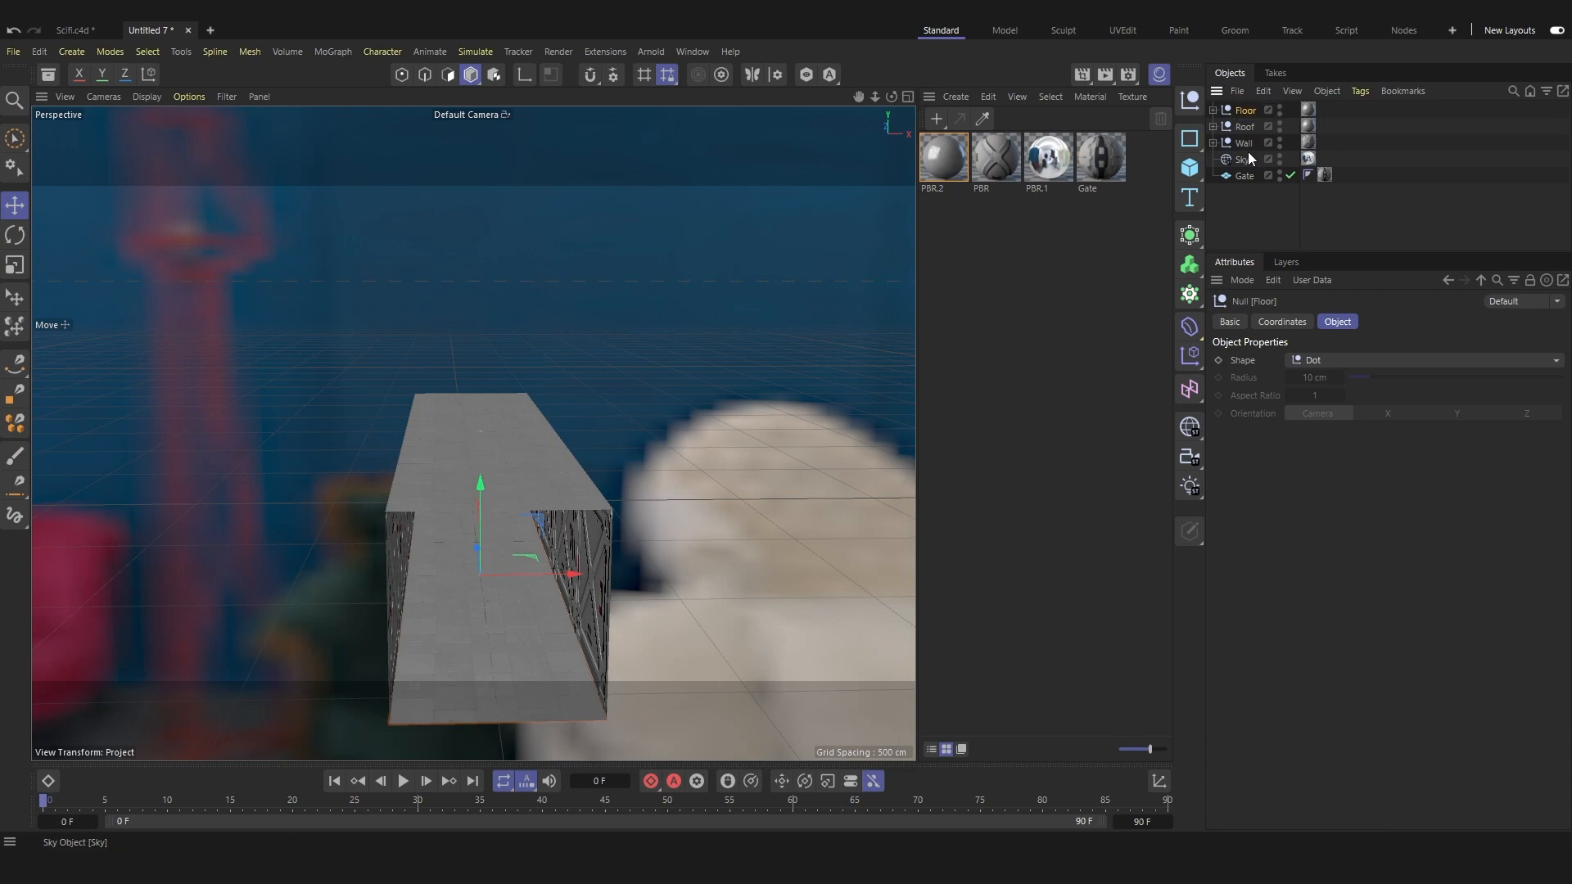
Remove the roof material tag from the Floor group.
left_click(1307, 110)
key("Delete")
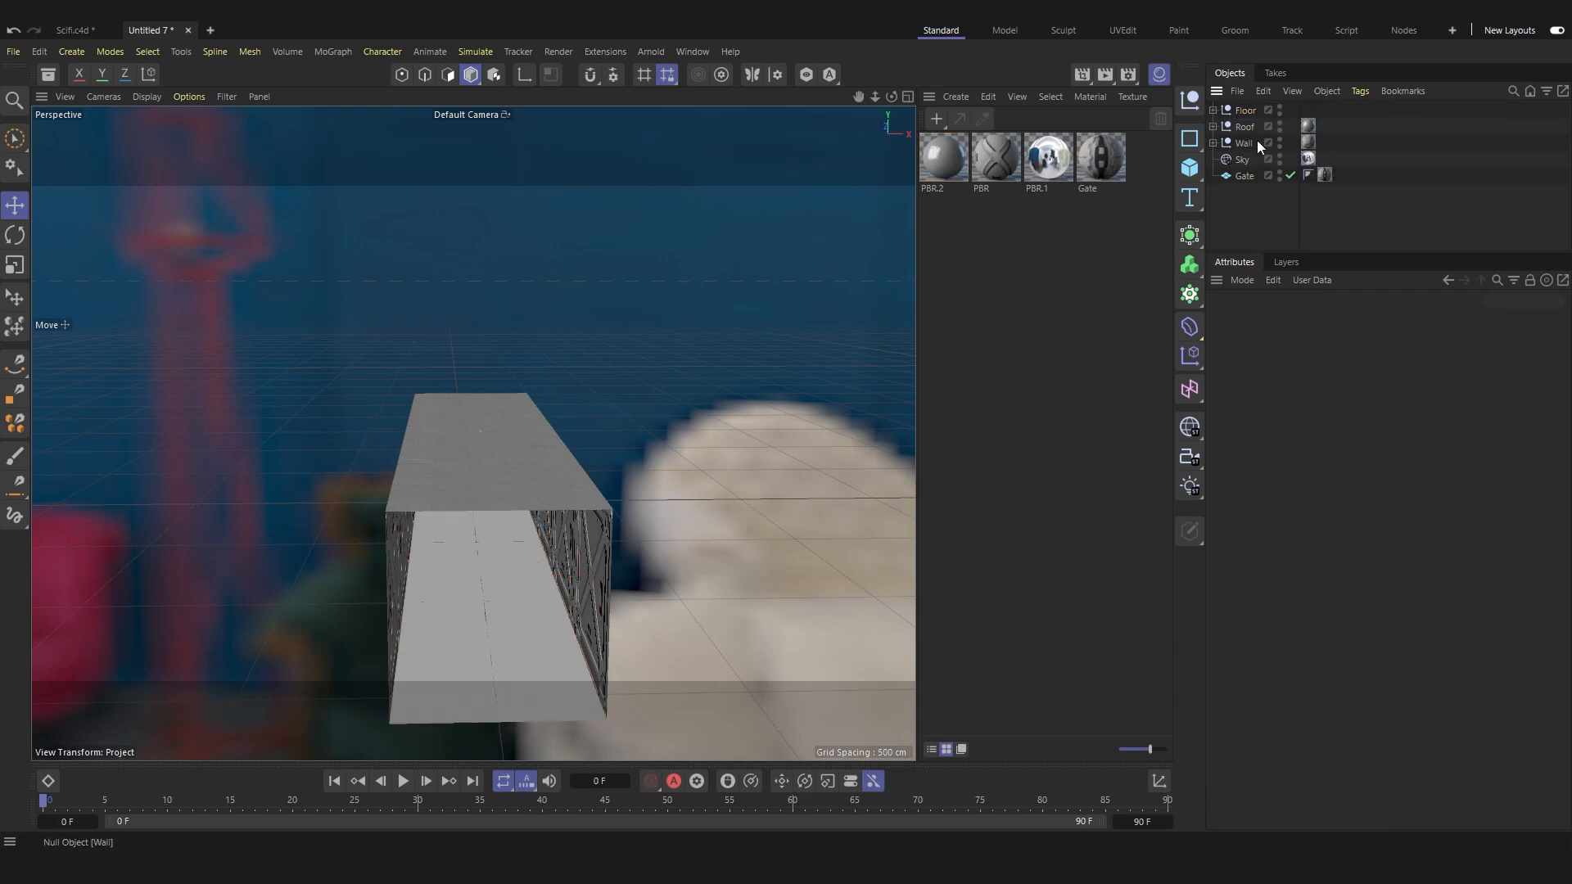
left_click(1275, 219)
scroll(573, 582, "up", 10)
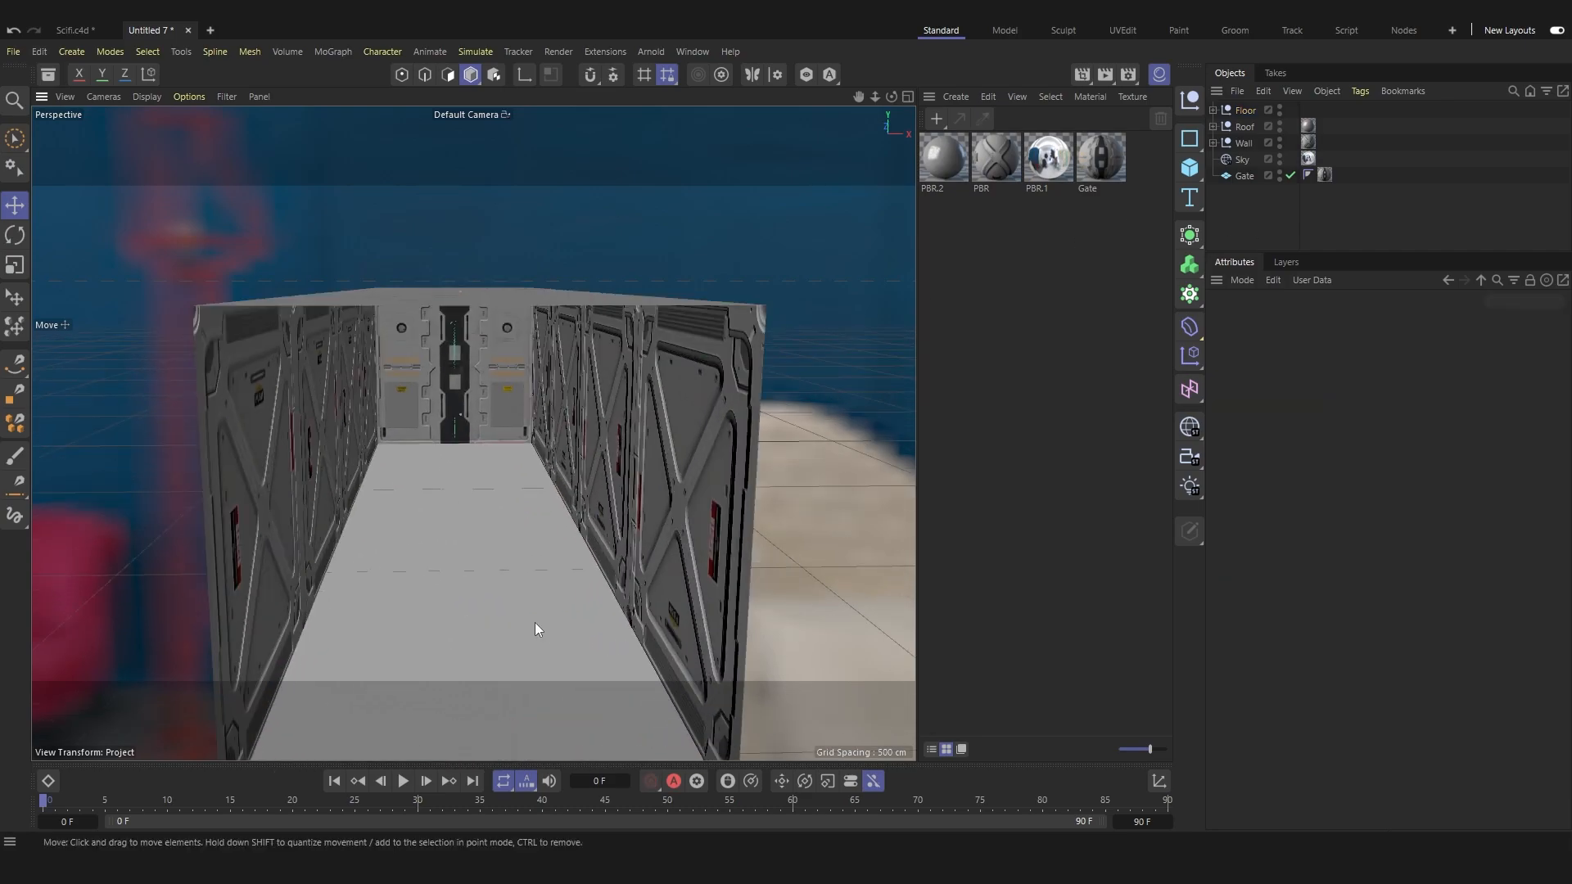
scroll(507, 515, "up", 4)
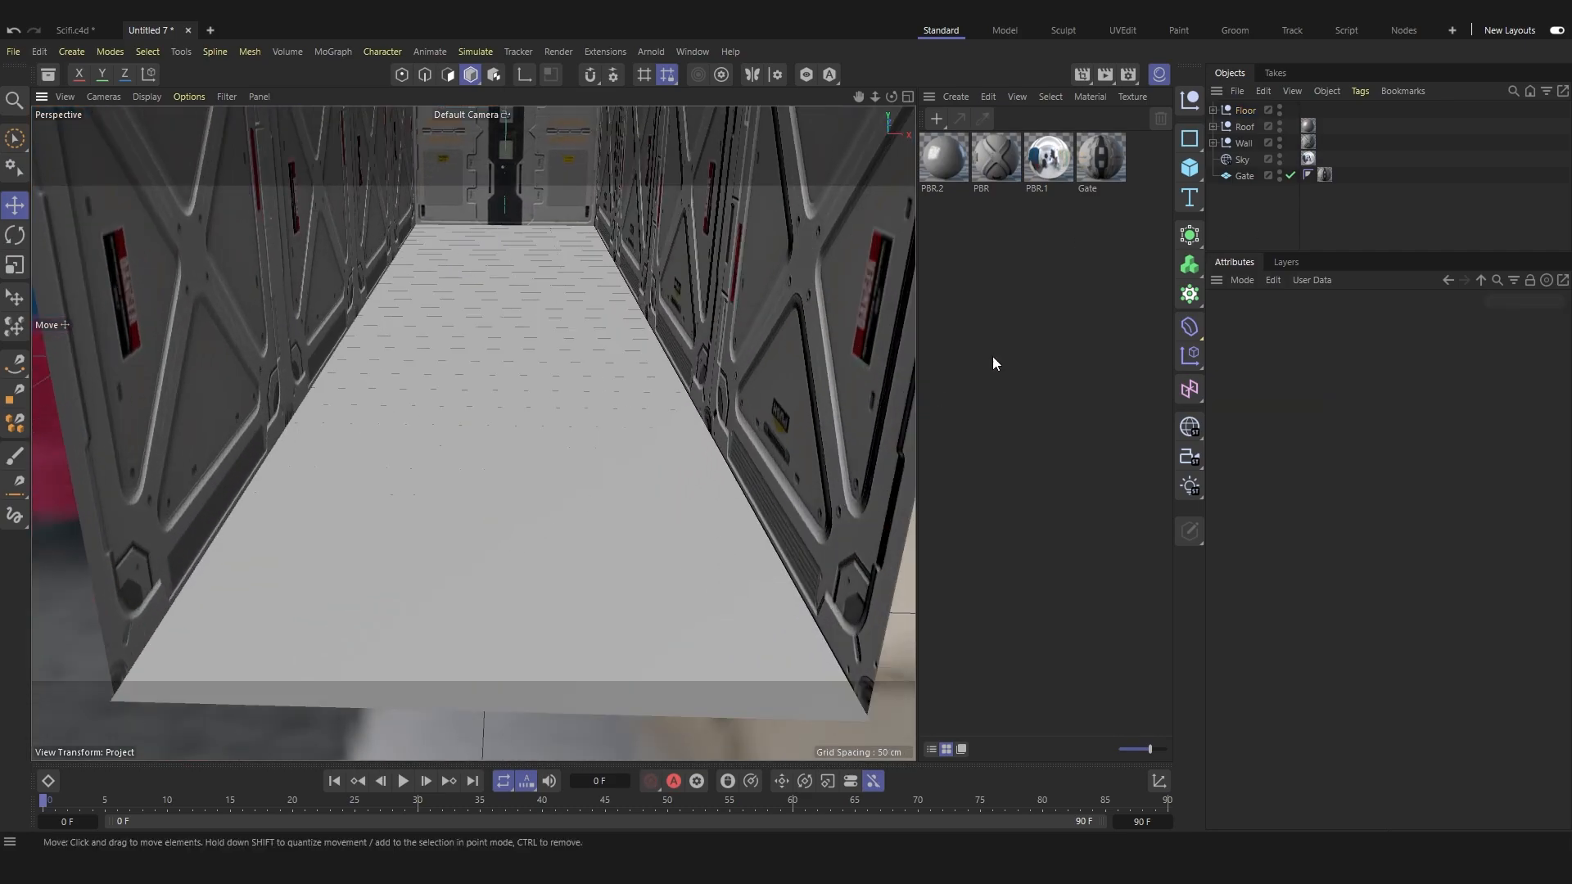
Create a new PBR material for the floor and rename the sky's material to HDRI.
double_click(1043, 273)
left_click(1004, 308)
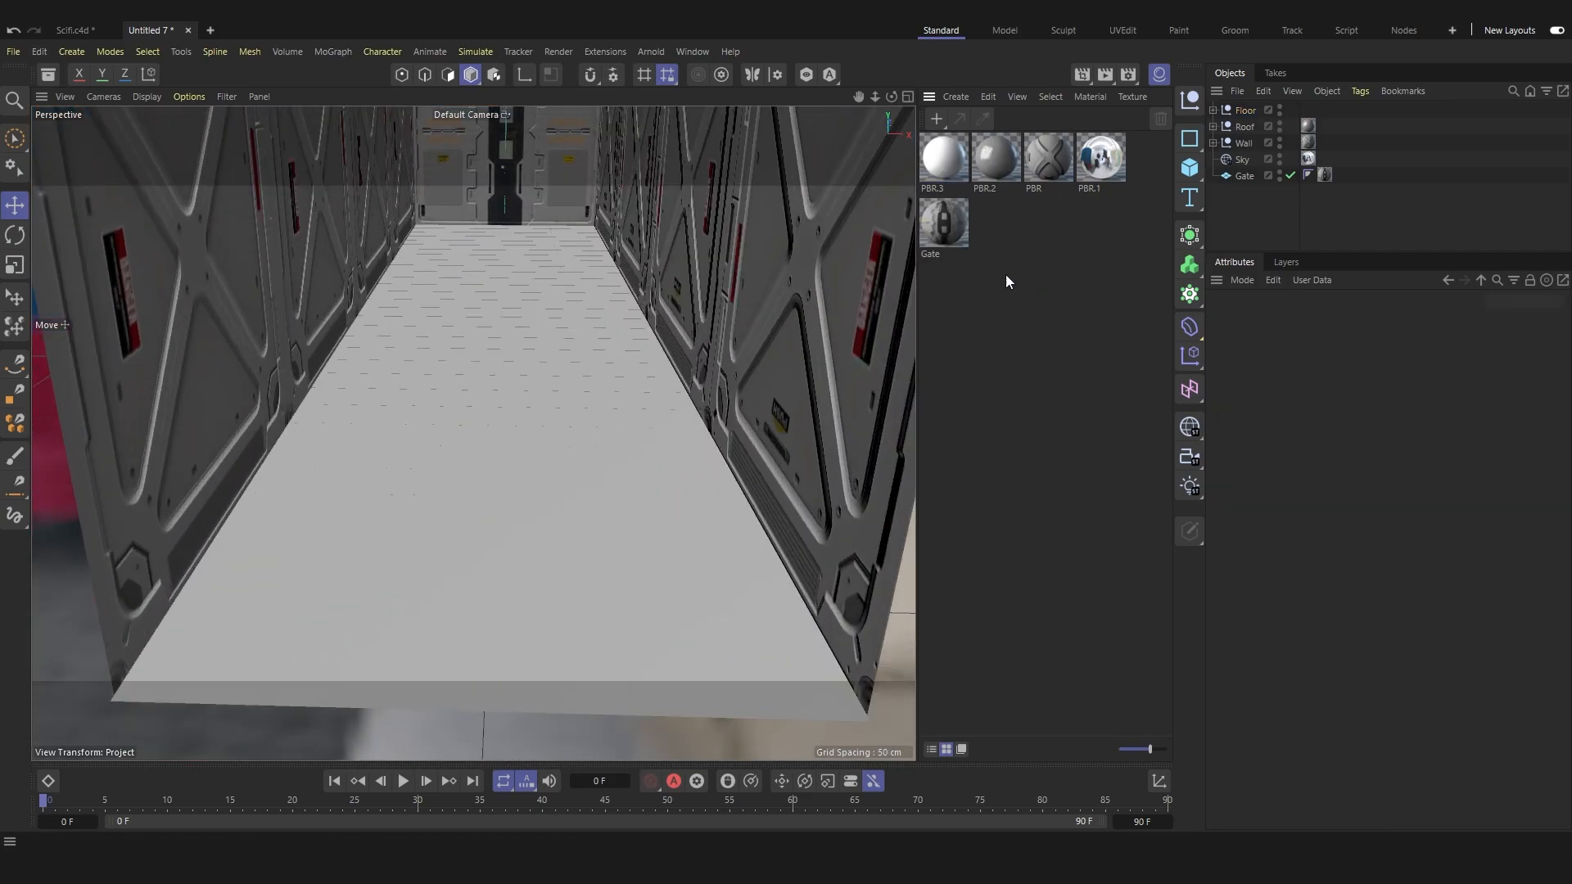
double_click(1092, 189)
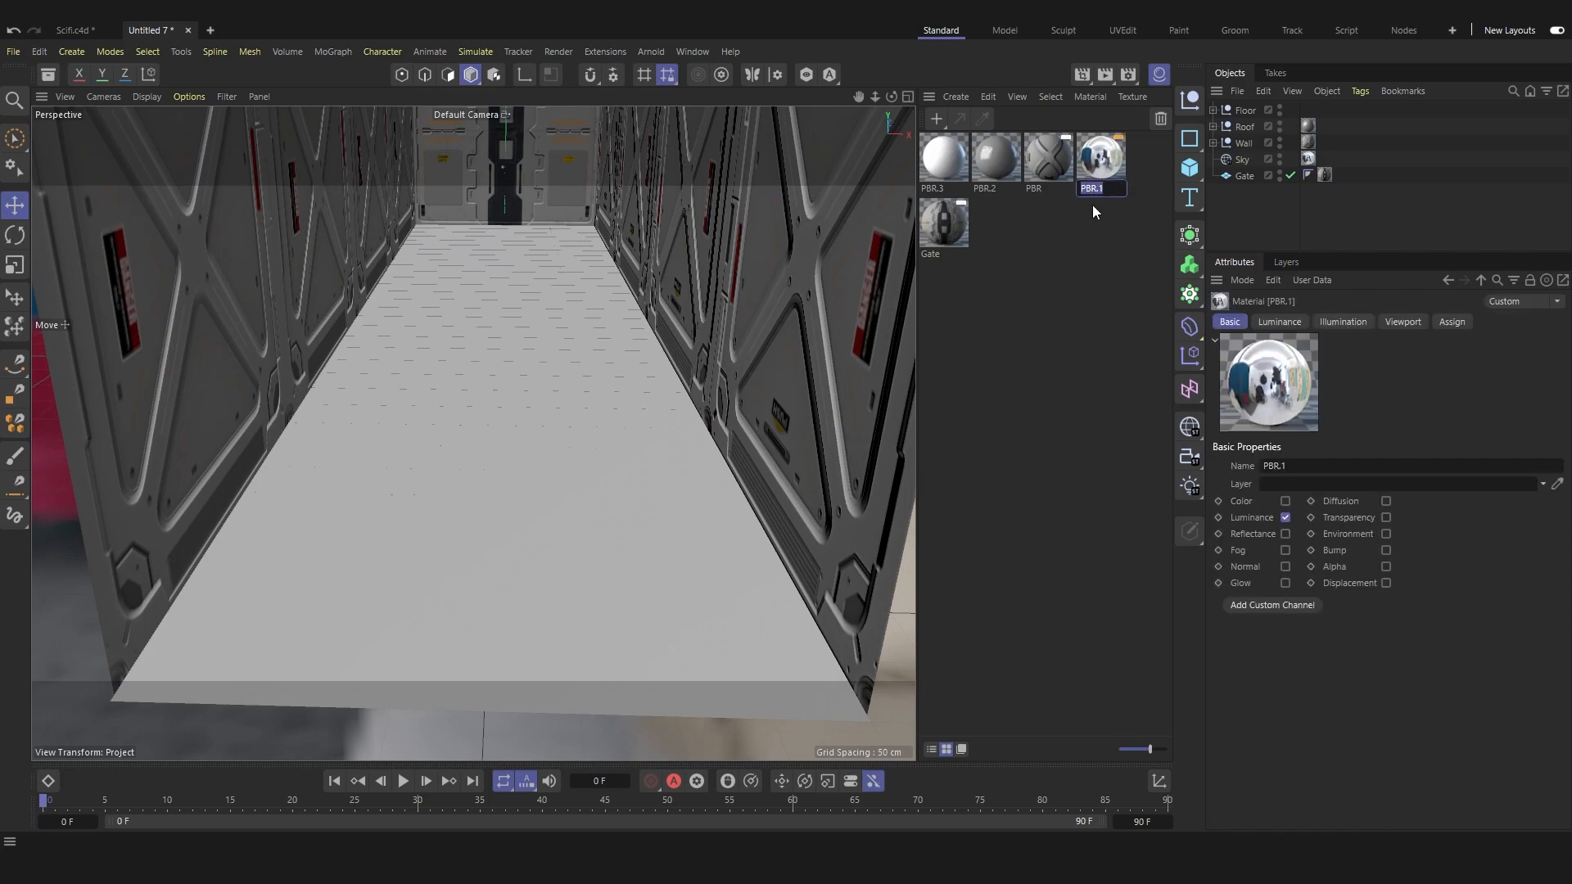
type("HDRI")
key("Return")
Rename the wall material to Wall, the roof material to Roof and the new blank material to Floor.
left_click(1037, 180)
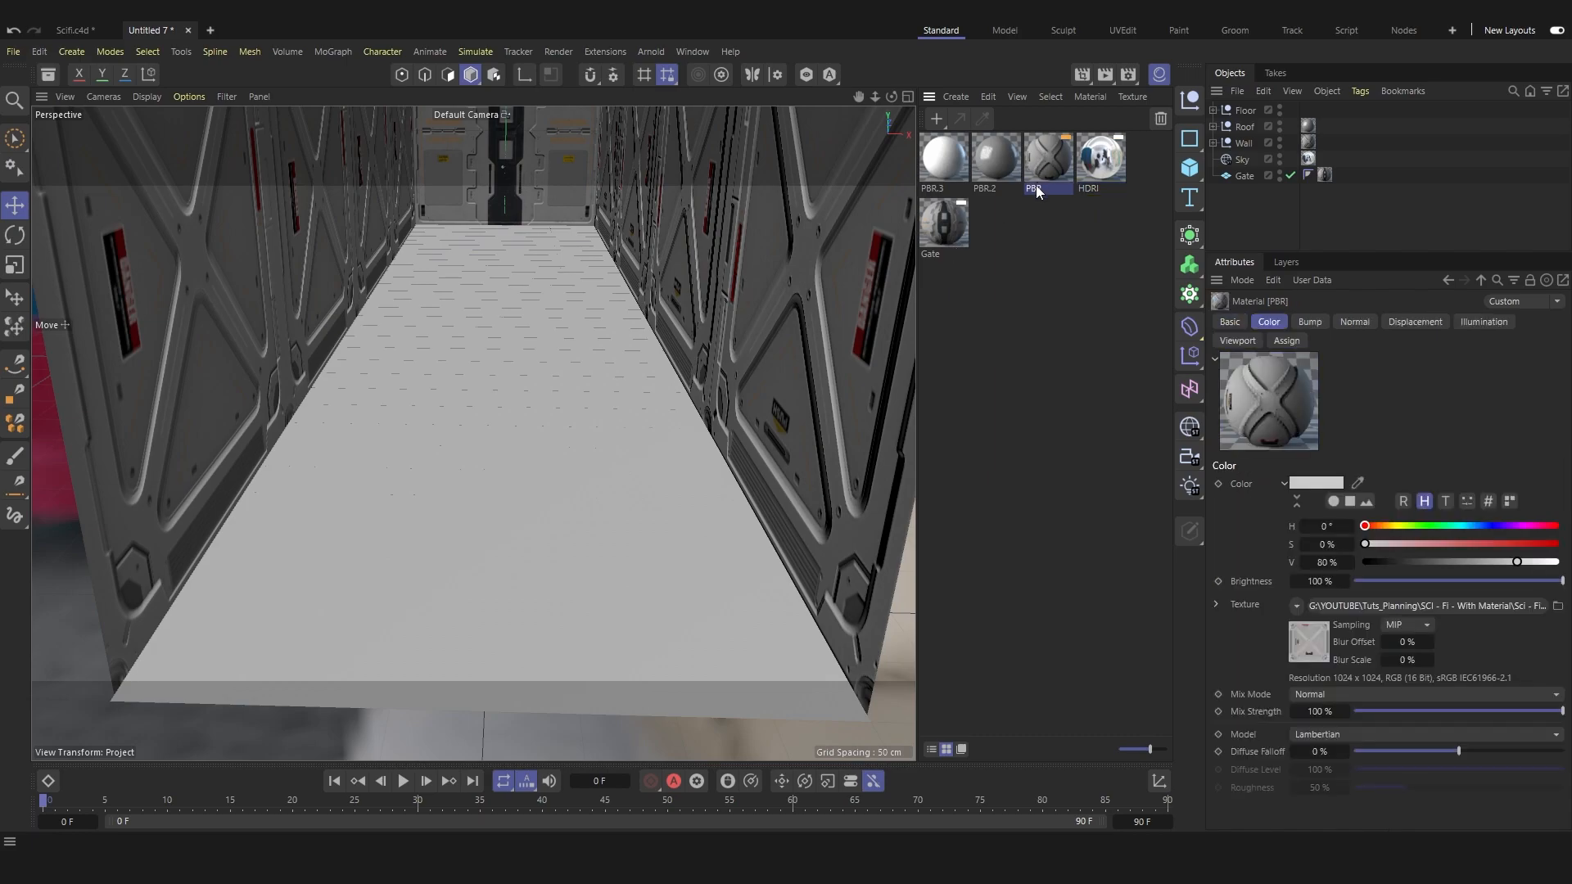
type("Wall")
left_click(979, 188)
double_click(991, 191)
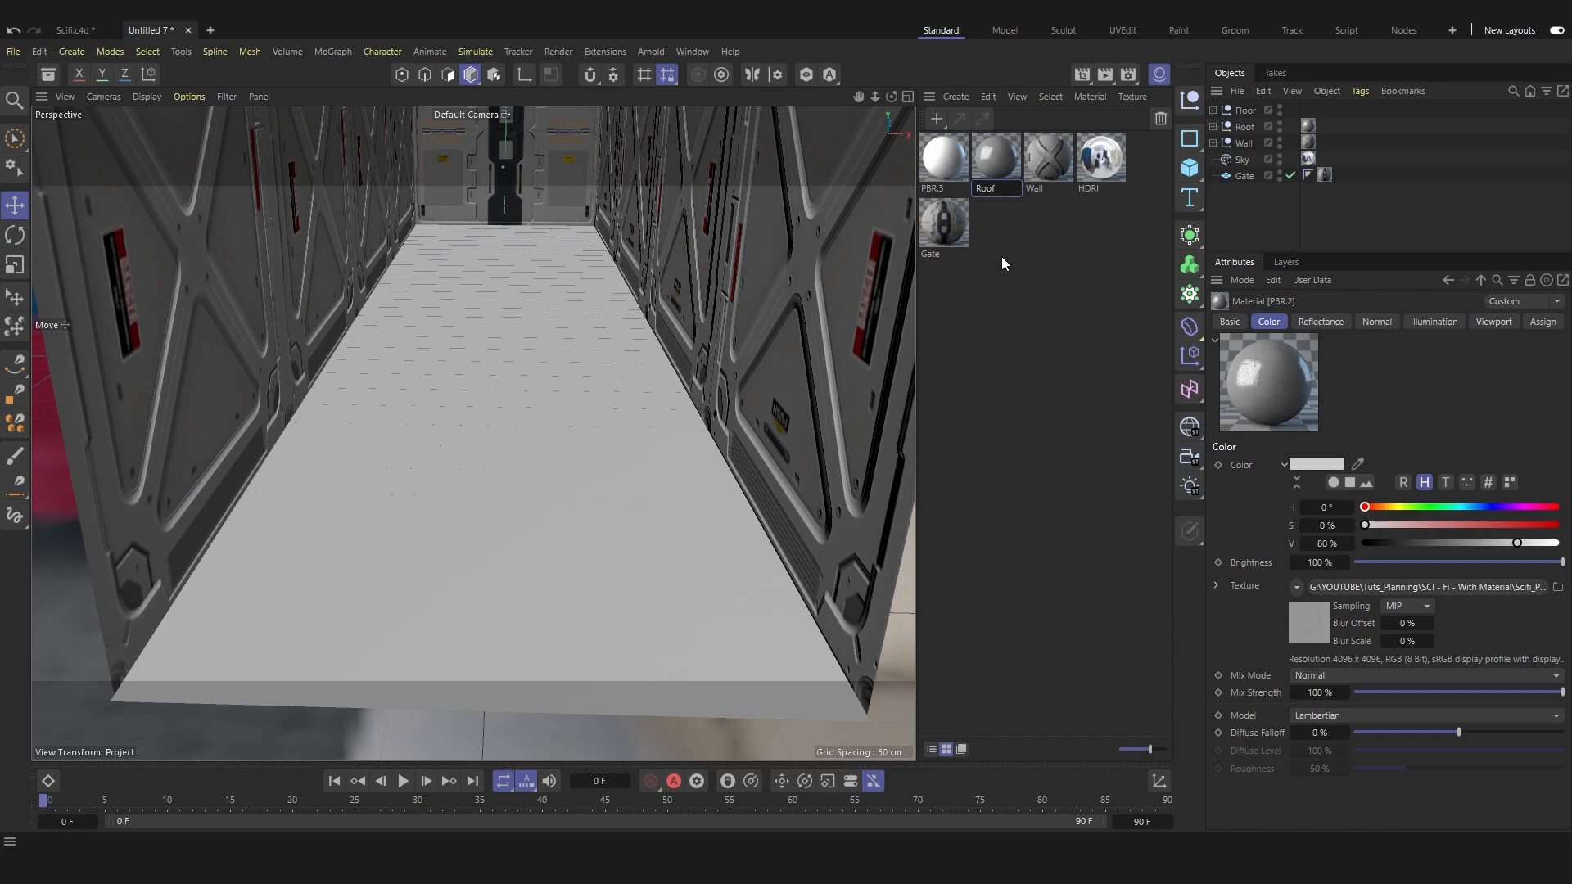
left_click(942, 185)
double_click(937, 188)
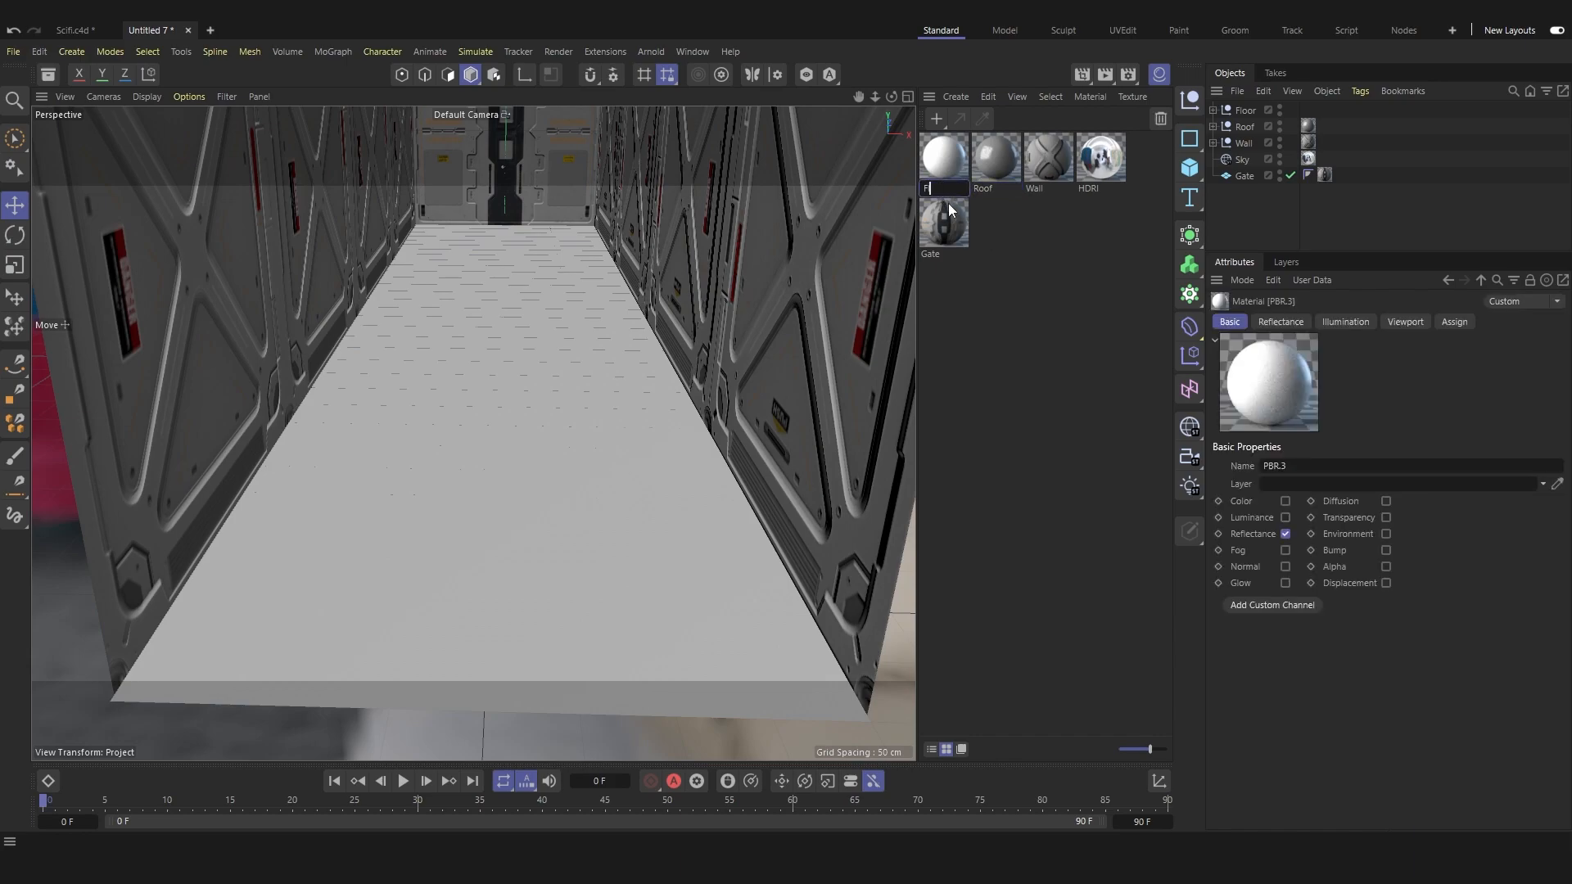
Open the Floor material for editing, enable its Color channel and disable Reflectance.
double_click(941, 176)
left_click_drag(1041, 167, 939, 176)
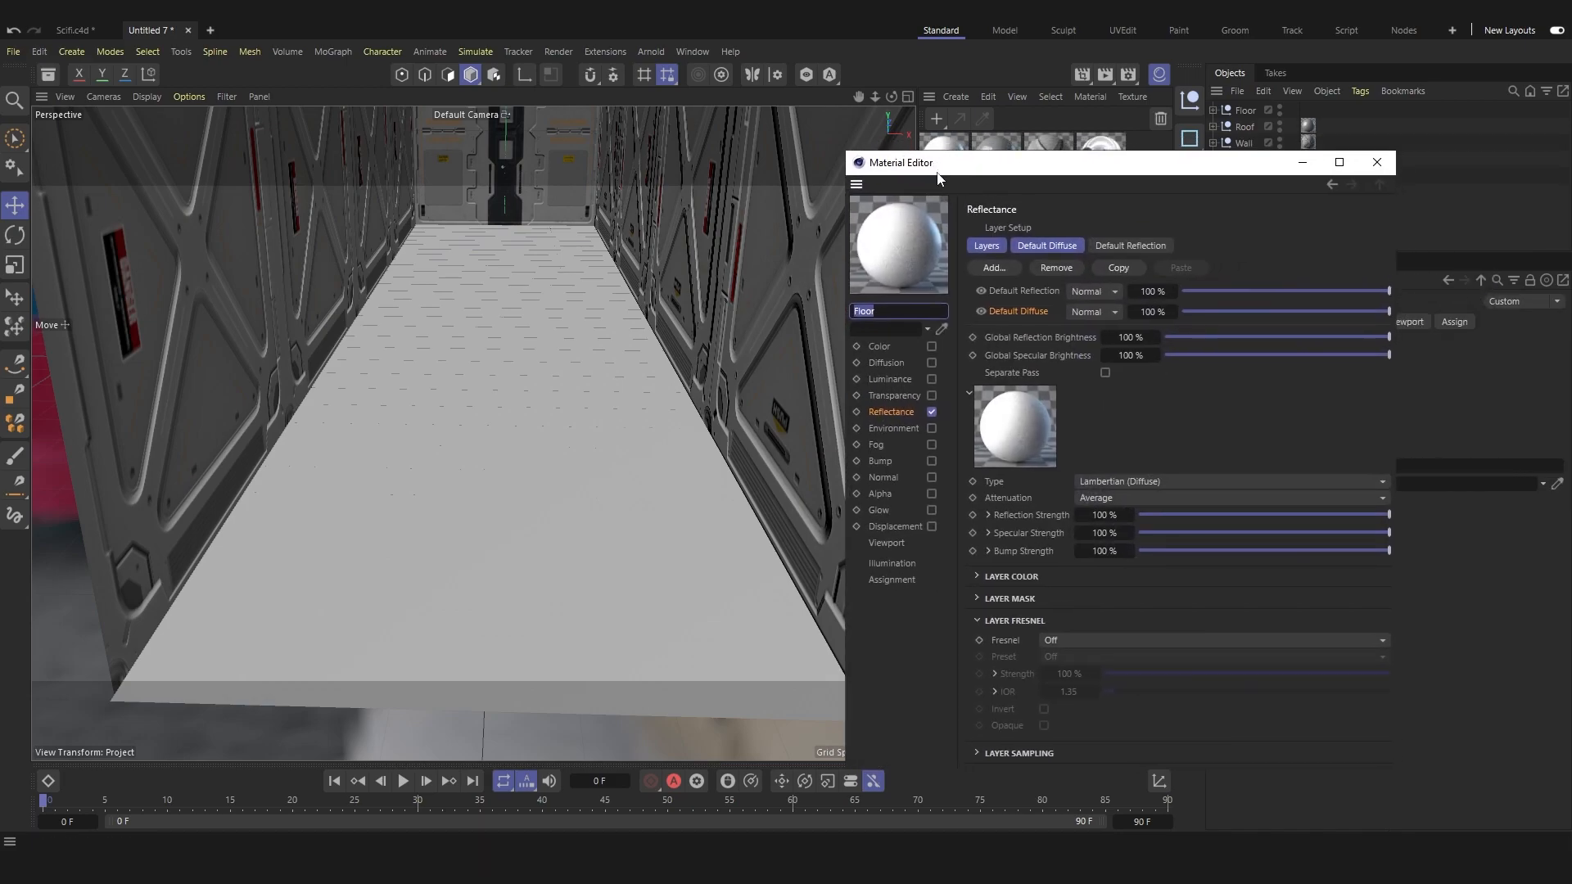
left_click(931, 346)
left_click(932, 412)
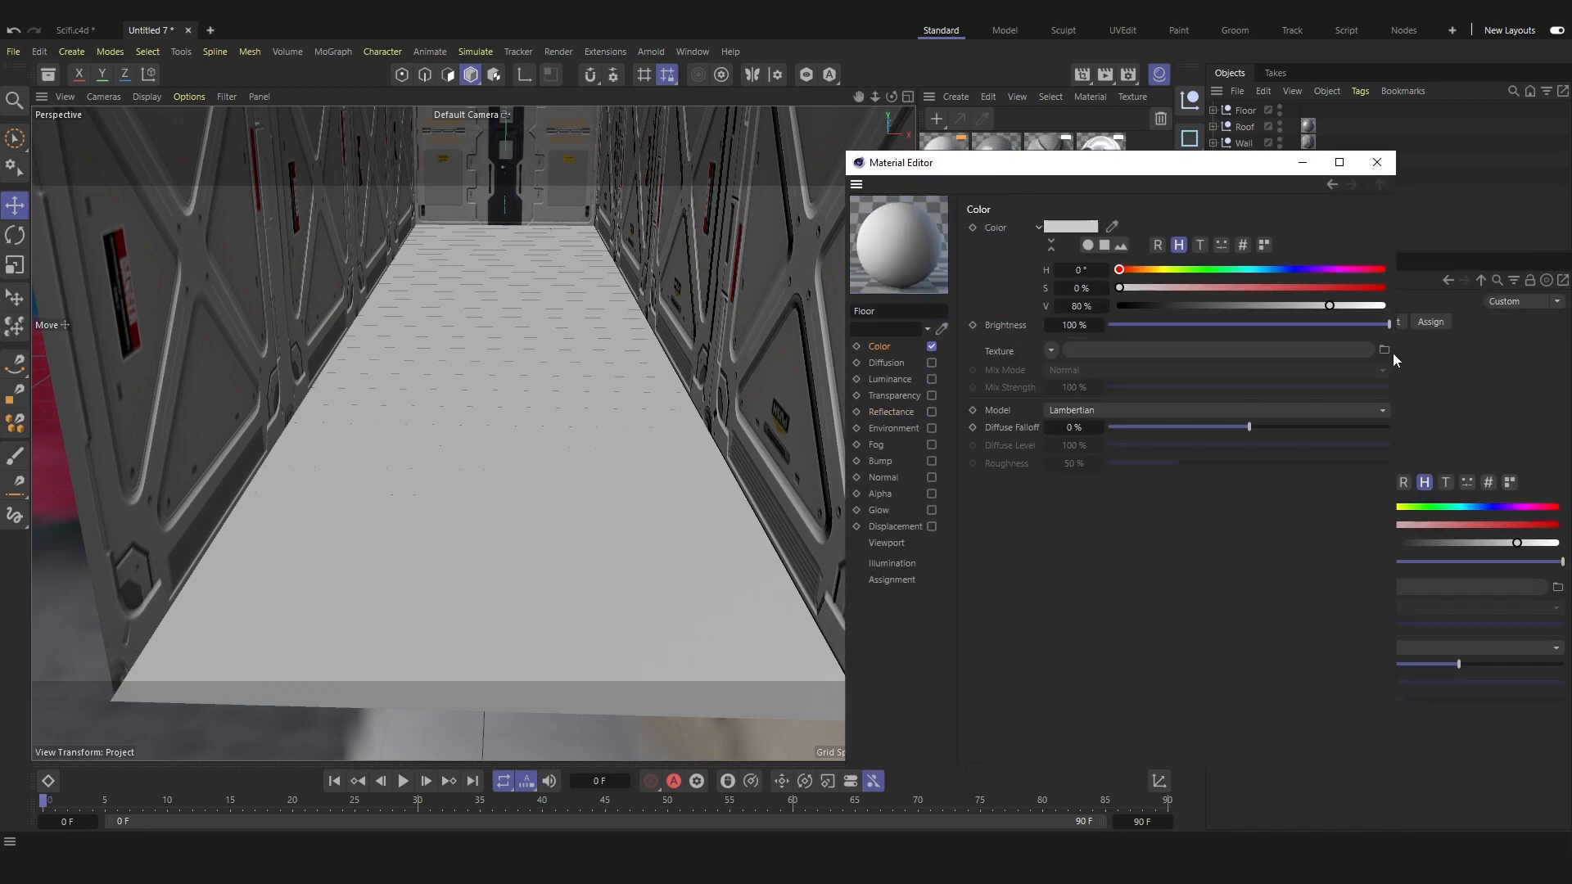
Load TexturesCom_OutdoorFloor2_1K_albedo from the Floor folder as the Floor material's Color texture.
left_click(1269, 347)
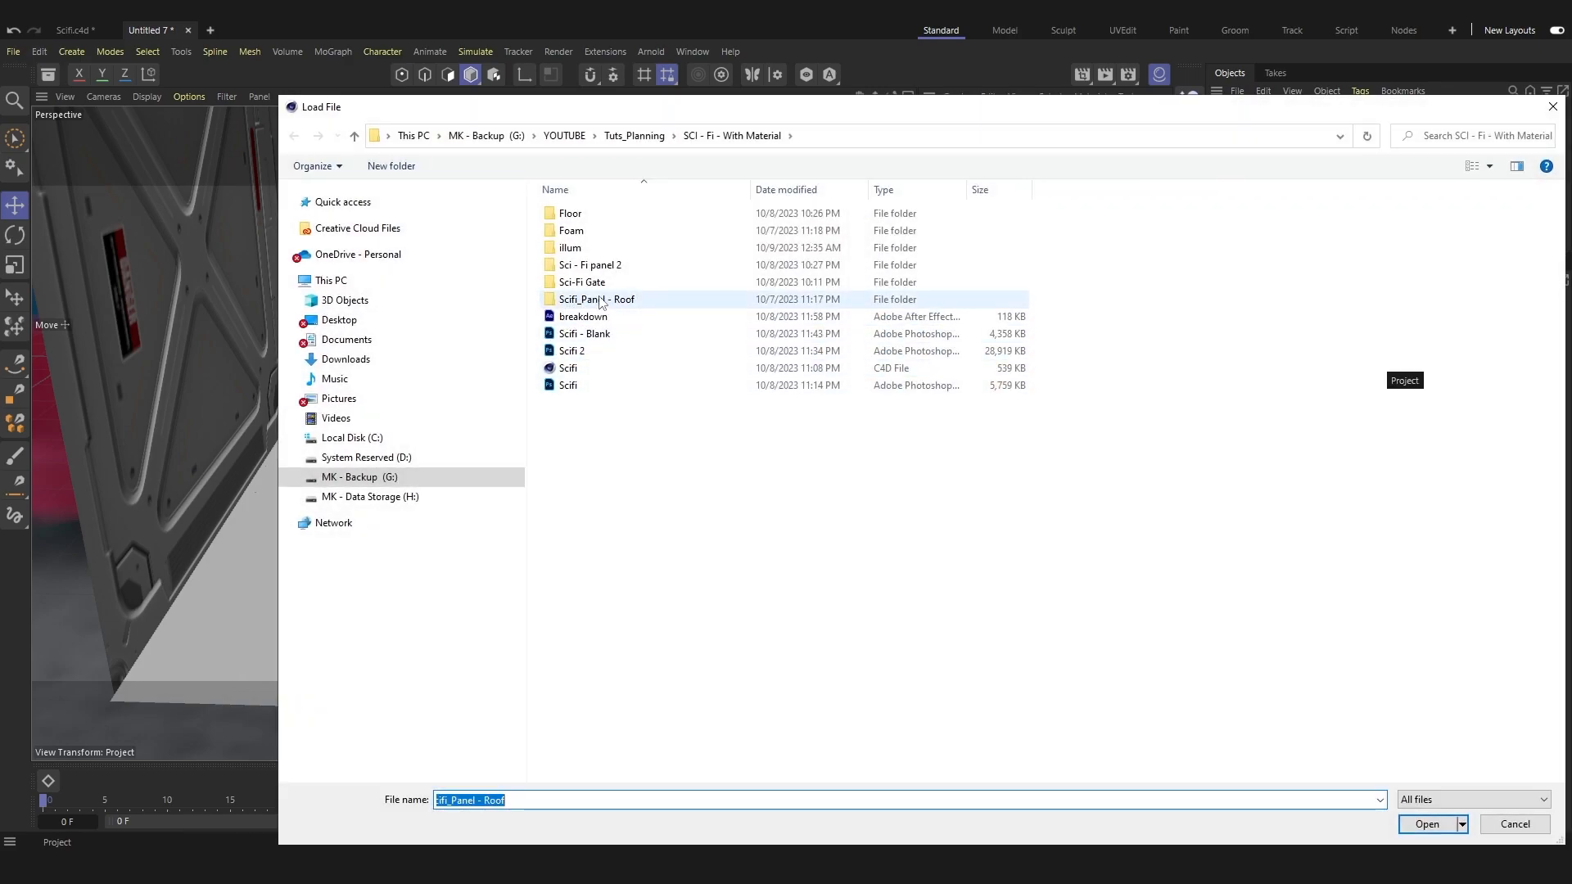
left_click(603, 216)
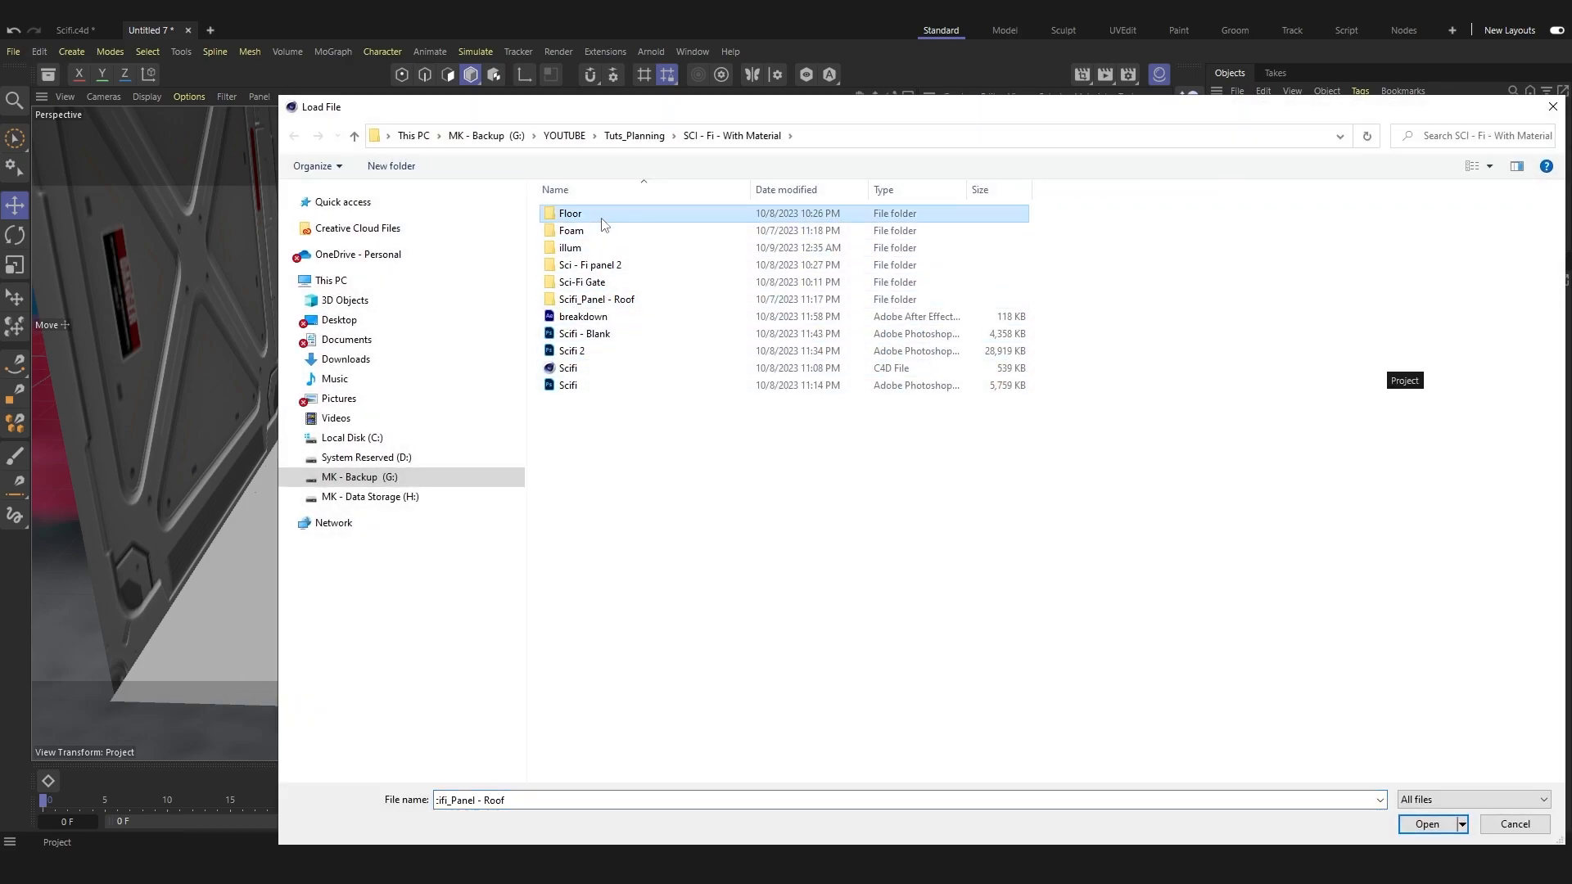
double_click(604, 216)
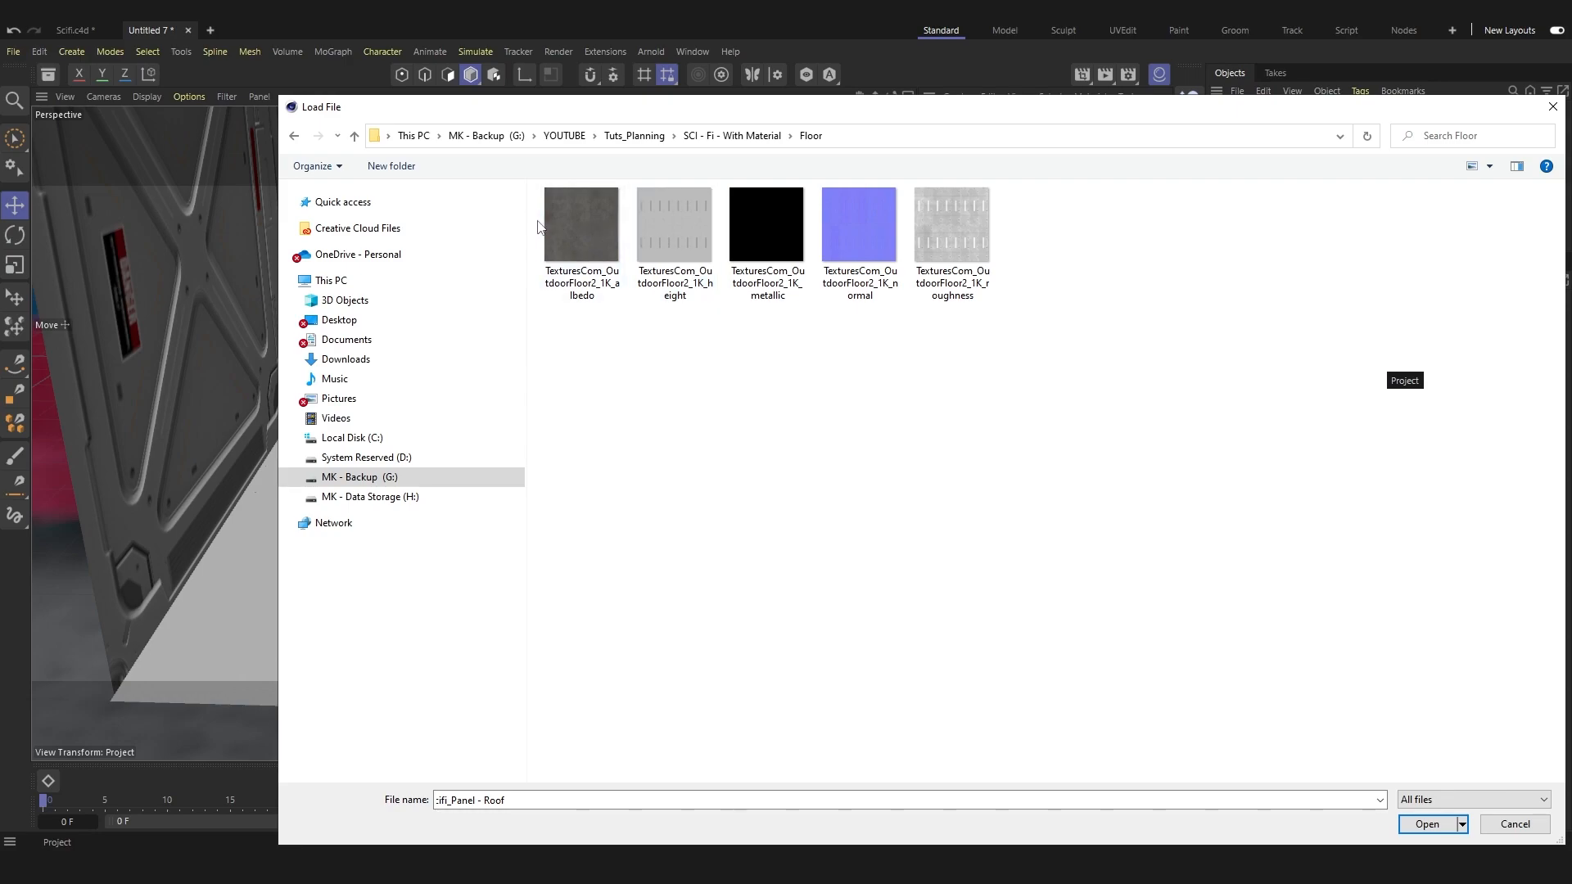
double_click(568, 224)
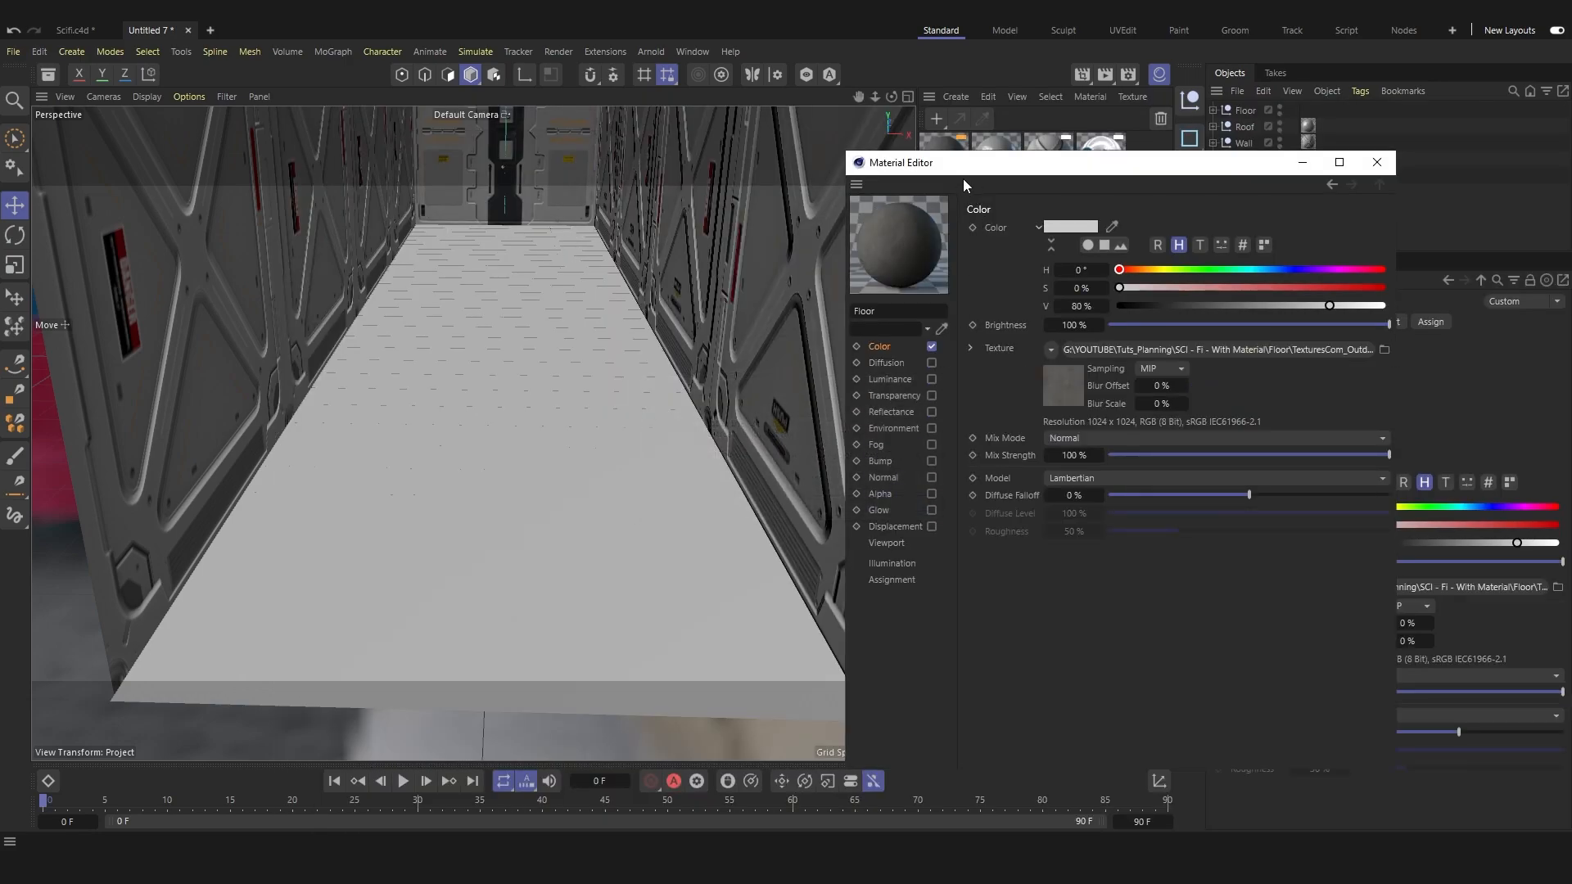
Enable the Floor material's Normal channel and load TexturesCom_OutdoorFloor2_1K_normal, without copying it to the project location.
left_click_drag(813, 156, 513, 131)
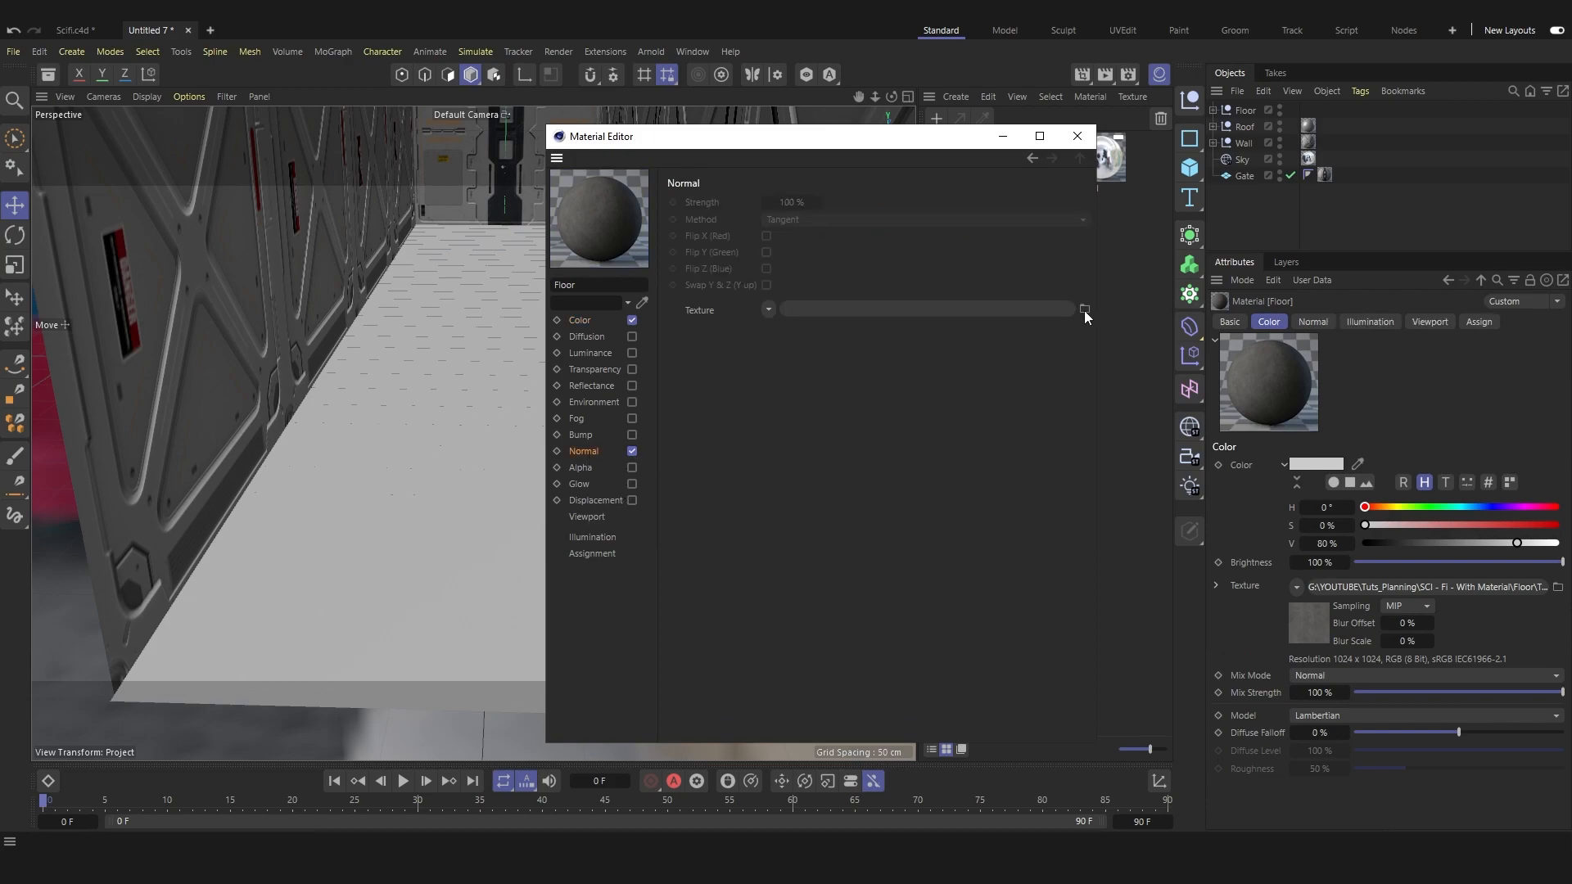
left_click(1084, 309)
double_click(573, 215)
left_click(856, 249)
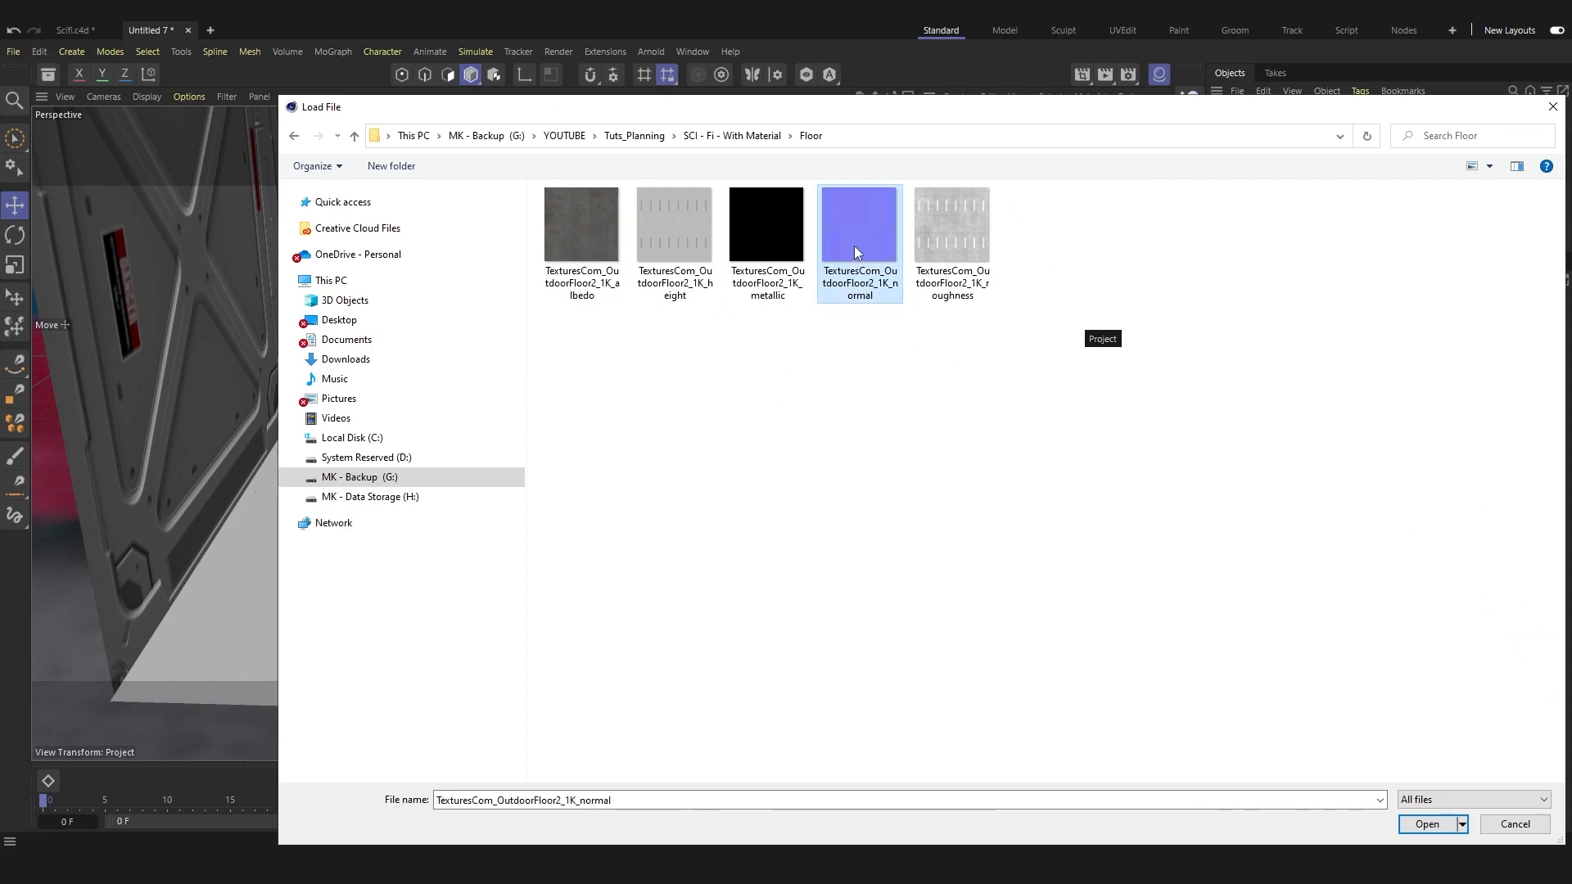
double_click(854, 245)
left_click(906, 502)
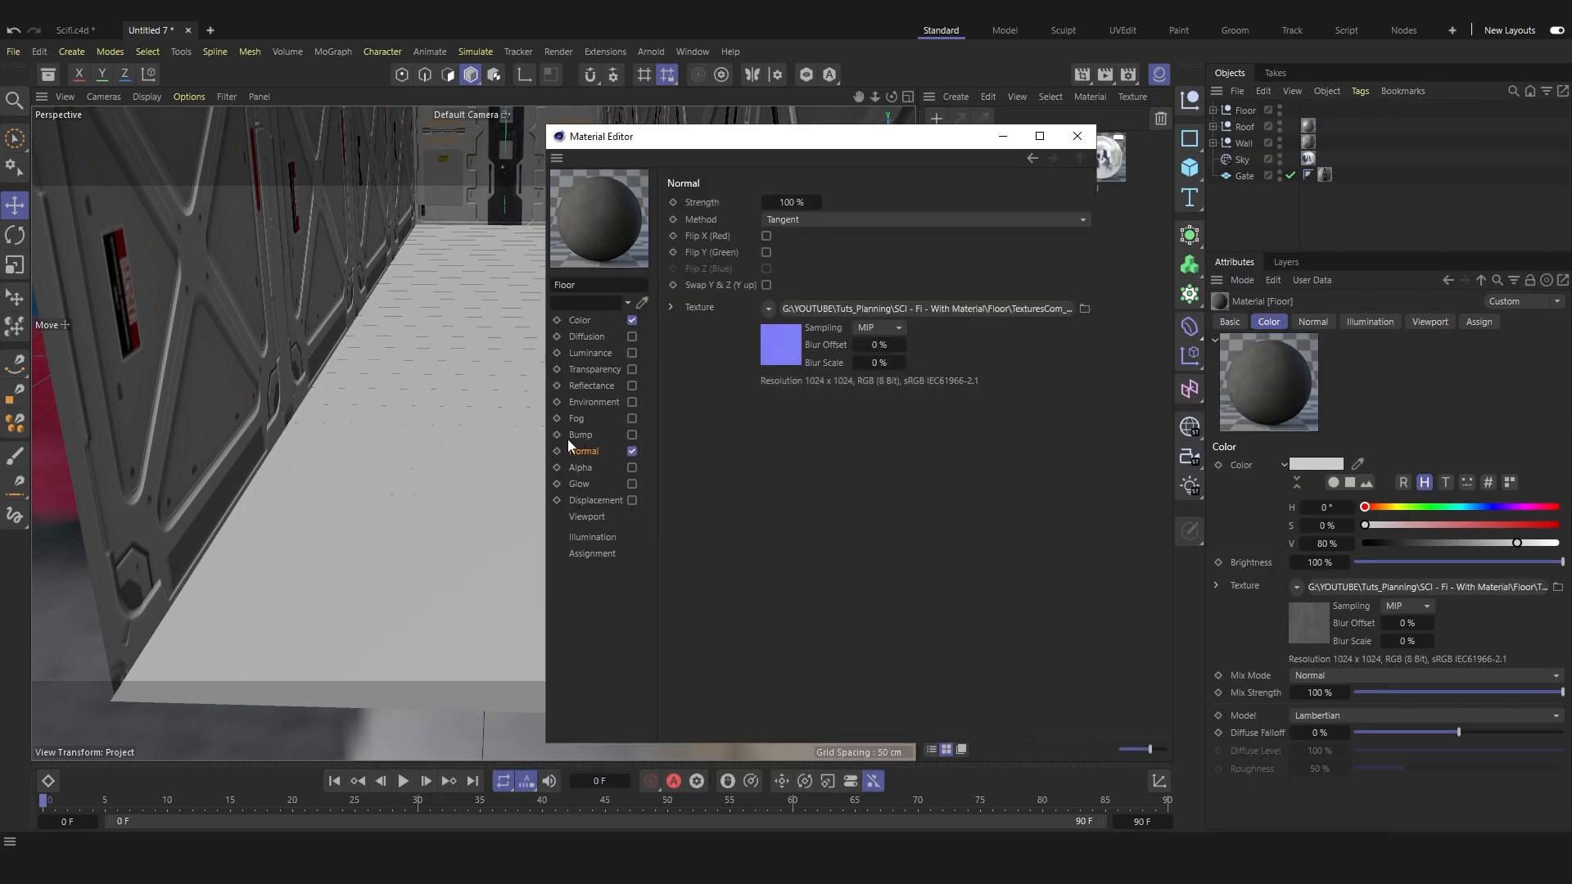
Enable the Floor material's Bump channel and load TexturesCom_OutdoorFloor2_1K_height, without copying it to the project location.
left_click(630, 436)
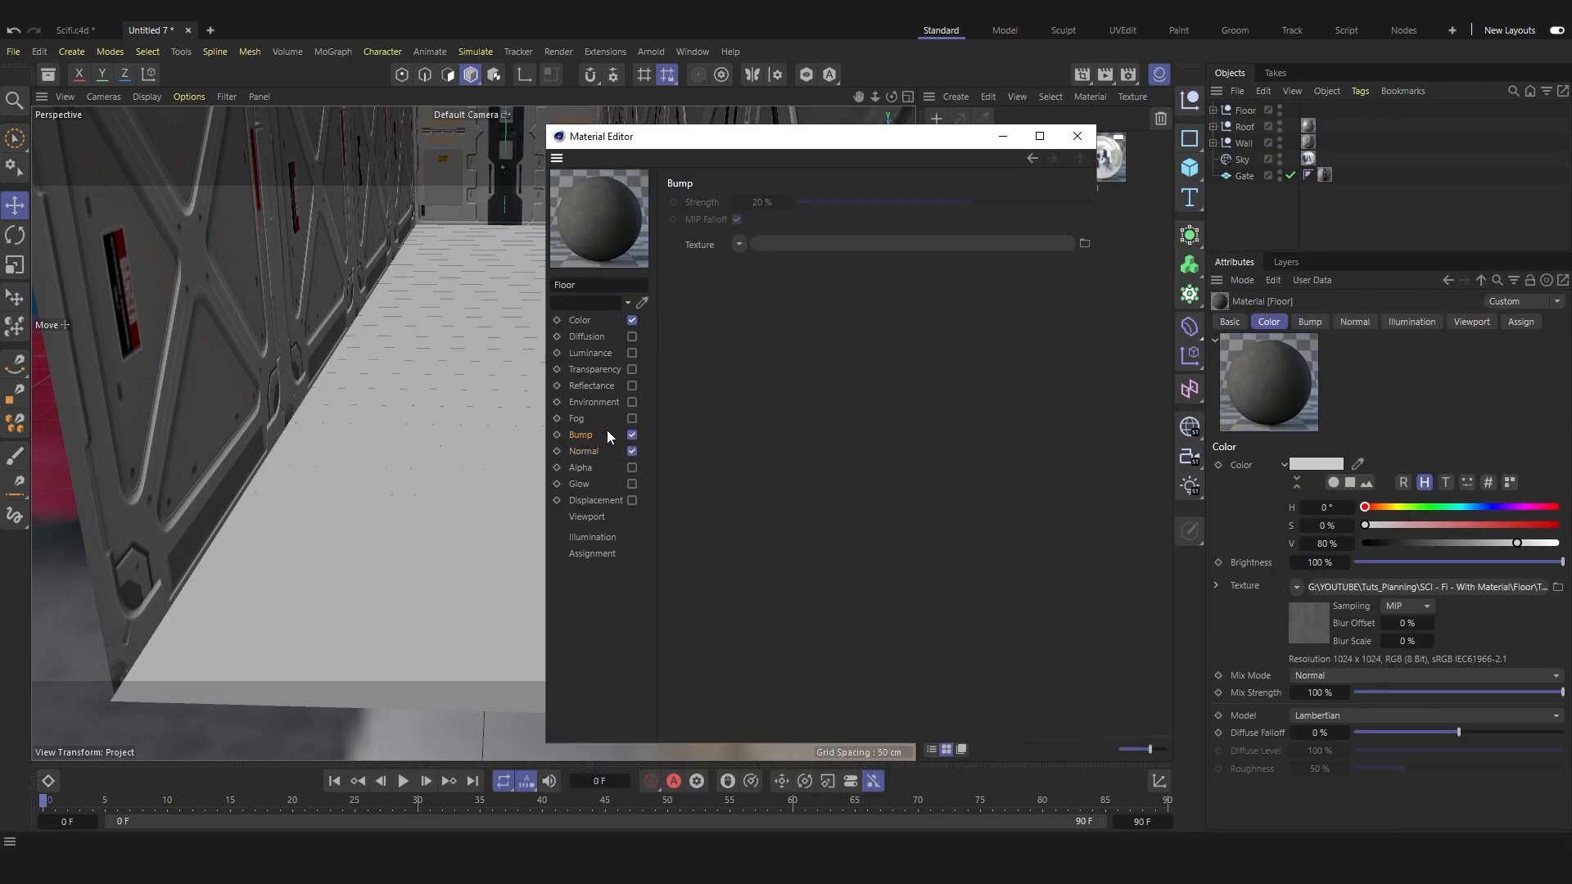
left_click(1084, 243)
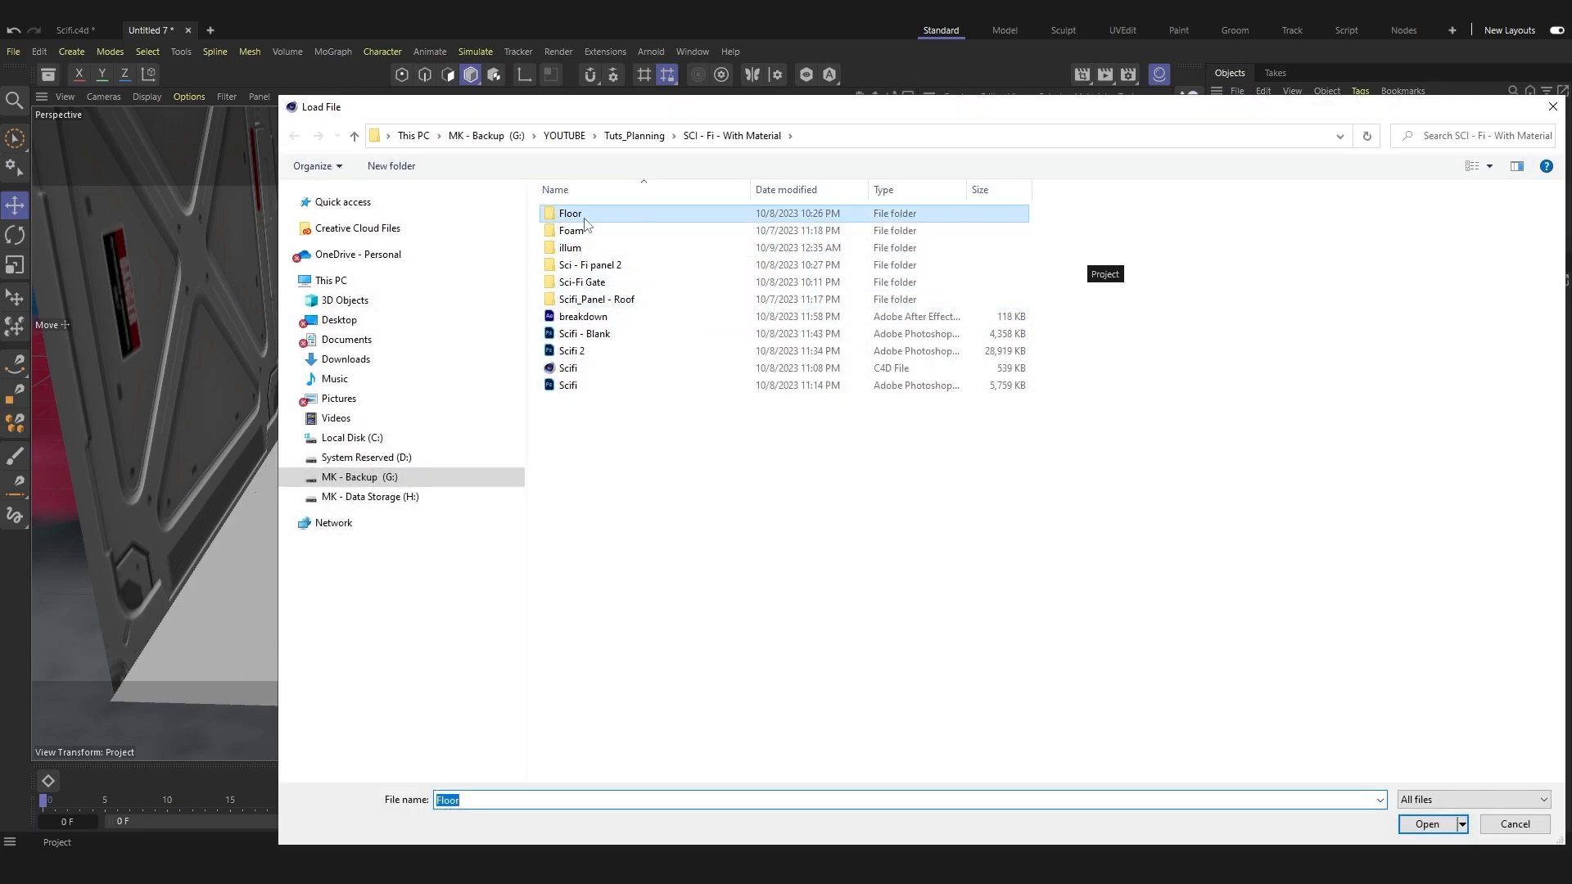
double_click(622, 211)
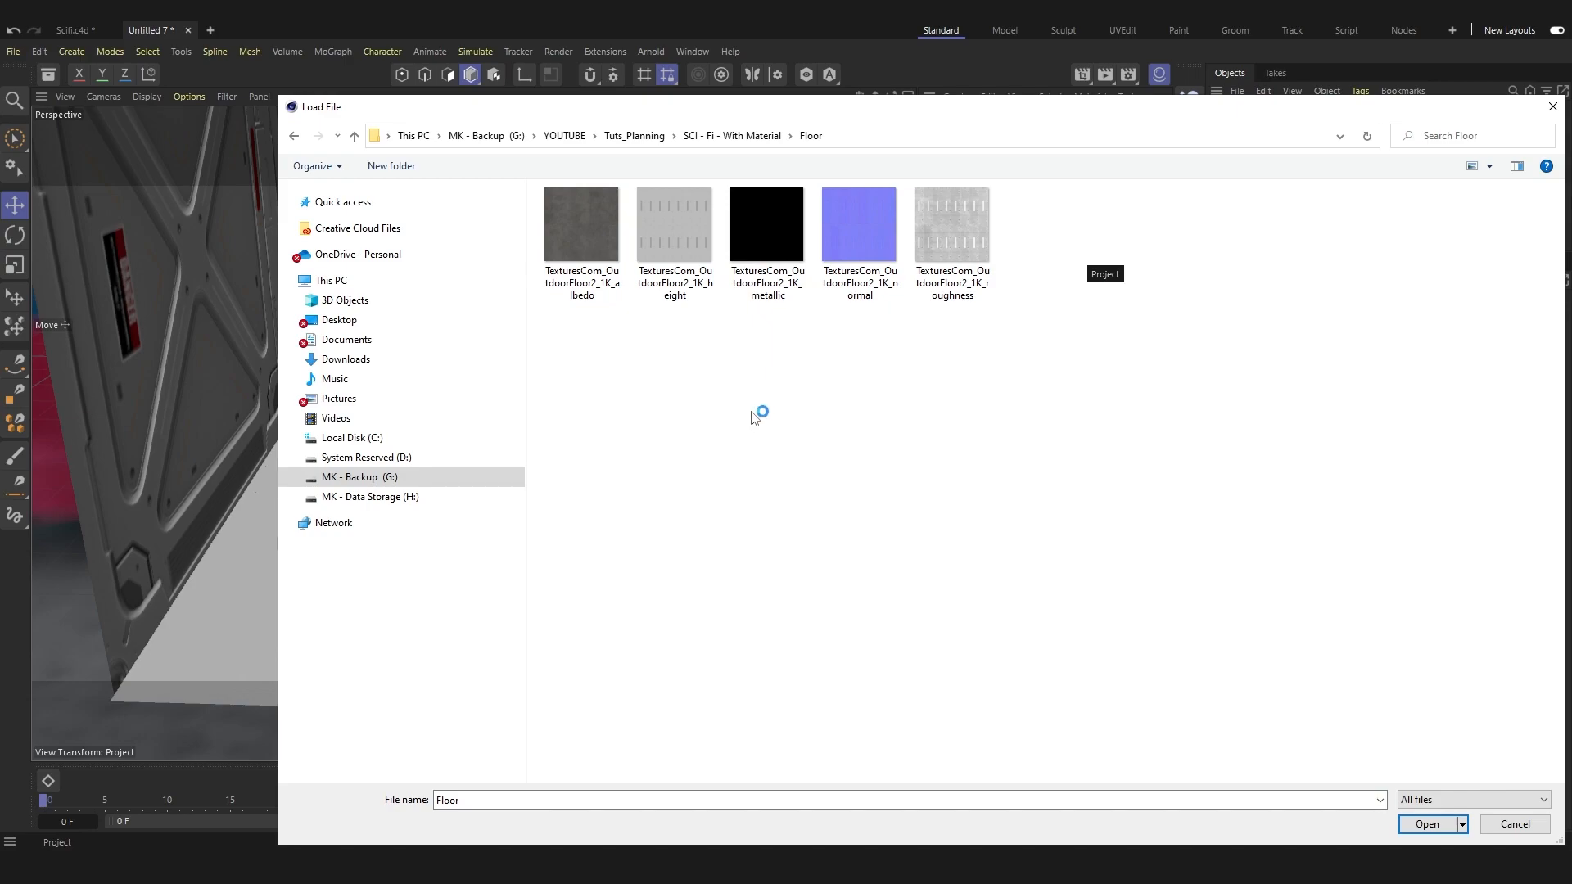
mouse_move(691, 107)
left_mouse_down()
mouse_move(702, 169)
mouse_move(696, 103)
mouse_move(1102, 524)
mouse_move(690, 112)
left_mouse_up()
double_click(675, 237)
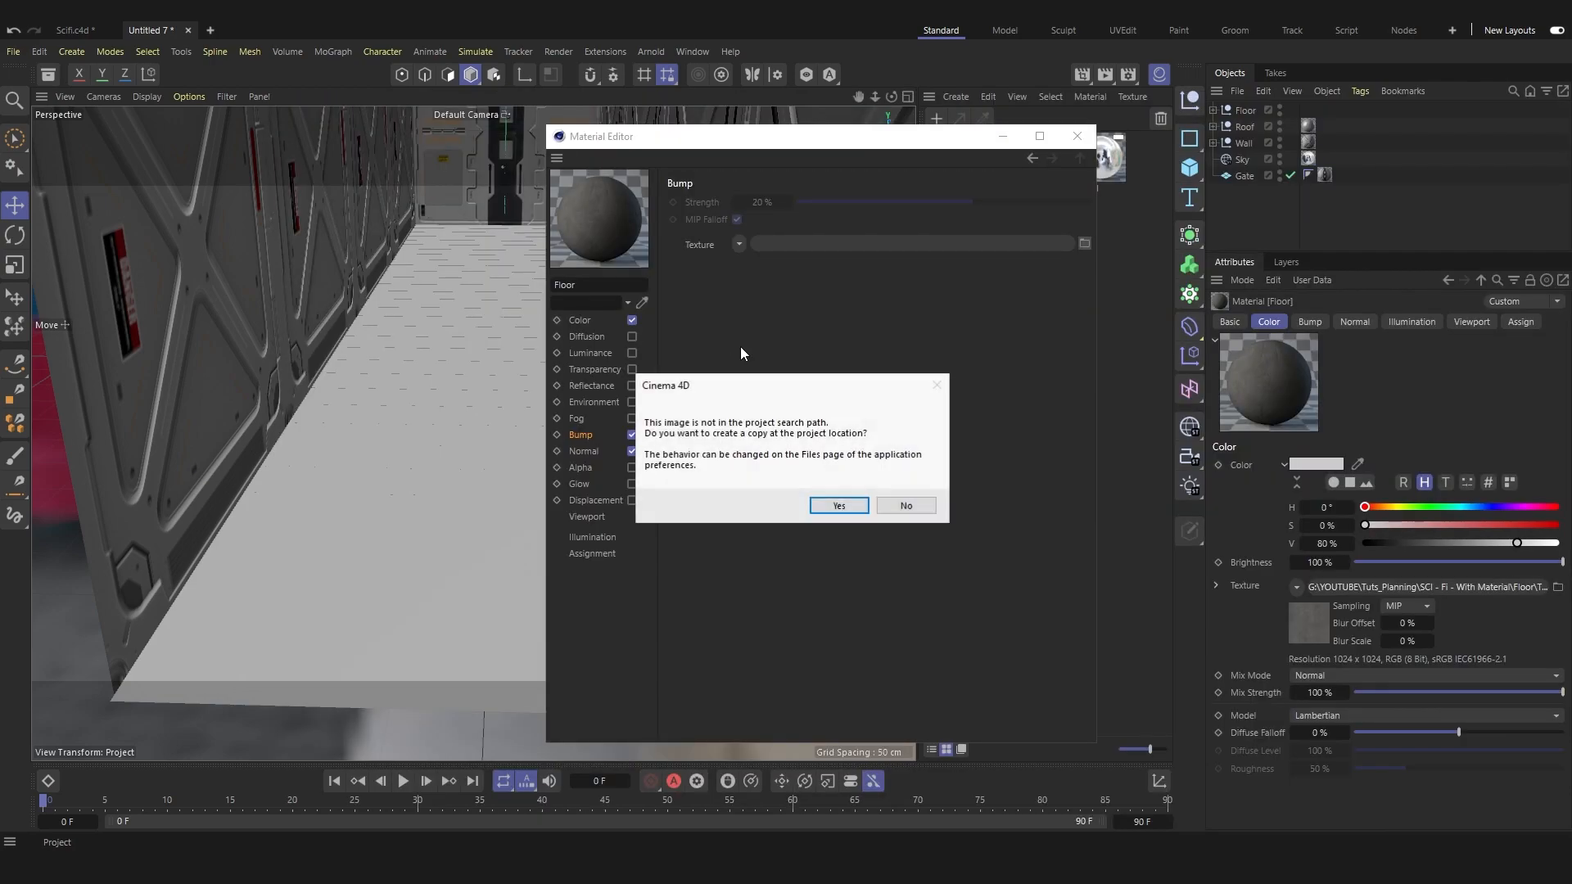
left_click(893, 506)
Enable the Floor material's Reflectance channel and remove its Default Diffuse layer.
left_click_drag(700, 146, 671, 143)
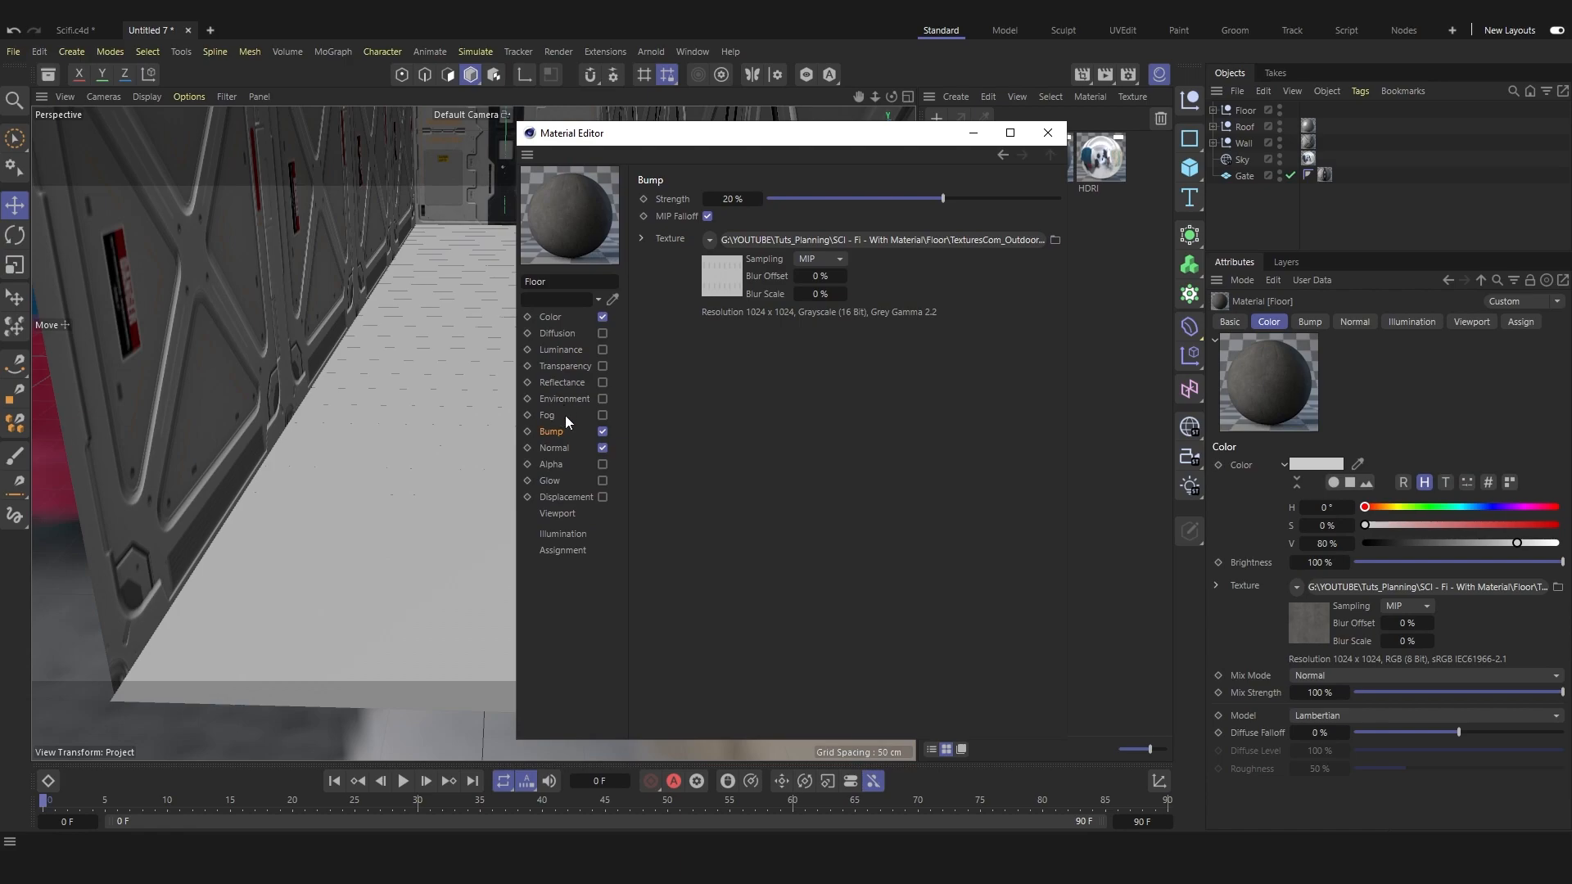
left_click(601, 382)
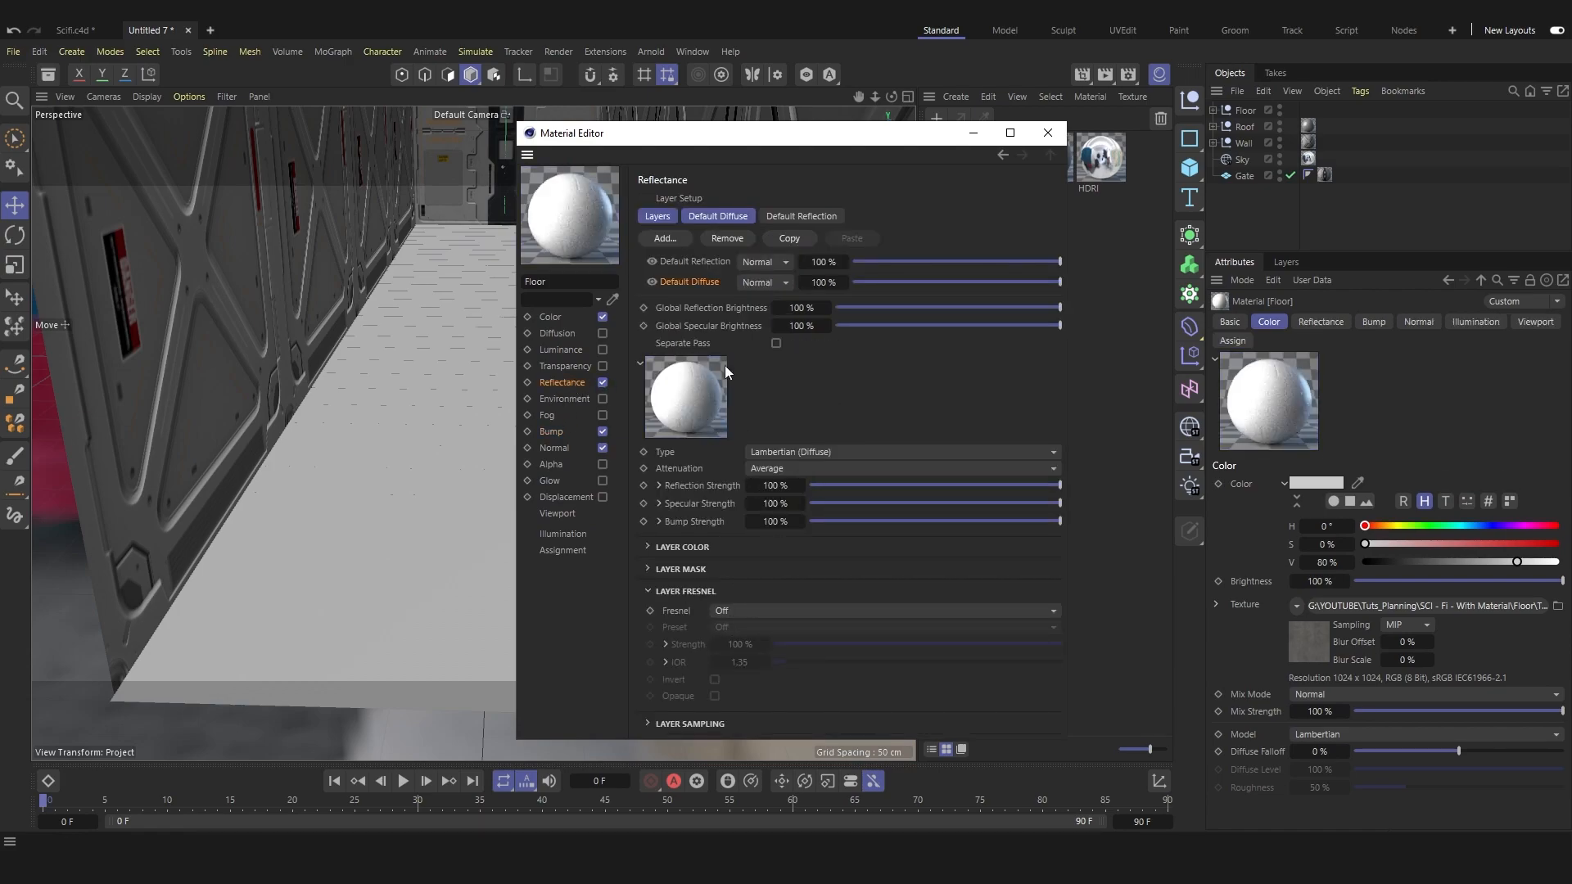
key("Delete")
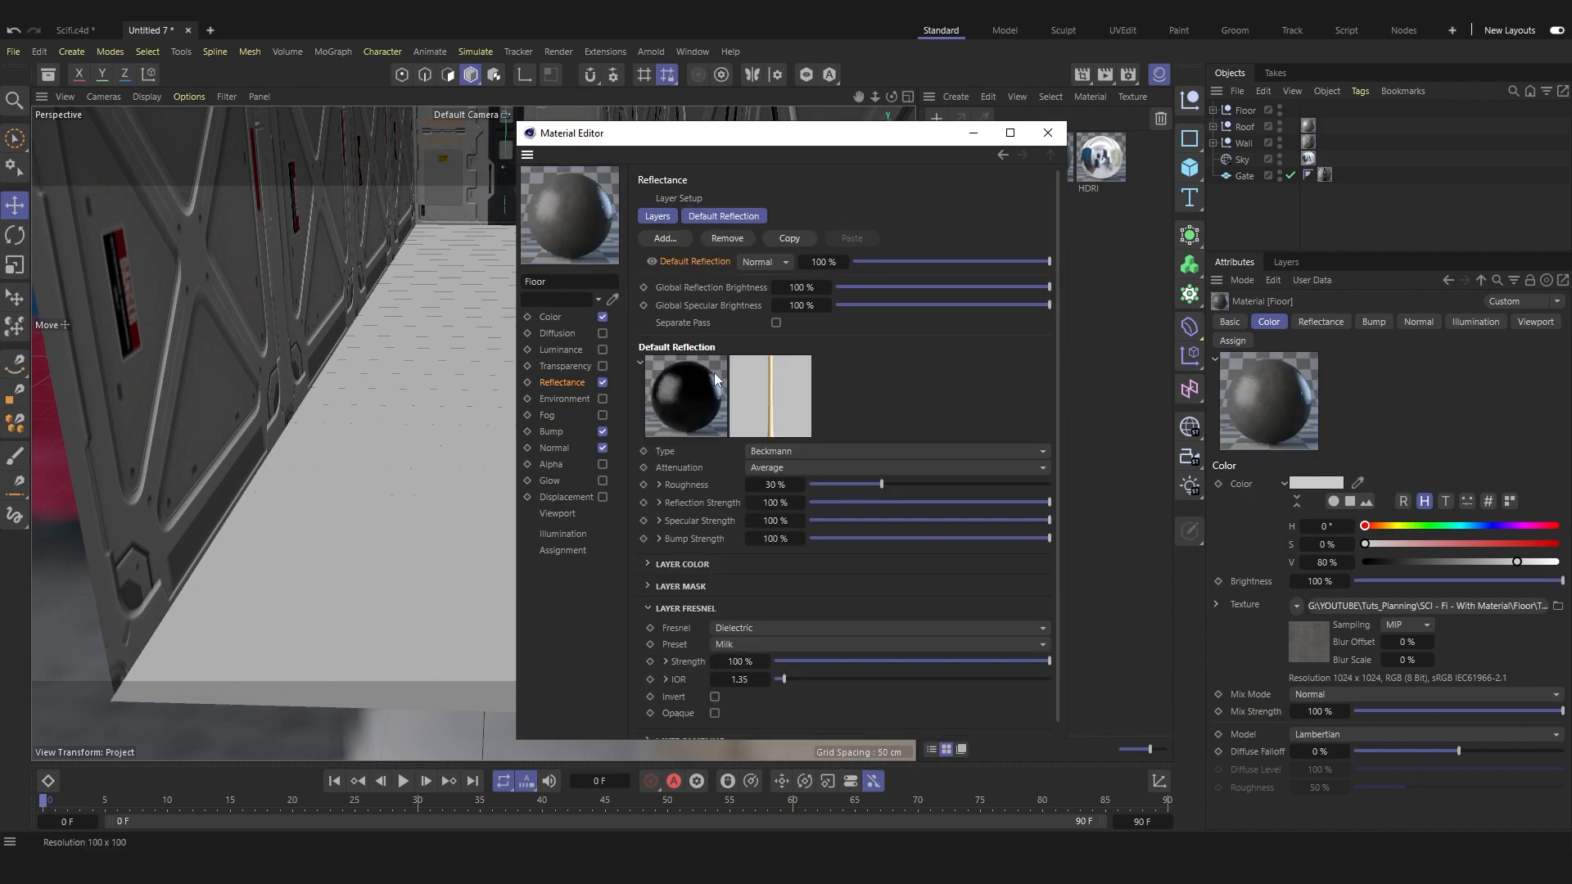
Load a texture from the Floor folder as the Layer Fresnel Strength texture, without copying it to the project location.
scroll(900, 425, "down", 1)
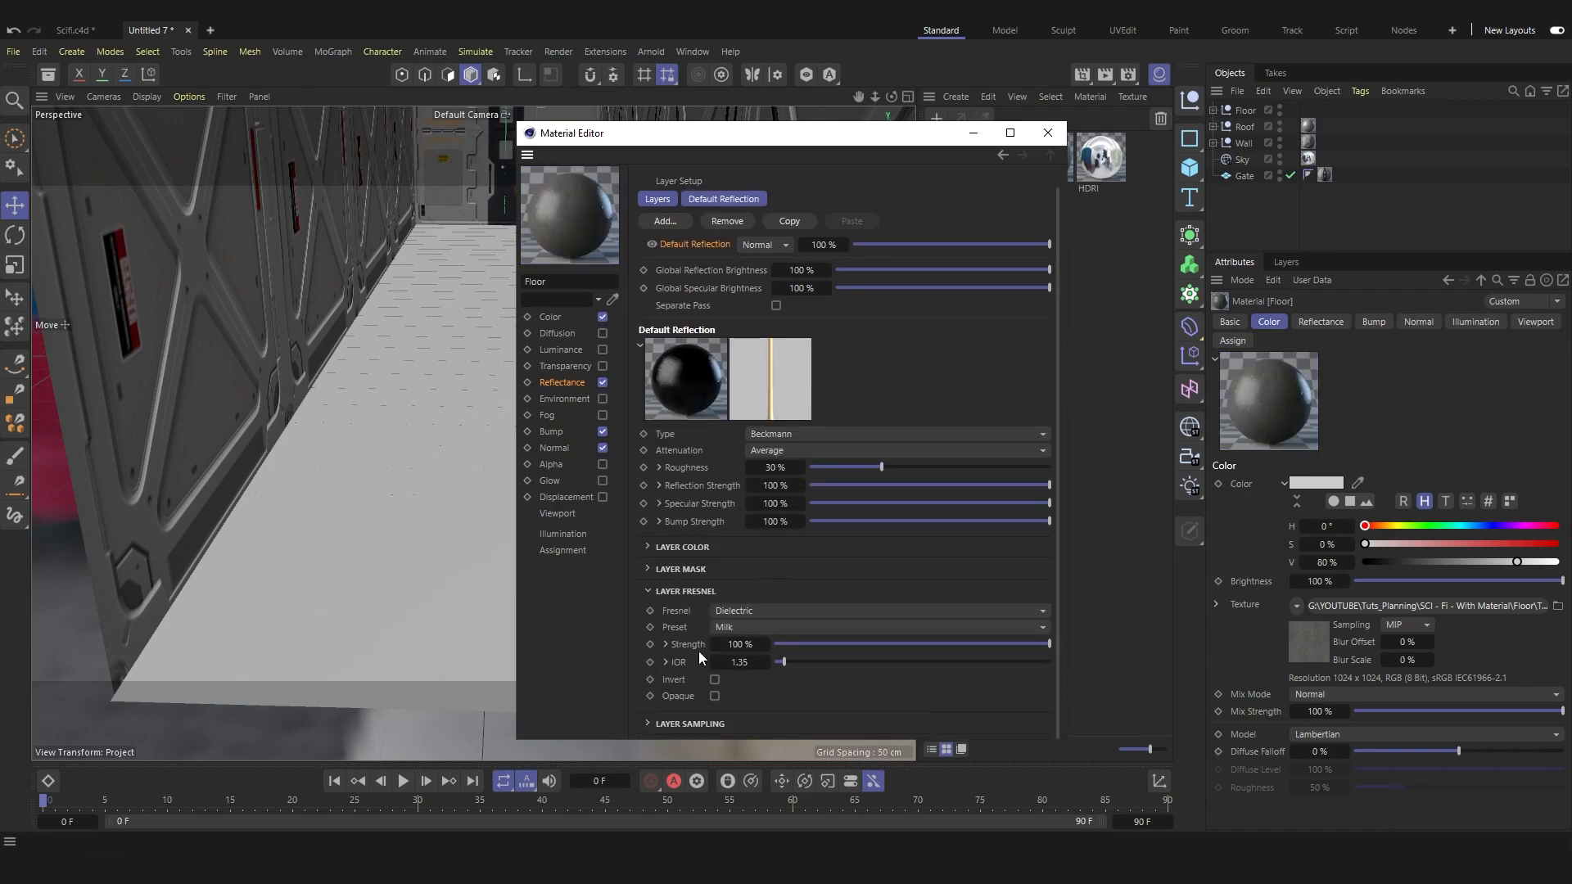
left_click(665, 644)
left_click(1044, 664)
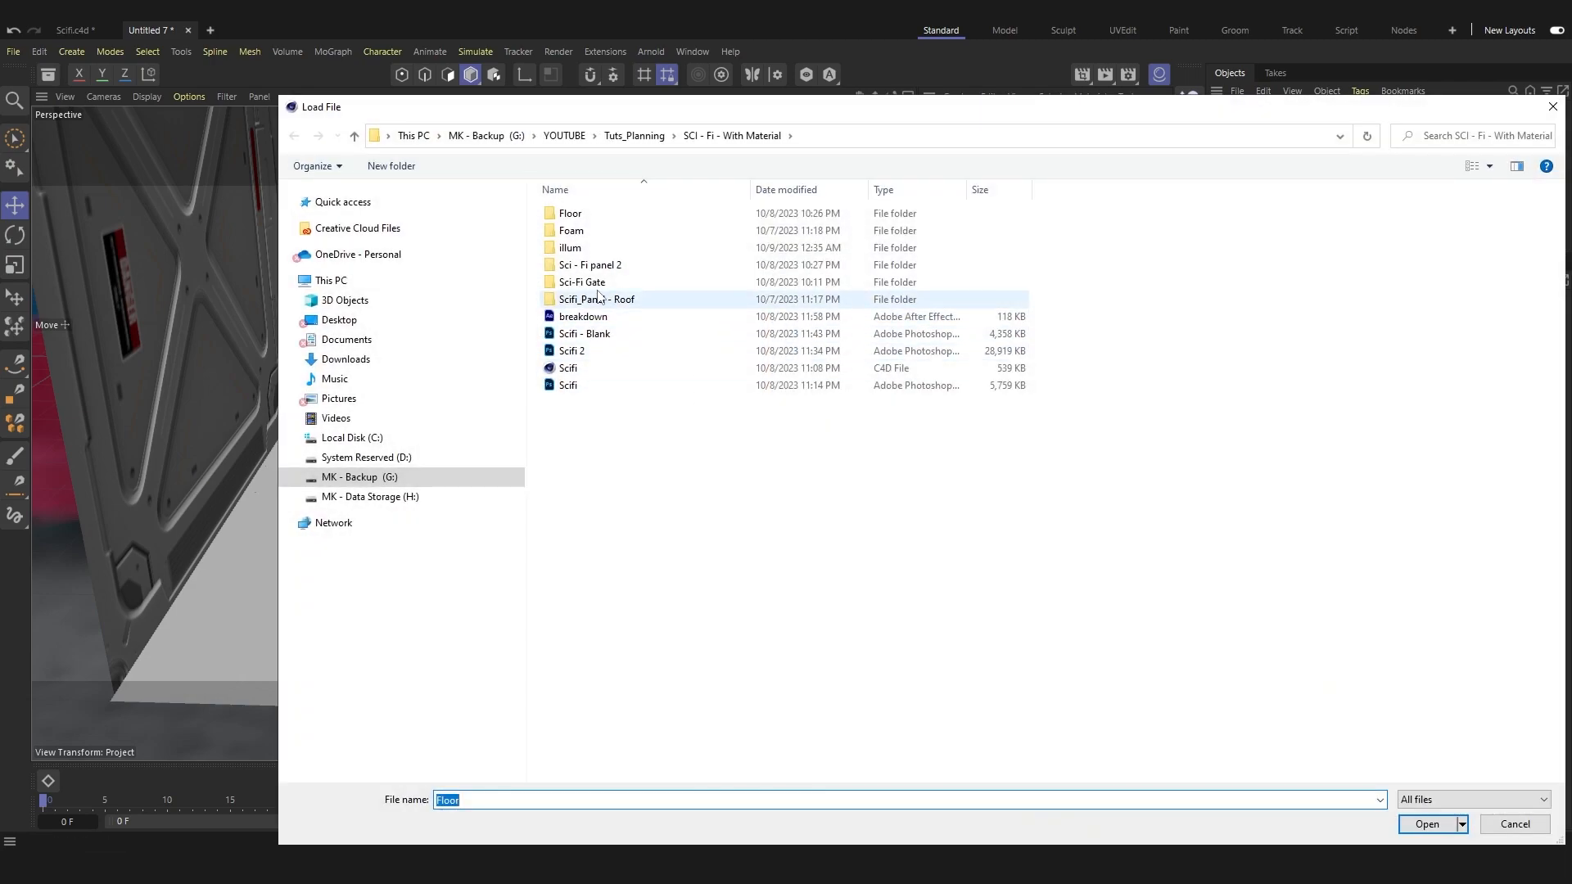
double_click(572, 217)
double_click(778, 238)
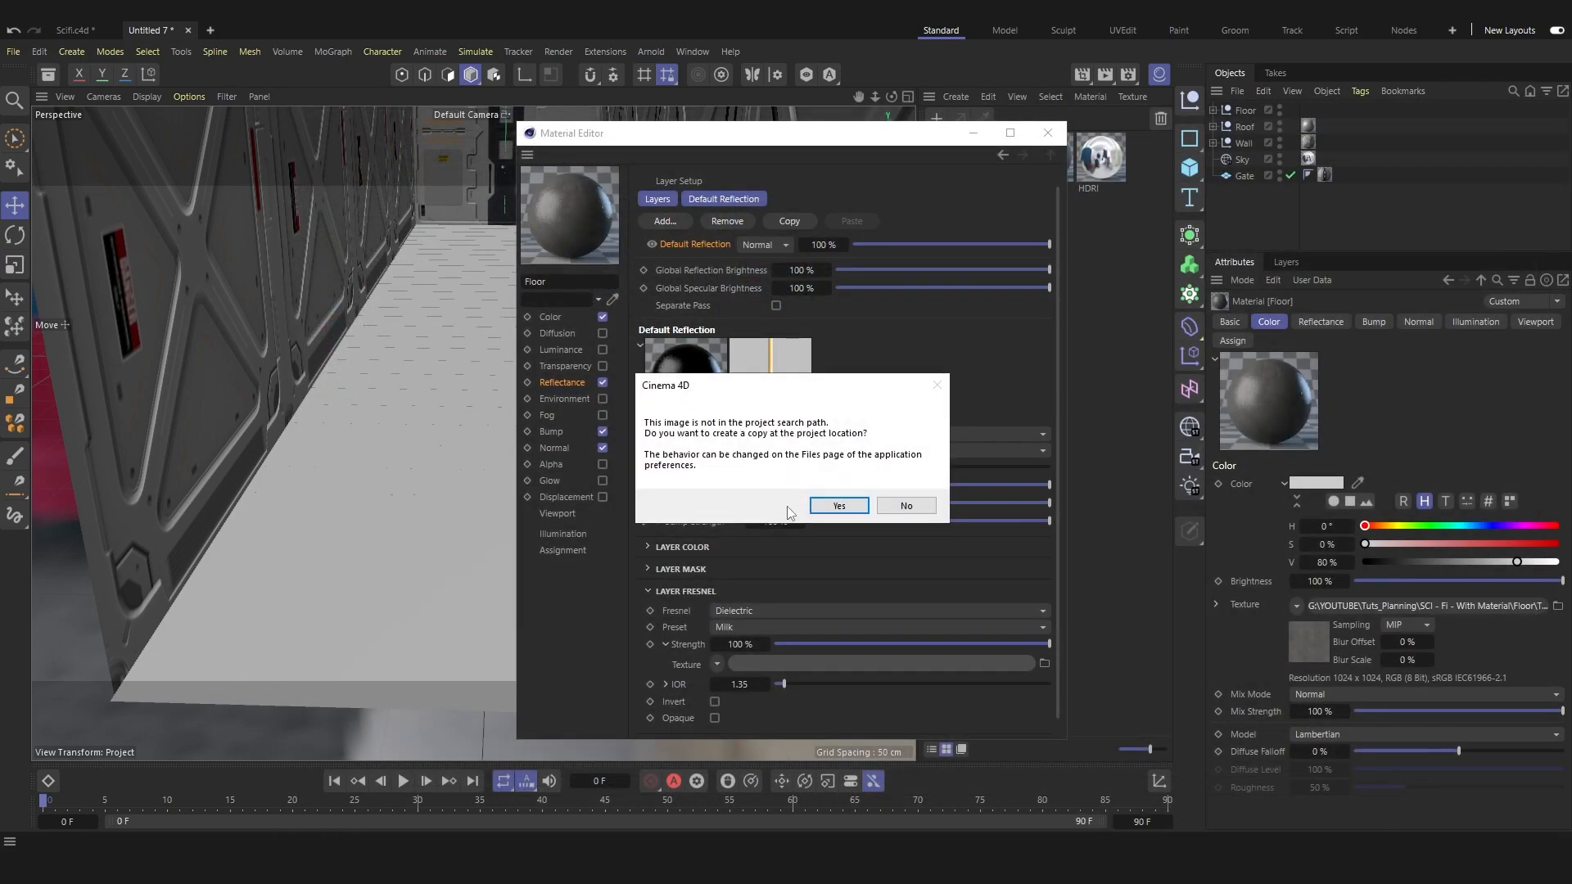
left_click(896, 506)
Set the Floor material's Default Reflection layer to 3% and assign the material to the Floor object.
mouse_move(866, 246)
left_mouse_down()
mouse_move(888, 249)
mouse_move(858, 244)
left_mouse_up()
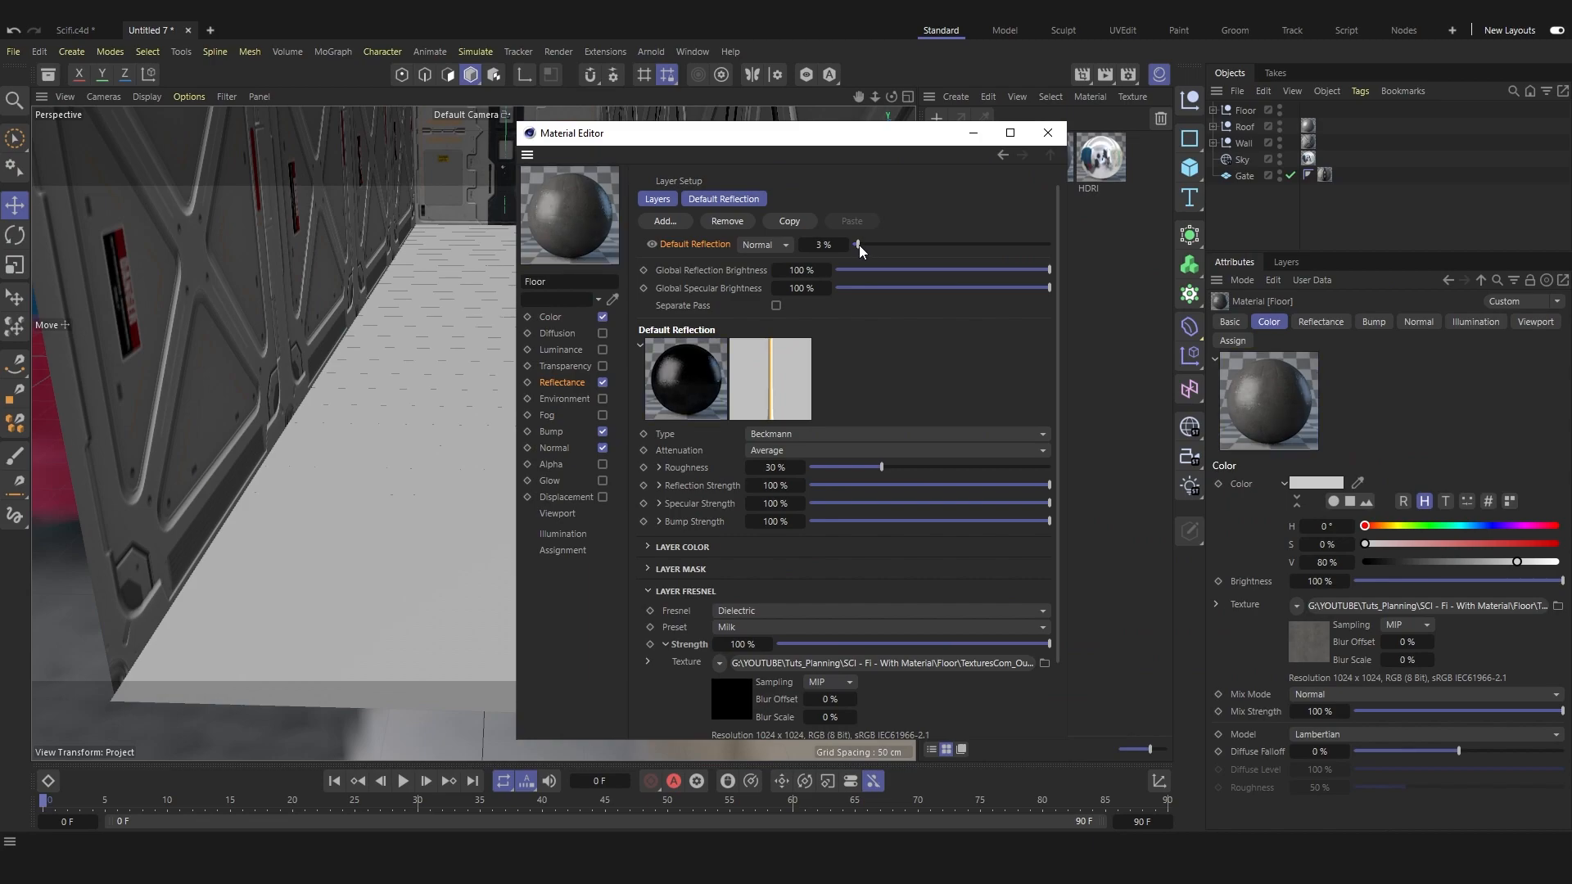
left_click(1061, 137)
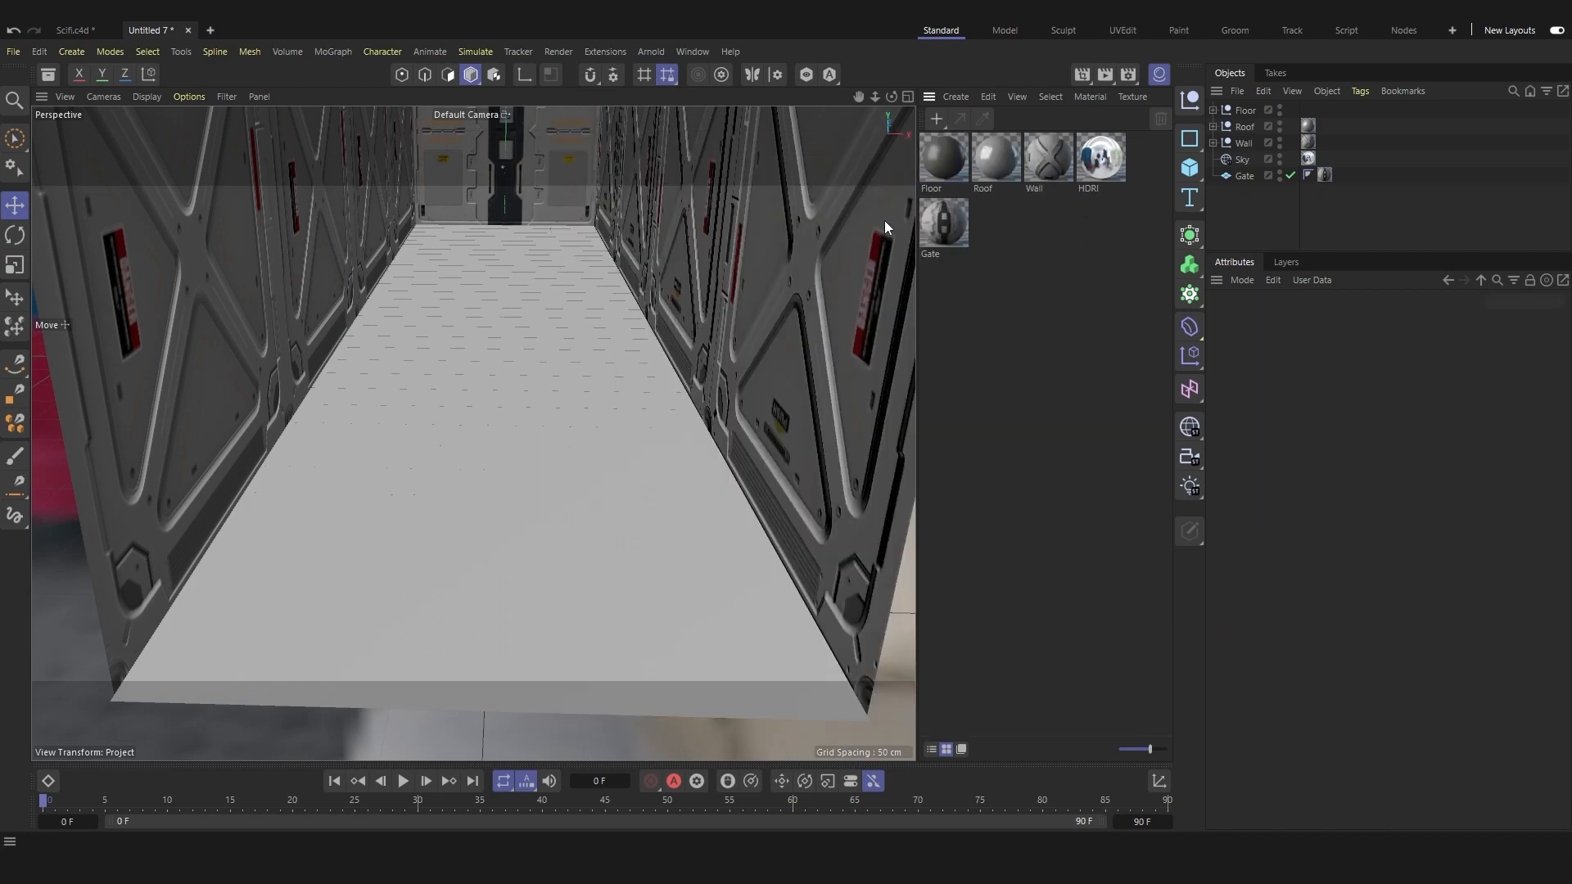
left_click_drag(1243, 110, 1244, 111)
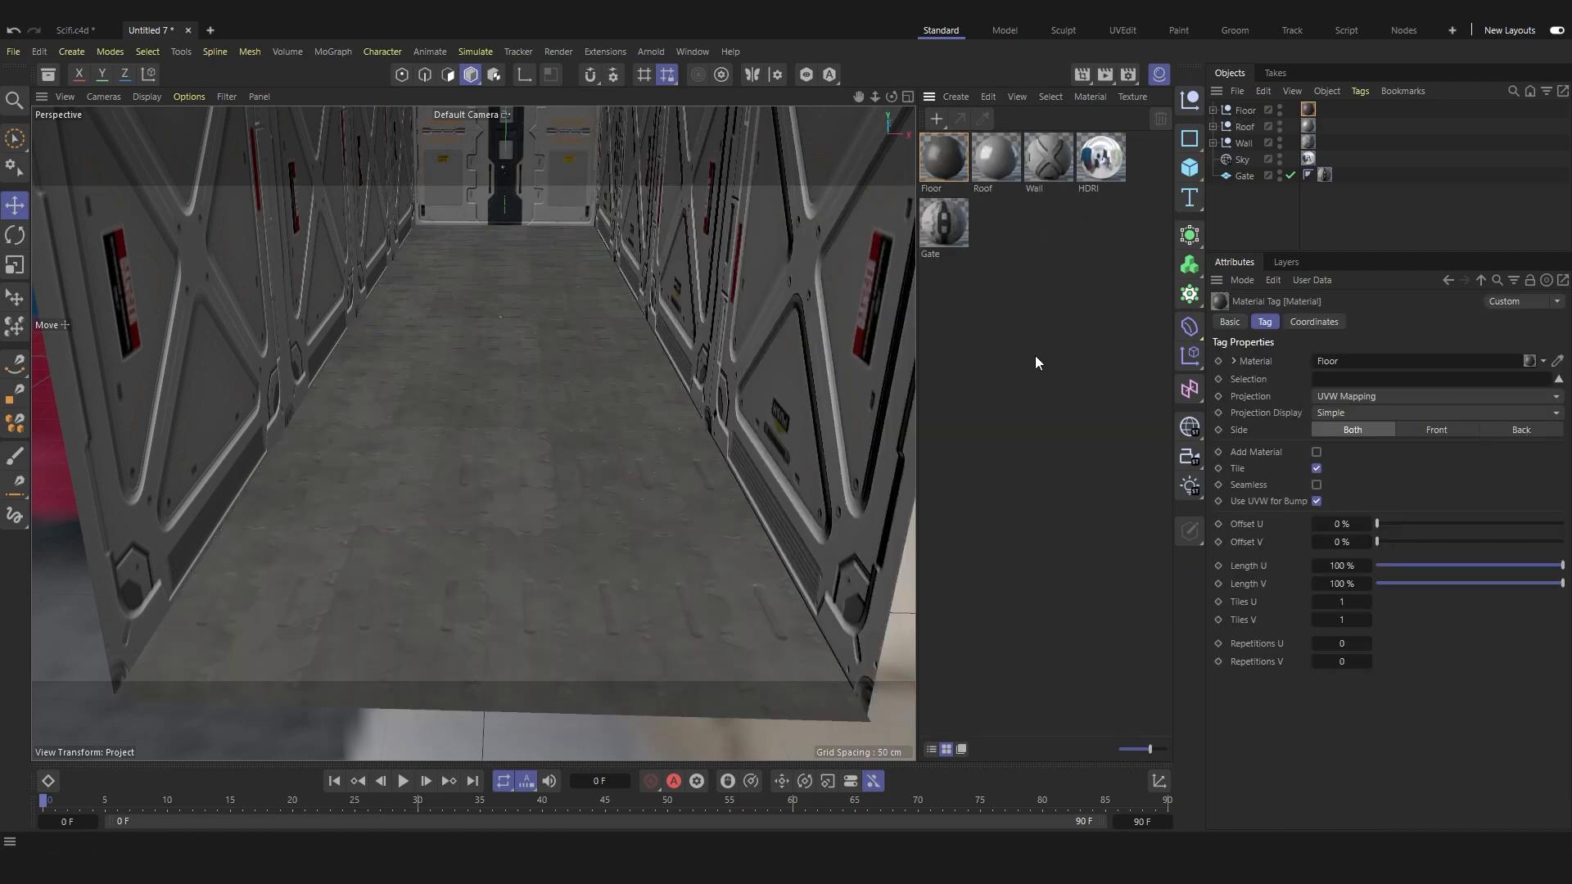
Render the corridor interior to the Picture Viewer and stop the render before it finishes.
scroll(750, 355, "down", 5)
scroll(745, 443, "up", 6)
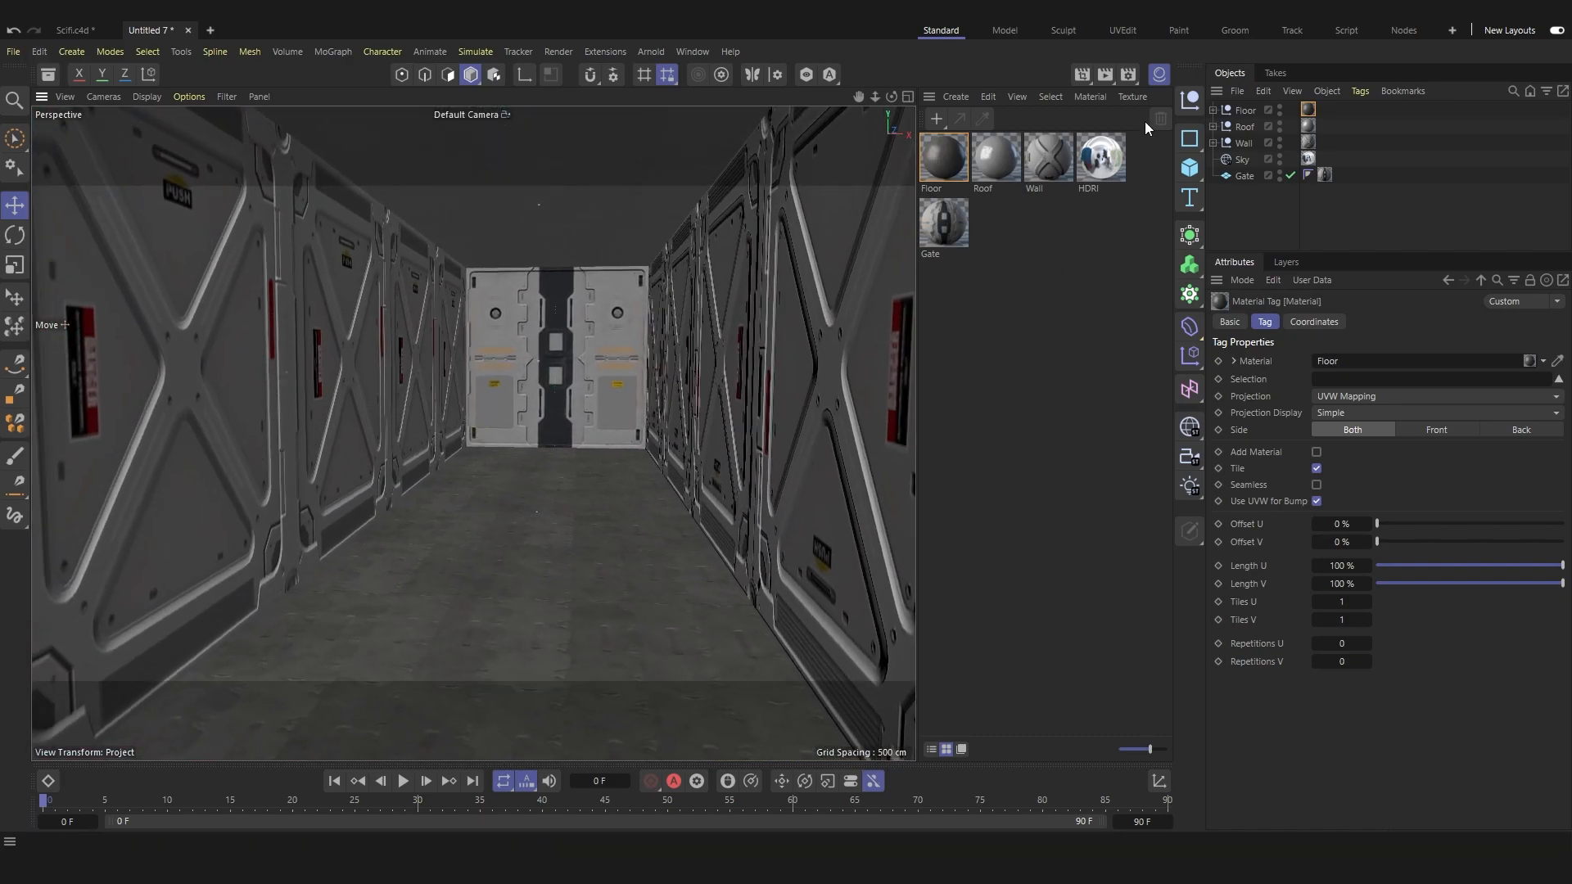
left_click(1104, 74)
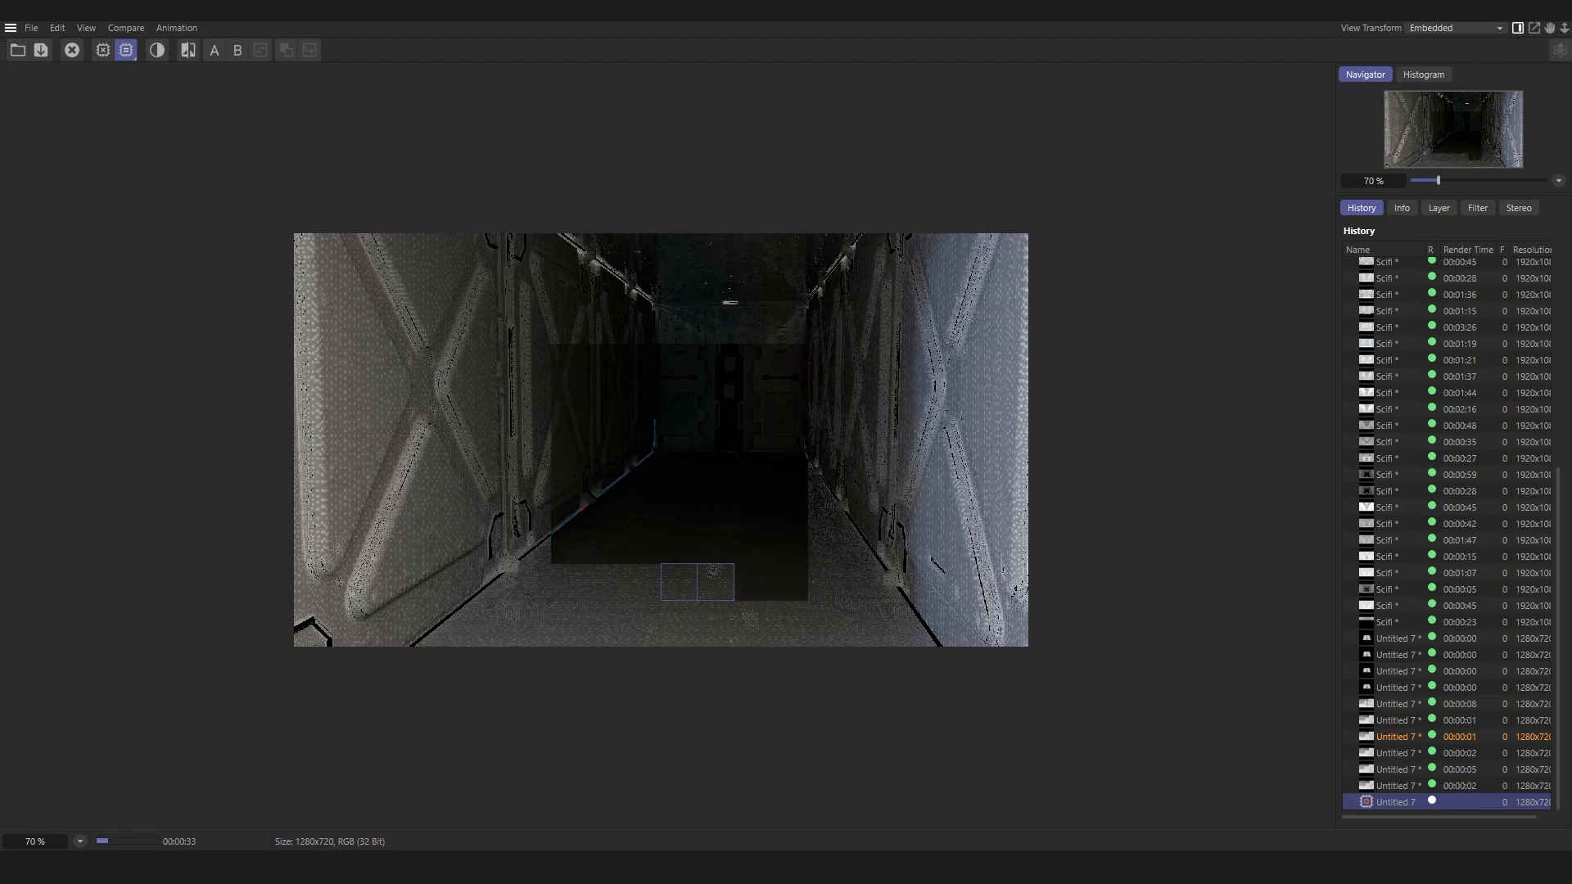
left_click(809, 491)
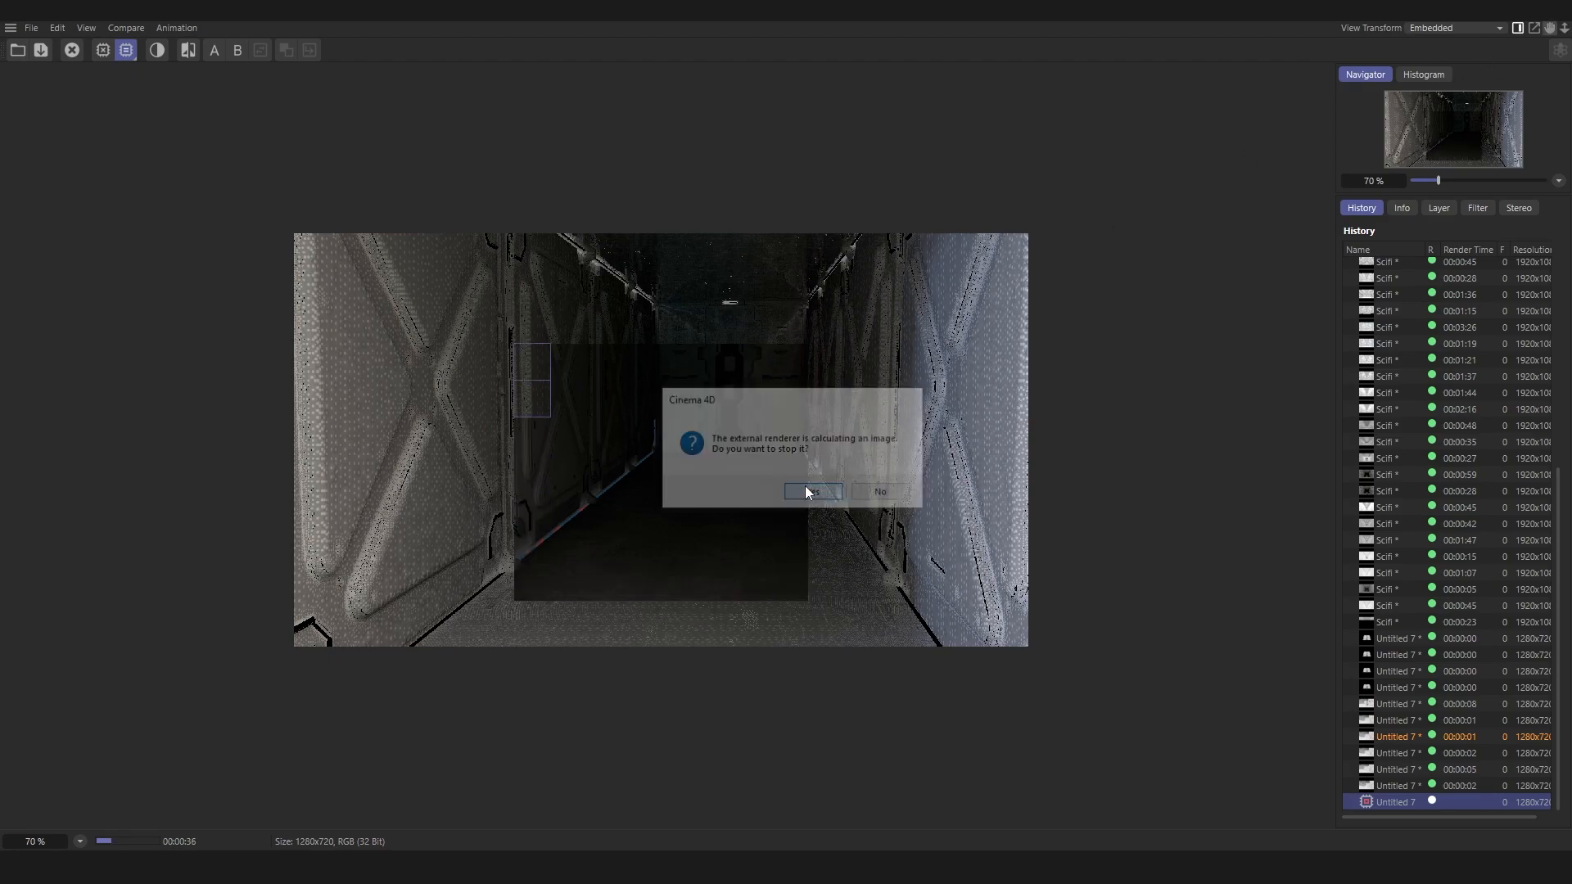
Add a camera outside the corridor and look through it.
scroll(562, 379, "down", 3)
scroll(561, 380, "down", 5)
left_click_drag(578, 408, 903, 342, "alt")
left_click(1188, 458)
left_click(1301, 110)
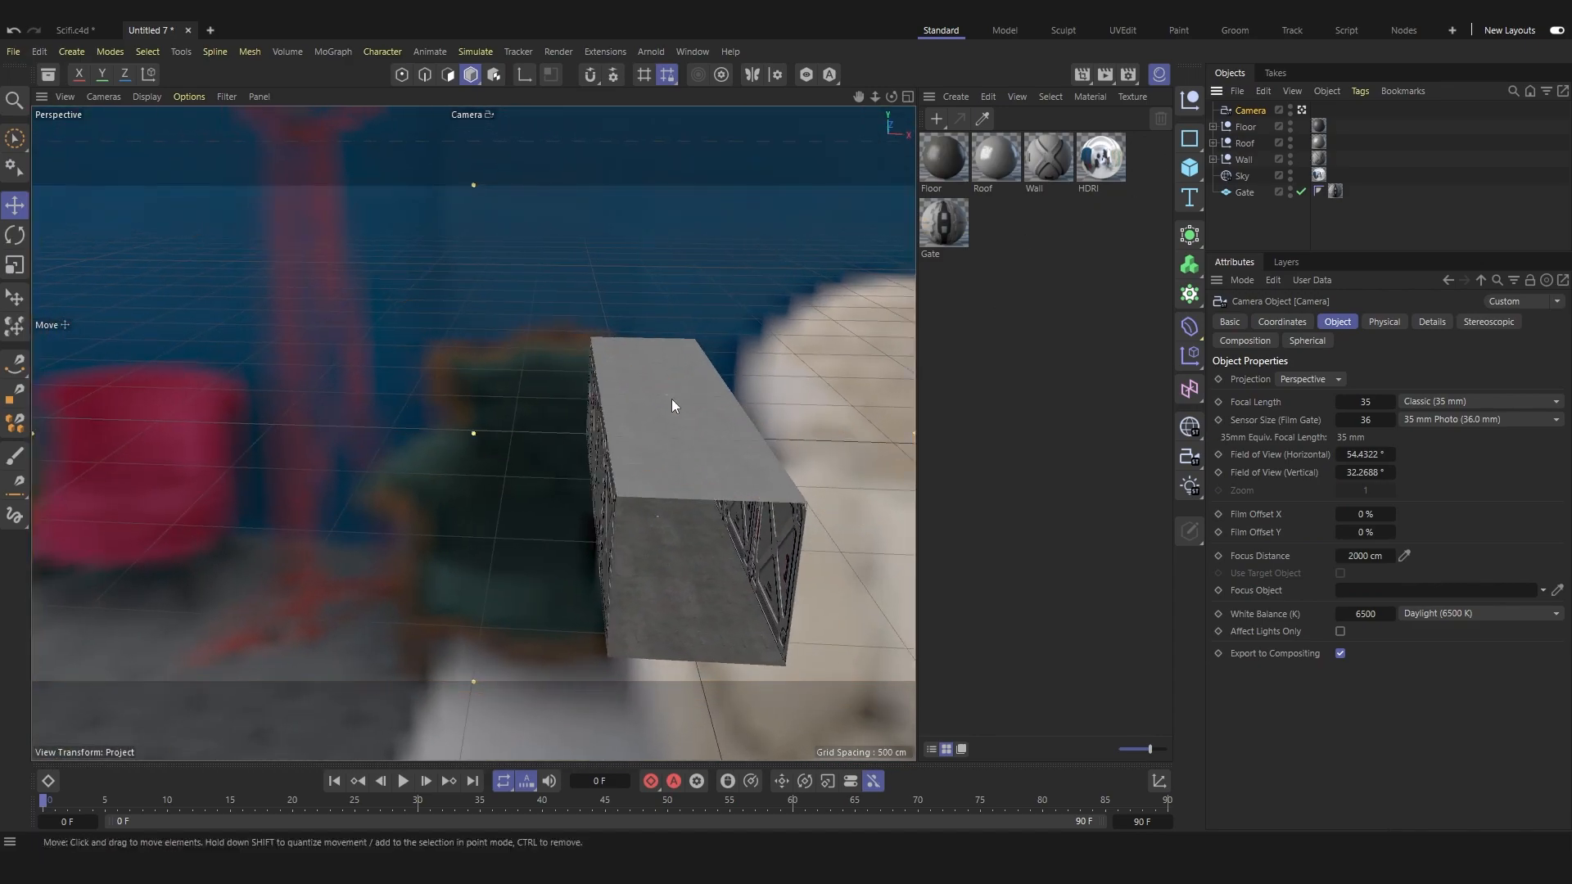
Leave the camera view and lower the camera in front of the corridor's open end.
left_click_drag(669, 388, 629, 454, "alt")
left_click(1302, 110)
left_click_drag(755, 394, 765, 467)
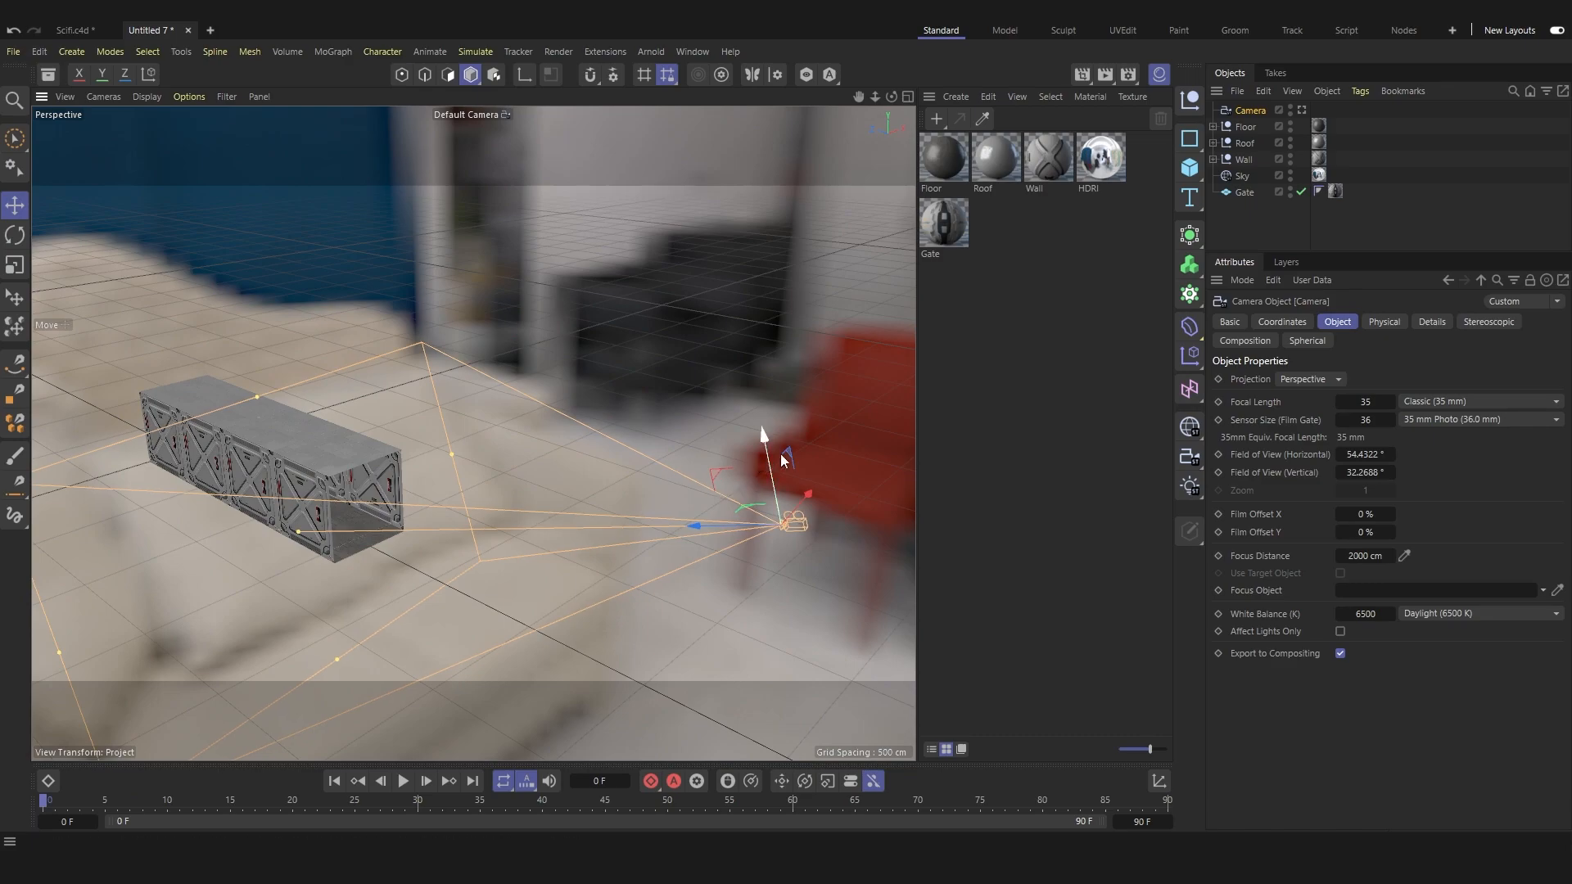
Set the camera's X position to 0 cm and its heading, pitch and bank rotations to 0°.
left_click(1281, 321)
key("Tab")
type("0")
key("Tab")
type("0")
key("Tab")
type("0")
Place the camera at the corridor's open end, at about Z -1716 cm, and look through it.
left_click_drag(144, 432, 385, 457)
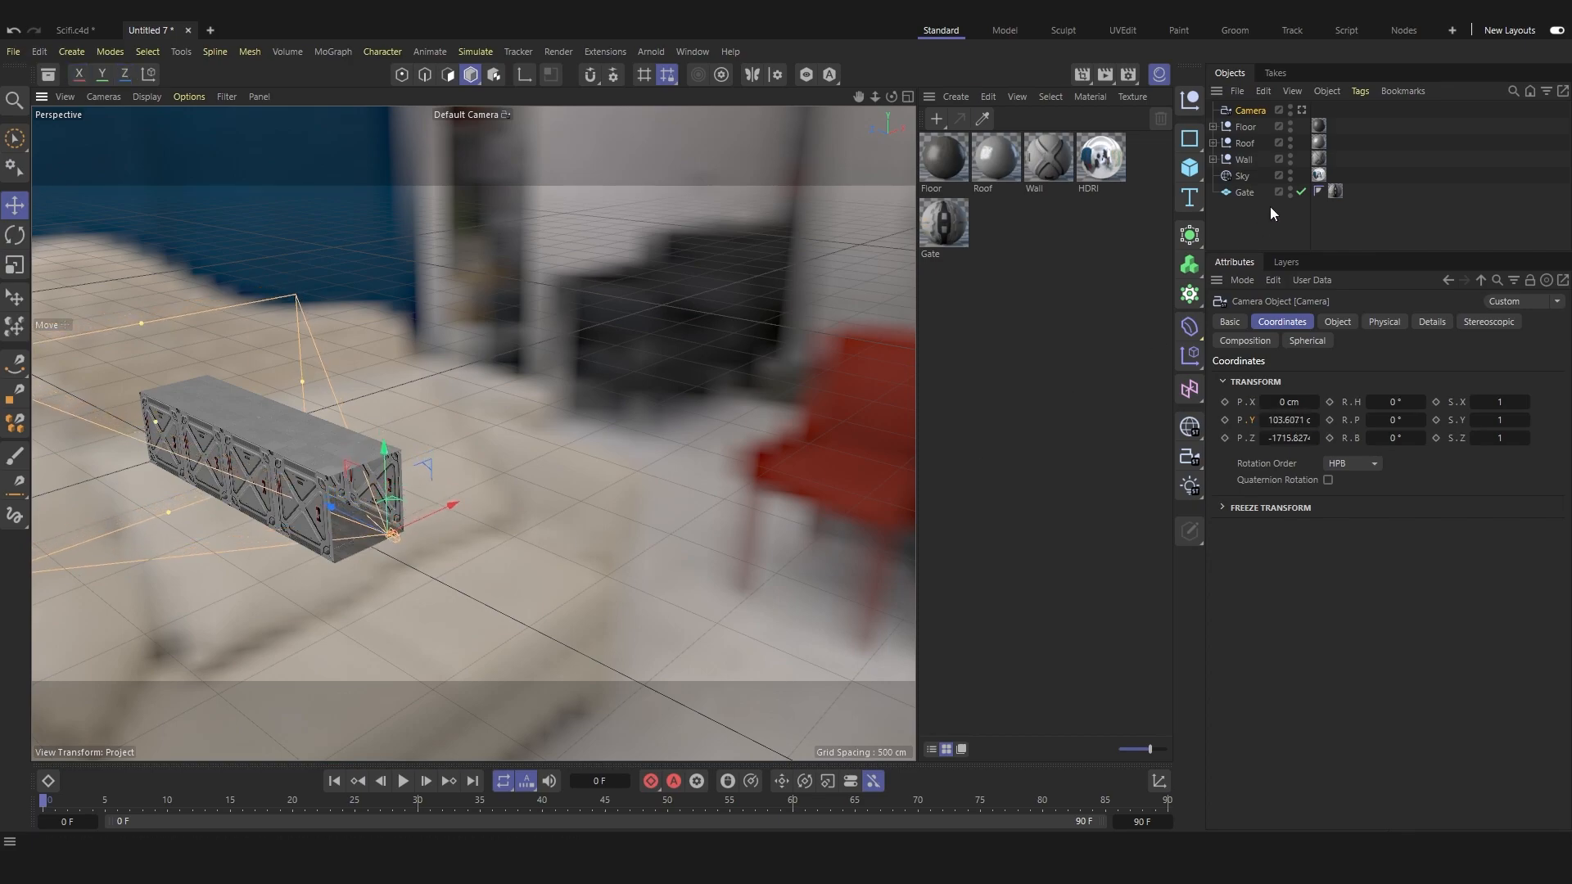
left_click(1301, 113)
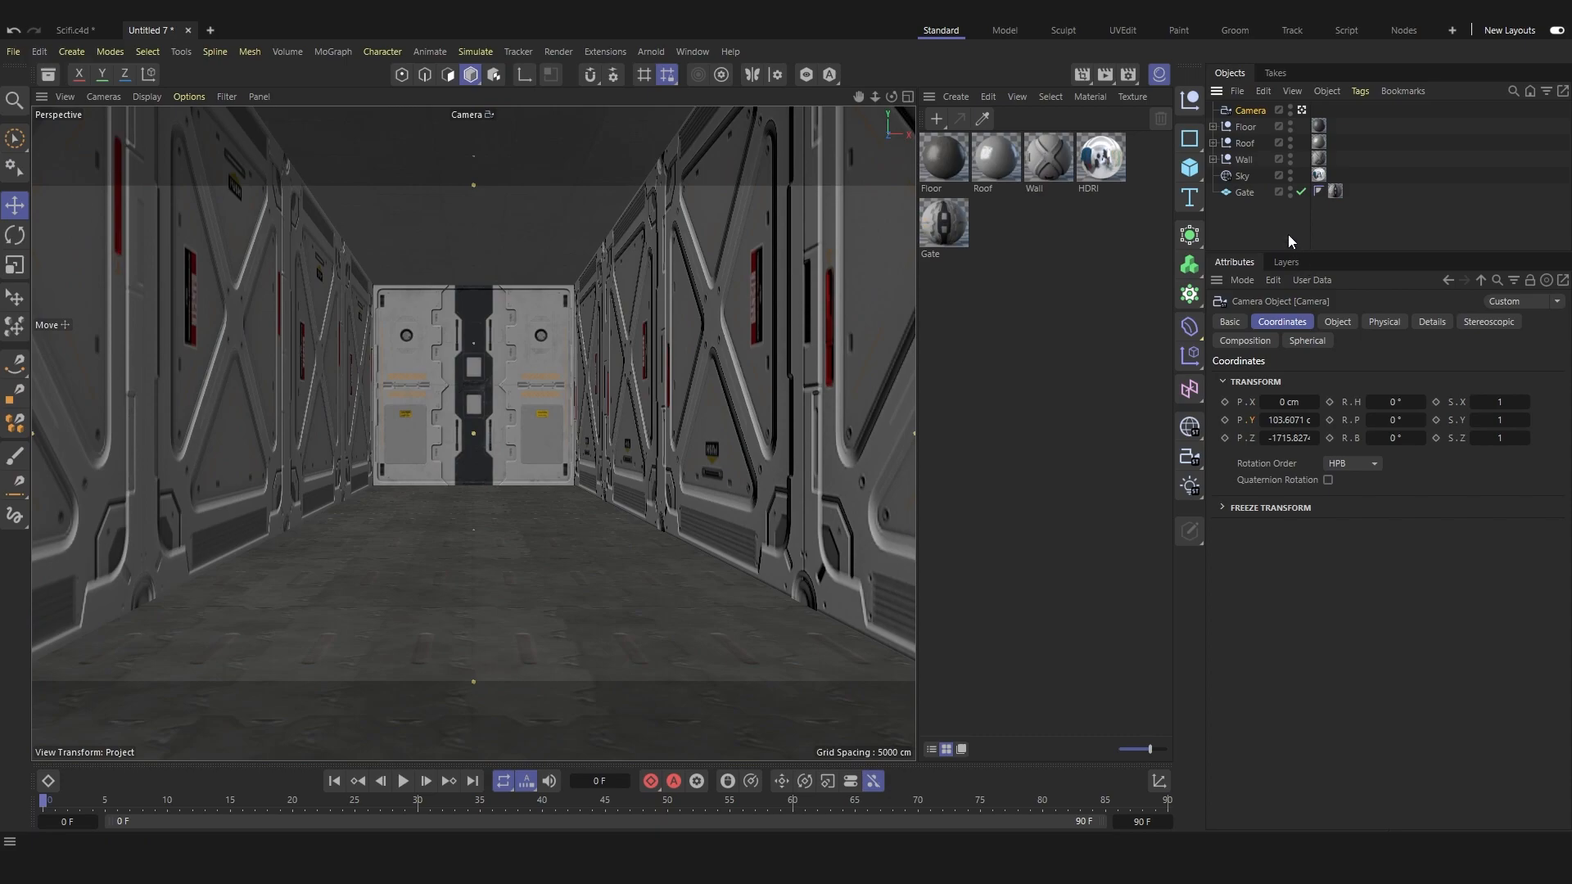
left_click(1288, 234)
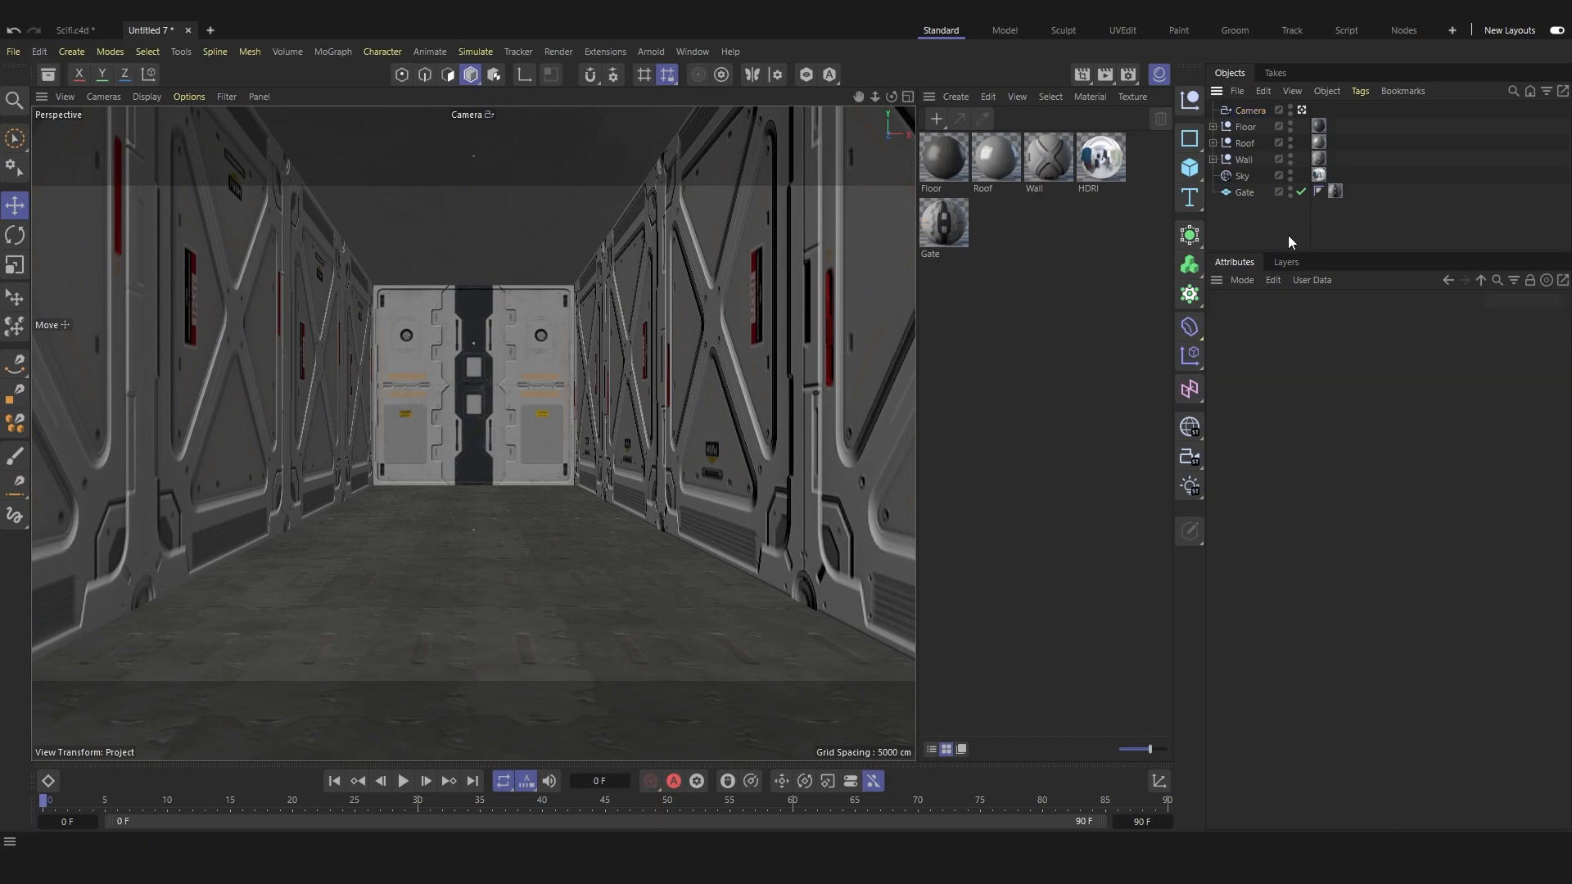
Set the camera's focal length to Super Wide (15 mm).
left_click(1264, 110)
left_click(1337, 323)
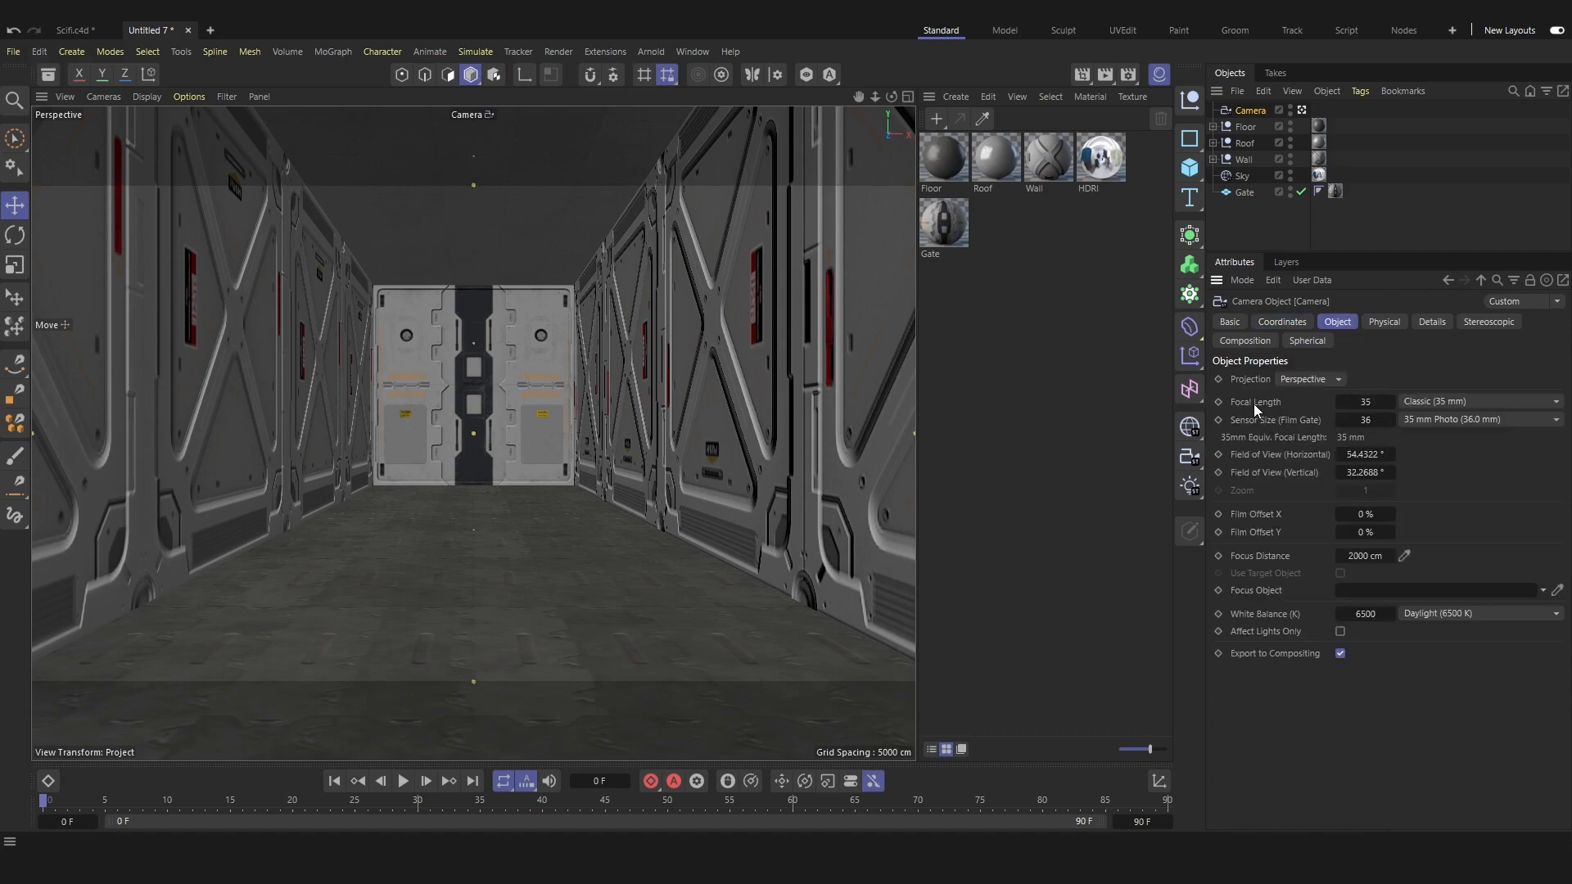
left_click(1447, 401)
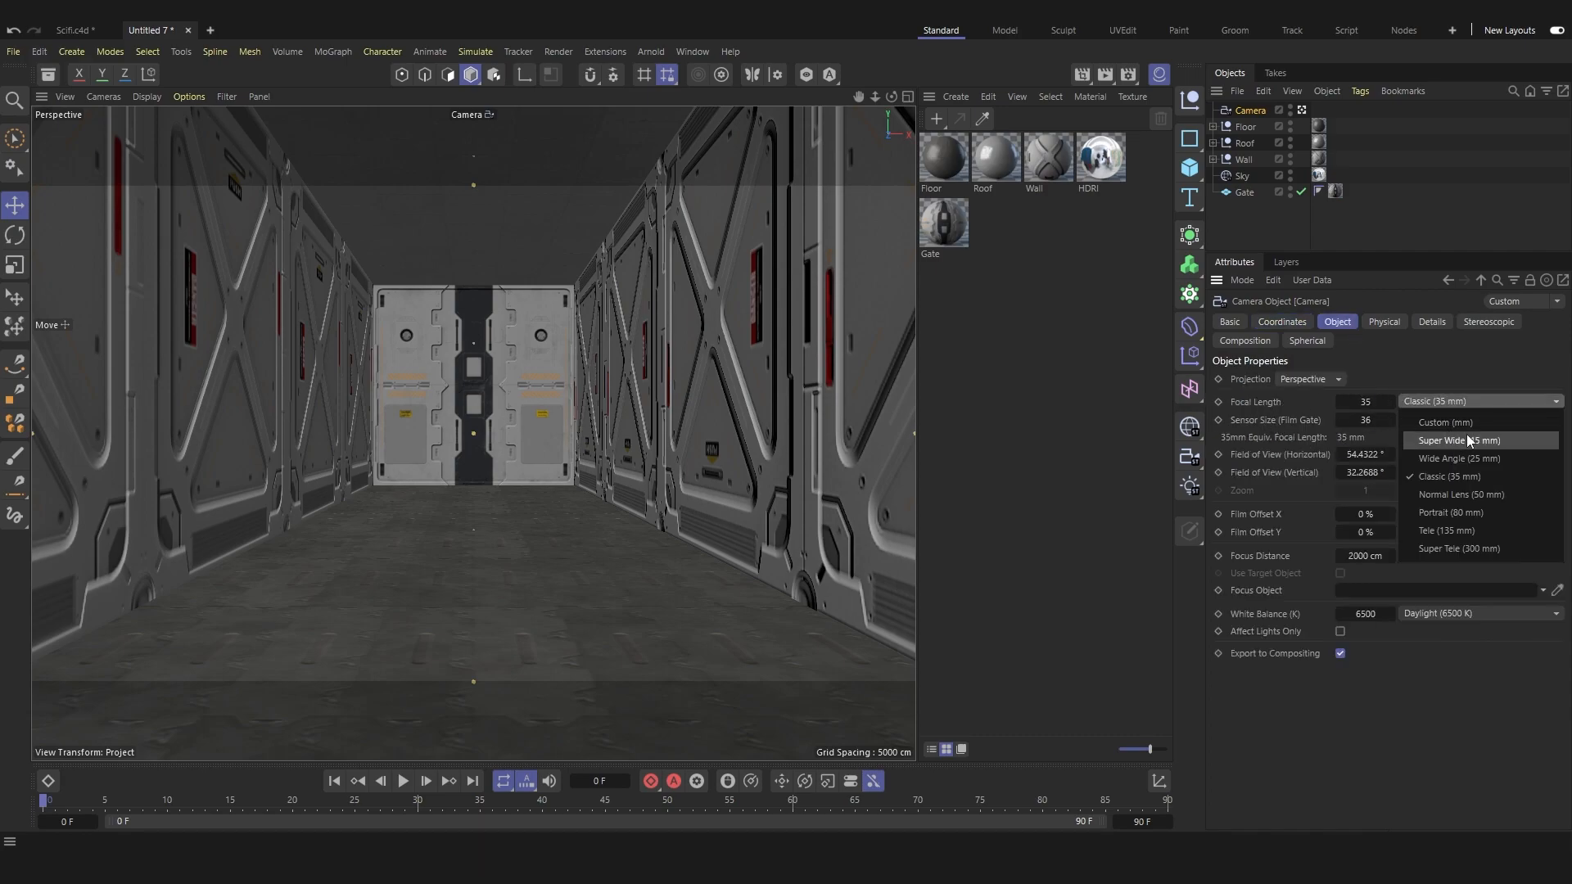
left_click(1465, 440)
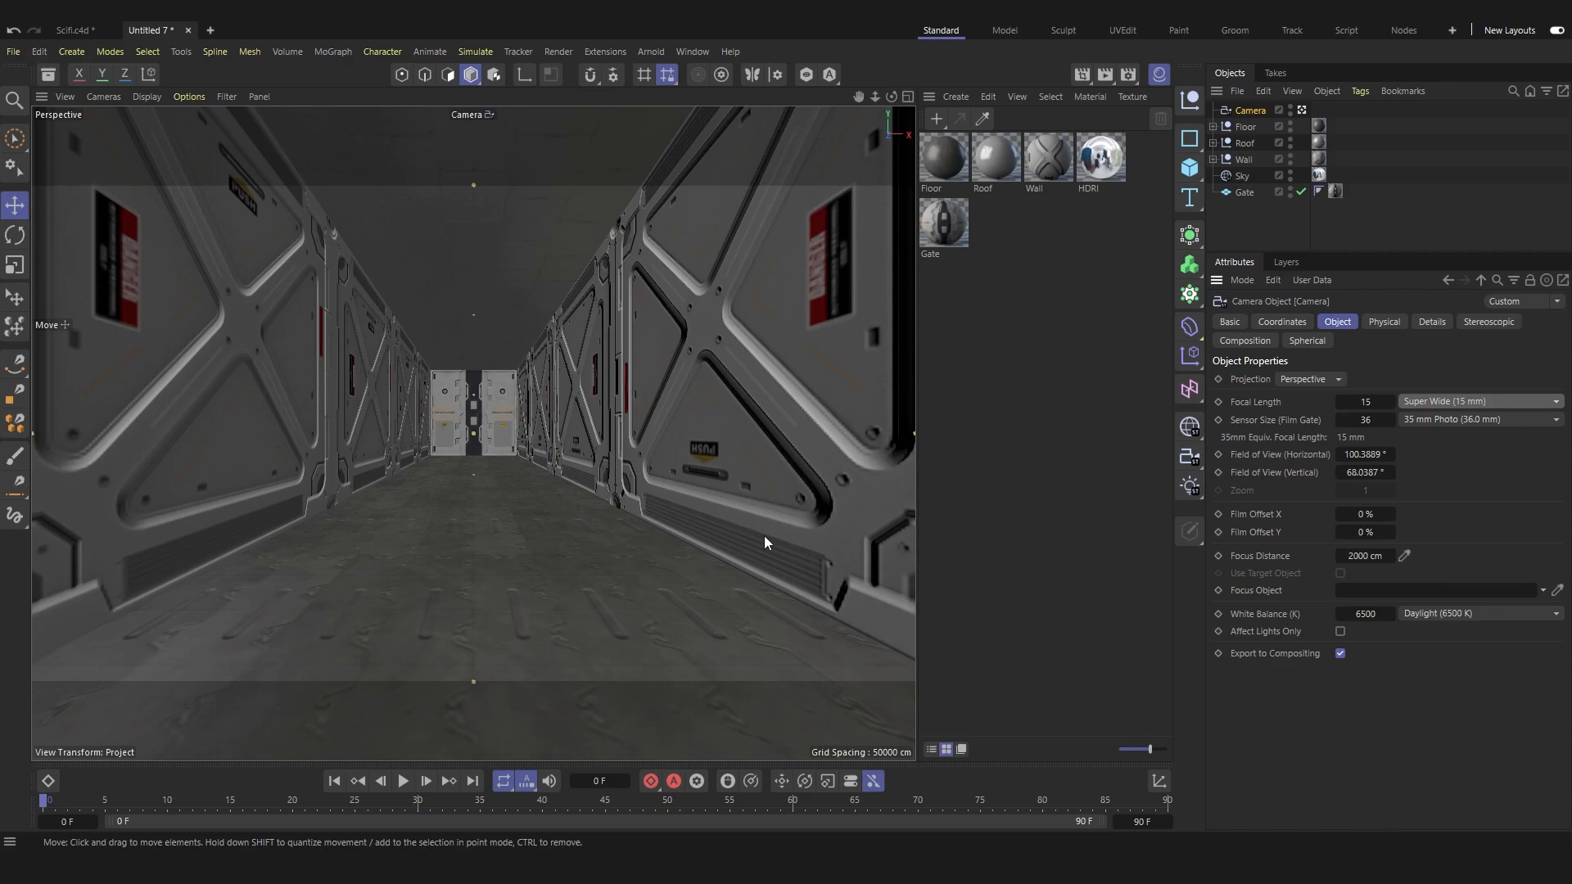
left_click(1239, 229)
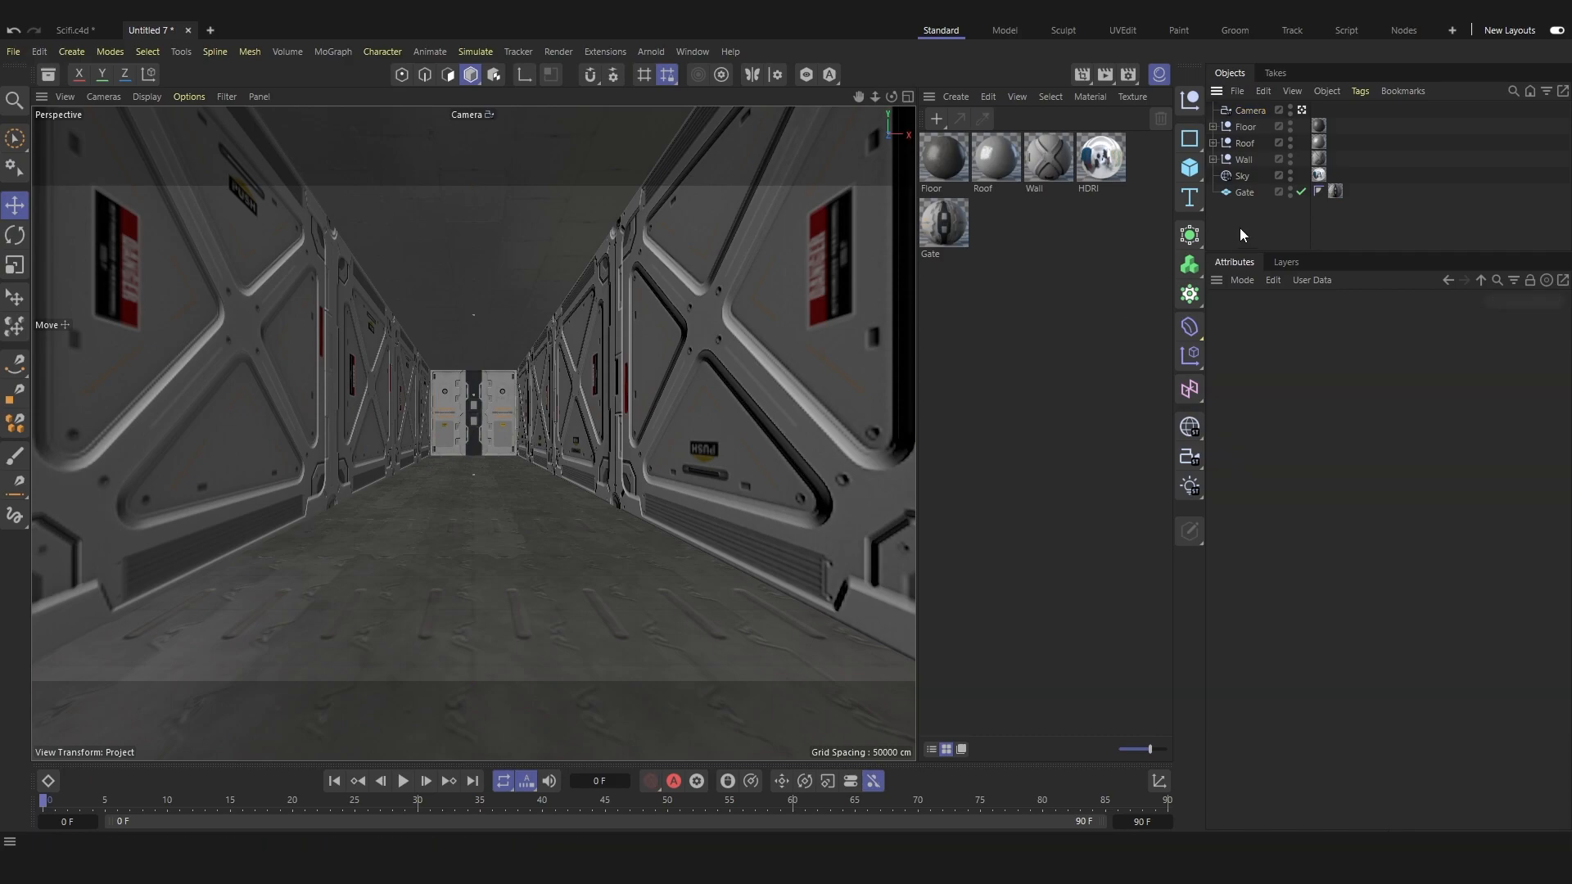
Try the Super Tele (300 mm) focal length on the camera and return to Super Wide (15 mm).
left_click(1253, 112)
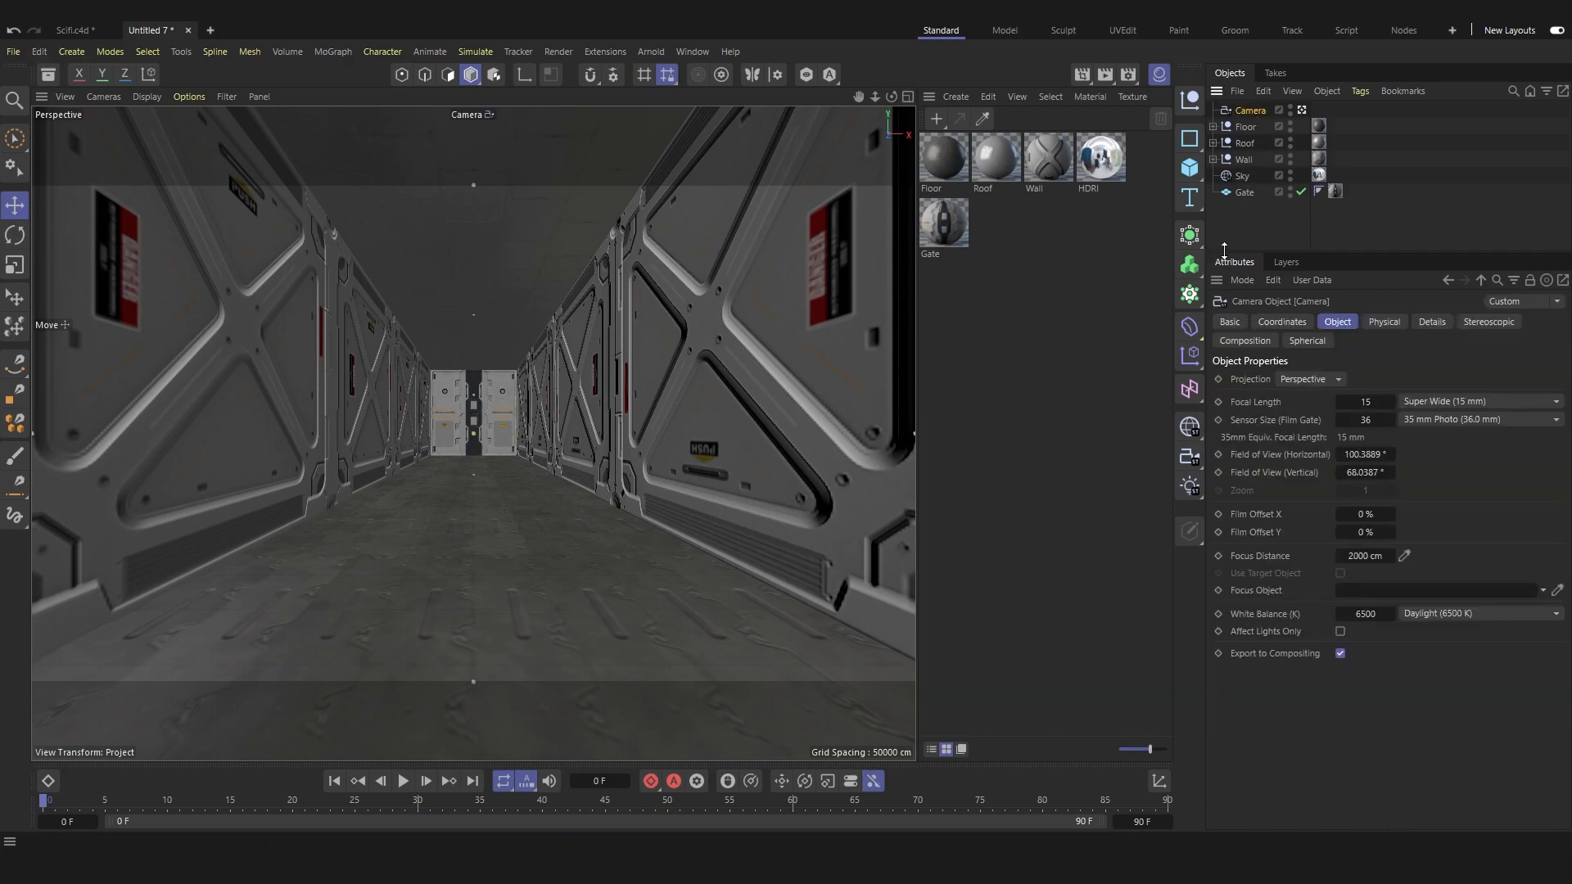
left_click(1416, 401)
left_click(1456, 547)
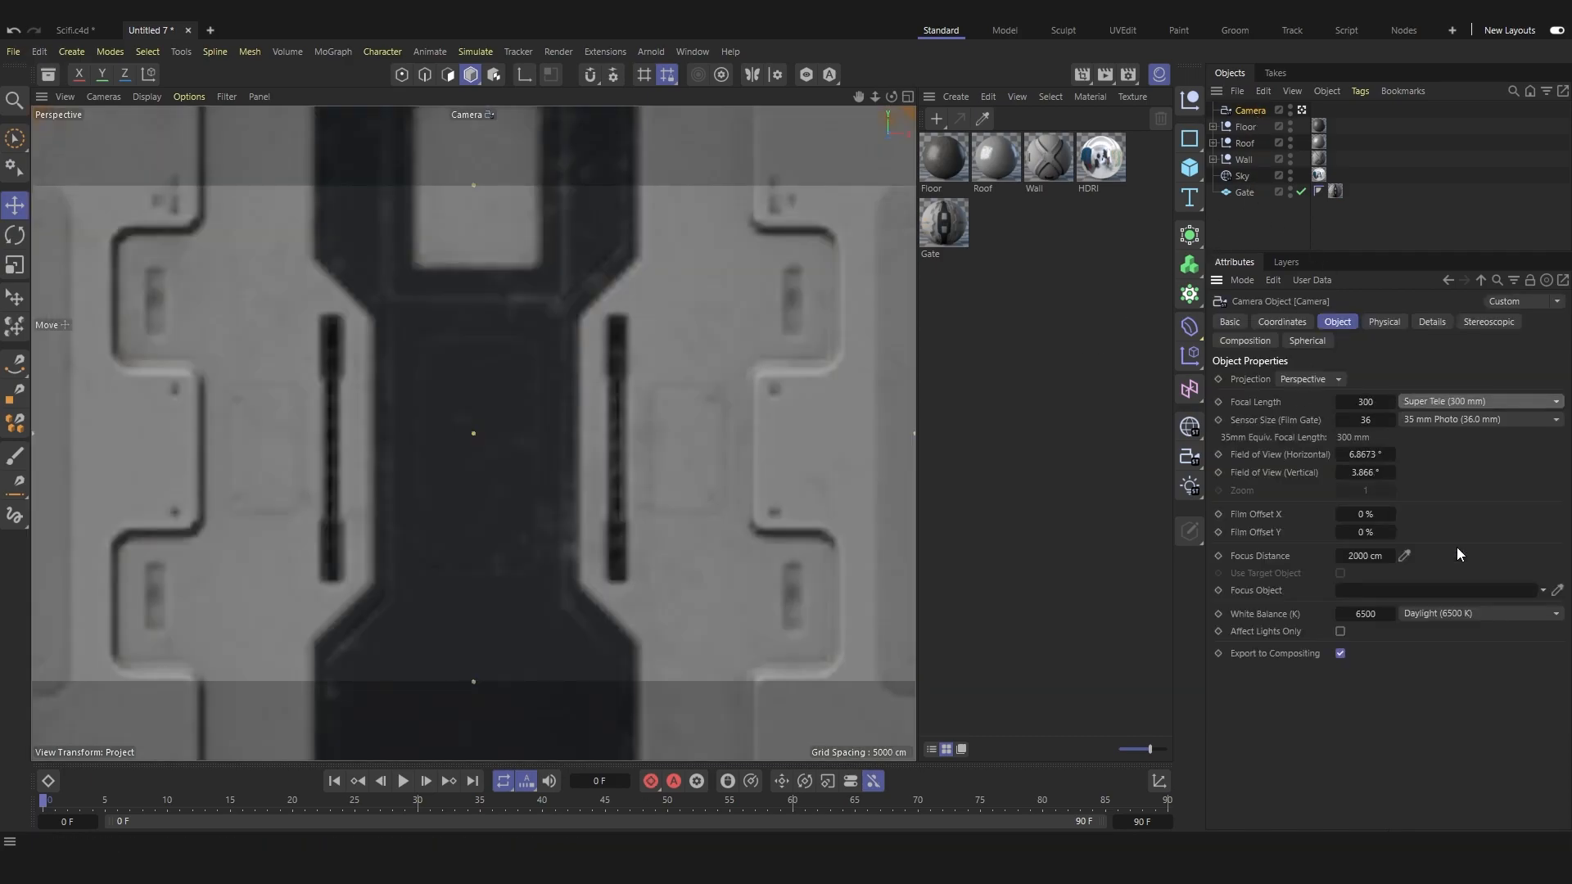
left_click(1419, 401)
left_click(1452, 442)
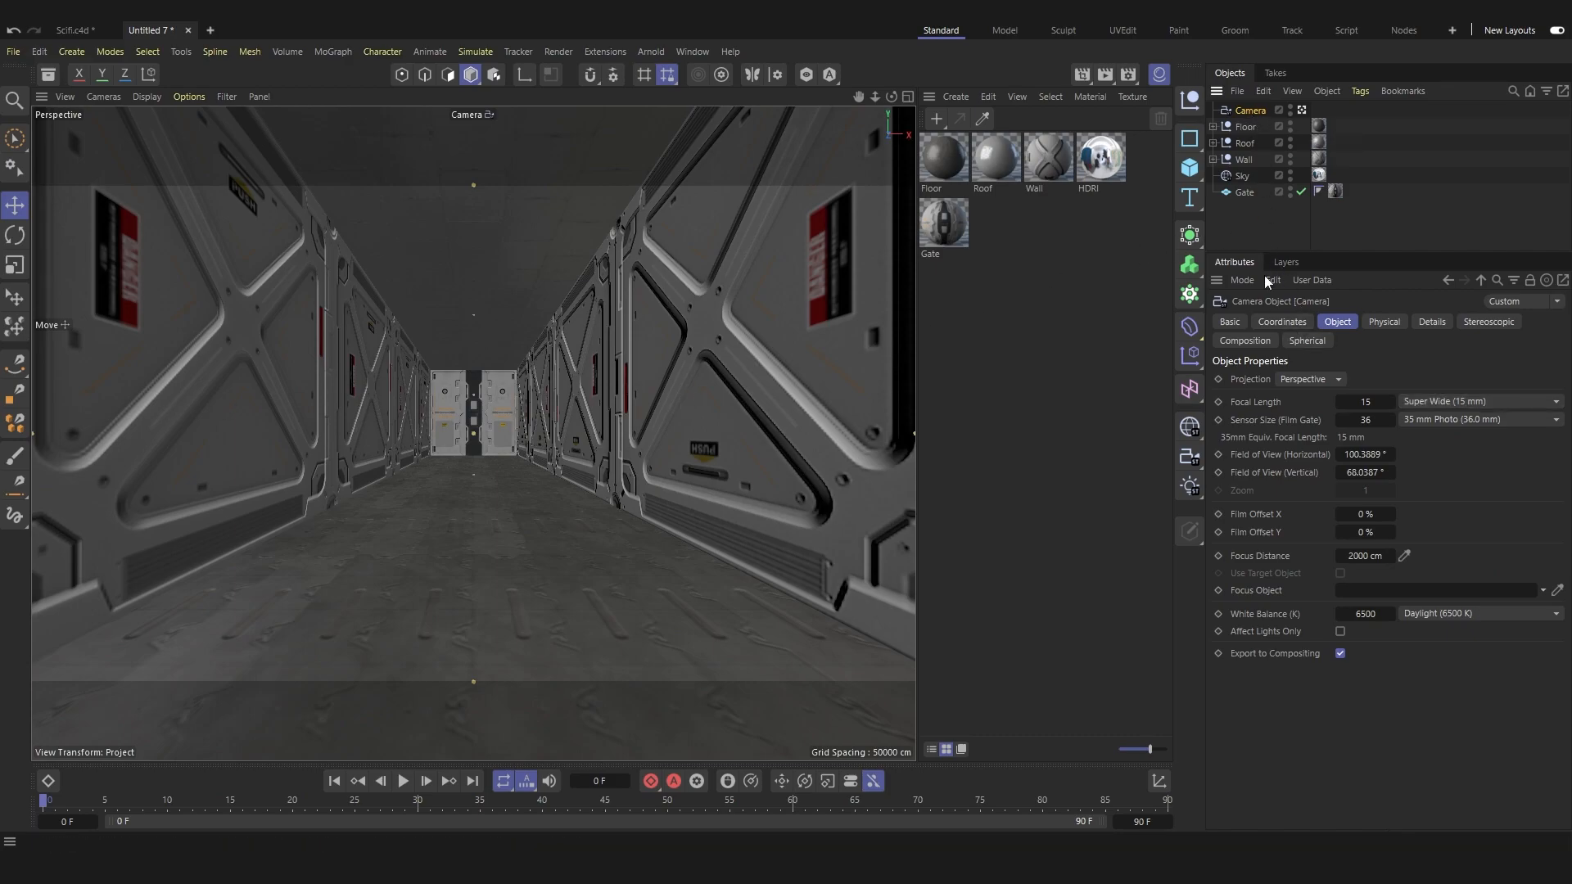
Lower the camera to about 83.6 cm in Y and set its pitch to 12°.
left_click(1289, 324)
left_click_drag(1284, 421, 1267, 420)
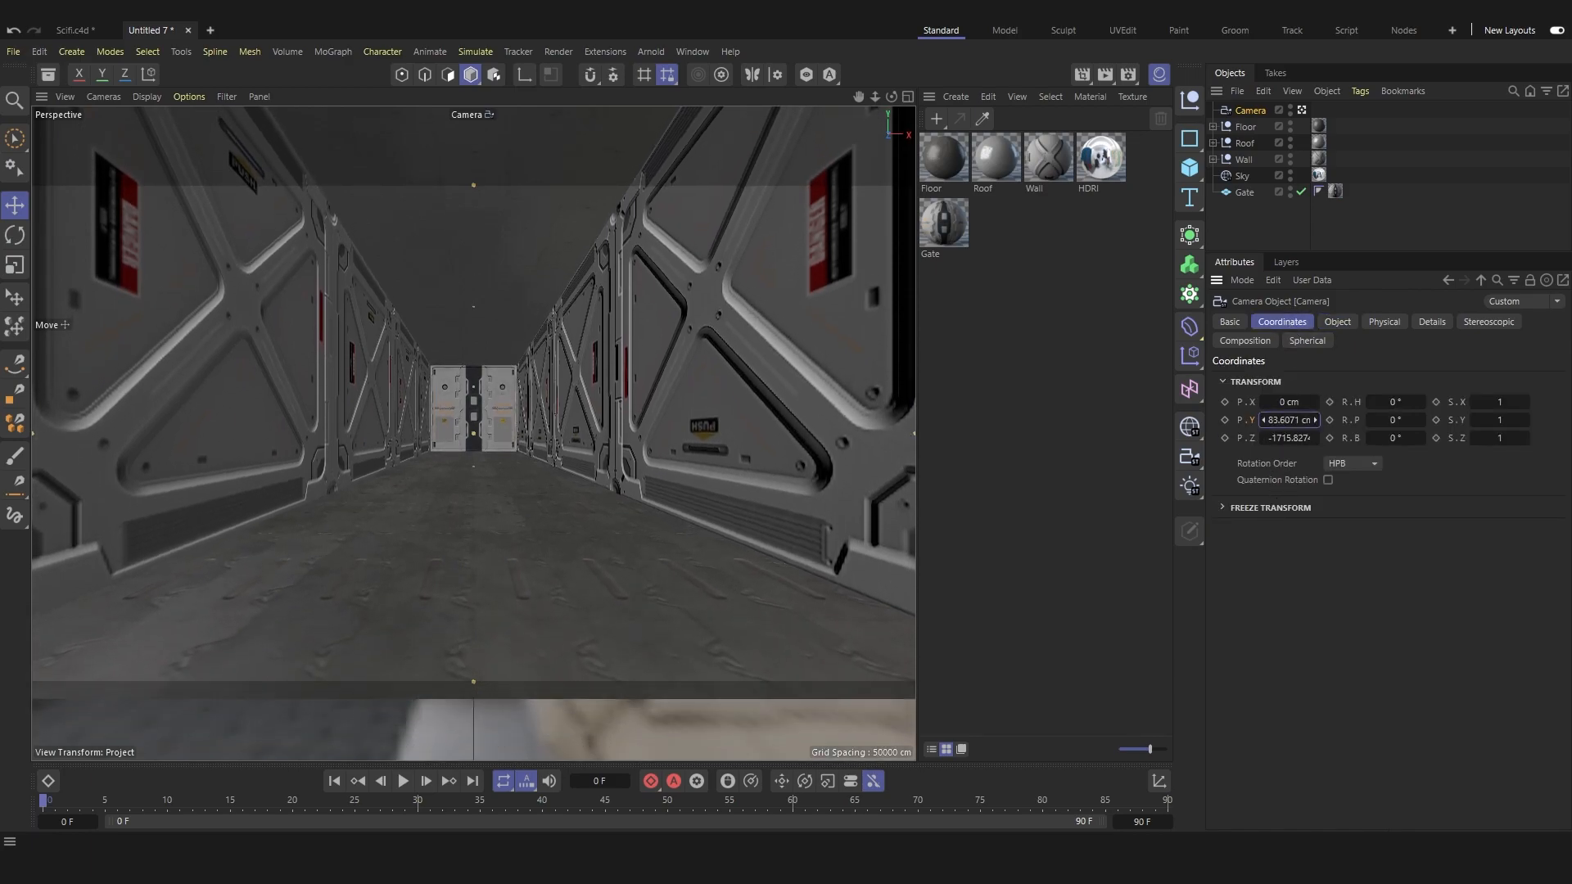
left_click_drag(1381, 418, 1384, 418)
left_click(1384, 418)
left_click(1385, 418)
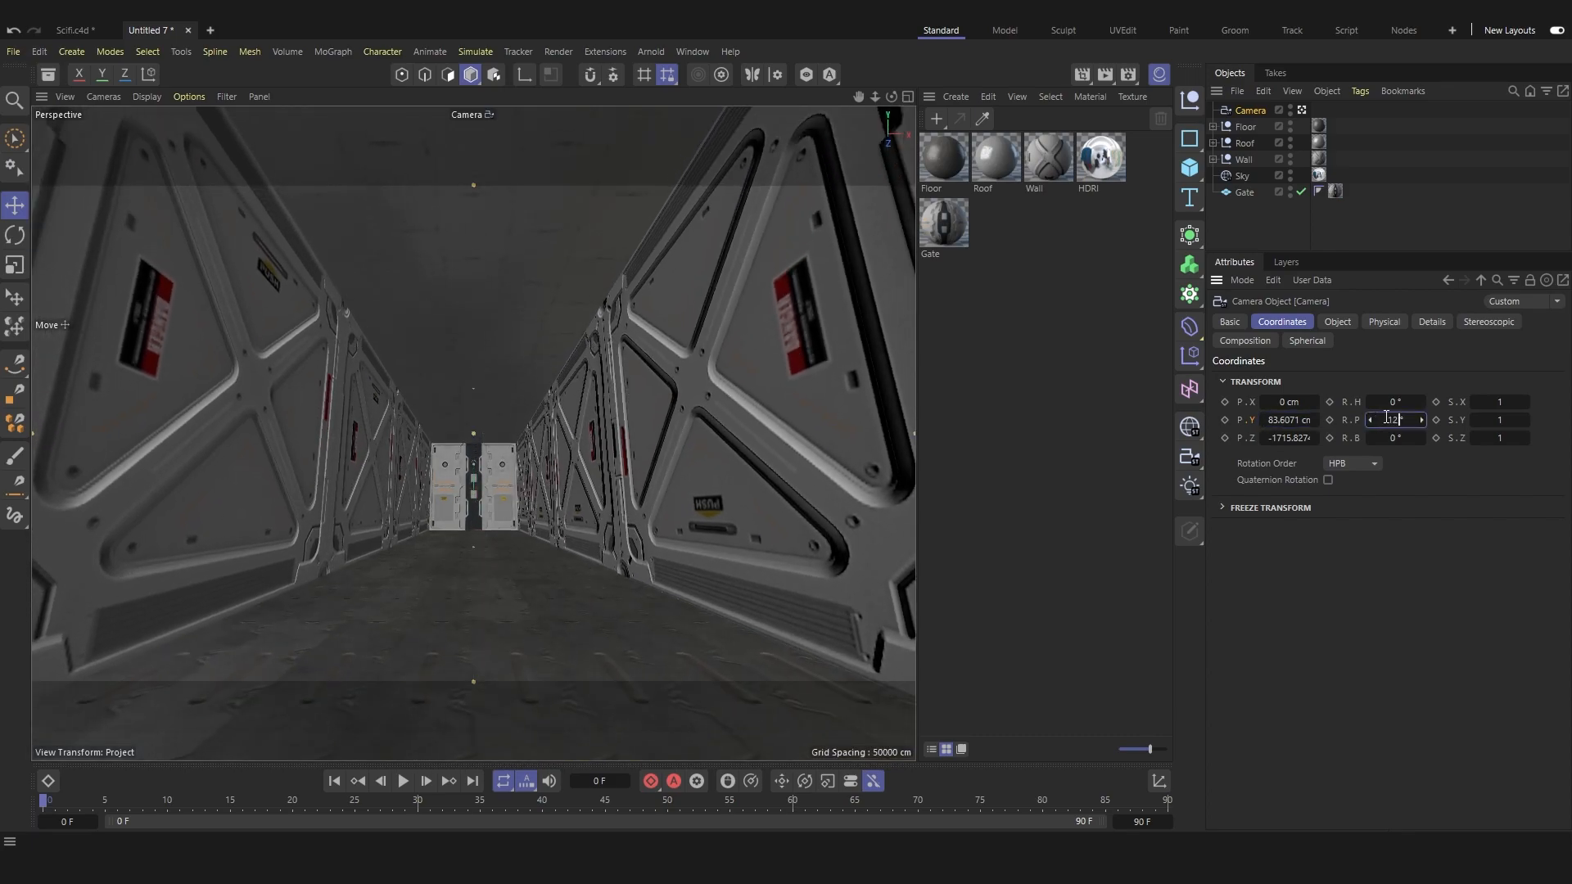
left_click(1346, 246)
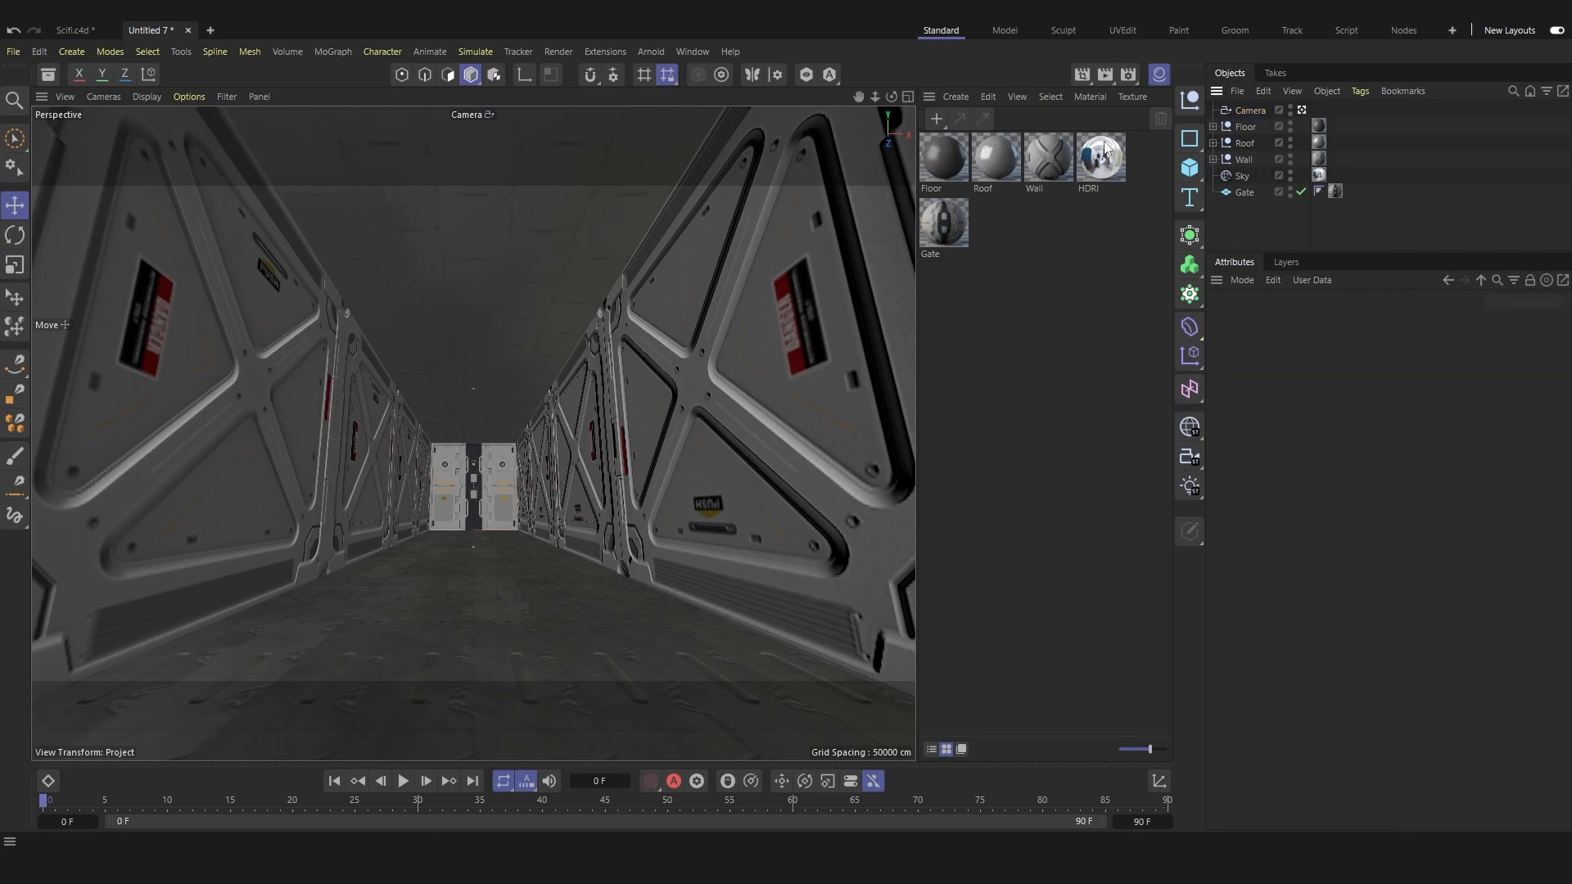
Leave the camera view and add an area light to the scene.
left_click(1249, 112)
left_click(1294, 216)
left_click(1301, 110)
left_click_drag(327, 483, 434, 532, "alt")
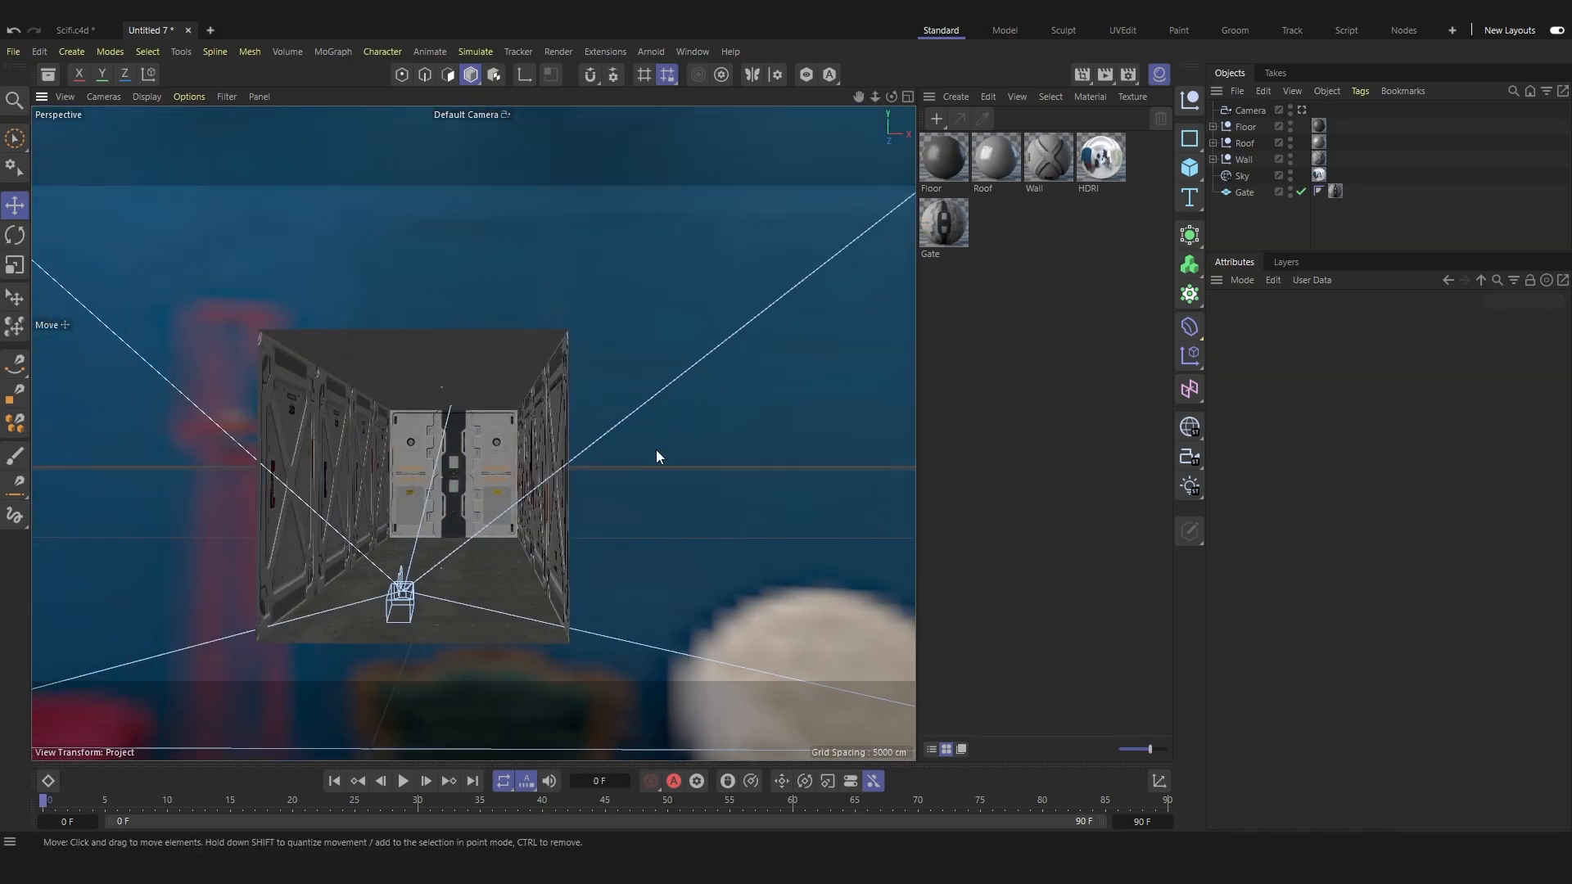
left_click(1190, 486)
left_click(1256, 639)
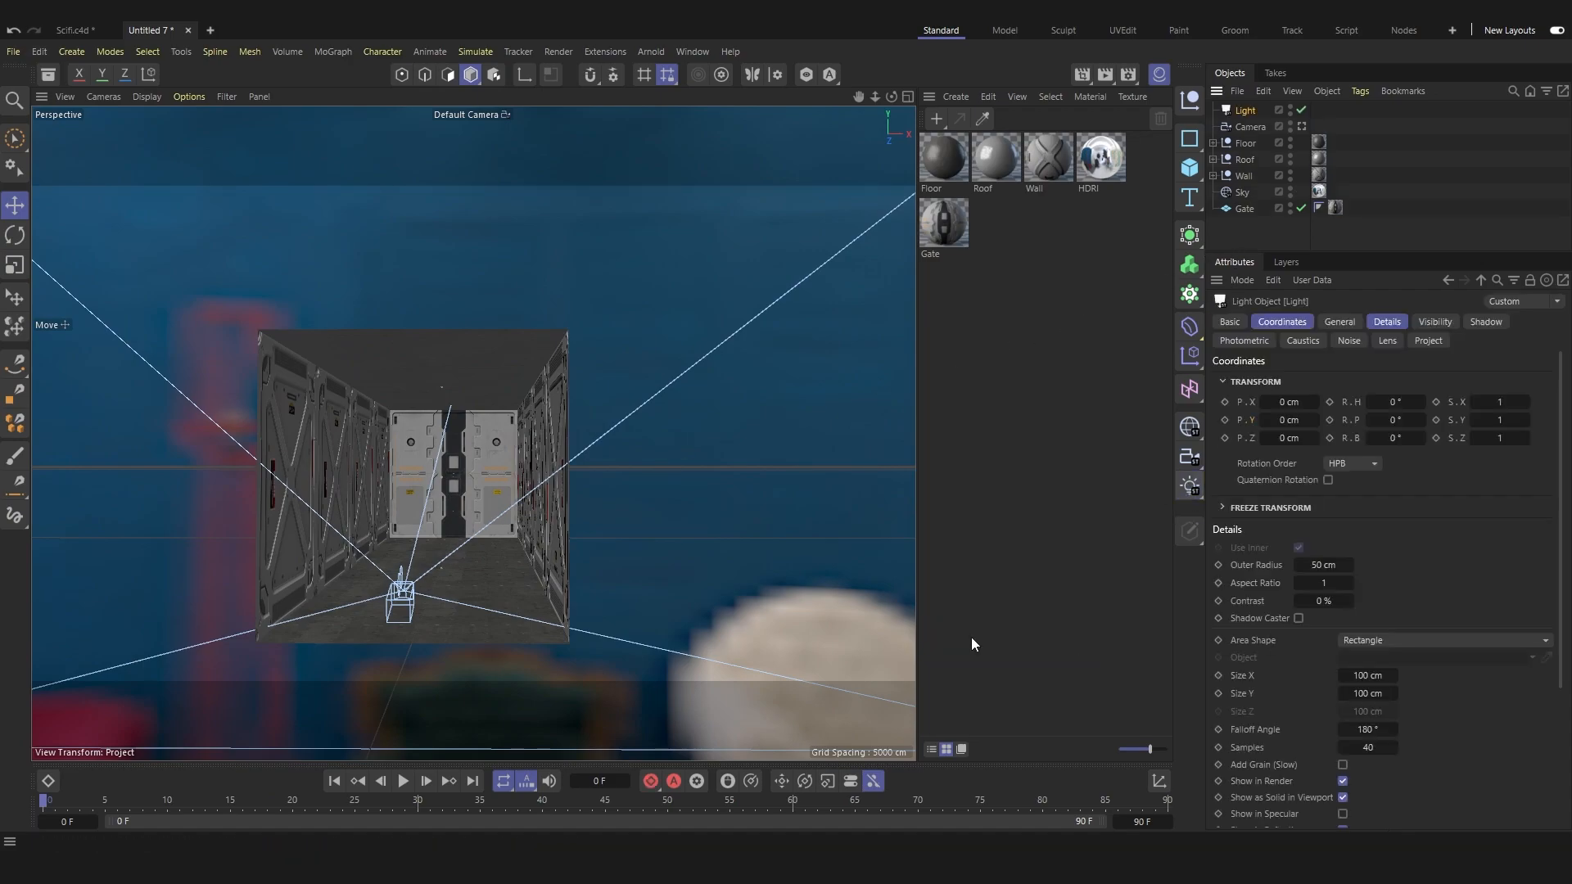
Raise the area light to about 195 cm in Y and set its pitch to -90° so it faces the floor.
mouse_move(459, 483)
left_mouse_down()
mouse_move(458, 421)
mouse_move(433, 480)
left_mouse_up()
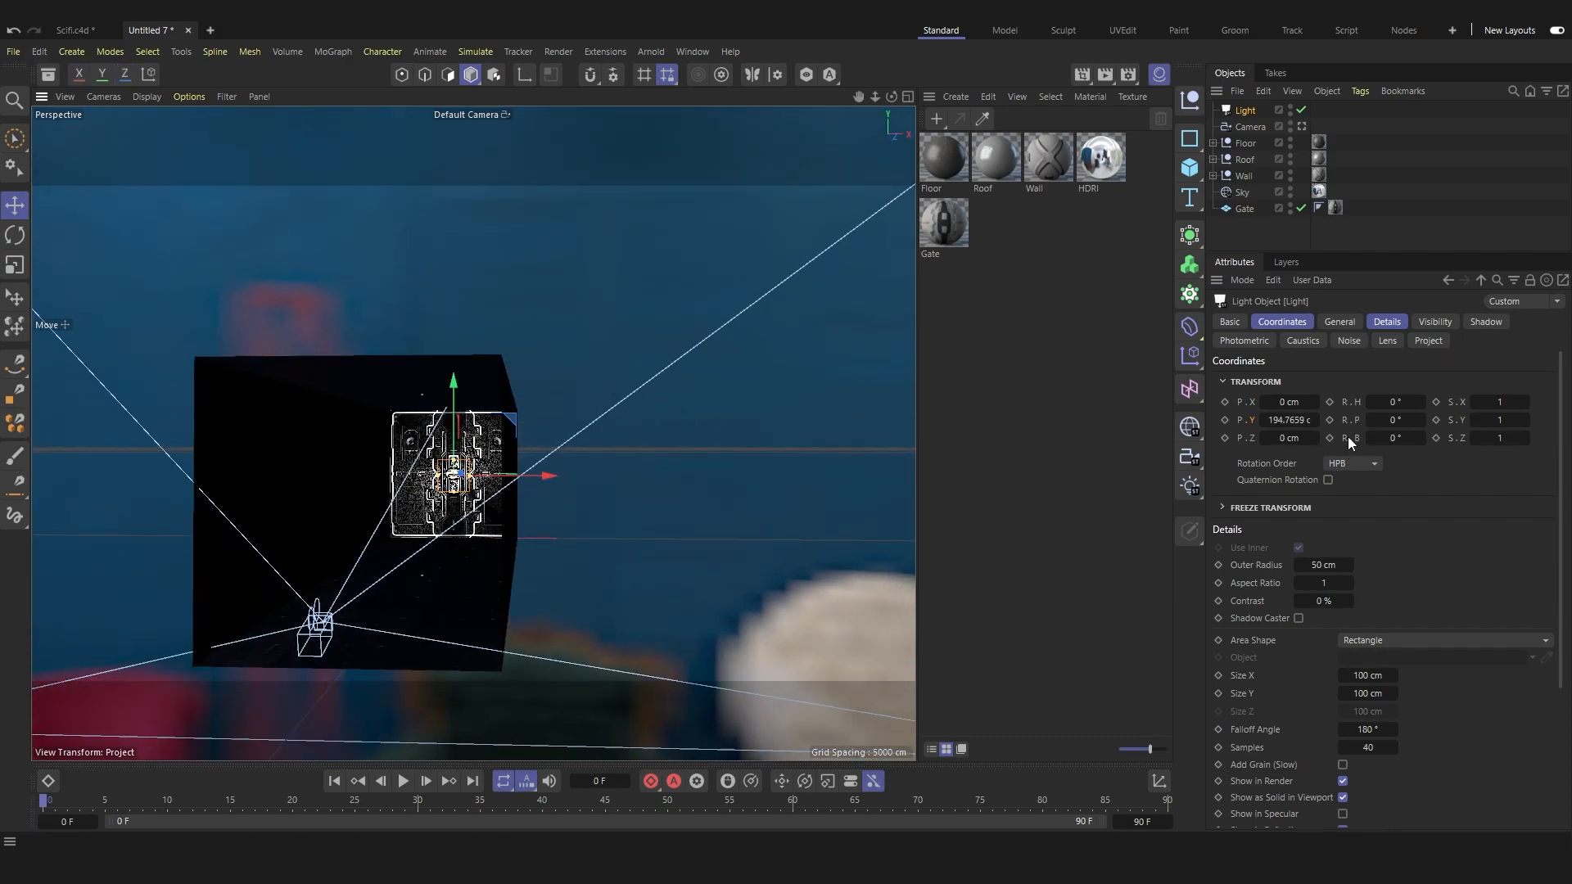
left_click_drag(1383, 418, 1320, 419)
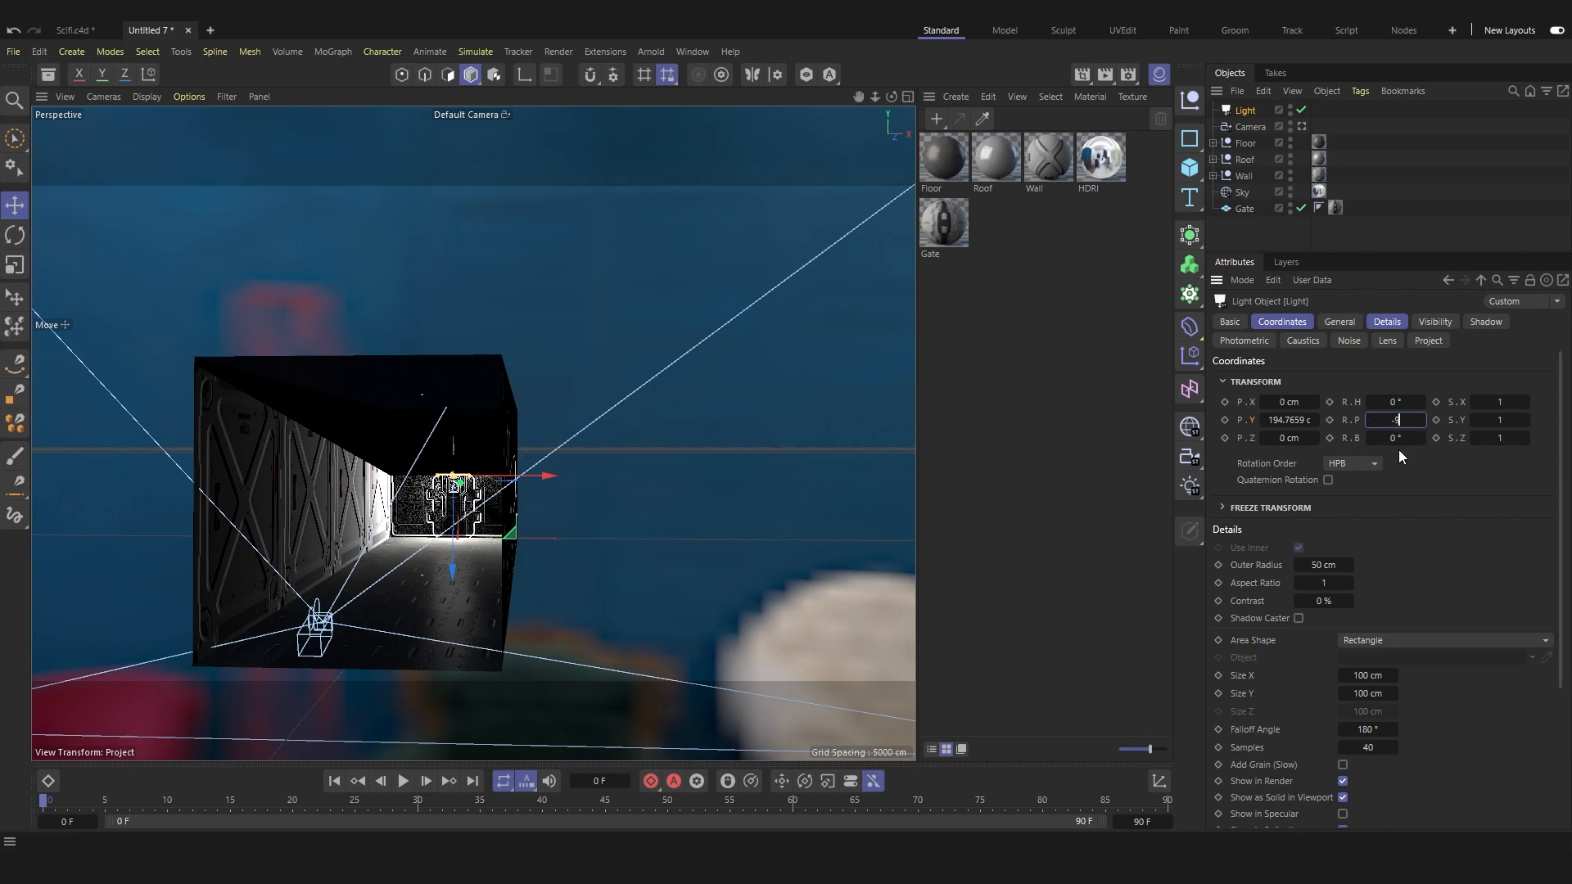
key("Return")
In the top view, move the light to about Z -809 cm and reshape it to about 42 by 1296 cm along the corridor.
middle_click(605, 427)
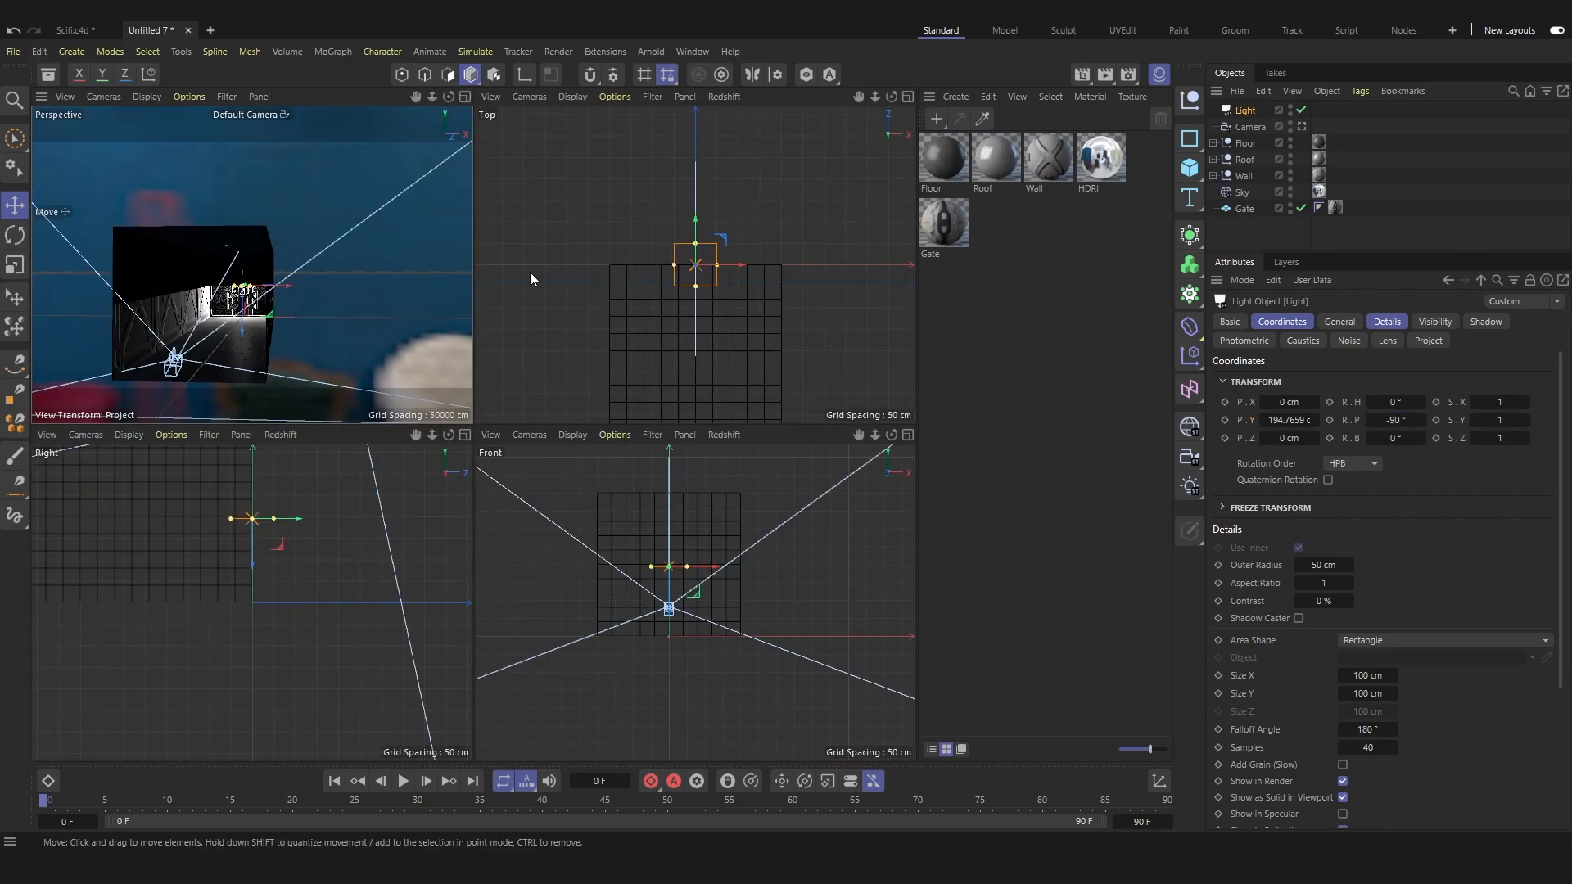
middle_click(519, 277)
scroll(552, 296, "up", 5)
left_click_drag(561, 282, 560, 473)
left_click_drag(572, 272, 560, 399)
Shift the light sideways off the corridor's centre line and set its X position to 100 cm.
left_click_drag(614, 459, 637, 459)
left_click(1289, 401)
type("100")
key("Return")
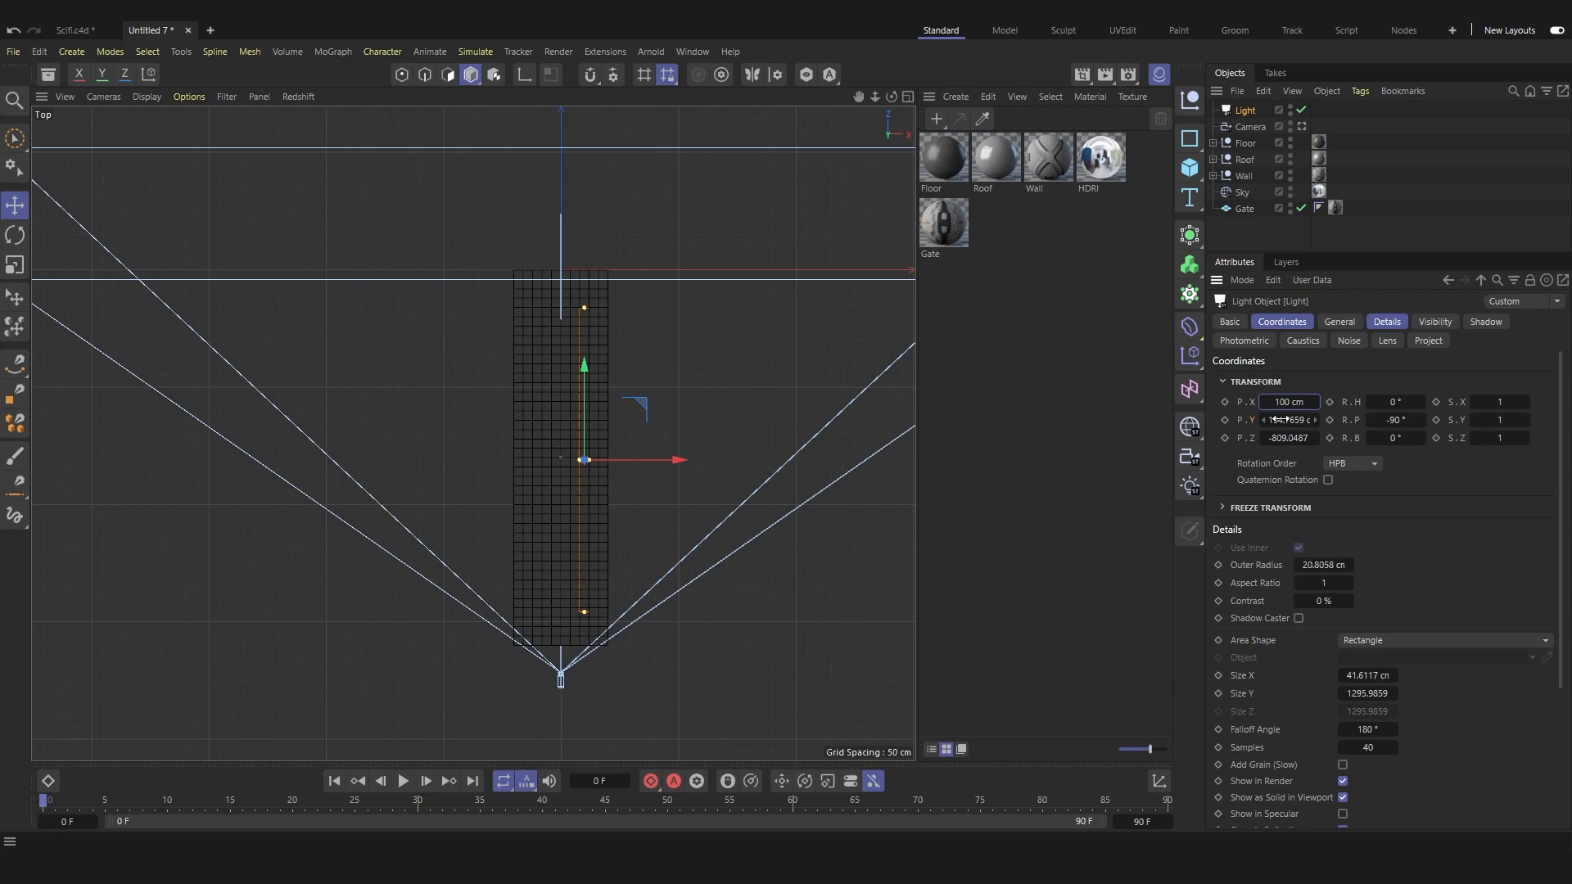
Narrow the area light to about 31 cm and place a duplicate of it at X -100 cm.
scroll(553, 392, "up", 2)
scroll(553, 399, "up", 1)
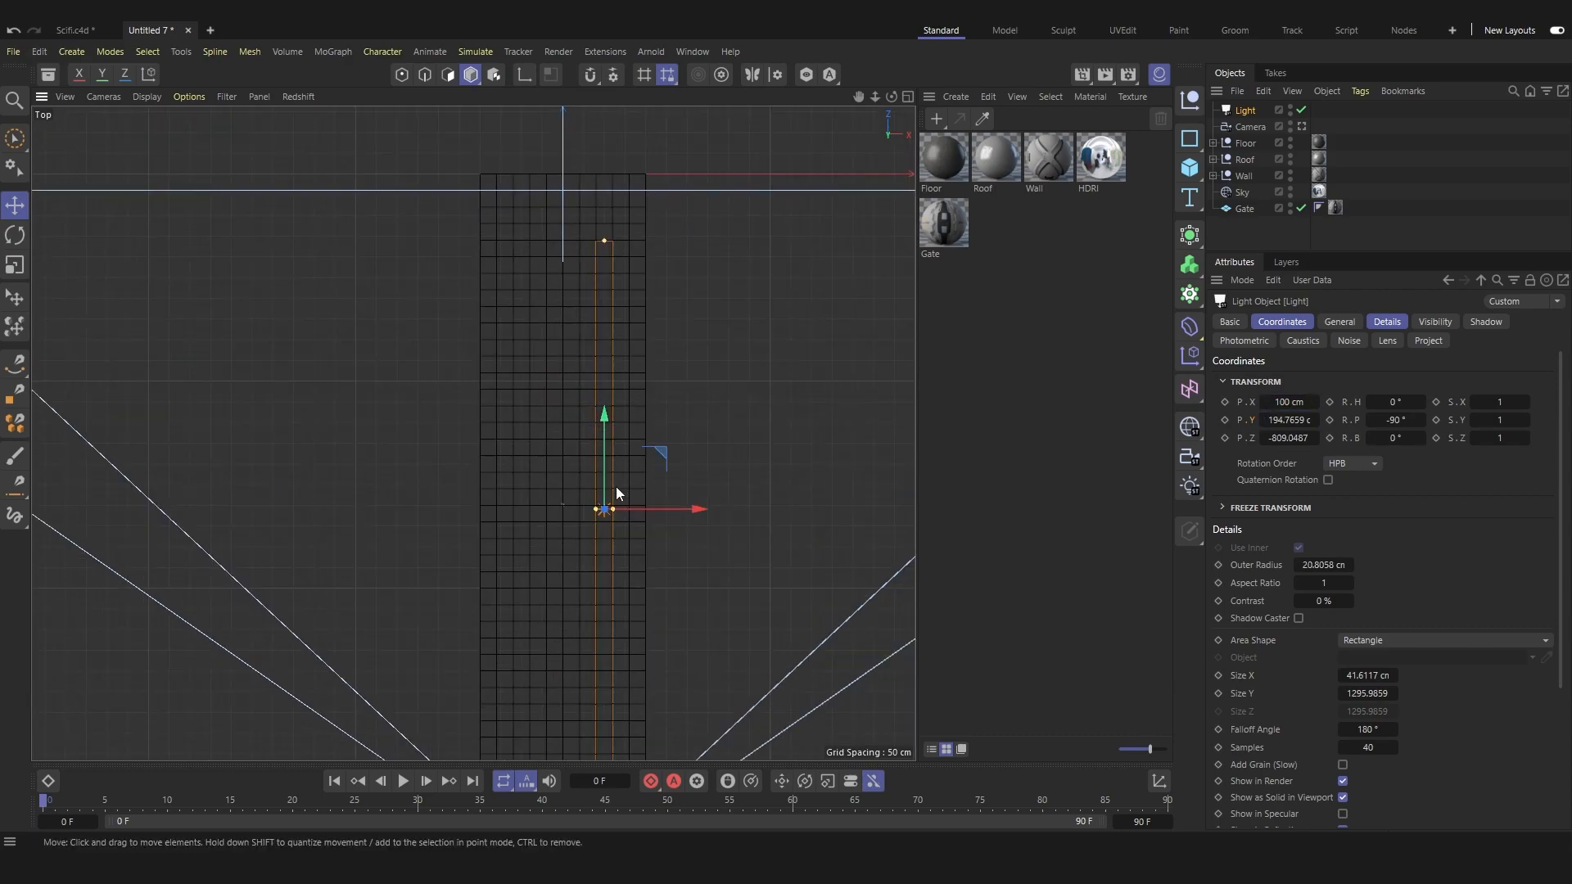
left_click_drag(615, 508, 611, 509)
left_click(1285, 402)
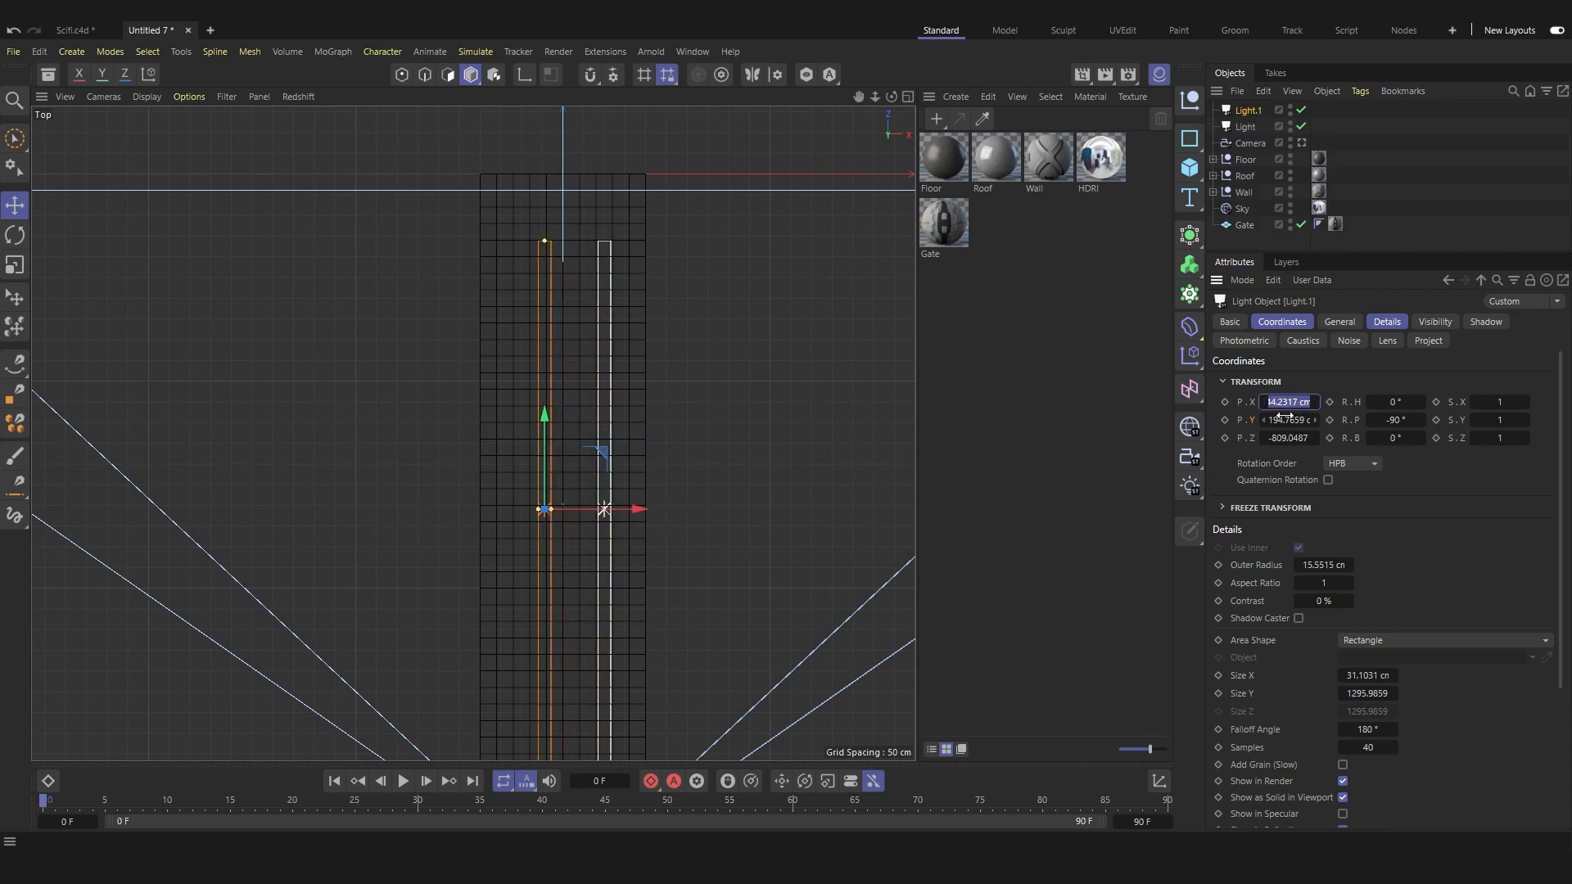
key("Return")
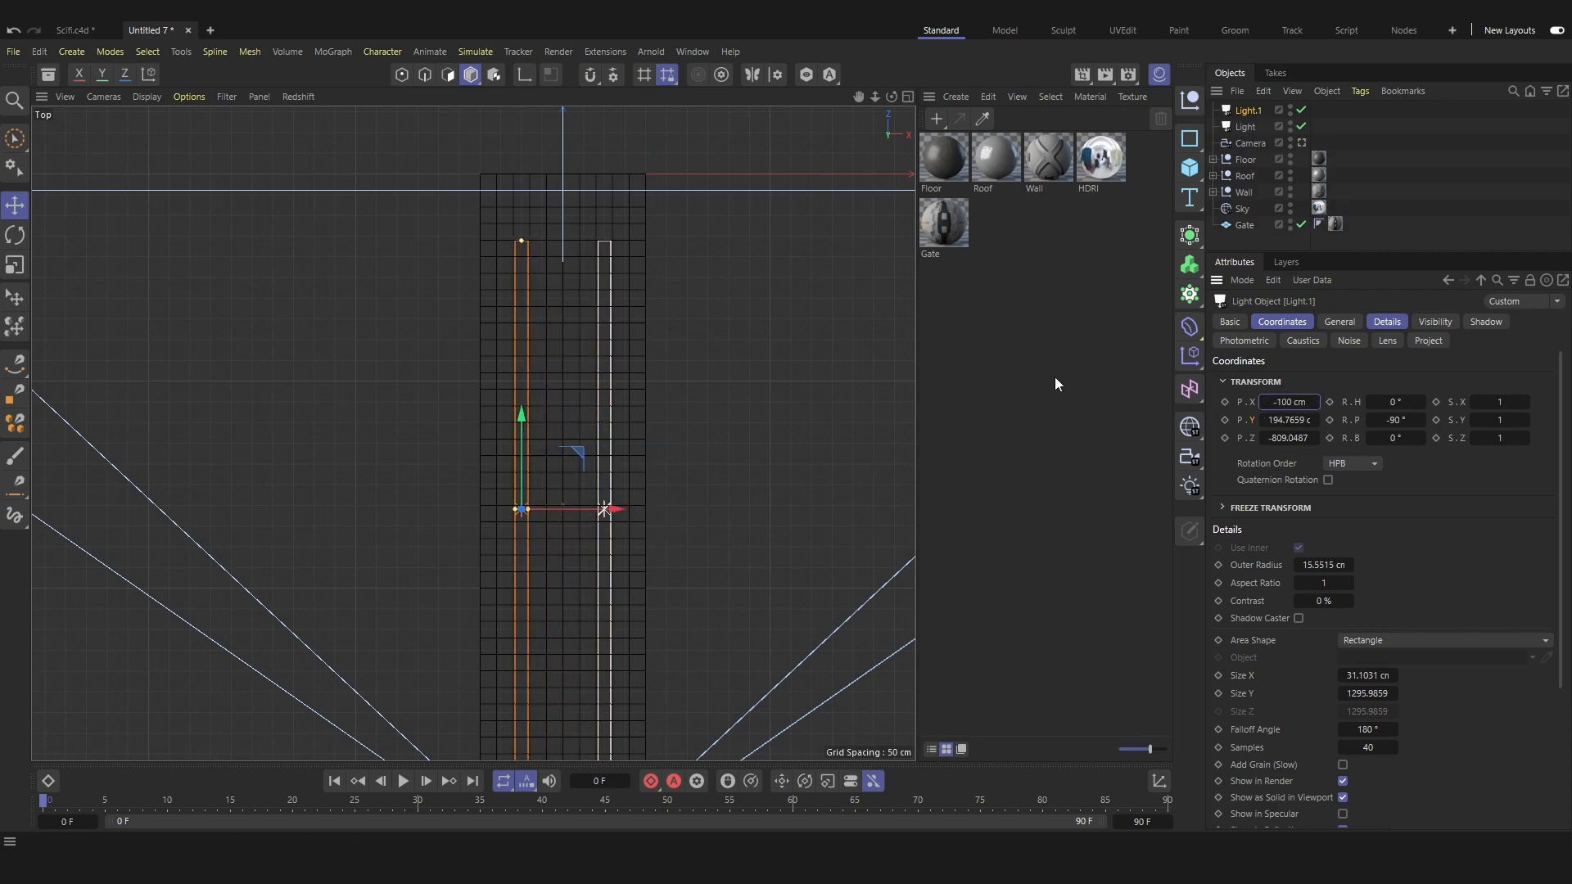
Select both area lights and raise them in the front view to about Y 398 cm, at the roof's height.
middle_click(772, 329)
middle_click(442, 301)
scroll(397, 536, "up", 5)
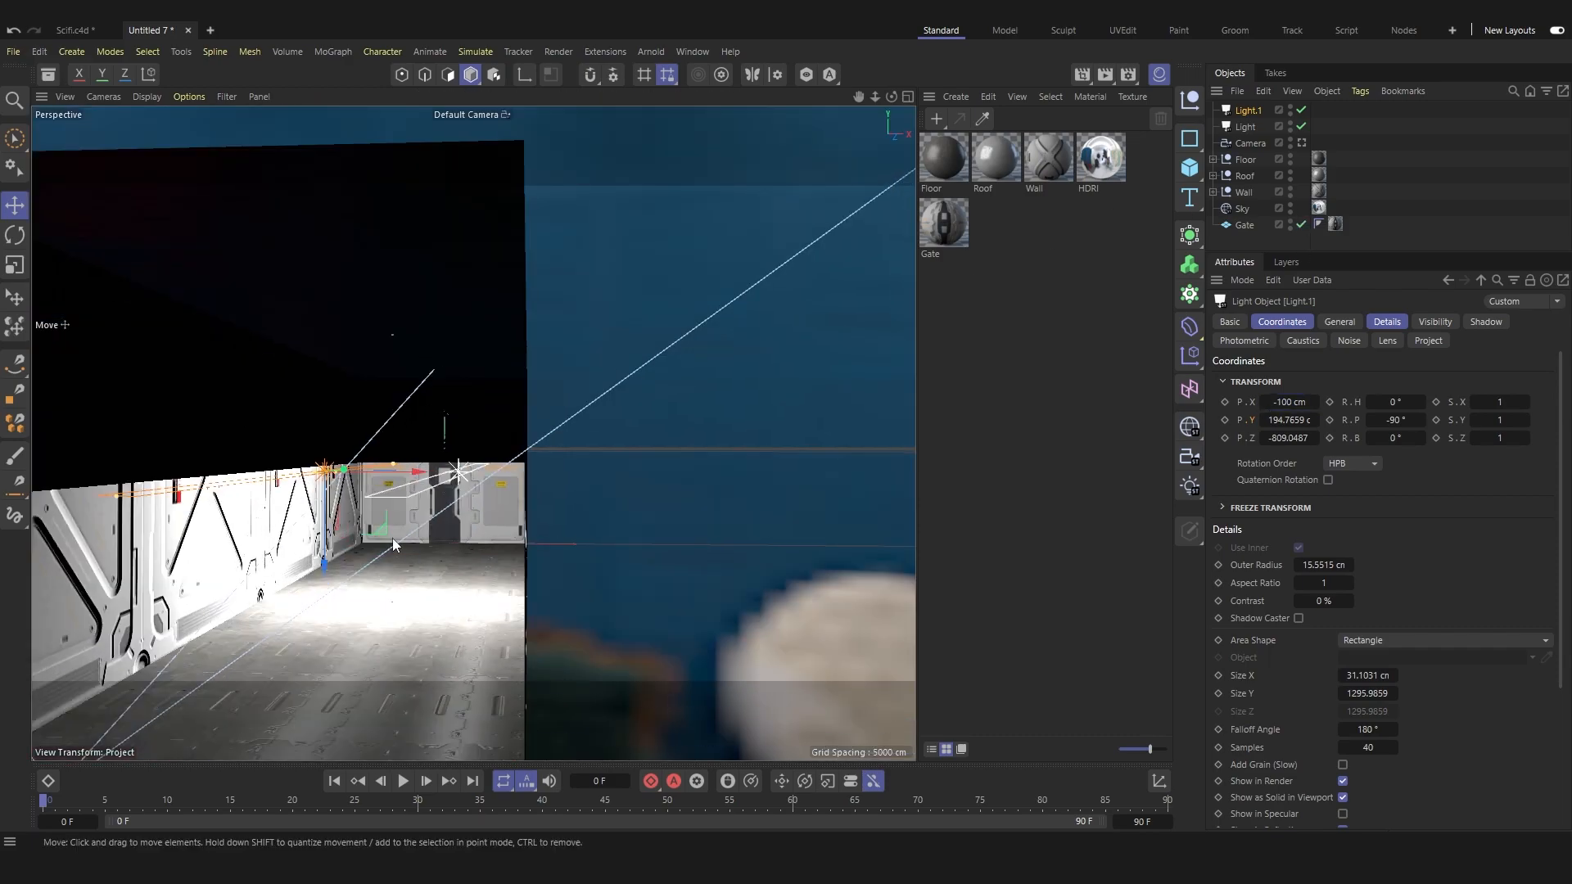
left_click_drag(397, 523, 429, 497, "alt")
key("ctrl+shift+z")
mouse_move(512, 534)
left_mouse_down("alt")
mouse_move(489, 557)
mouse_move(539, 516)
mouse_move(520, 518)
left_mouse_up("alt")
middle_click(687, 435)
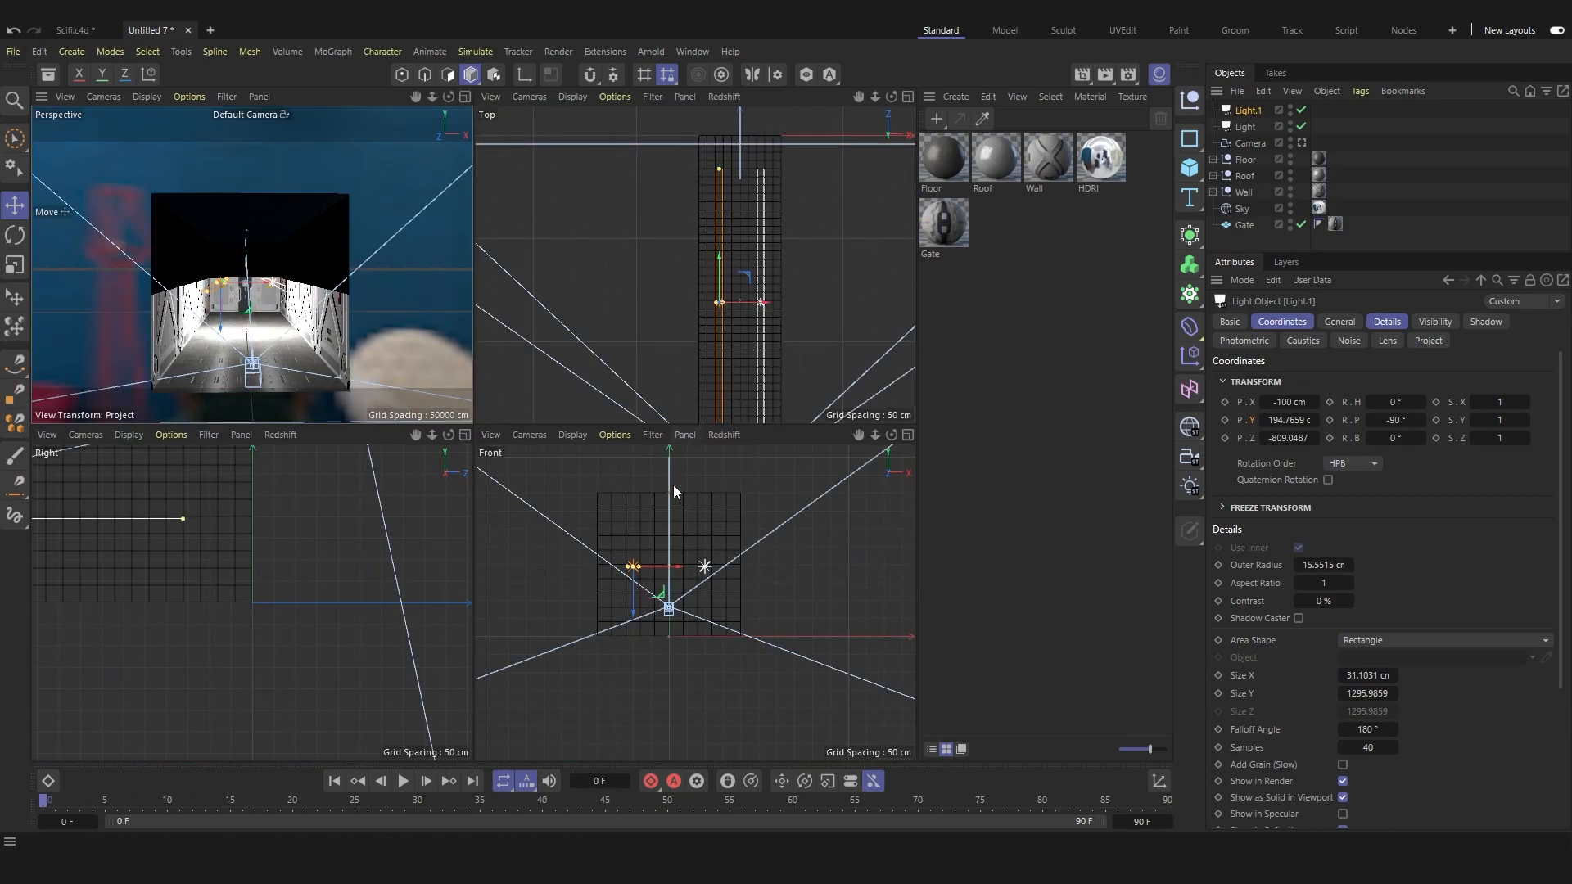
middle_click(679, 469)
left_click_drag(1269, 144, 1243, 127)
scroll(398, 294, "up", 3)
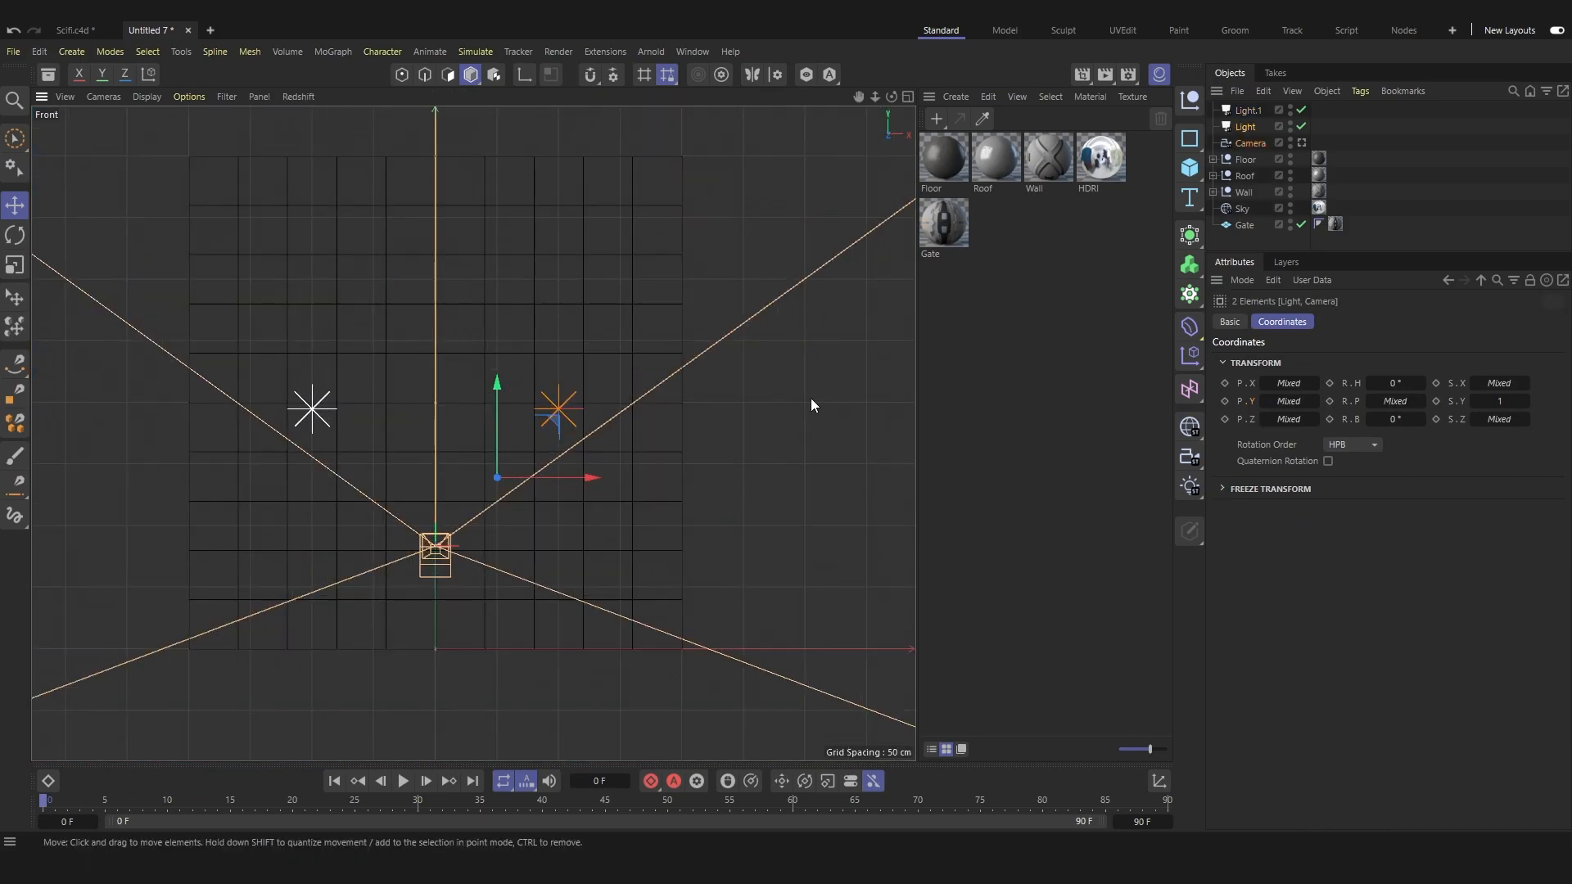
left_click(1242, 126)
left_click(1242, 112, "shift")
scroll(460, 379, "up", 2)
middle_click_drag(460, 379, 523, 459, "alt")
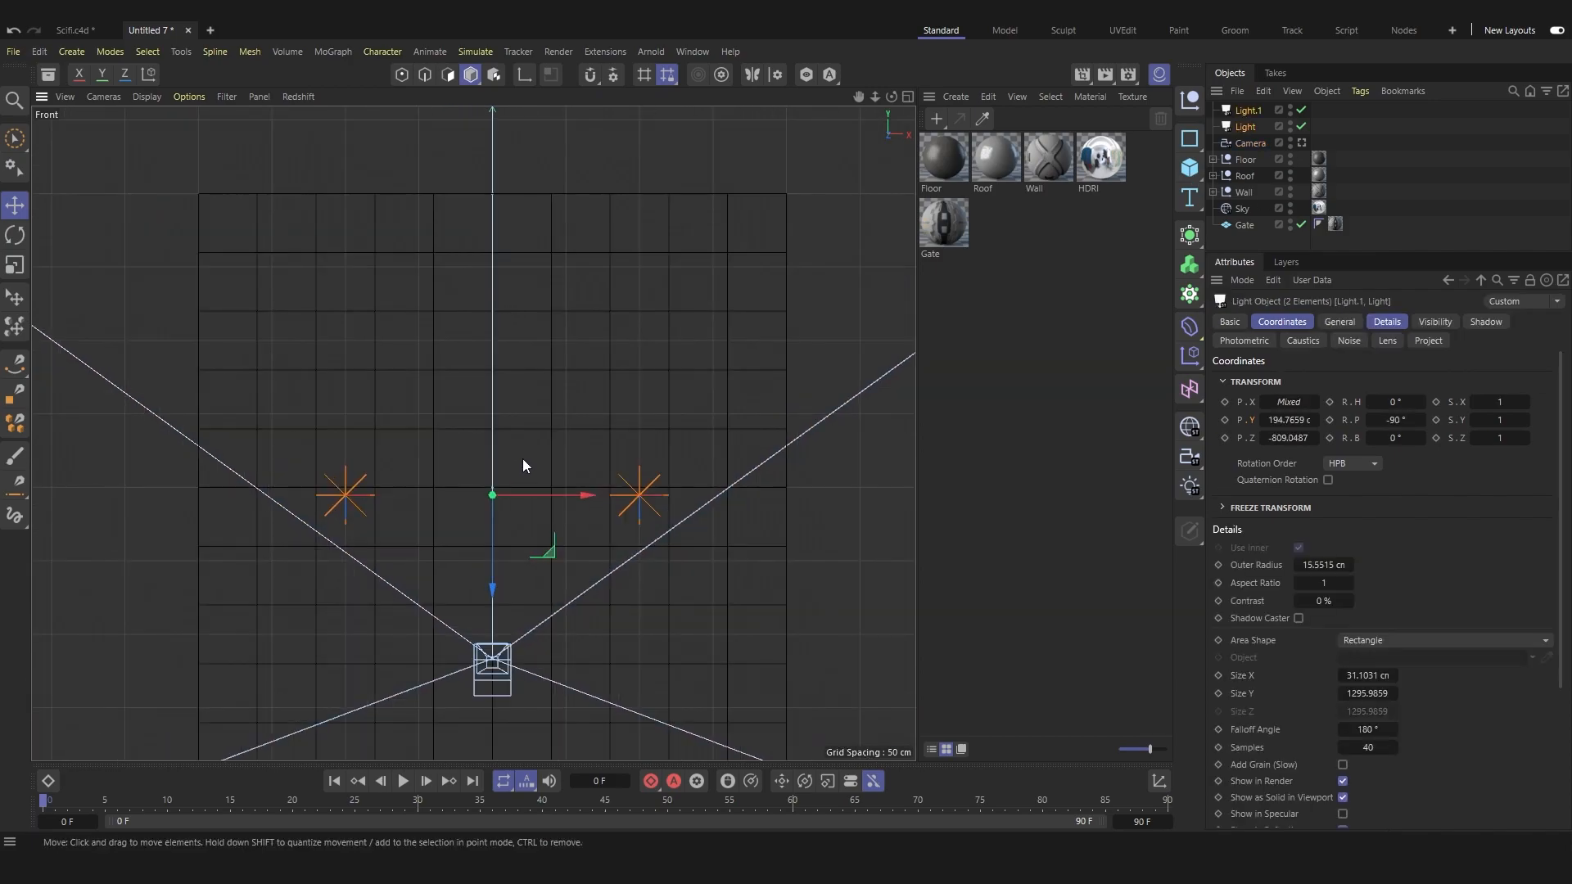
left_click_drag(494, 578, 500, 273)
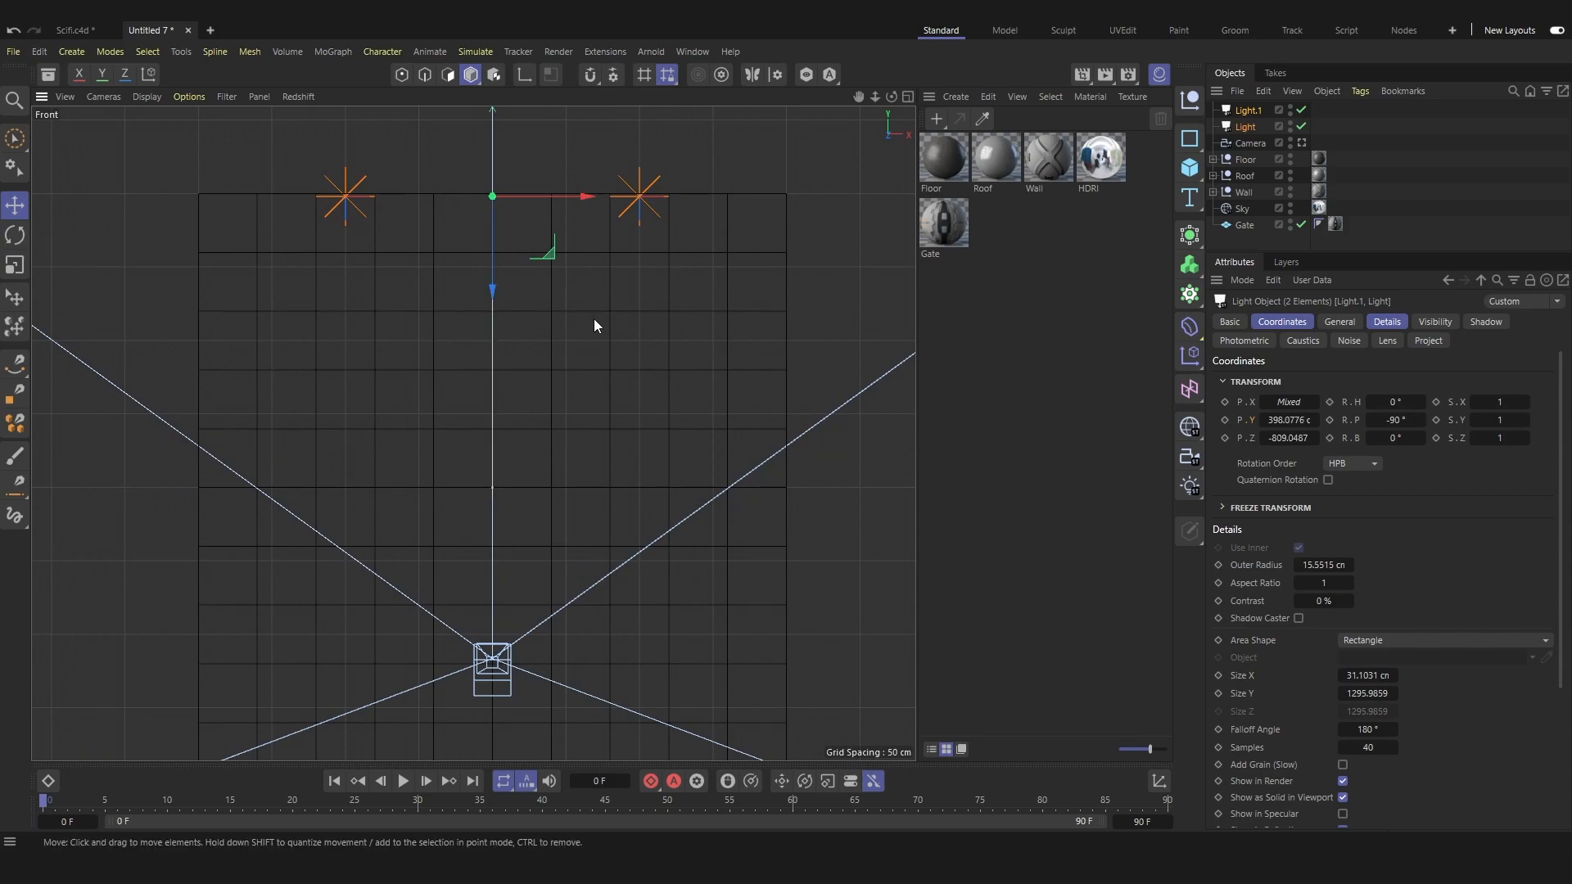
Look through the scene camera and render the lit corridor in the Picture Viewer.
middle_click(593, 320)
middle_click(345, 293)
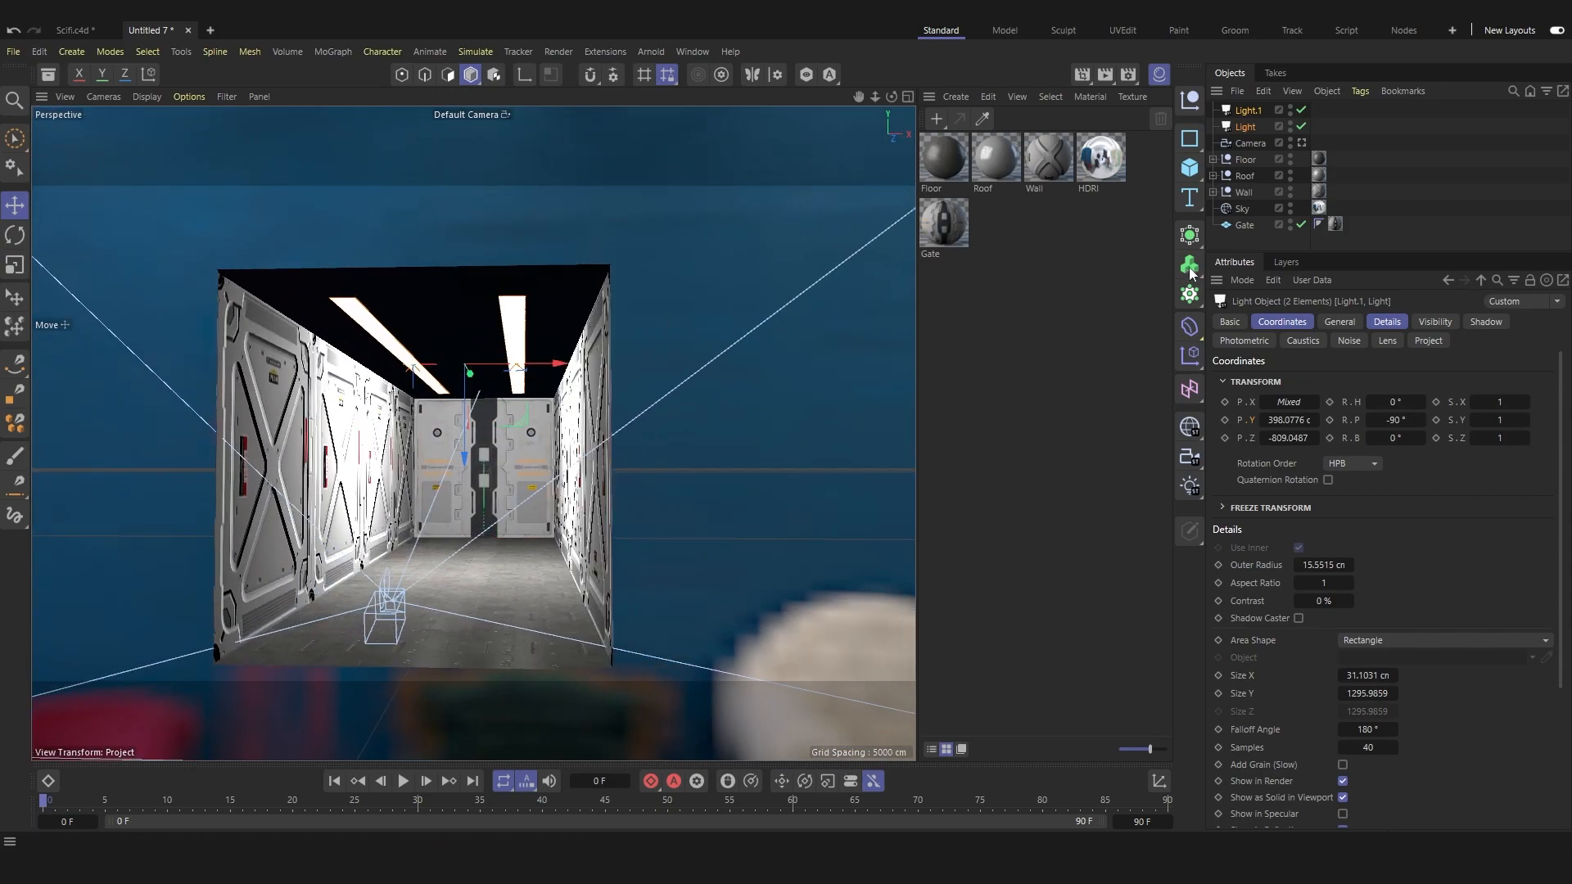
left_click(1228, 246)
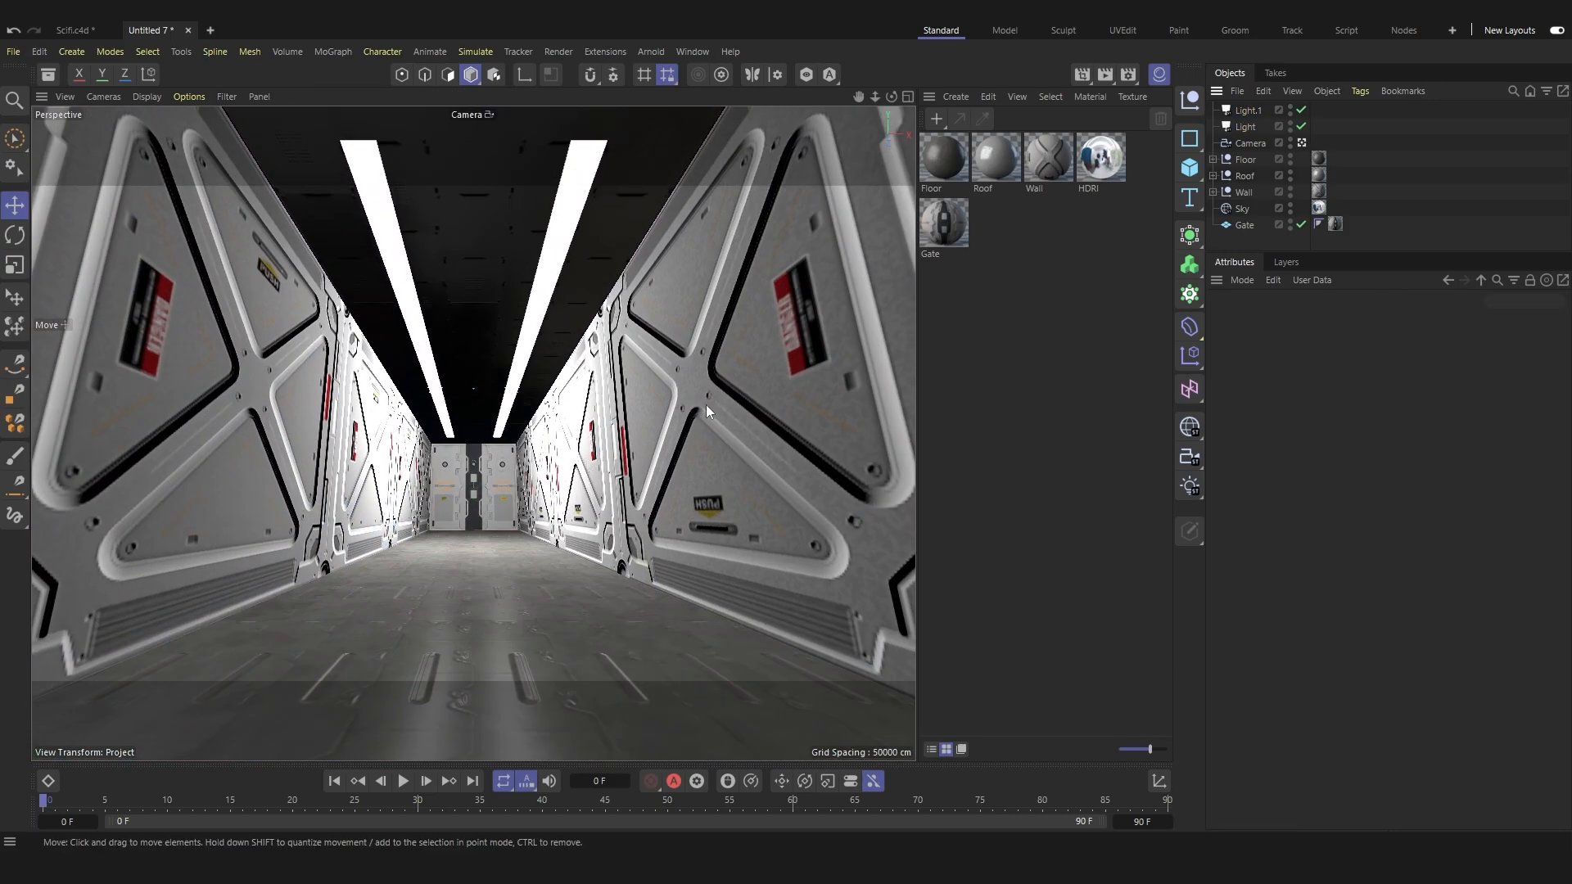
left_click(1105, 77)
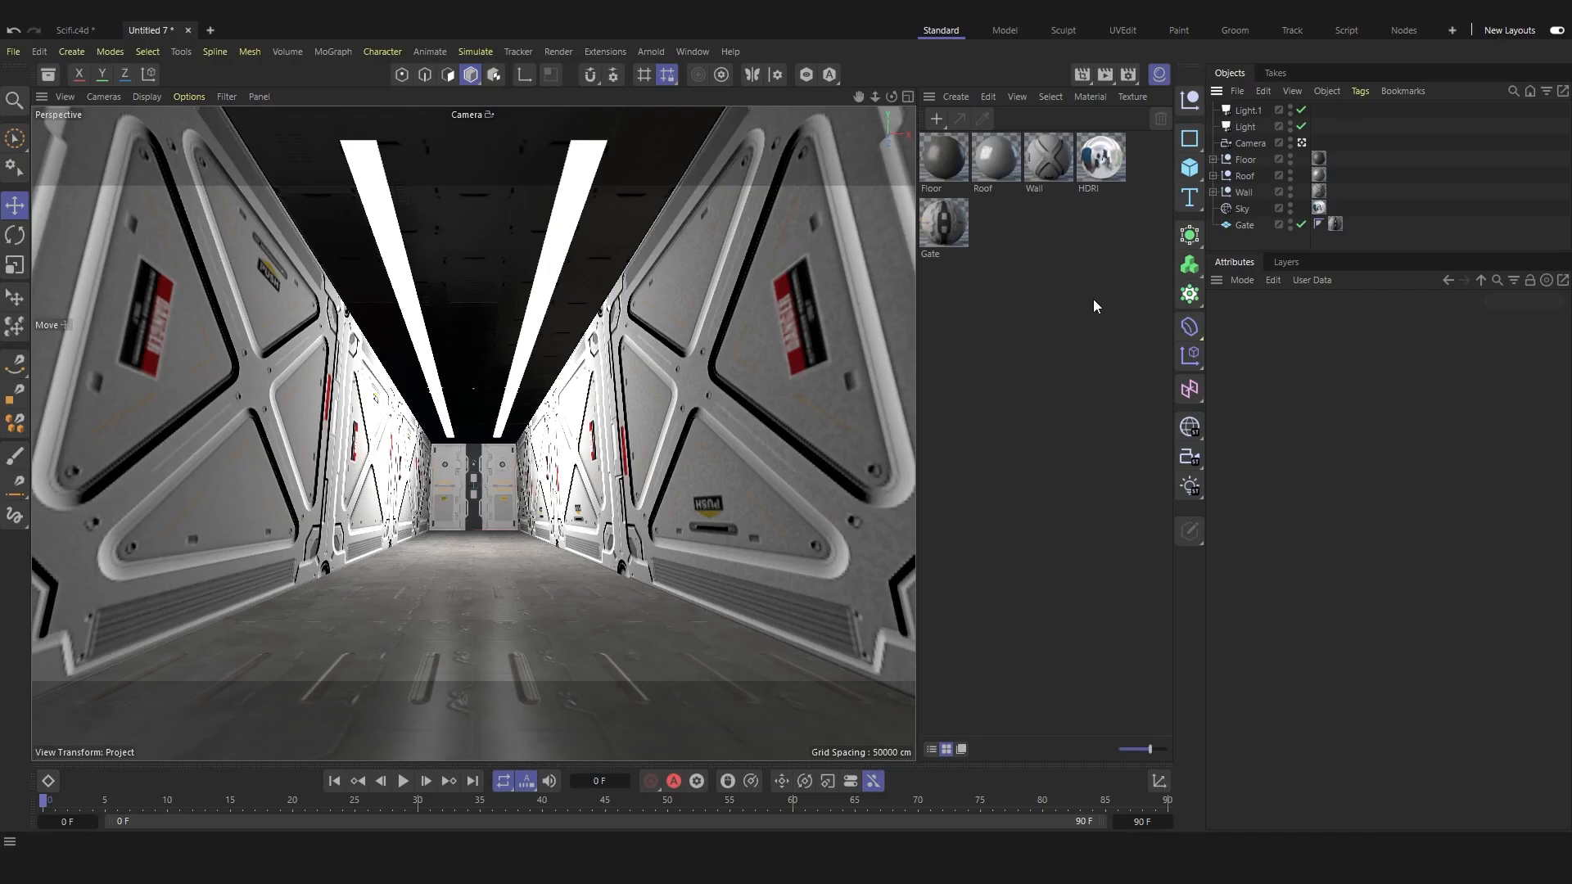
Leave the camera view, select the four right-hand wall planes and set their X position to 200 cm.
left_click(1212, 192)
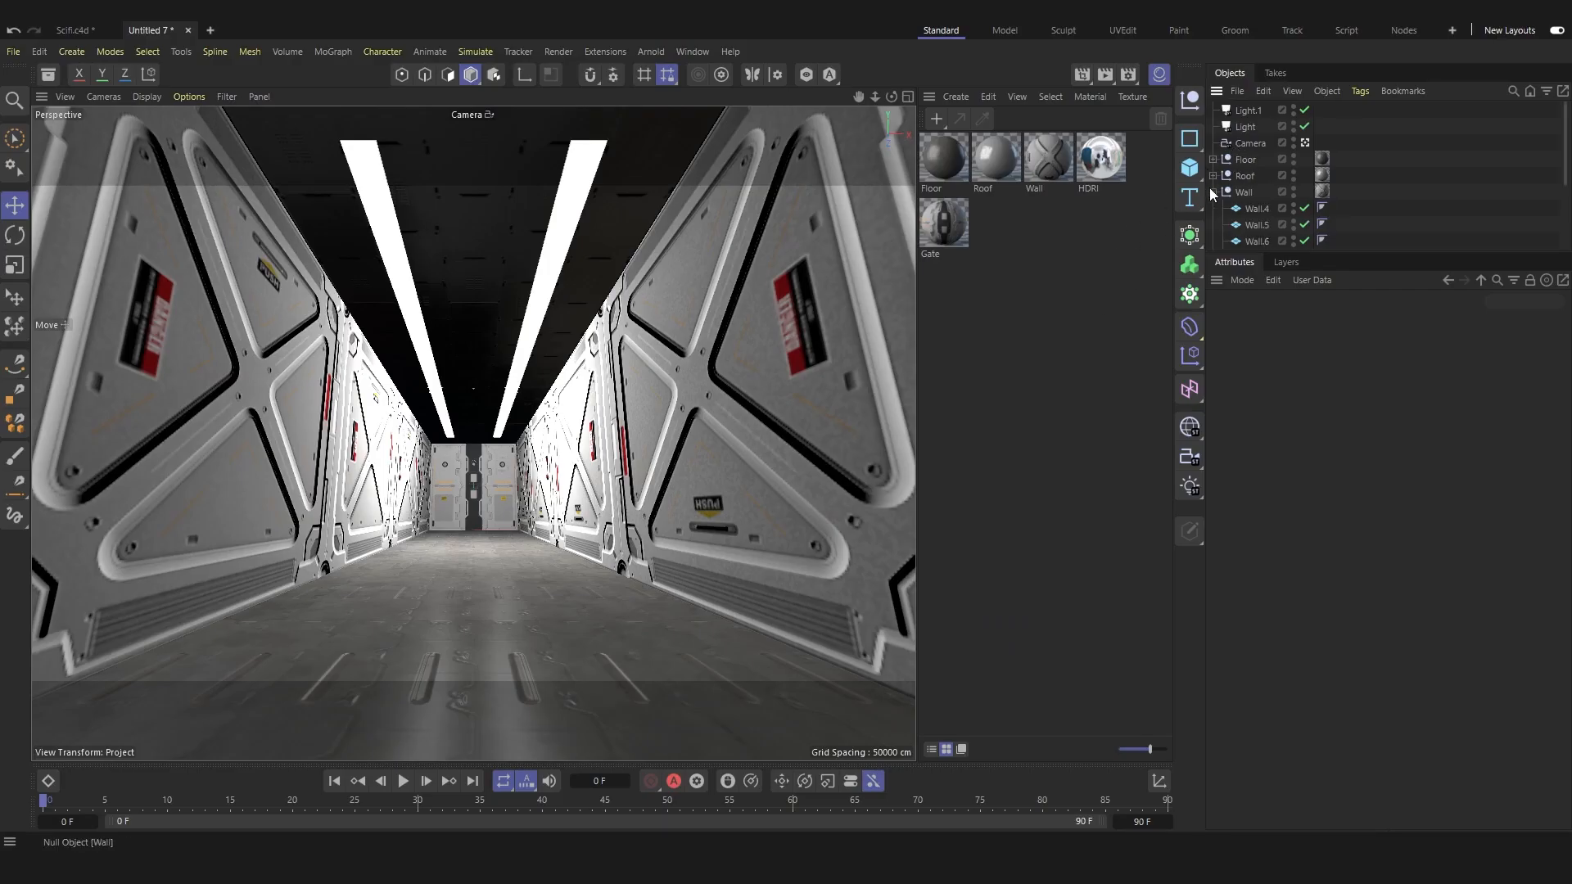
left_click(559, 456, "shift")
left_click(534, 468, "shift")
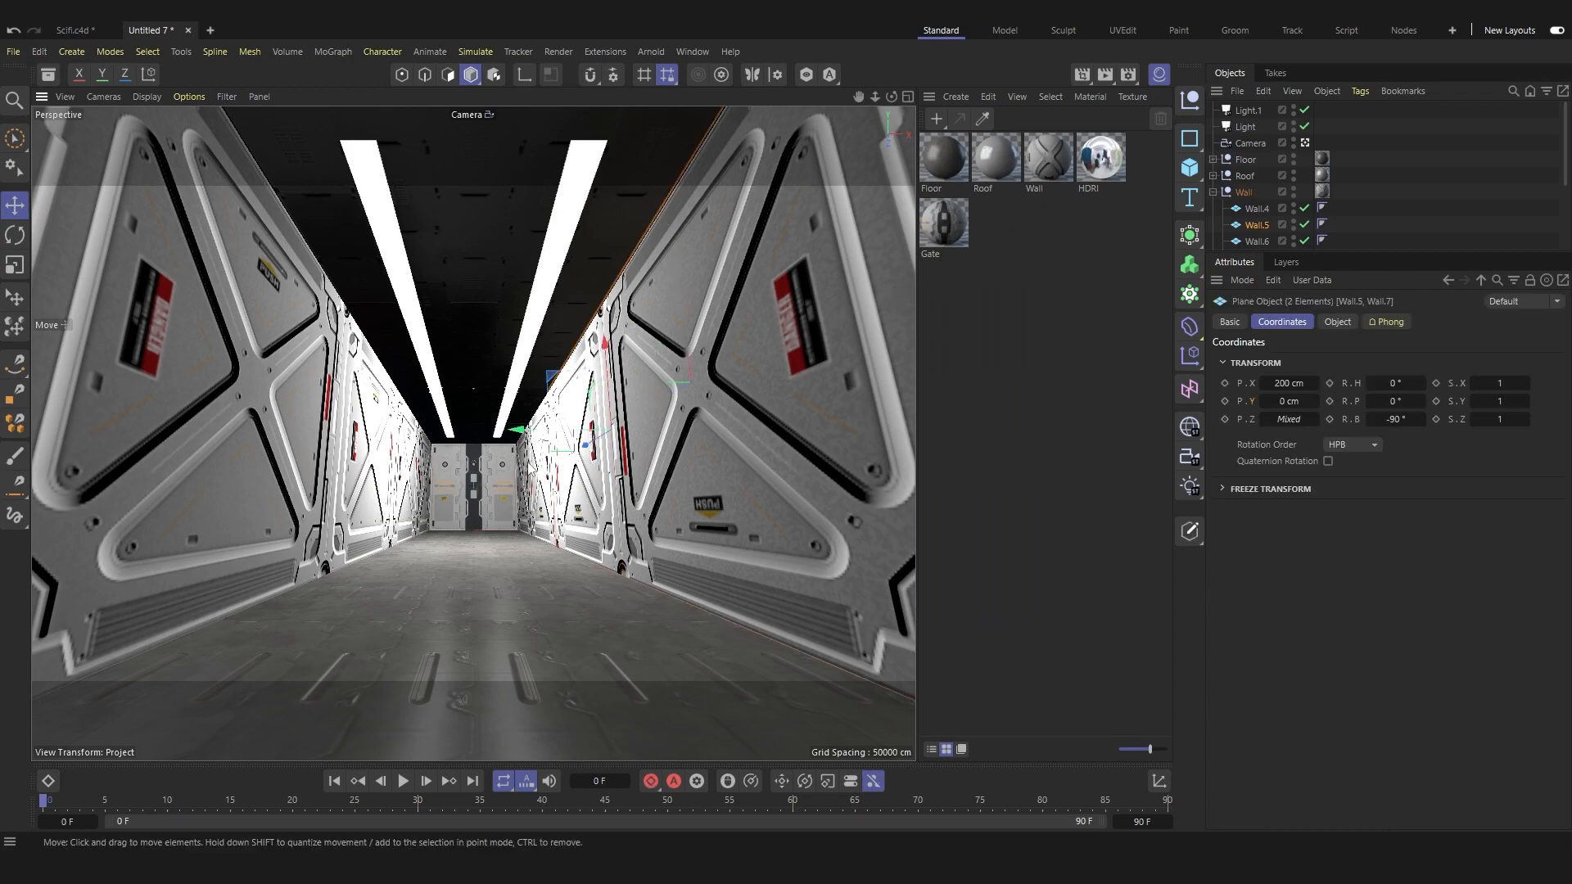
middle_click(689, 406)
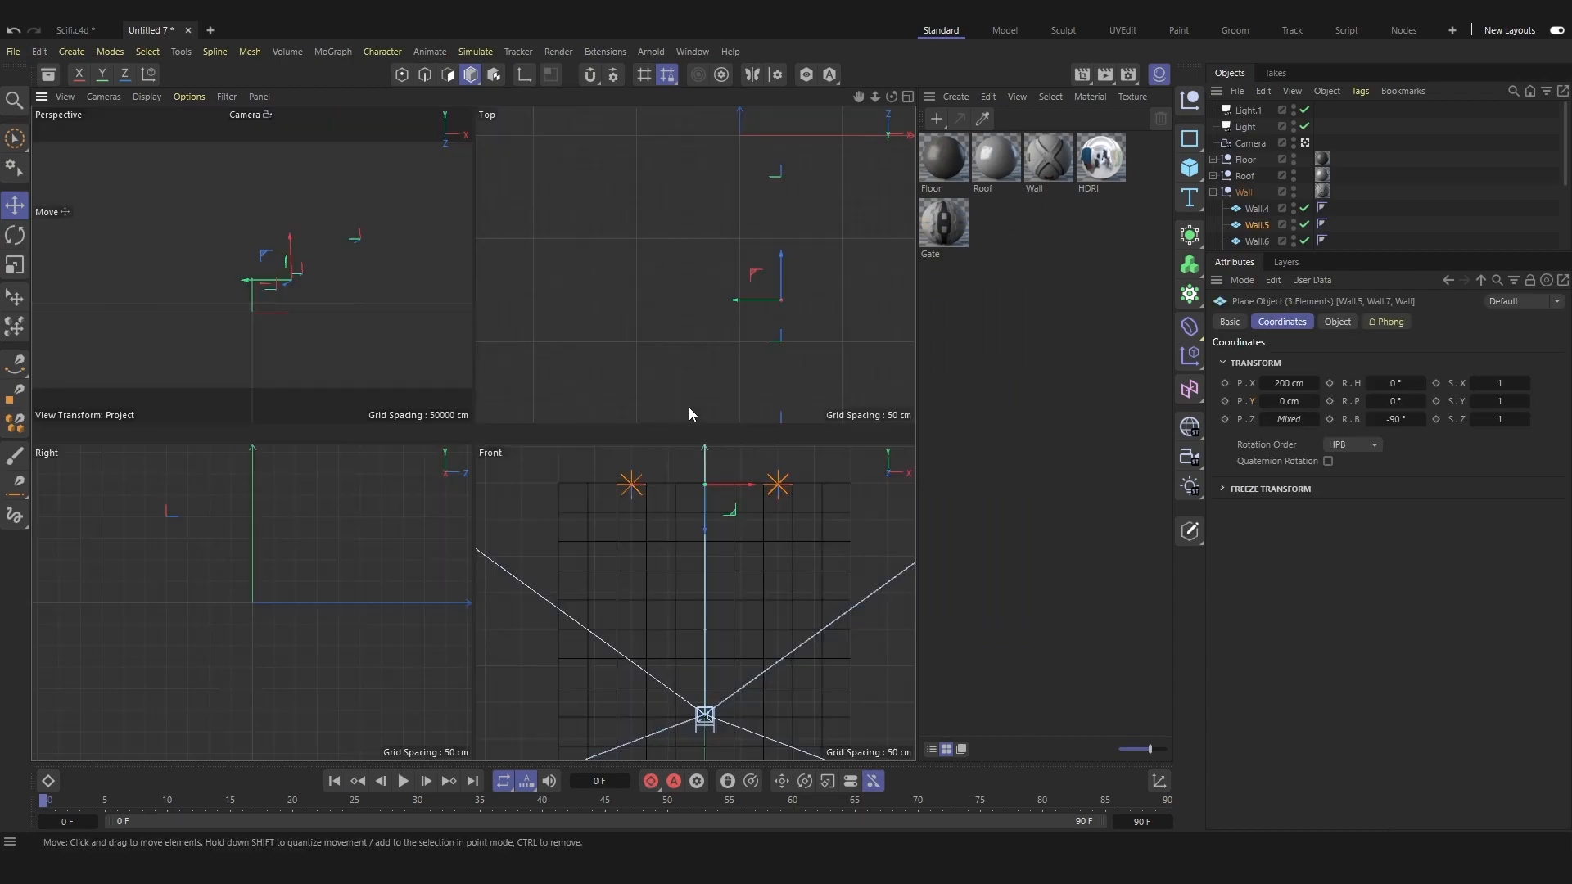
middle_click(683, 324)
scroll(679, 327, "down", 2)
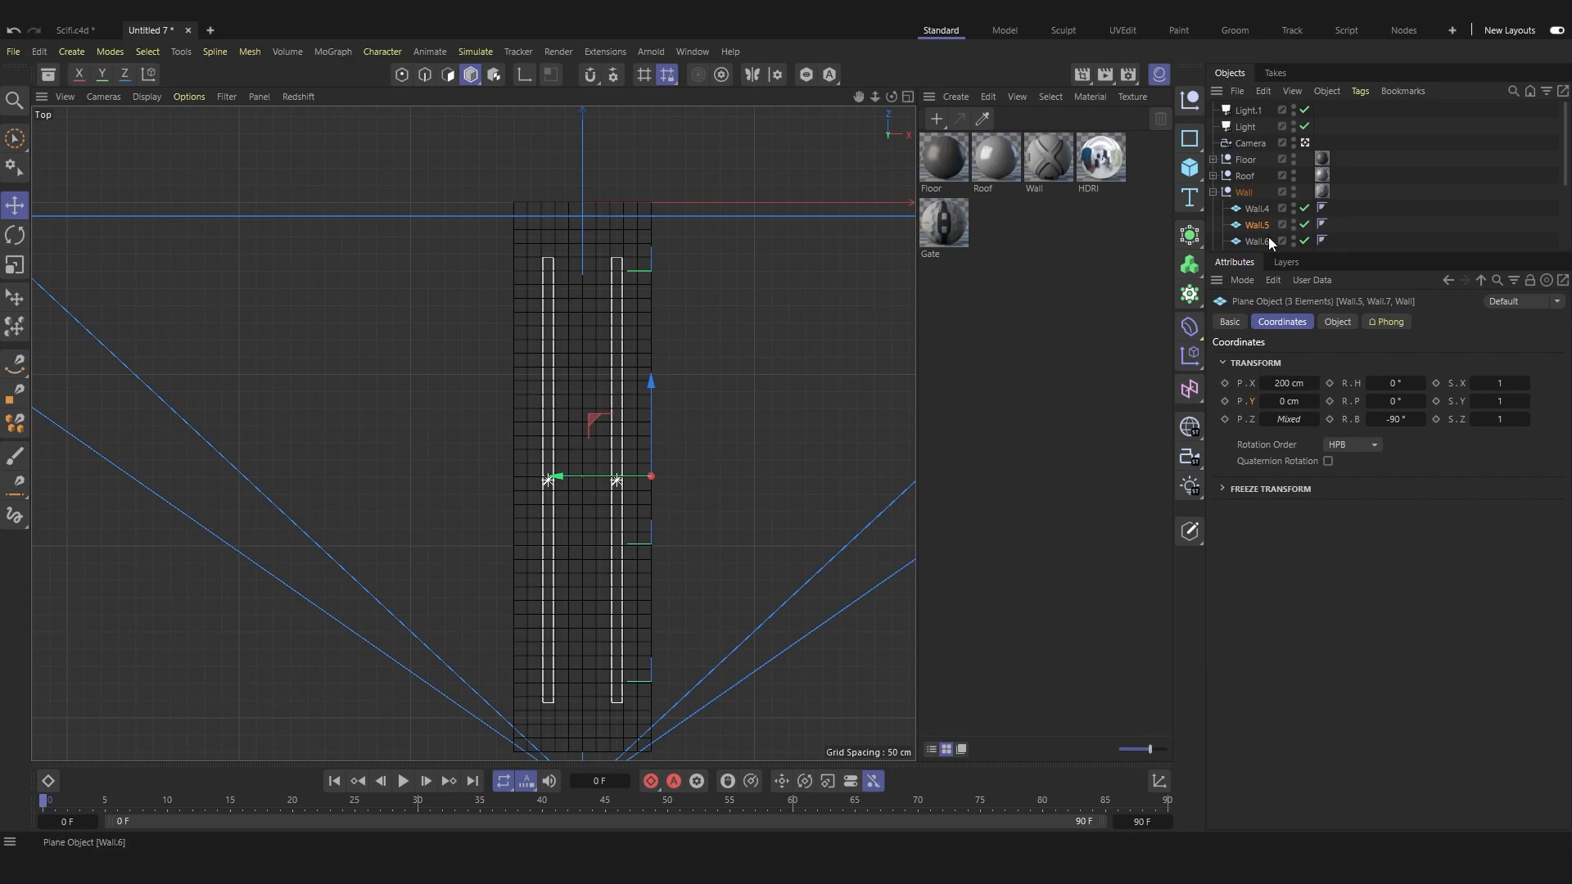
scroll(1268, 239, "down", 2)
middle_click(601, 336)
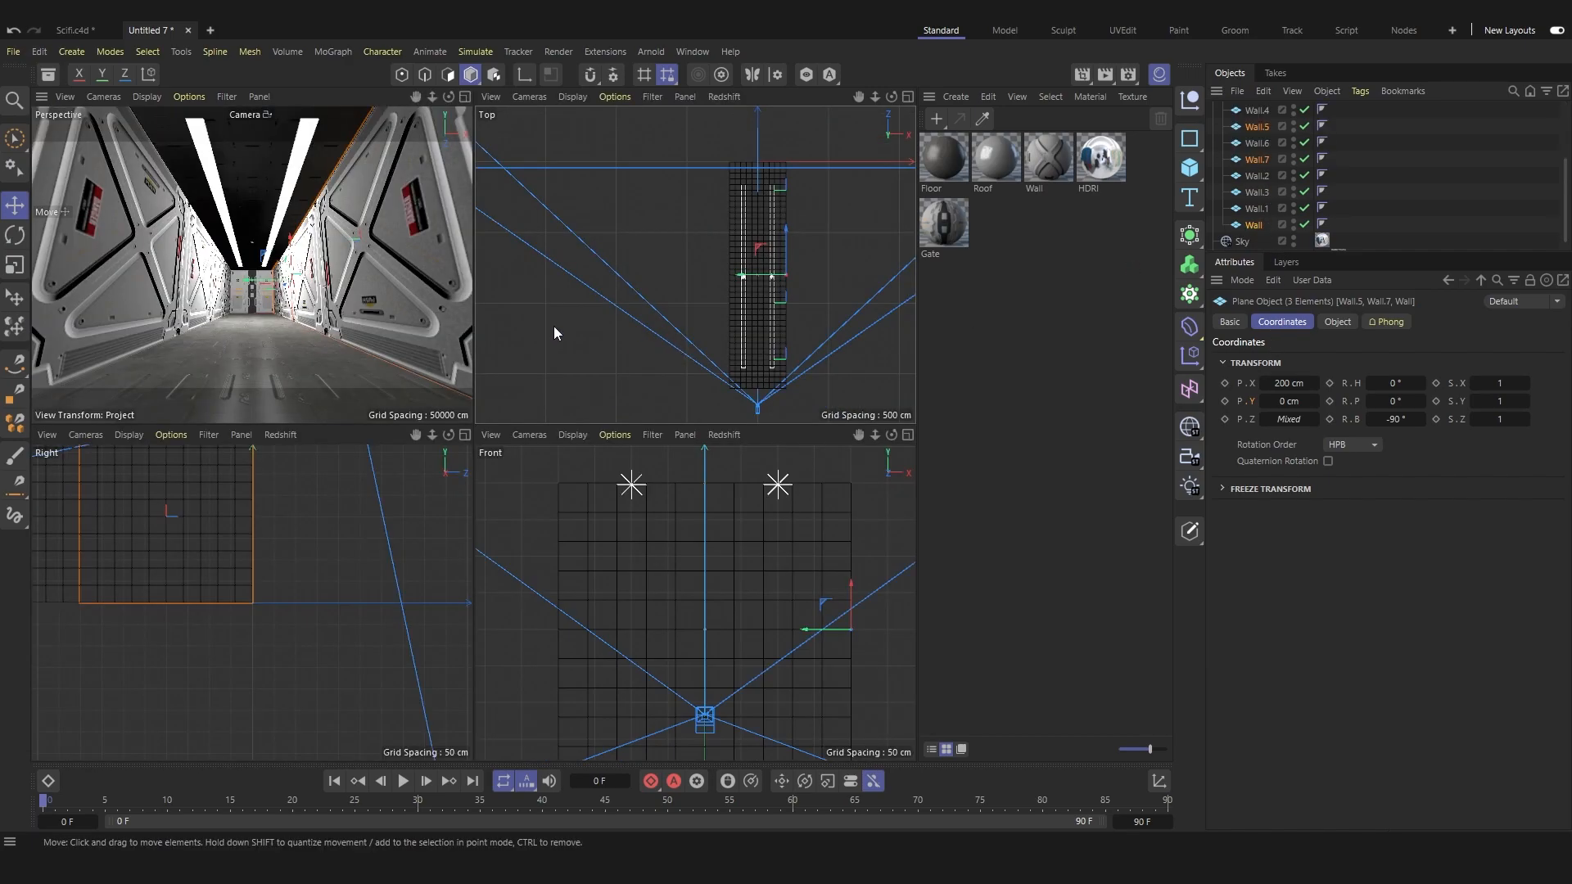
middle_click(426, 296)
scroll(1245, 201, "up", 2)
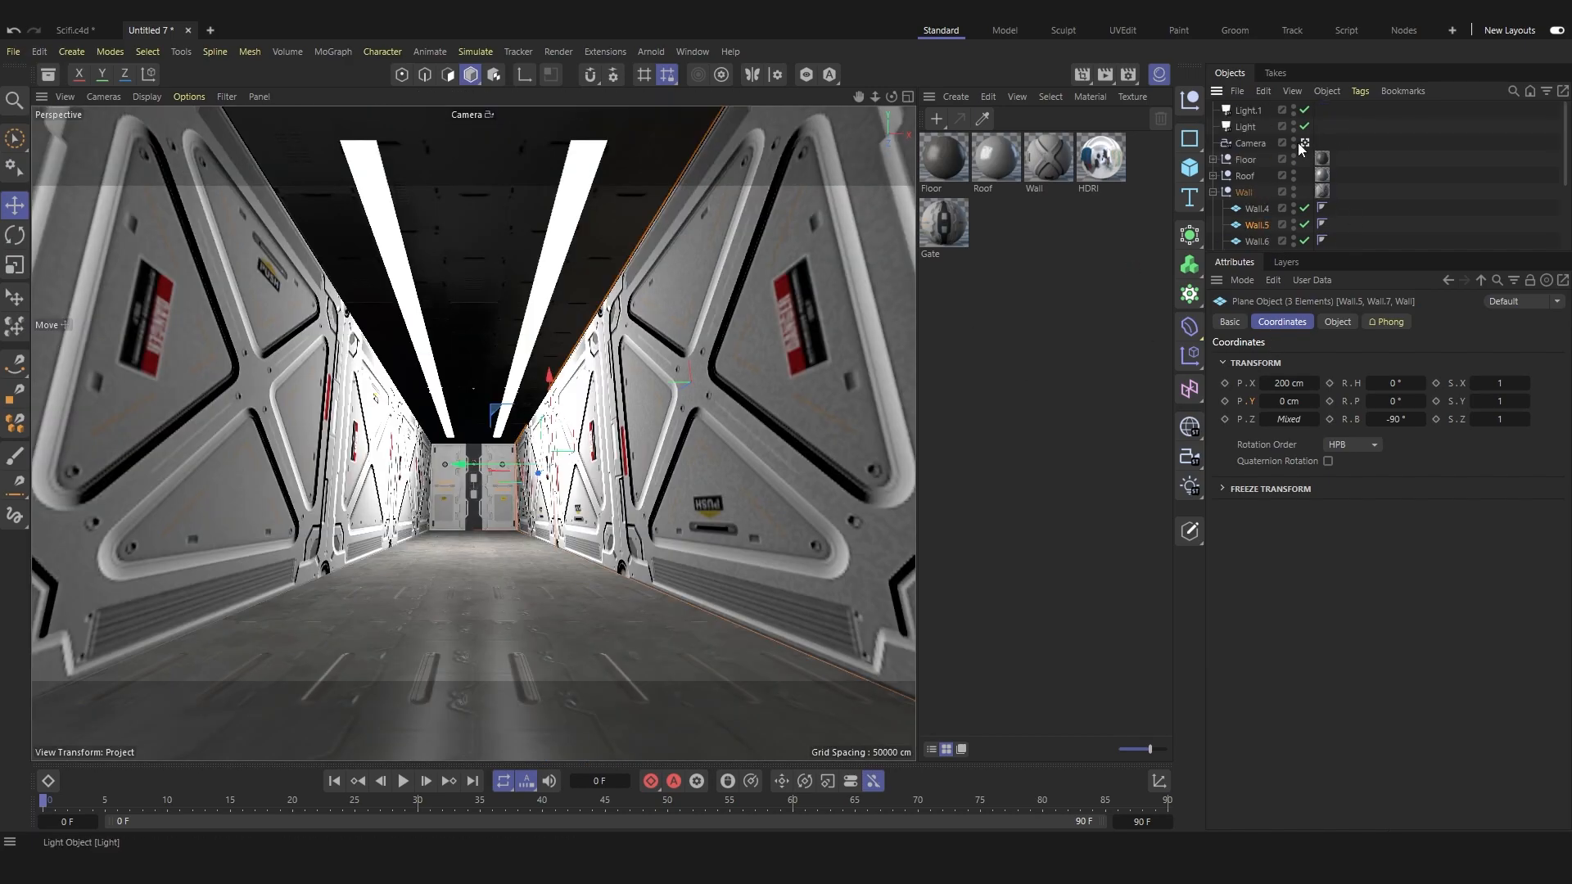
left_click(1305, 143)
left_click_drag(721, 393, 473, 421, "alt")
left_click(581, 447, "shift")
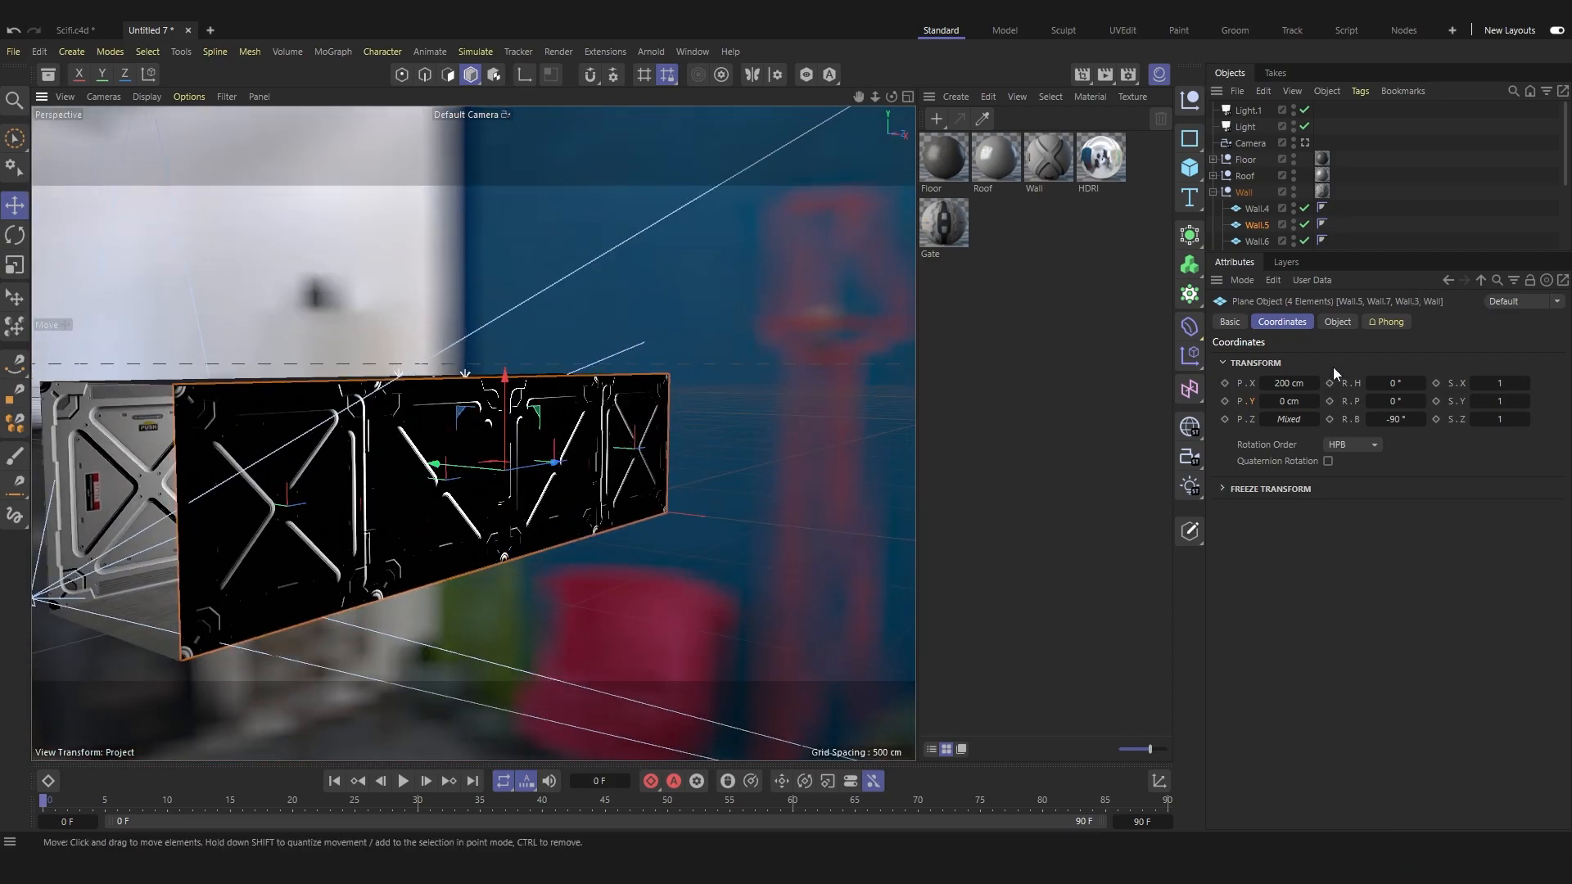
left_click_drag(1302, 387, 1299, 387)
left_click(1302, 387)
type("200")
key("Return")
Select the four left-hand wall planes and open their X position for editing.
left_click_drag(423, 376, 786, 409, "alt")
left_click(514, 482)
left_click(424, 480, "shift")
left_click(370, 458, "shift")
left_click(329, 442, "shift")
left_click(1310, 385)
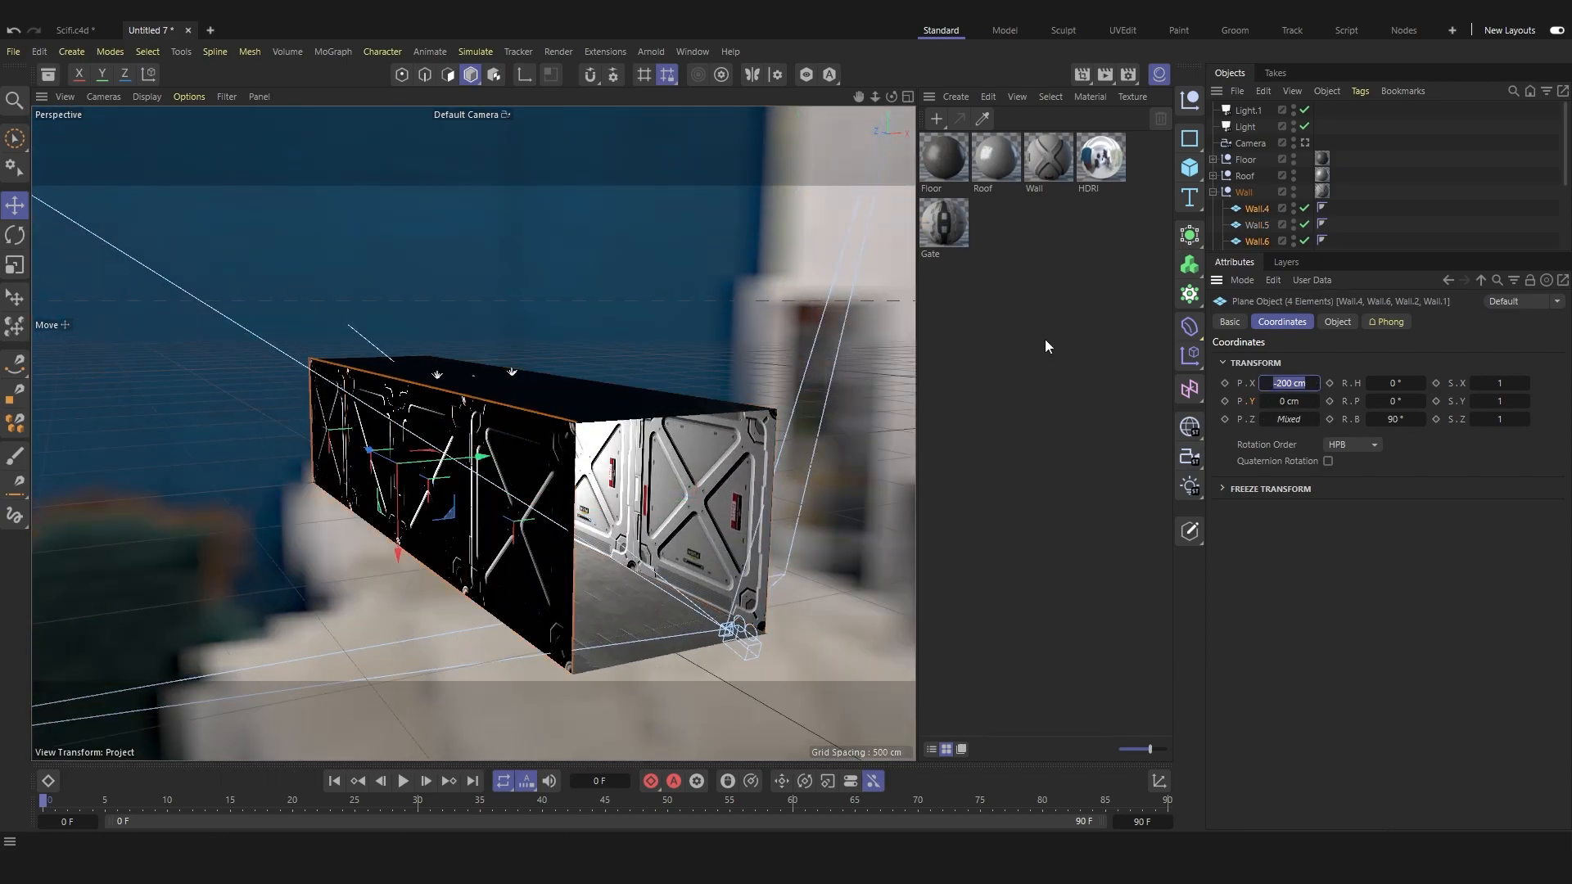
left_click_drag(607, 348, 568, 417, "alt")
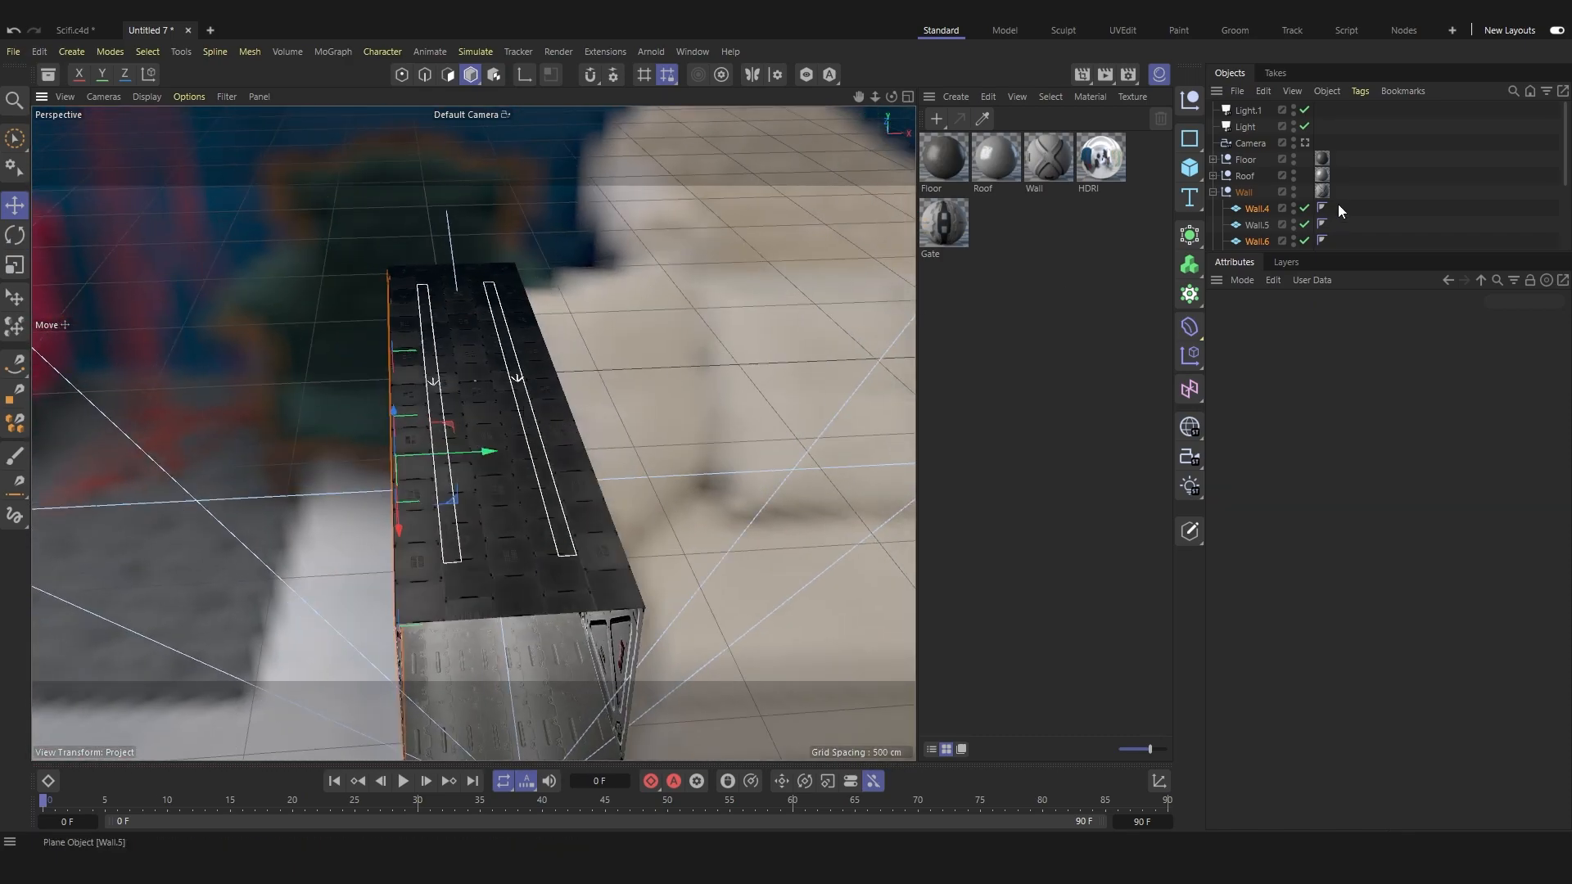
left_click(504, 517)
left_click(479, 429, "shift")
left_click(464, 344, "shift")
left_click(467, 283, "shift")
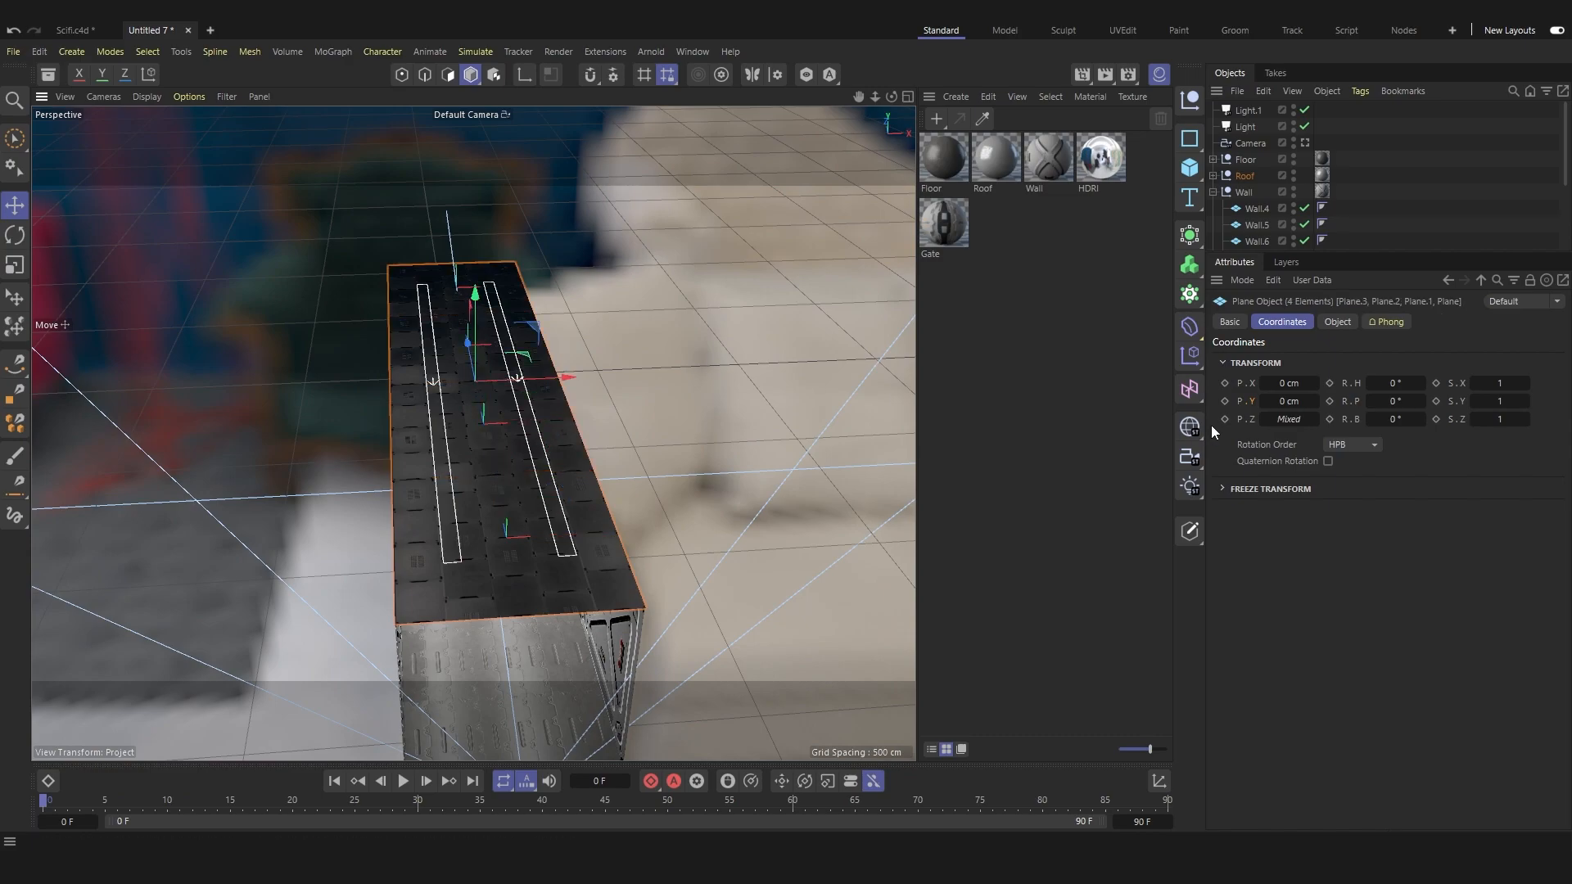
left_click(704, 381)
Select the four roof planes and set their width to 407 cm.
mouse_move(704, 383)
left_mouse_down("alt")
mouse_move(677, 379)
mouse_move(691, 396)
left_mouse_up("alt")
left_click(501, 514)
left_click(507, 446, "shift")
left_click(478, 371, "shift")
left_click(459, 311, "shift")
left_click(1338, 322)
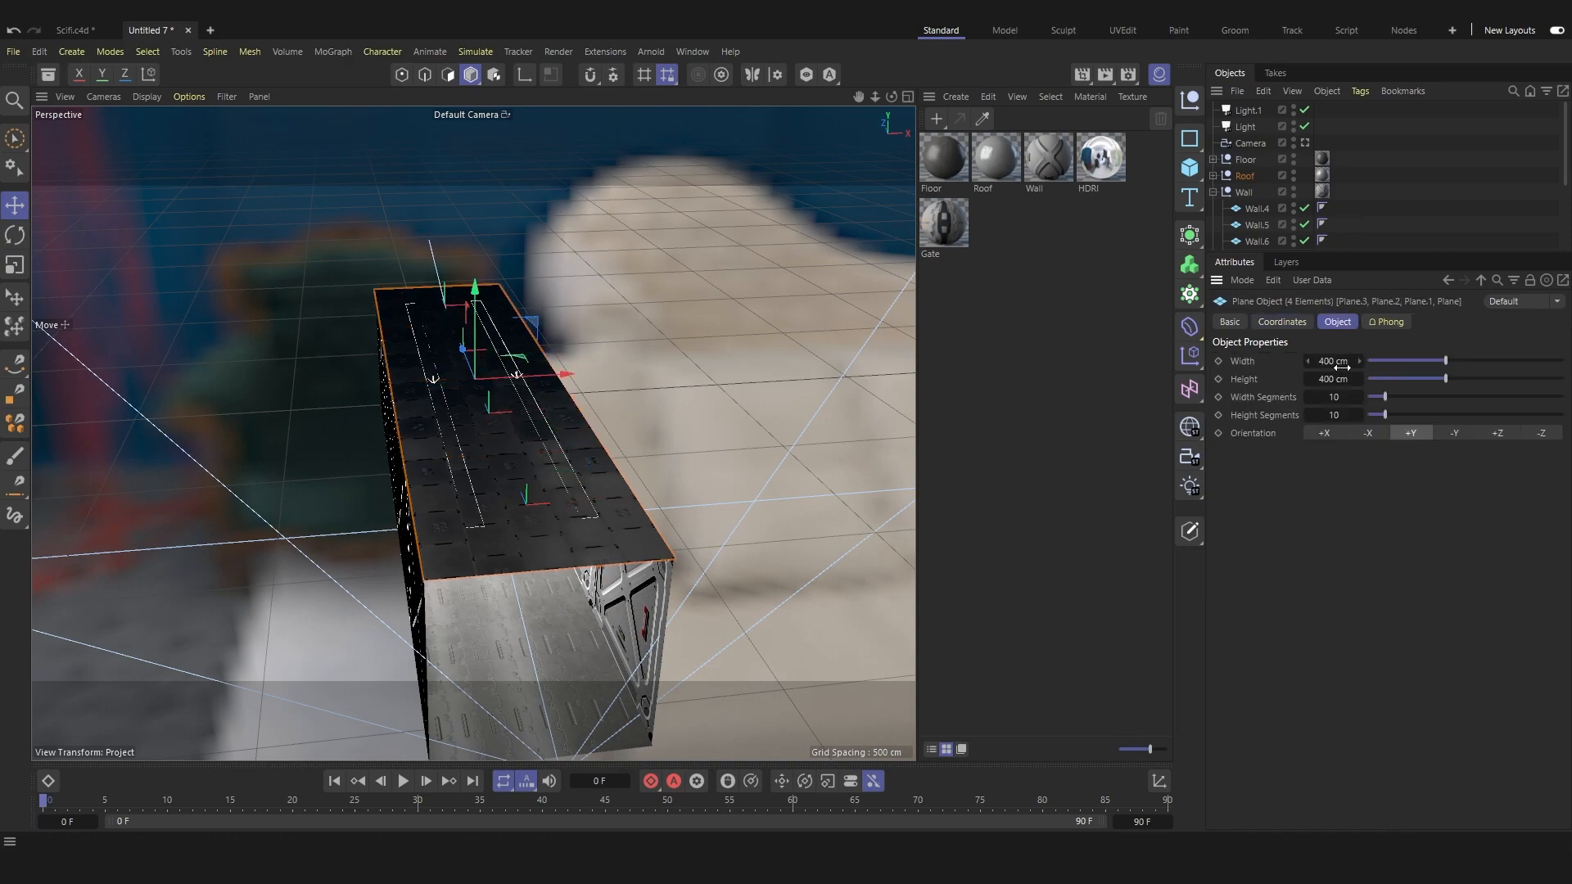
left_click(1332, 361)
type("408")
key("Return")
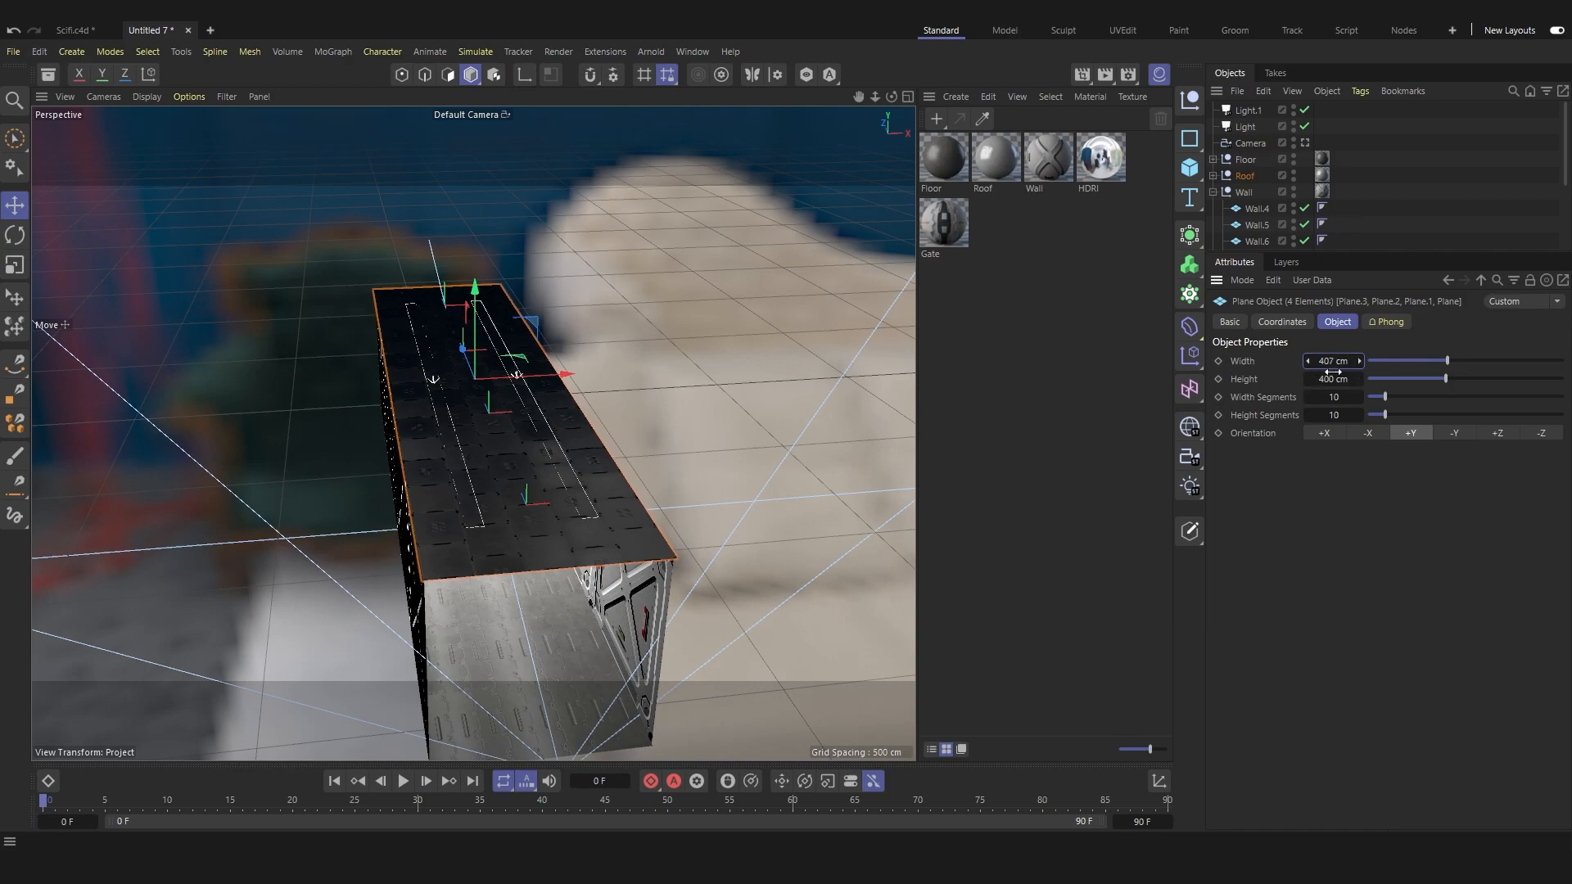
Collapse the Wall group, return to the camera view and render the corridor with the widened roof.
left_click(1213, 193)
left_click_drag(725, 341, 595, 413, "alt")
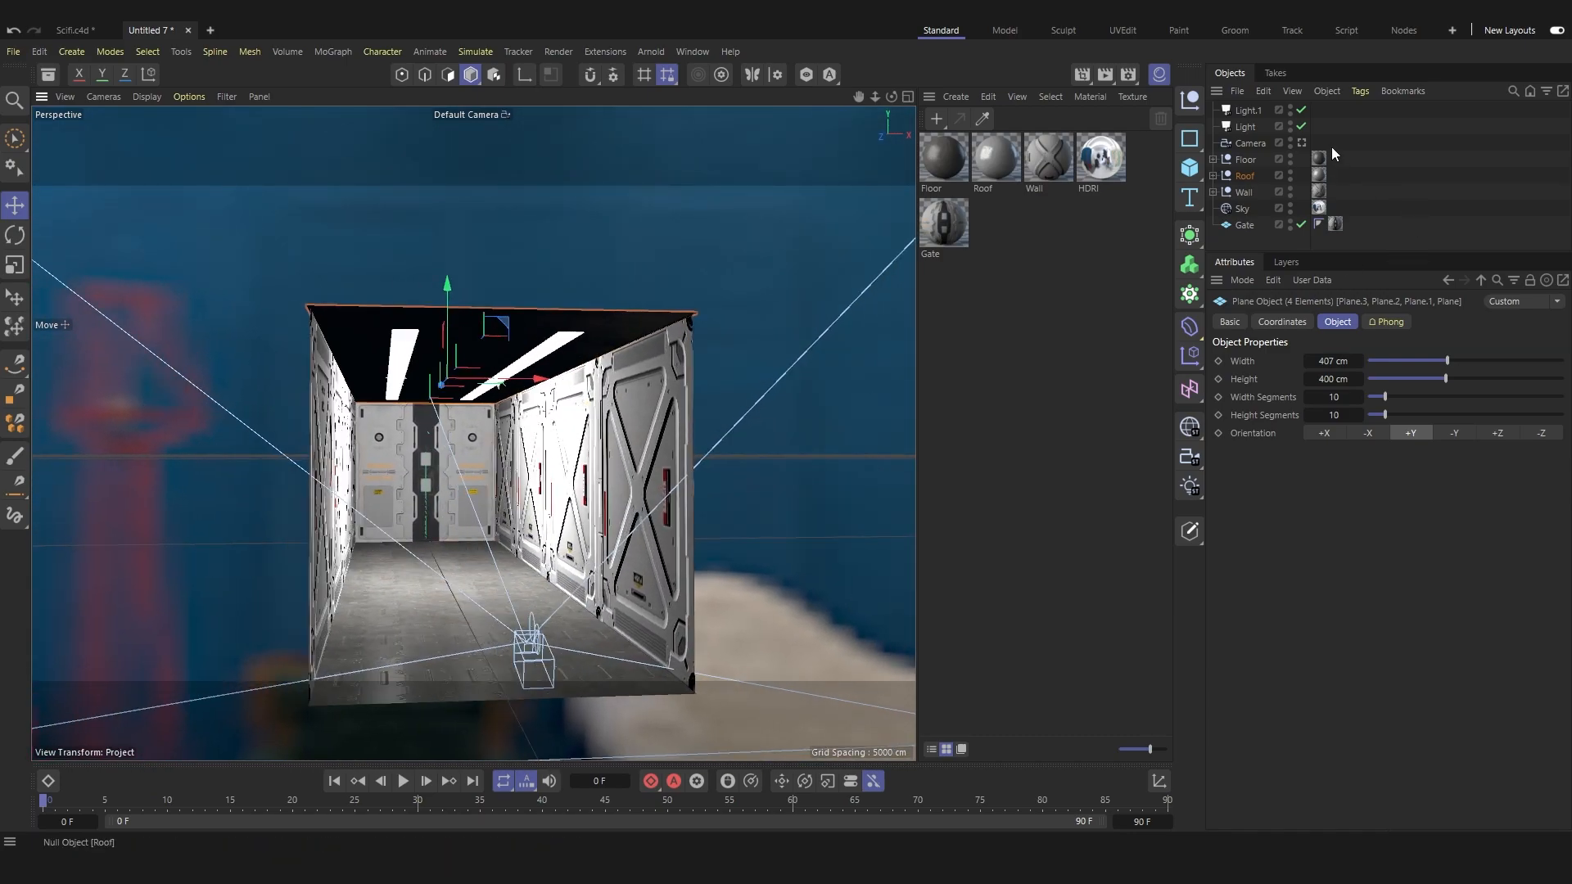
left_click(1299, 144)
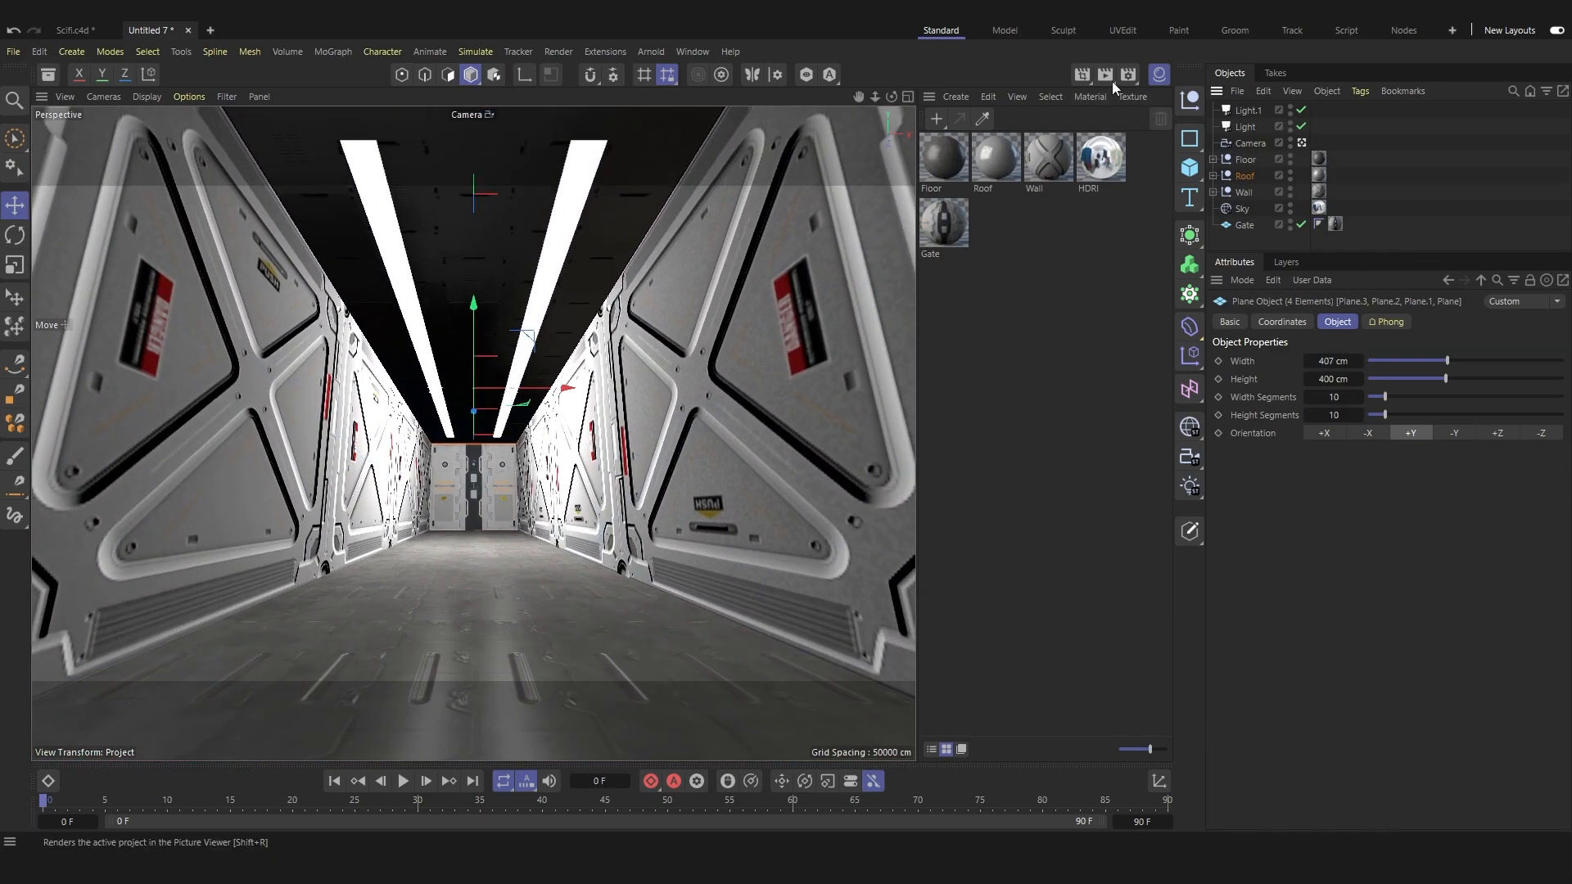
left_click(1110, 76)
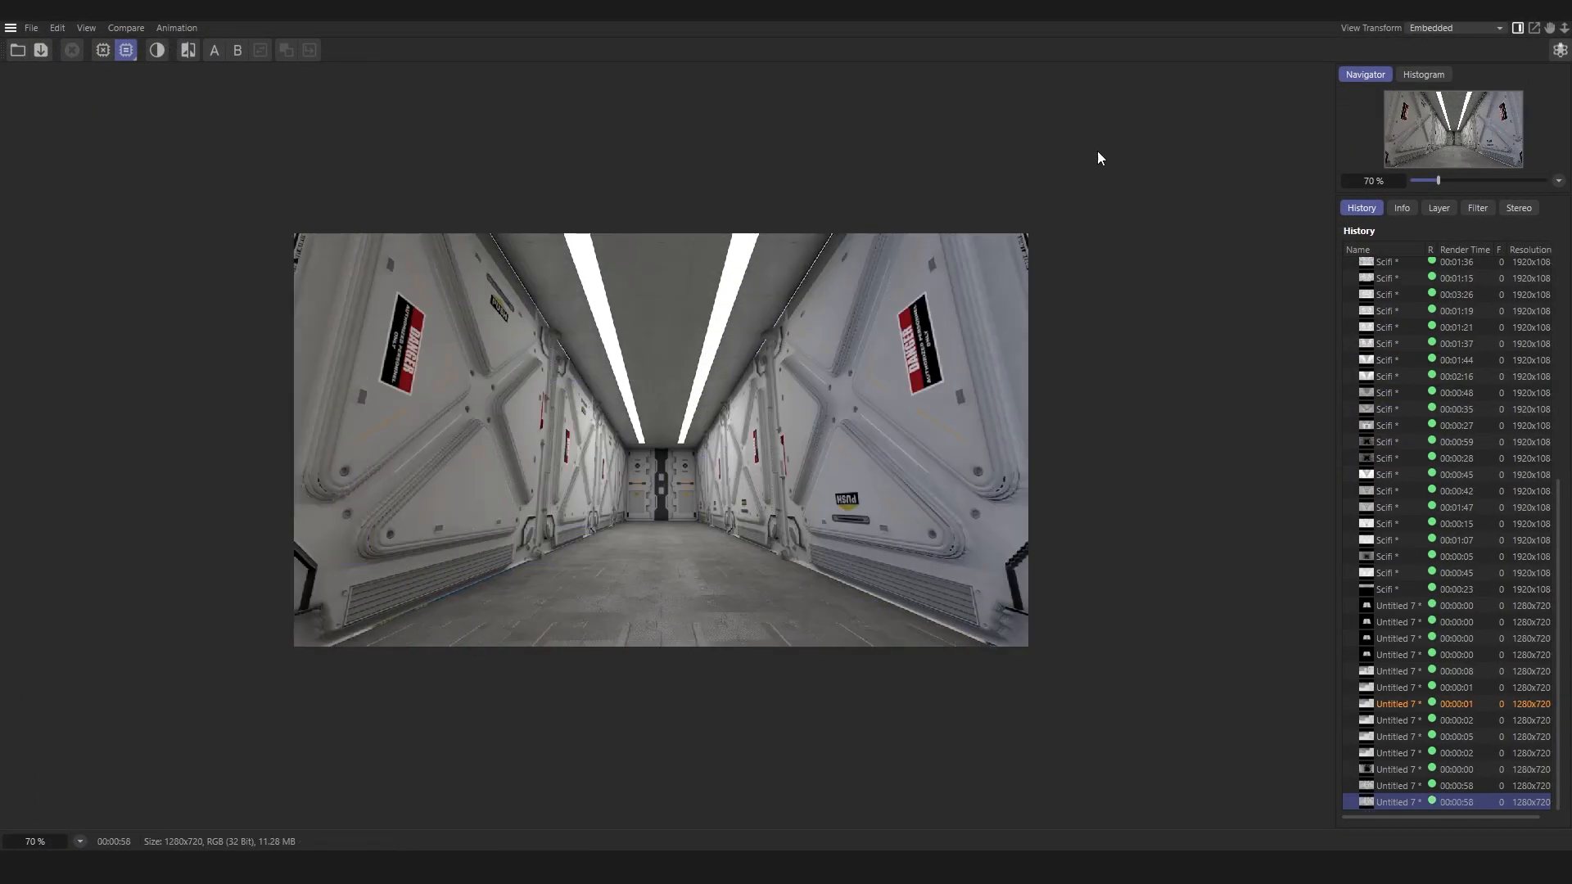
Save the rendered image as Scifi - 3 in the SCI - Fi - With Material folder.
left_click(41, 51)
left_click(190, 524)
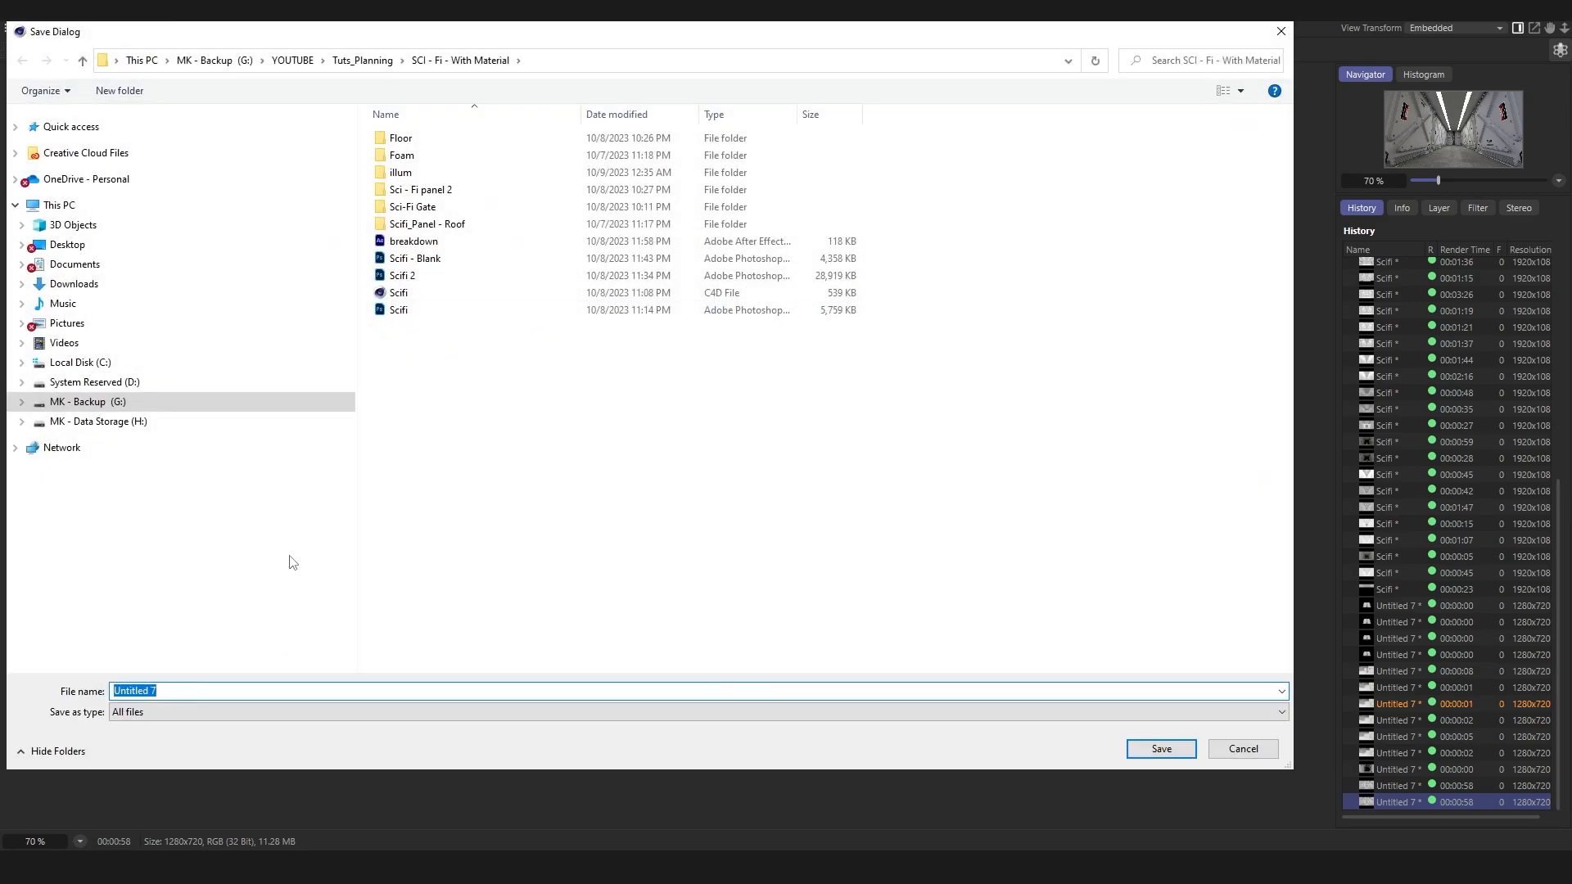
left_click(409, 311)
left_click(161, 690)
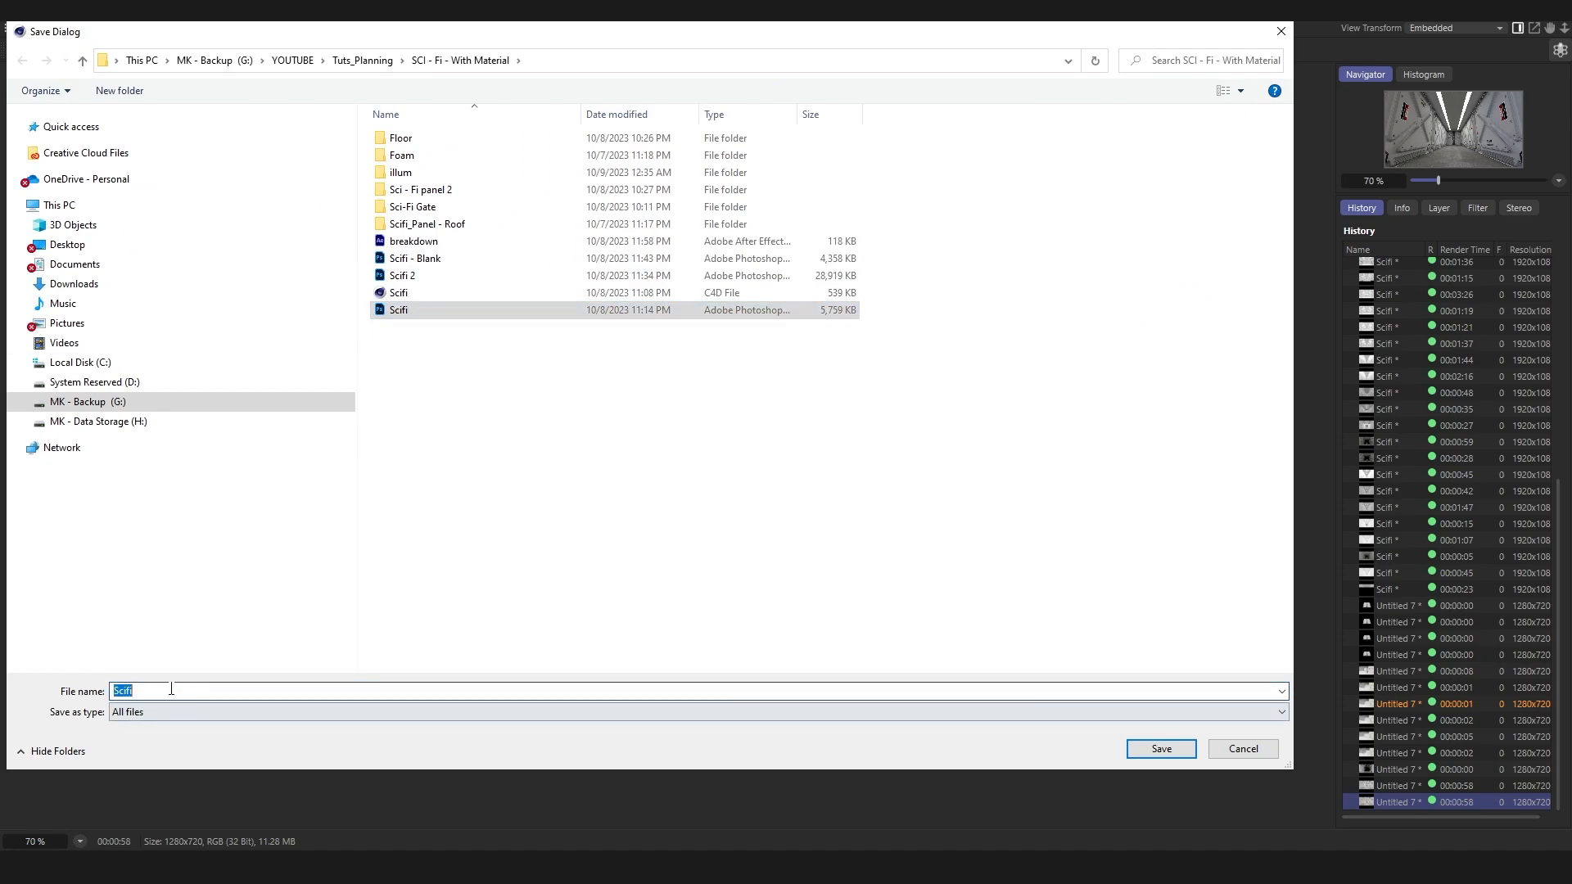
type("- 2")
key("Return")
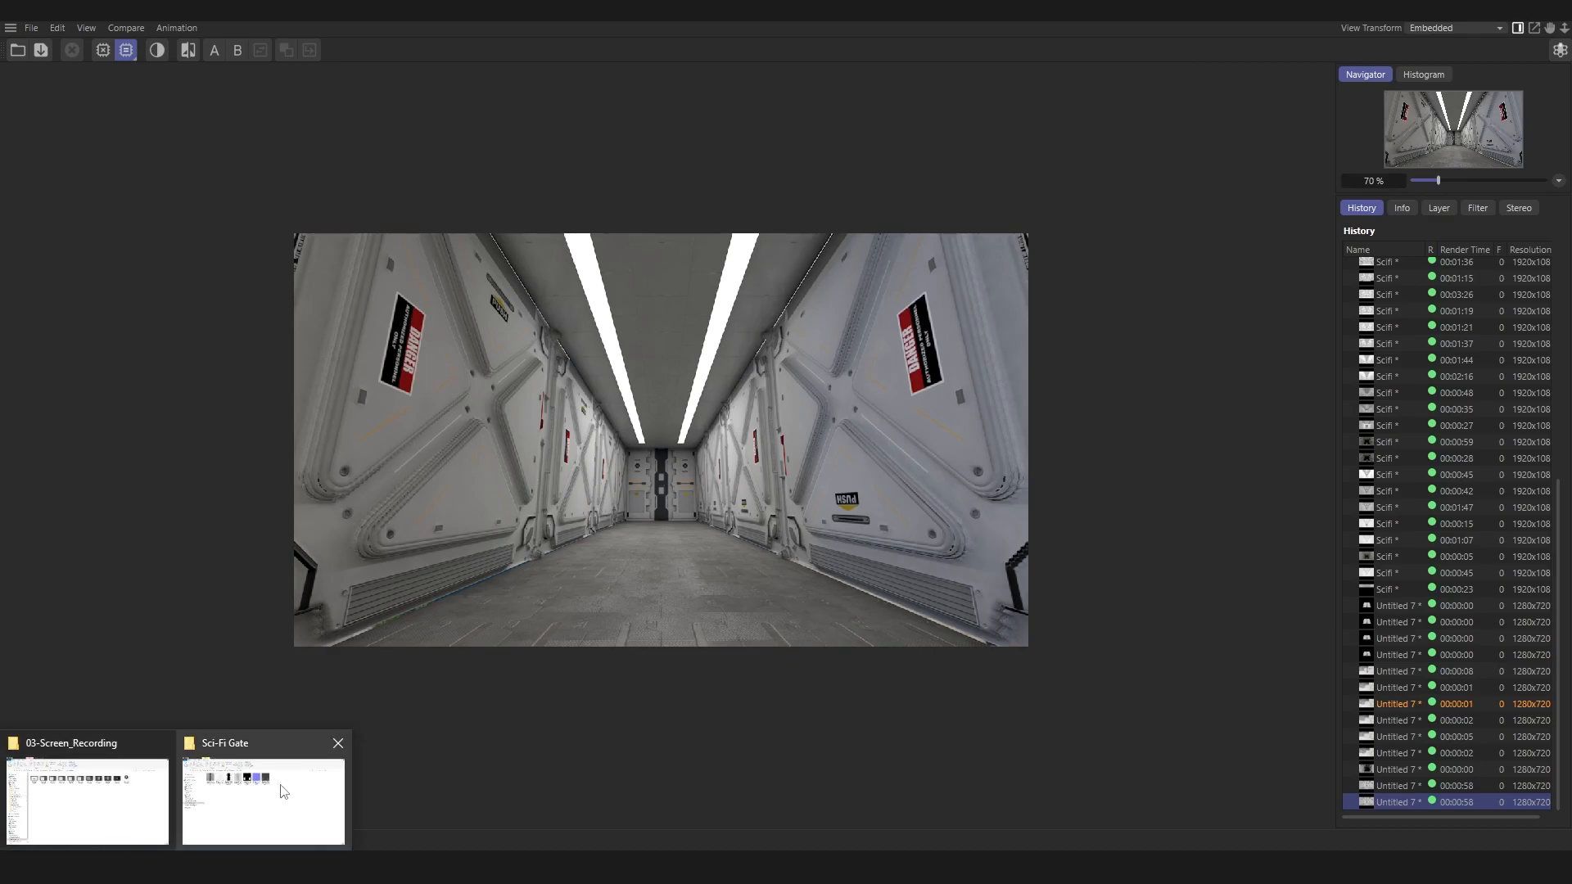
Open the saved render Scifi - 3.psd in Photoshop and duplicate its background layer.
left_click(285, 790)
left_click(446, 130)
left_click(281, 303)
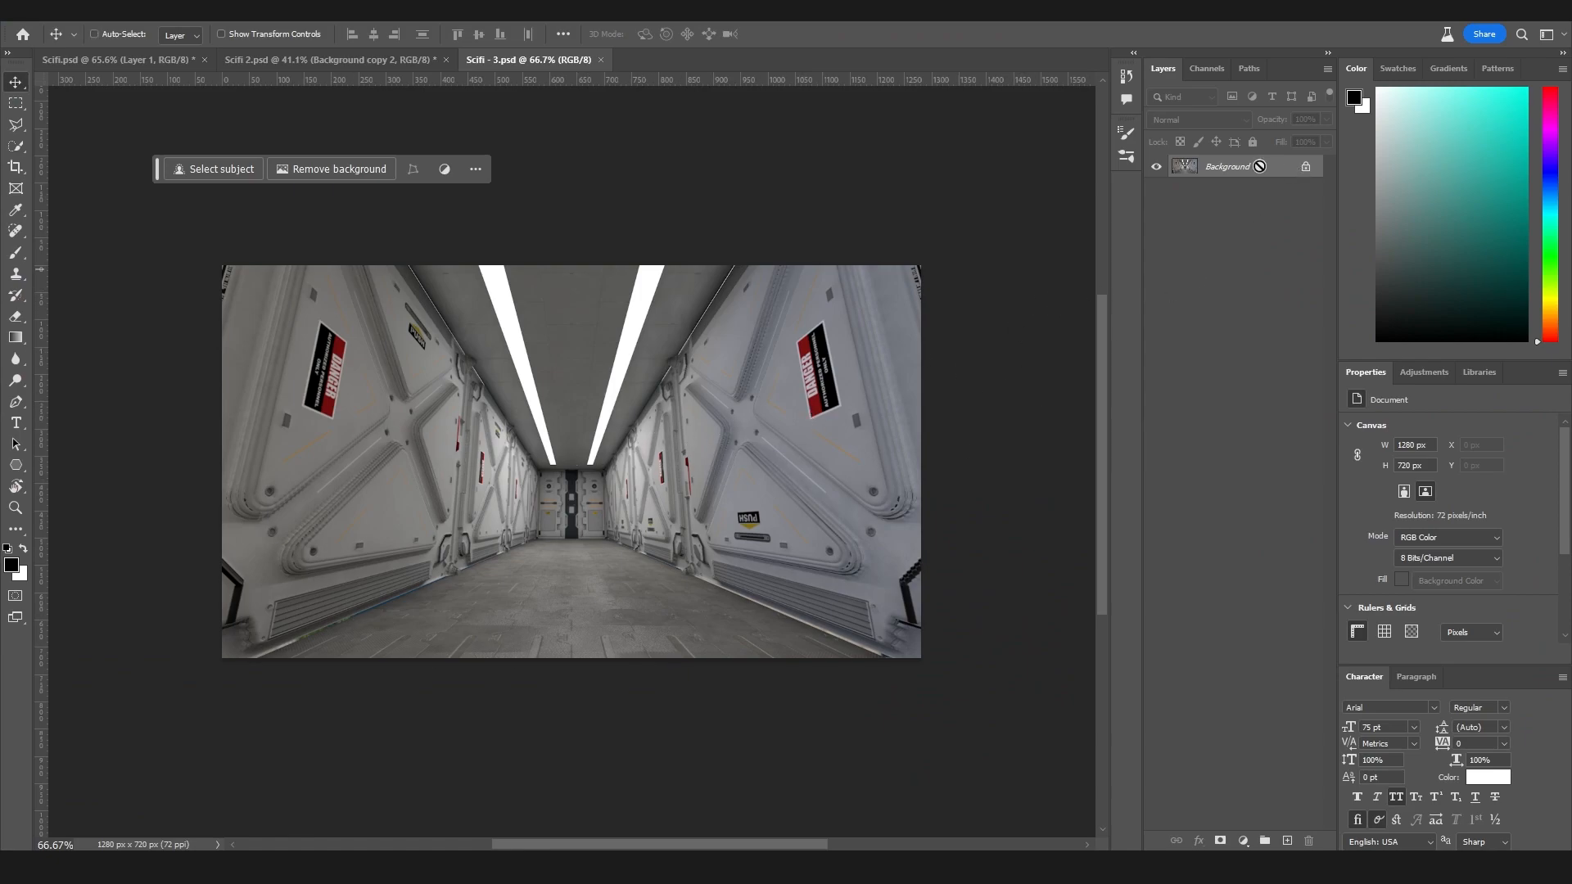
key("ctrl+j")
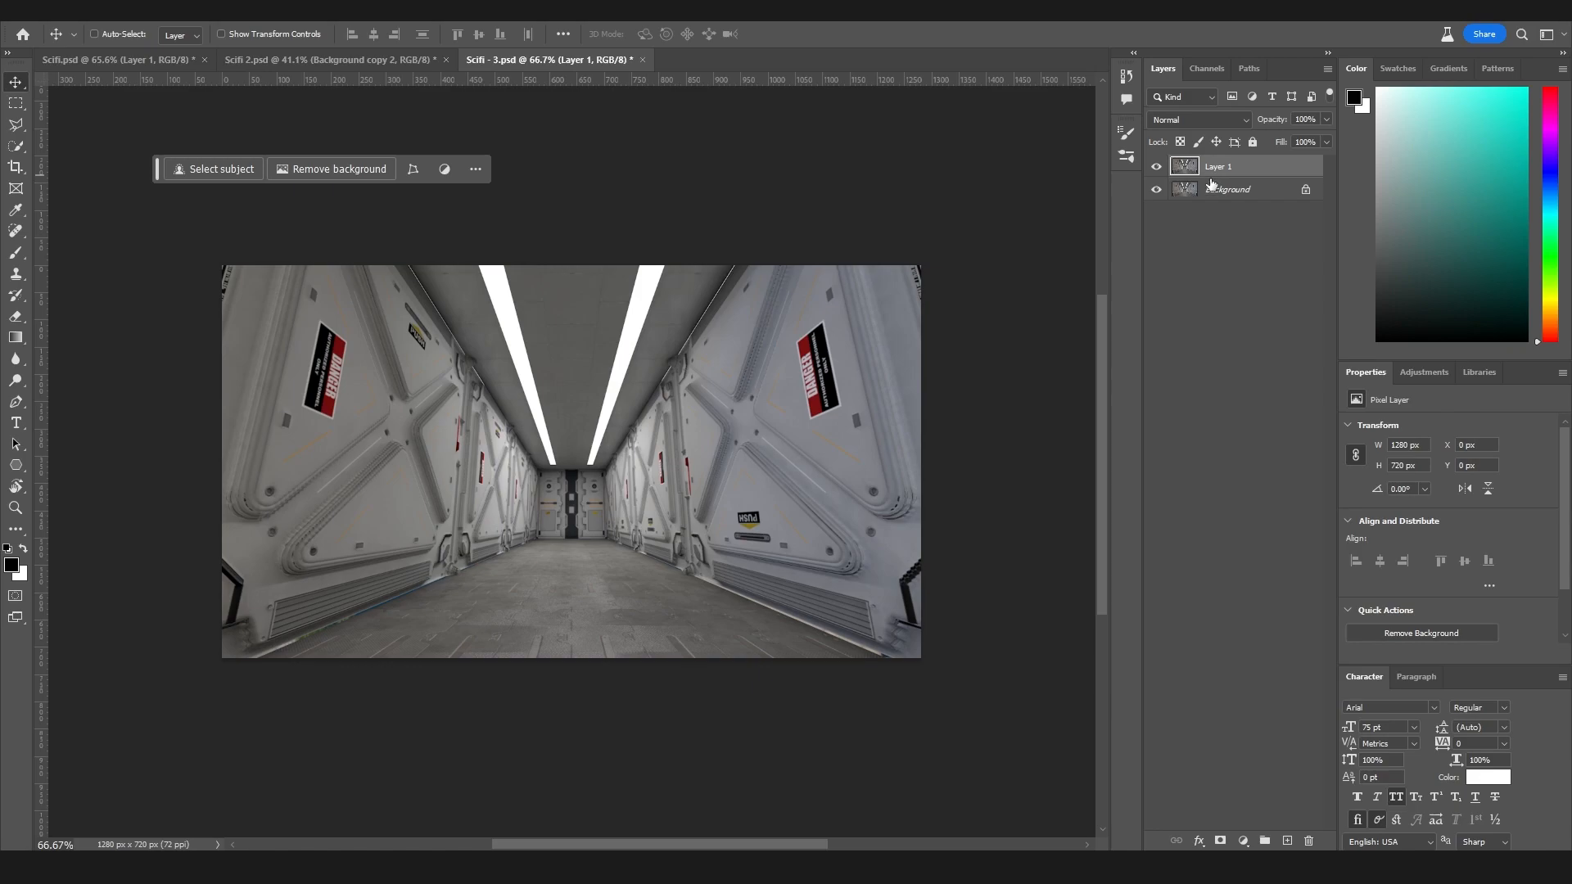
Apply Camera Raw adjustments to the duplicated layer: temperature +7, exposure +0.30, whites -6 and blacks +10.
key("ctrl+shift+a")
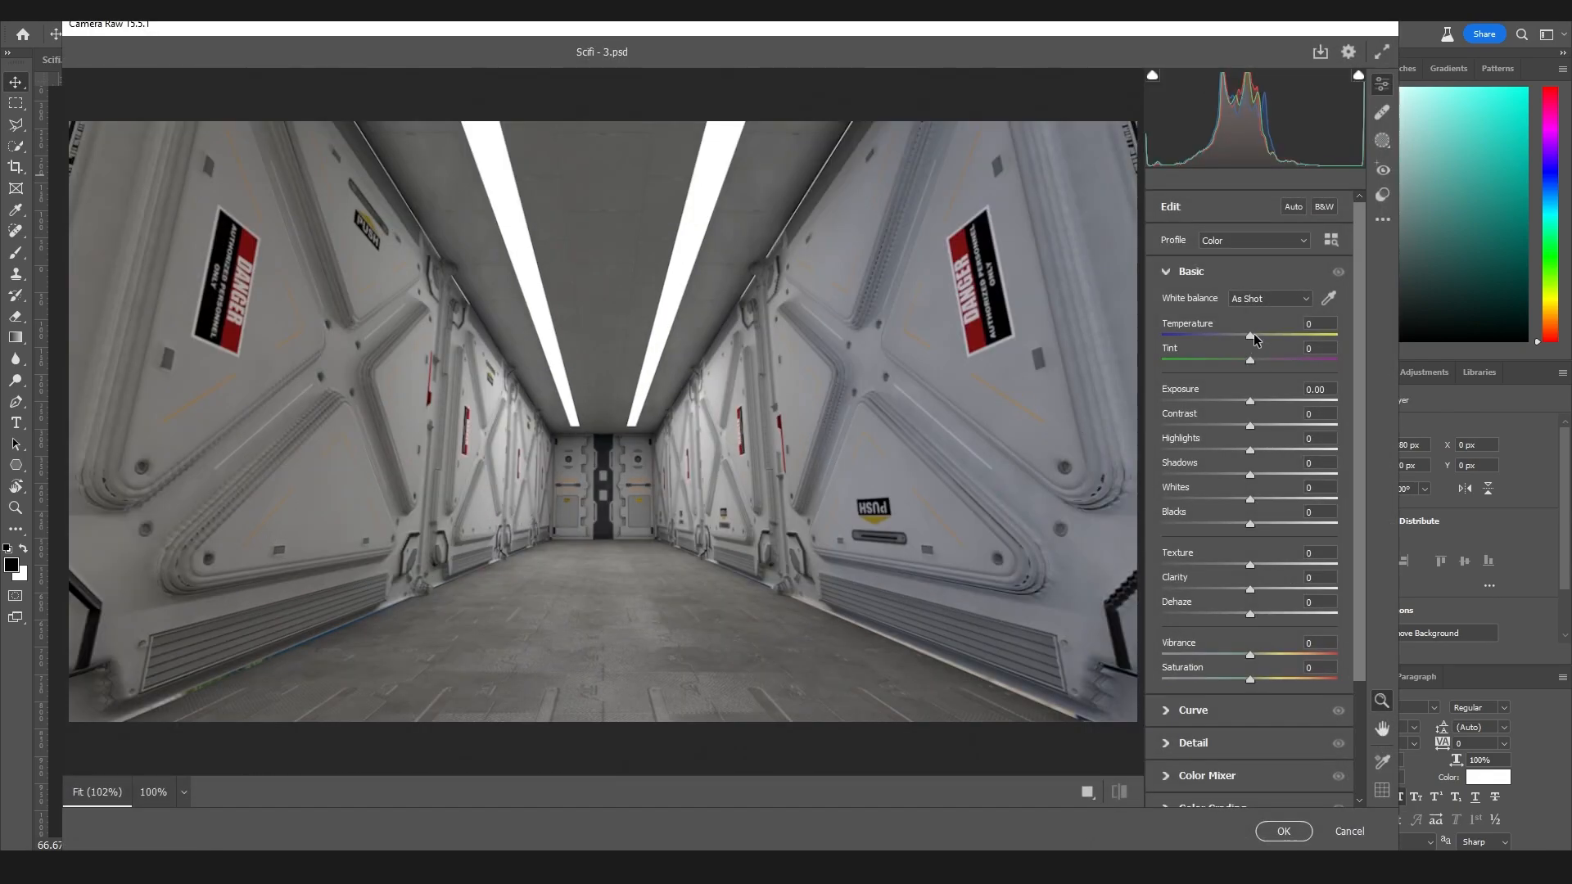
left_click_drag(1253, 335, 1259, 335)
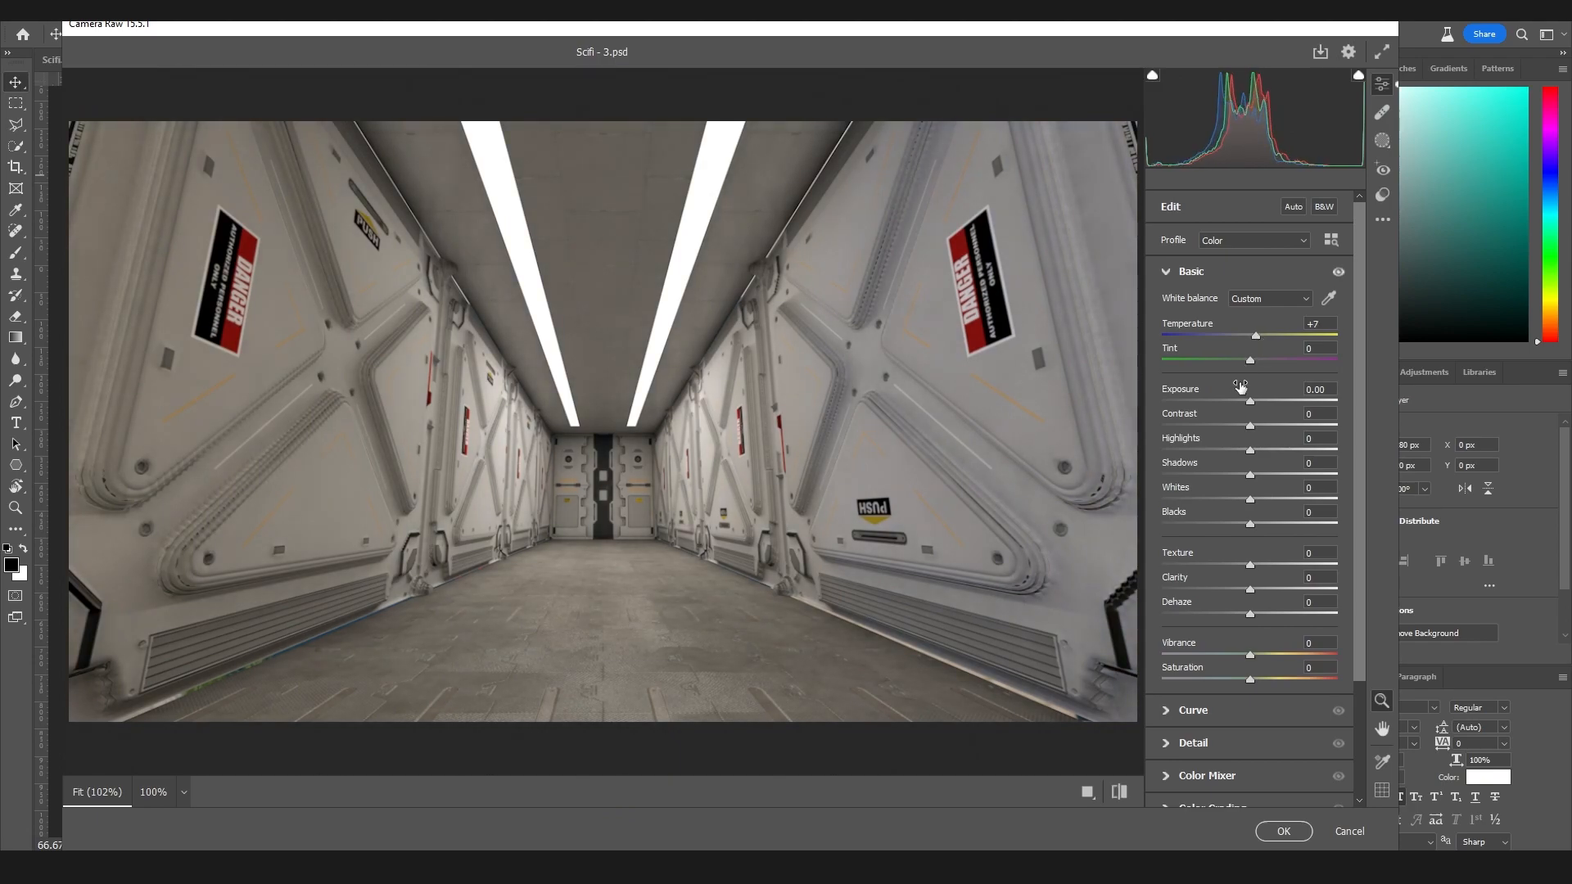
left_click_drag(1252, 407, 1257, 406)
mouse_move(1249, 522)
left_mouse_down()
mouse_move(1268, 501)
mouse_move(1243, 501)
left_mouse_up()
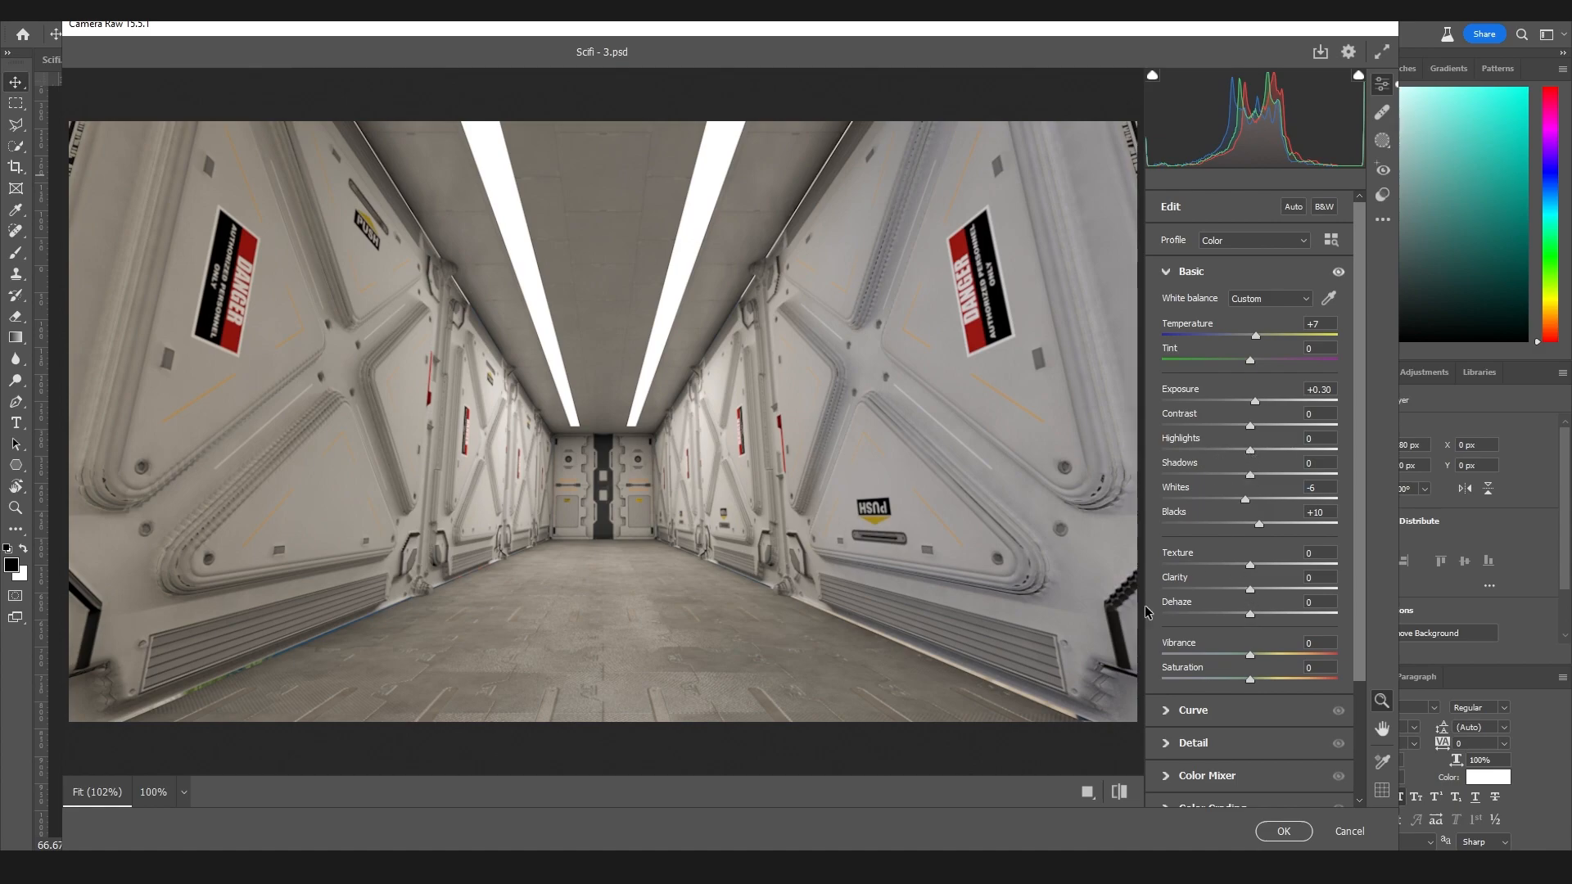
Collapse the Basic adjustments, expand Effects and add a small amount of grain to the corridor image.
left_click(1168, 275)
left_click(1168, 504)
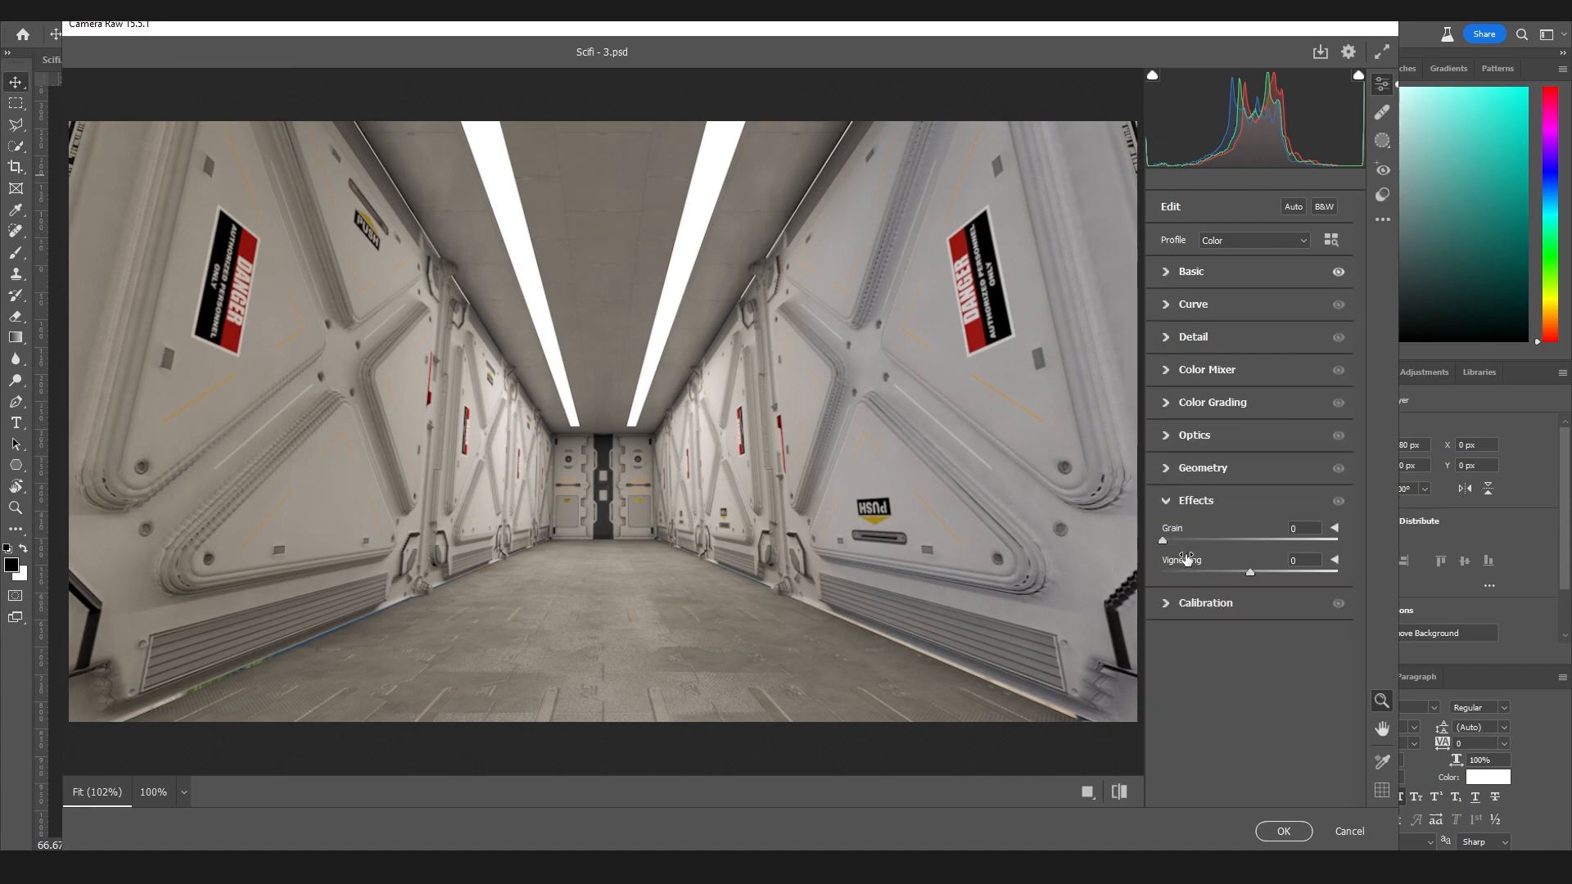
left_click_drag(1184, 545, 1188, 547)
Apply the FT10 preset from Style: Futuristic and commit the Camera Raw filter to the duplicated layer.
left_click(1383, 195)
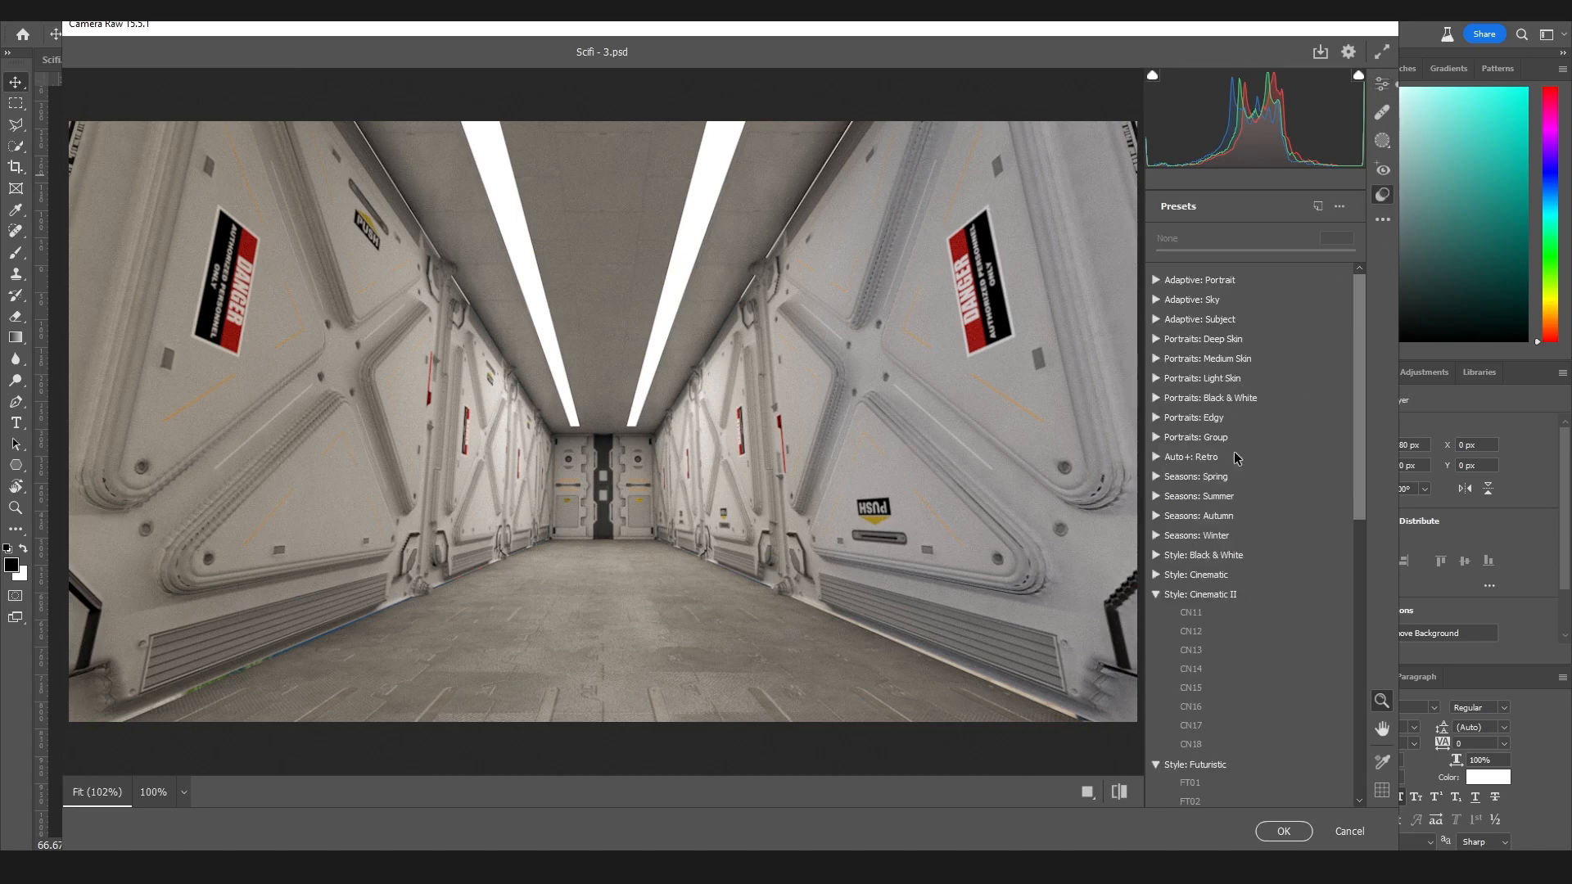
scroll(1230, 424, "down", 3)
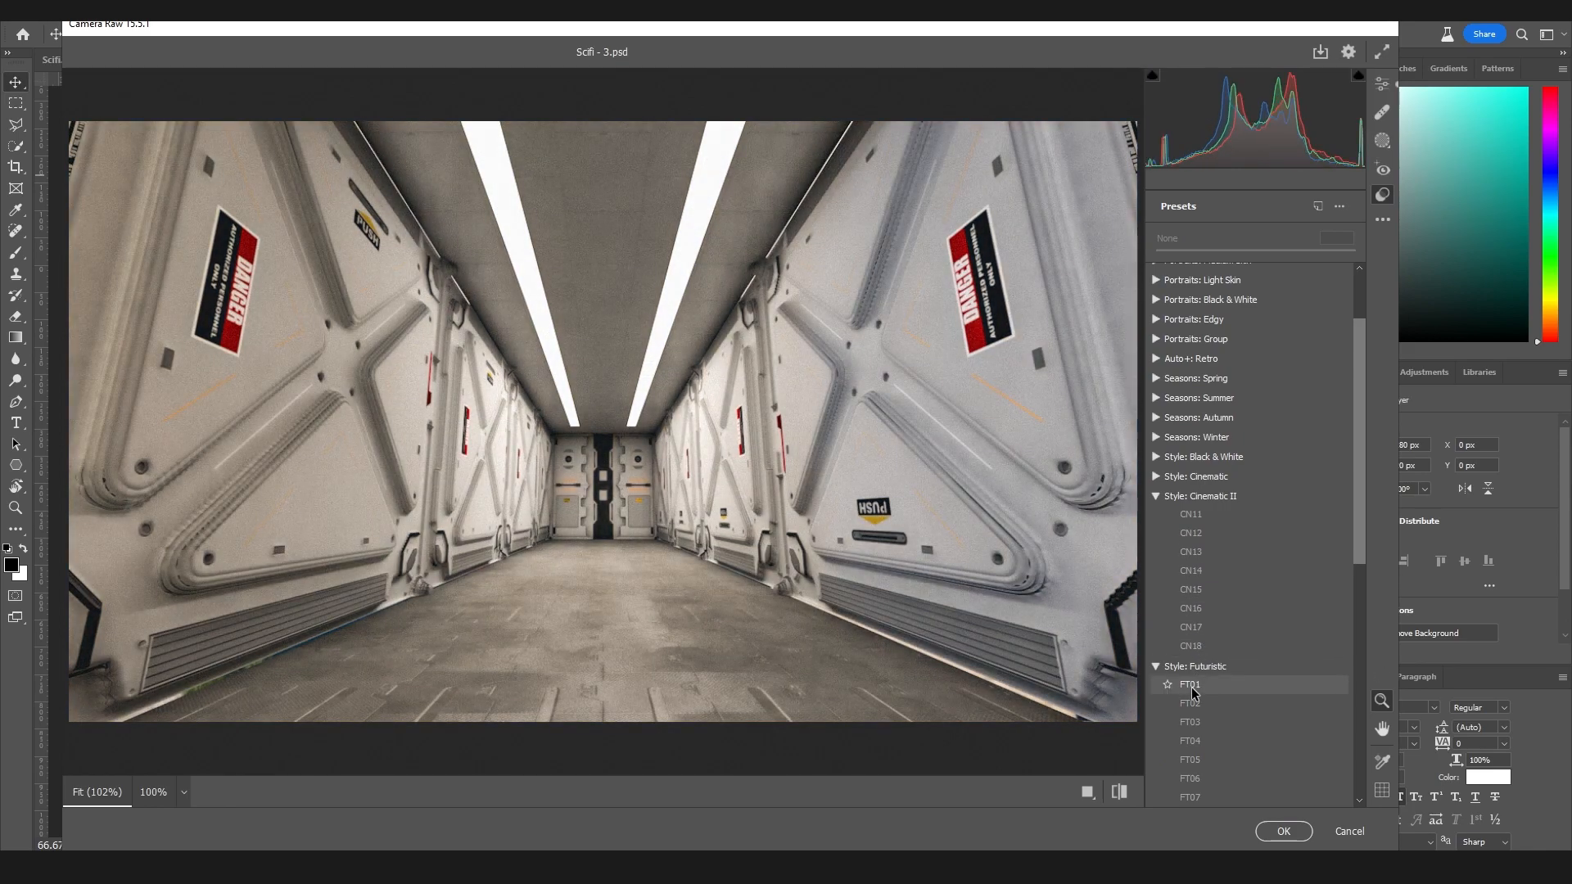
scroll(1192, 696, "down", 3)
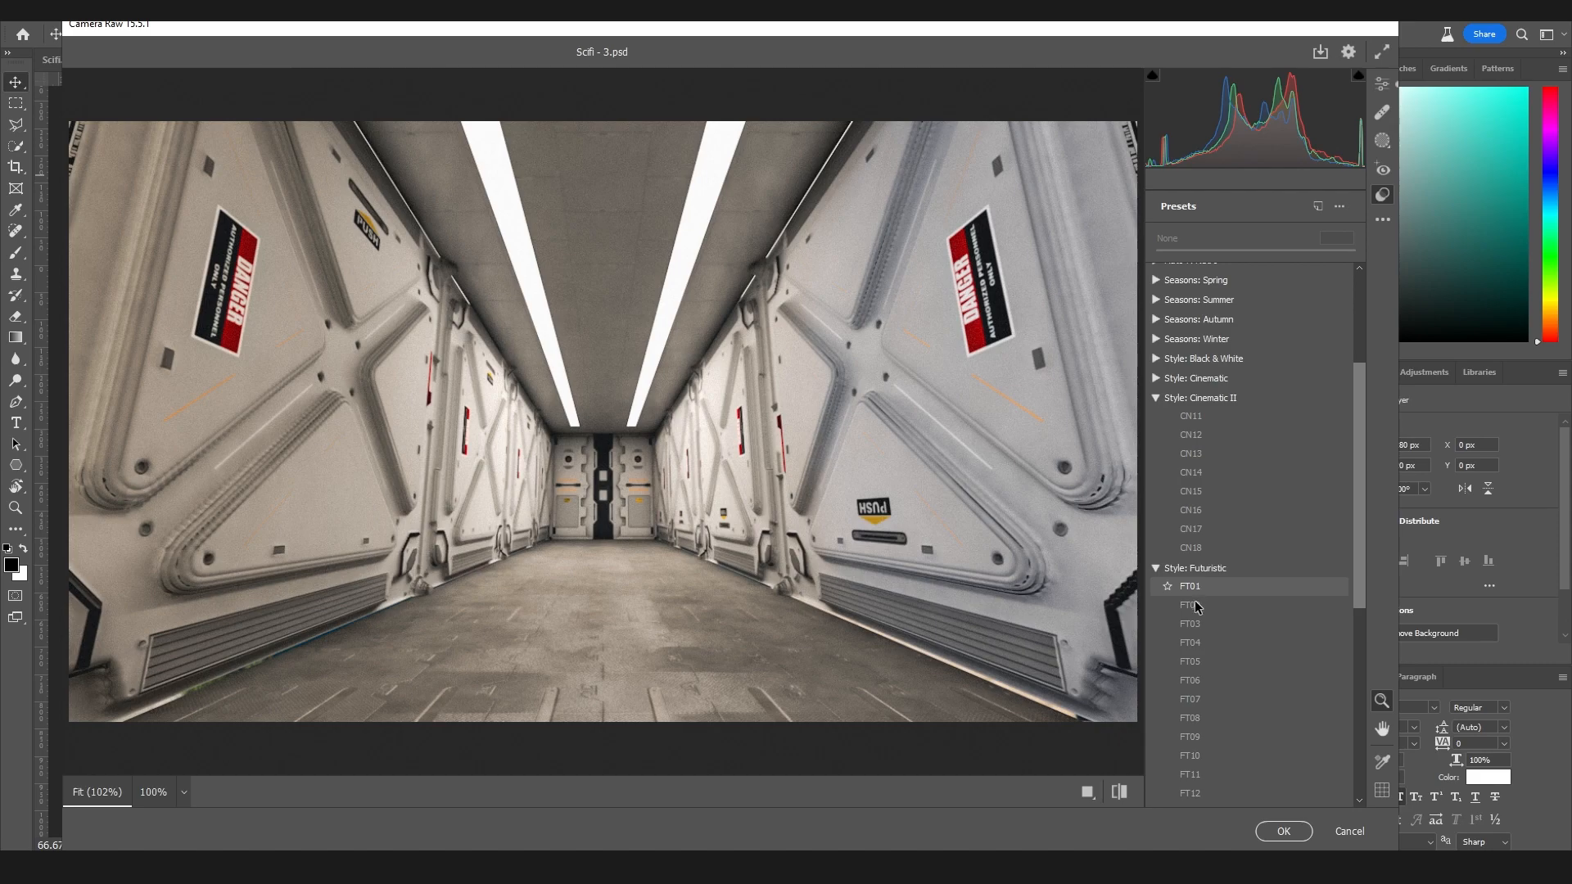
scroll(1204, 630, "down", 9)
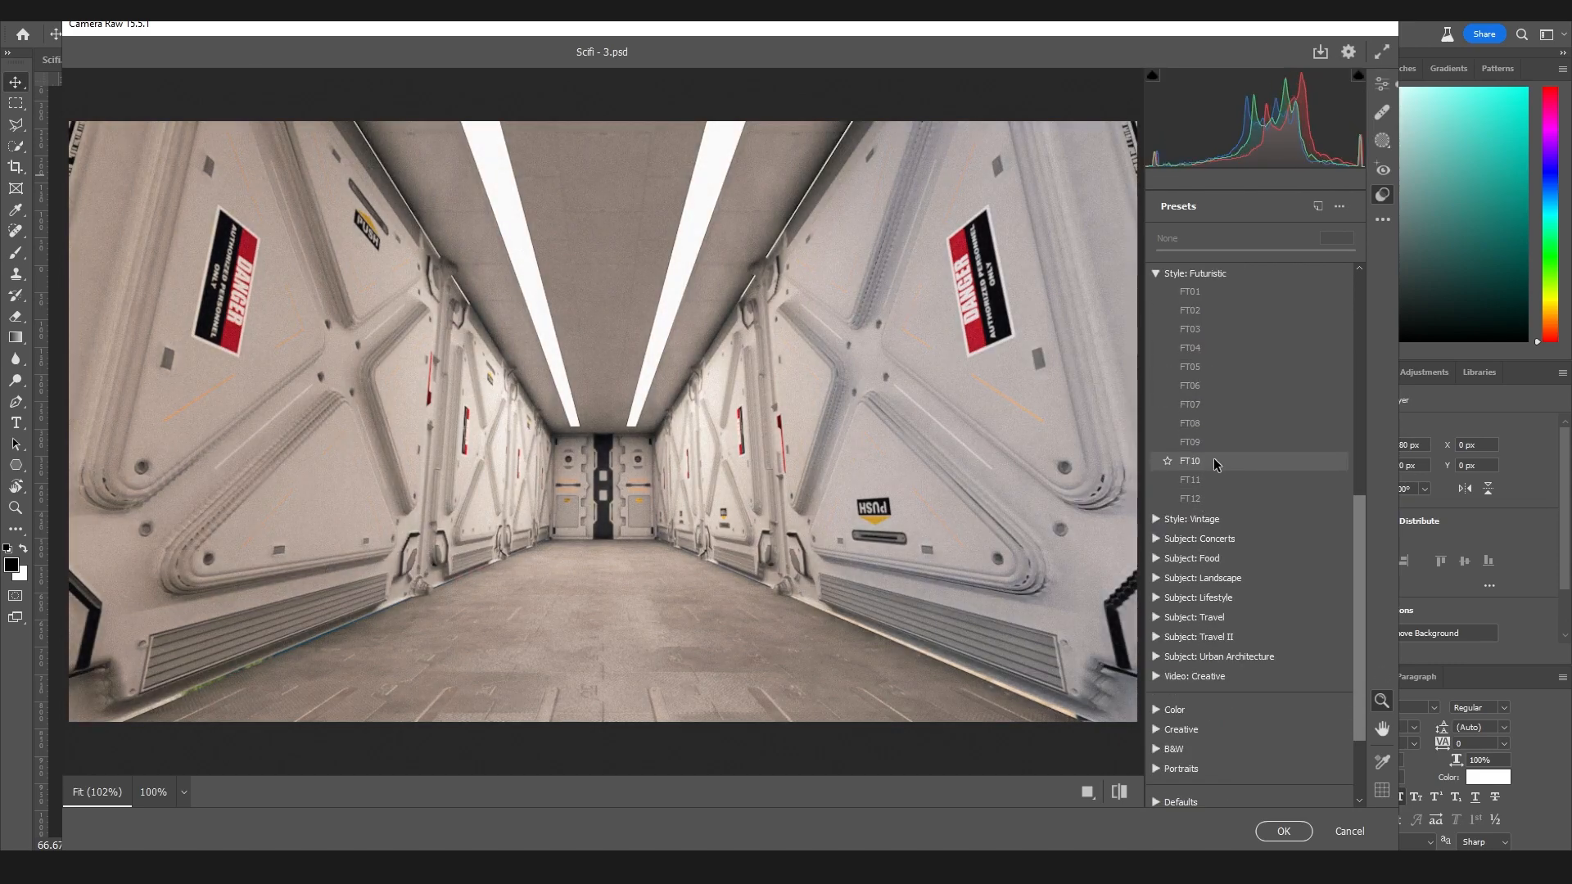
left_click(1213, 463)
left_click(1273, 831)
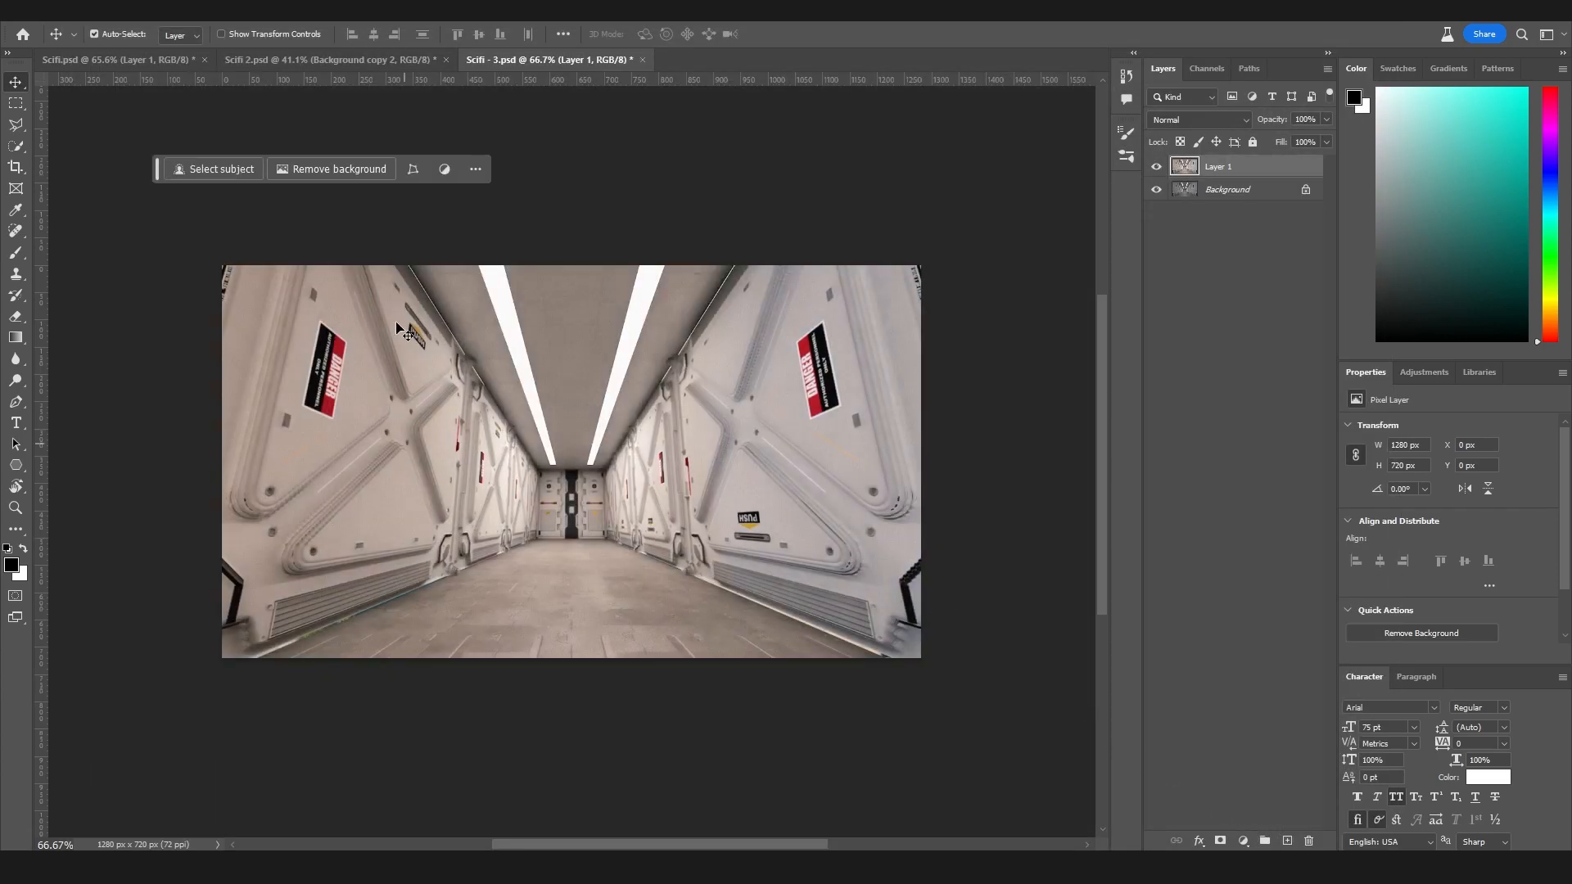
scroll(679, 524, "up", 3, "alt")
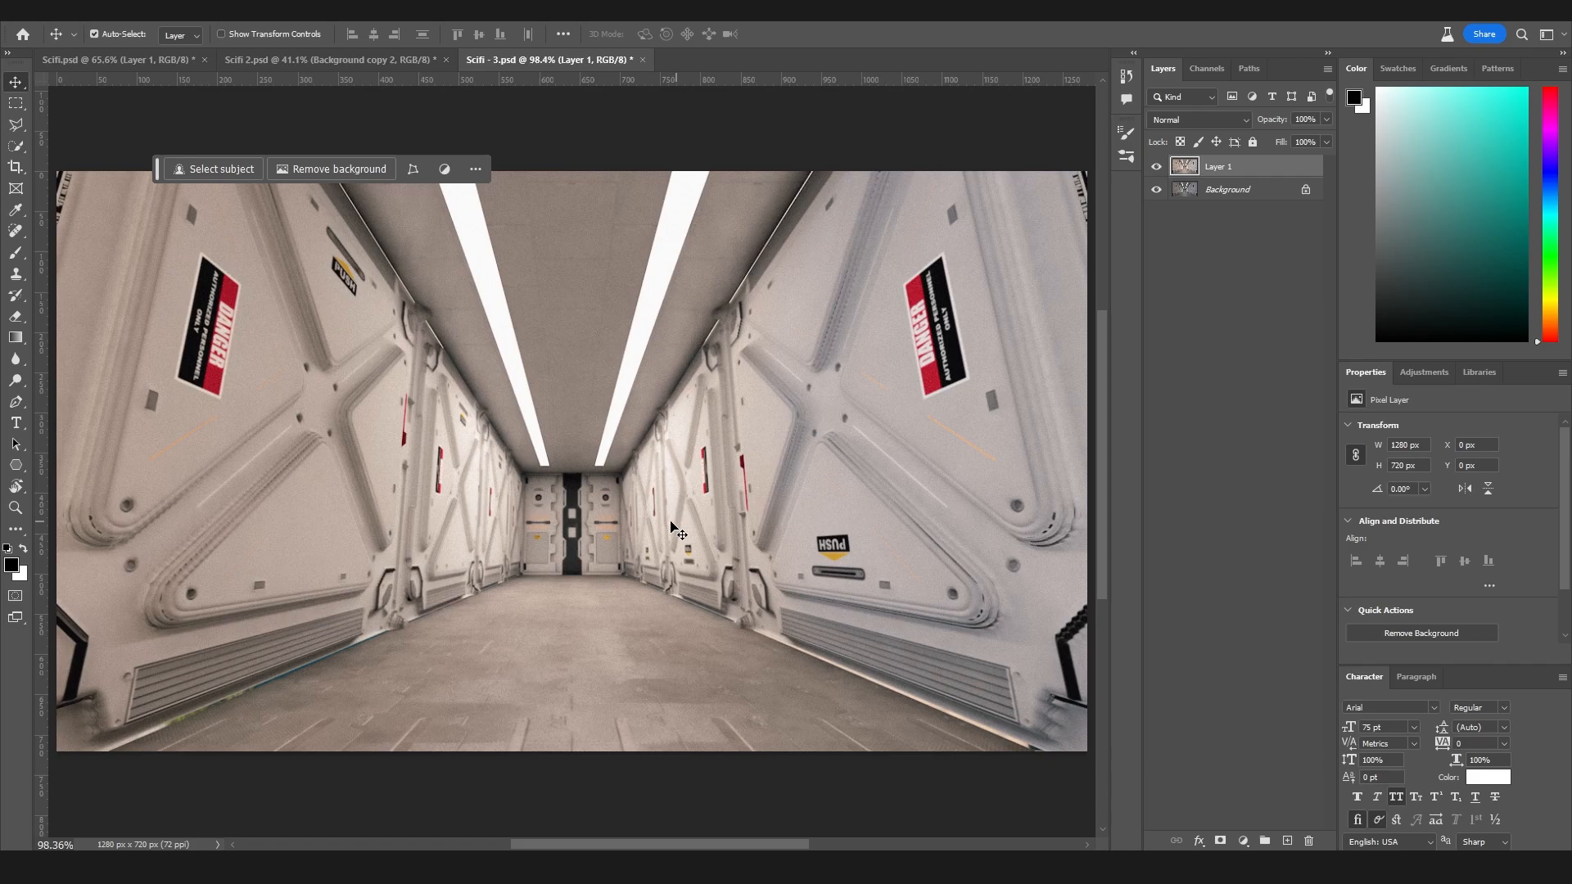
scroll(673, 524, "down", 2, "alt")
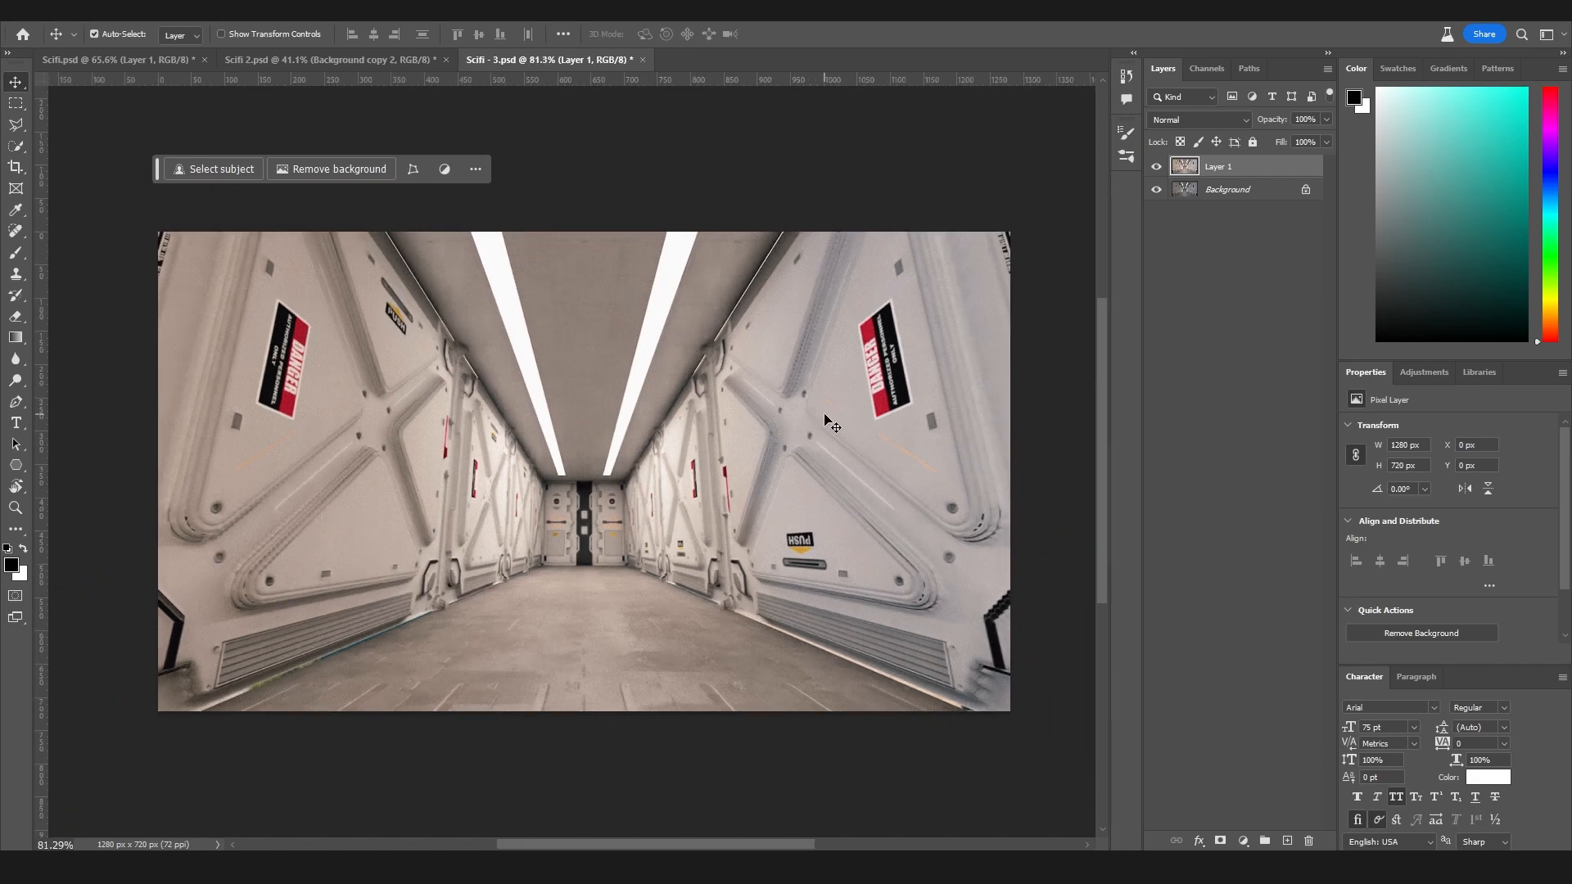